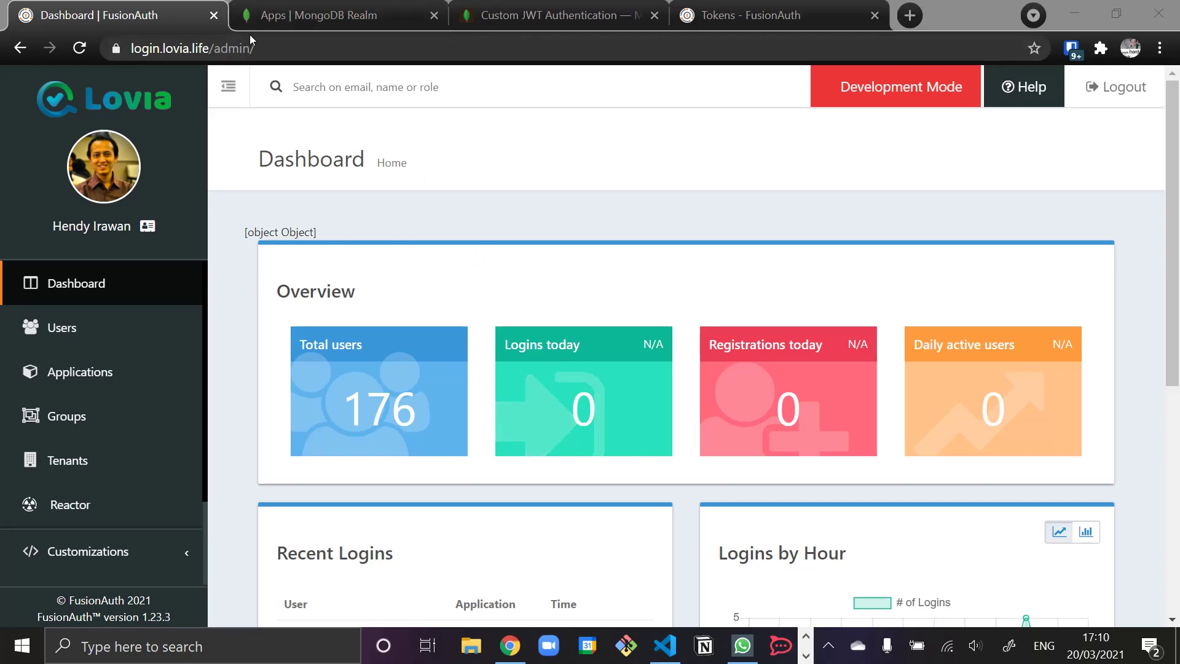
- Open the lovia-staging app from the MongoDB Realm Applications page
click(320, 15)
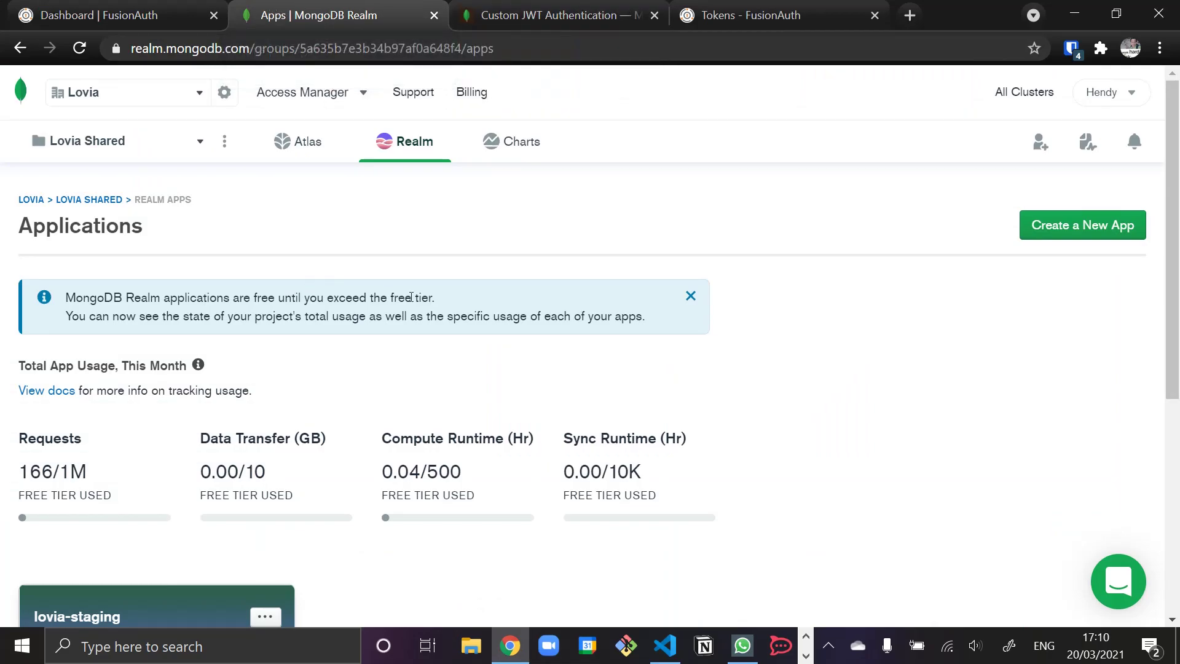
scroll(411, 297, down, 6)
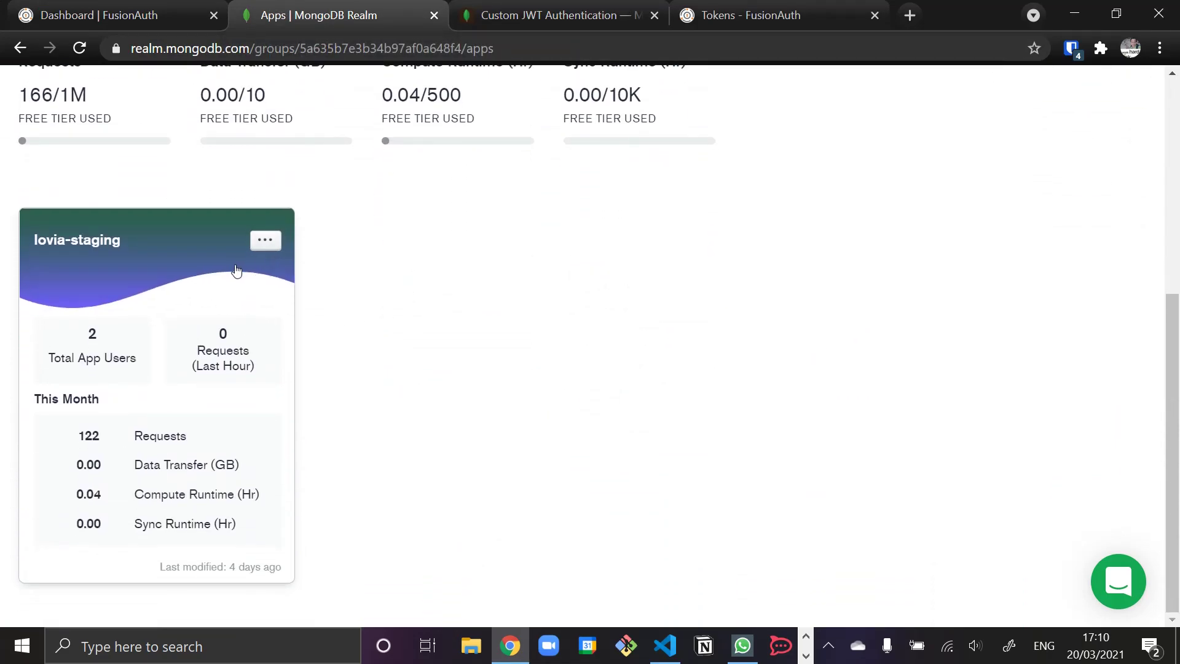
click(236, 271)
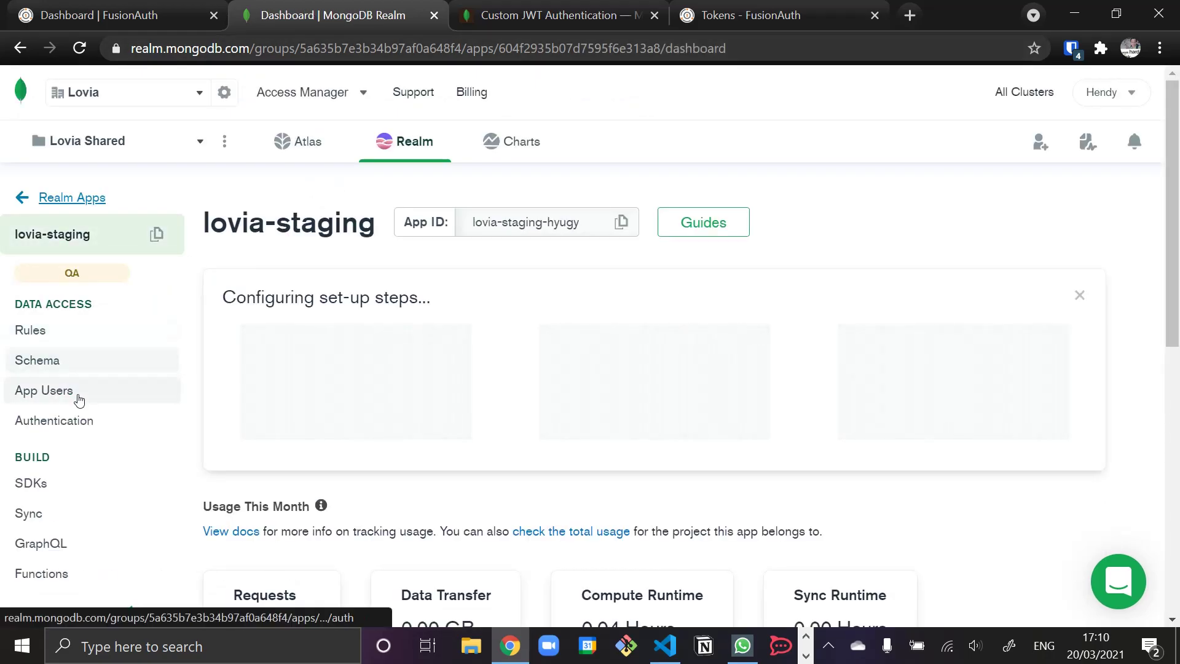
- Edit the Custom JWT Authentication provider and keep HS256 as its signing algorithm
click(83, 420)
scroll(409, 298, down, 3)
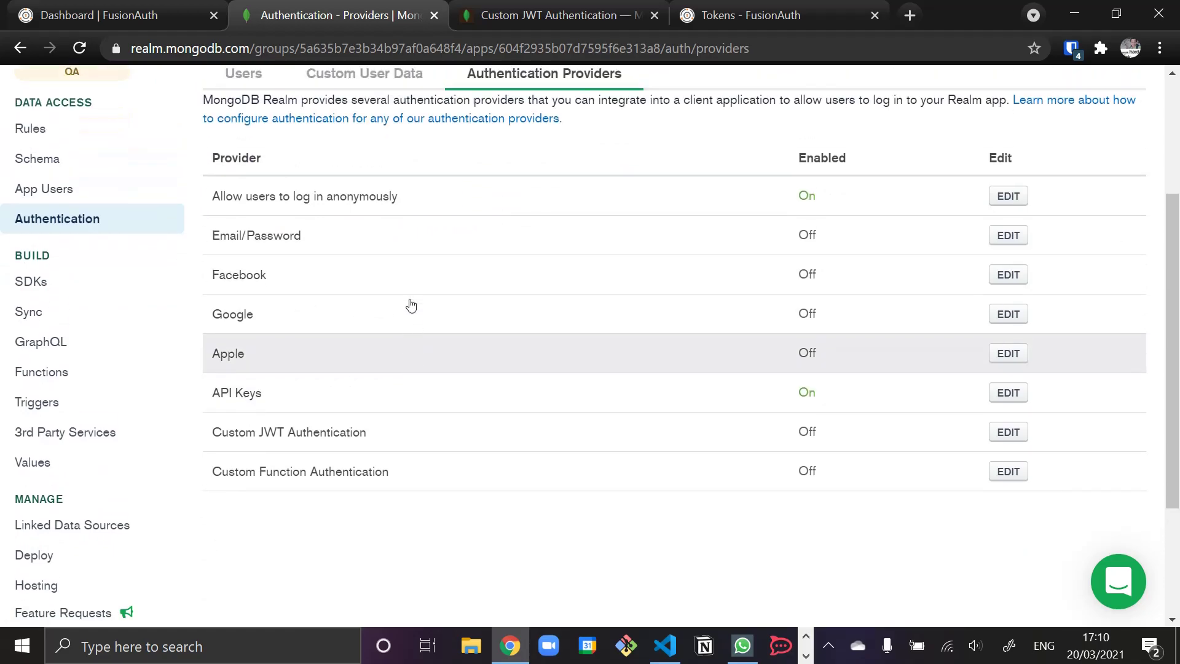
scroll(412, 305, up, 1)
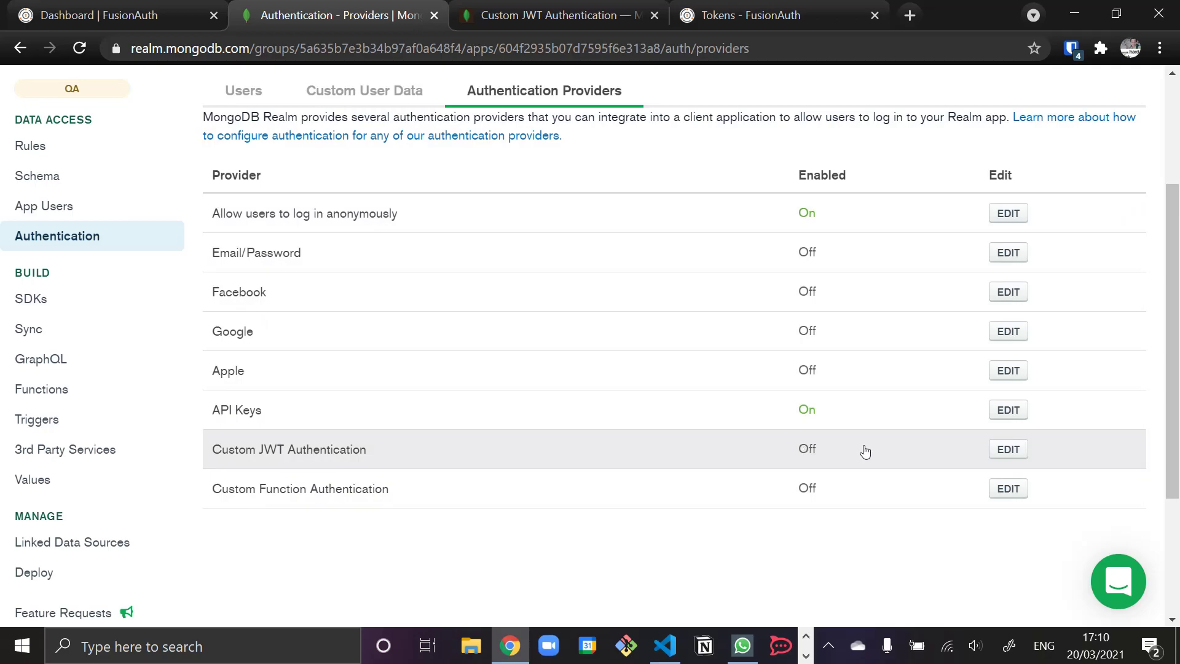
click(1008, 449)
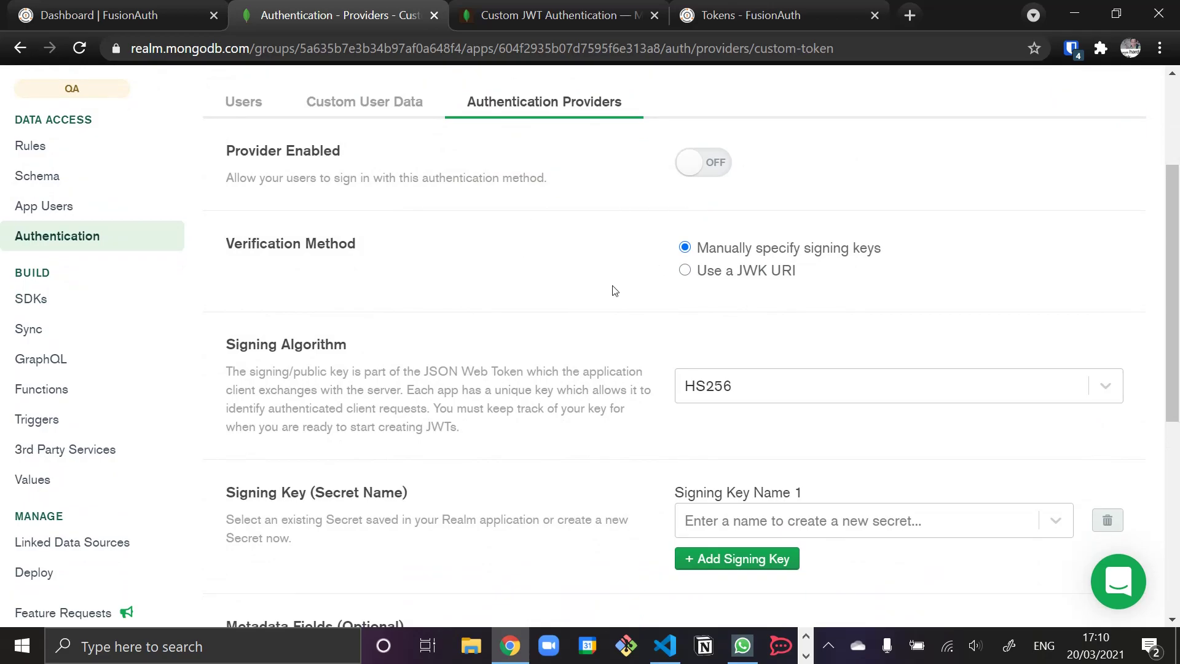
scroll(559, 307, down, 2)
click(708, 292)
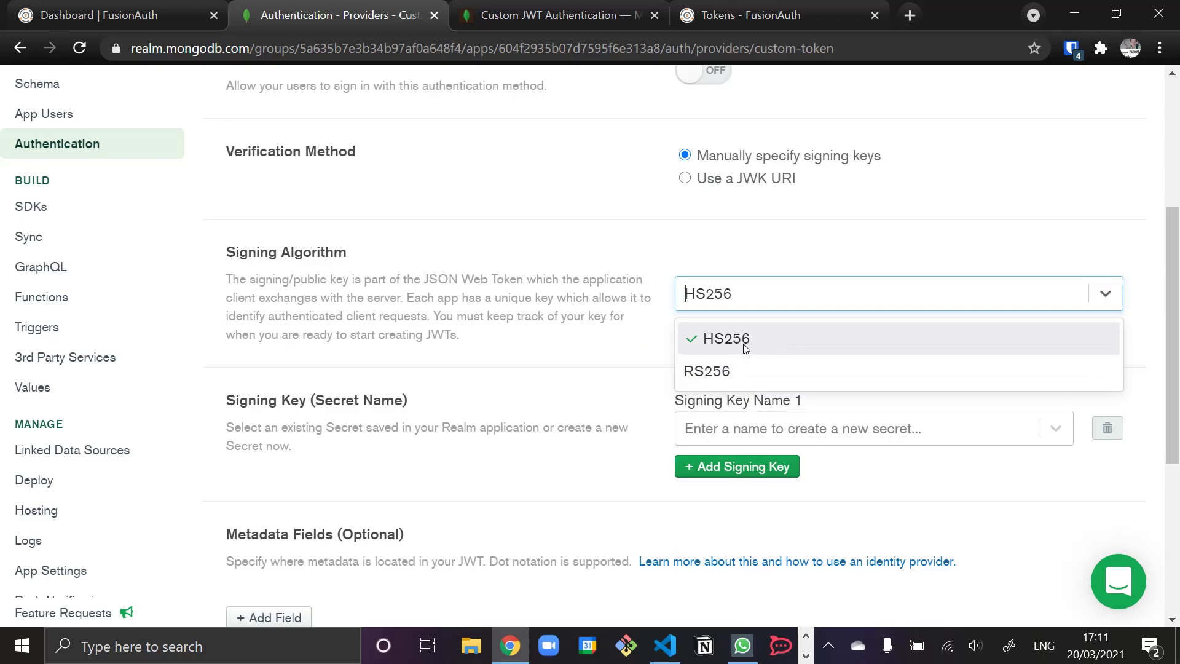
click(631, 353)
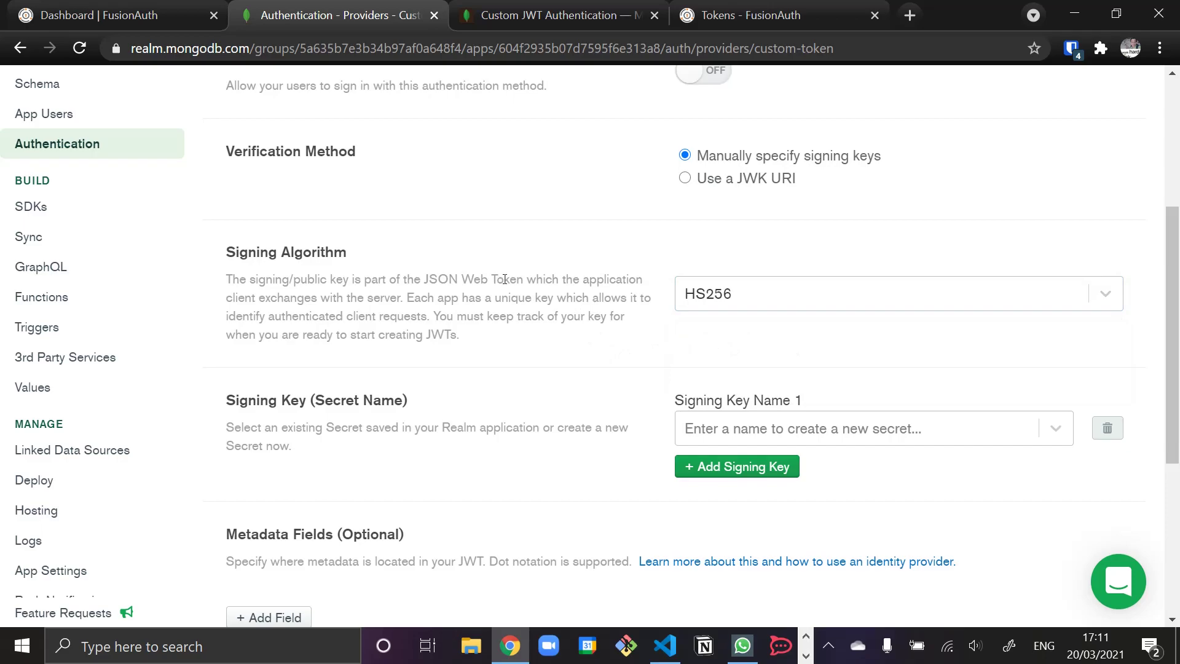
- Review the Custom JWT Authentication documentation
click(567, 23)
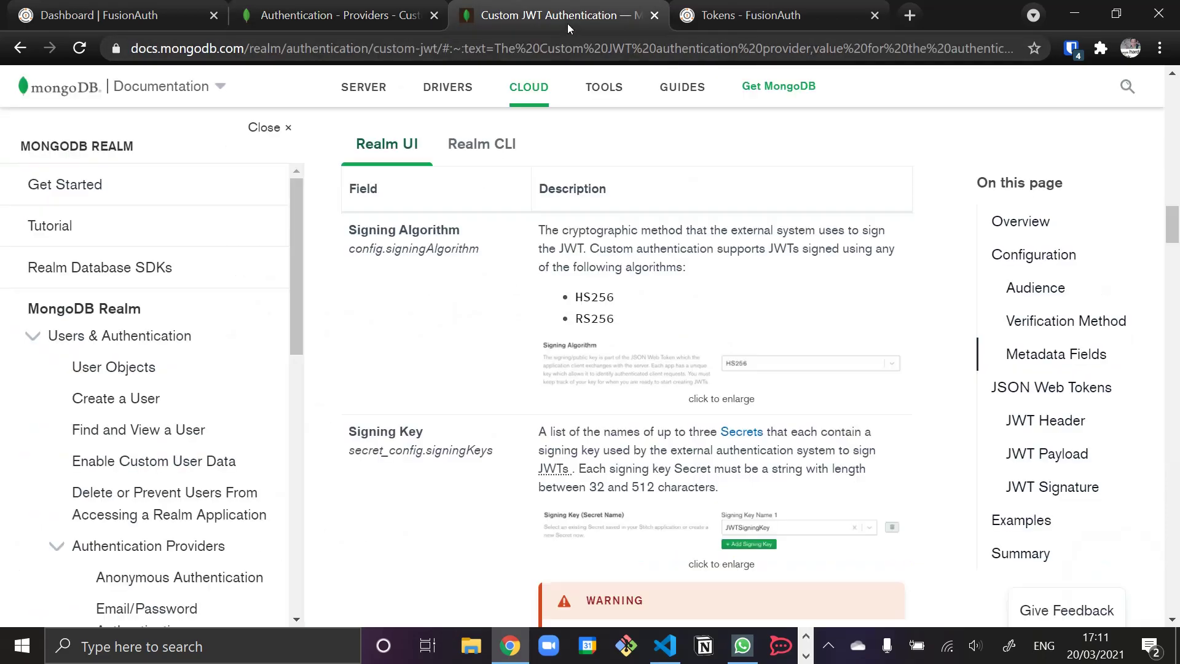
scroll(502, 369, up, 4)
scroll(502, 371, down, 4)
- Check the FusionAuth Tokens docs and Realm JWT settings, ending on the FusionAuth dashboard
click(139, 17)
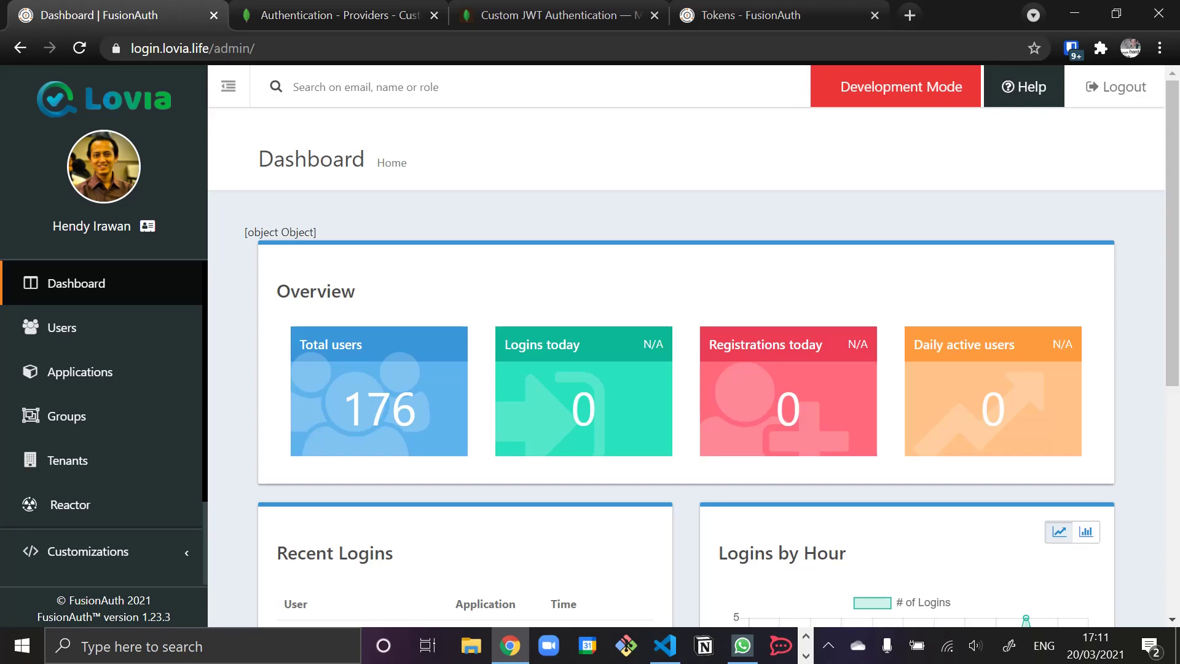
click(750, 15)
scroll(403, 371, up, 10)
scroll(402, 372, up, 15)
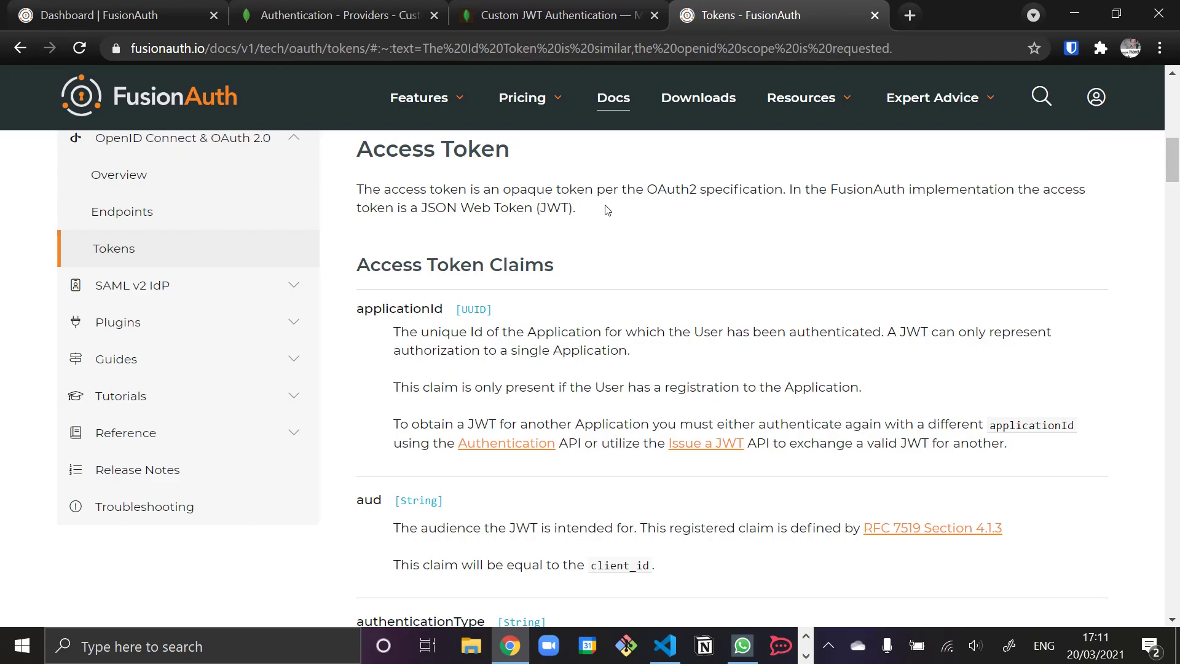
click(381, 18)
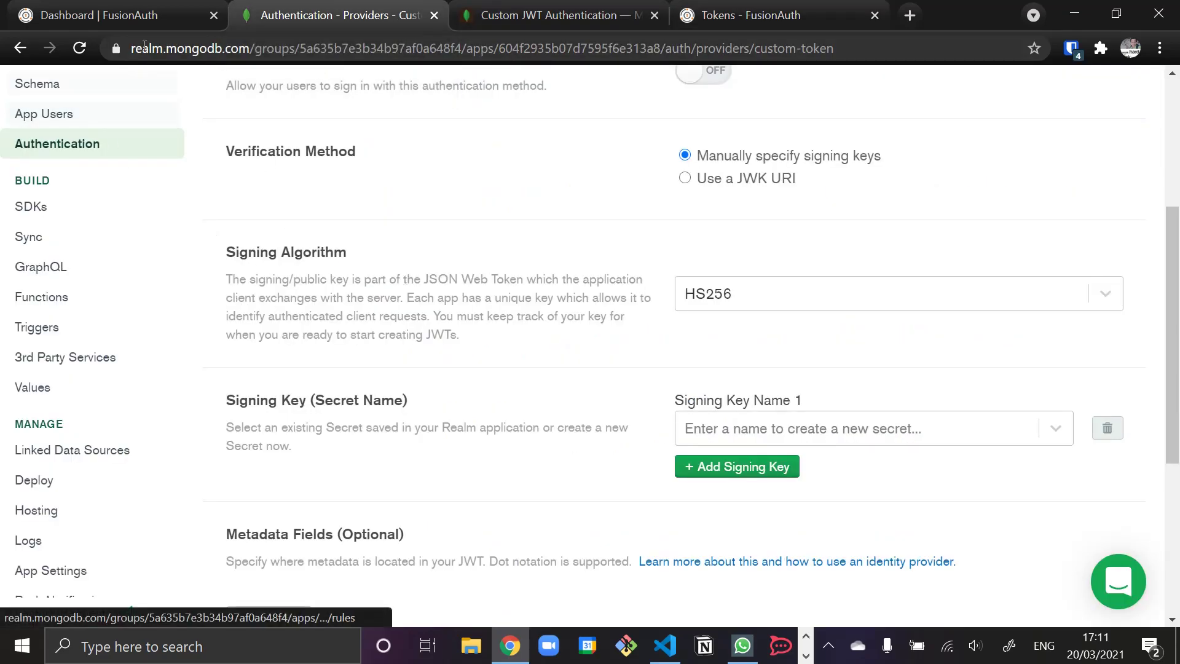
click(127, 17)
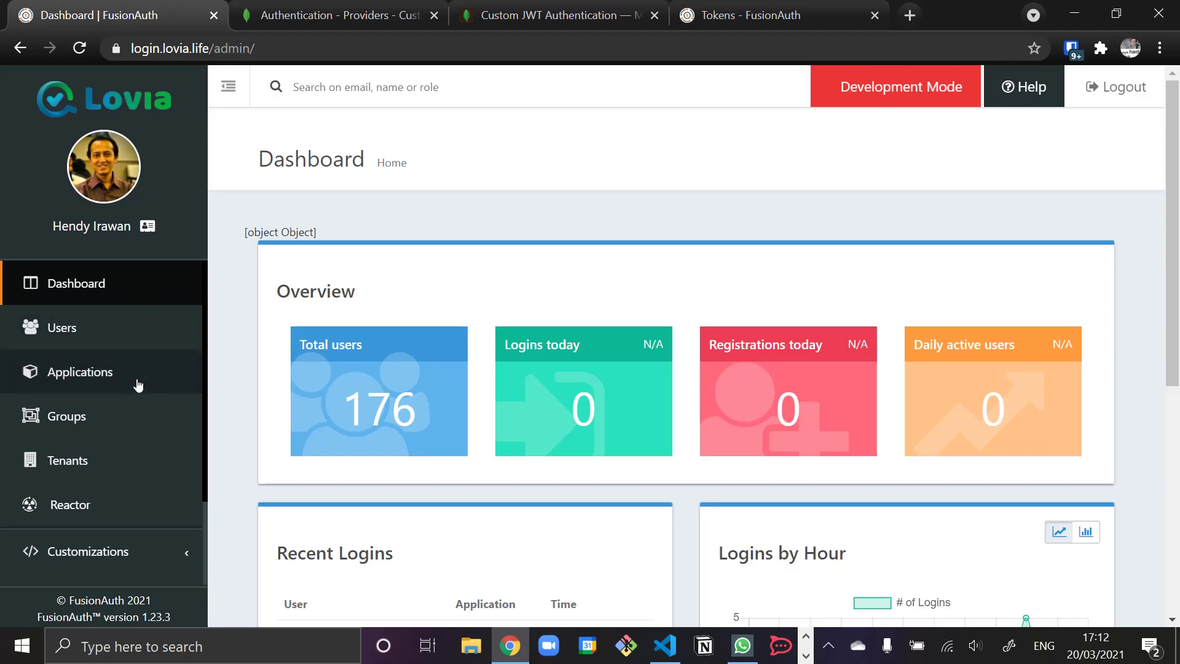
- Go to Settings > Key Master in FusionAuth and show the import/generate key options
scroll(111, 381, down, 2)
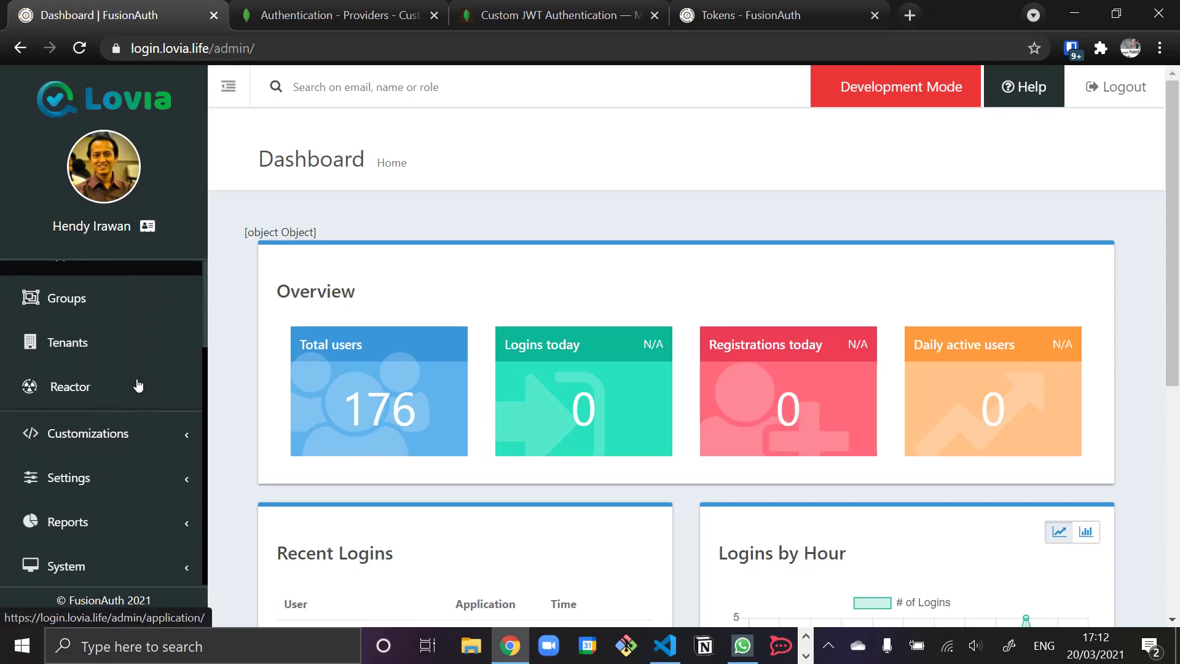
click(150, 479)
scroll(149, 478, down, 5)
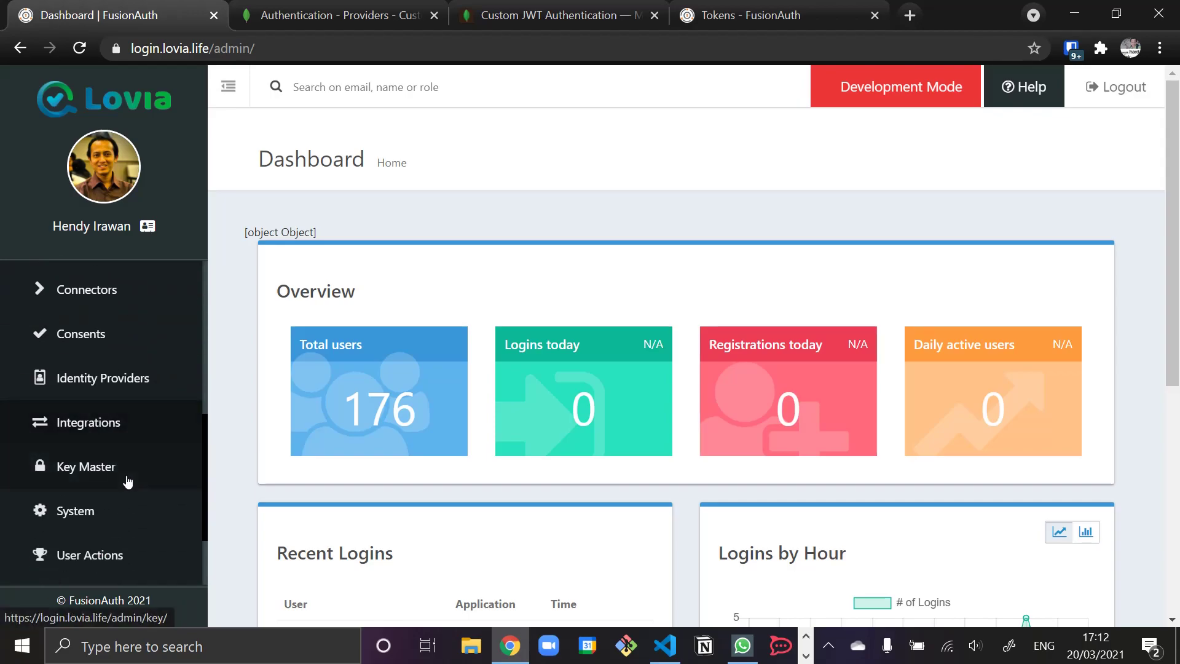
click(96, 468)
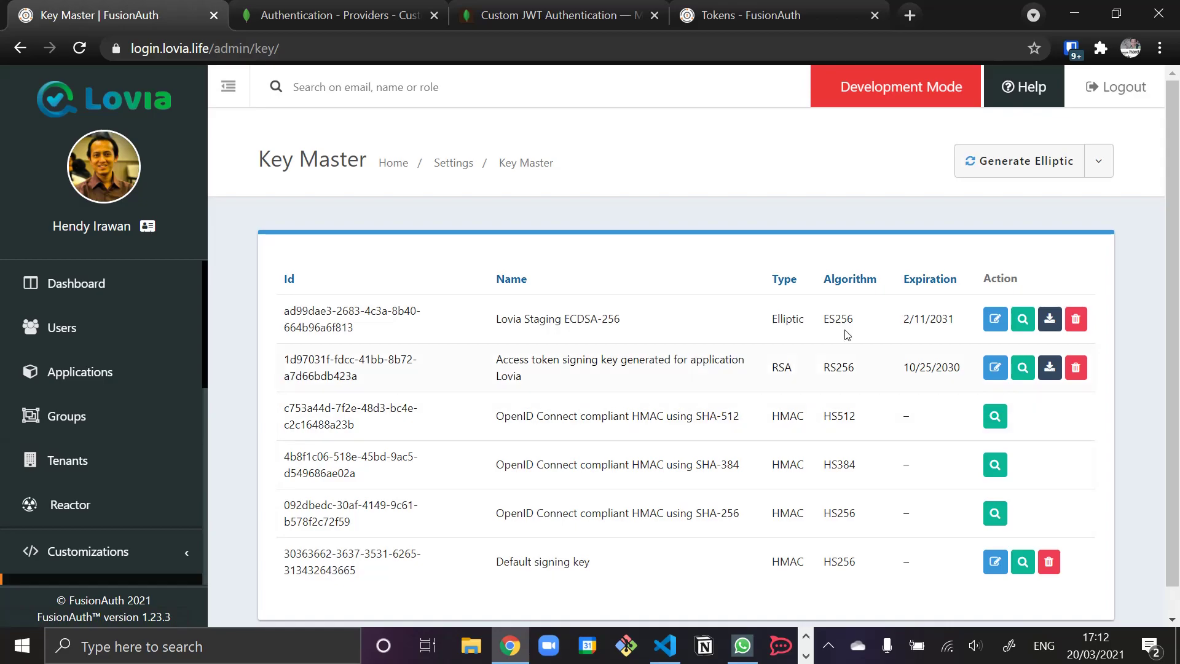
click(1098, 162)
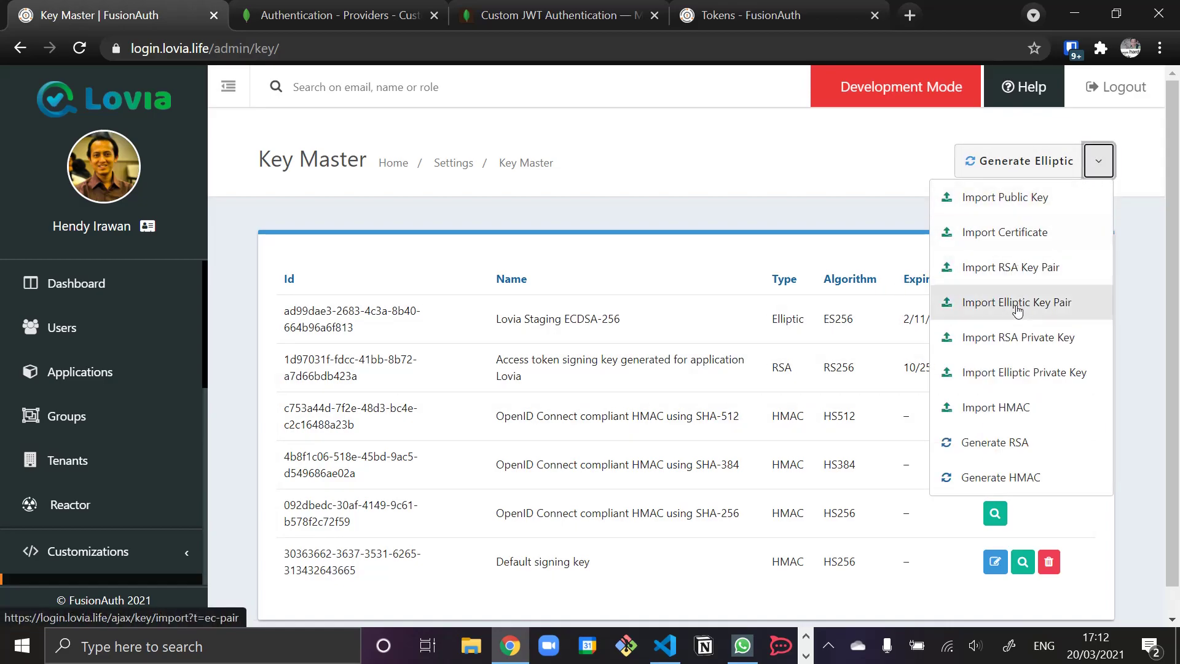
- Generate an HMAC key named 'Lovia Staging Shared Secret' using SHA-256 (HS256)
click(1021, 478)
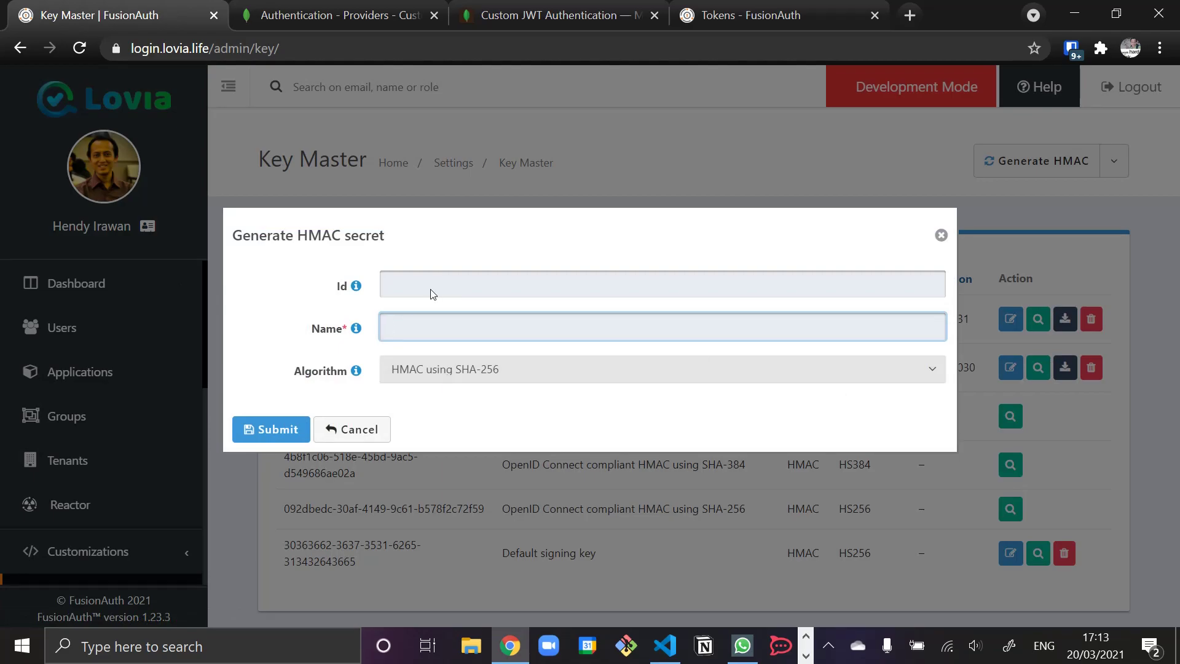
text(Lovia Staging Shared Secret)
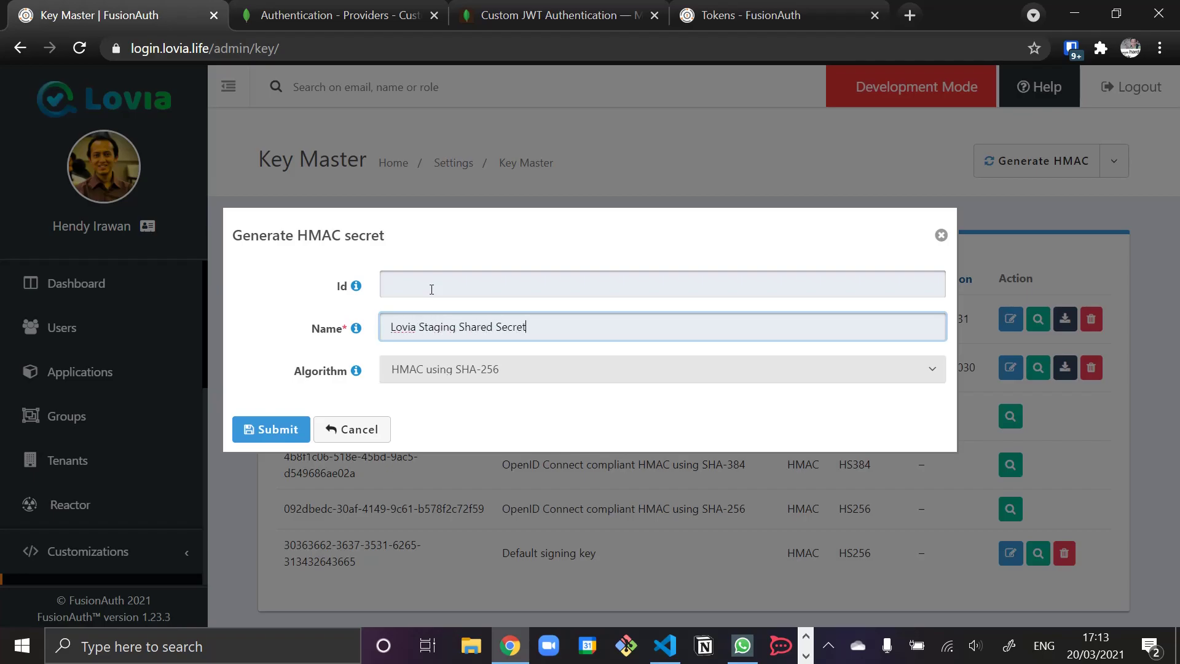
click(445, 370)
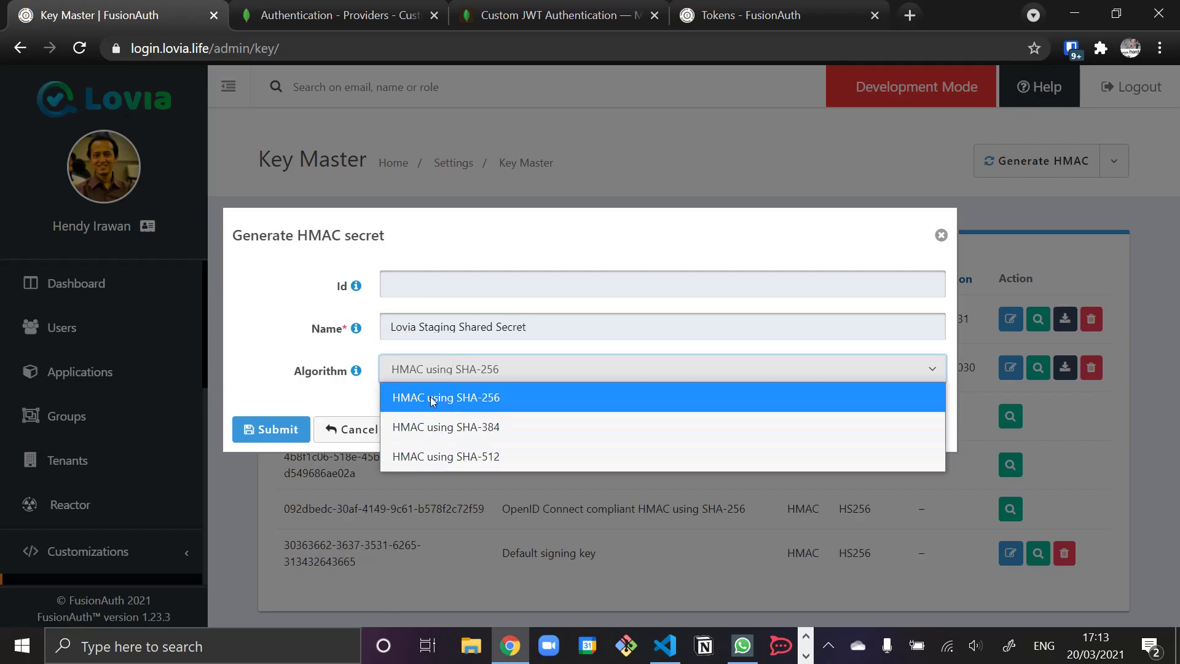
click(478, 400)
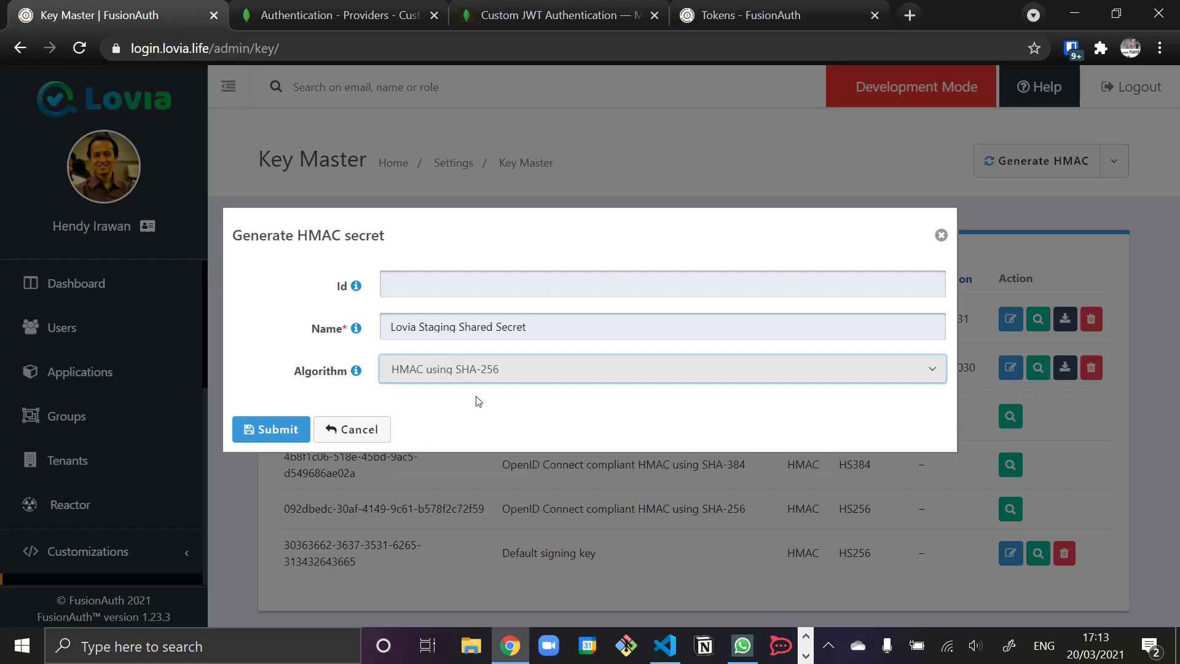
click(280, 430)
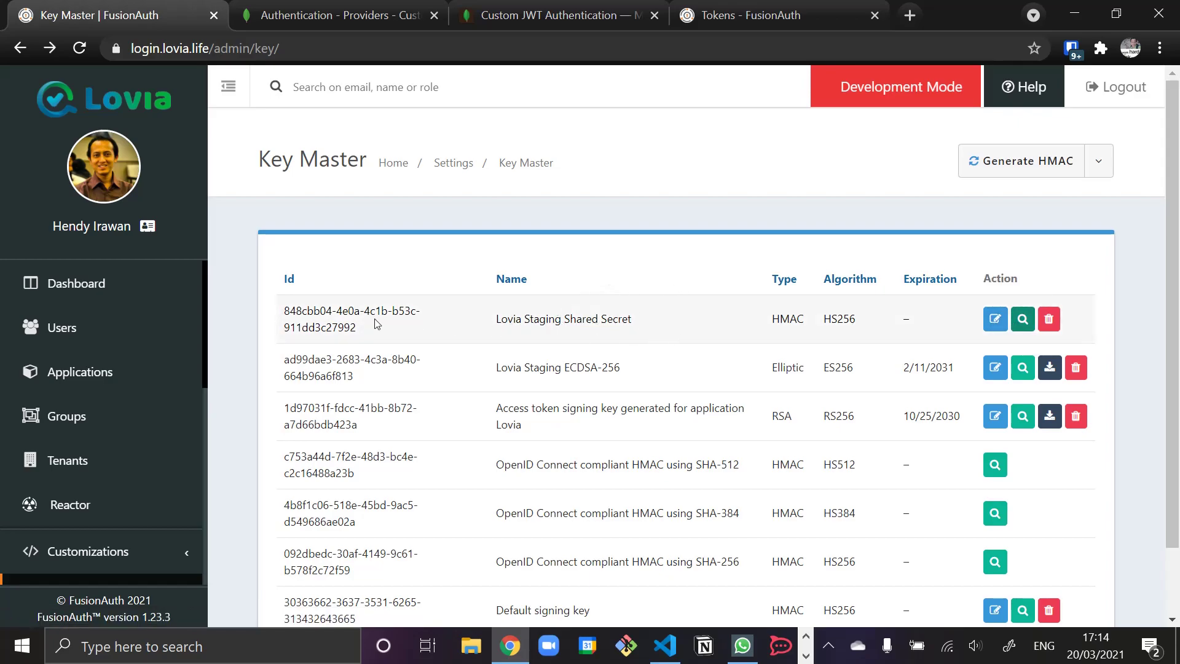
click(1022, 320)
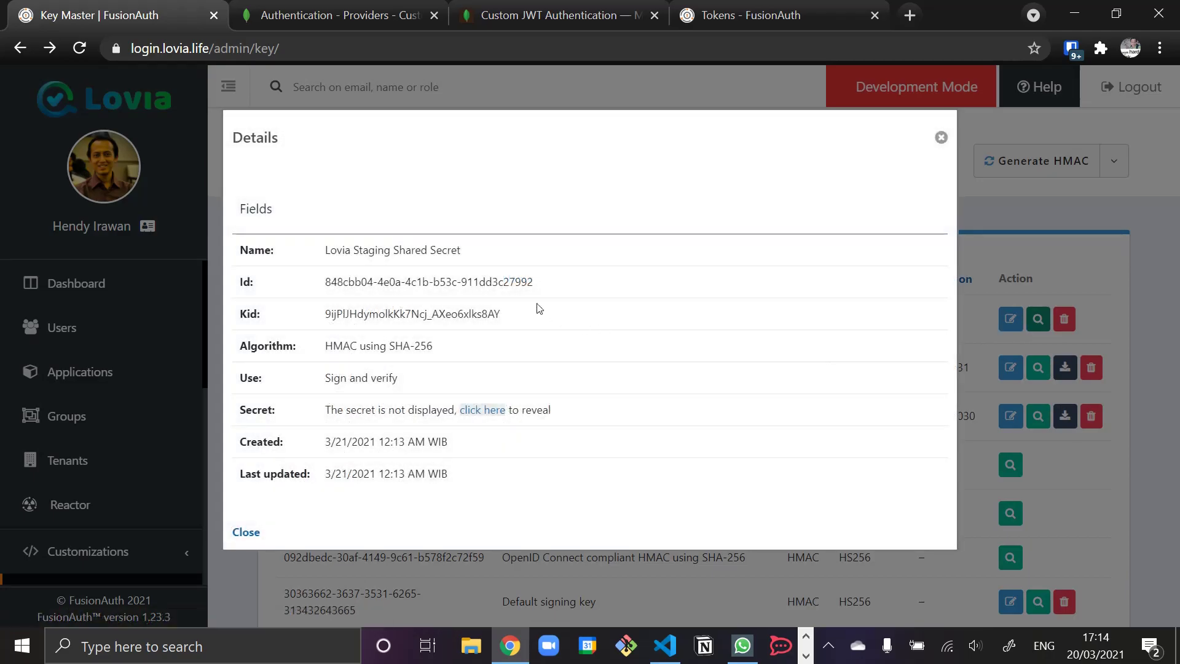
drag(249, 410, 610, 416)
click(613, 413)
key(Escape)
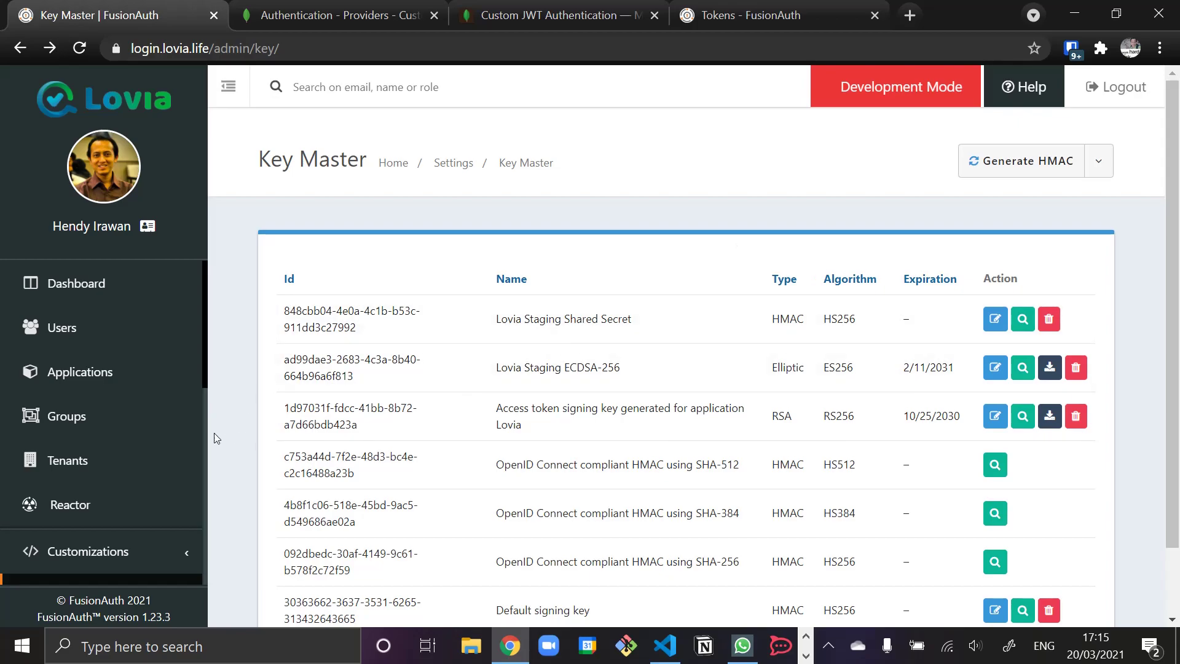
- Set the Lovia Staging tenant's access token signing key to Lovia Staging Shared Secret and save
click(80, 462)
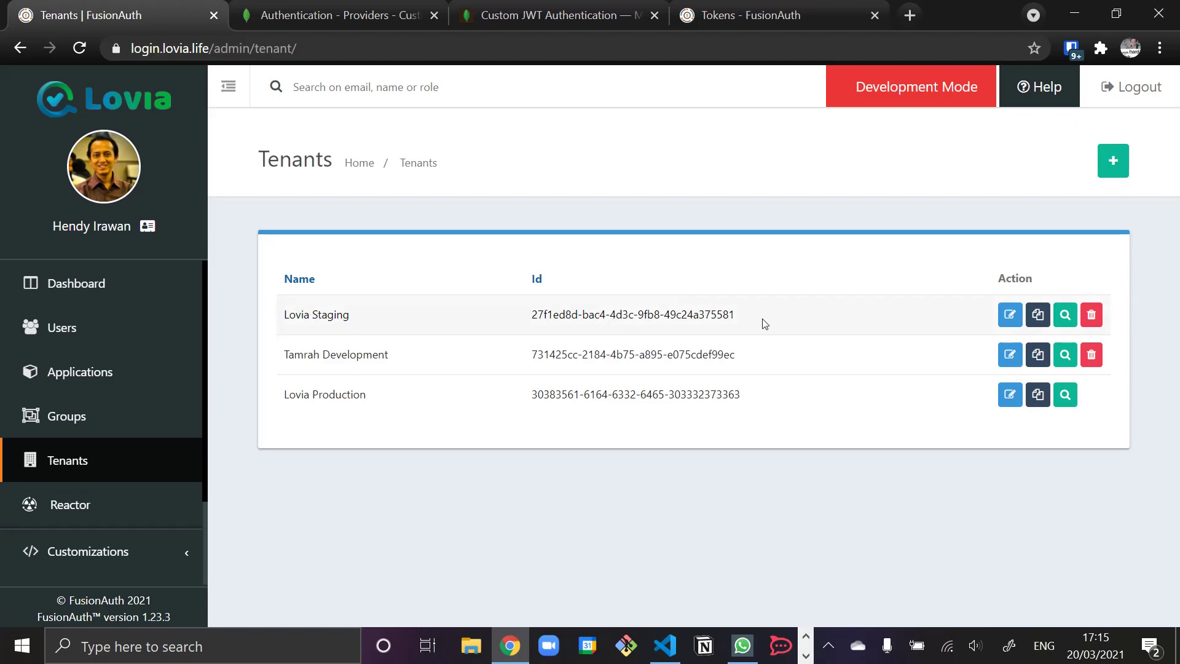
click(1010, 318)
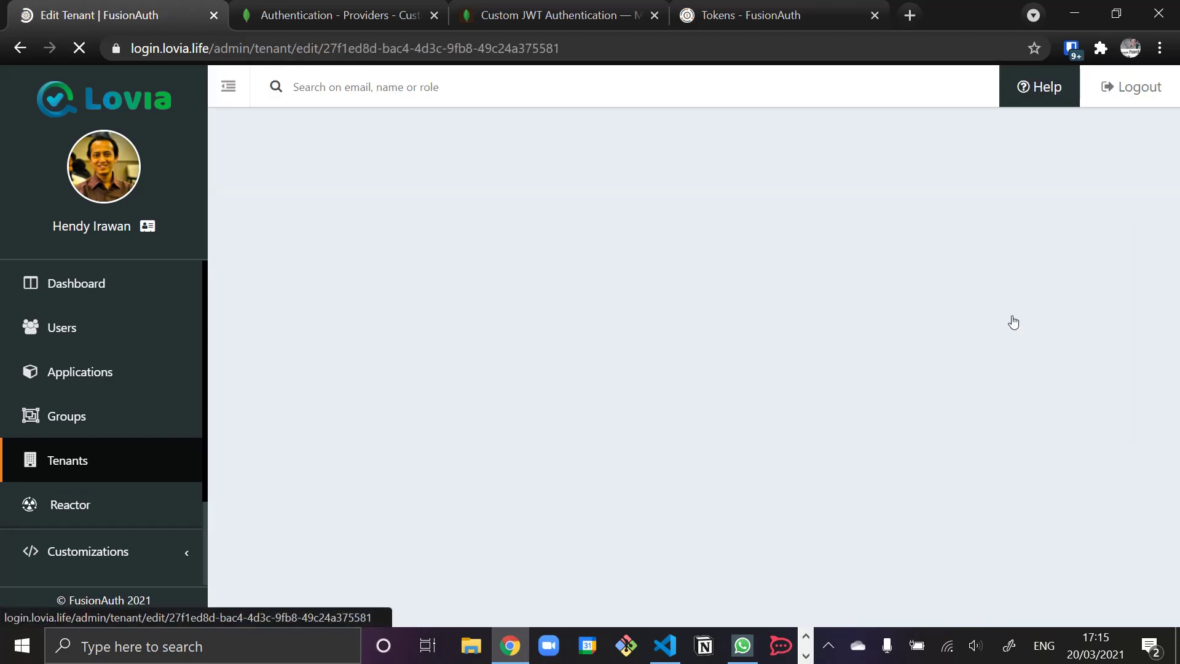
click(627, 387)
scroll(600, 414, down, 6)
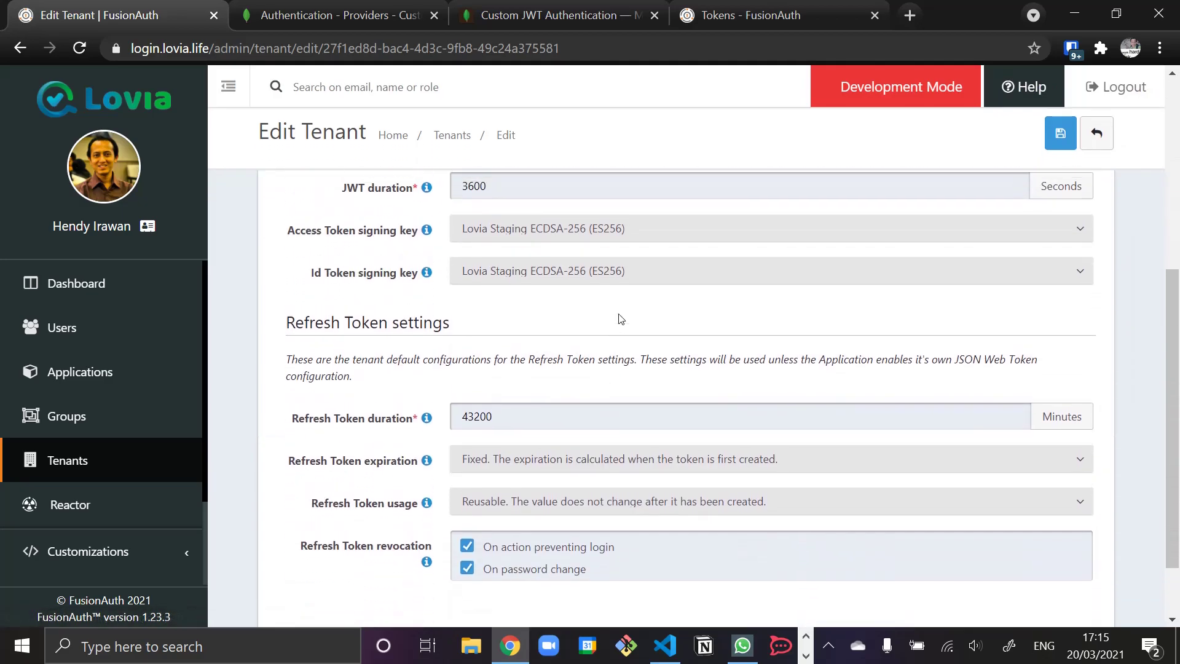
scroll(621, 318, up, 3)
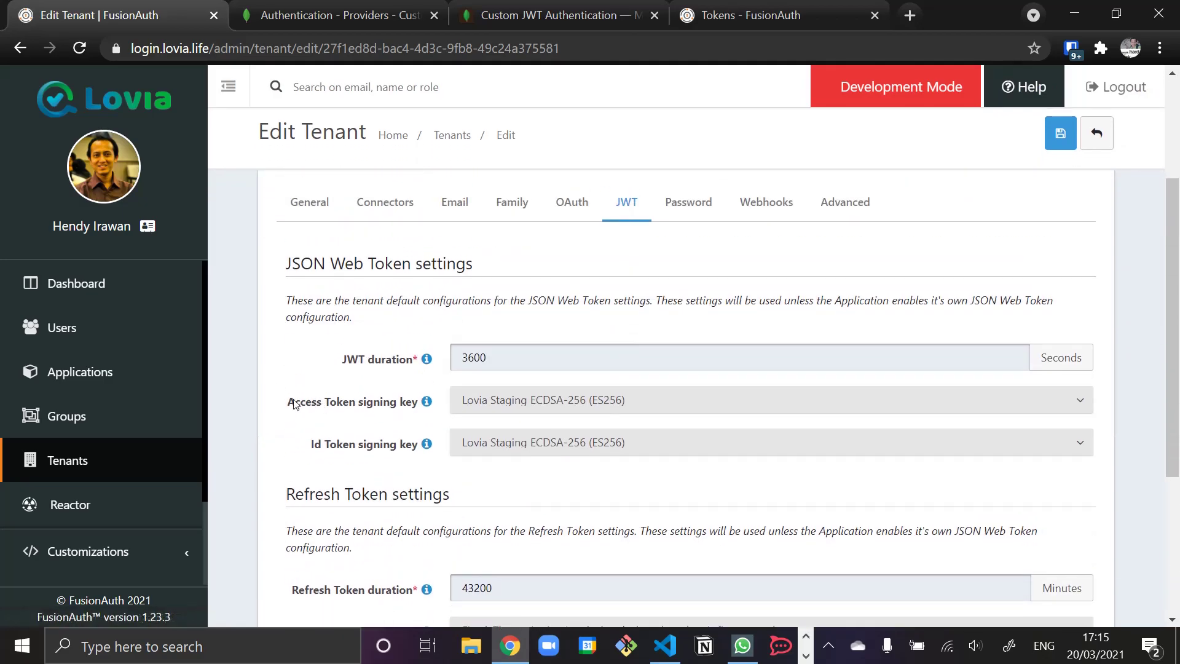
mouse_move(428, 406)
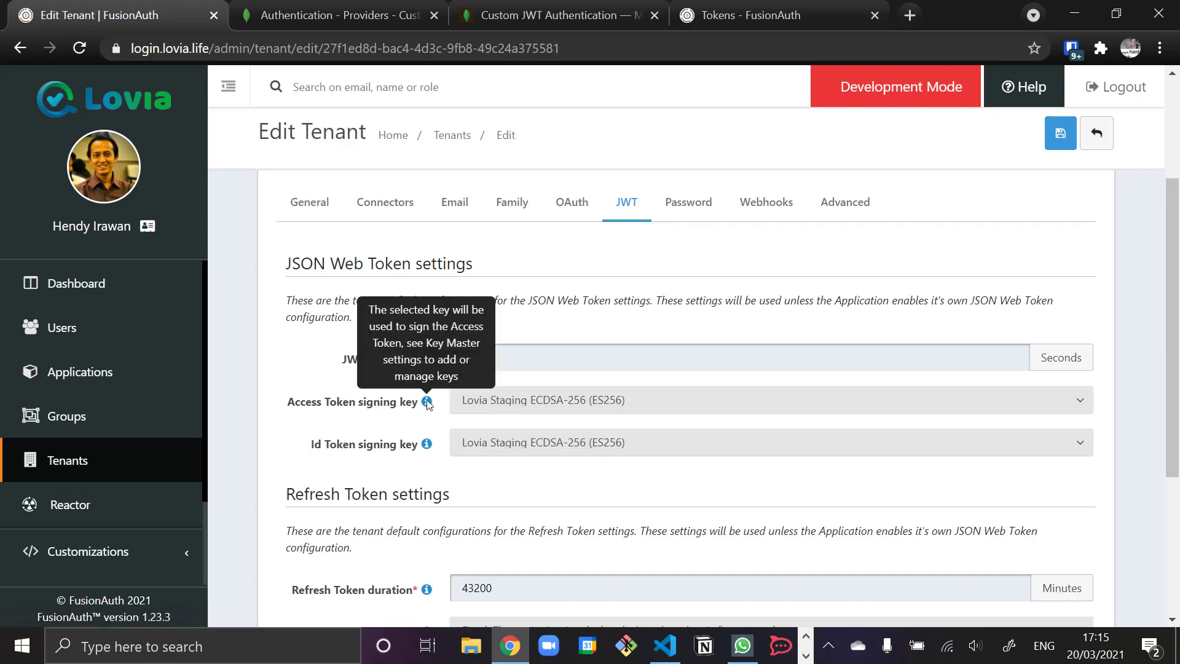
click(500, 400)
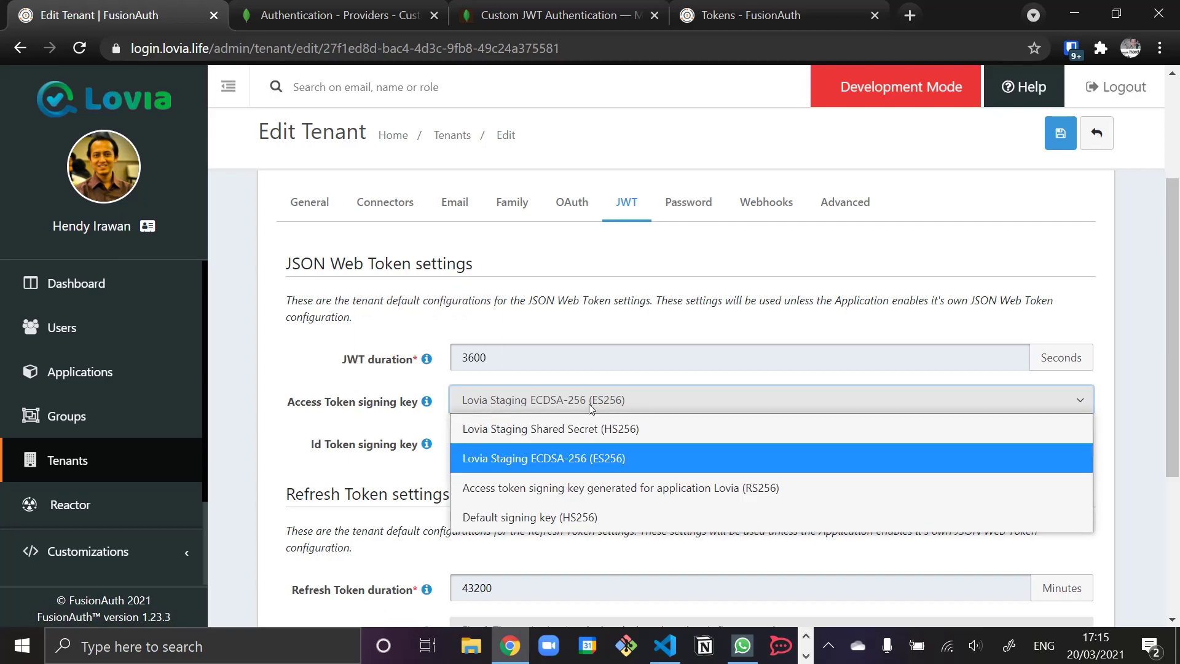
click(482, 430)
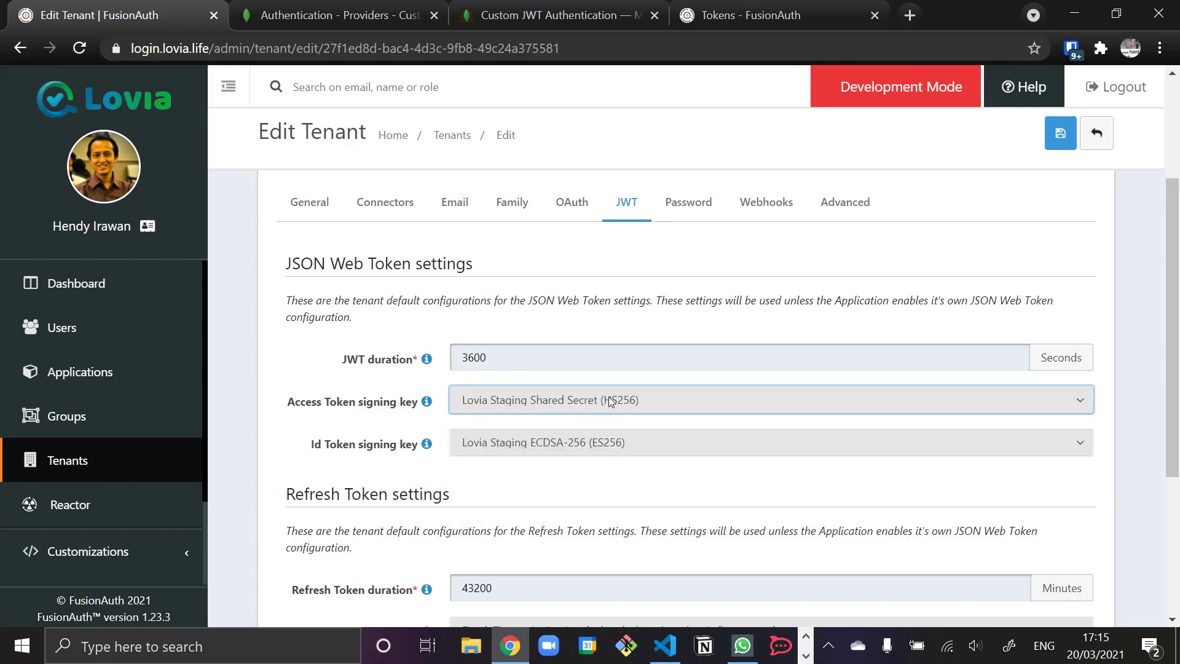
click(1057, 142)
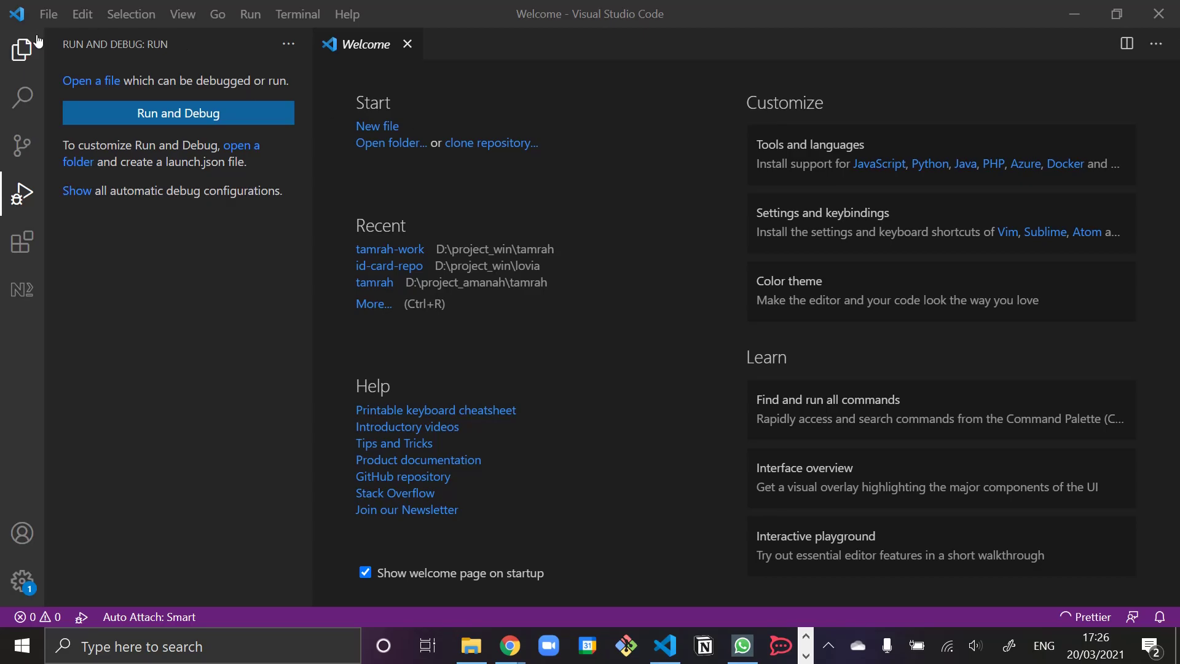
- Create a fusionauth-mongodb folder under D:\project_win and open it as the workspace
click(49, 14)
click(138, 124)
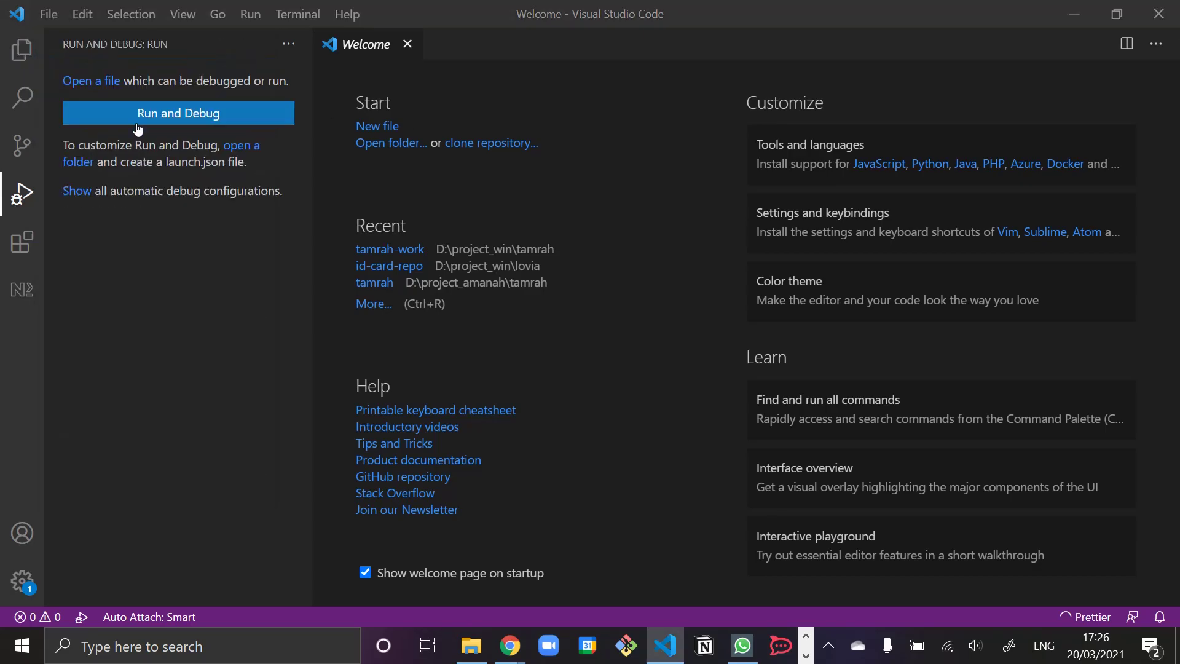
scroll(127, 307, down, 3)
scroll(127, 307, down, 7)
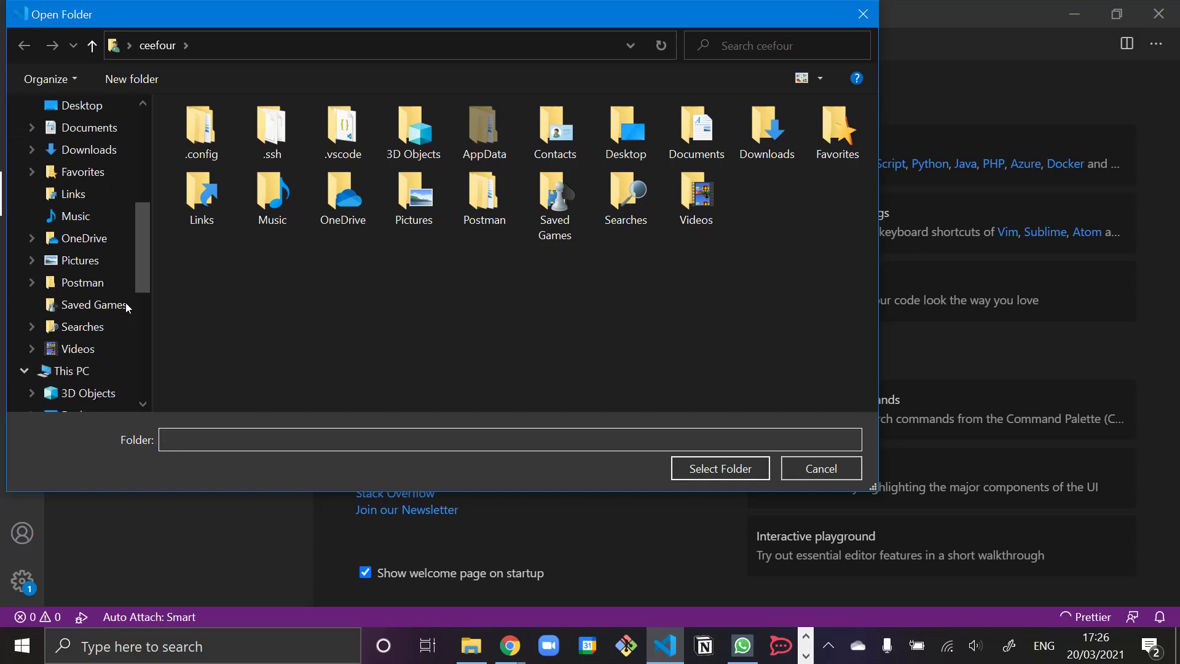
click(84, 305)
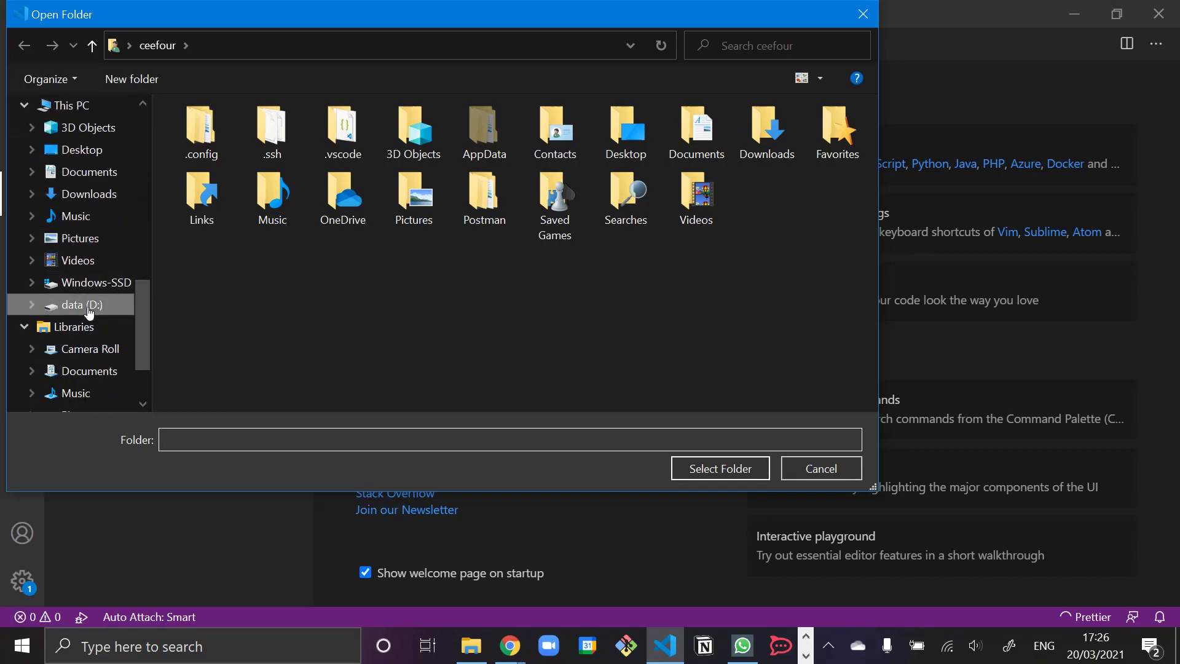
scroll(301, 357, down, 1)
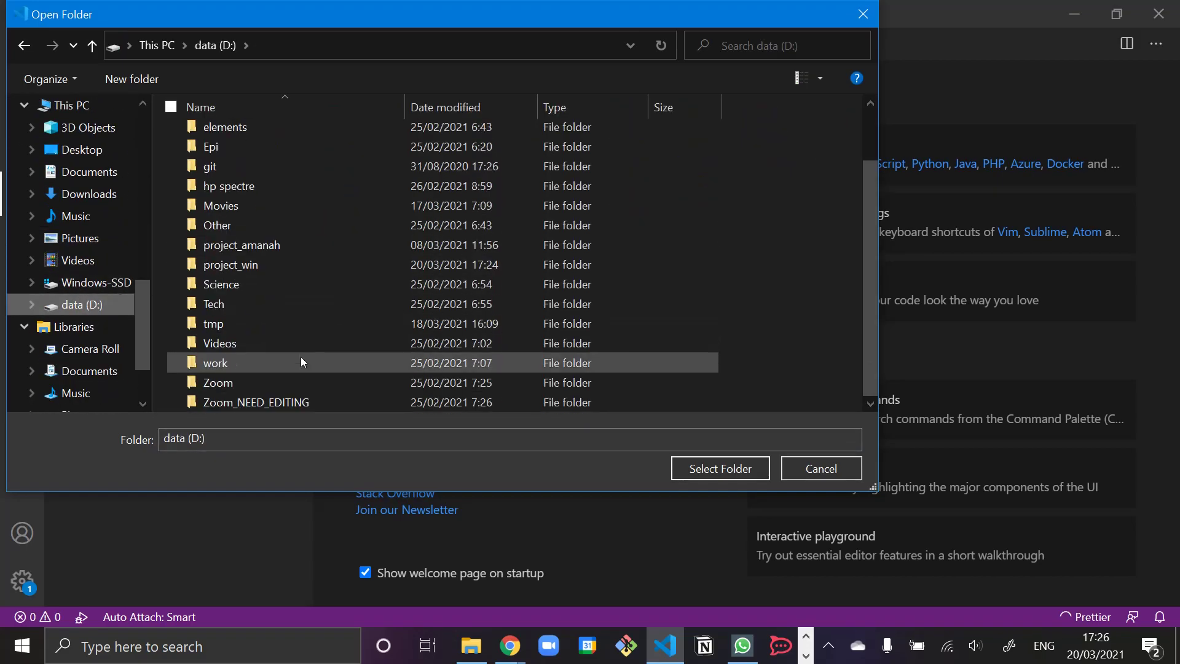
double_click(234, 263)
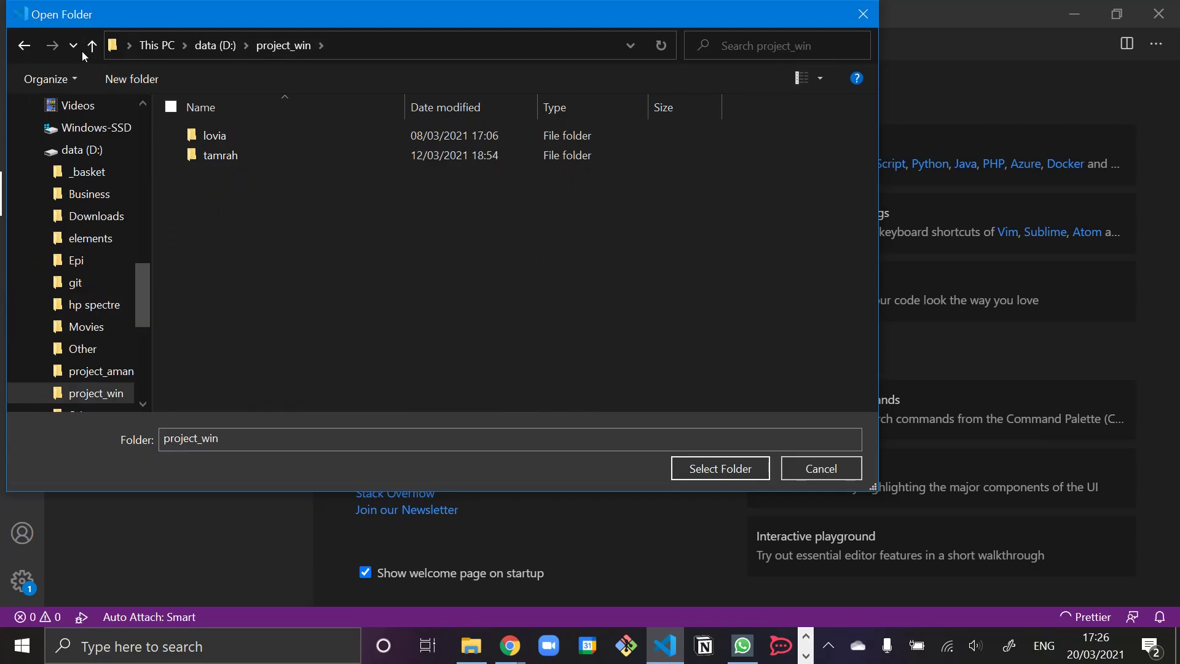
click(129, 79)
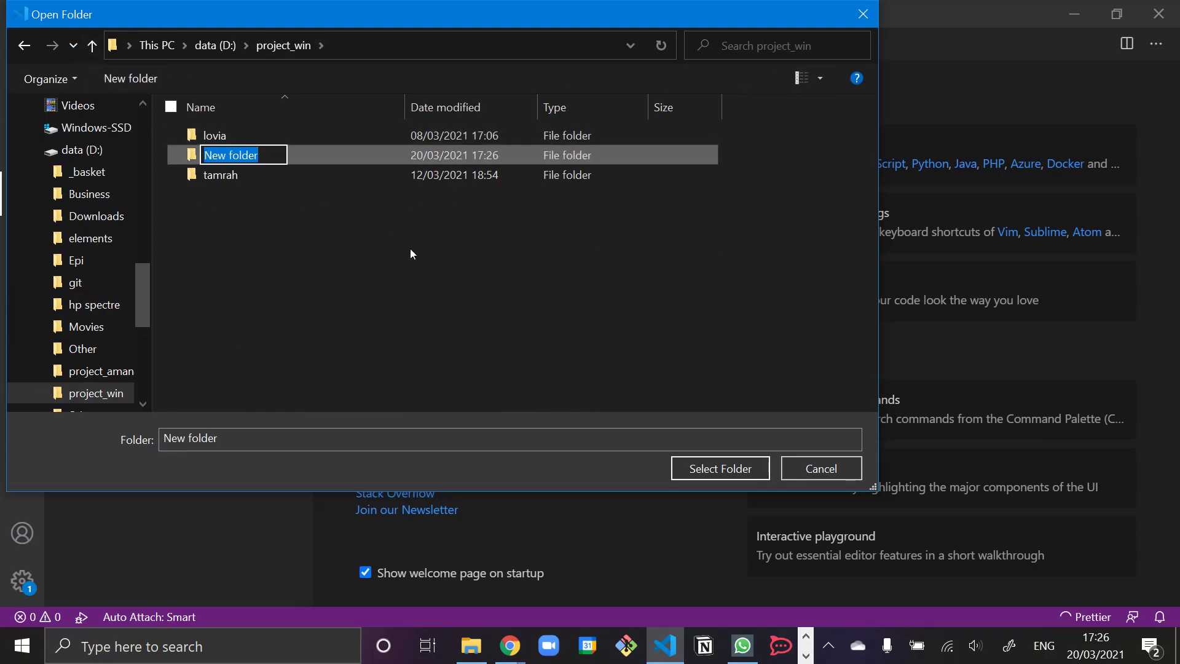
text(fusionauth-mongodb)
key(Return)
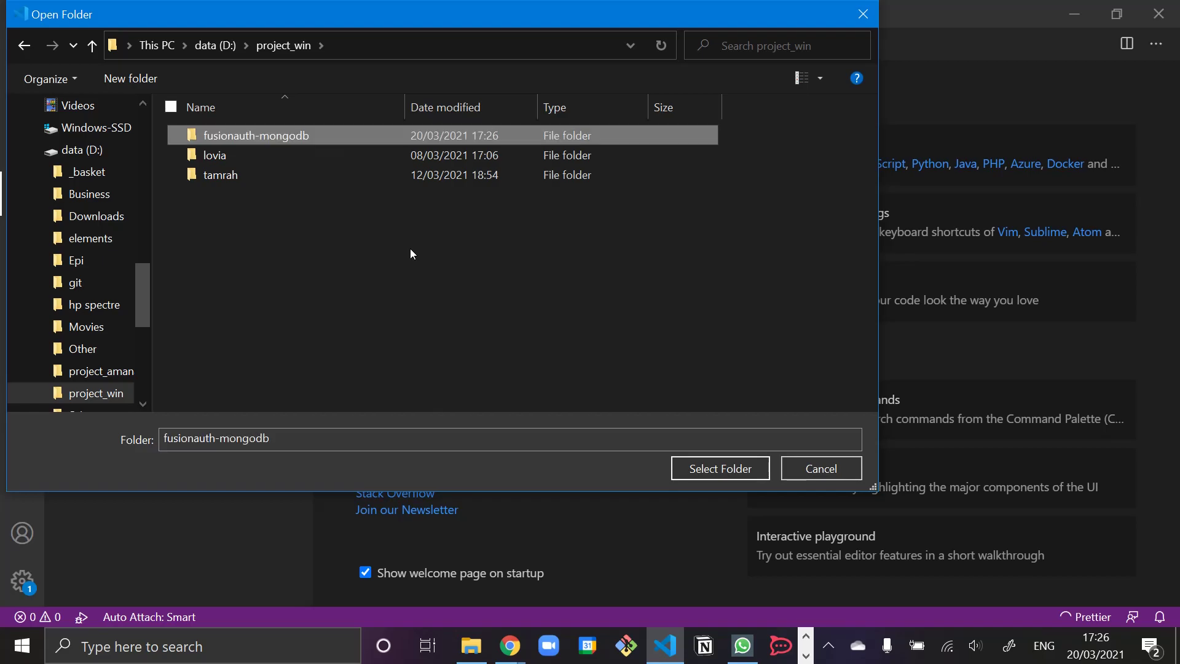
click(748, 469)
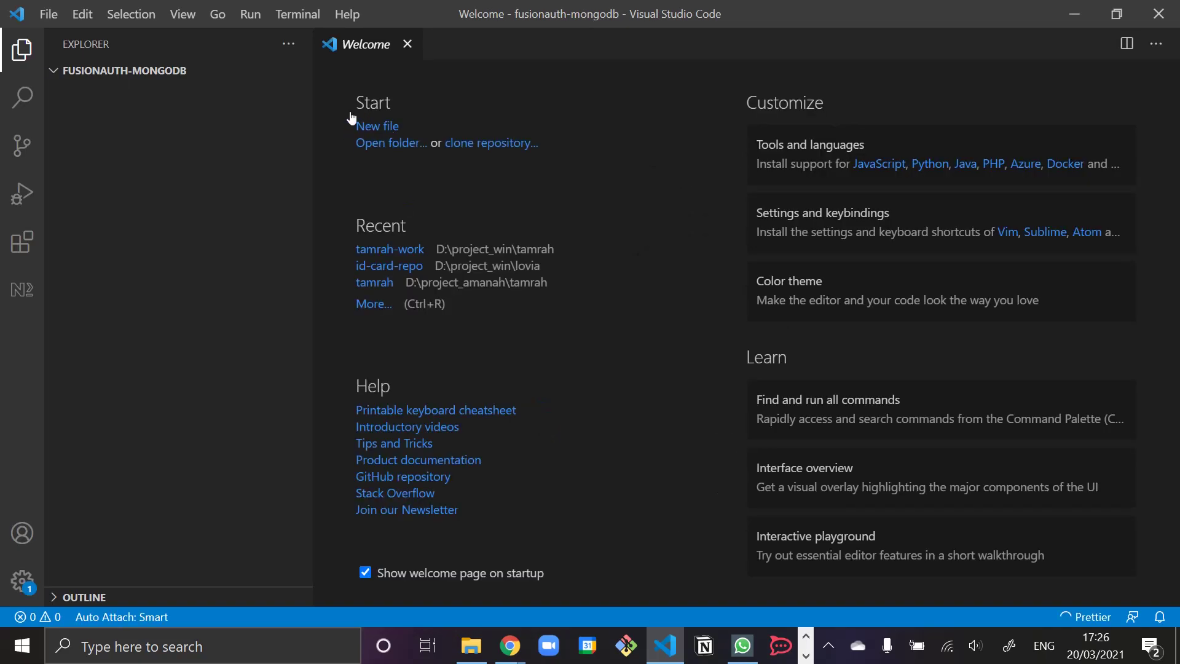
- In a new terminal, run 'yarn create umi' choosing app, TypeScript and antd
click(298, 14)
click(307, 45)
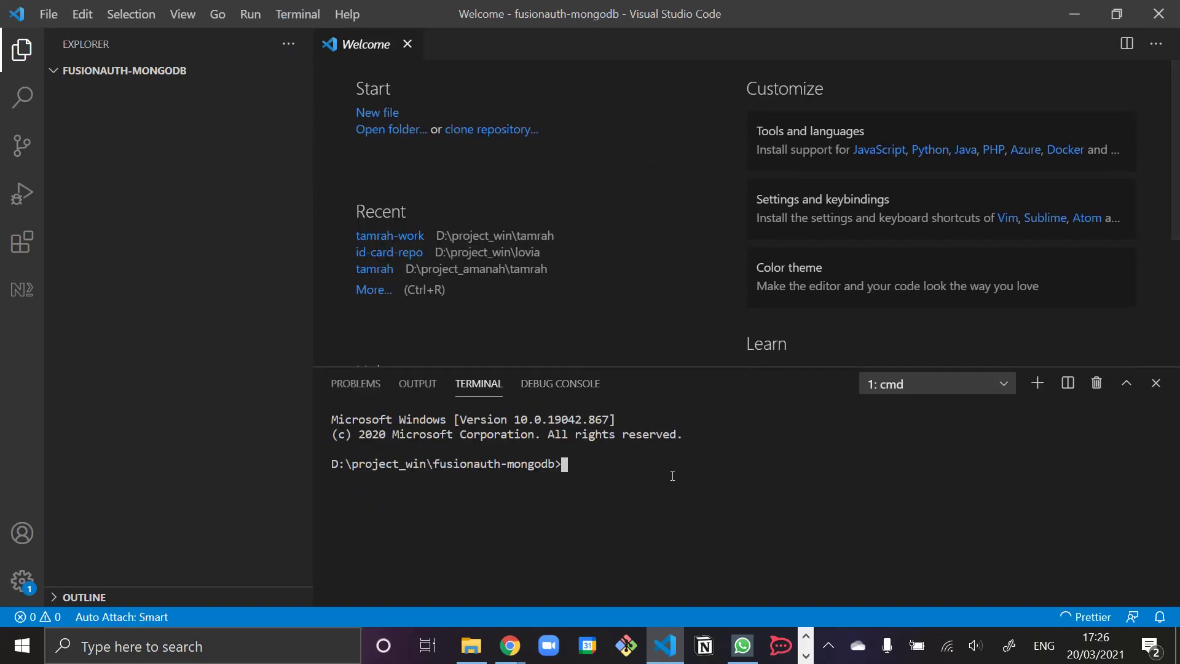
text(yarn cr)
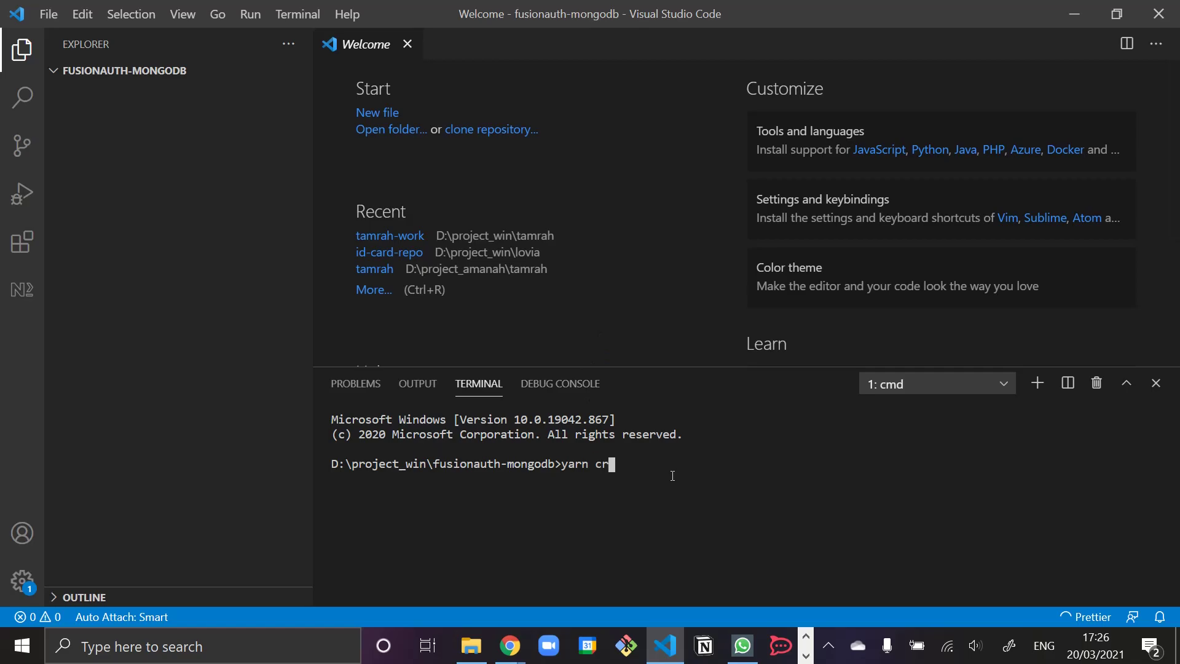
text(eate umi)
key(Return)
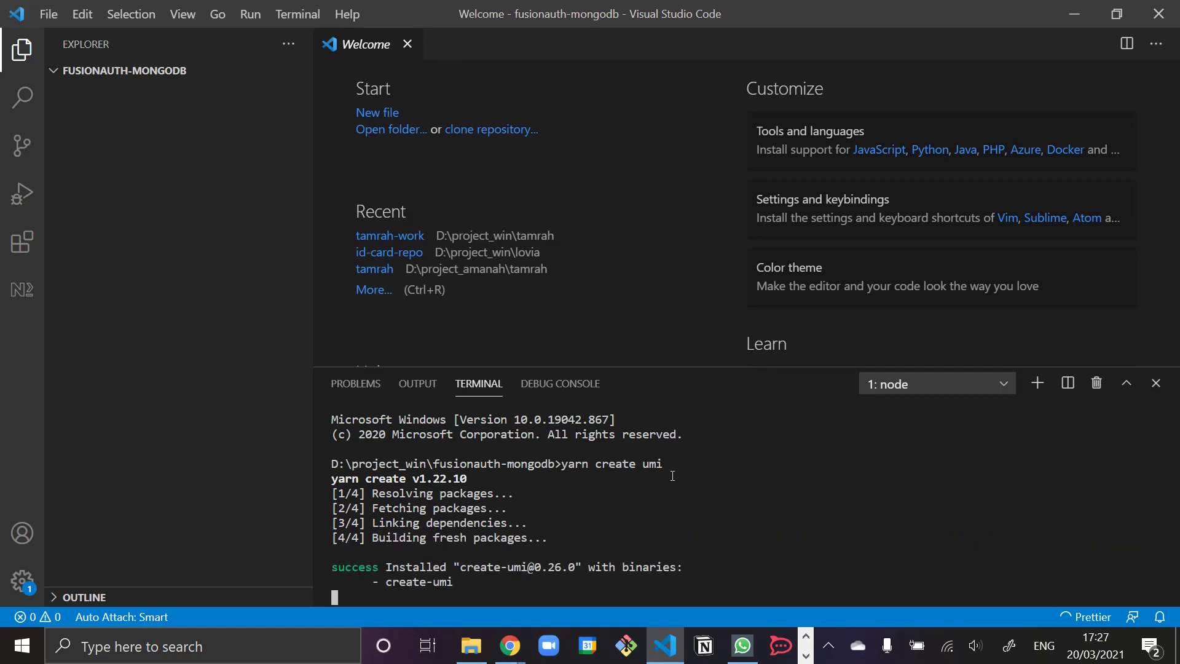
key(Down)
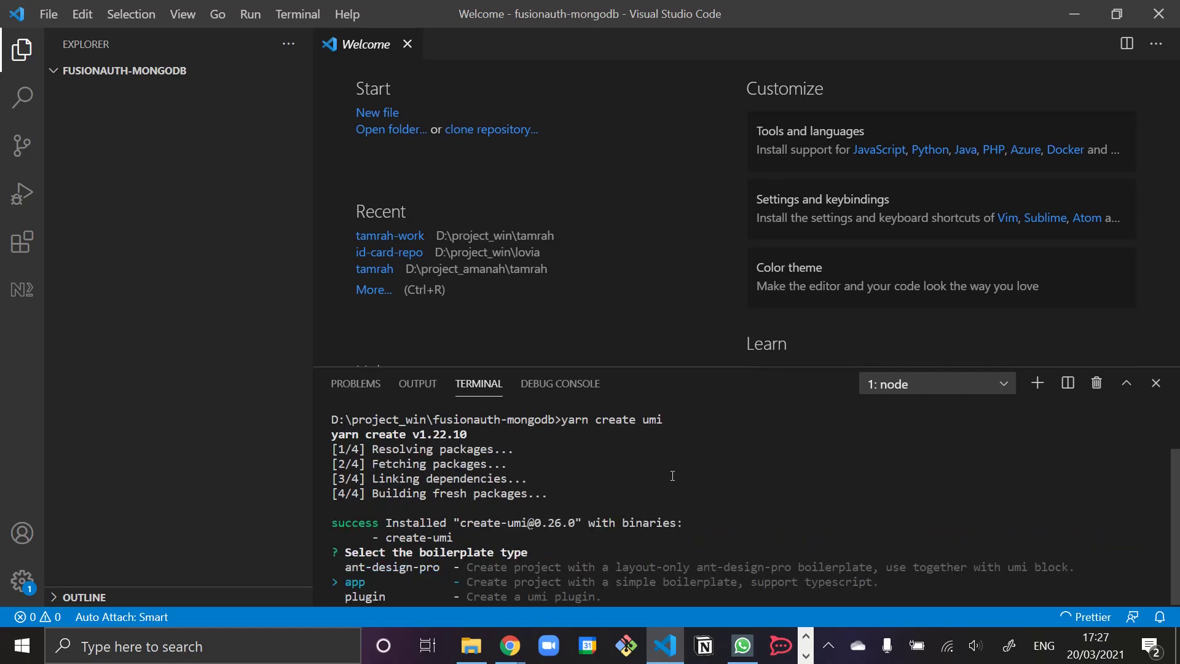
key(Return)
text(y)
key(Return)
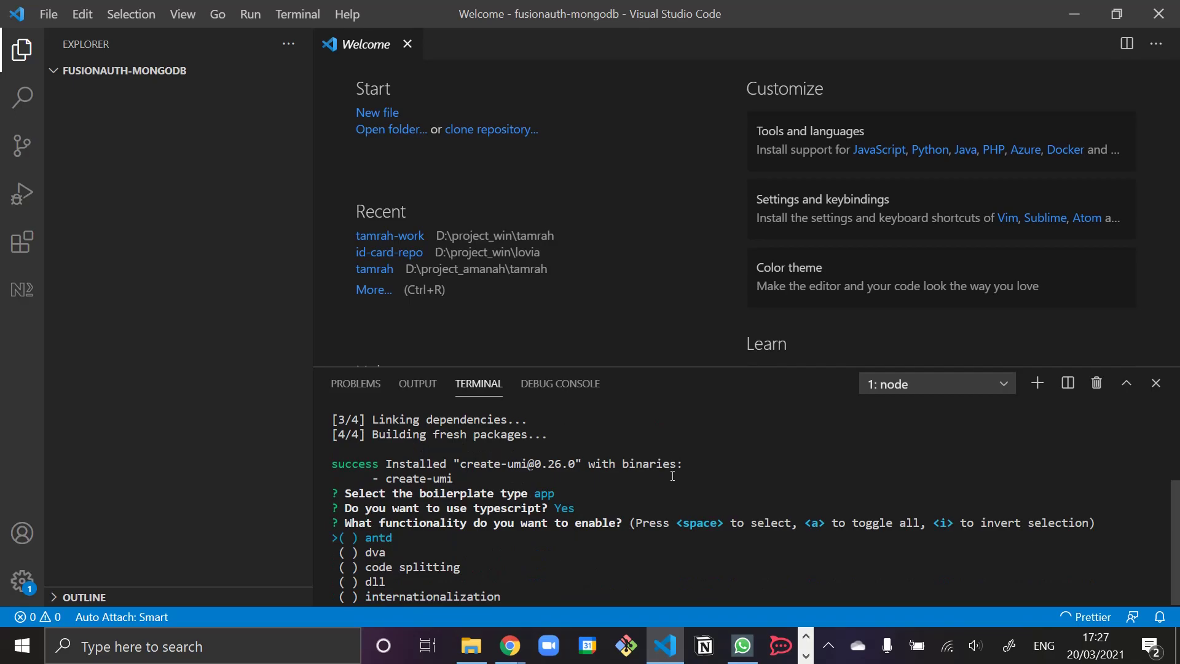
key(space)
key(Return)
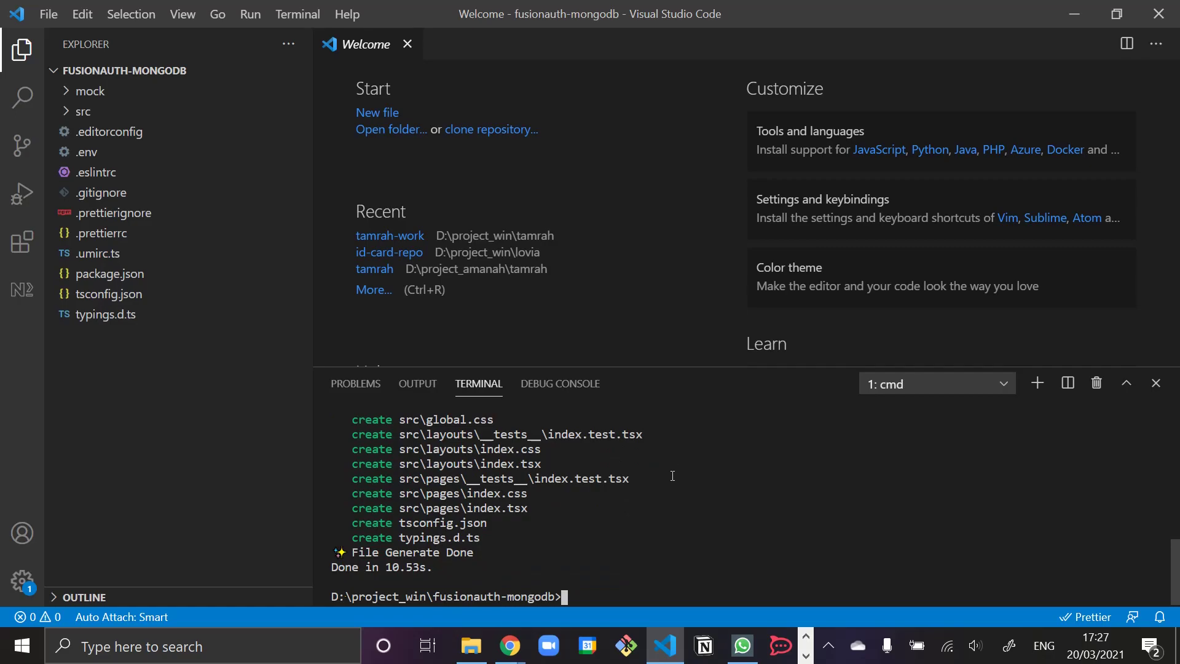
- Search the command palette for 'start' commands
key(ctrl+shift+p)
text(start)
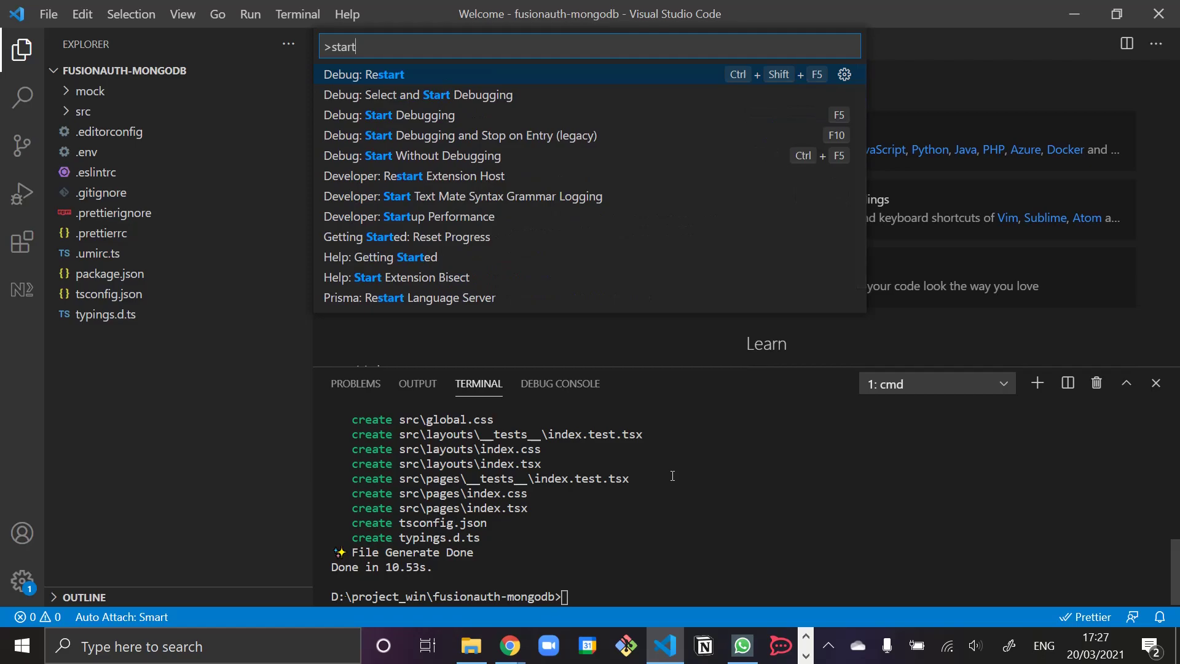
key(Up)
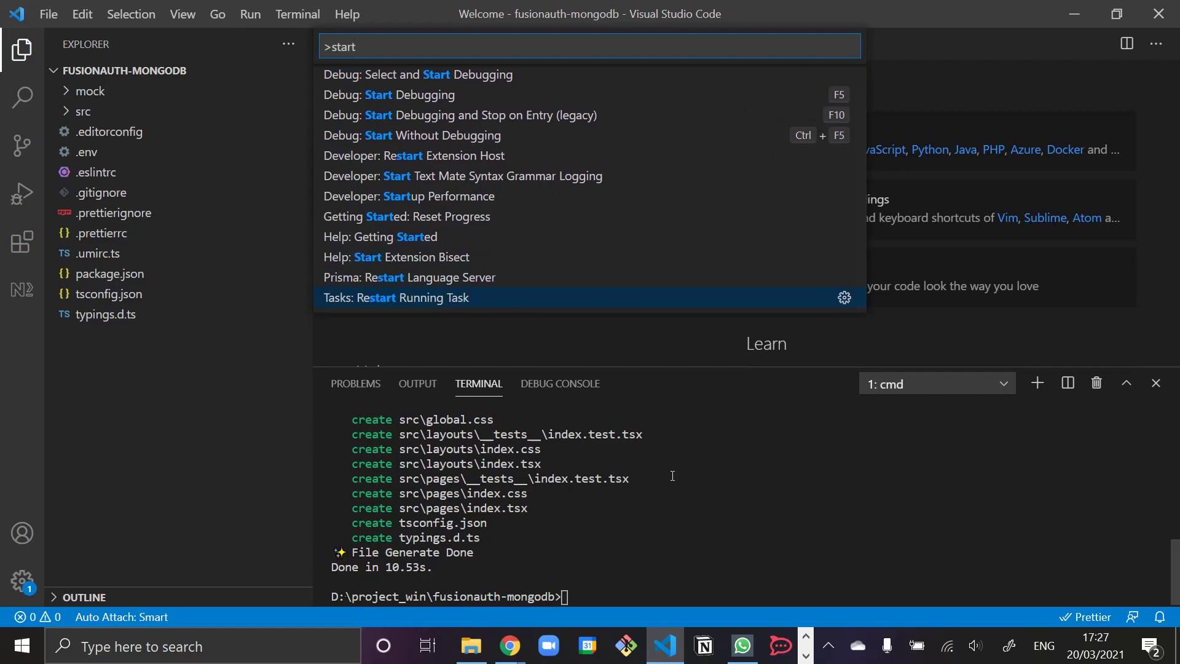
- Install the yarn extension from the Extensions view
click(22, 242)
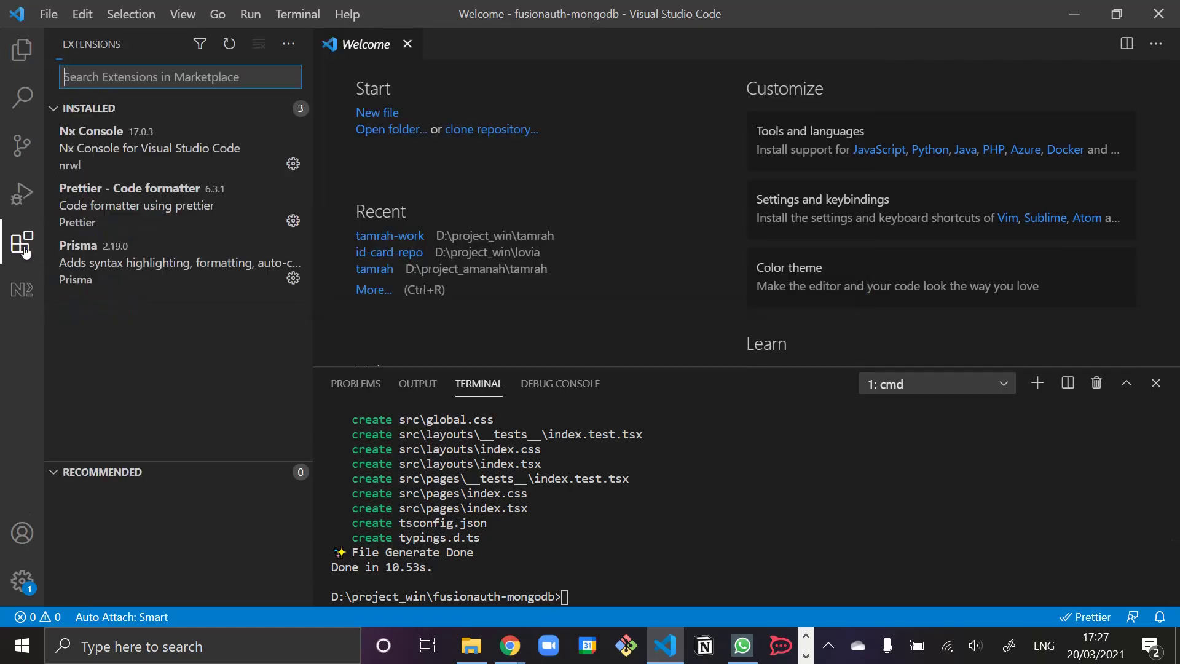
text(yarn)
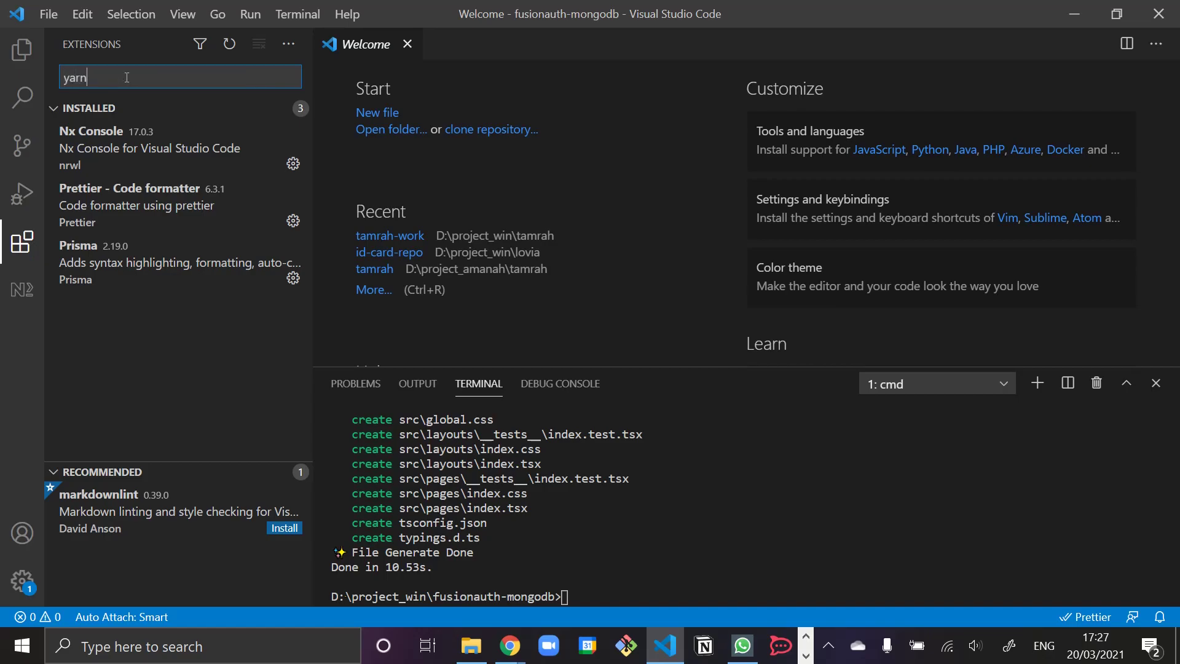
click(277, 144)
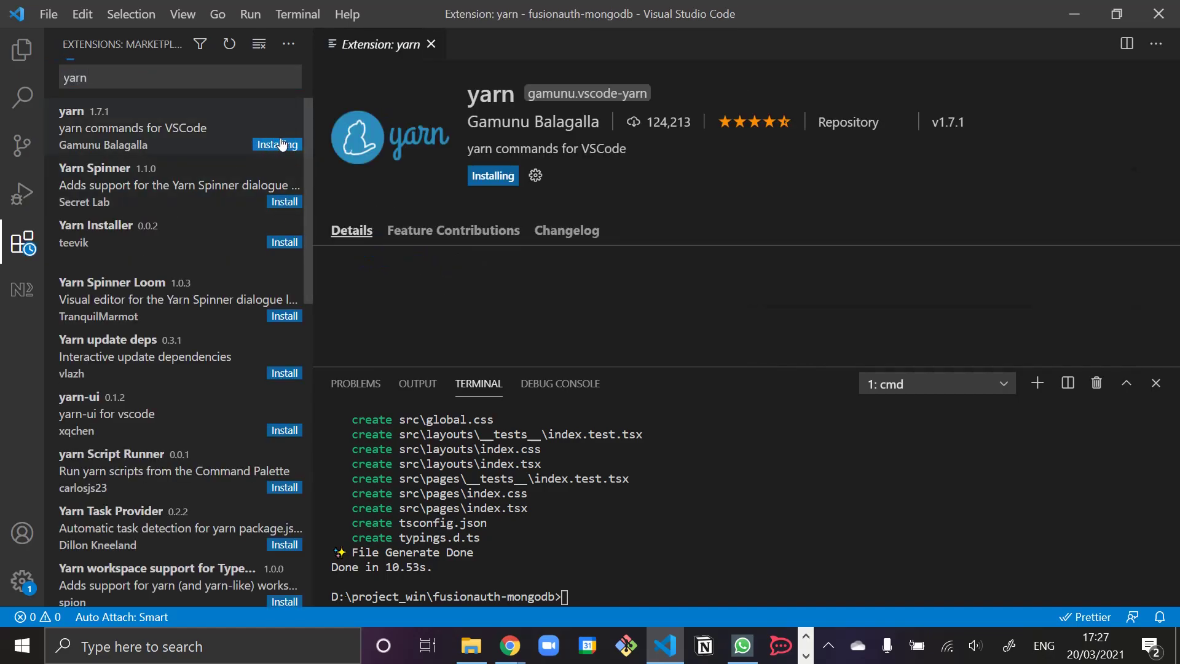
- Run Yarn: Start from the command palette, which fails because umi is not recognized
click(23, 54)
key(ctrl+shift+p)
text(sta)
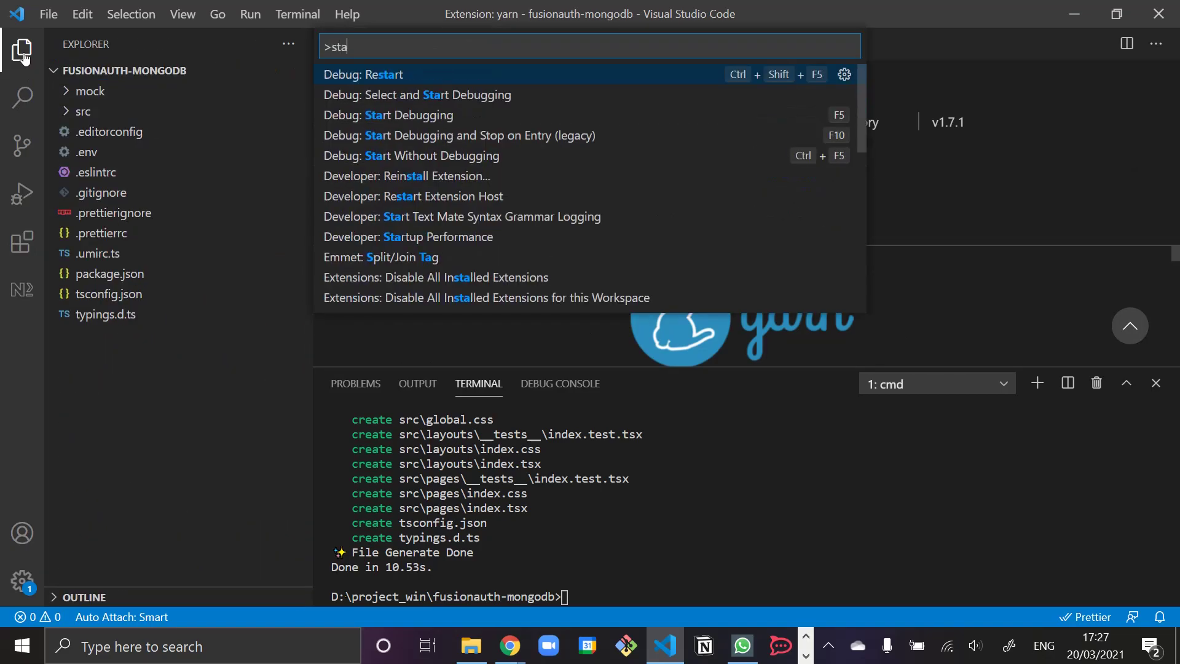
text(rt)
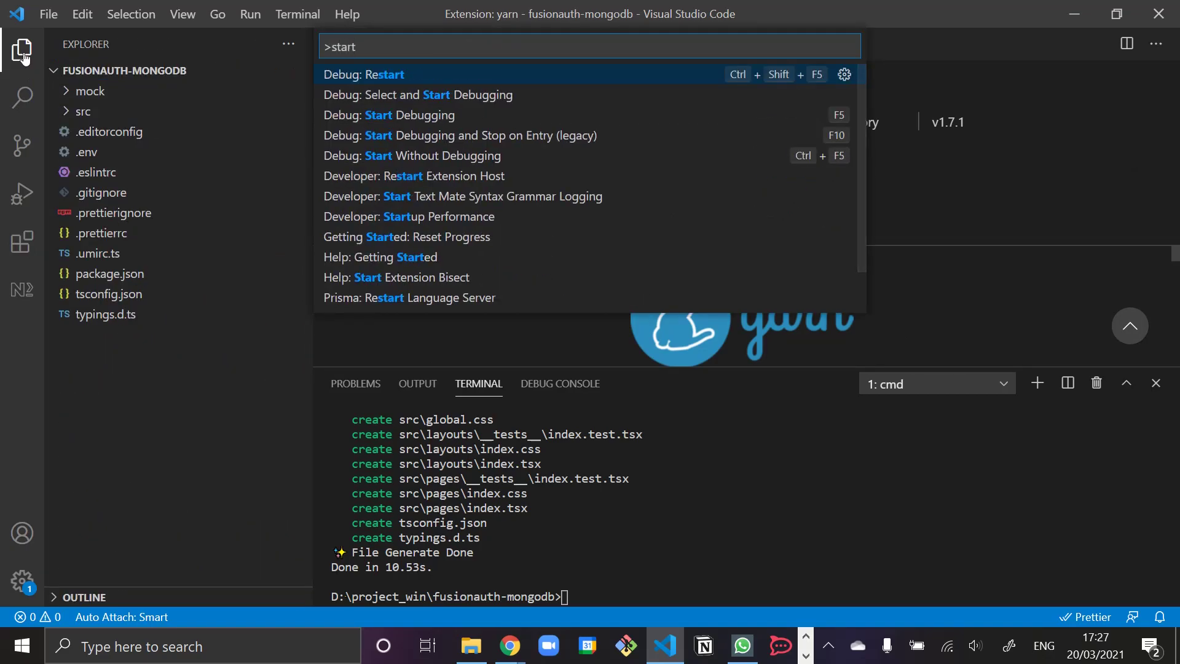
key(Up)
key(Return)
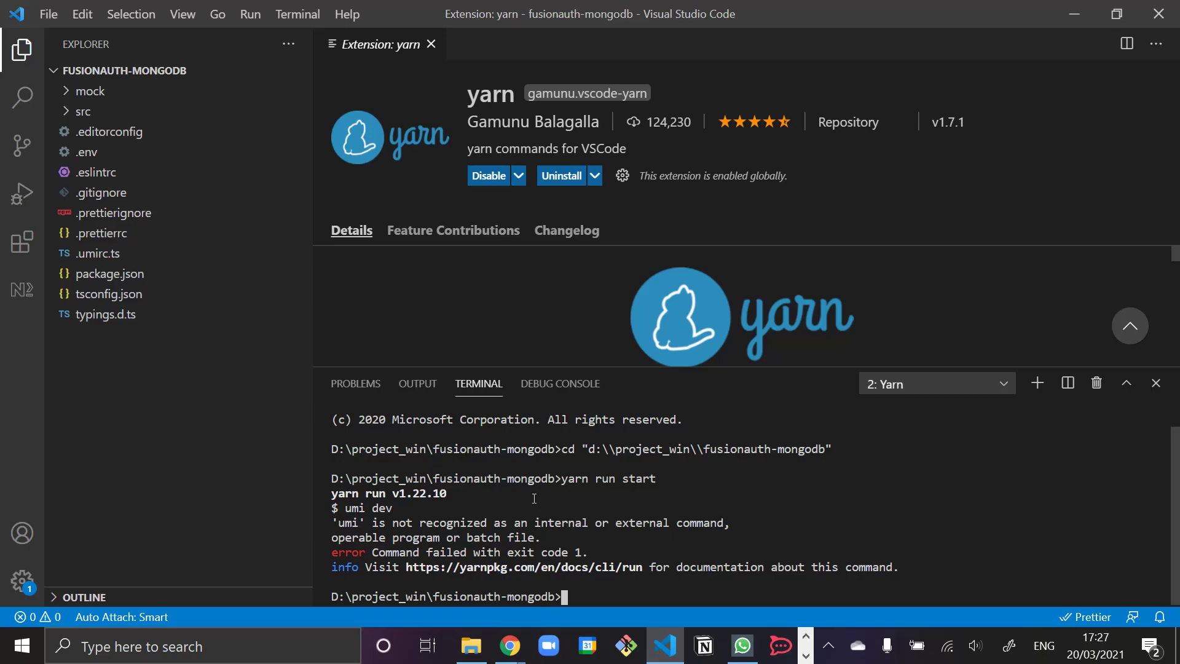
- Install the project's packages with Yarn: Install Yarn Packages
key(ctrl+shift+p)
text(install)
key(Up)
key(Up)
key(Return)
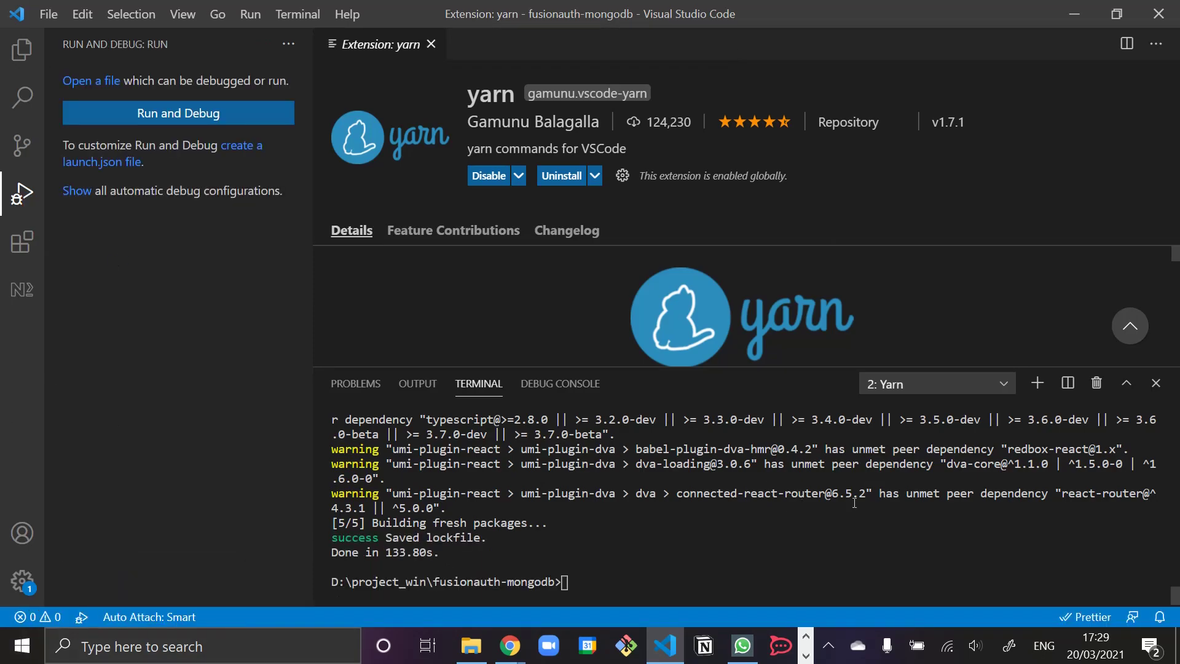
key(ctrl+shift+p)
text(start)
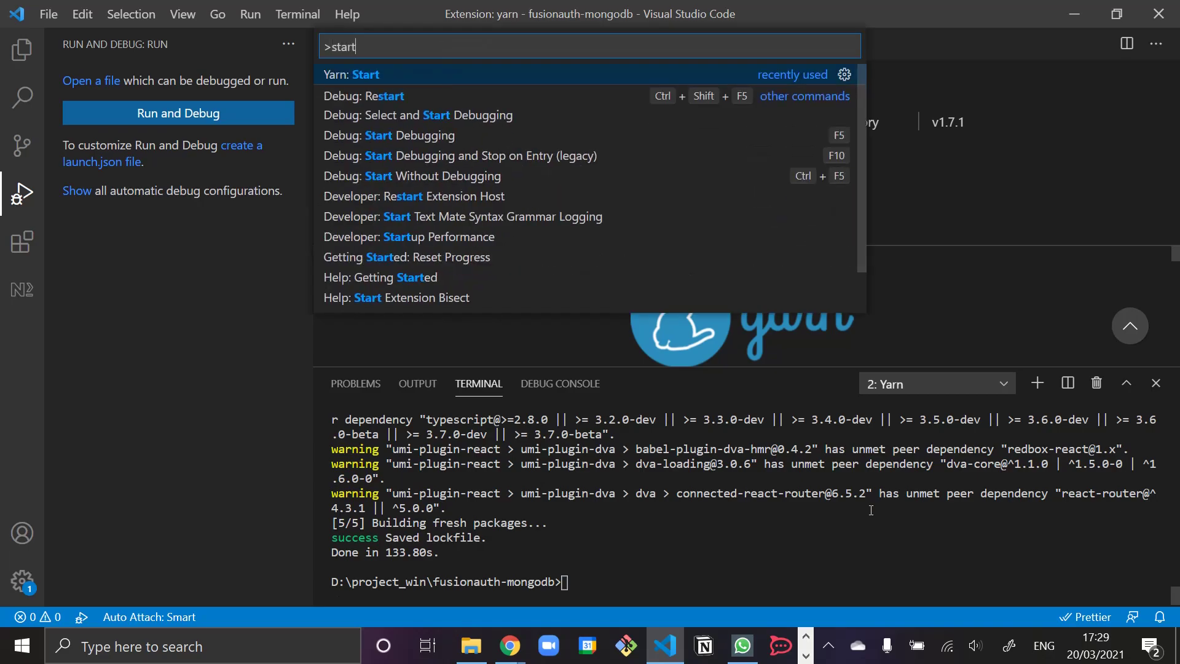
key(Return)
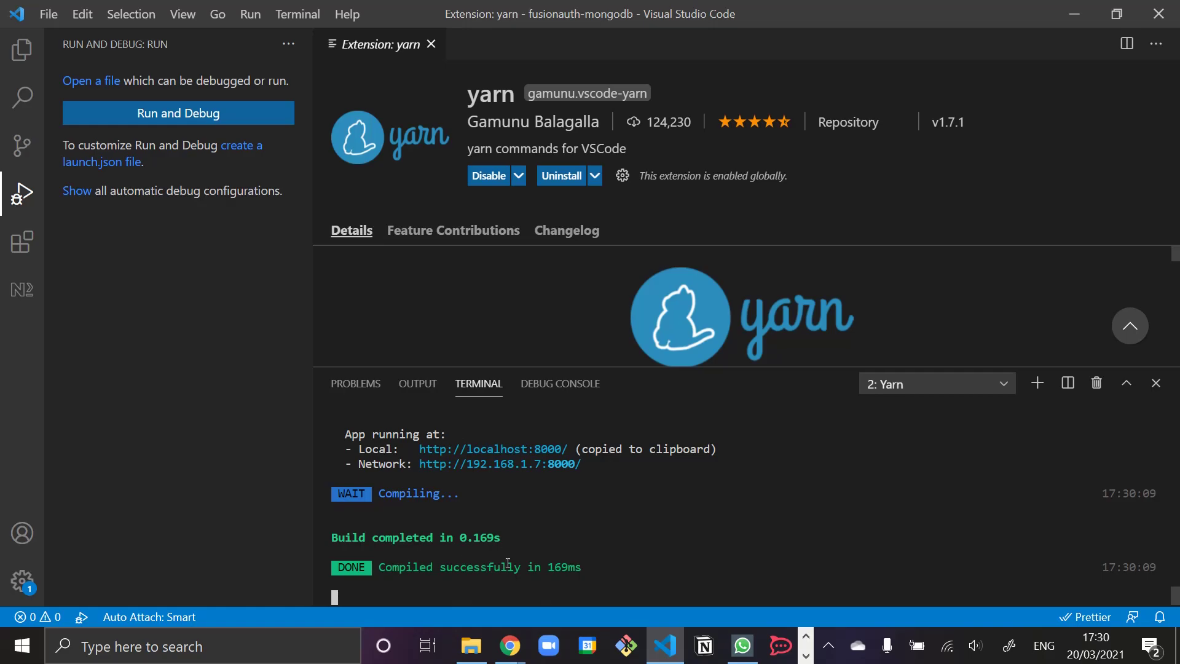
click(509, 646)
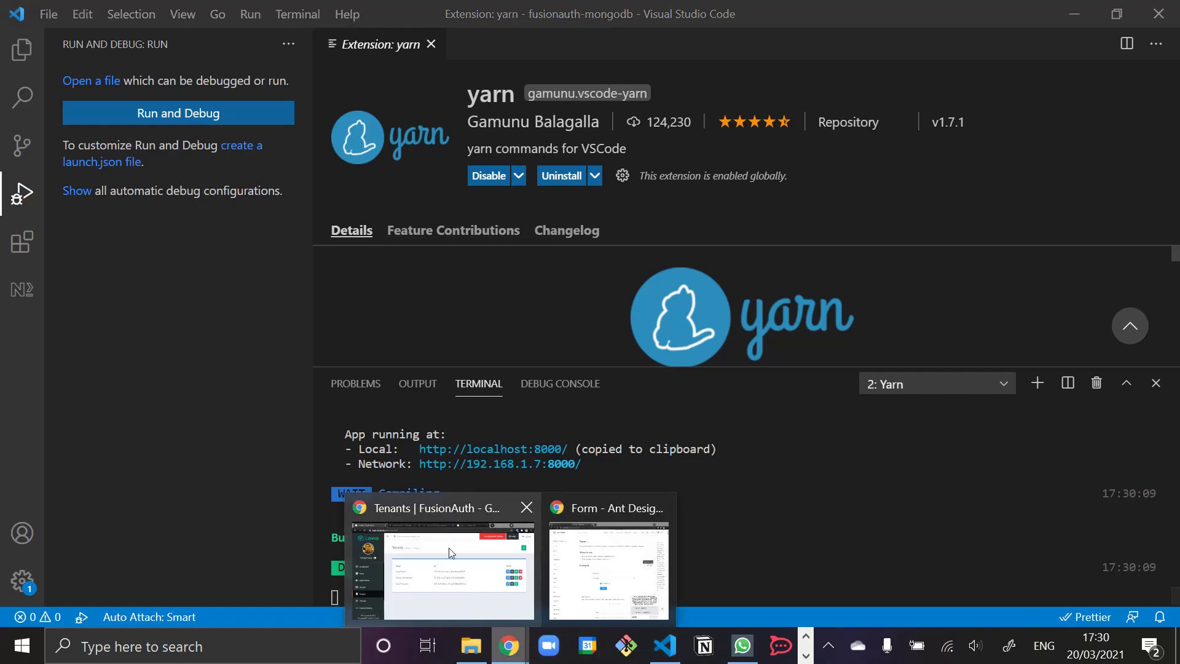
- Load the running umi app from the copied localhost address in a new Chrome tab
click(452, 553)
click(908, 15)
text(http://localhost:8000/)
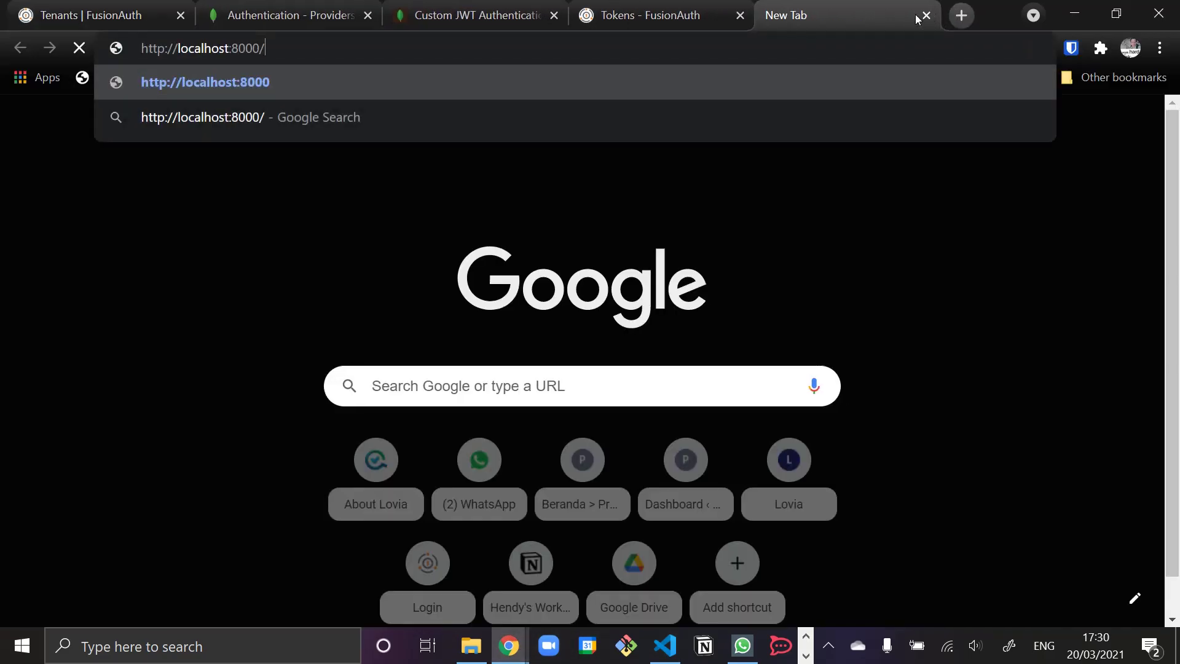
key(Return)
scroll(689, 297, down, 2)
scroll(689, 297, up, 2)
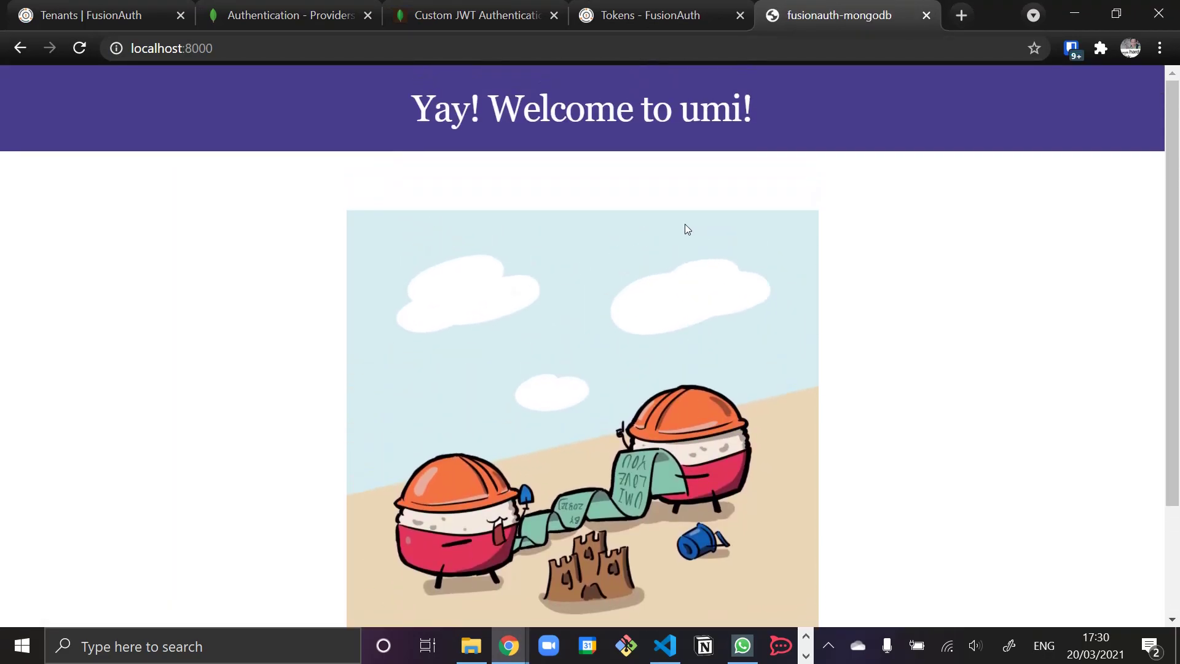
- Search the web for Ant Design and open its components overview in another tab
click(962, 19)
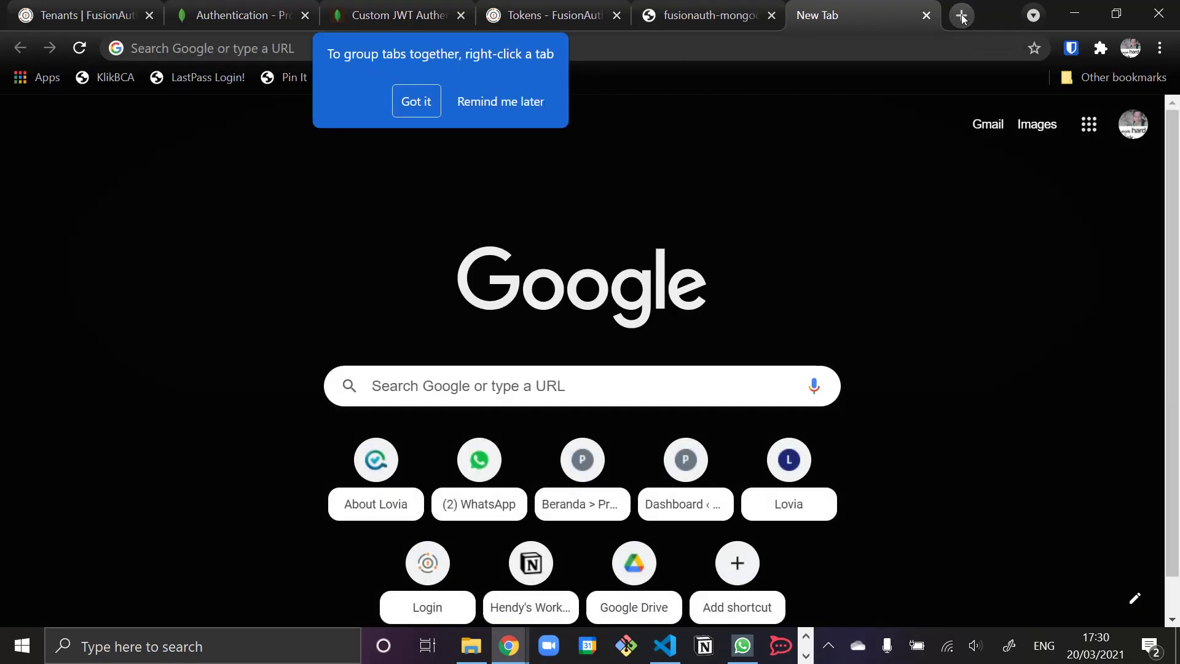
click(400, 105)
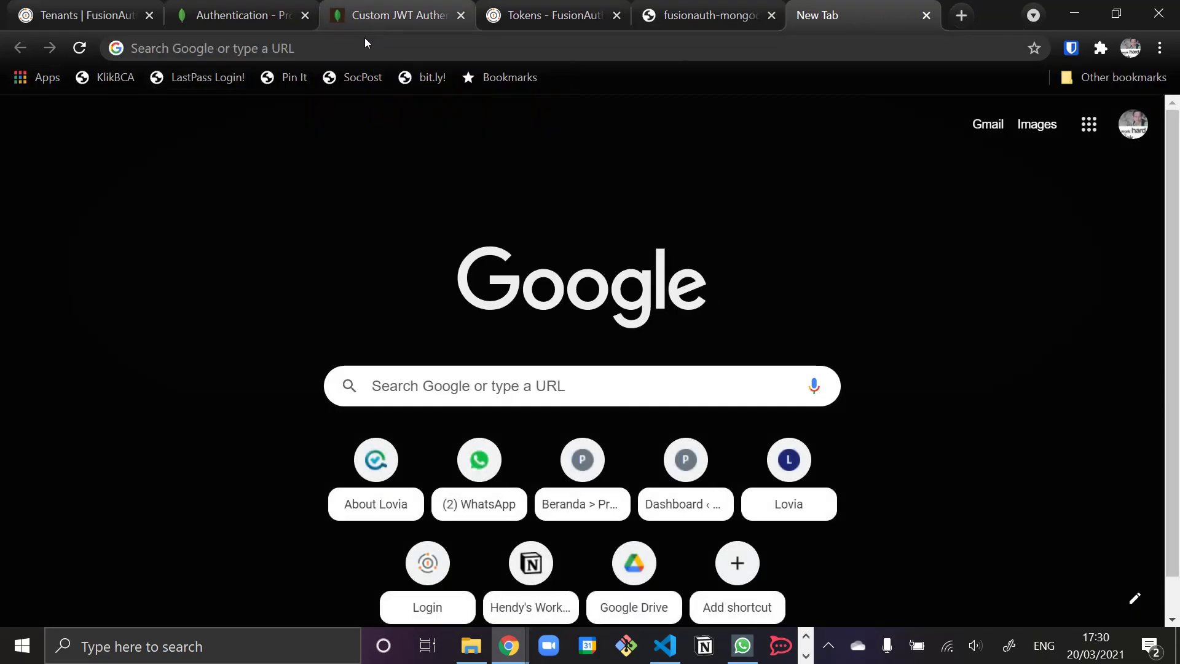
click(363, 45)
text(ant desig)
key(Return)
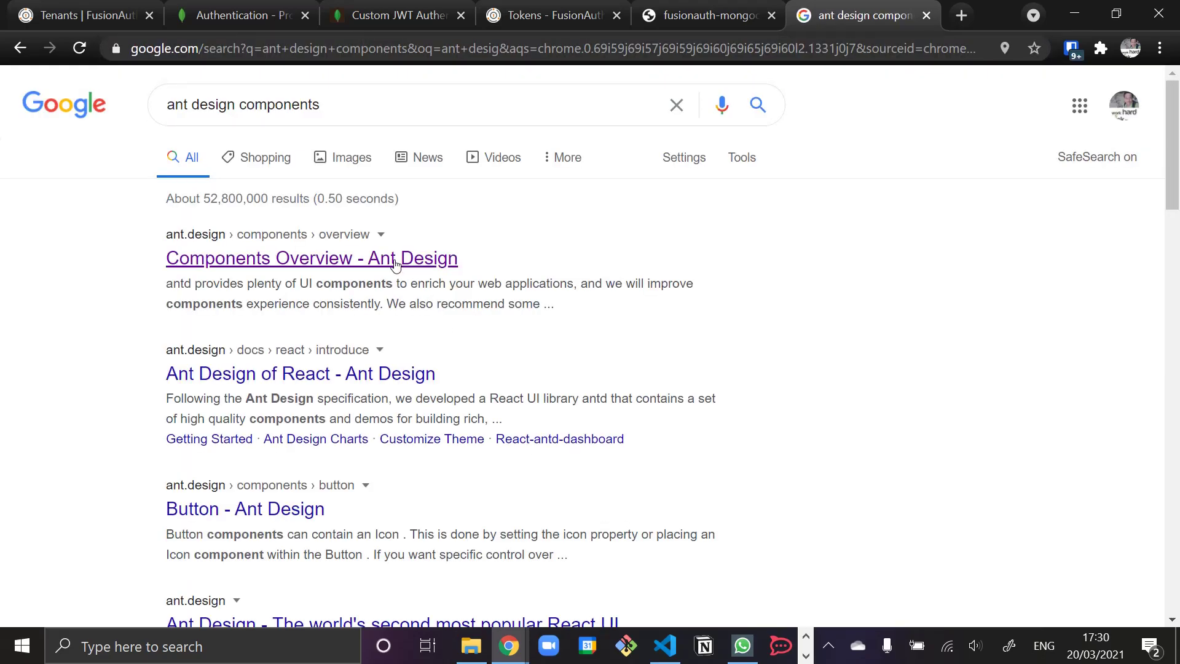
click(385, 258)
scroll(155, 410, down, 5)
scroll(92, 313, up, 3)
scroll(391, 482, down, 10)
scroll(391, 479, down, 14)
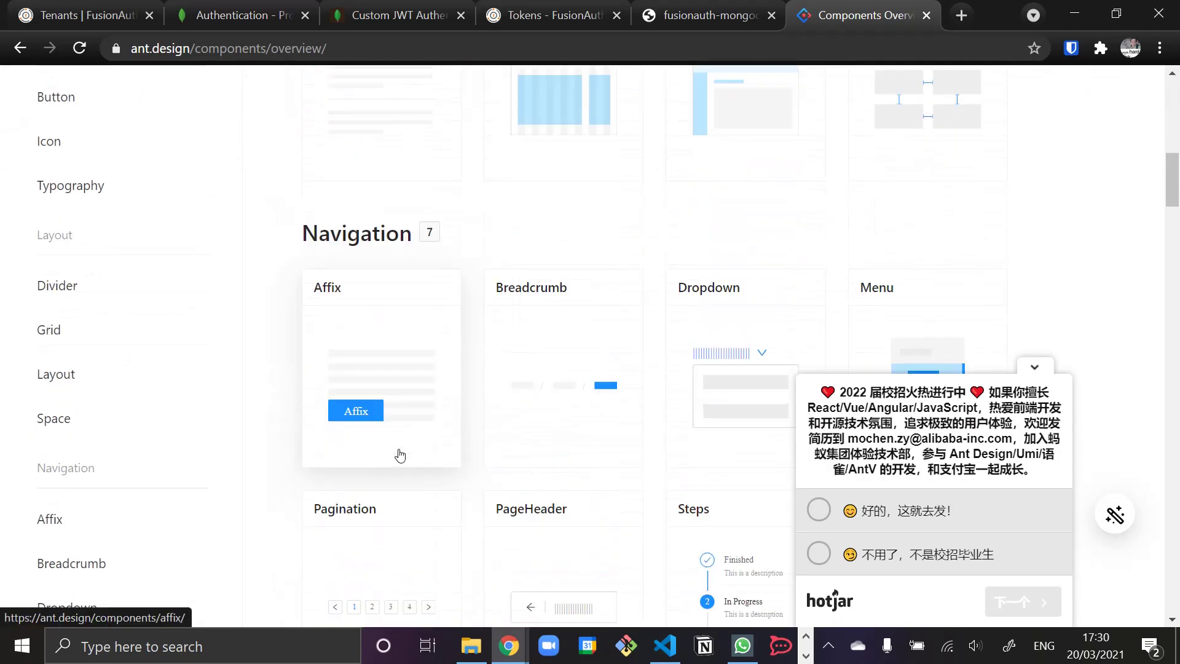
- Copy the Form page's expanded Basic Usage example code and return to VS Code's file explorer
click(387, 445)
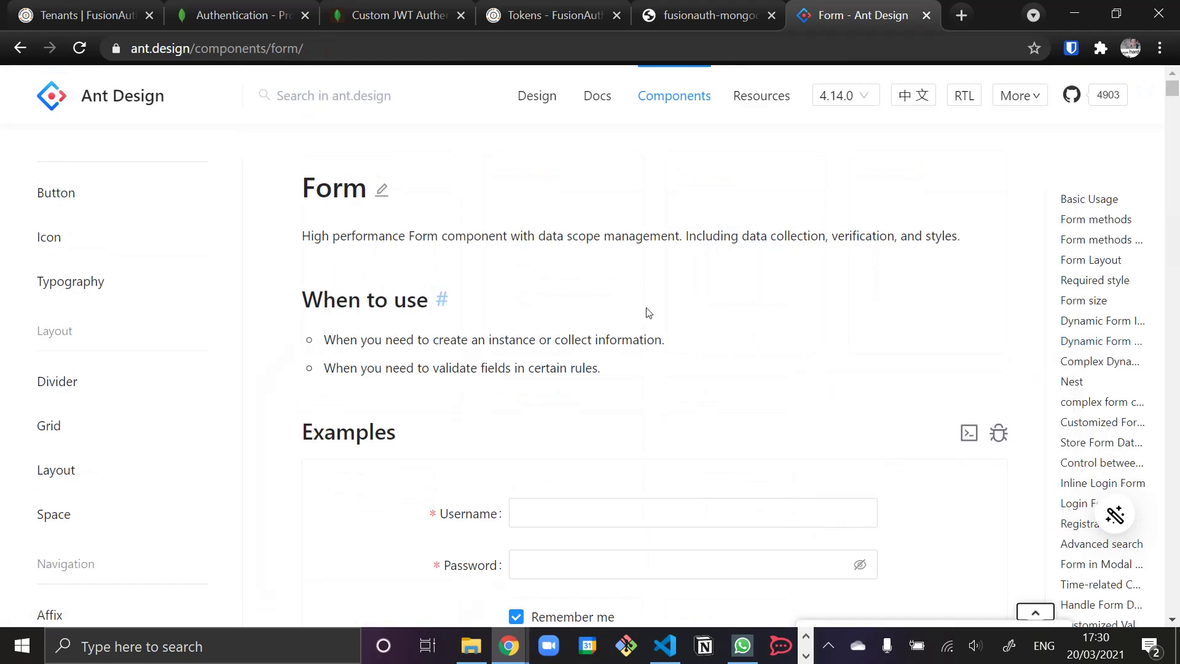
scroll(569, 335, down, 3)
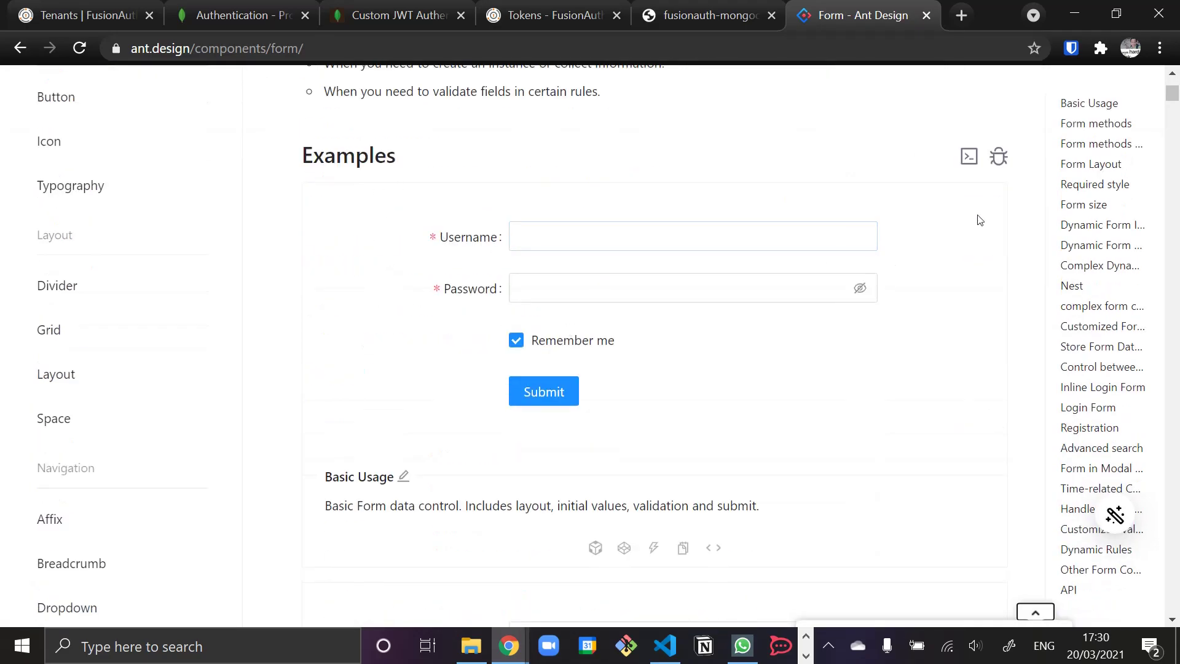
click(970, 157)
scroll(724, 332, down, 6)
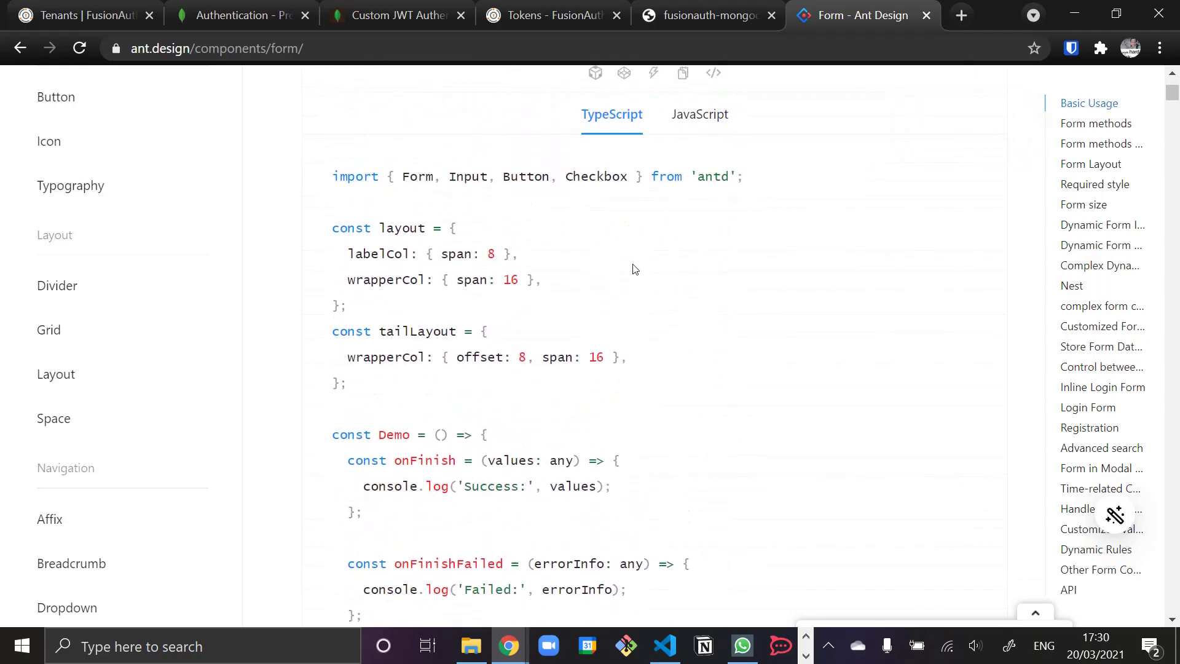
scroll(651, 301, up, 3)
click(683, 271)
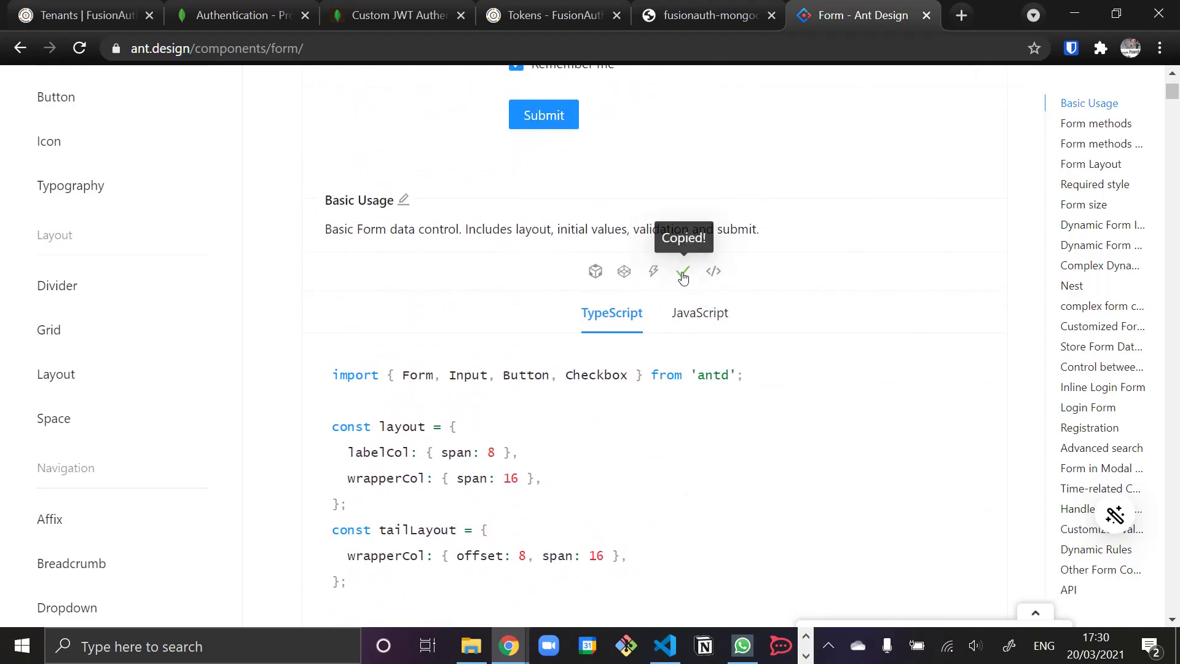
click(662, 650)
key(ctrl+shift+e)
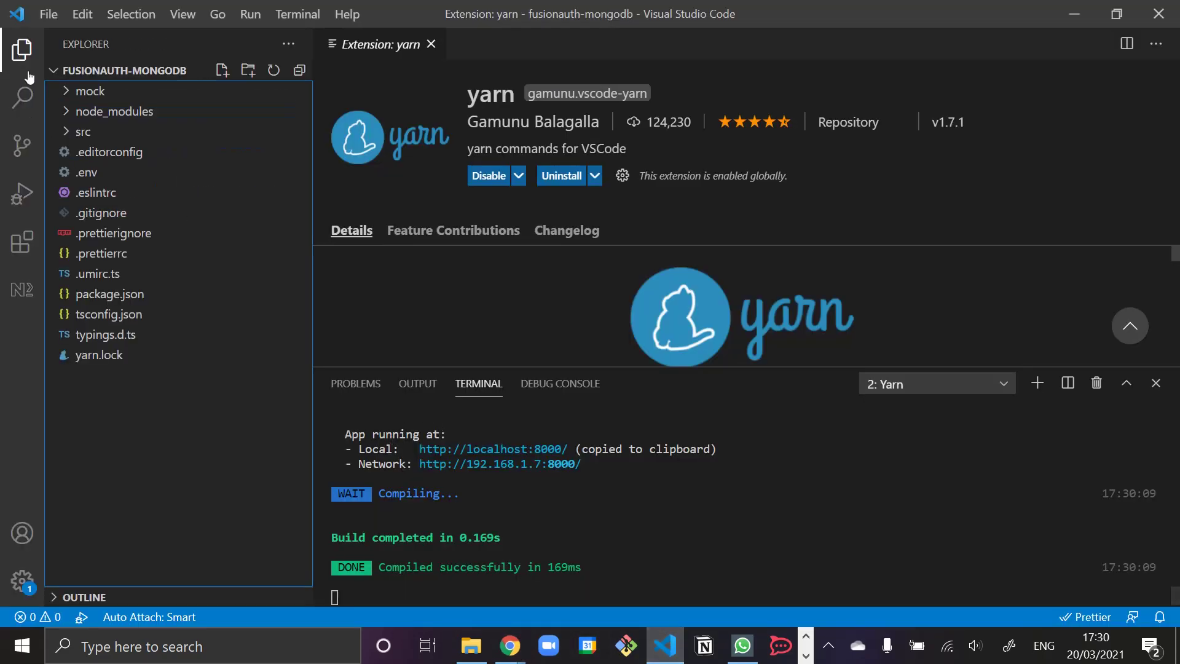
- Open src/pages/index.tsx and dismiss the Prettier permission prompt
click(105, 133)
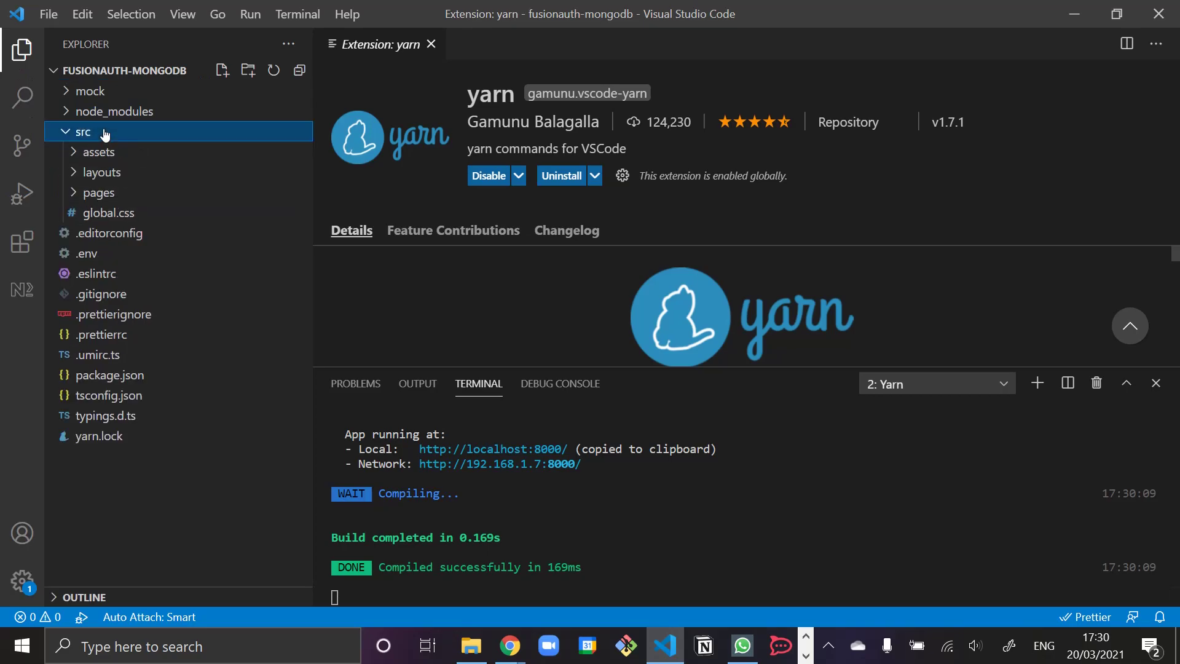
click(123, 193)
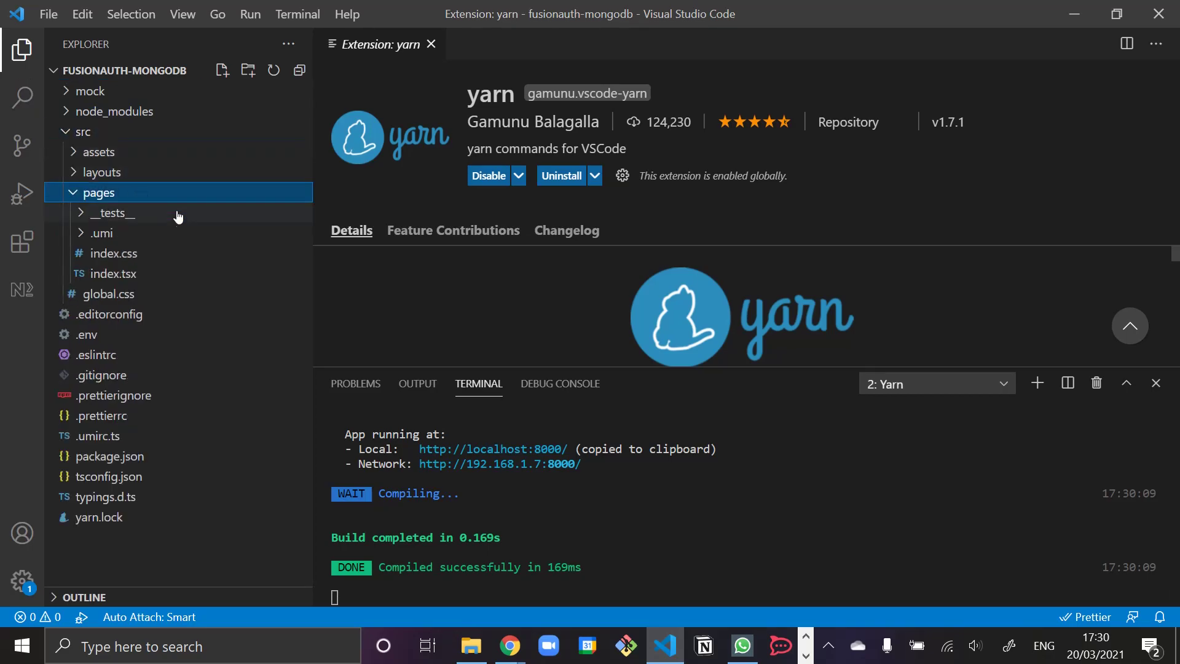
click(131, 275)
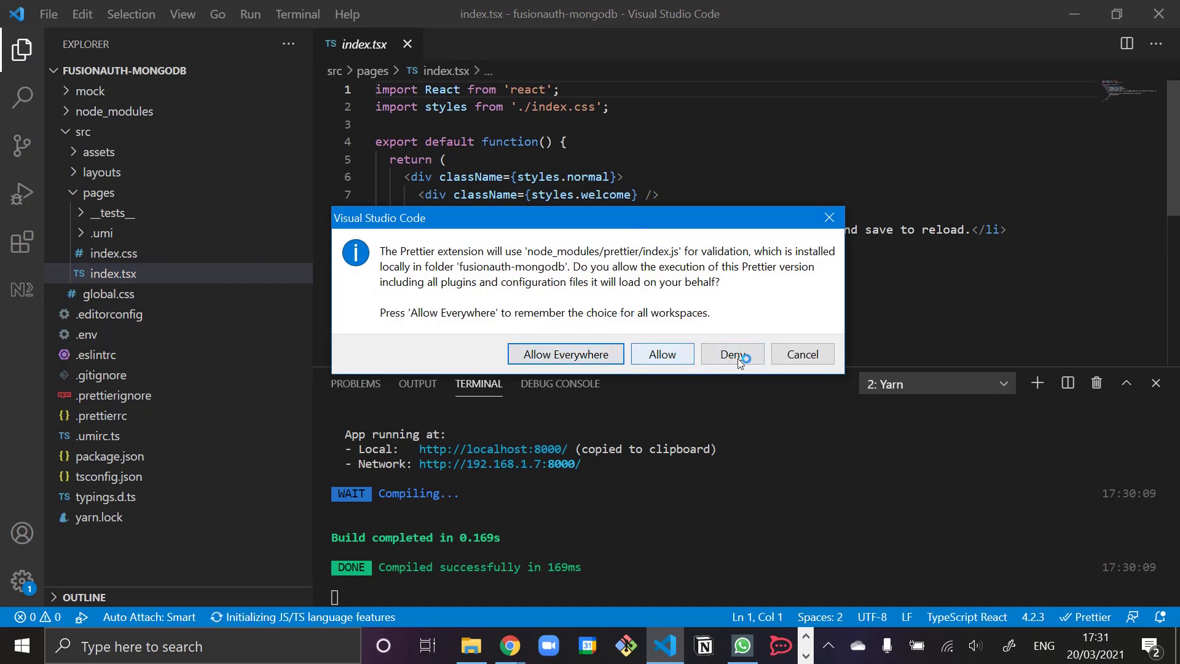
click(675, 355)
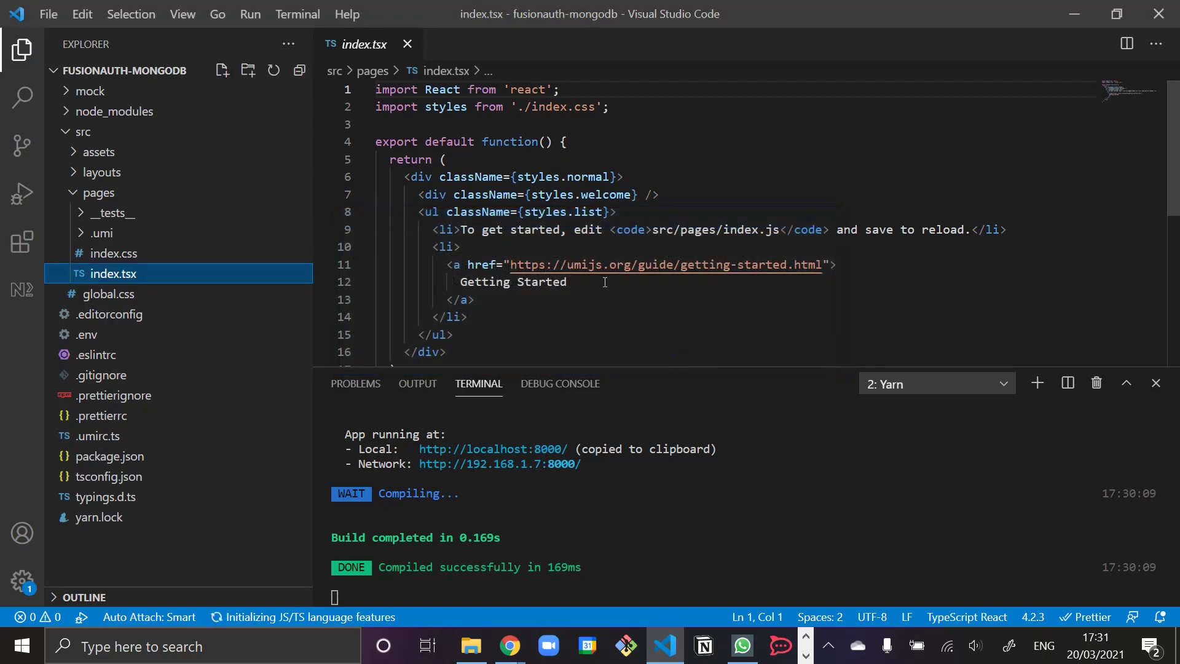
- Delete the welcome div and list markup from the component
double_click(539, 229)
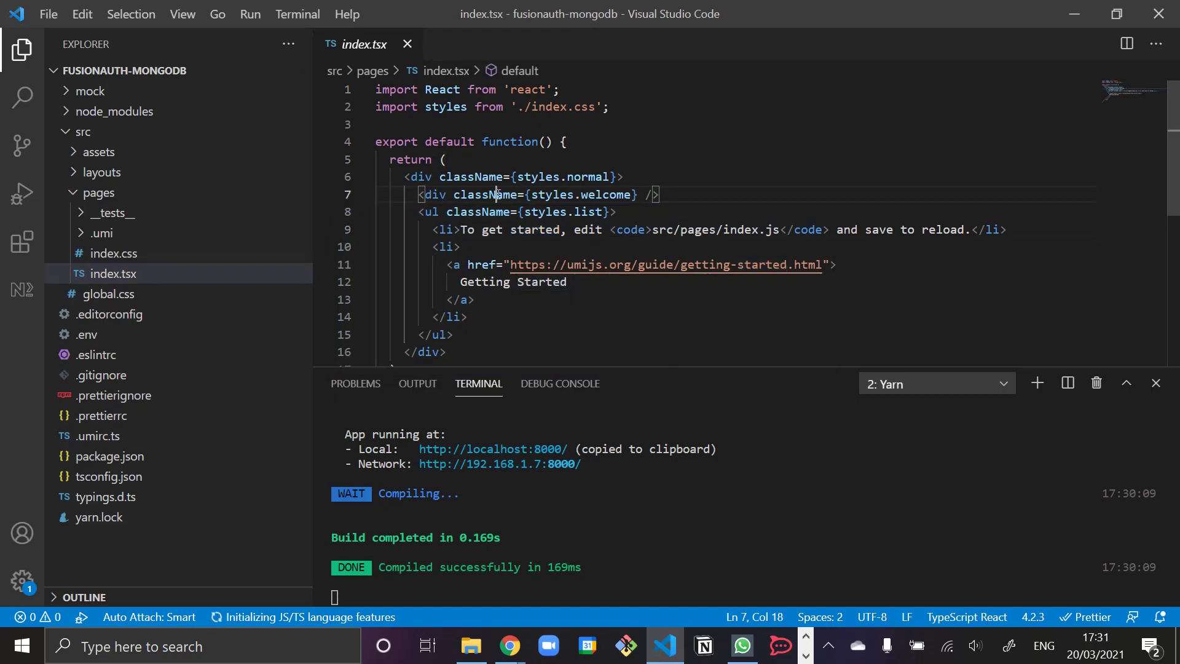
triple_click(515, 196)
drag(515, 196, 479, 268)
scroll(509, 325, down, 2)
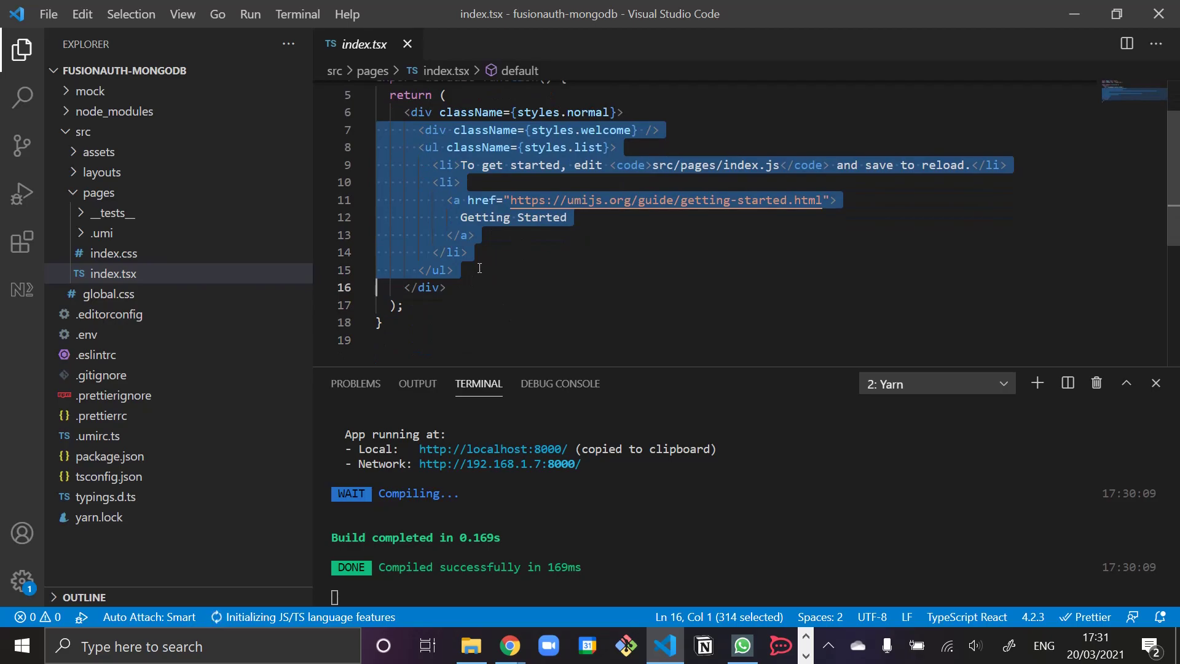
key(BackSpace)
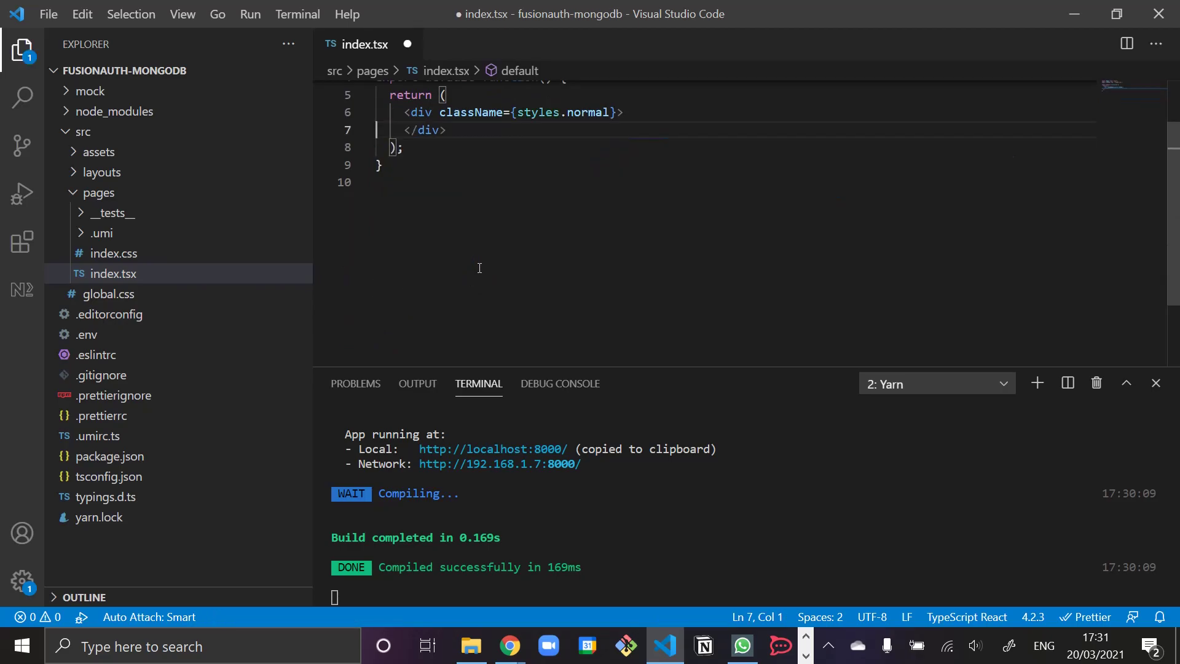
- Paste the form demo code, undo it, and glance back at the Form docs
key(ctrl+v)
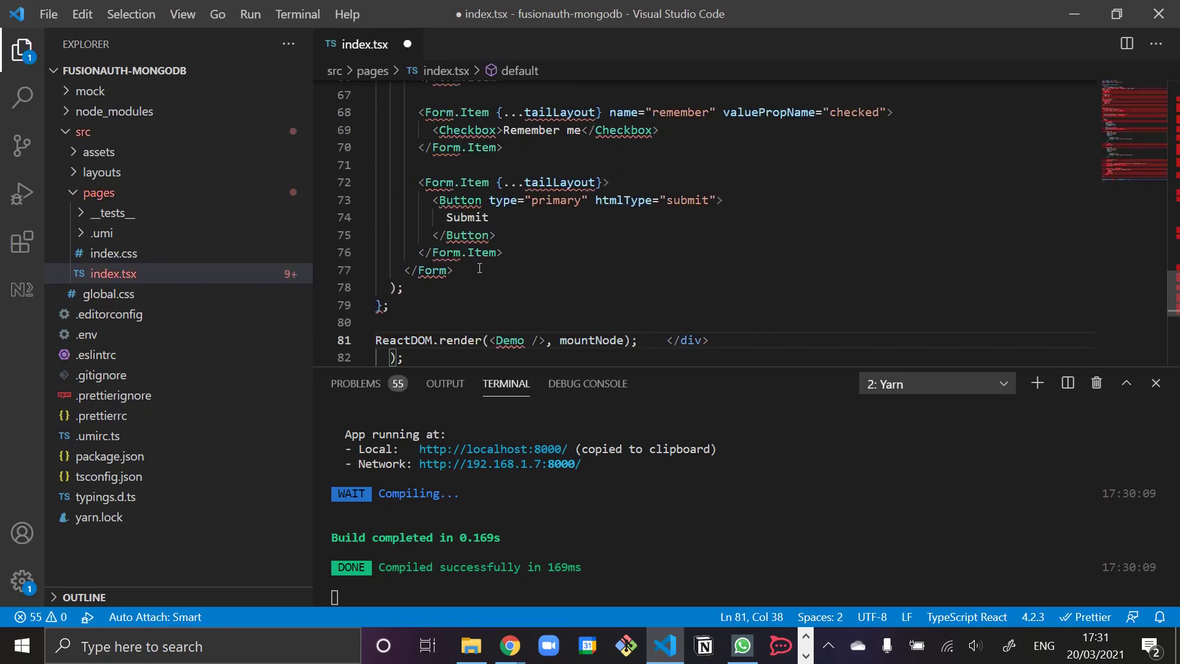
key(ctrl+z)
key(ctrl+z)
key(ctrl+z)
key(ctrl+z)
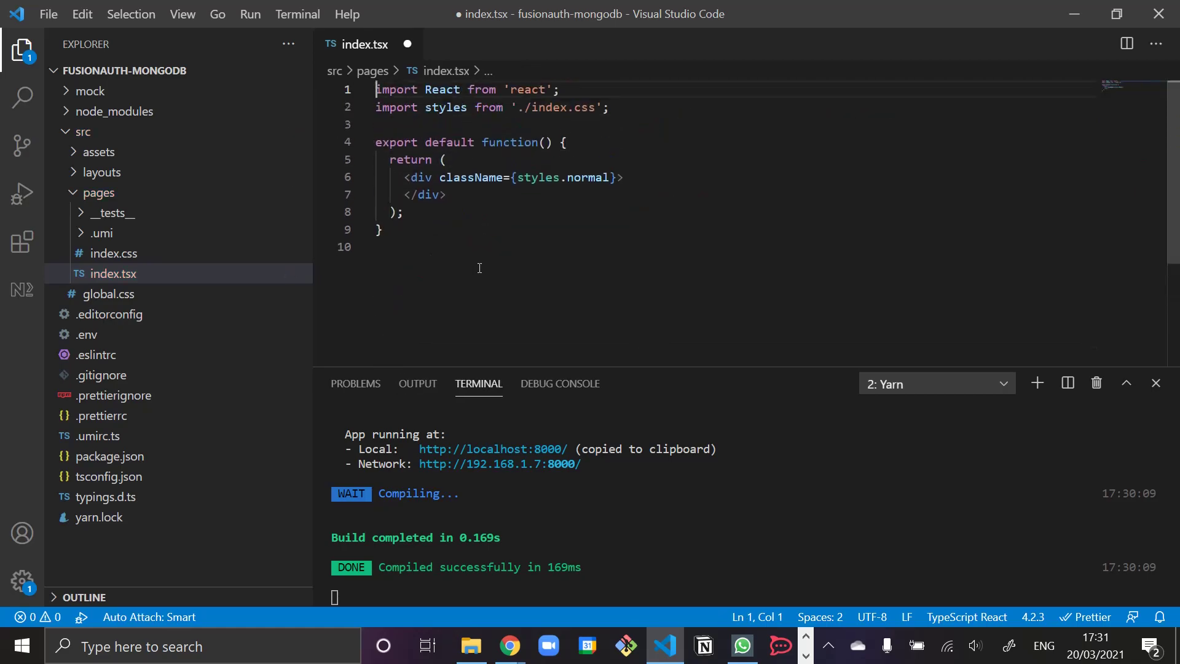
key(Down)
key(Down)
key(alt+Tab)
scroll(553, 441, down, 3)
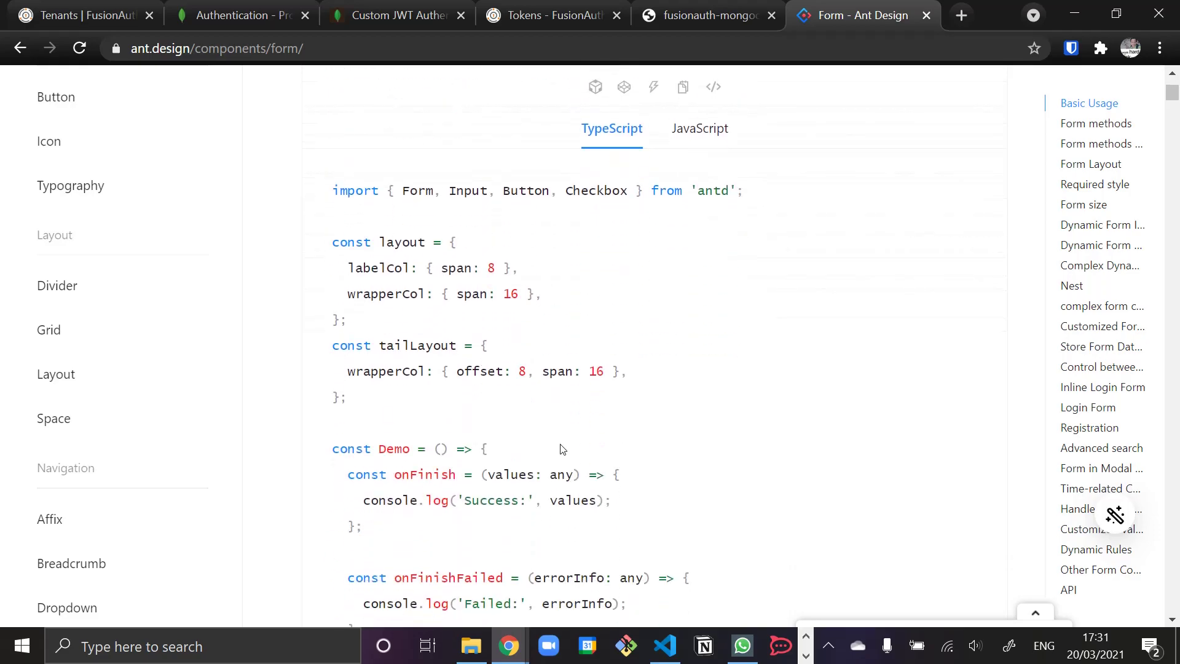
key(alt+Tab)
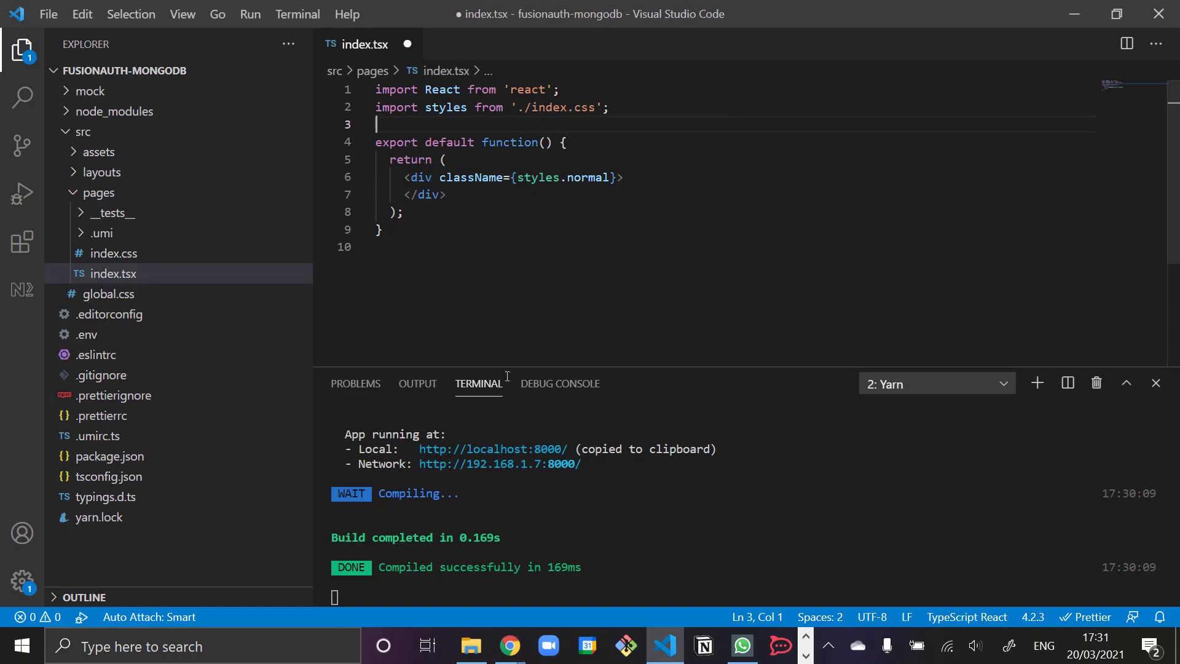
- Replace the old component with the form demo and delete the trailing ReactDOM.render line
drag(430, 130, 479, 264)
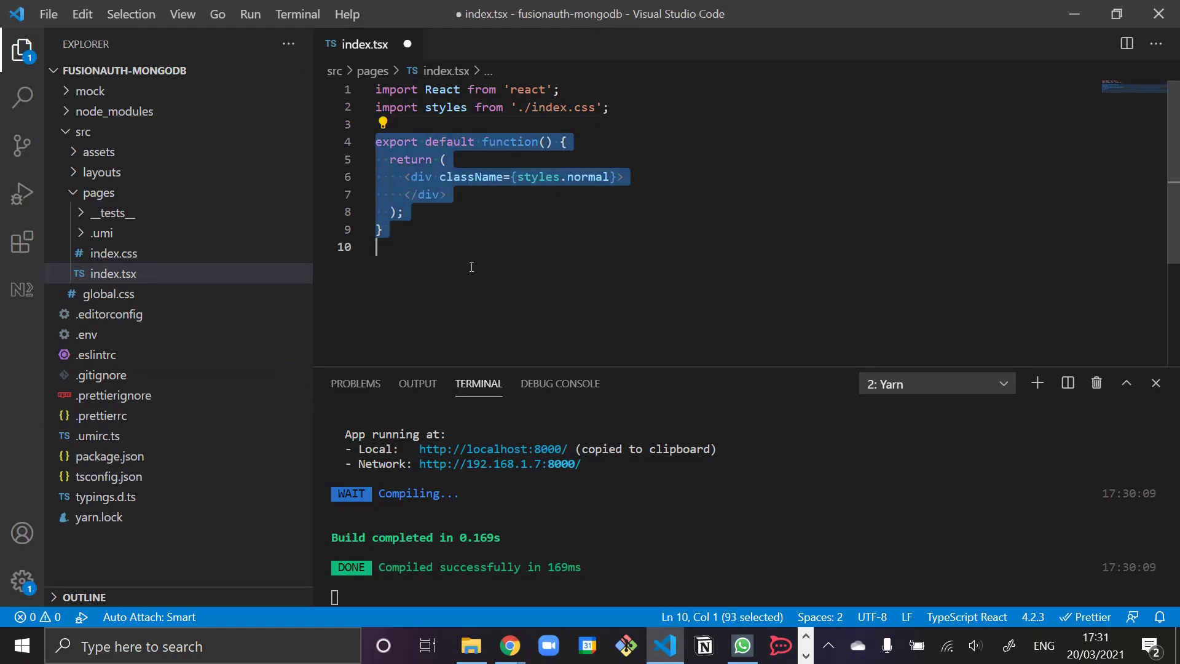
key(ctrl+v)
scroll(524, 300, up, 3)
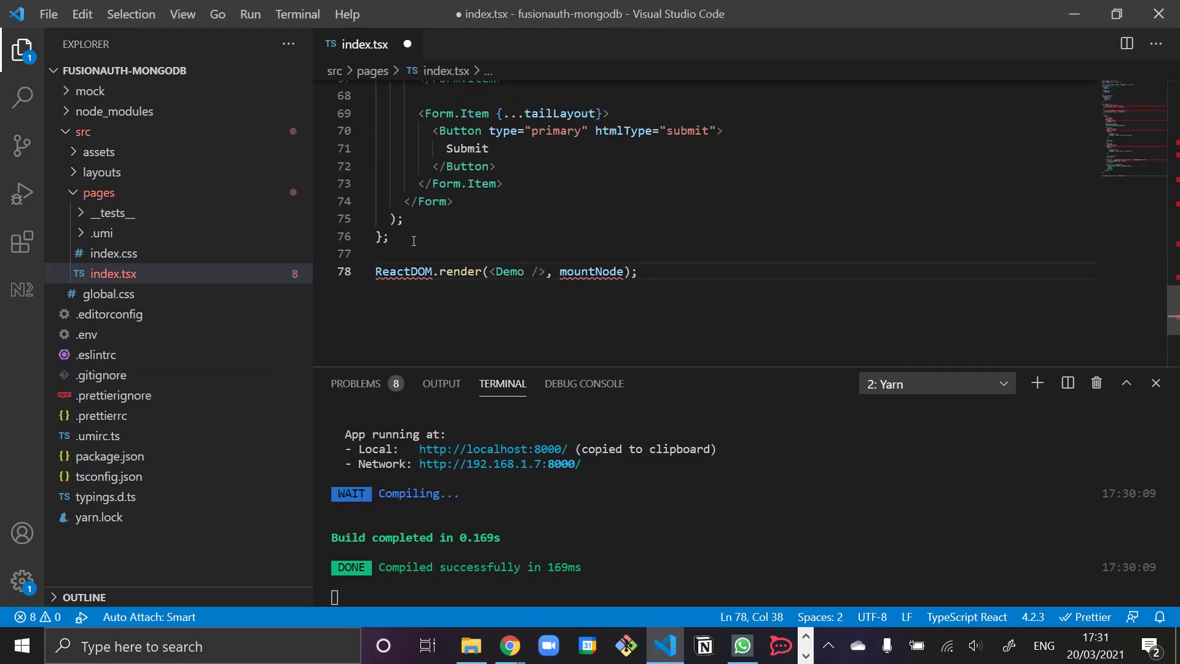
drag(418, 253, 864, 311)
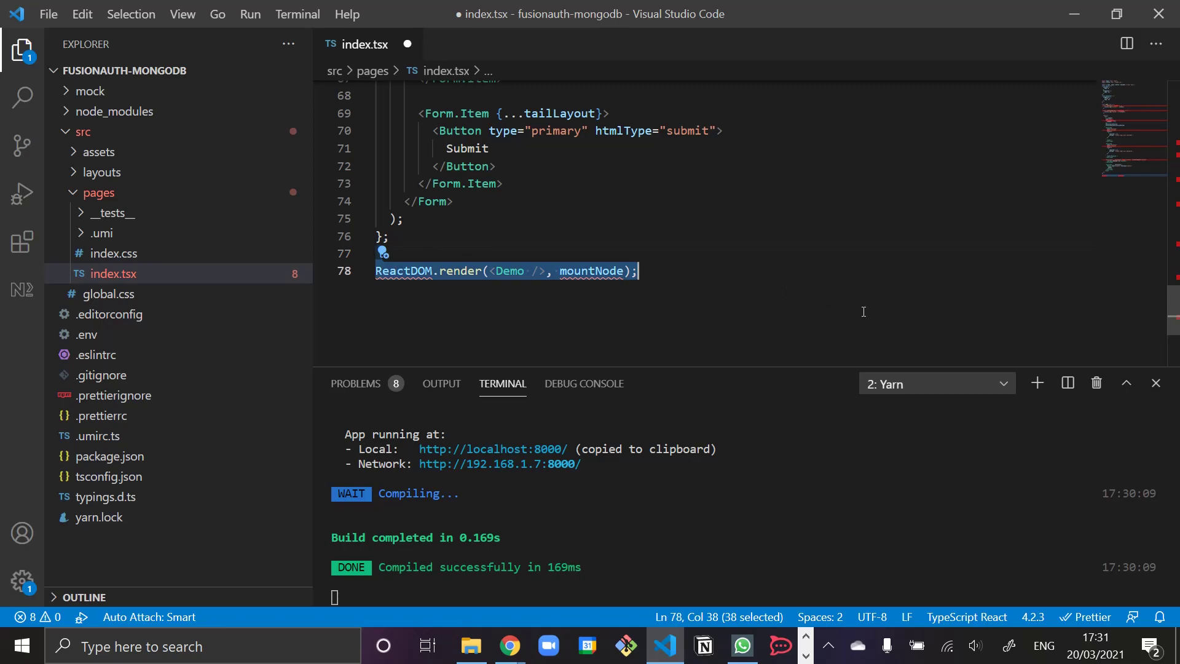
key(BackSpace)
scroll(577, 279, up, 15)
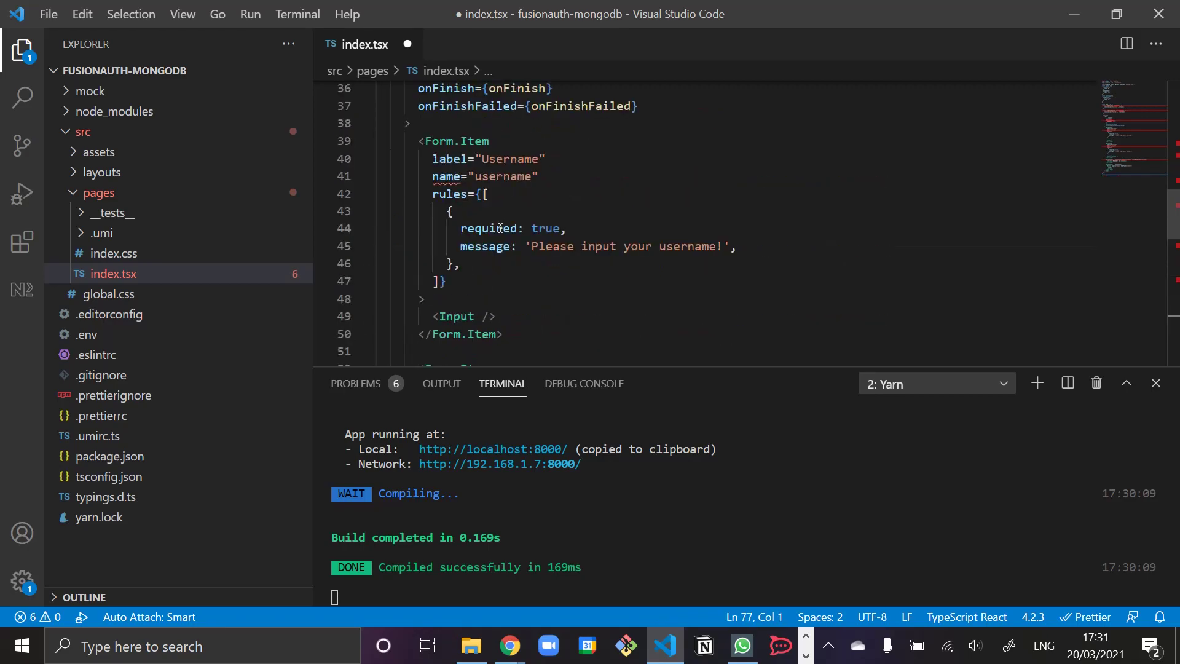
- Prefix the Demo component declaration with export default
click(439, 222)
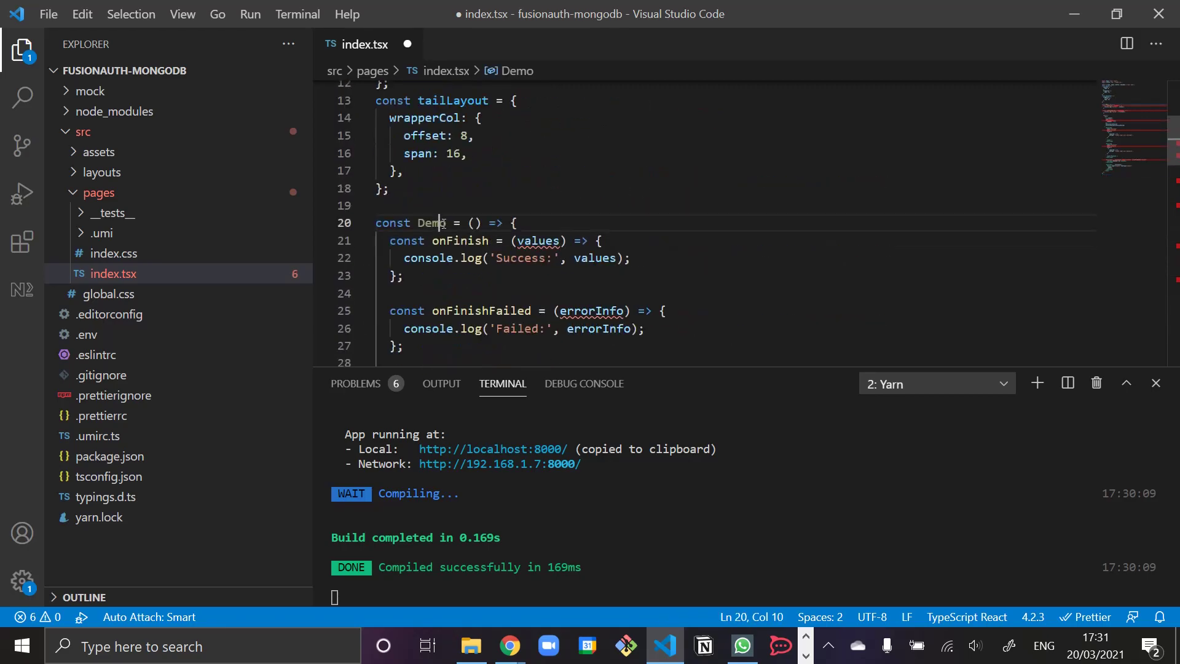
scroll(447, 265, down, 1)
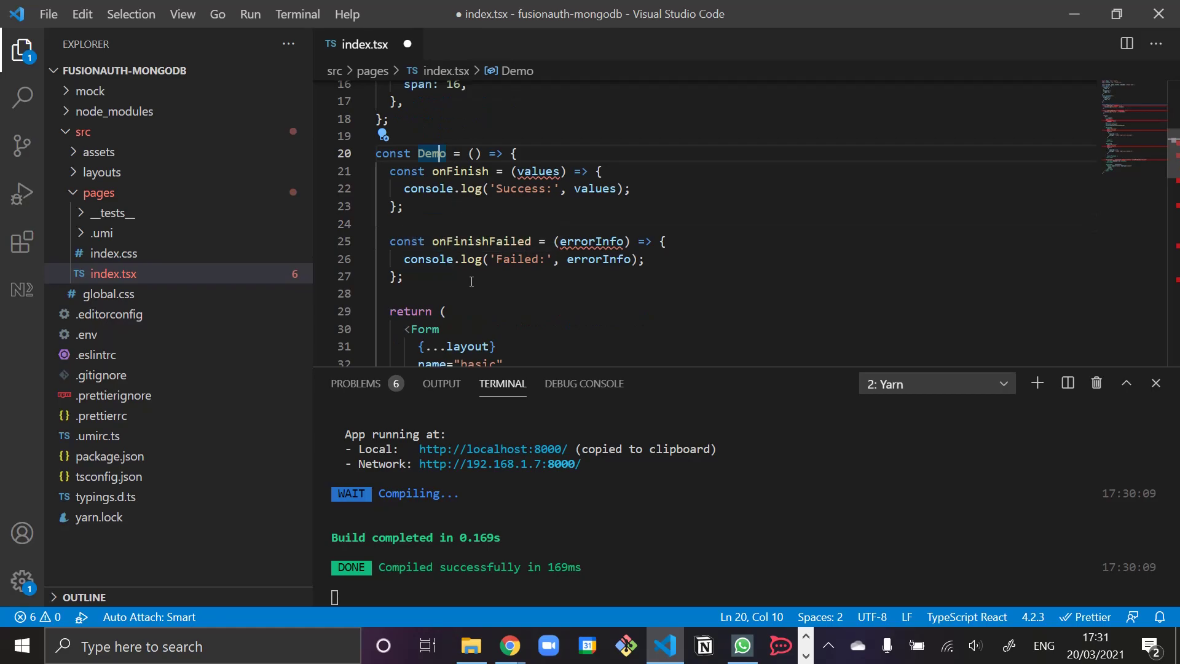
scroll(472, 281, down, 3)
scroll(471, 281, down, 17)
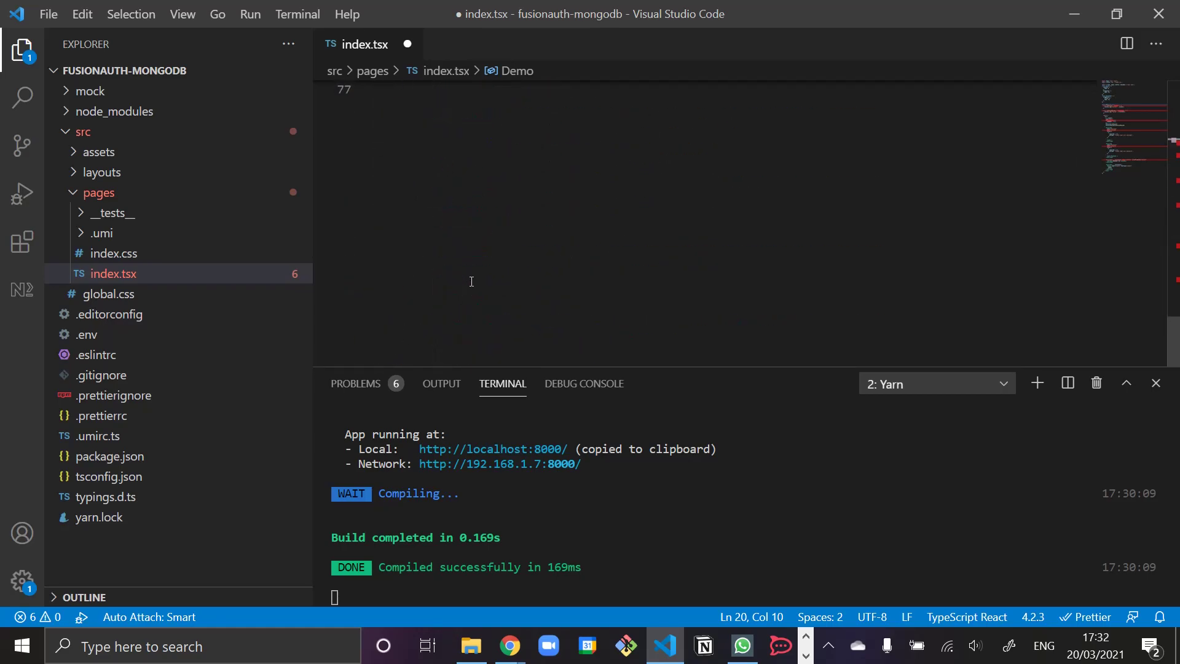
click(459, 233)
key(Up)
key(Up)
key(Up)
key(Up)
key(Up)
key(Up)
key(Up)
key(Up)
key(Up)
key(Up)
key(Up)
key(Up)
key(Up)
key(Up)
key(Up)
key(Up)
key(Up)
key(Up)
key(Up)
key(Up)
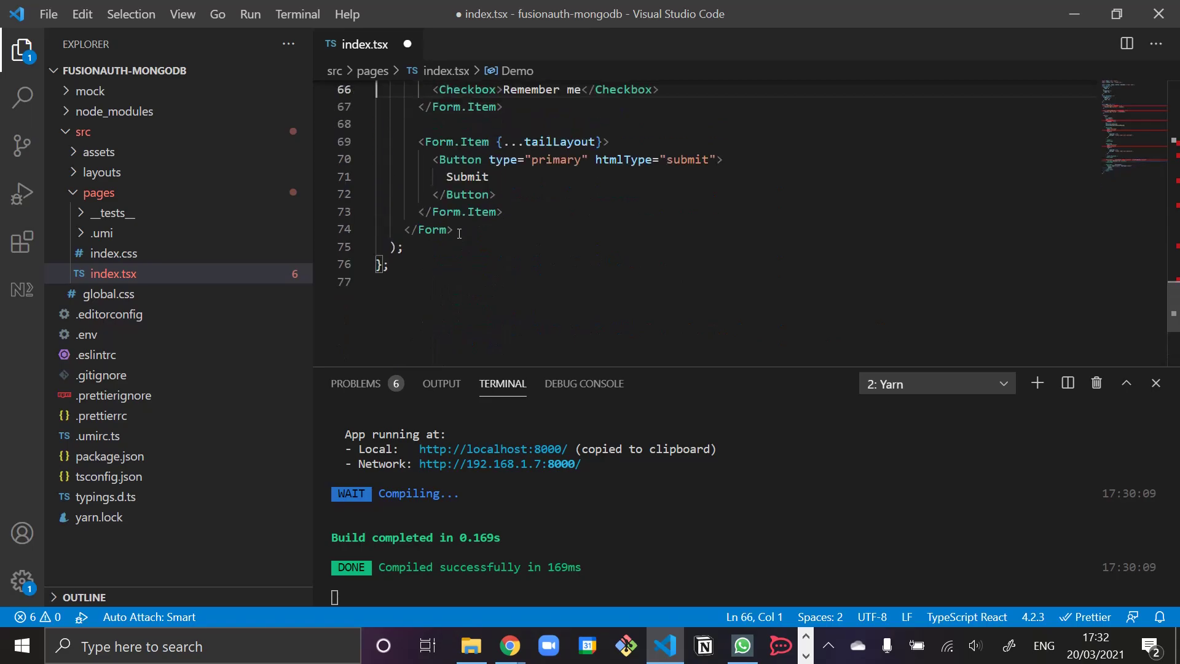
key(Up)
key(Up)
key(Up)
key(Up)
key(Up)
key(Down)
key(Down)
key(Down)
key(Down)
key(Down)
key(Down)
text(export default)
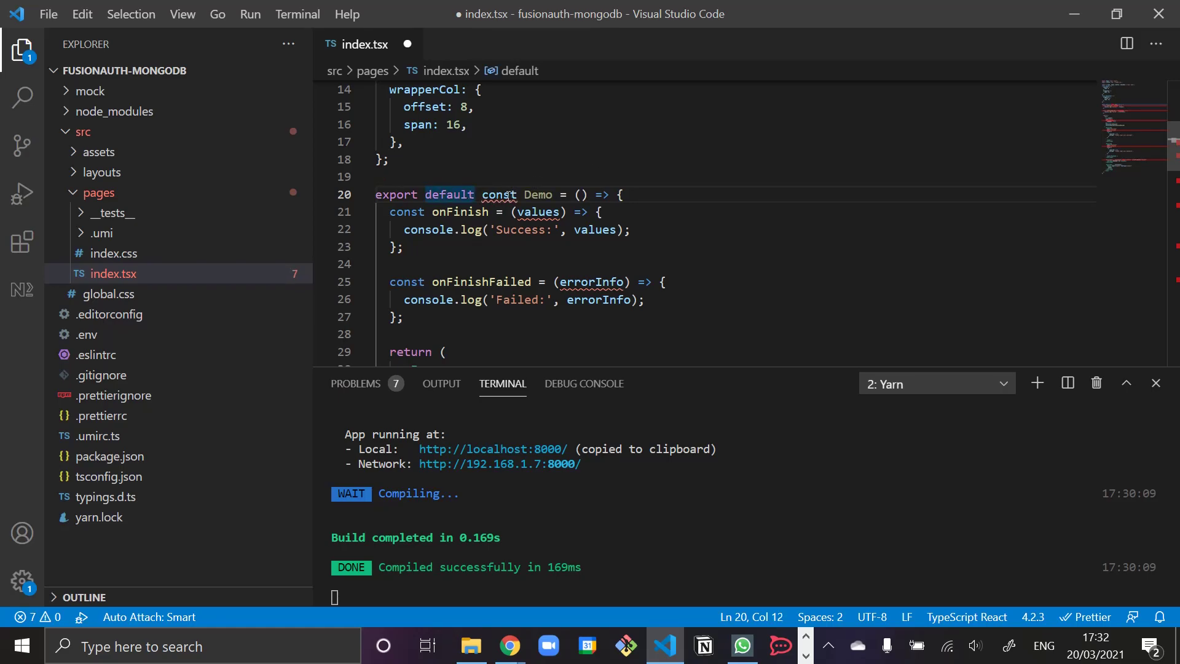
- Remove that prefix and append 'export default Demo;' at the end of the file instead
mouse_move(508, 196)
scroll(453, 161, up, 2)
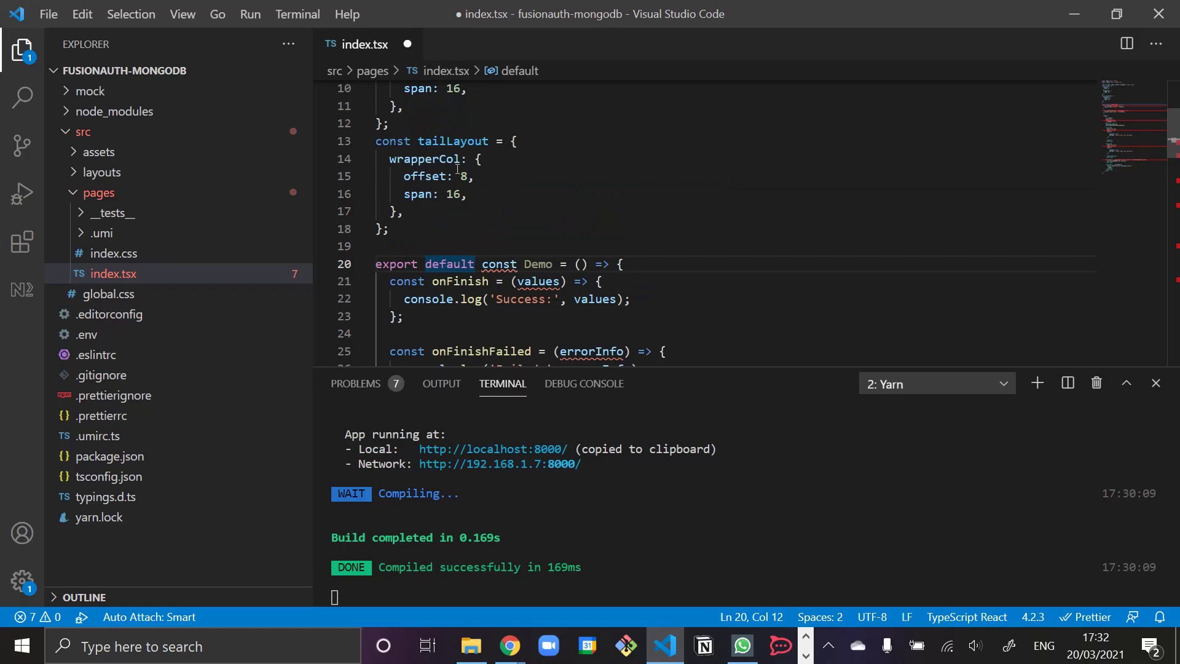
key(Left)
key(Left)
key(Left)
key(ctrl+Right)
key(Right)
key(ctrl+shift+Left)
key(ctrl+shift+Left)
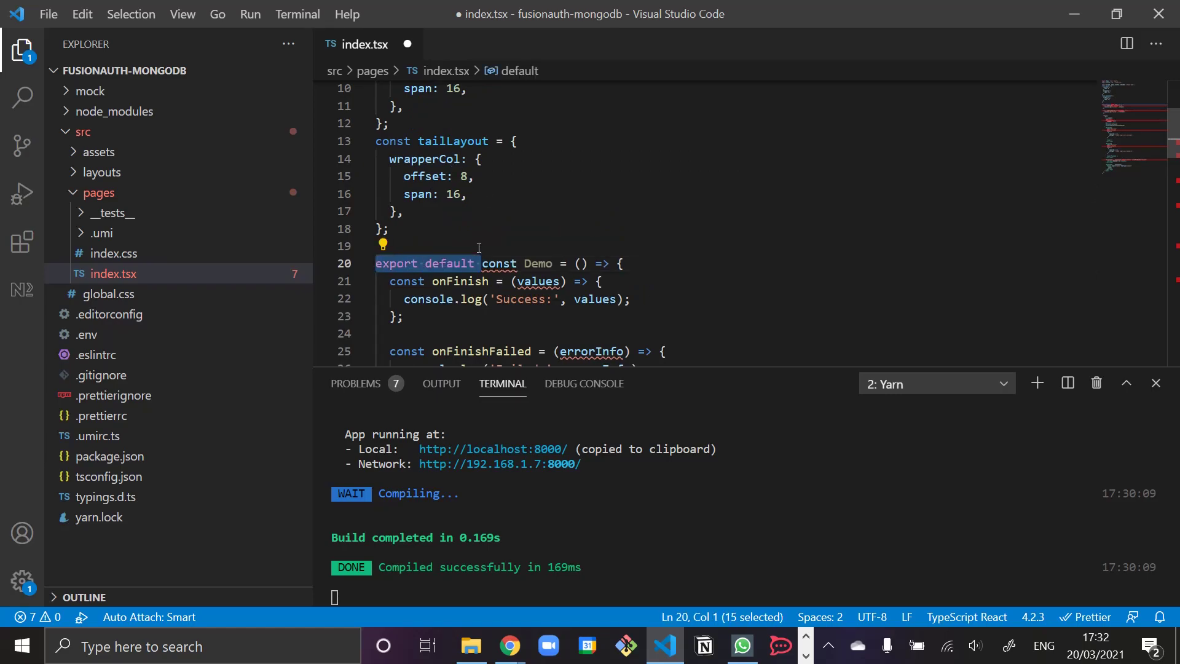
key(BackSpace)
scroll(478, 247, down, 20)
click(479, 247)
key(Return)
text(export defau)
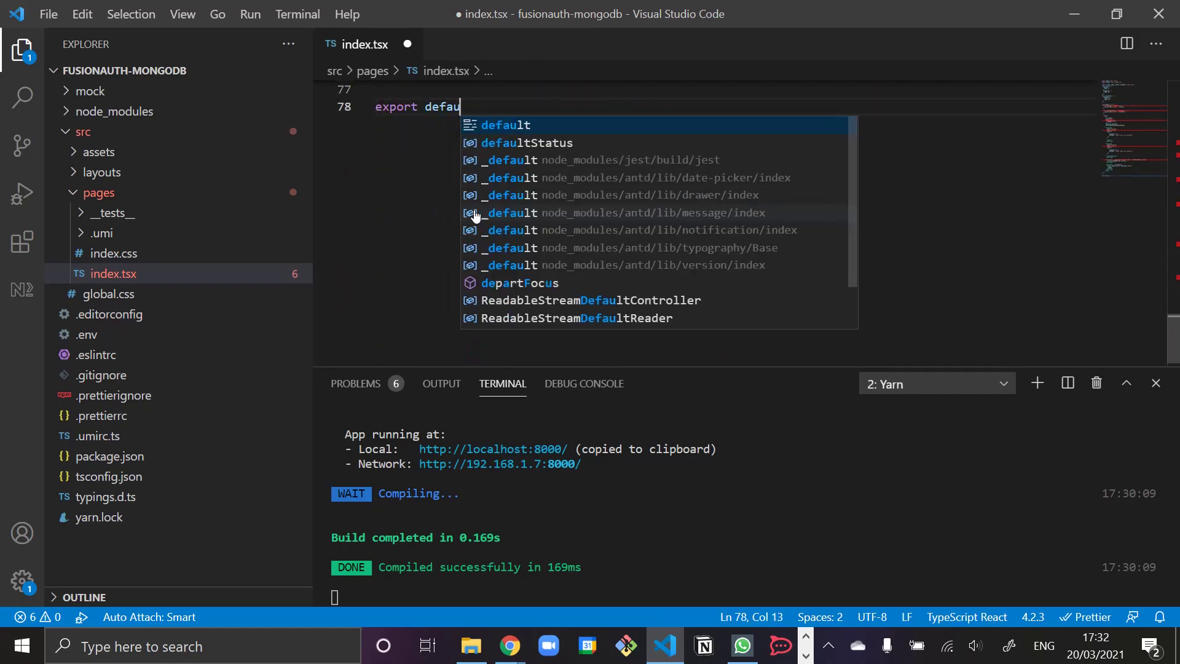
text(lt Demo;)
scroll(475, 210, up, 3)
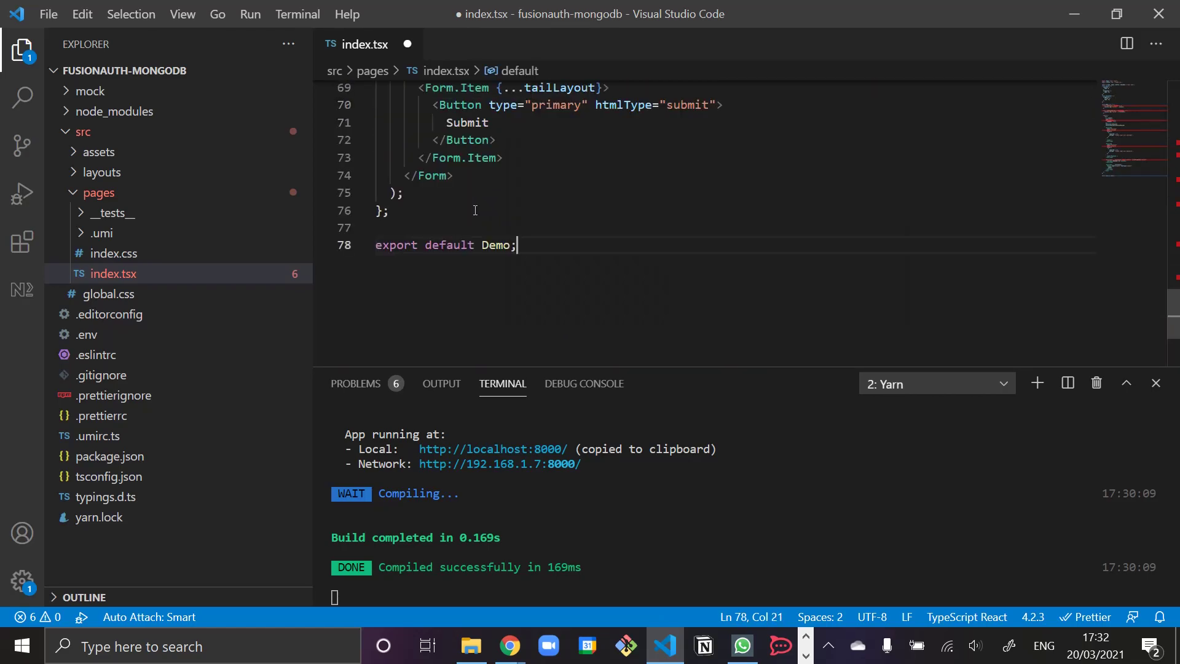
key(Return)
scroll(476, 208, up, 15)
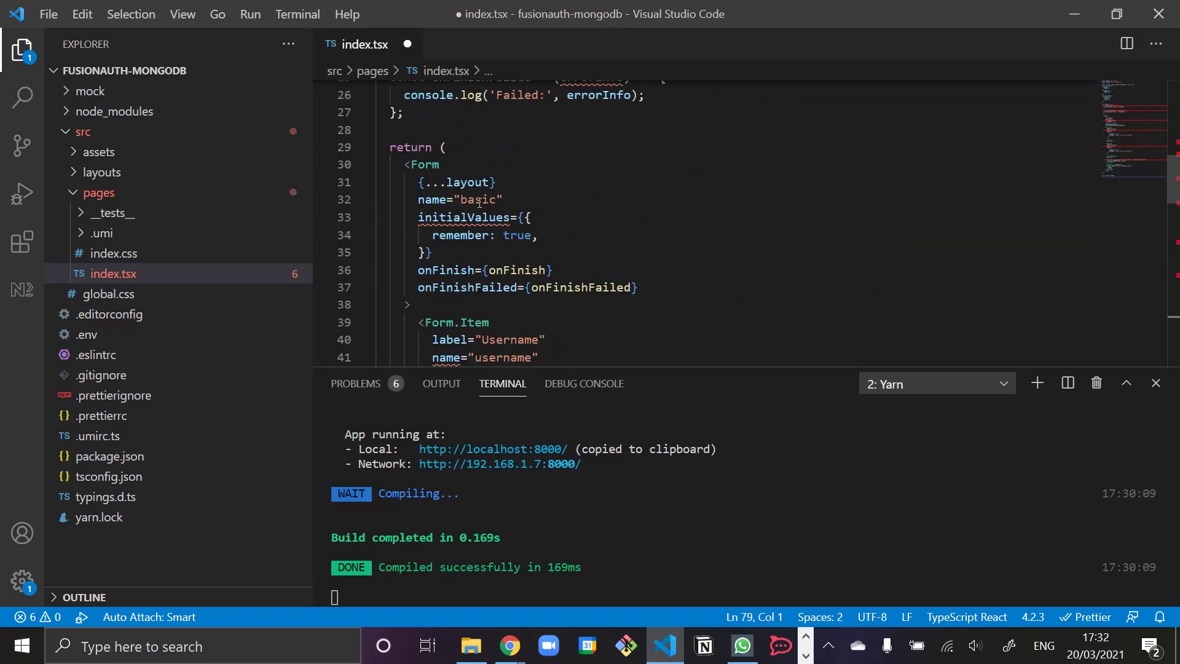
- Group the three imports together and put a blank line before the layout constant
click(513, 217)
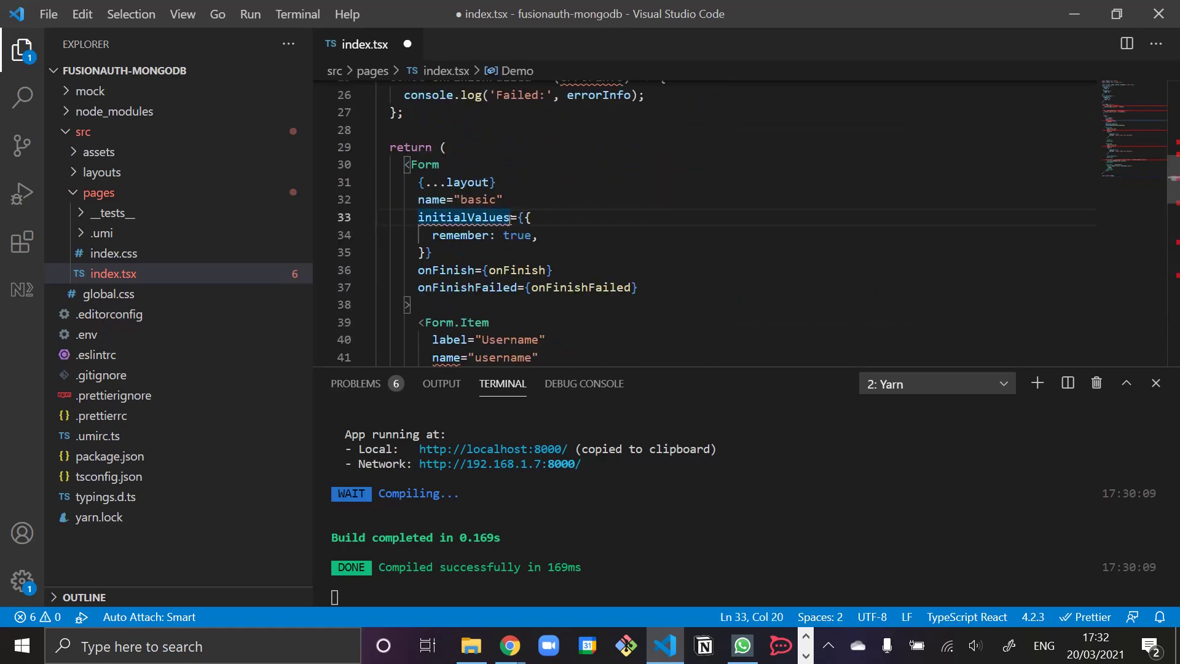
scroll(519, 236, up, 8)
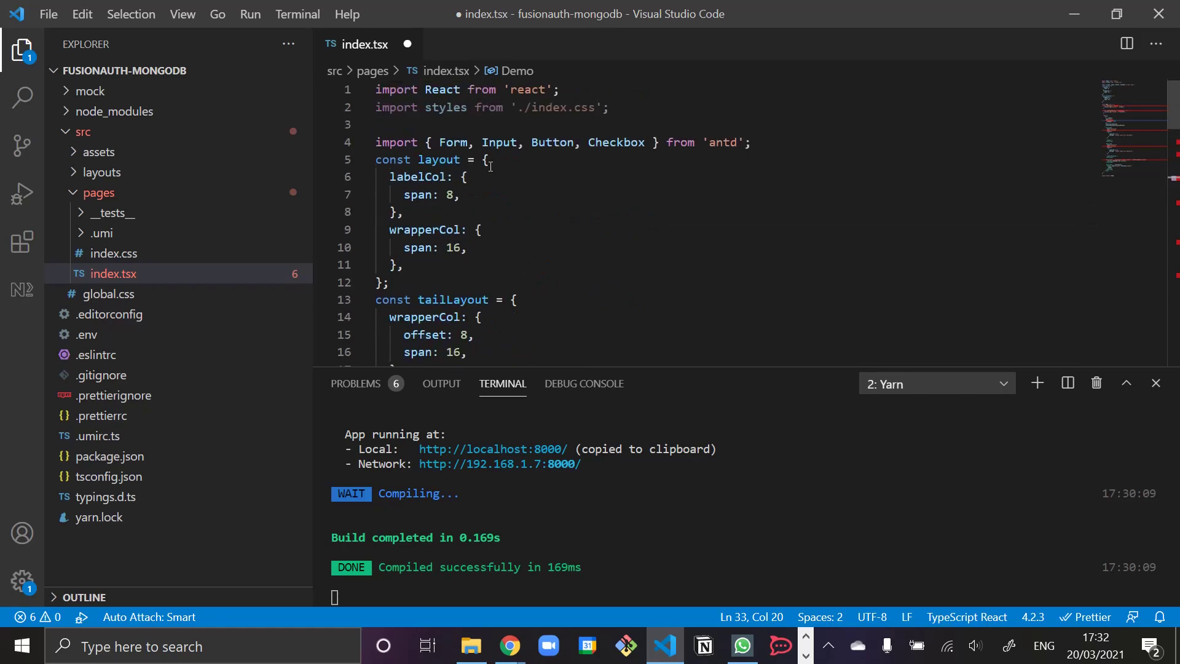
click(608, 123)
key(BackSpace)
key(Down)
key(Down)
key(Down)
key(Up)
key(Home)
key(Return)
key(Down)
key(Down)
key(Down)
key(Down)
key(Down)
key(Down)
key(Down)
key(Down)
key(Down)
key(Down)
key(Down)
key(Down)
key(Down)
key(Down)
key(Down)
key(Down)
key(Down)
key(Down)
key(Down)
key(Down)
key(Down)
key(Down)
key(Down)
key(Down)
key(Down)
key(Down)
key(Down)
key(Down)
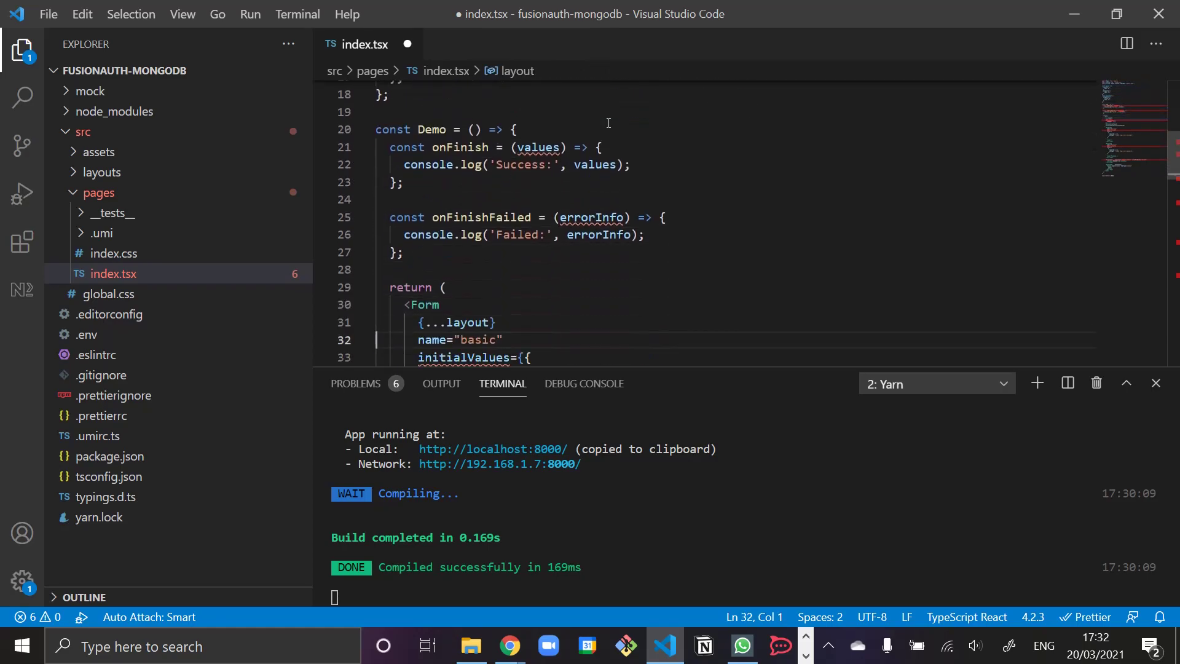
key(Up)
key(Up)
key(Up)
key(Up)
key(Up)
key(Up)
key(Up)
key(Up)
key(Up)
key(Up)
key(Up)
key(Up)
key(Down)
scroll(619, 295, down, 2)
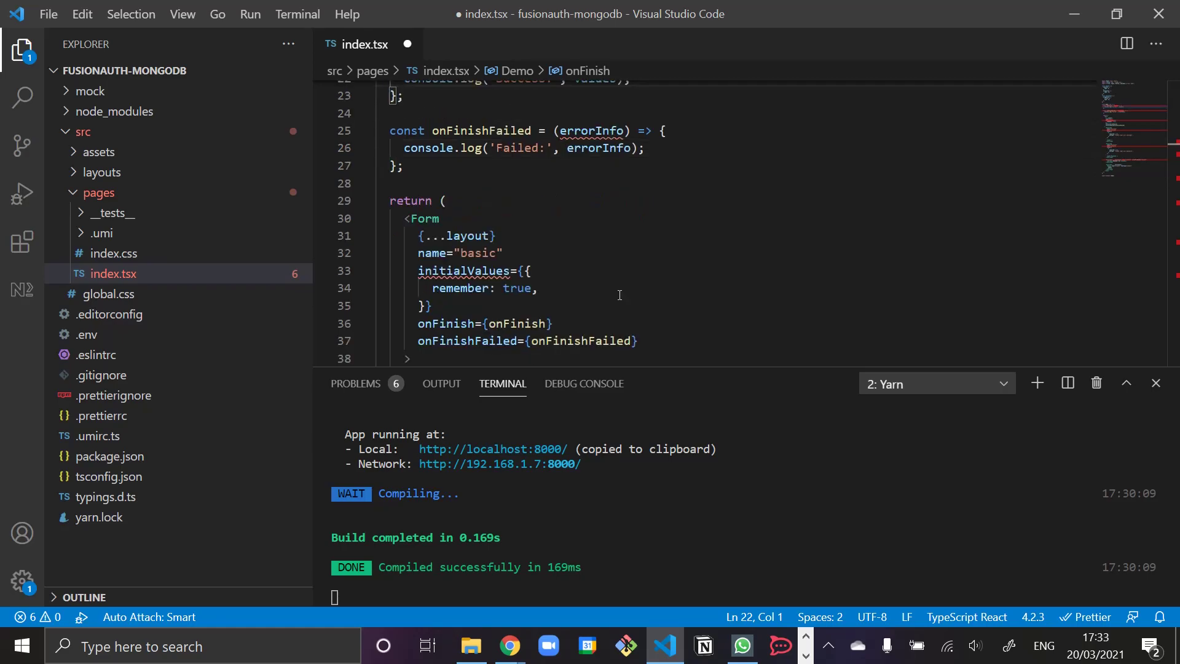
- Select the Basic Usage example code in the Form docs and return to index.tsx
key(alt+Tab)
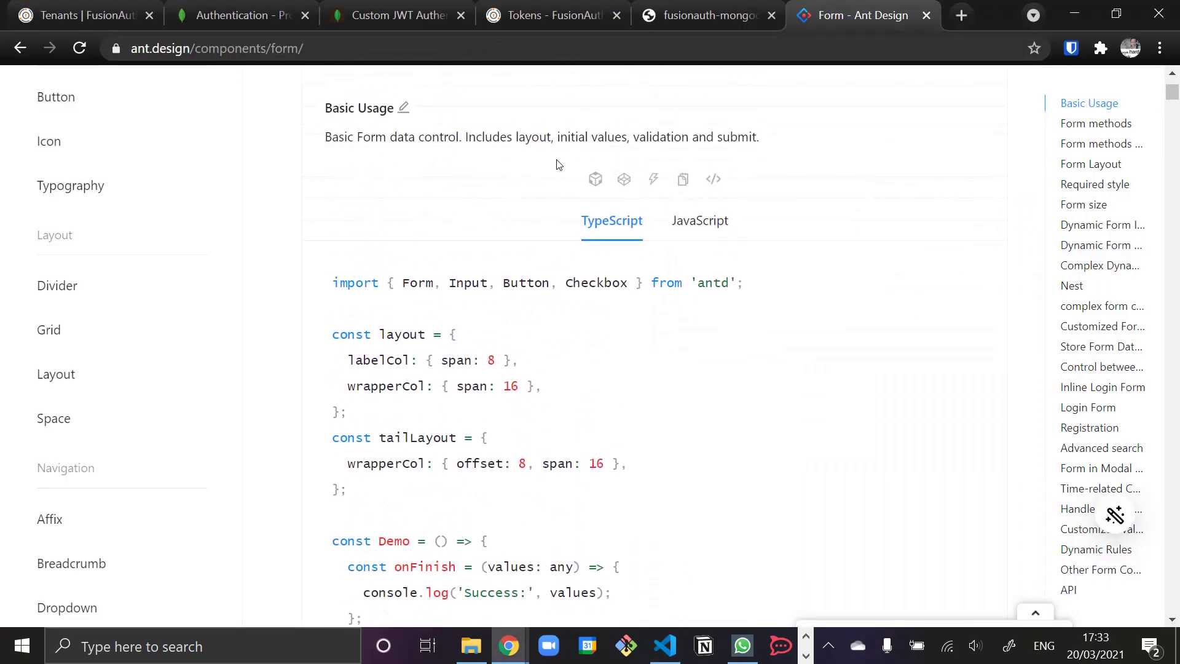
triple_click(562, 287)
scroll(605, 435, down, 15)
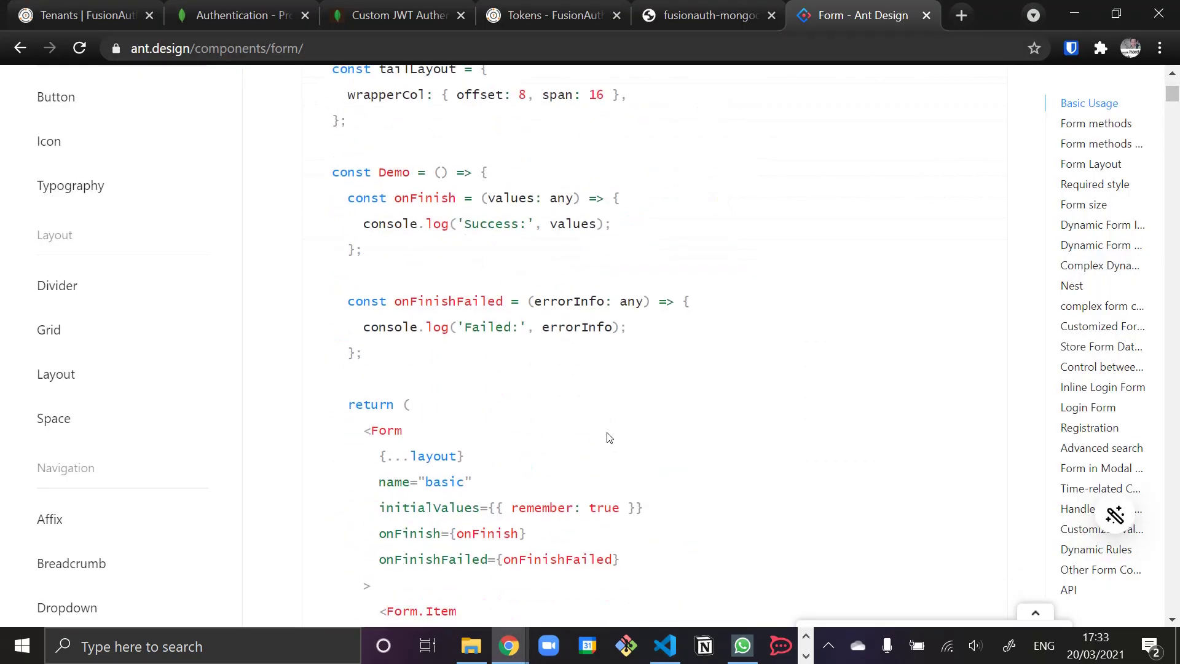
scroll(609, 438, down, 3)
shift+click(408, 306)
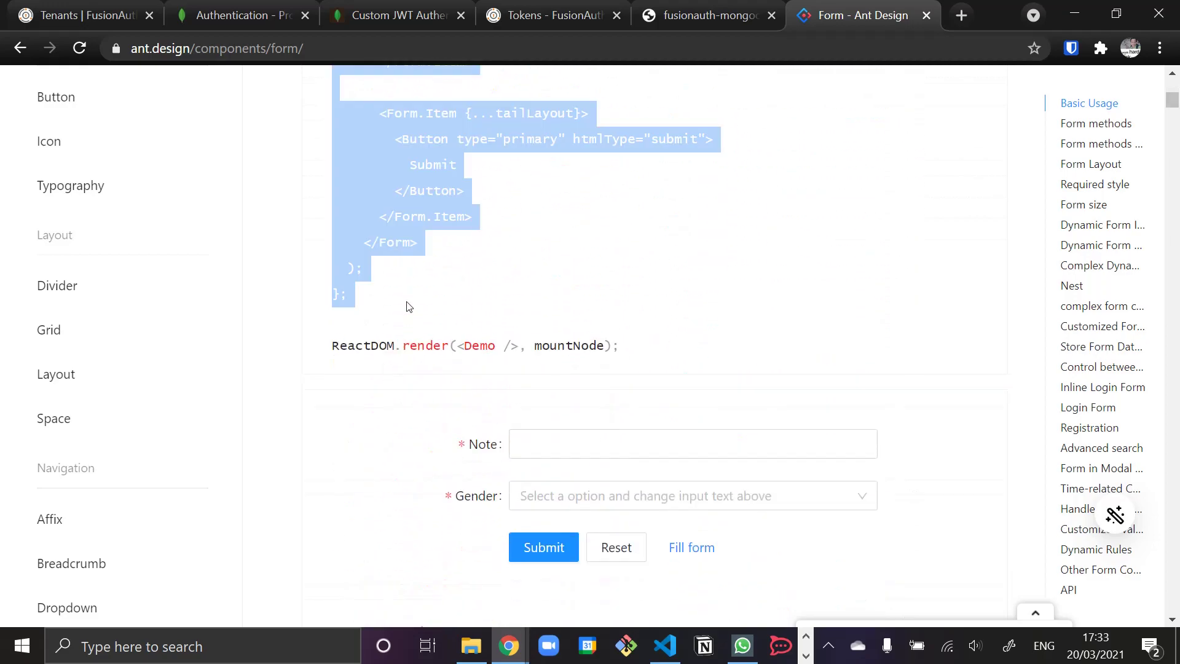
key(alt+Tab)
scroll(539, 290, up, 7)
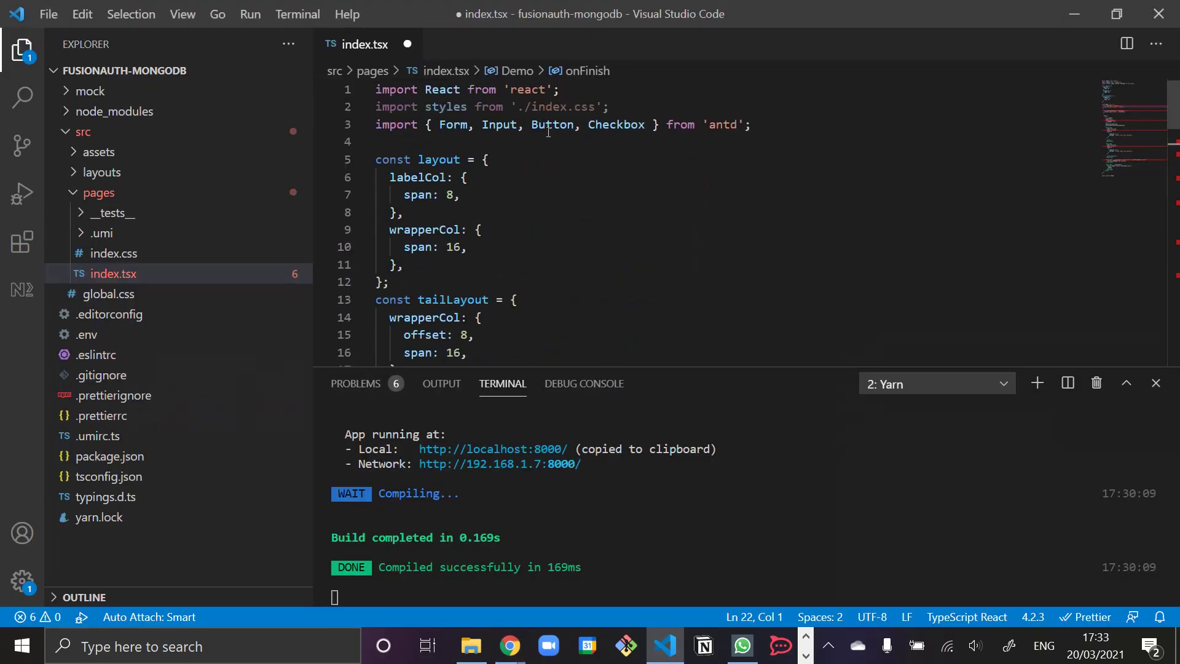
- Re-paste the form demo over the antd import through component end, then inspect the initialValues type error
triple_click(548, 120)
scroll(465, 218, down, 20)
shift+click(450, 246)
key(BackSpace)
scroll(445, 252, up, 4)
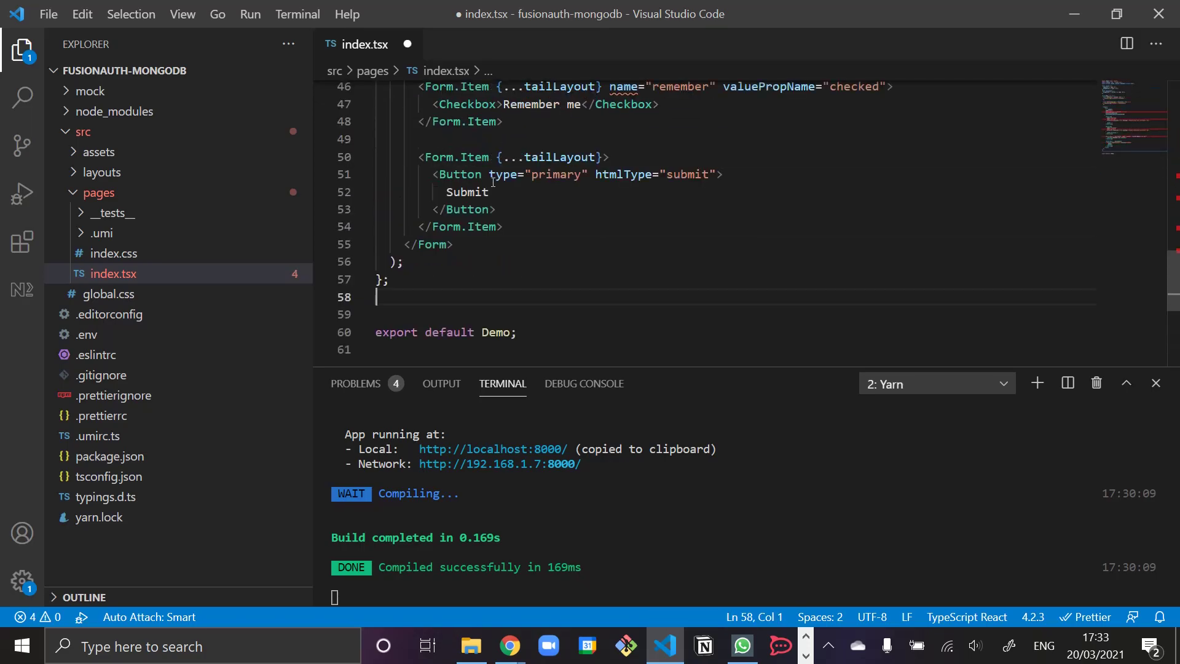
key(BackSpace)
scroll(490, 208, up, 9)
scroll(487, 243, down, 2)
scroll(488, 243, up, 3)
scroll(617, 224, down, 7)
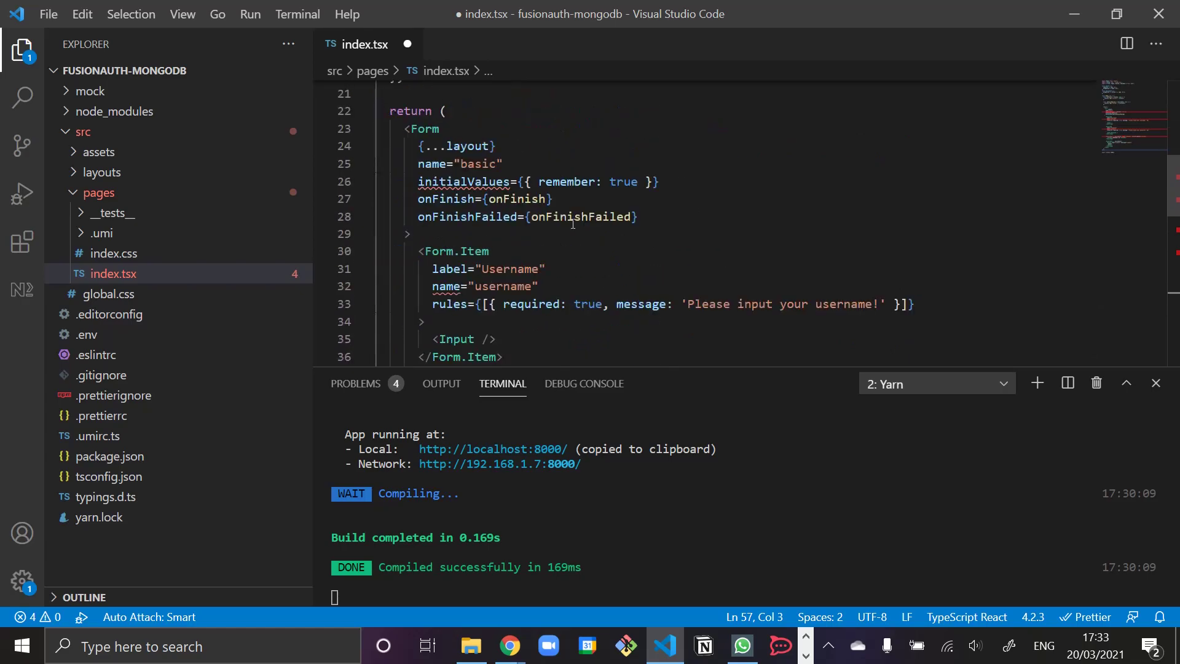
click(498, 182)
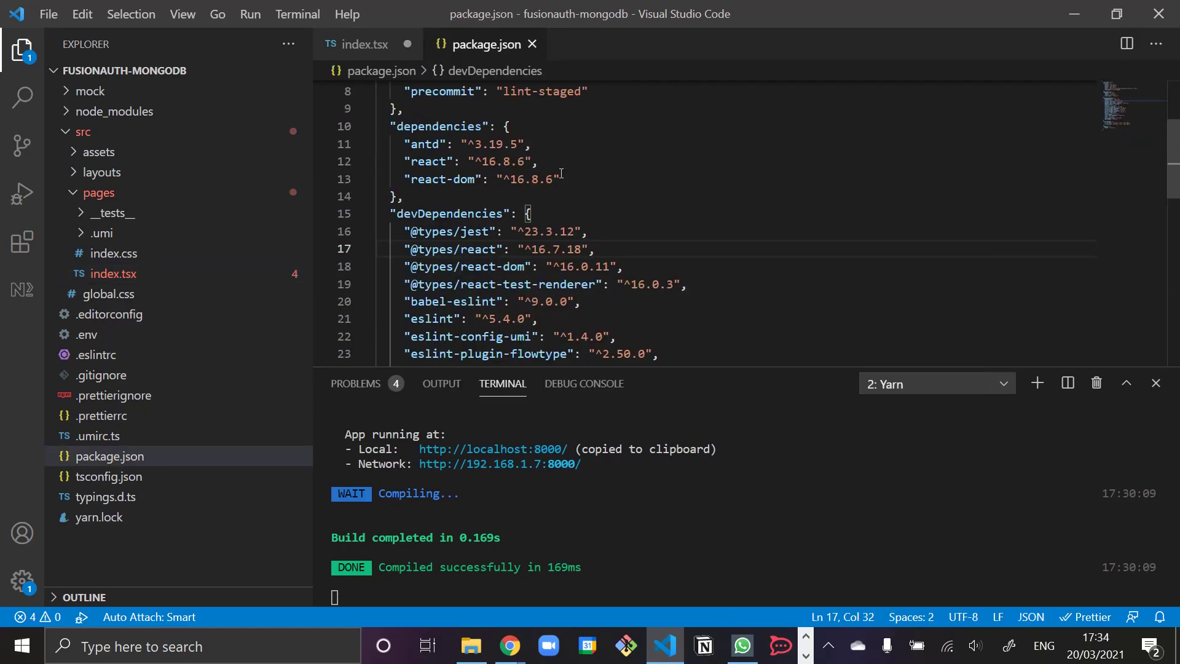
- Upgrade antd to ^4.14.0 by running yarn add antd in the cmd terminal
drag(383, 143, 577, 147)
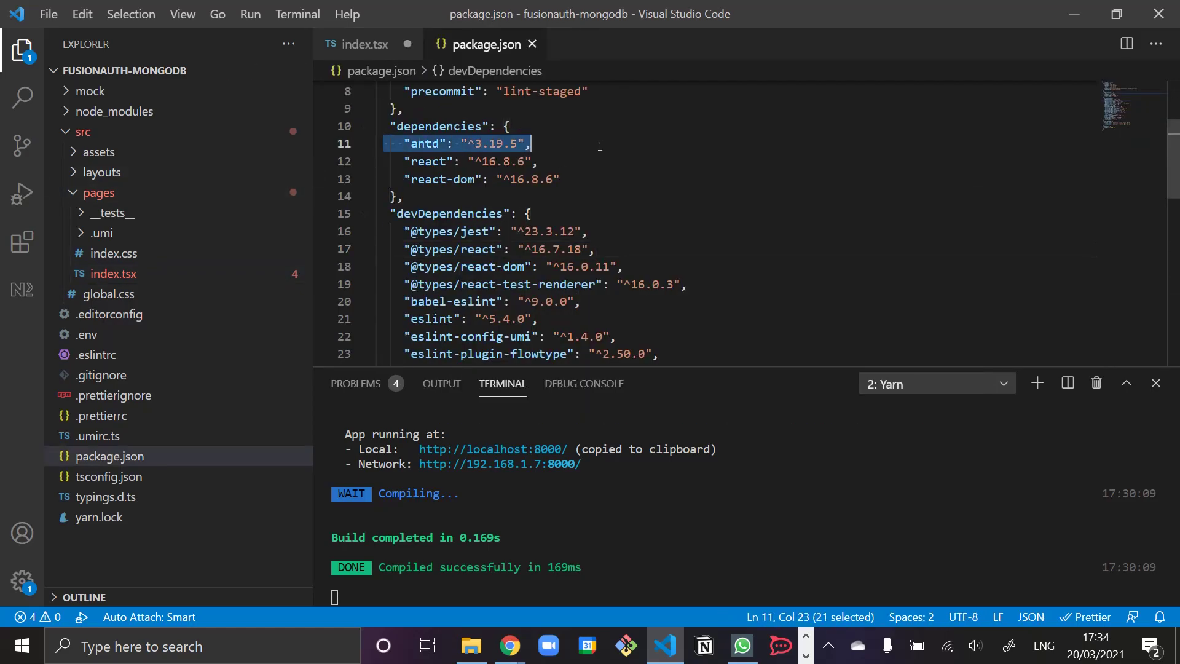
click(553, 147)
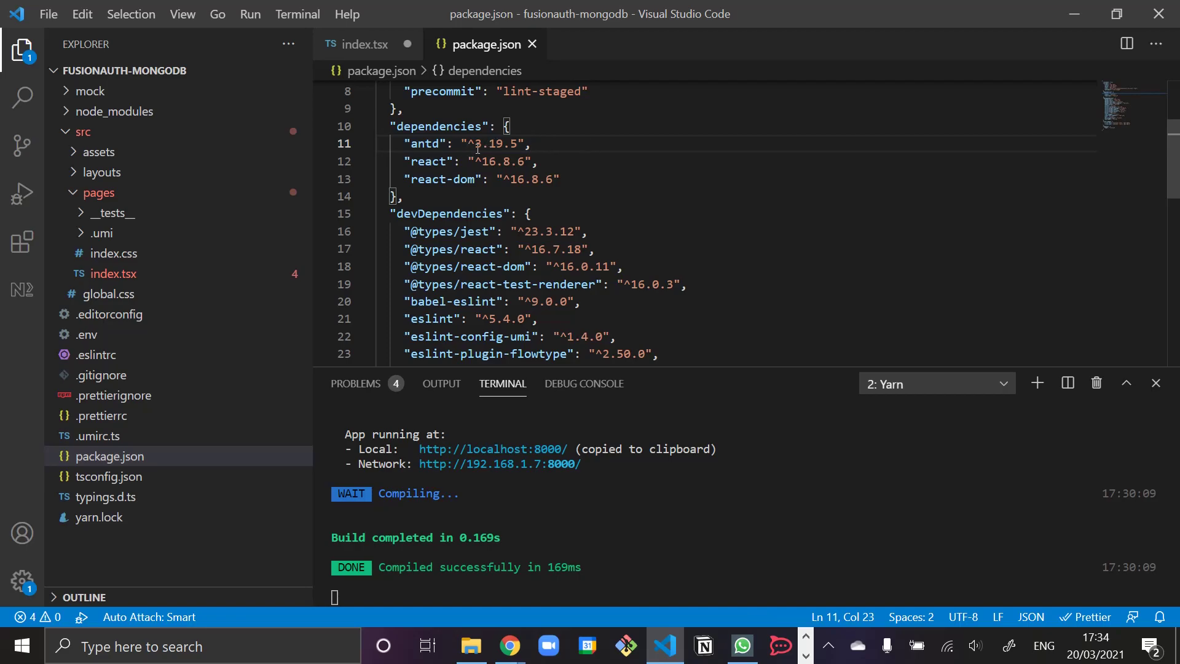
click(896, 386)
click(902, 406)
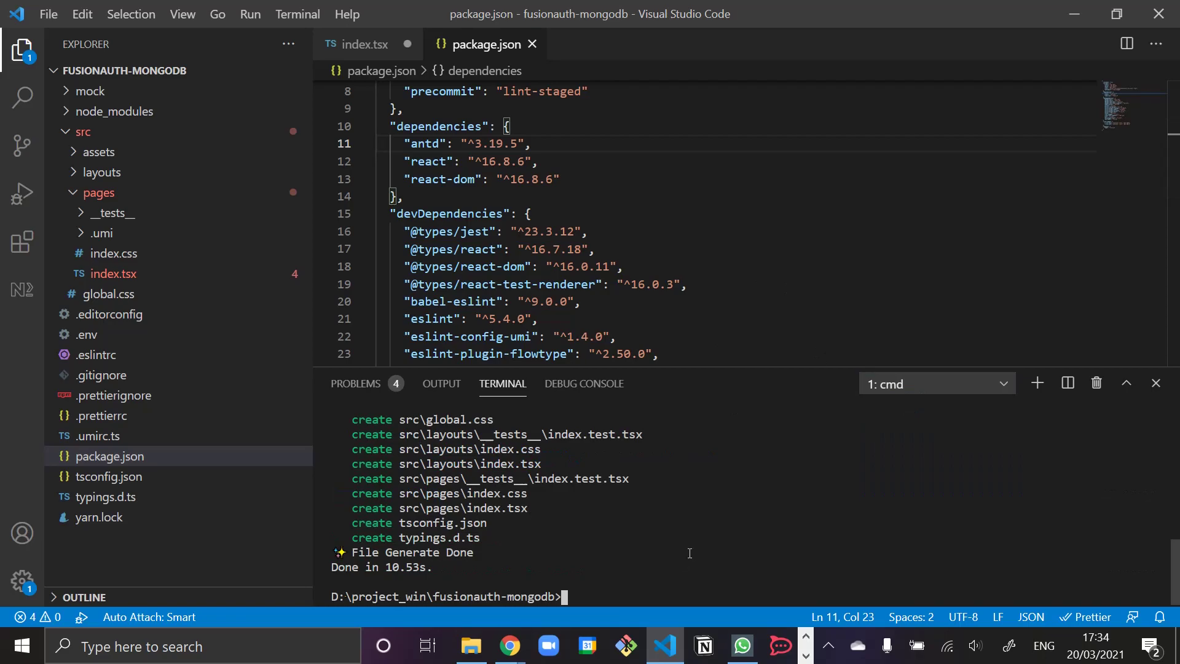
text(yarn add ant)
text(d)
key(Return)
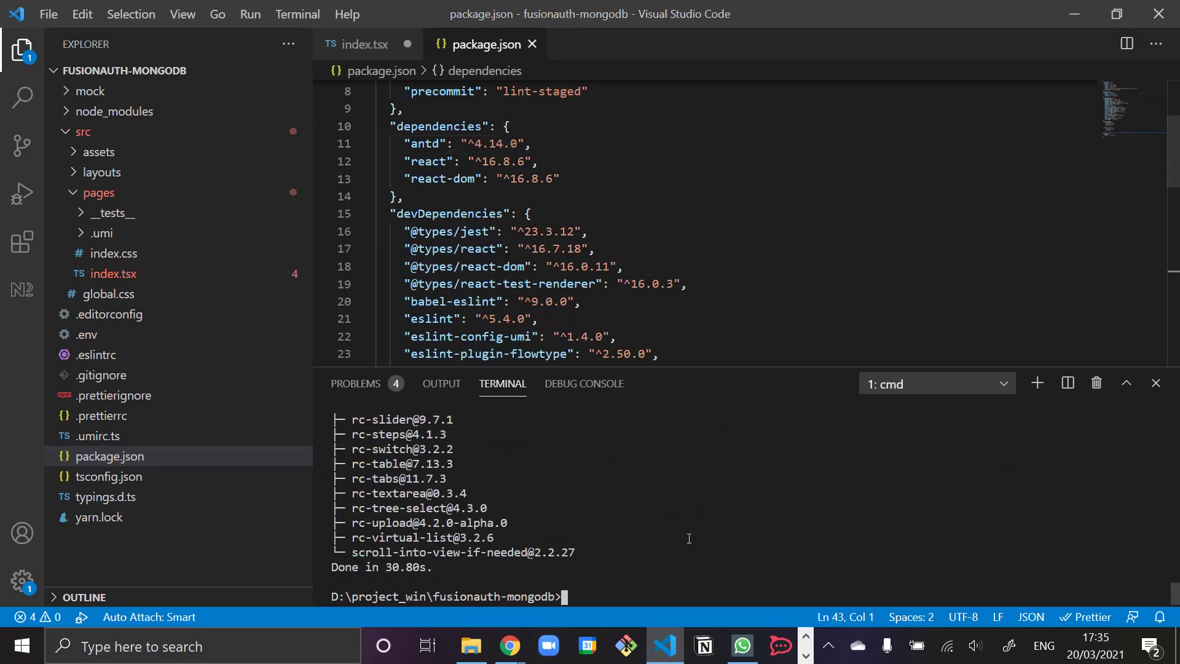
- Save index.tsx, which now reports zero problems
click(353, 44)
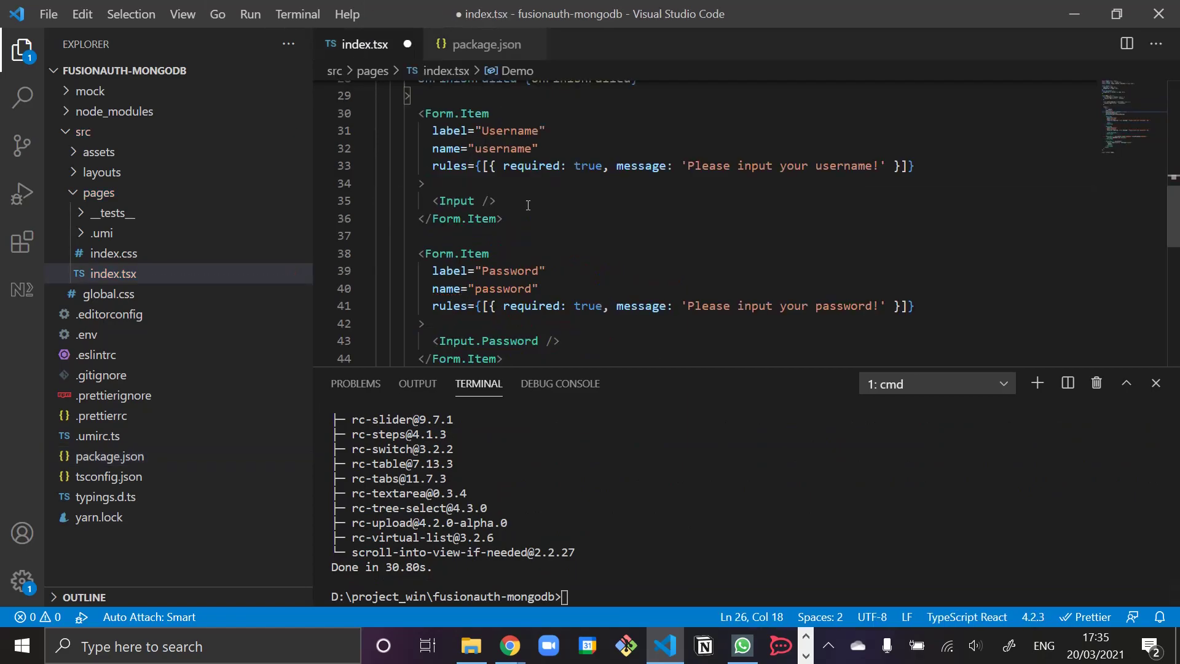
scroll(541, 246, down, 9)
scroll(535, 203, up, 18)
click(526, 161)
key(ctrl+s)
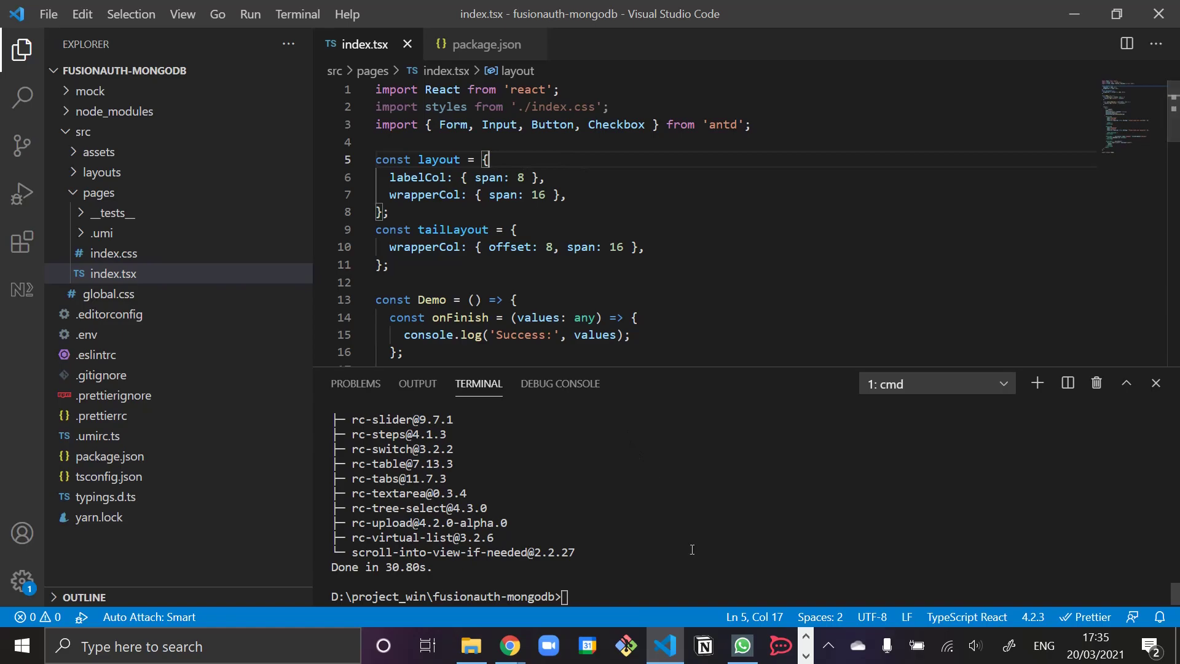
click(510, 646)
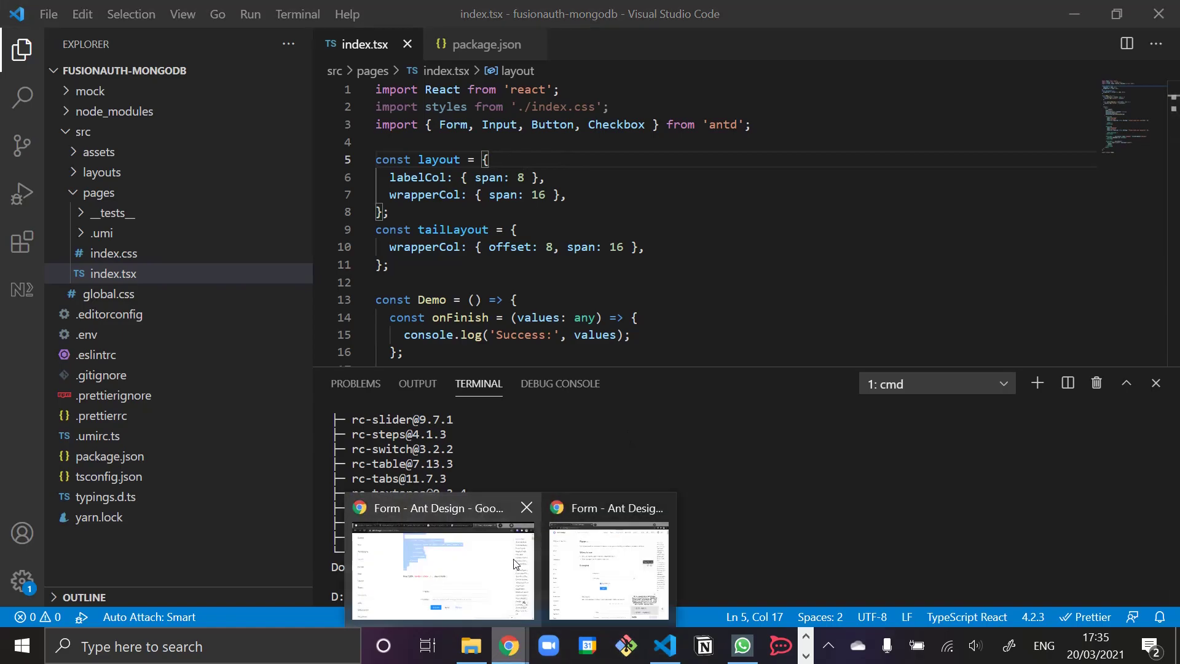
- Show the Ant Design login form at localhost:8000 with Chrome's DevTools console open
click(472, 568)
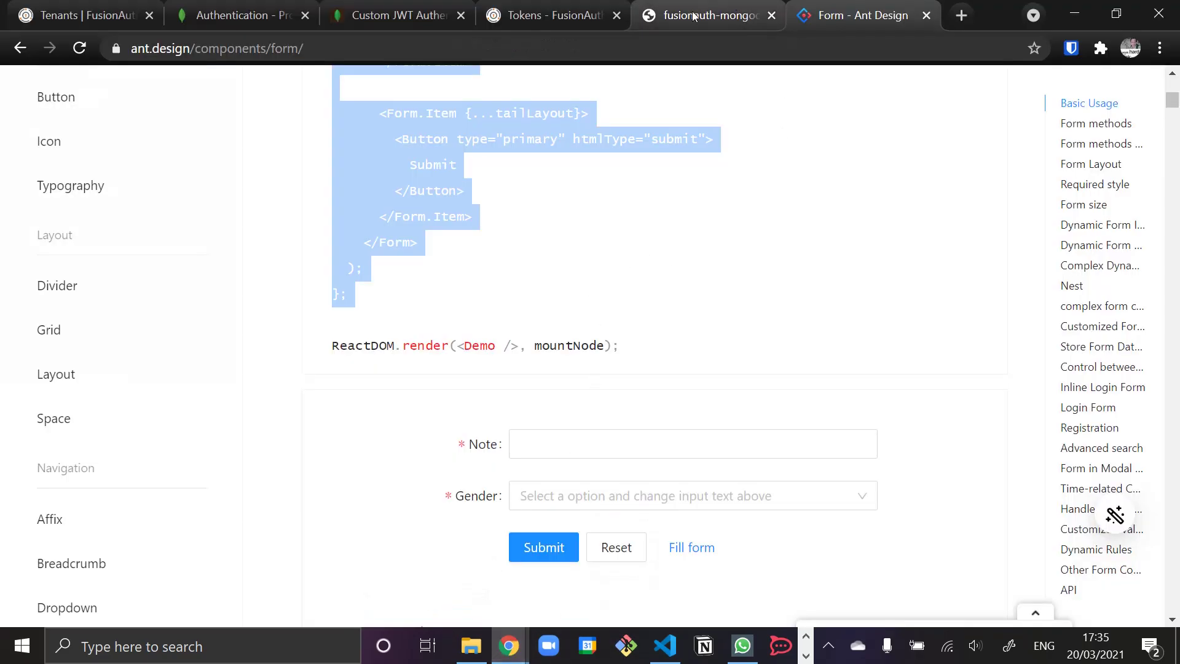
click(556, 17)
click(705, 17)
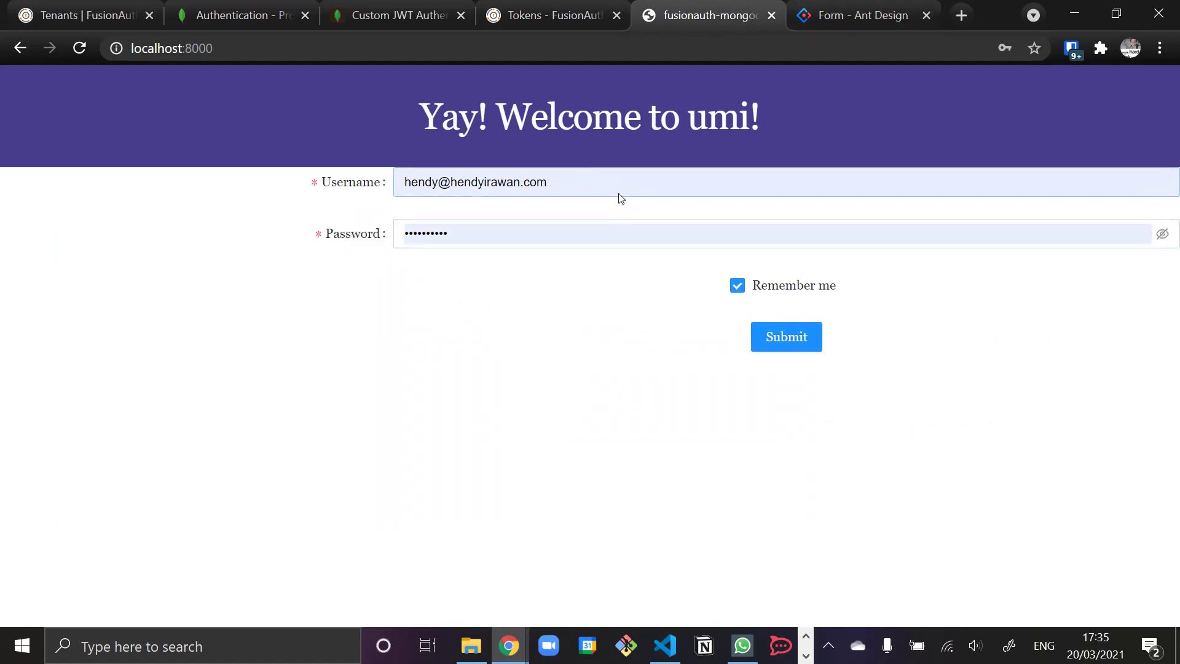
click(481, 420)
right_click(472, 333)
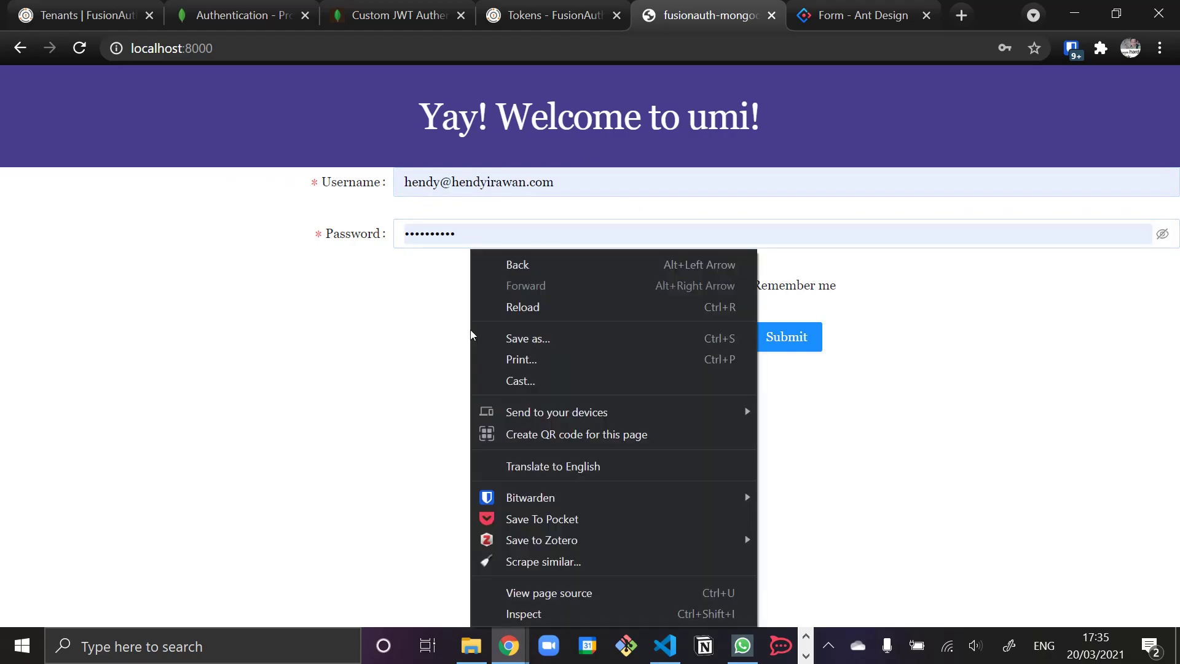
click(527, 614)
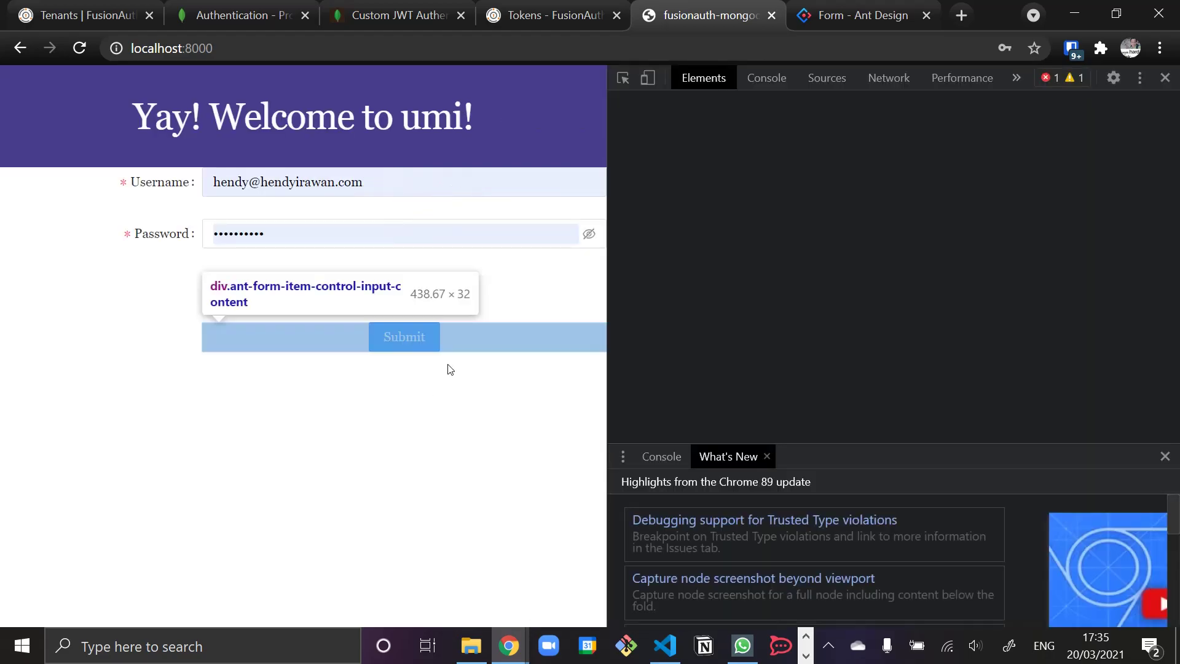
click(765, 80)
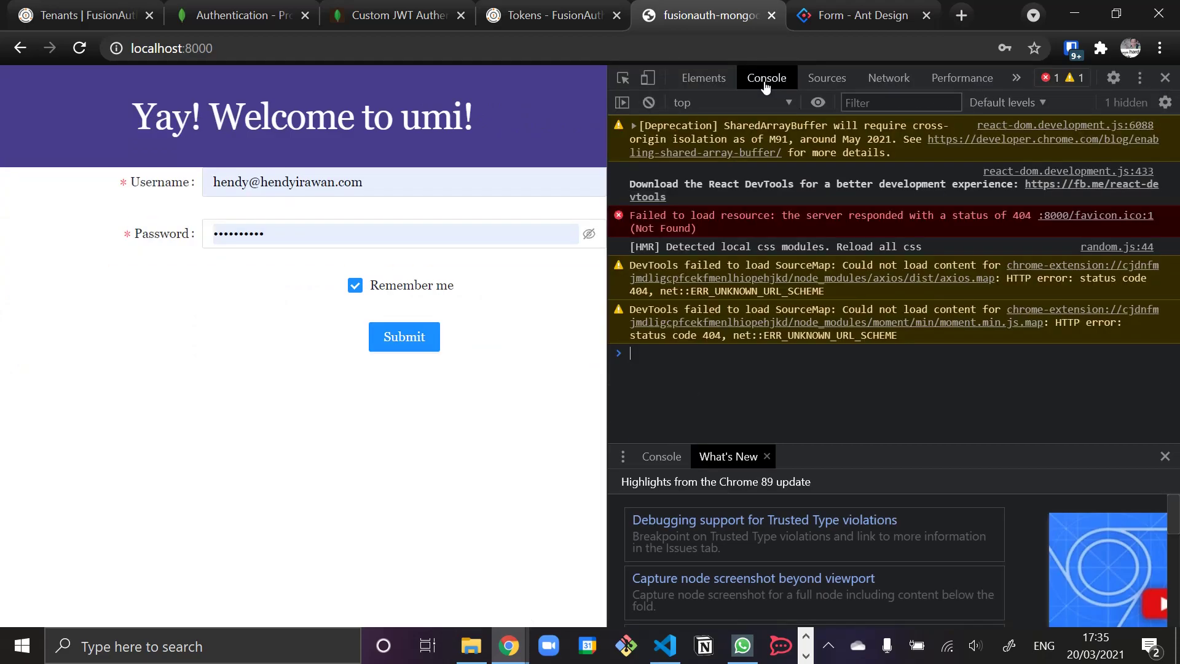
click(962, 18)
text(fusioan)
key(BackSpace)
key(BackSpace)
text(nauth)
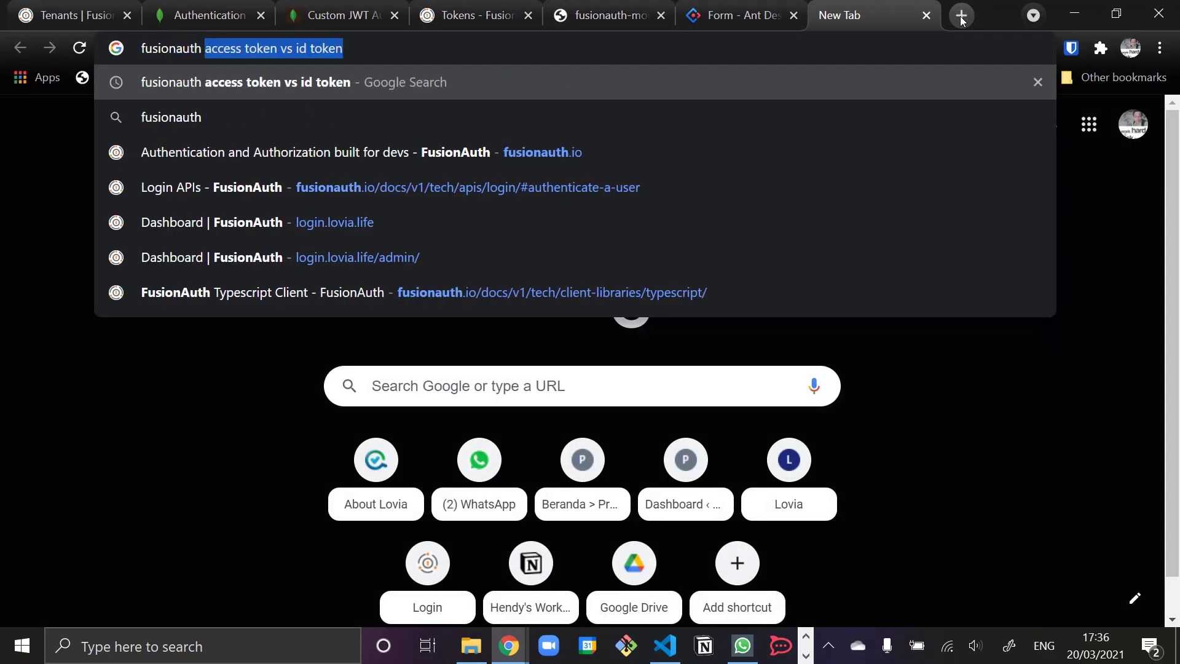
text( typescript)
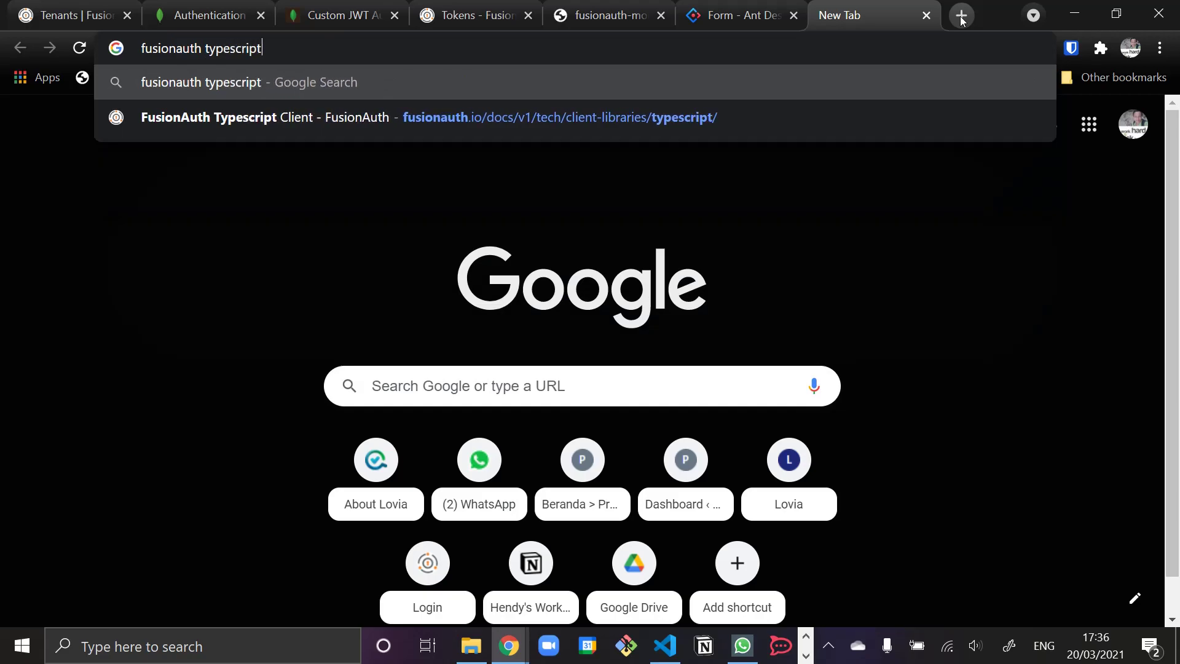
key(Down)
key(Return)
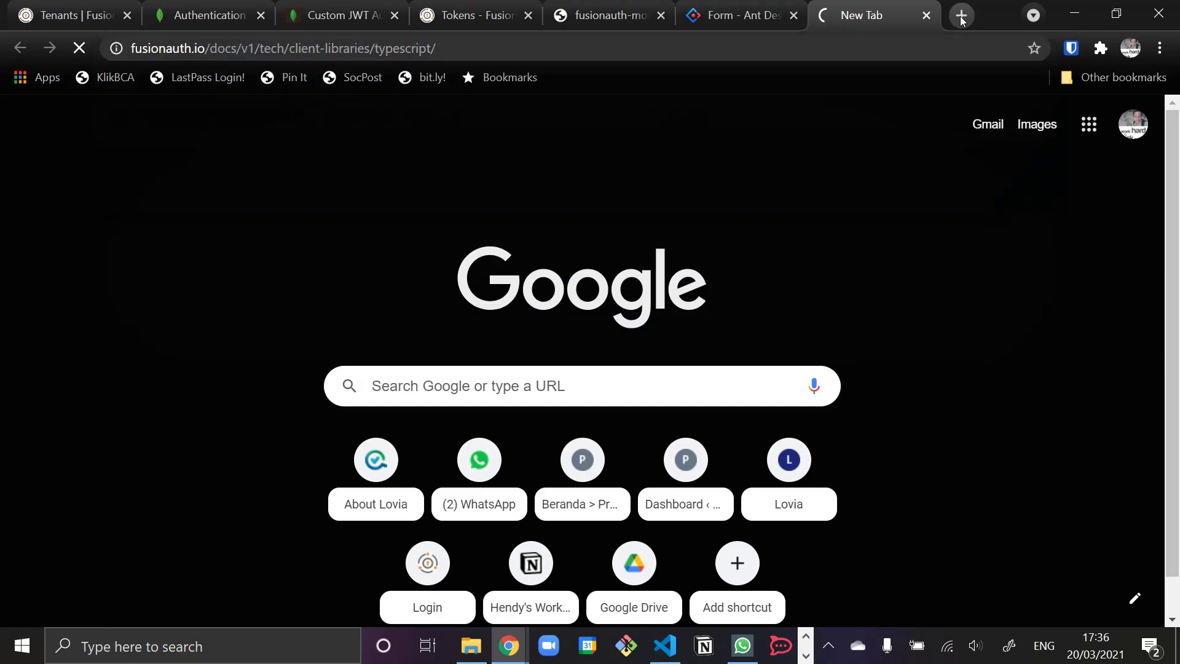
scroll(664, 450, down, 6)
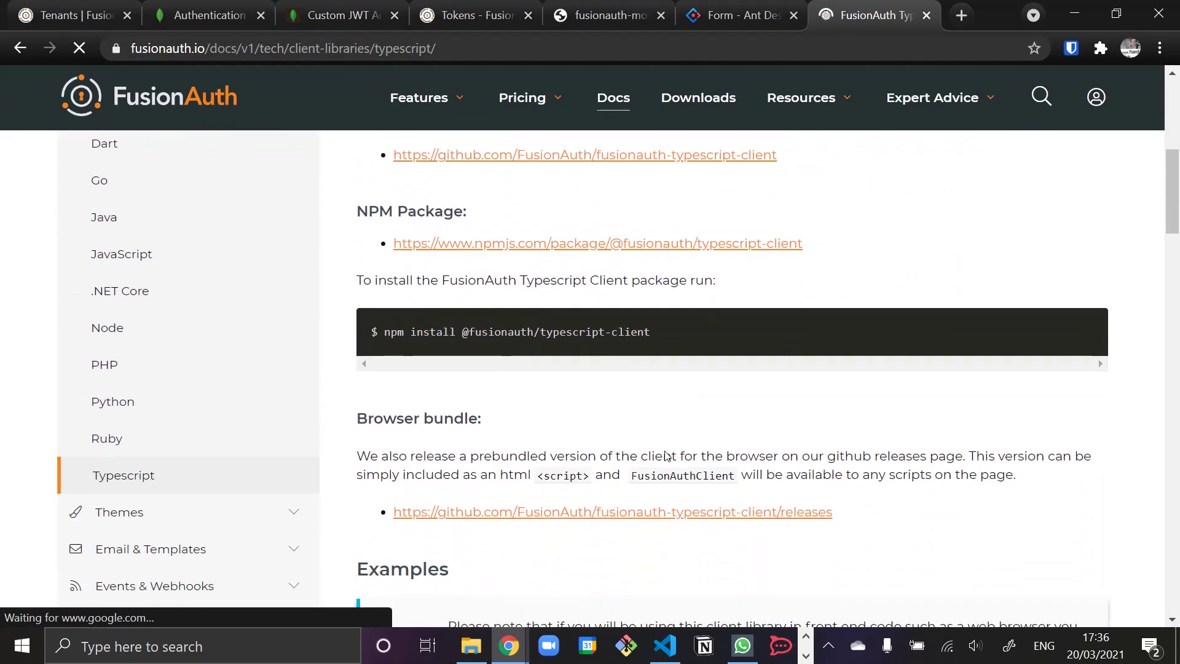
drag(464, 332, 650, 331)
key(ctrl+c)
click(663, 645)
text(yarn add)
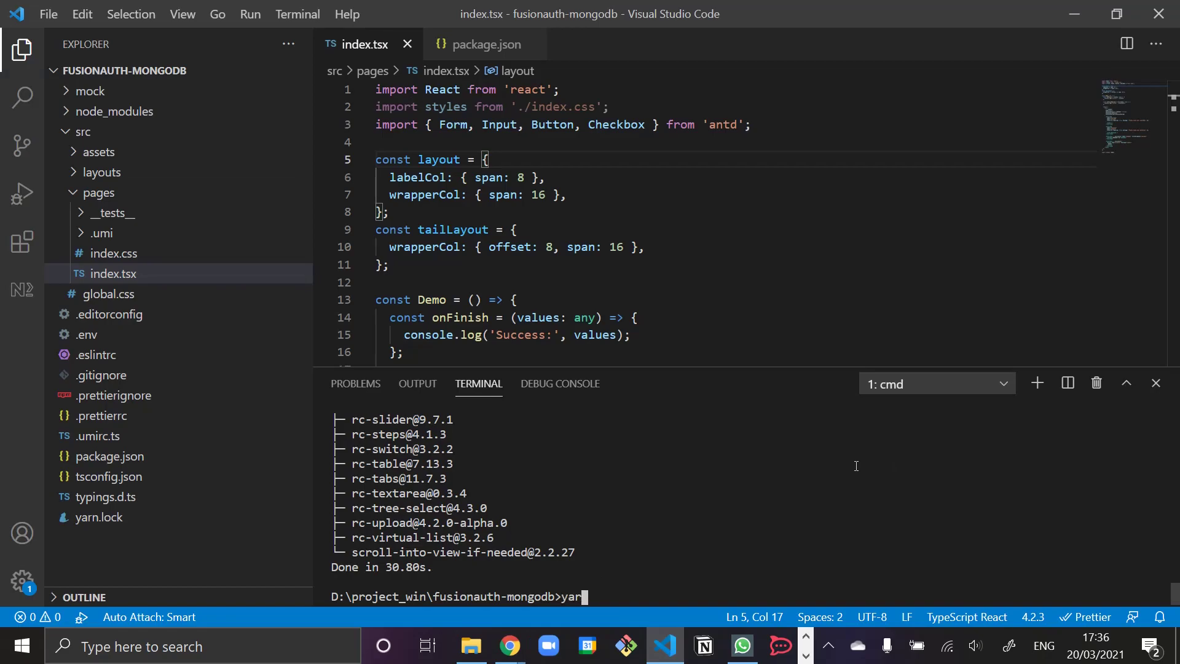
key(ctrl+v)
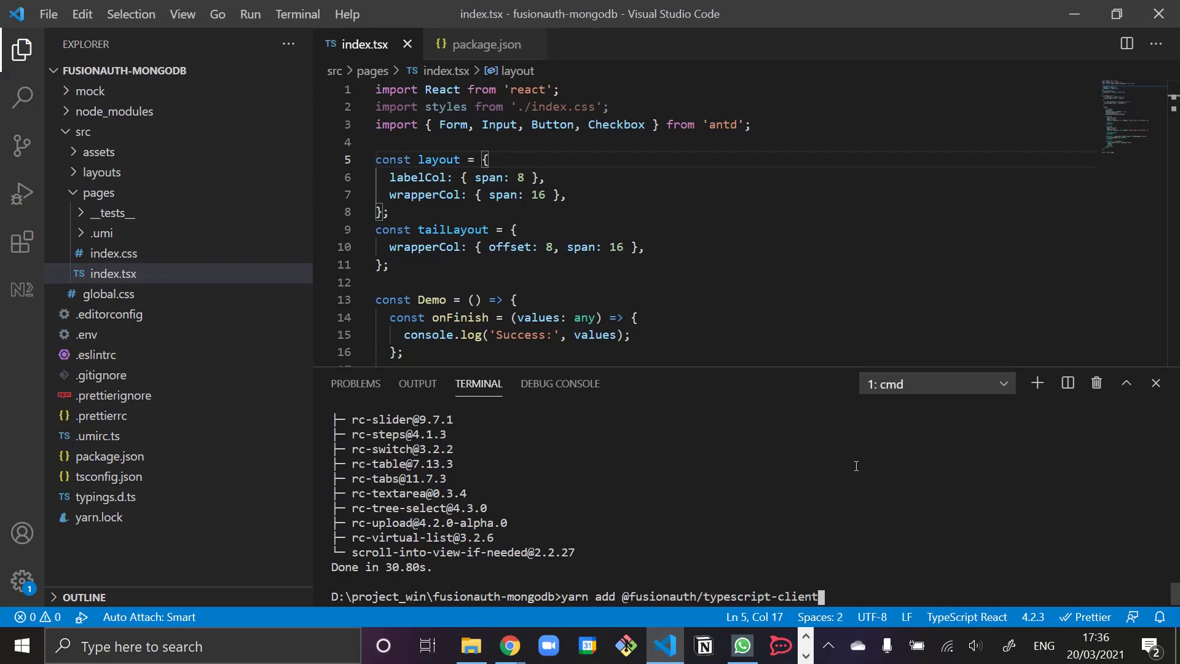
key(Return)
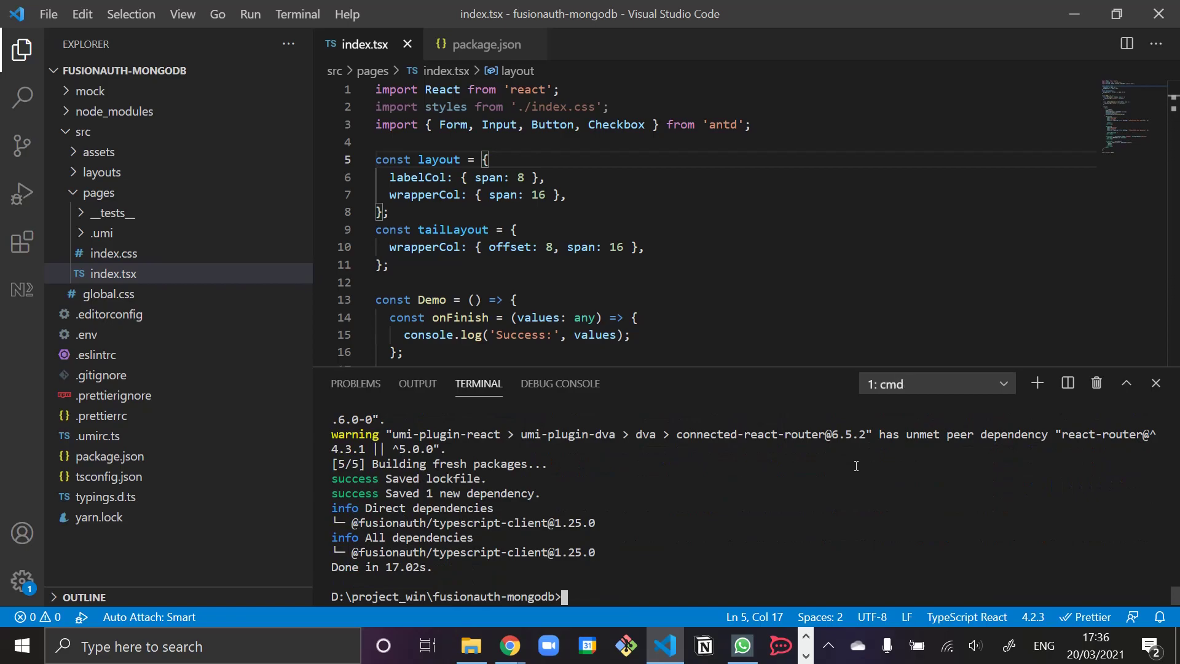
- Look up the FusionAuthClient constructor example in the FusionAuth TypeScript docs
click(442, 265)
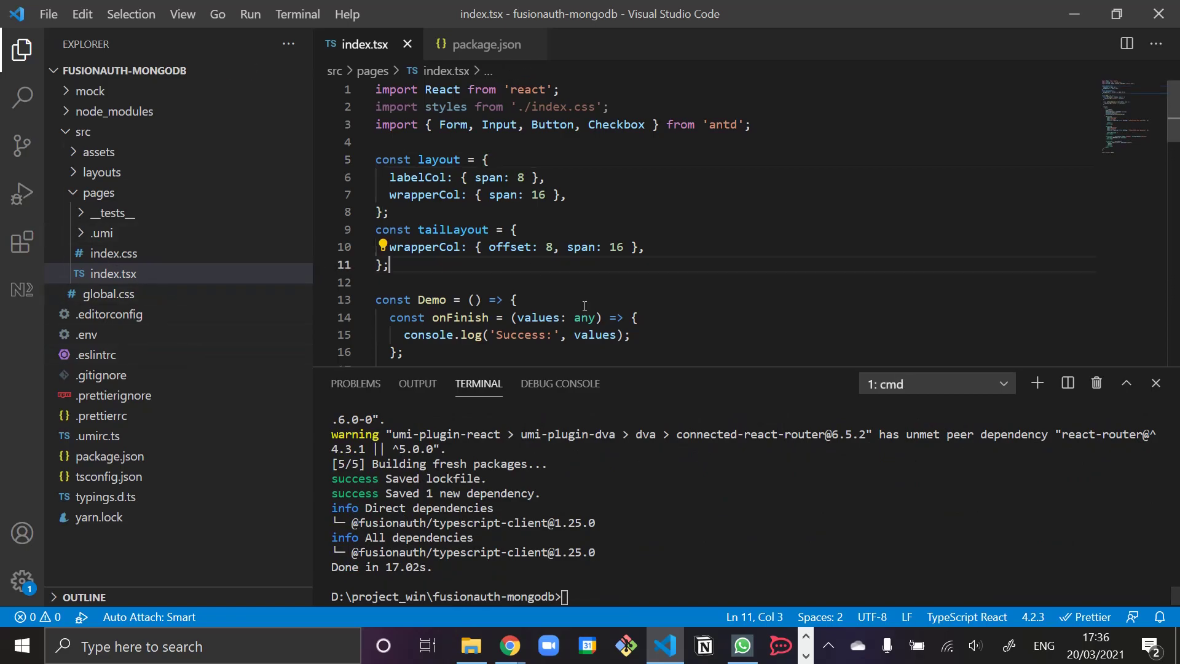
scroll(585, 306, down, 4)
scroll(584, 306, down, 5)
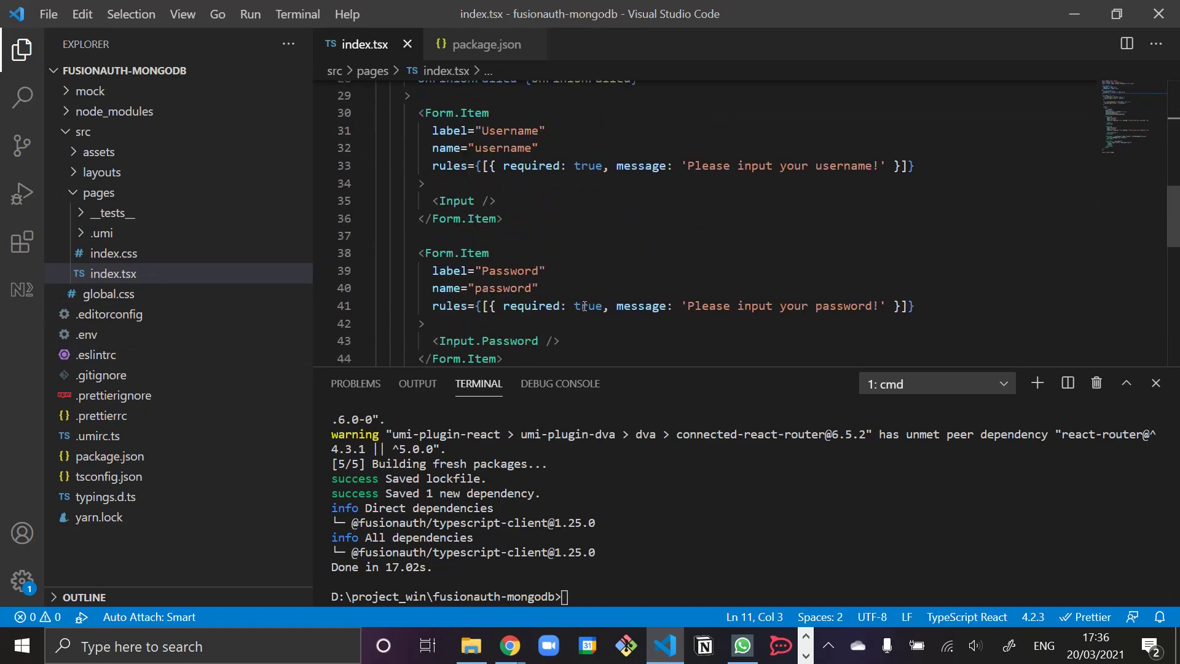
key(alt+Tab)
scroll(490, 375, down, 10)
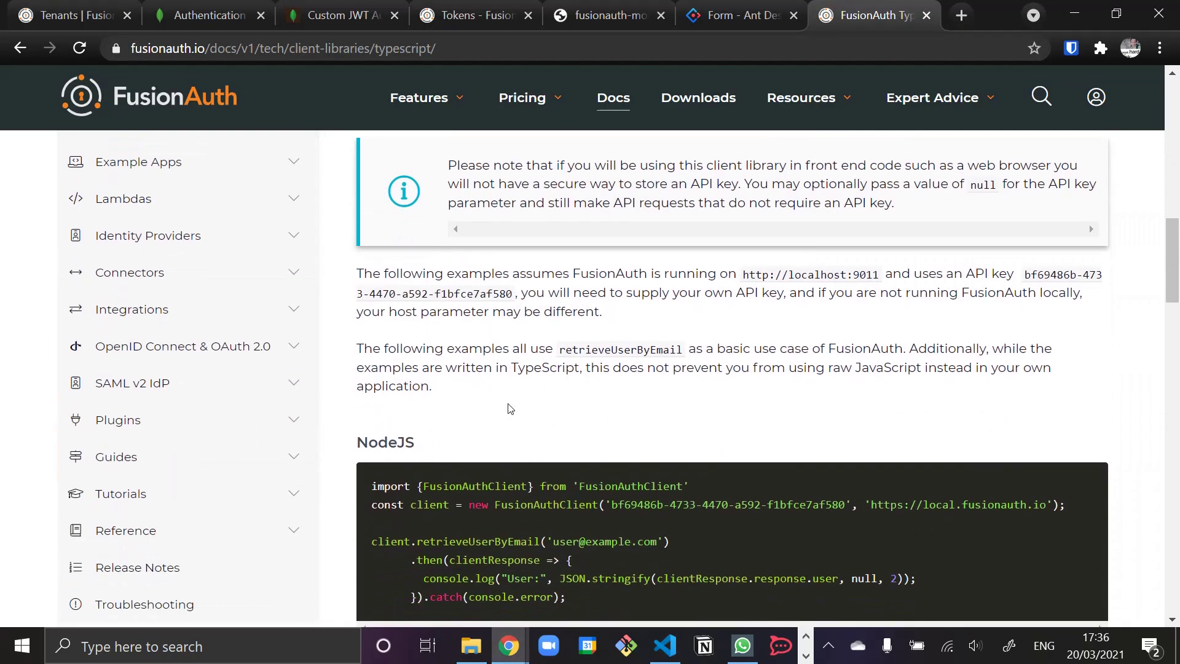
scroll(440, 347, up, 2)
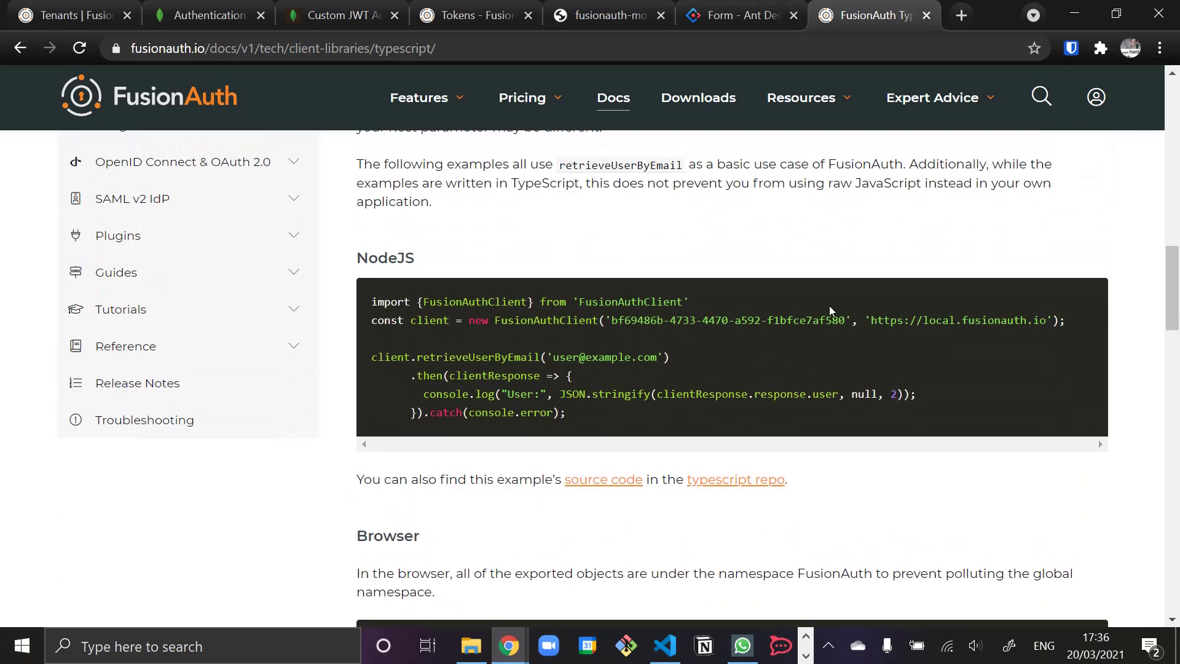
drag(397, 323, 698, 320)
double_click(698, 320)
key(alt+Tab)
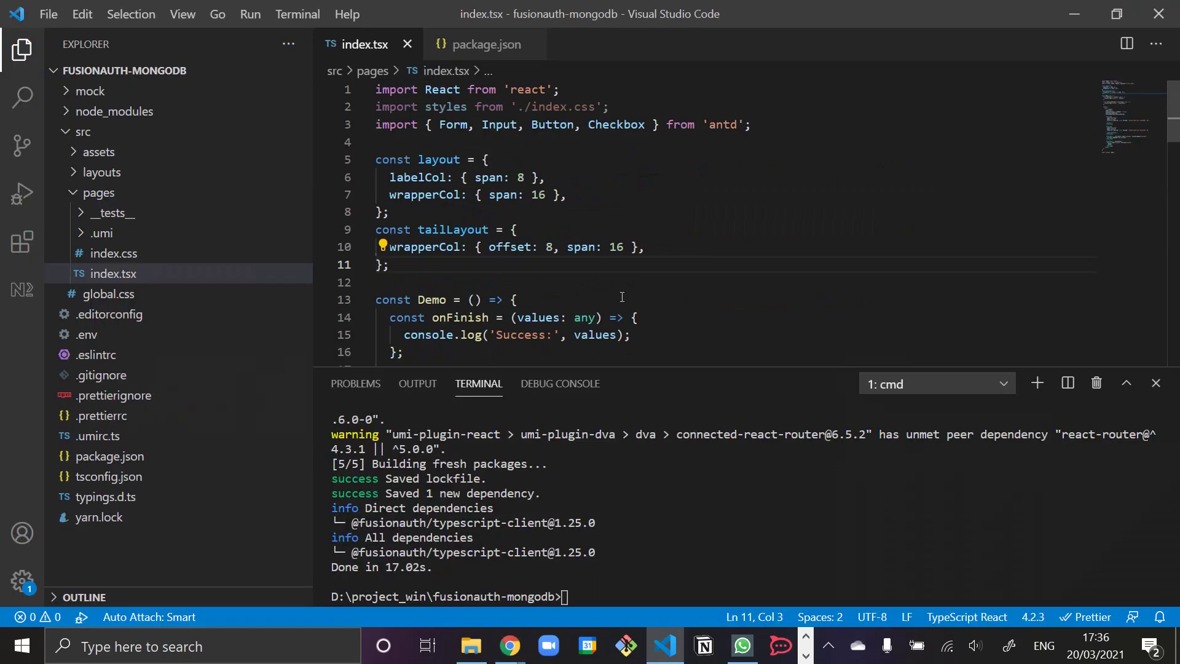
click(625, 139)
text(import {)
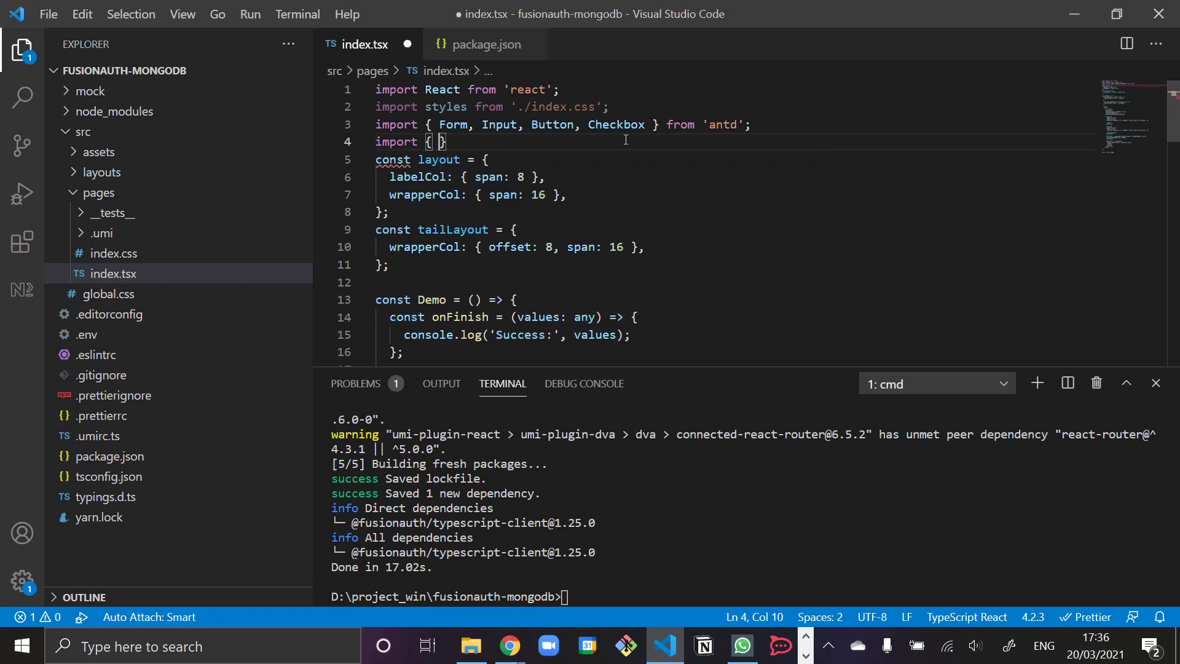
key(Right)
text(from ')
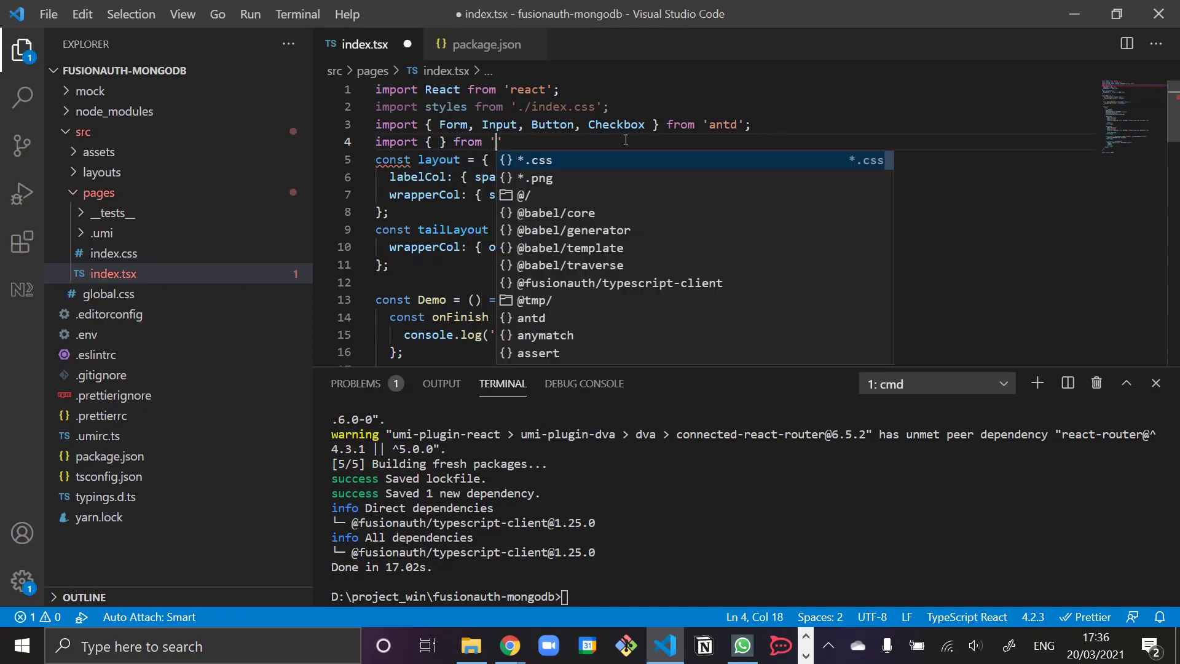
text(@fusio)
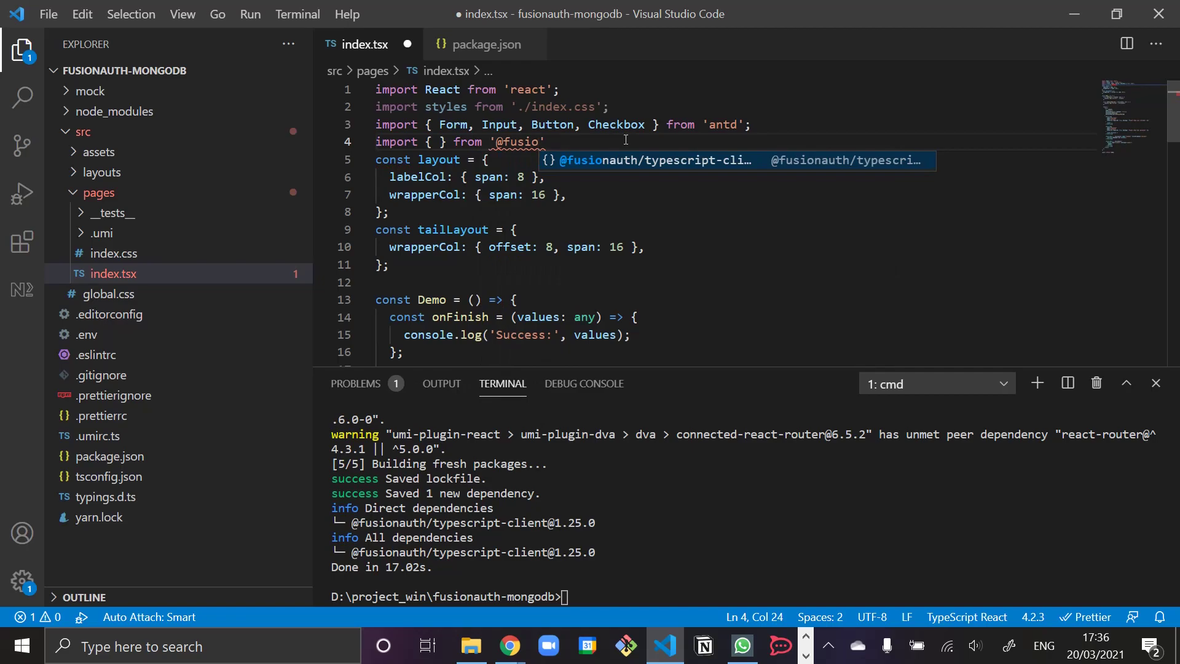
key(Return)
text(;)
key(Return)
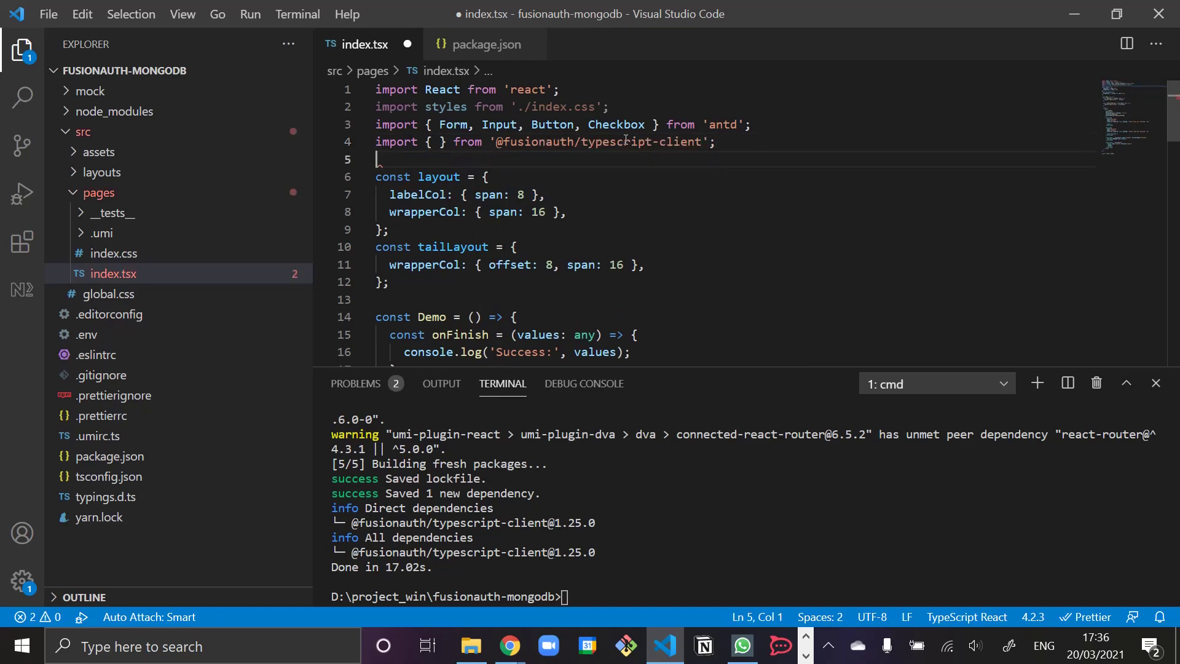
key(Up)
key(Right)
key(Right)
key(Right)
key(Right)
key(Right)
key(Right)
key(Right)
key(Right)
key(Right)
text(Fusion)
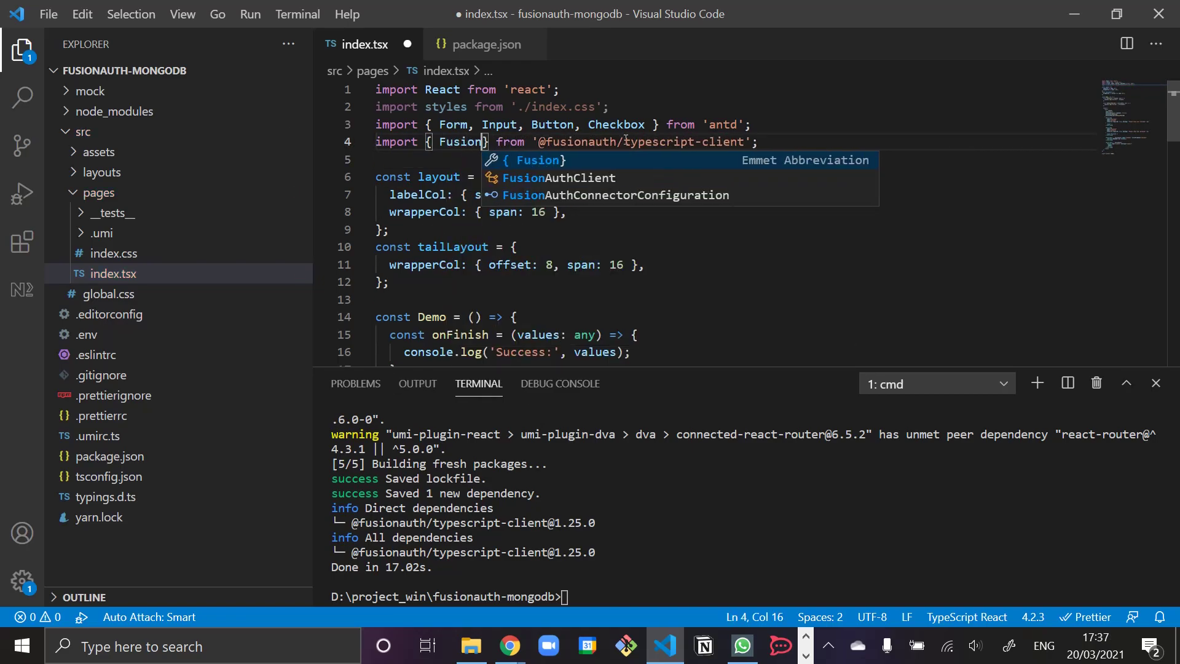
key(Down)
key(Return)
key(Down)
key(Down)
key(Down)
key(Down)
key(Down)
key(Down)
key(Down)
key(Down)
key(Down)
key(Down)
key(Down)
key(Down)
key(Down)
key(Down)
key(Down)
key(Down)
key(Down)
key(Down)
key(Down)
key(Down)
key(Down)
key(End)
key(Down)
key(Down)
key(Down)
key(Down)
key(Down)
key(Down)
key(Down)
key(Up)
key(Up)
key(Up)
key(Up)
key(Up)
key(Up)
key(Up)
key(Up)
key(Up)
key(Up)
key(Up)
key(Up)
key(Up)
key(Up)
key(Up)
key(Up)
key(Up)
key(Up)
key(Up)
key(Up)
key(Down)
key(Down)
key(Down)
key(Down)
key(Down)
key(Down)
key(End)
key(Up)
key(Up)
key(Up)
key(Up)
key(Up)
key(Up)
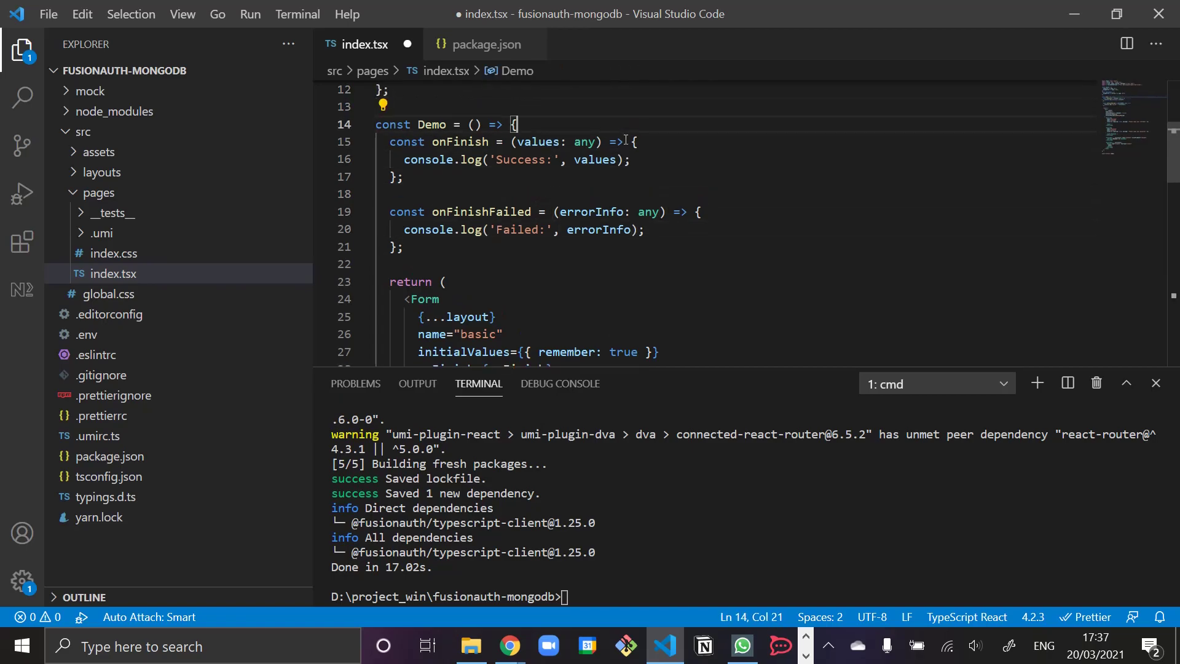
key(Return)
text(new FusionAuthCli)
key(Down)
key(Return)
text(()
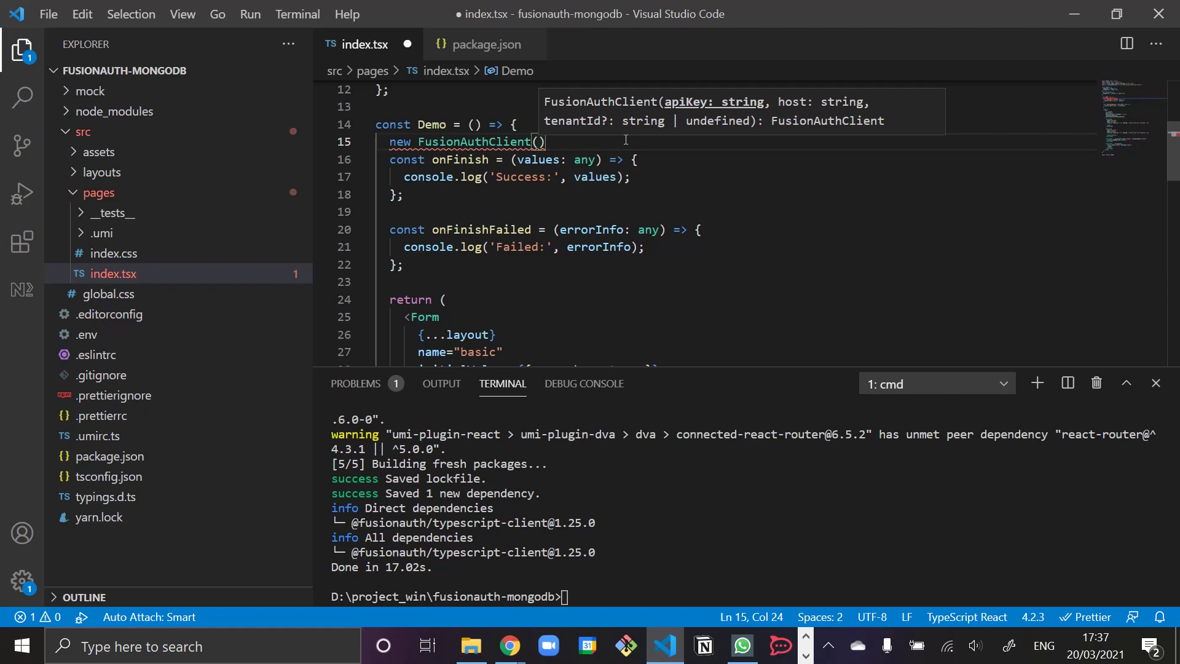
text(null, 'ht)
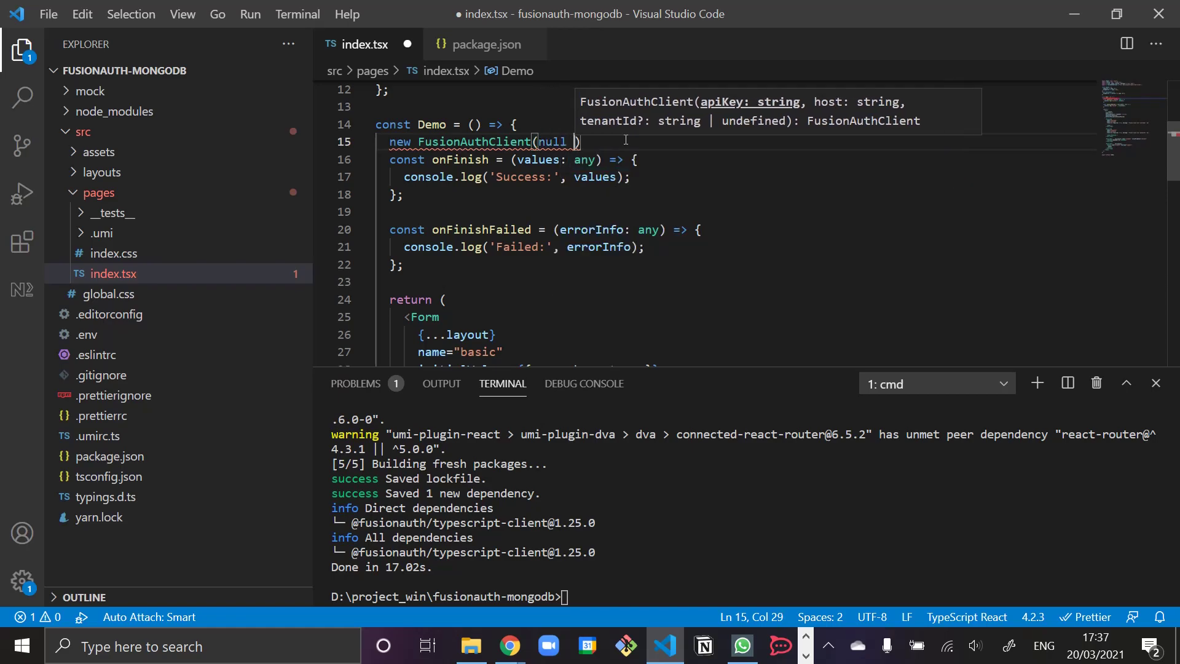
text(tps://)
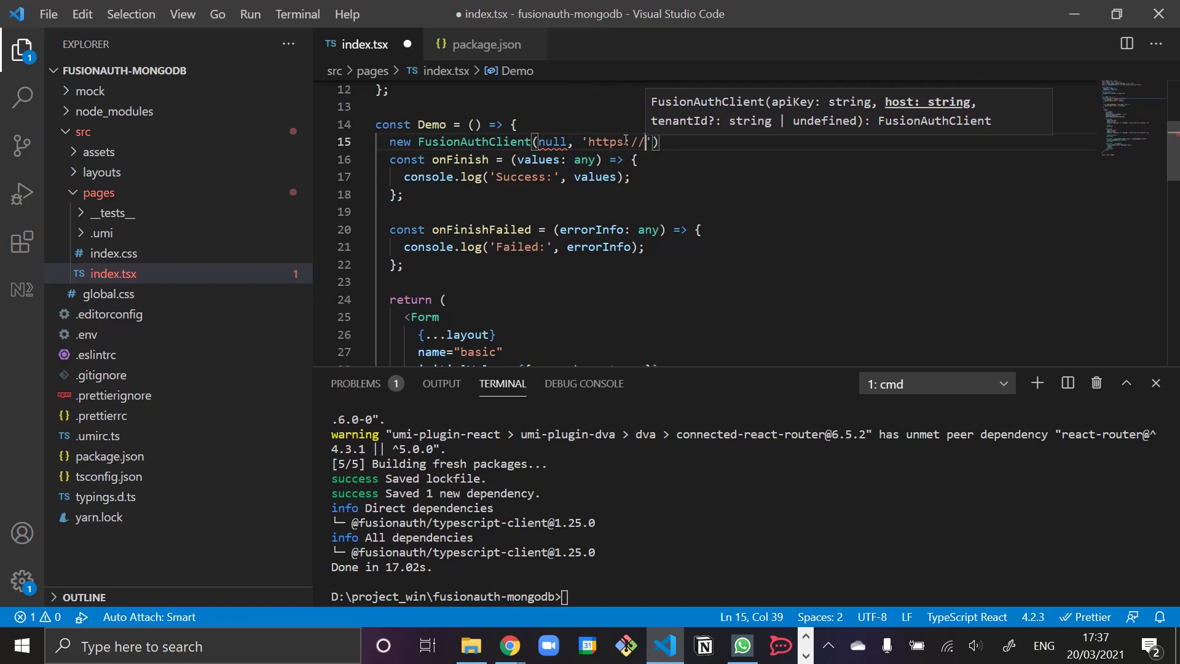
text(login.lovia.life/')
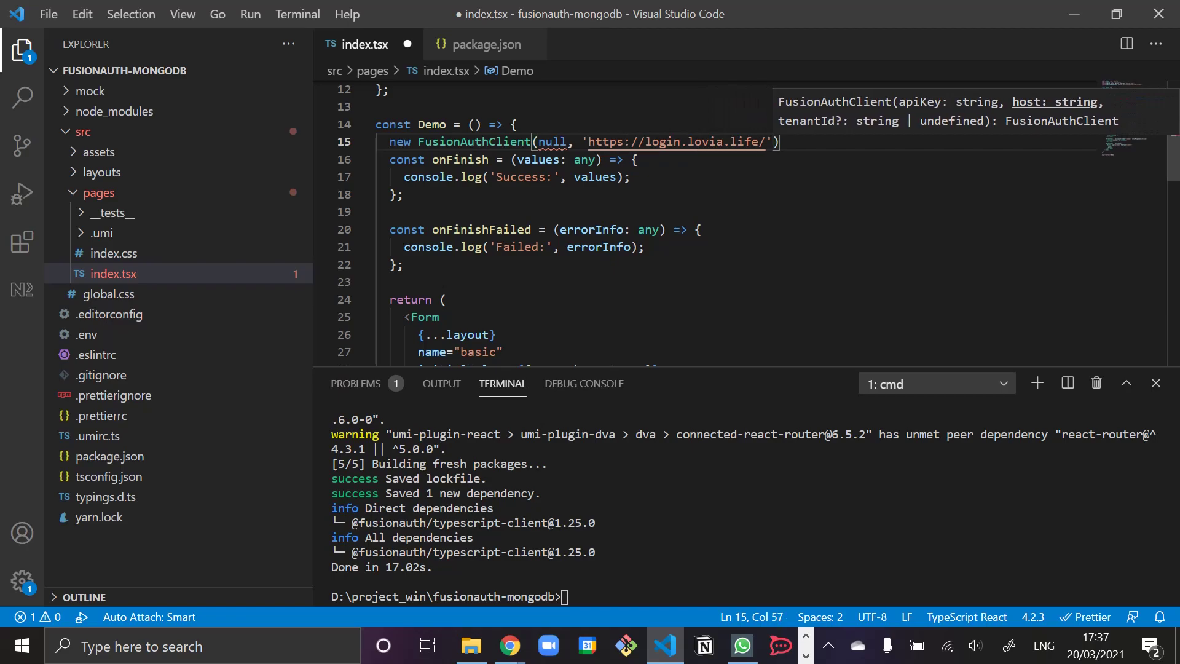
text(,)
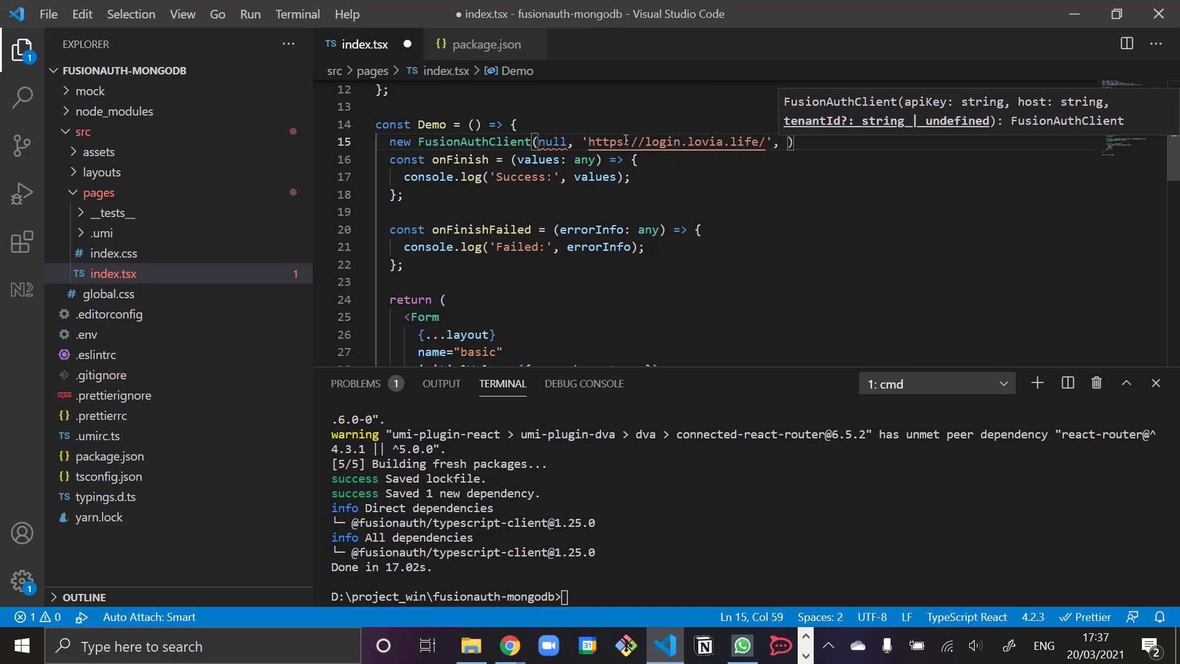
- Copy the Lovia Staging tenant ID from the Tenants admin page in Chrome
key(alt+Tab)
key(ctrl+1)
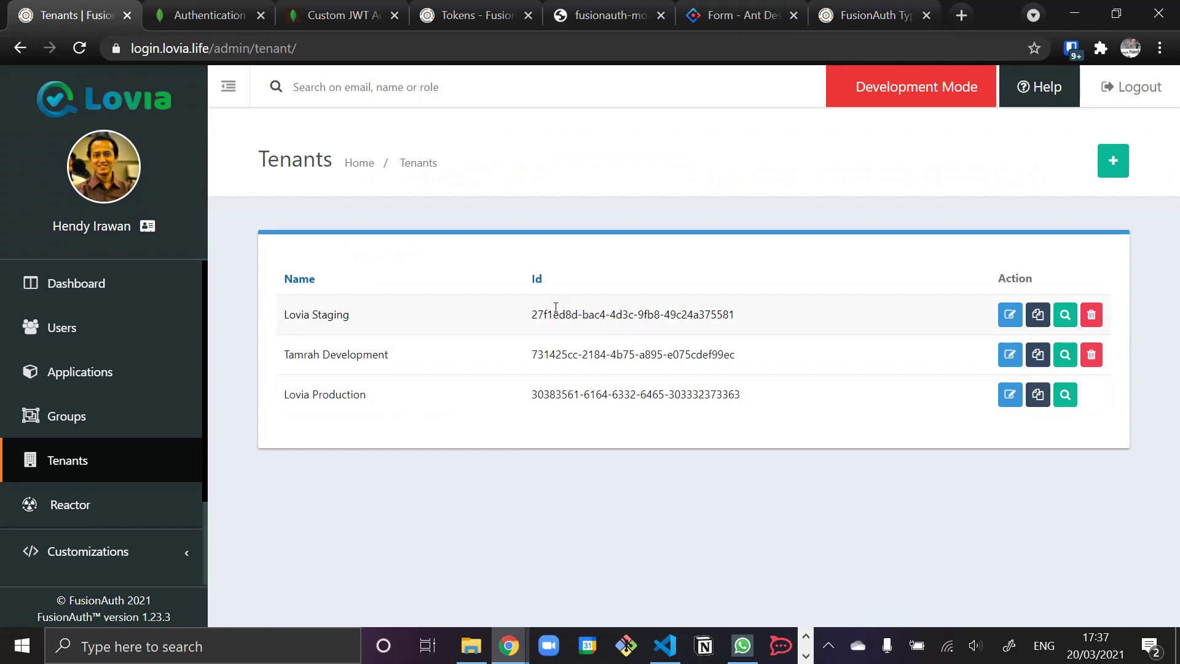
drag(556, 307, 684, 314)
key(ctrl+c)
key(alt+Tab)
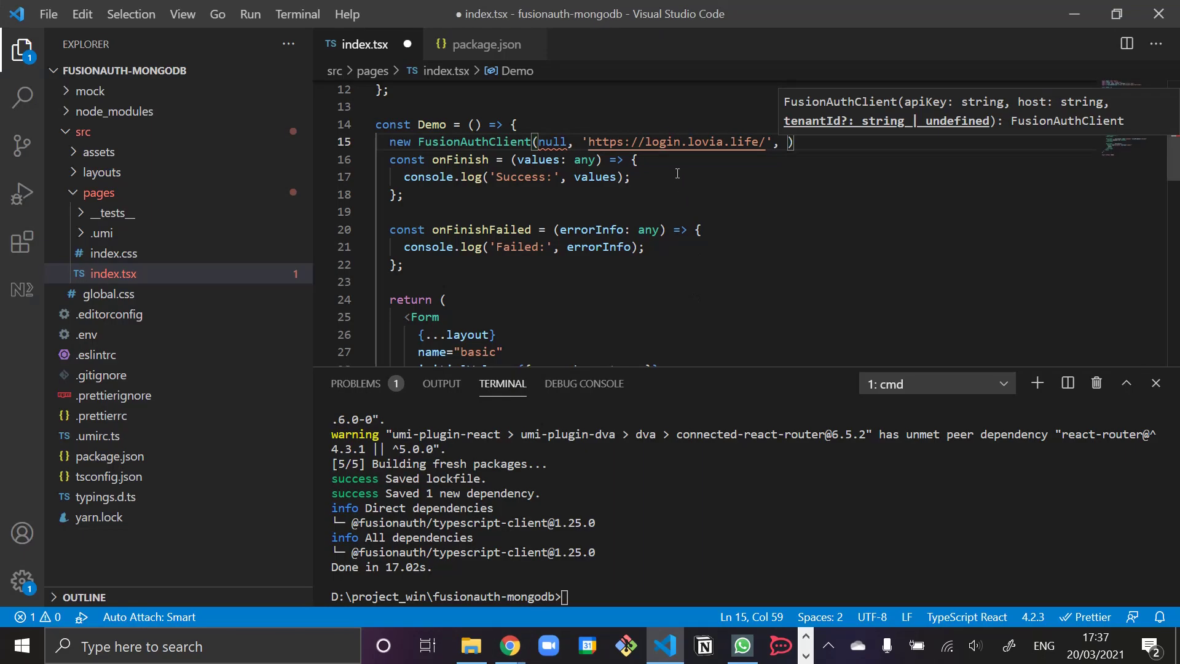
- Paste the tenant ID as the quoted third constructor argument and end the statement with a semicolon
text(')
key(ctrl+v)
key(End)
text(l)
key(BackSpace)
text(;)
- Change the first argument to null as any and assign the client to const faClient
key(ctrl+Left)
key(ctrl+Left)
key(ctrl+Left)
key(ctrl+Left)
key(ctrl+Left)
key(ctrl+Left)
key(ctrl+Left)
key(ctrl+Left)
key(ctrl+Left)
key(ctrl+Left)
key(ctrl+Left)
key(ctrl+shift+Left)
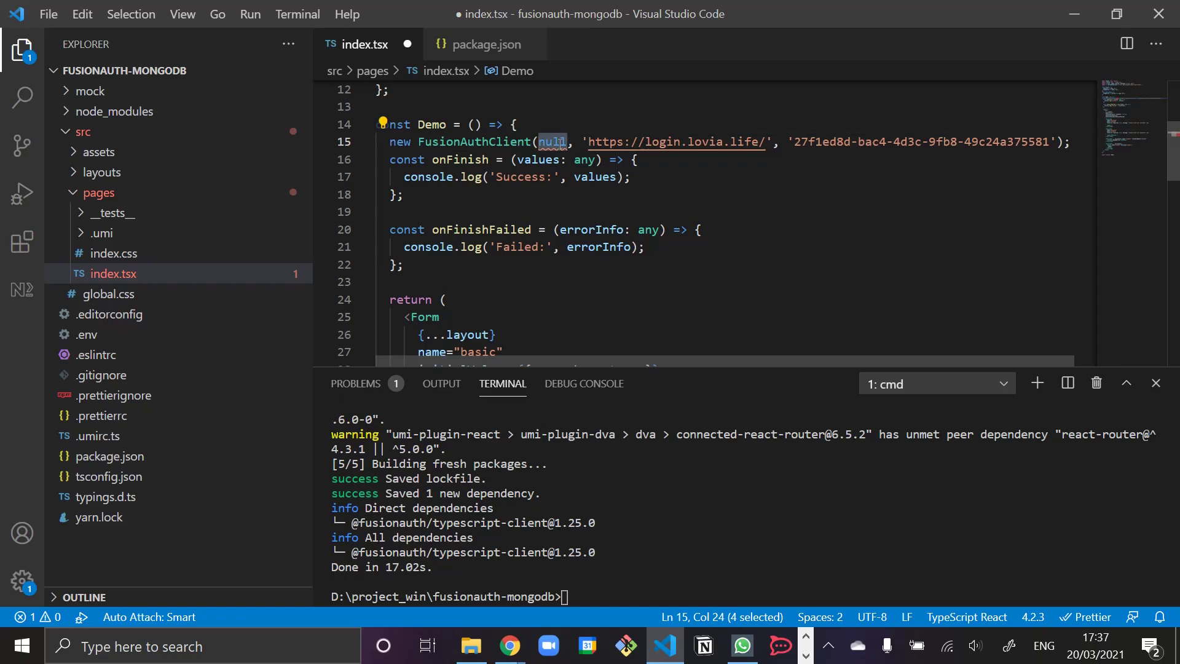
mouse_move(561, 142)
text('')
key(Home)
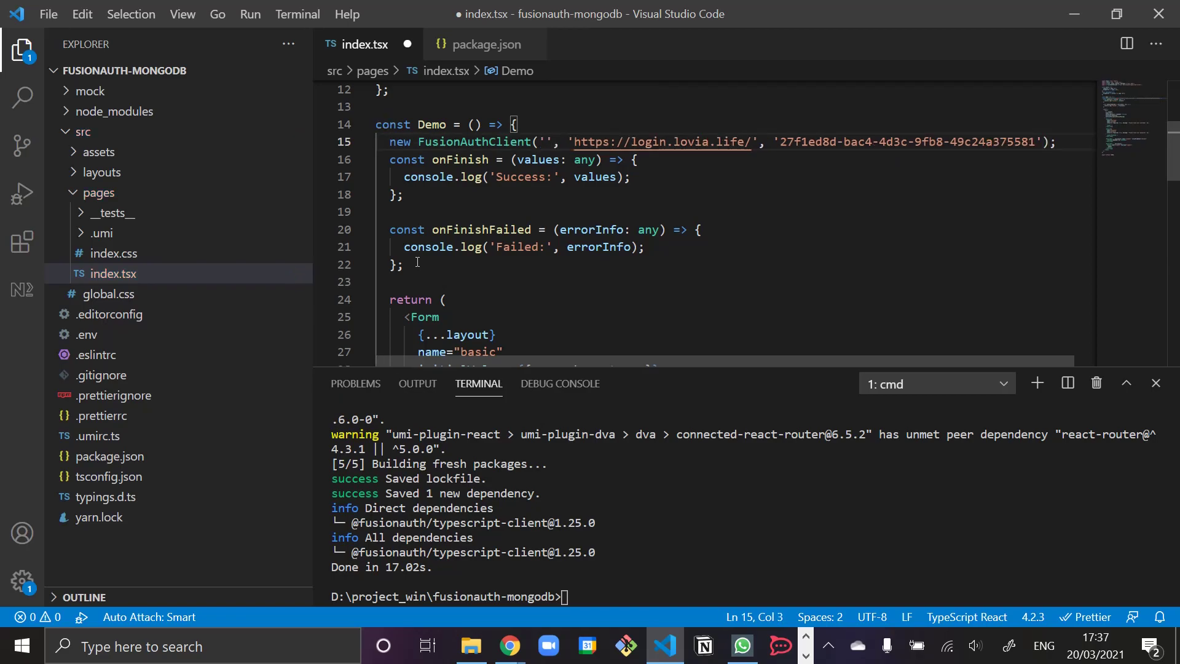
key(ctrl+Right)
key(ctrl+Right)
key(Delete)
key(Delete)
text(null as)
text( any)
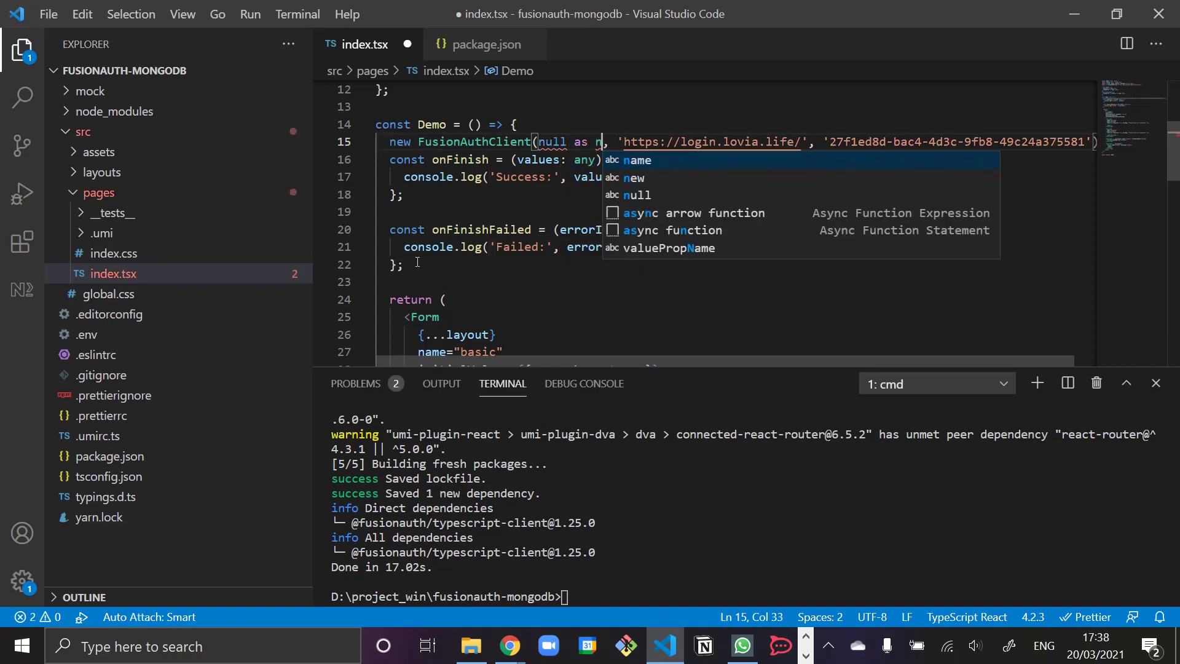
key(ctrl+Left)
key(ctrl+Left)
key(Home)
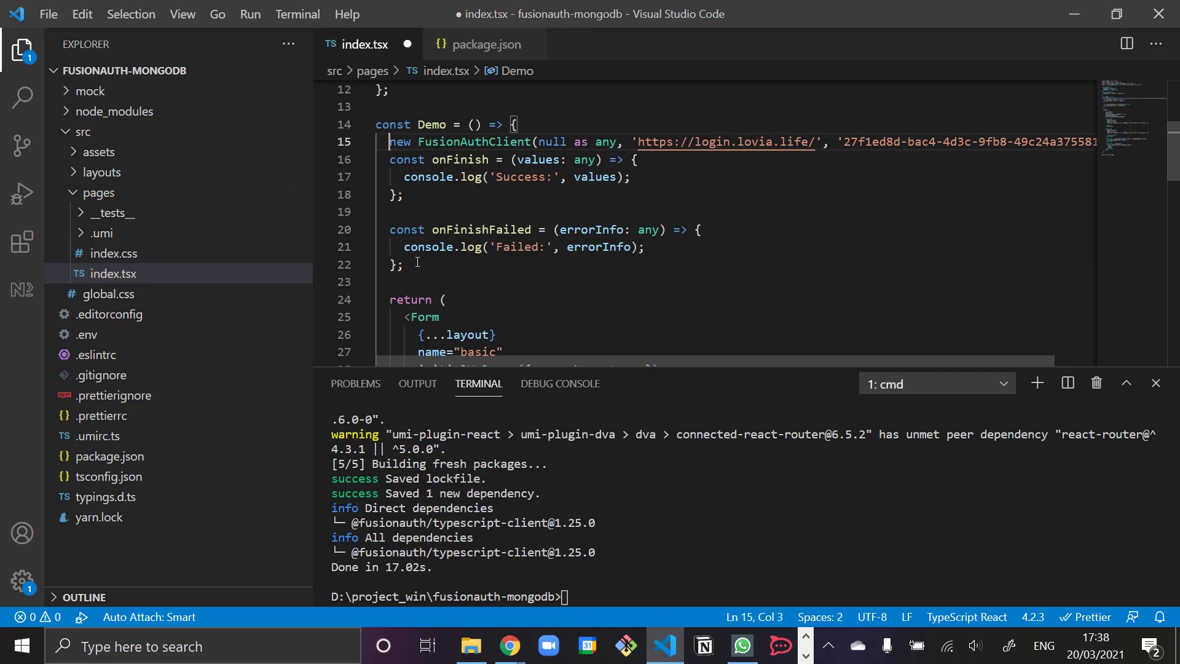
text(const faClient =)
key(ctrl+Right)
- Review the form markup, Submit button and onFinish logging code
key(Down)
key(Down)
key(Down)
key(Down)
key(Down)
key(Down)
key(Down)
key(Down)
key(Down)
key(Down)
key(Down)
key(Down)
key(Down)
key(Down)
key(Down)
key(Down)
key(Down)
key(Down)
key(Down)
key(Down)
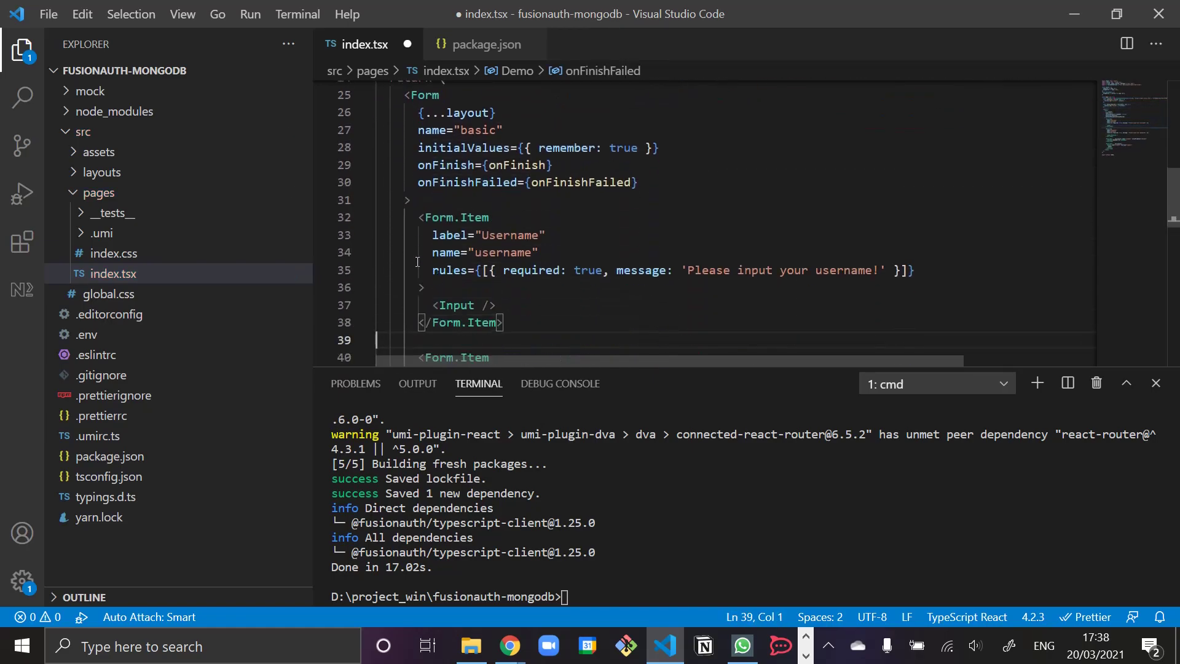
key(Down)
key(Down)
key(Down)
key(Down)
key(Down)
key(Down)
key(Down)
key(Down)
key(Down)
key(Down)
key(Down)
key(Down)
key(Down)
key(Down)
key(Down)
scroll(417, 262, down, 2)
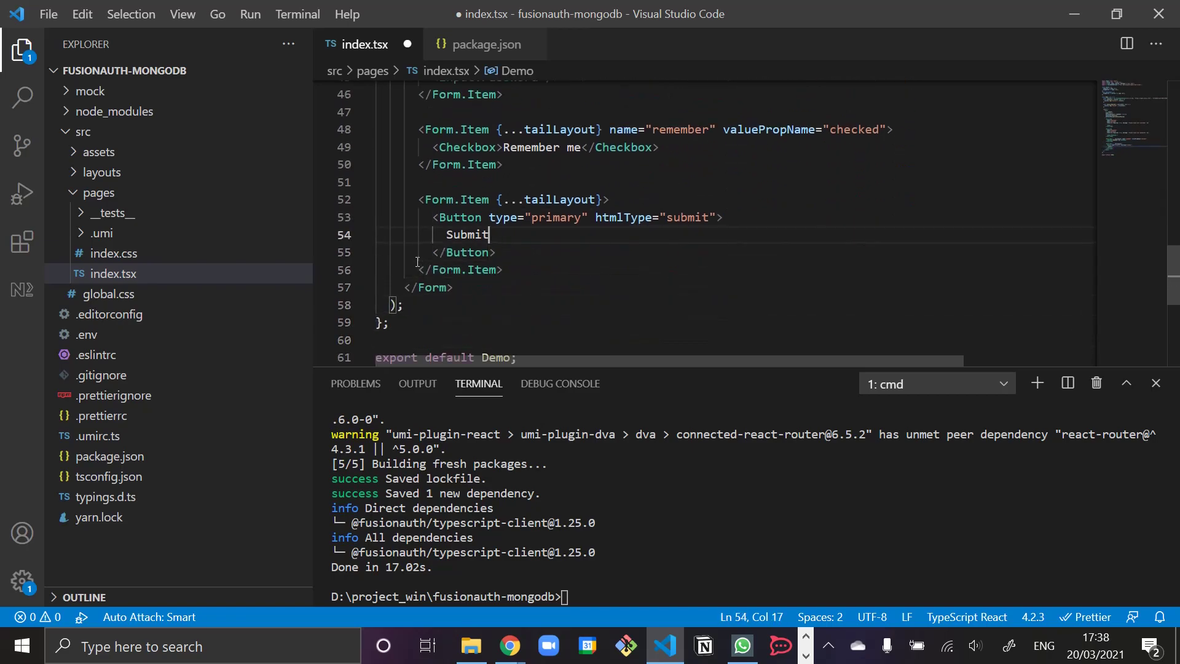
key(Up)
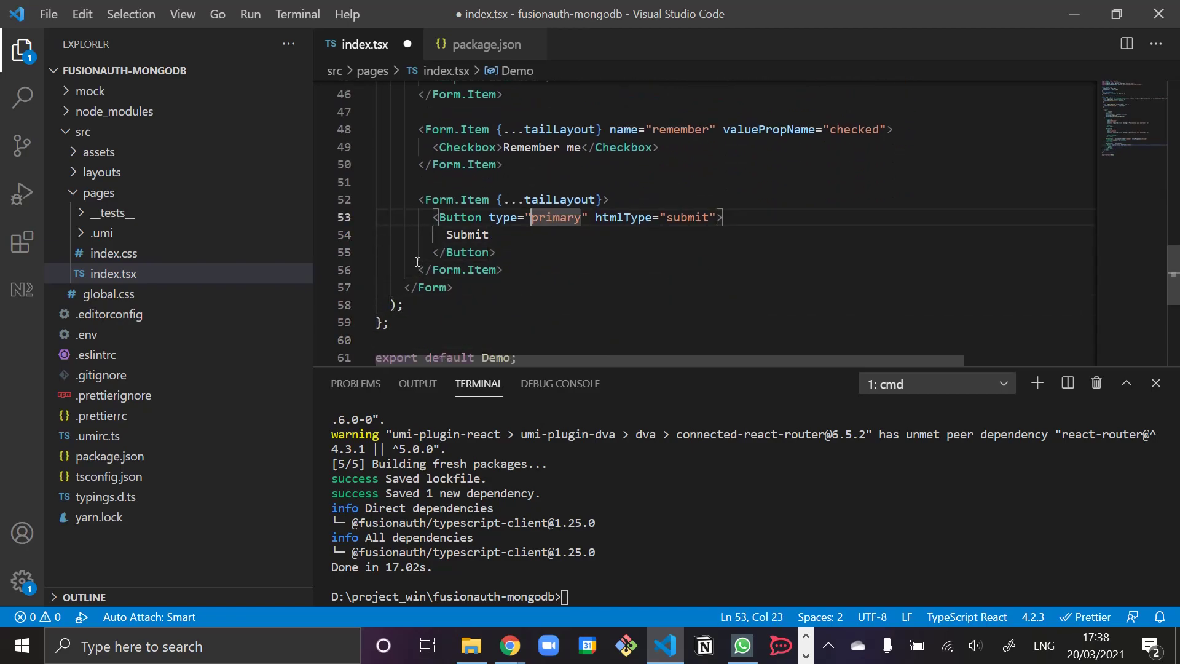
scroll(720, 300, up, 10)
click(538, 304)
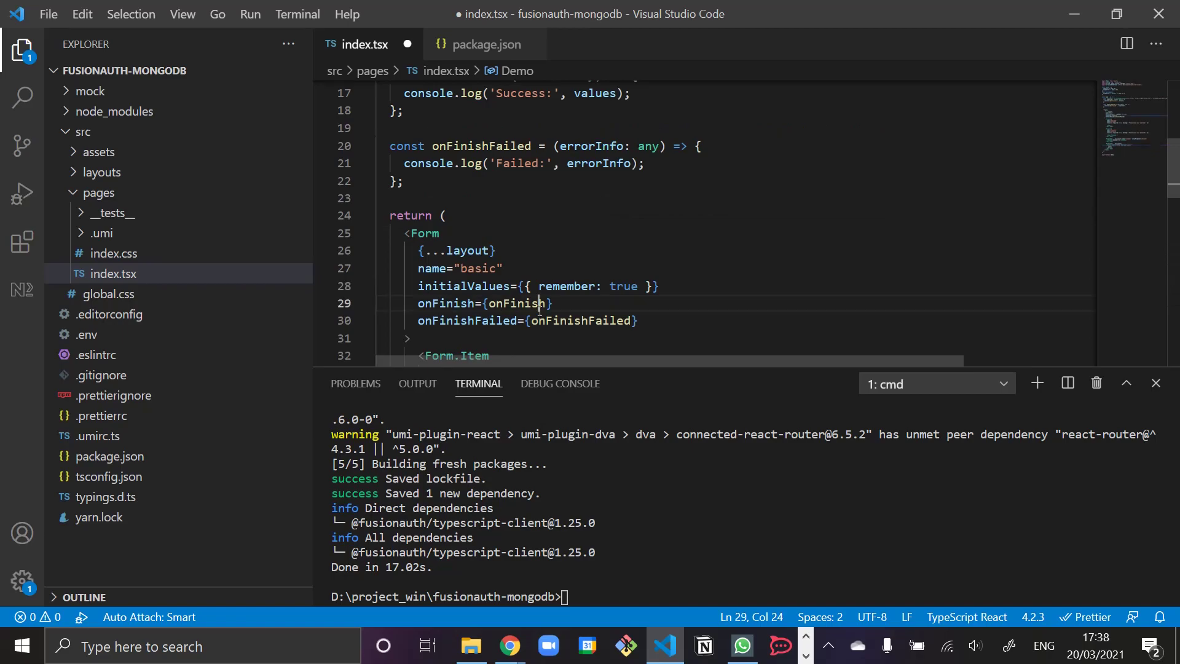
scroll(487, 280, up, 3)
click(588, 231)
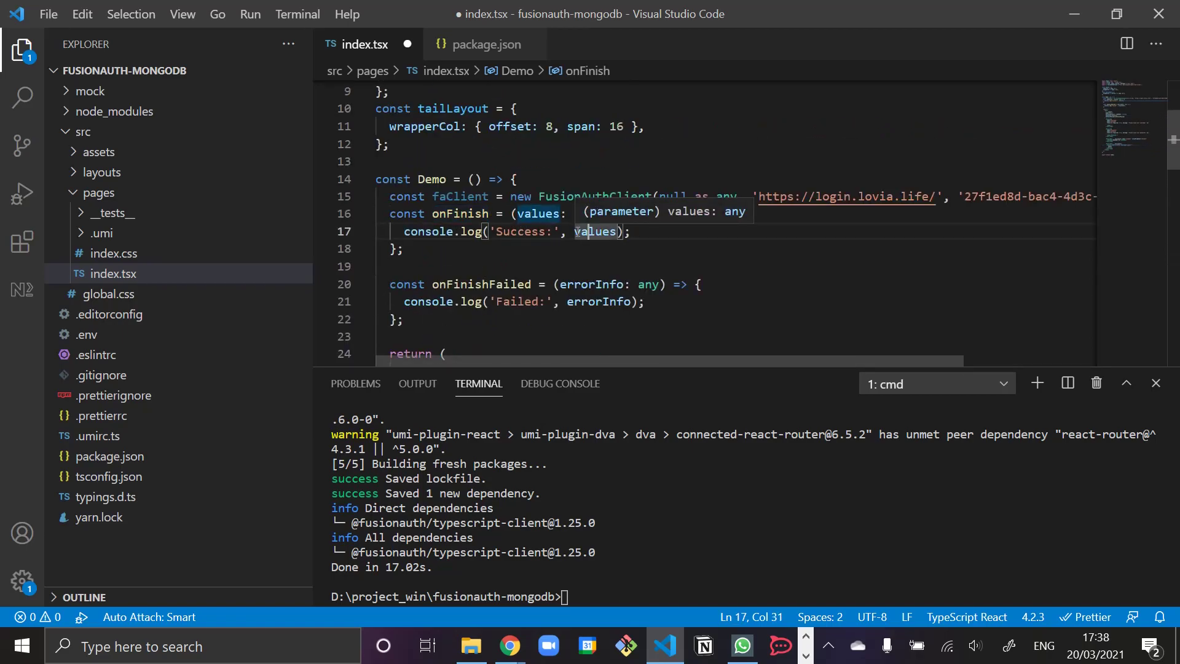
key(alt+Tab)
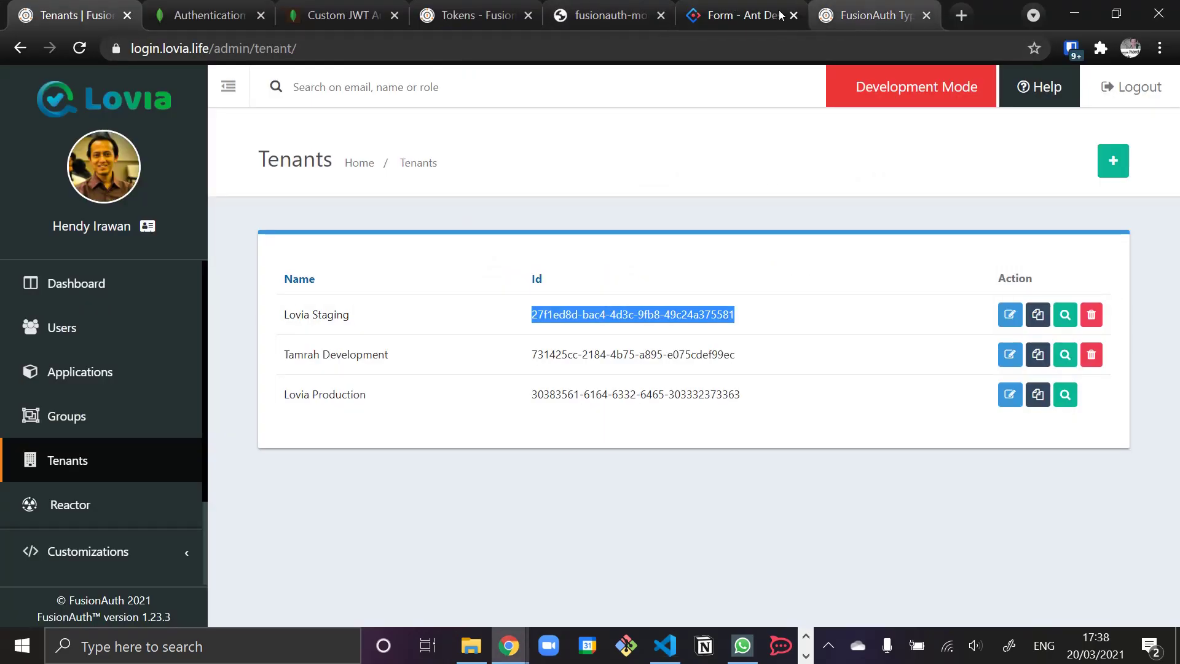
- Submit the localhost:8000 login form with test credentials and expand the console's Success object
click(579, 17)
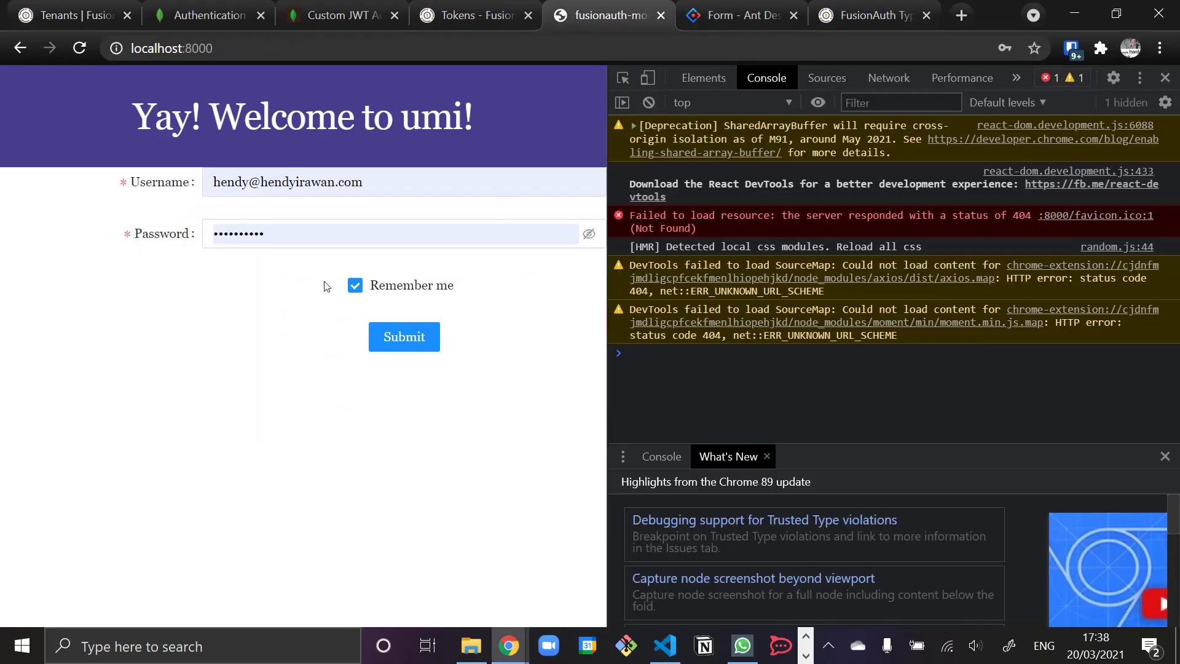
click(159, 181)
text(xxxxxxxx)
click(193, 238)
text(yyyyyy)
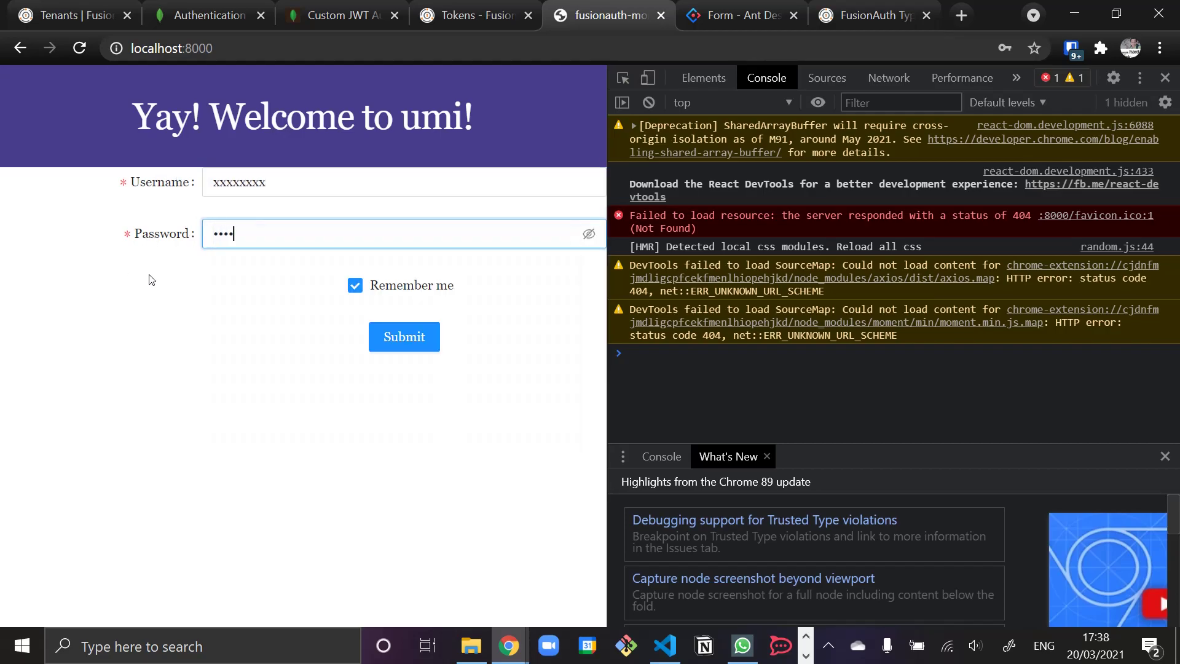
click(429, 337)
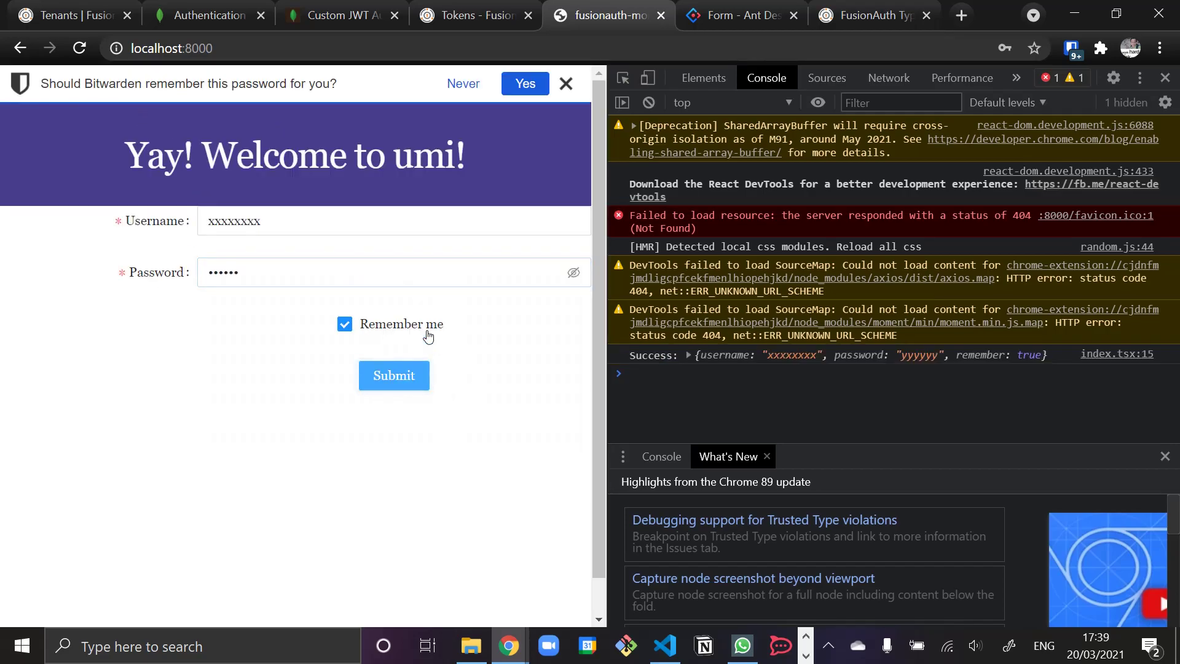
click(689, 355)
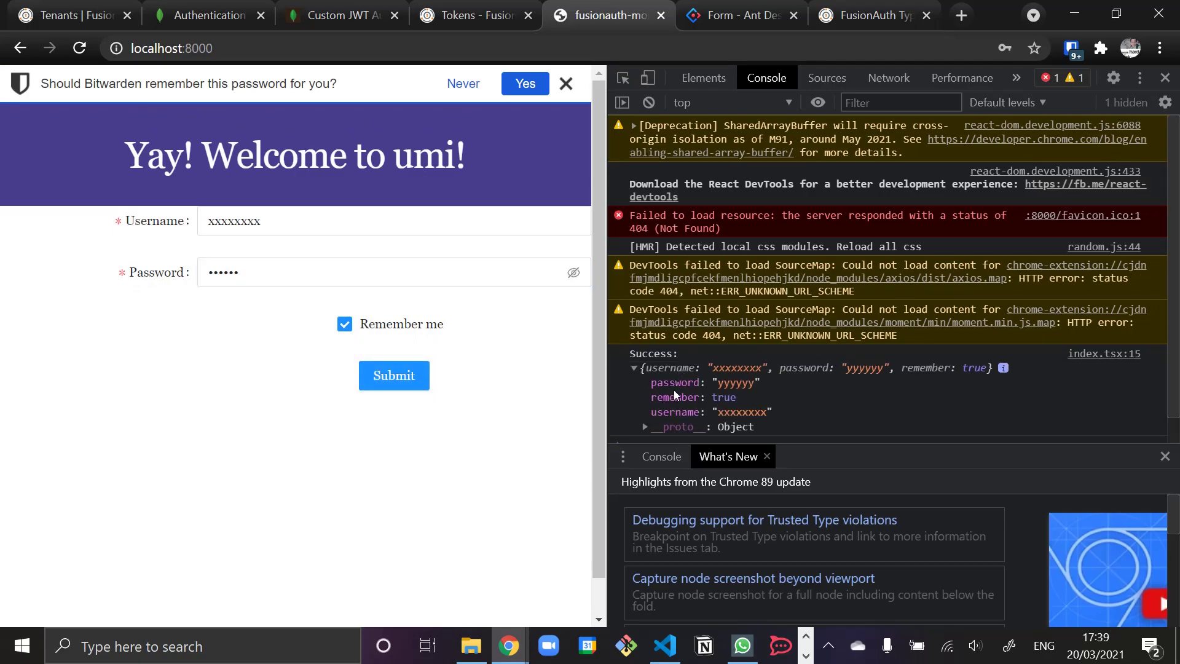
- Relabel the Username field as Email and change its validation message to say email
key(alt+Tab)
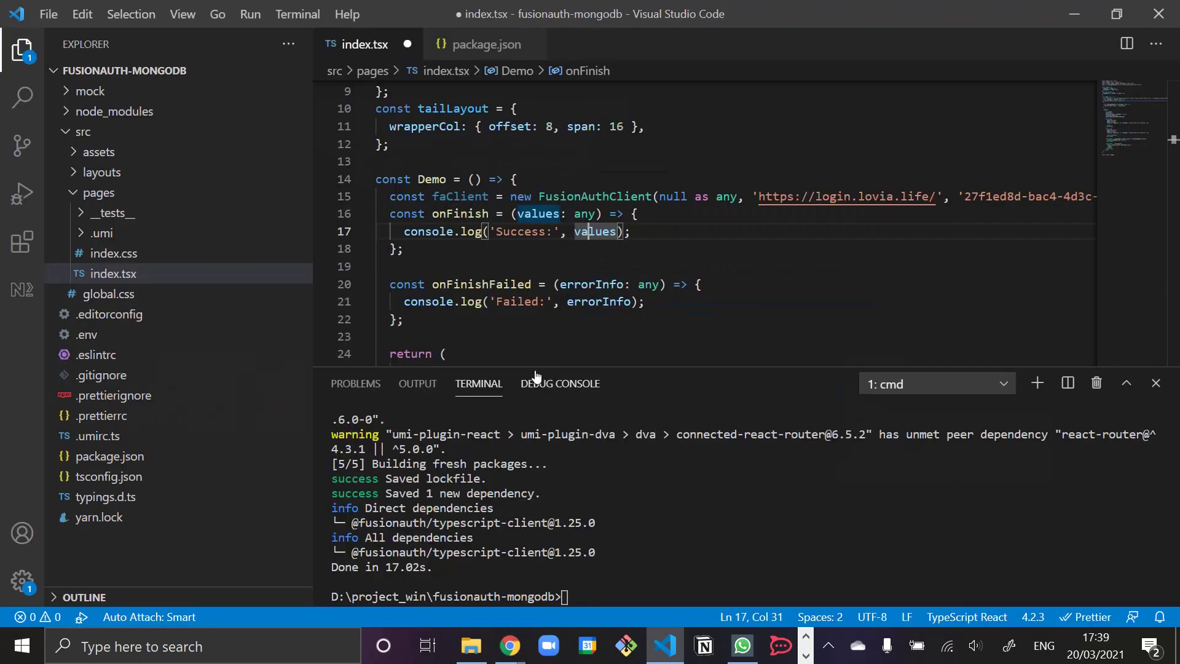
click(553, 219)
scroll(689, 344, down, 5)
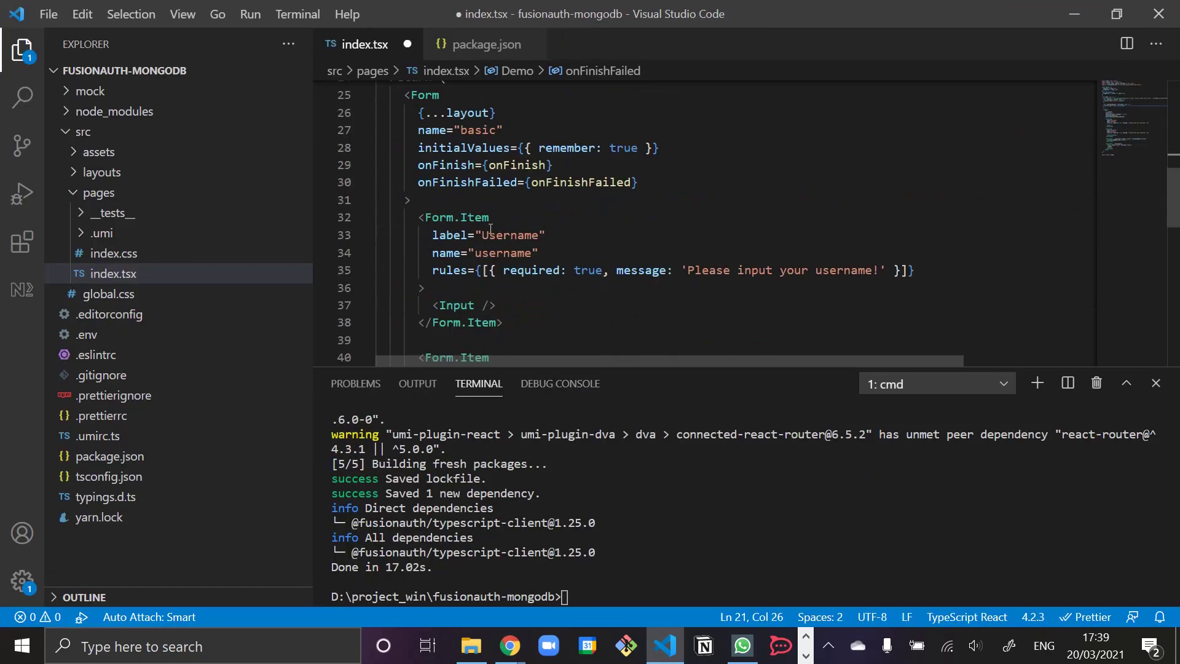
double_click(508, 254)
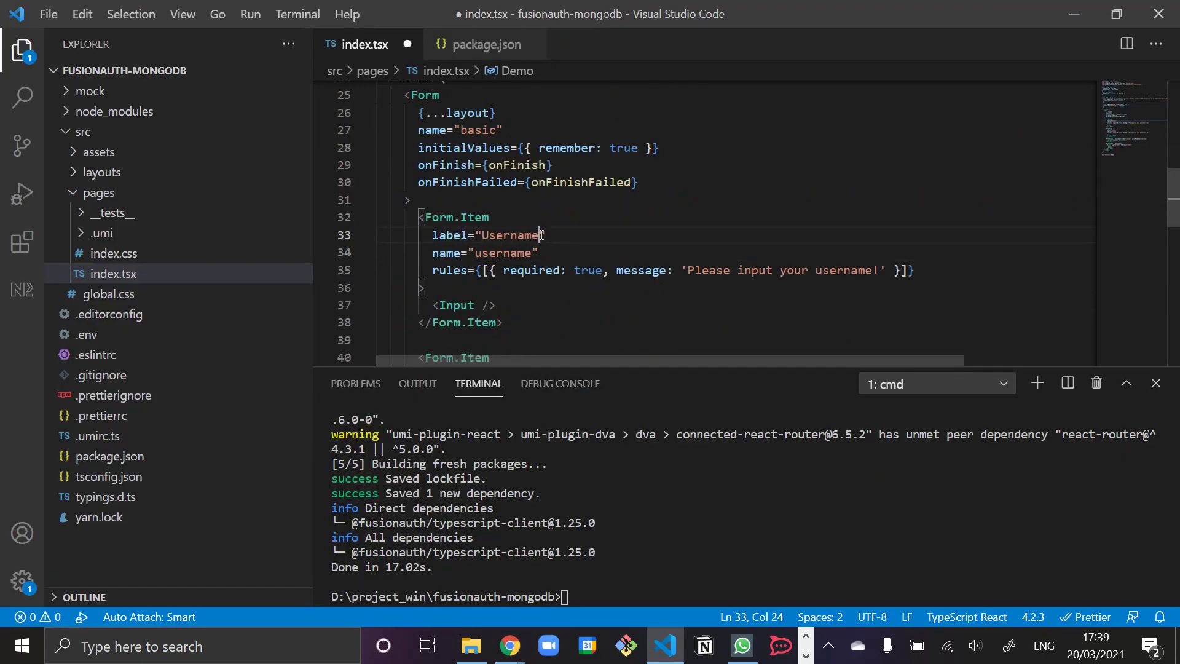
double_click(530, 235)
text(Email)
key(Down)
key(Down)
key(Right)
key(Right)
key(Right)
key(Right)
key(Right)
key(Right)
key(Right)
key(ctrl+Right)
key(ctrl+Right)
key(ctrl+Right)
key(ctrl+Right)
key(ctrl+shift+Left)
text(email)
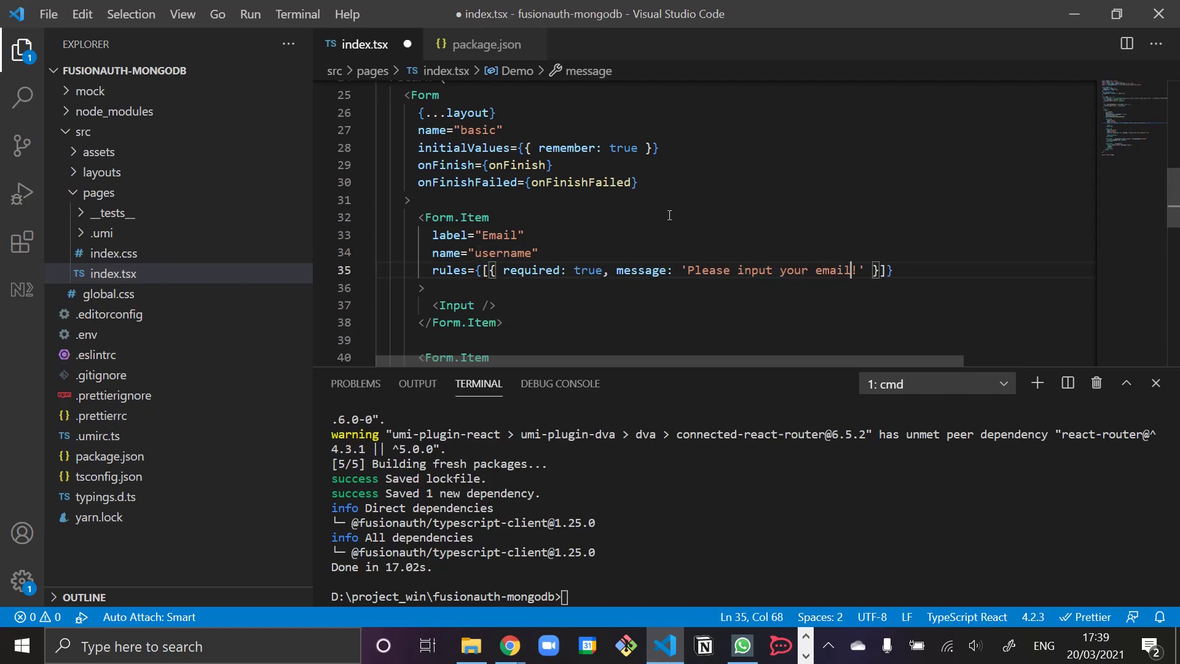
- Select the Email field's name, then the word 'Success' in the onFinish log for replacement
scroll(669, 215, down, 1)
double_click(495, 181)
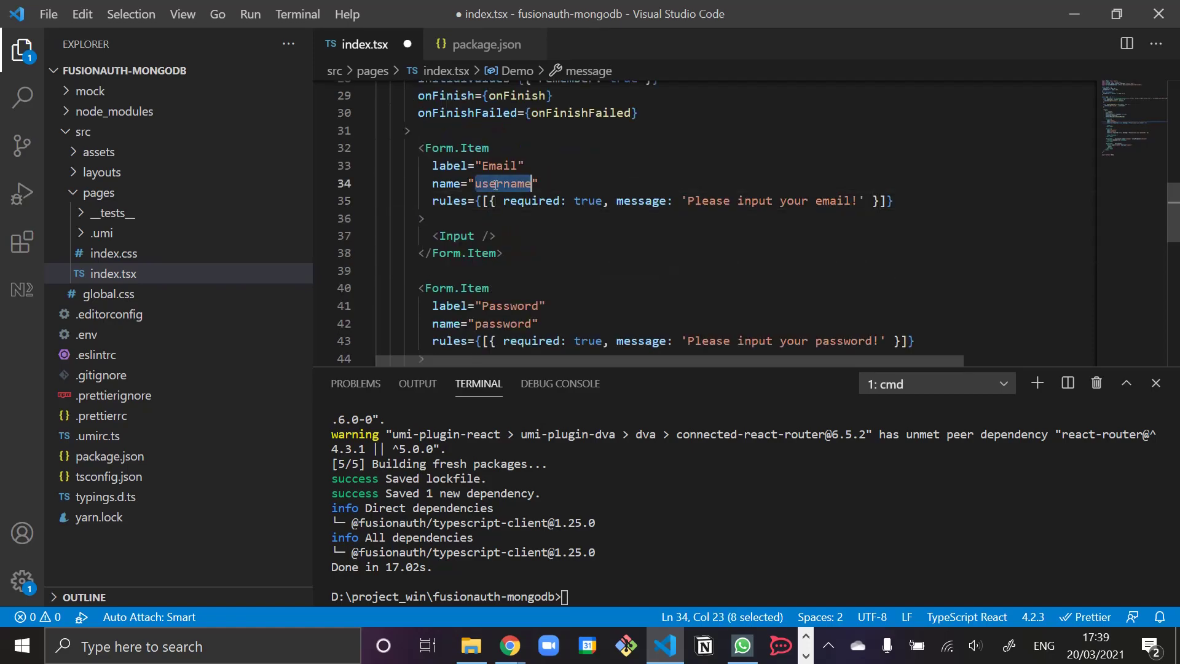
text(email)
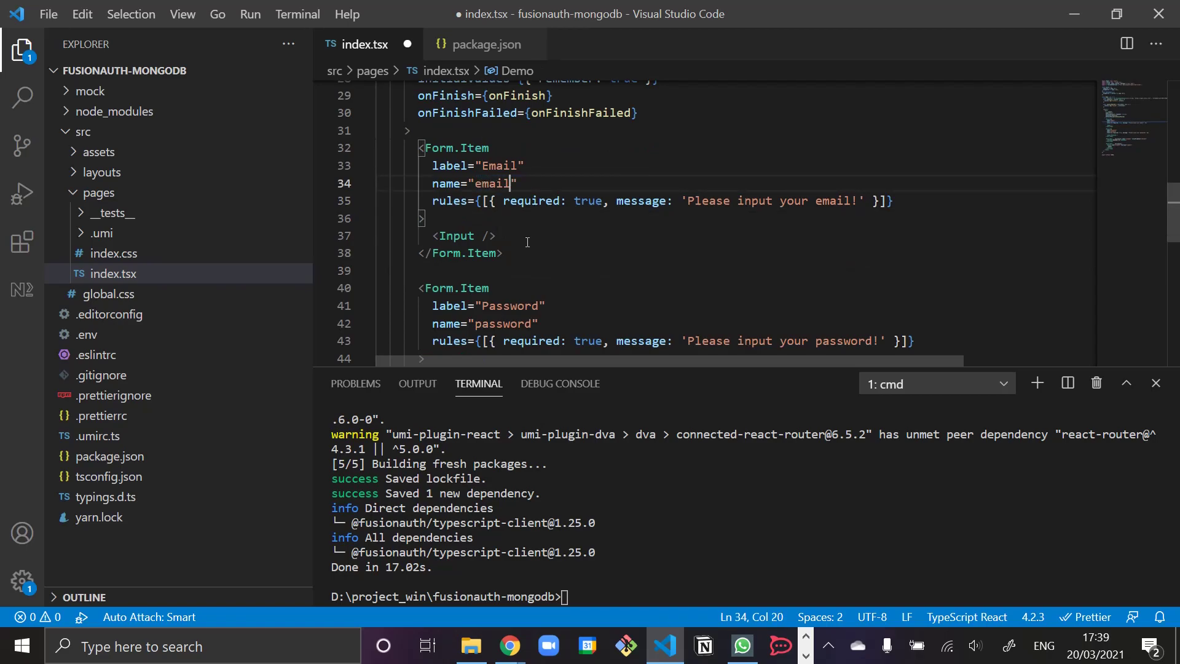
scroll(527, 242, up, 6)
click(634, 229)
double_click(519, 231)
- Log 'Trying to sign in' and call faClient.login with loginId values.email and password values.password
text(Trying to sign in)
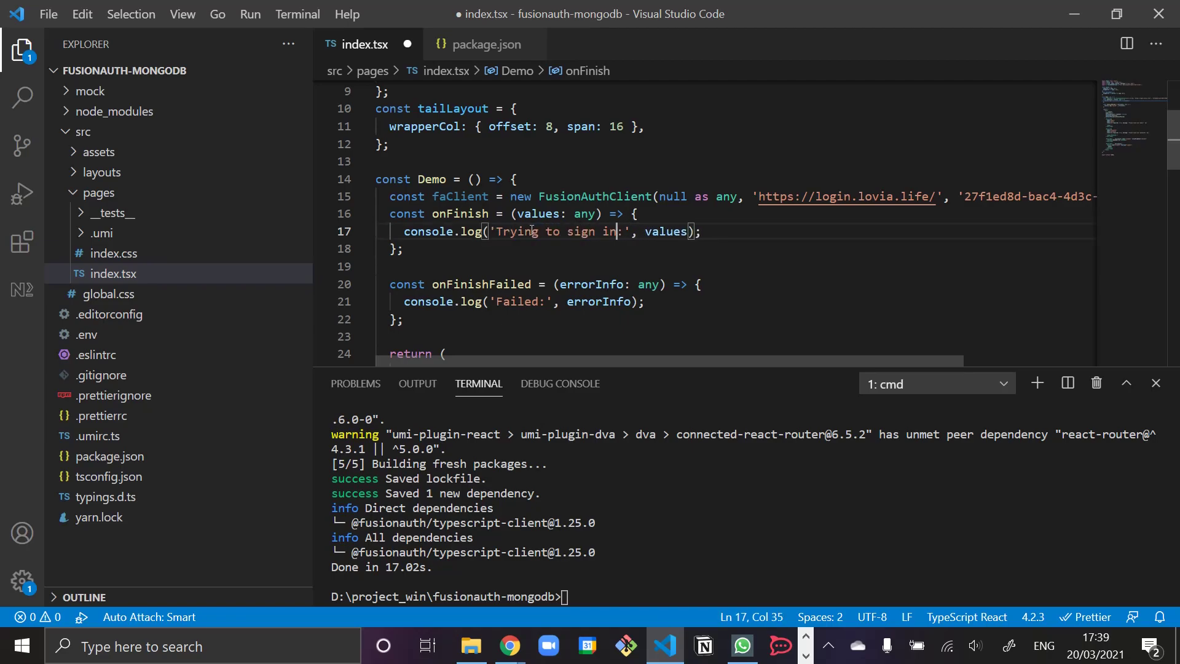
key(End)
key(Return)
text(faClient.)
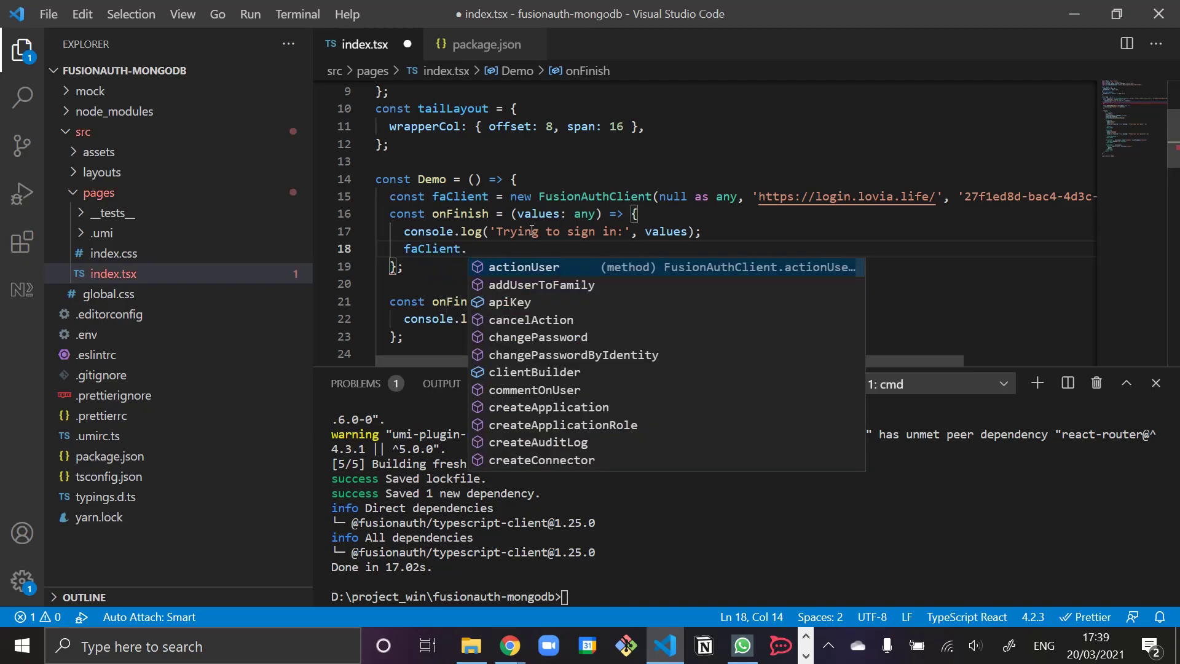
text(log)
key(Return)
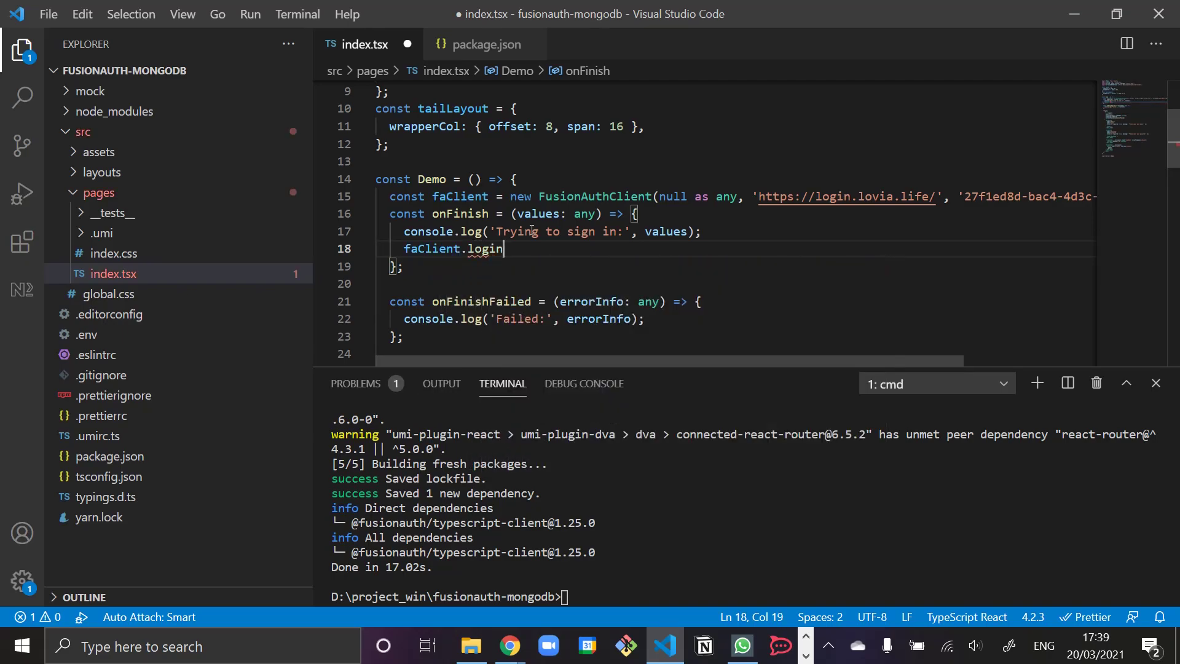
text(({)
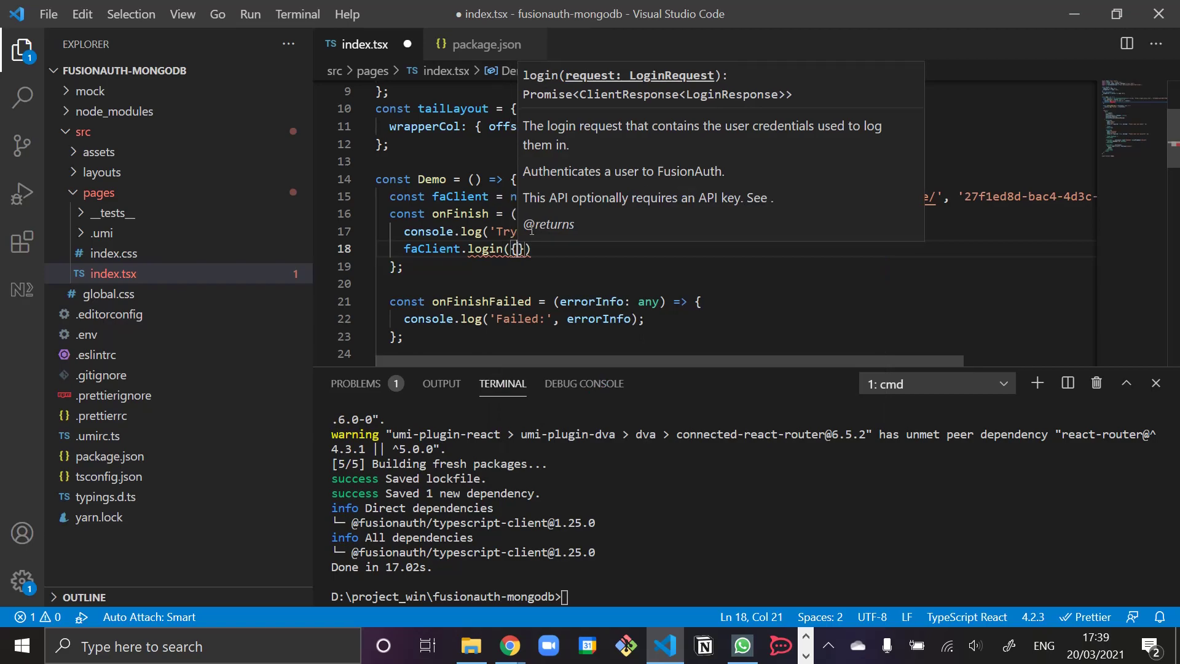
key(Down)
key(Down)
key(Down)
key(Down)
key(Down)
key(Down)
key(Down)
key(Down)
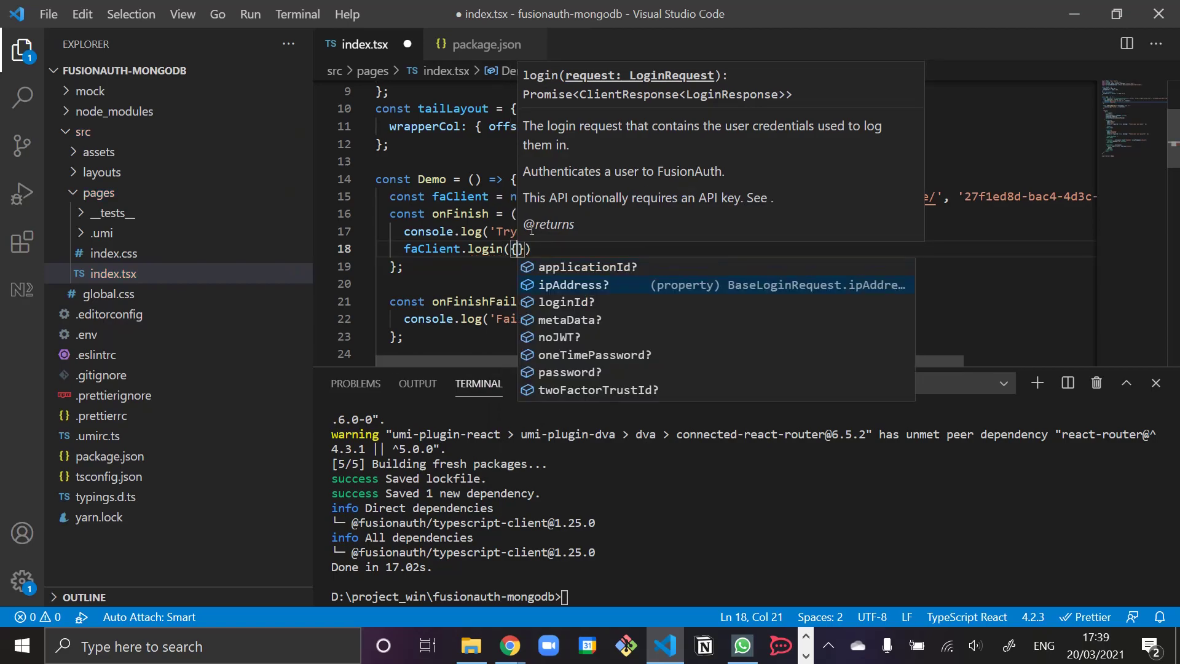
key(Down)
key(Down)
key(Return)
text(: values.email)
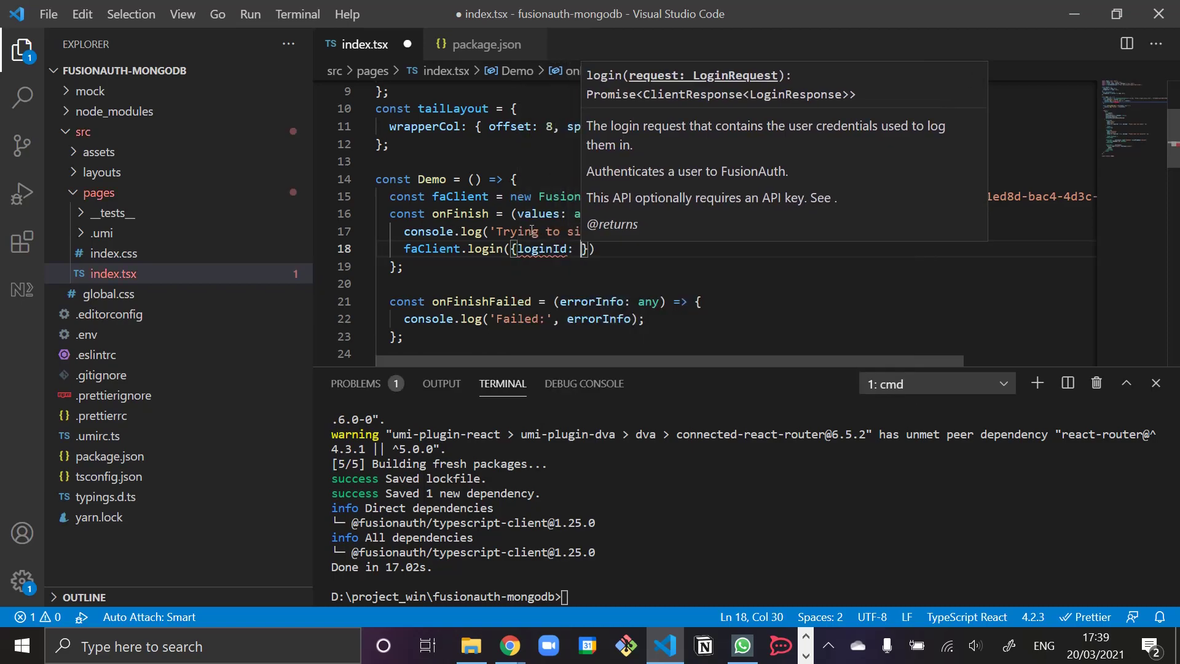
text(, password)
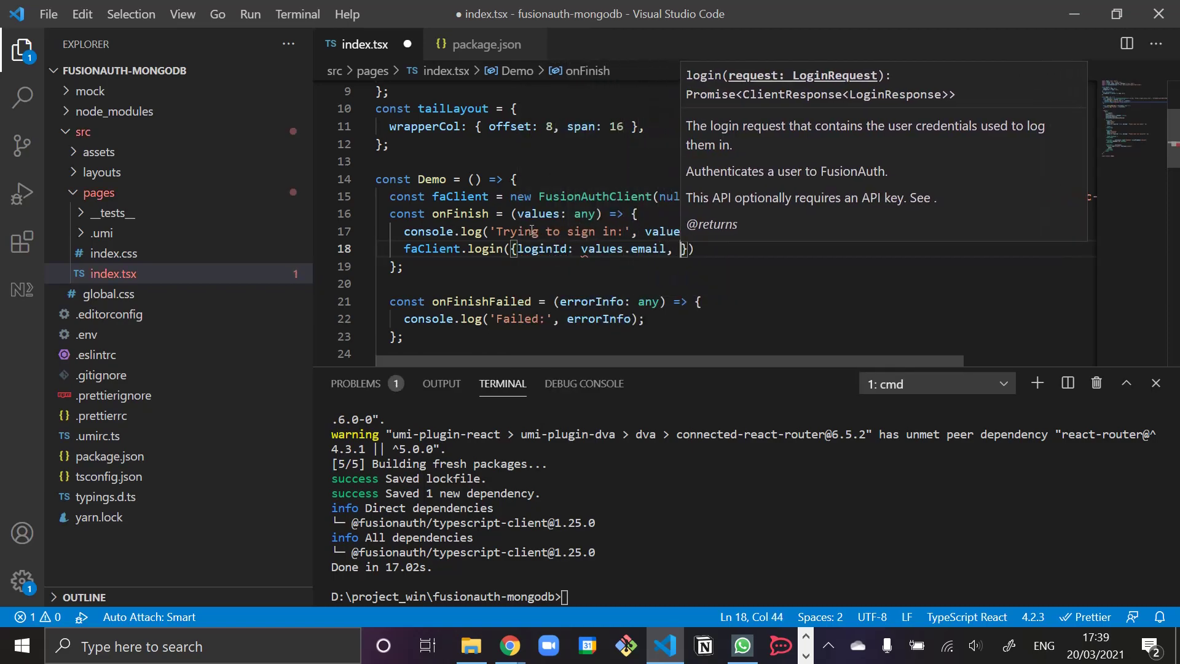
text(: values.pas)
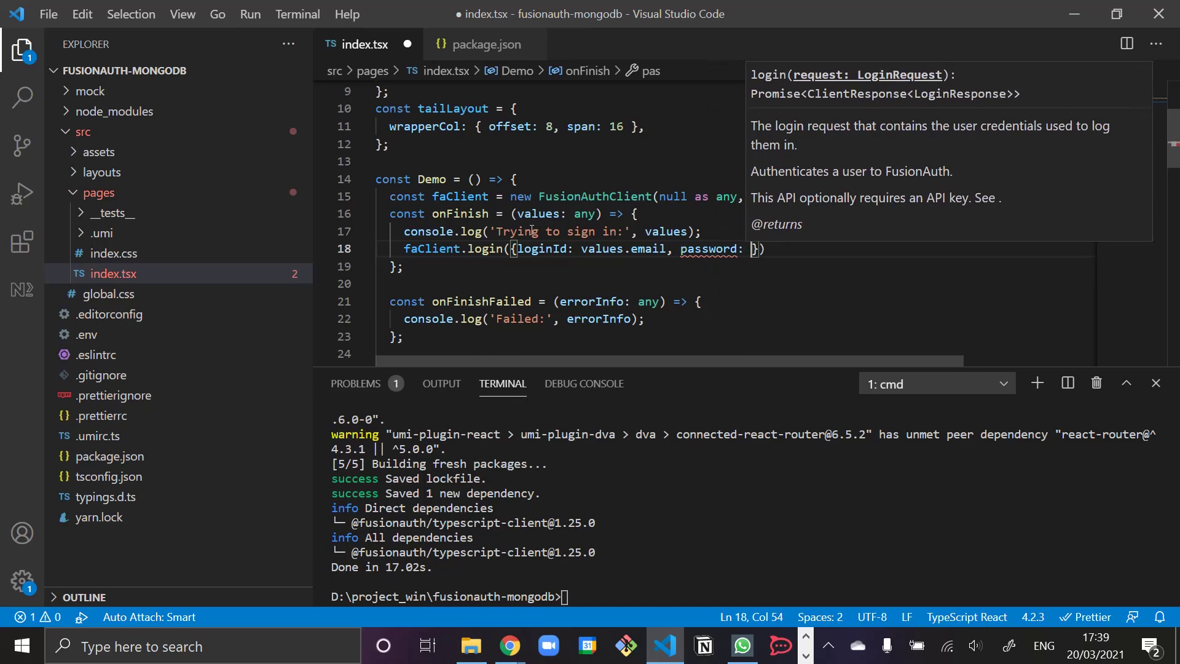
text(sword)
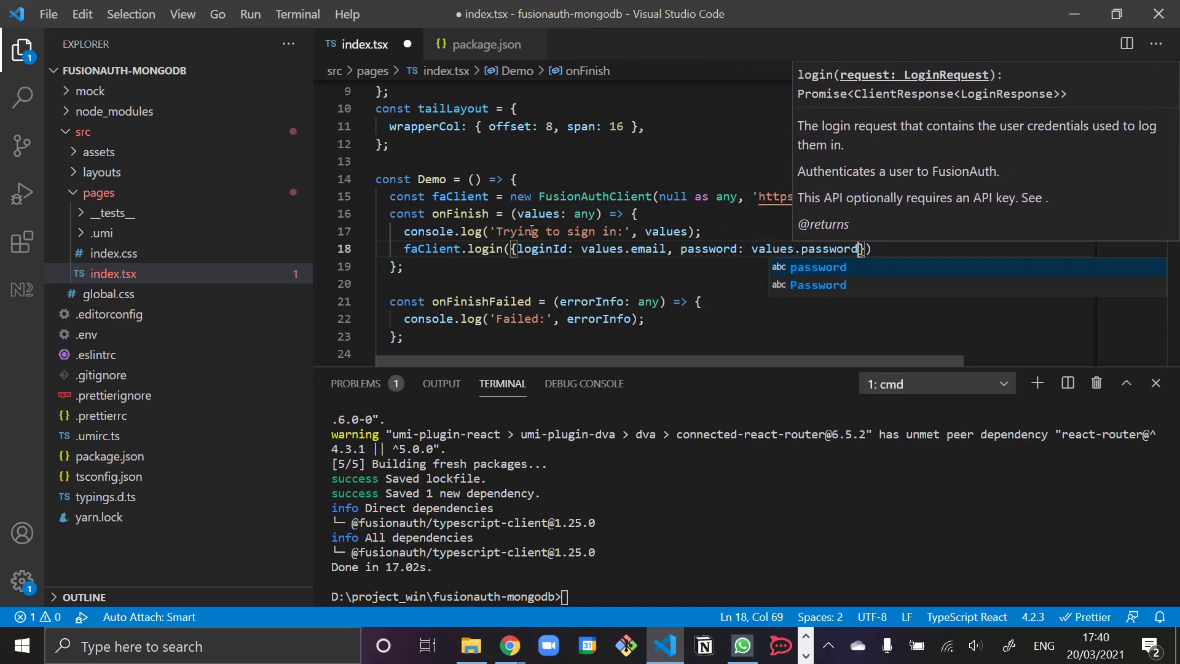
key(End)
text(;)
- Prefix the faClient.login call with await
key(Home)
key(Home)
key(Right)
key(Right)
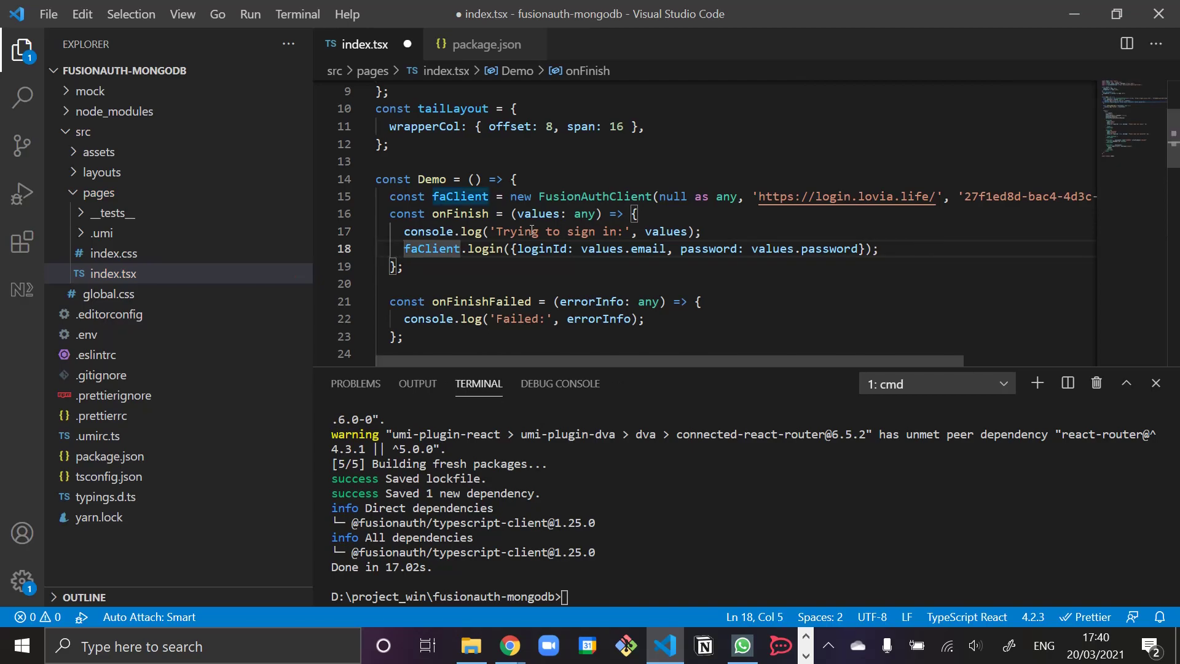
text(await)
key(ctrl+Right)
- Make onFinish async and store the login result in const resp
key(Up)
key(Up)
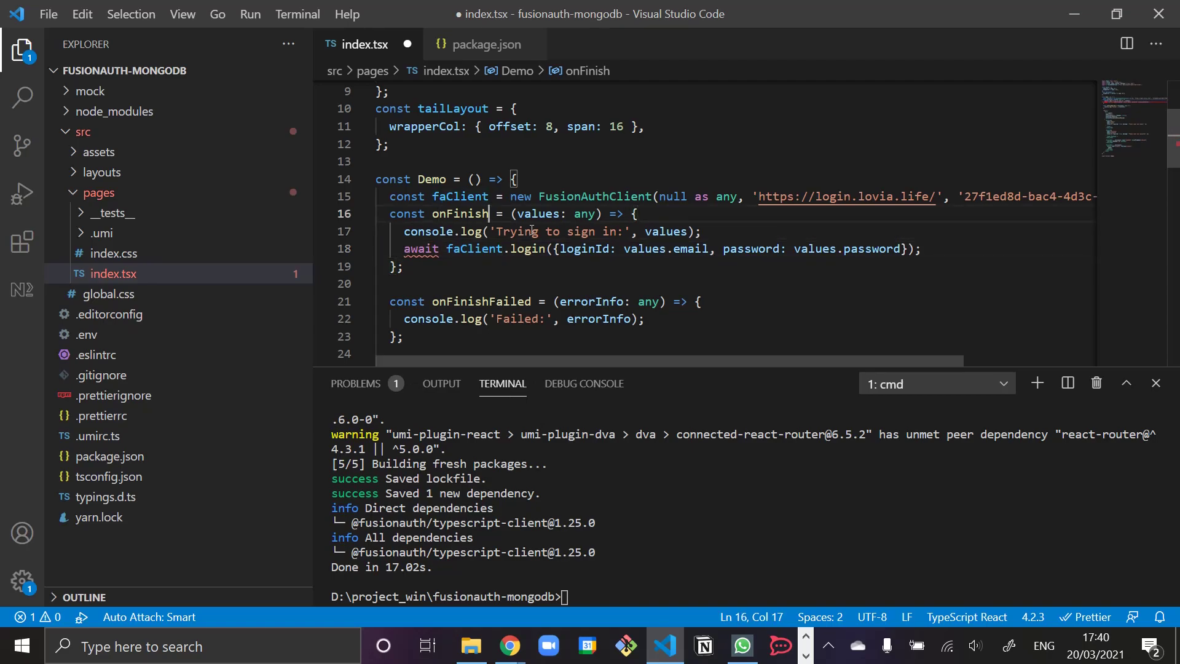
text(async)
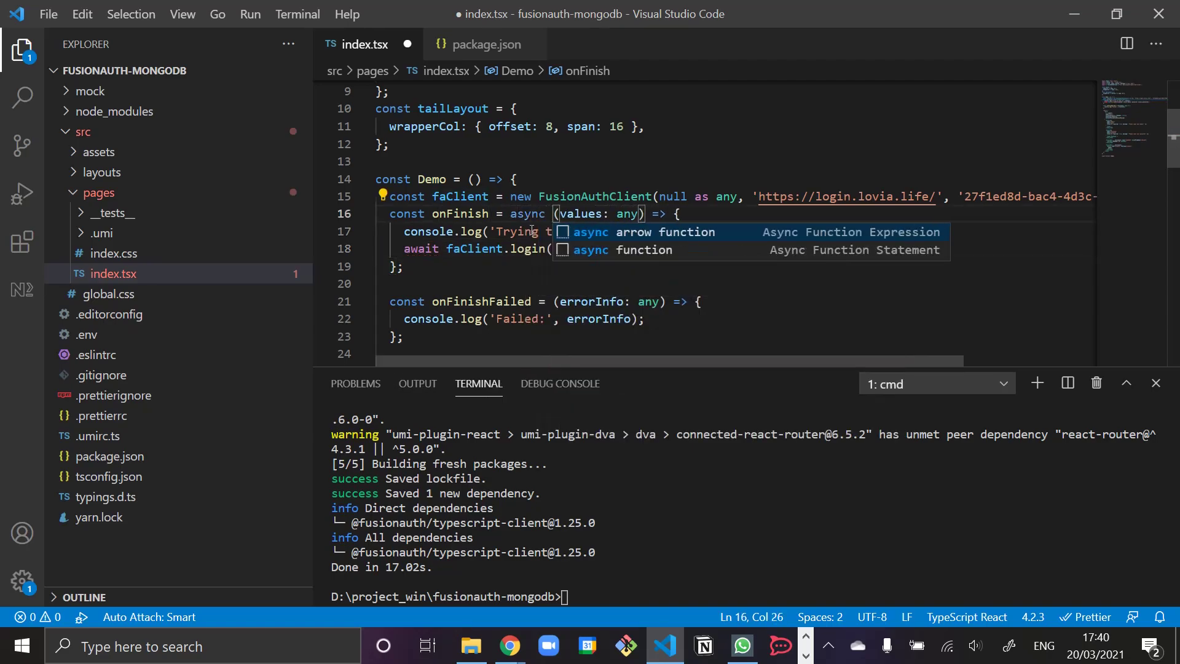
key(Left)
key(Left)
key(Left)
key(Left)
key(Left)
key(Left)
key(Left)
key(Left)
key(Left)
key(Left)
key(Down)
key(Down)
key(Left)
key(Left)
key(Left)
key(Left)
key(Left)
key(Left)
key(Left)
key(Left)
key(Left)
key(Left)
key(Left)
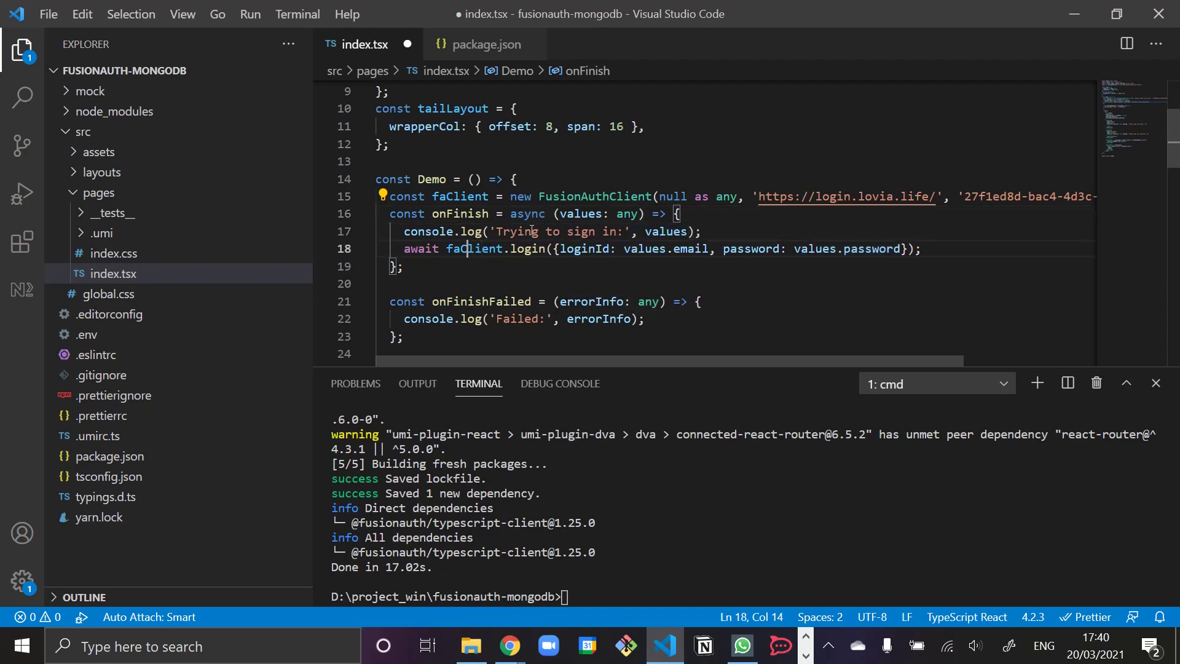
text(const re)
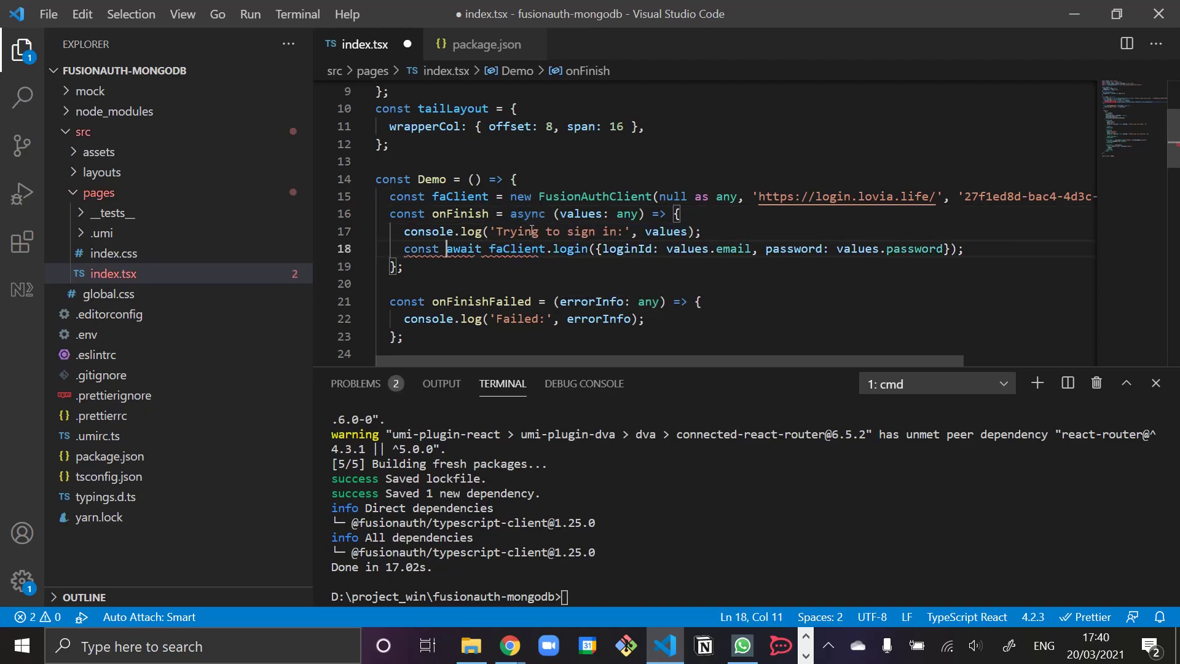
text(sp =)
- Add a line below the login call referencing resp.response
key(Down)
key(Up)
key(End)
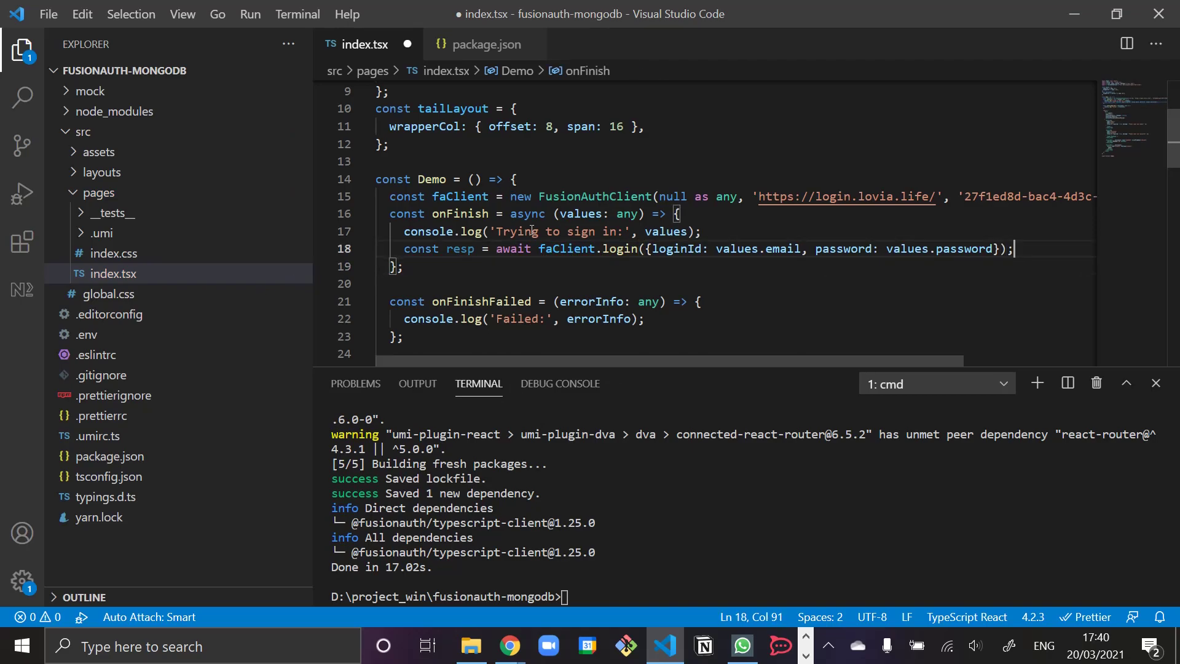
key(Return)
text(resp.)
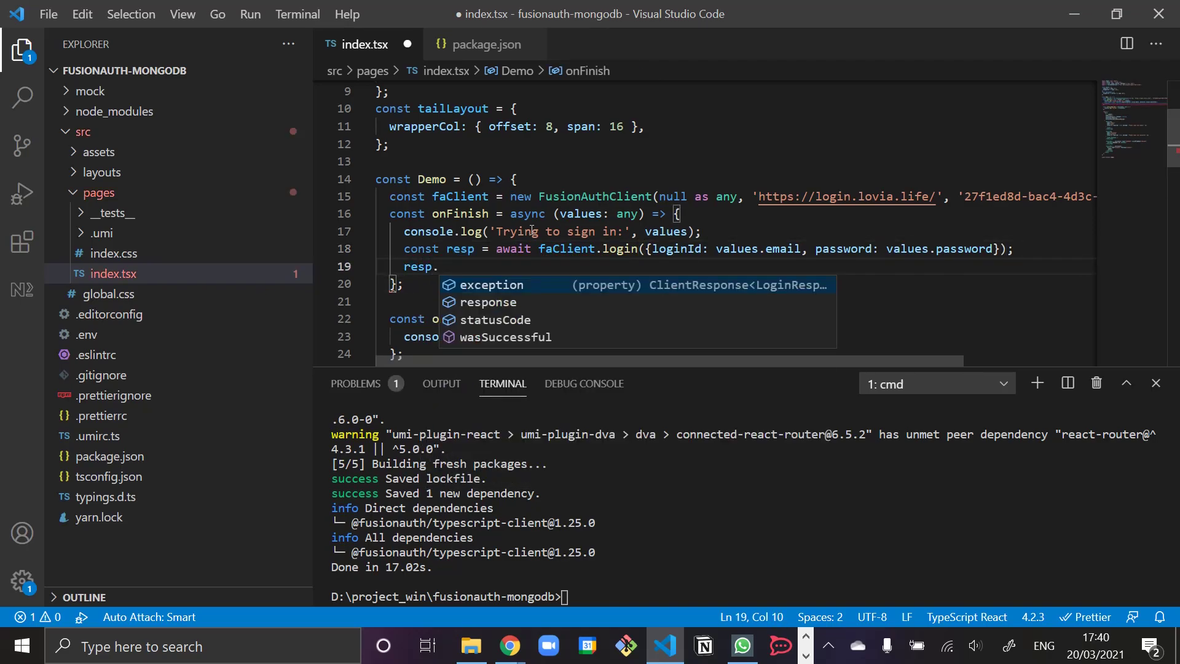
key(Tab)
text(.)
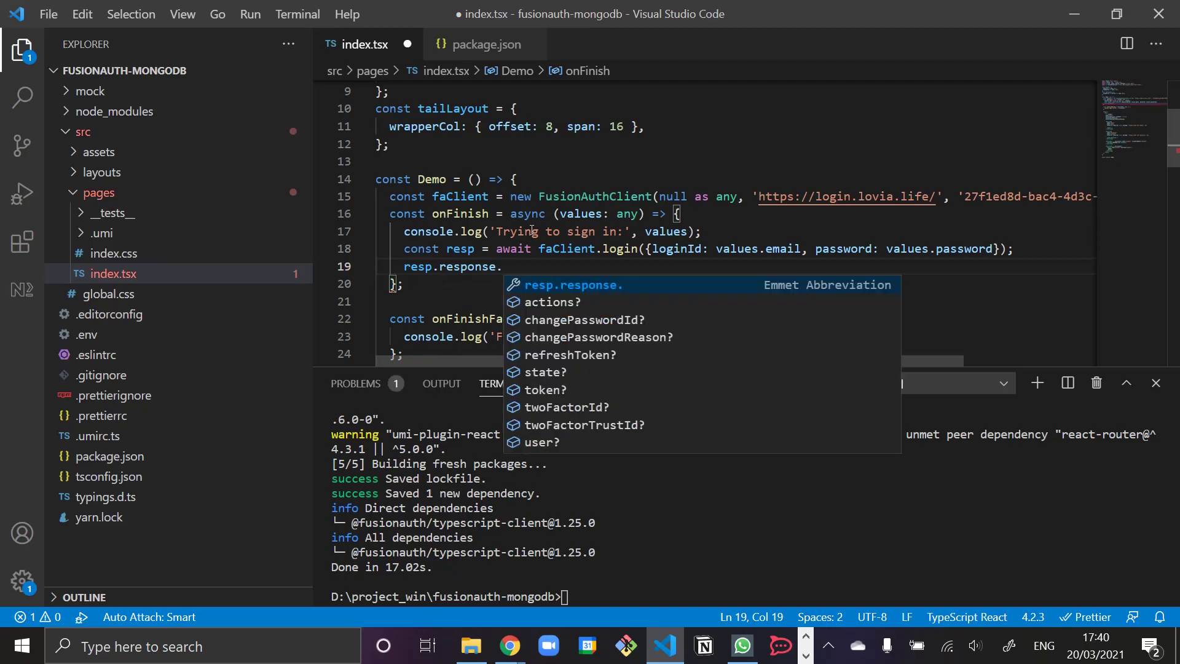
key(Down)
key(Down)
key(Down)
key(Down)
key(Down)
key(Down)
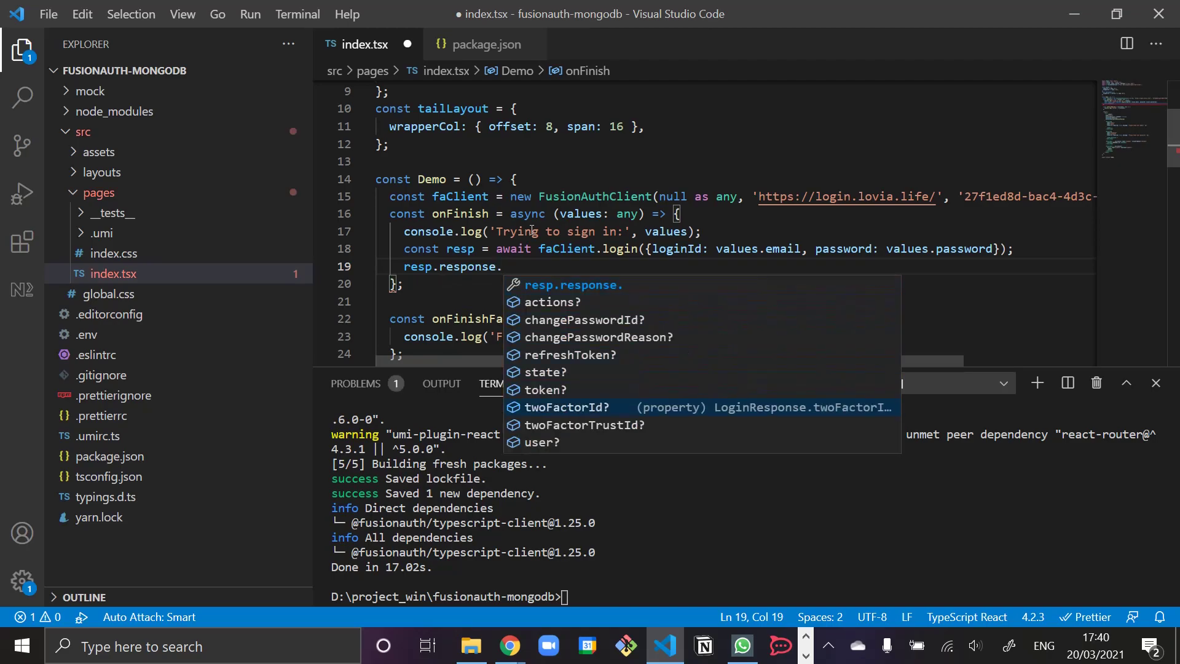
key(Down)
key(Down)
key(Up)
key(Up)
key(Down)
key(Down)
key(Down)
key(Down)
key(Up)
key(Up)
key(Up)
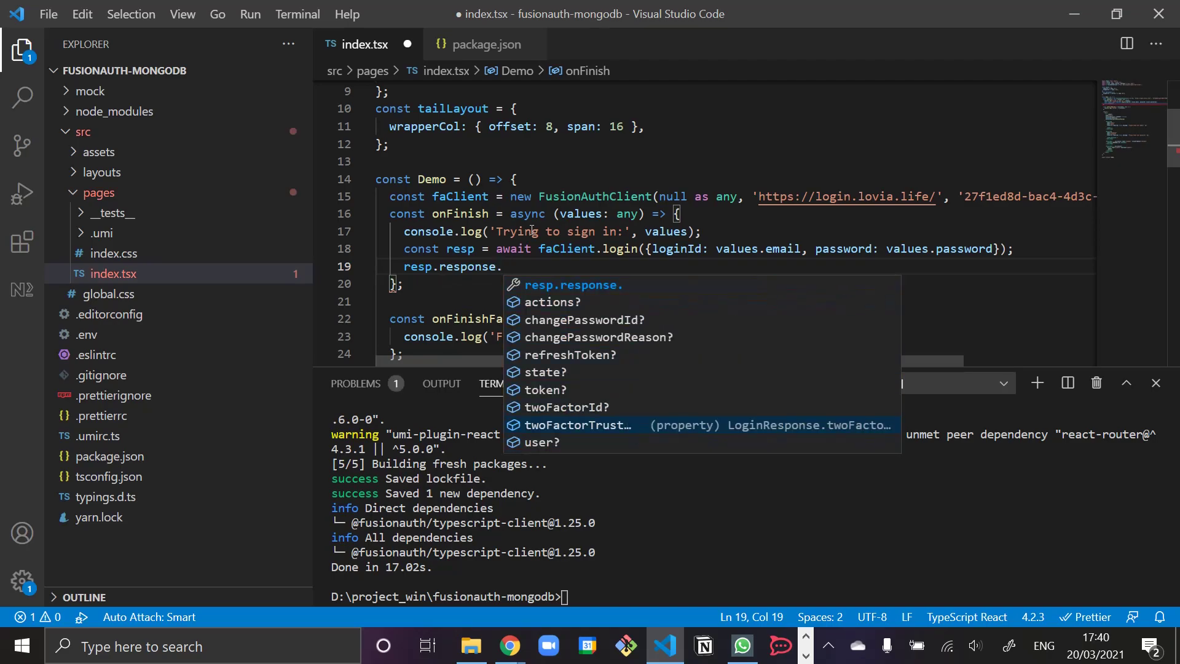
key(Up)
key(Up)
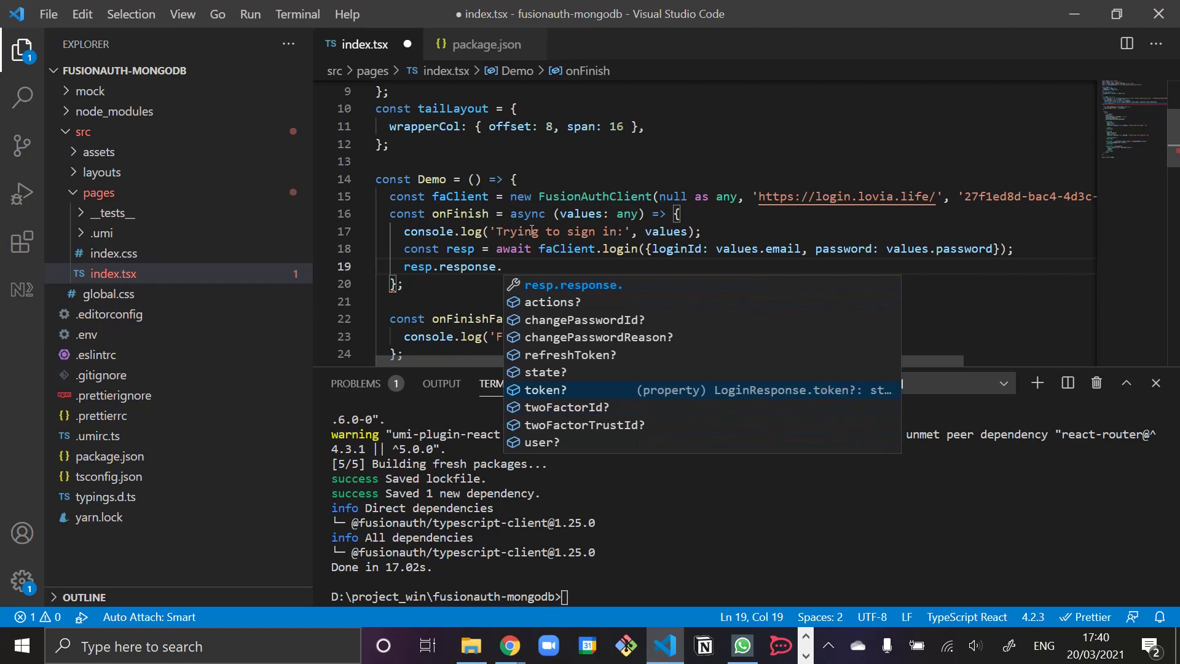
key(Escape)
key(BackSpace)
text();)
- Wrap it in console.debug('FusionAuth Response:', resp.response) and save index.tsx
key(Home)
text(()
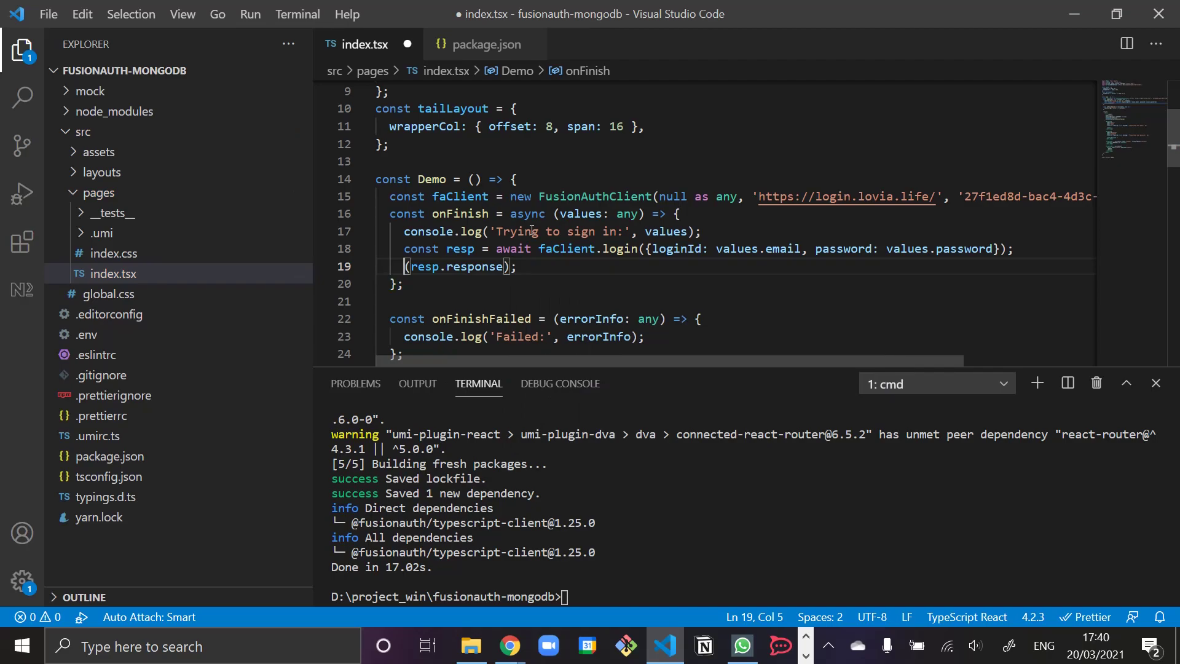
text(console.)
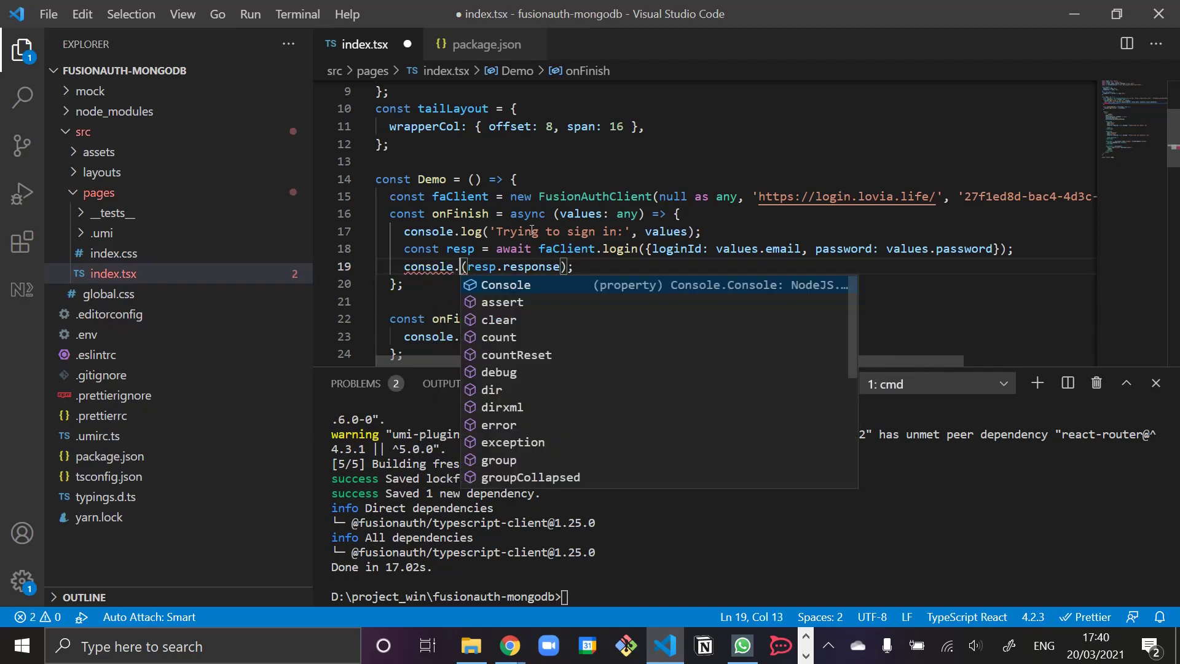
text(info)
key(ctrl+shift+Left)
text(debug)
key(Right)
text('FusionAuth )
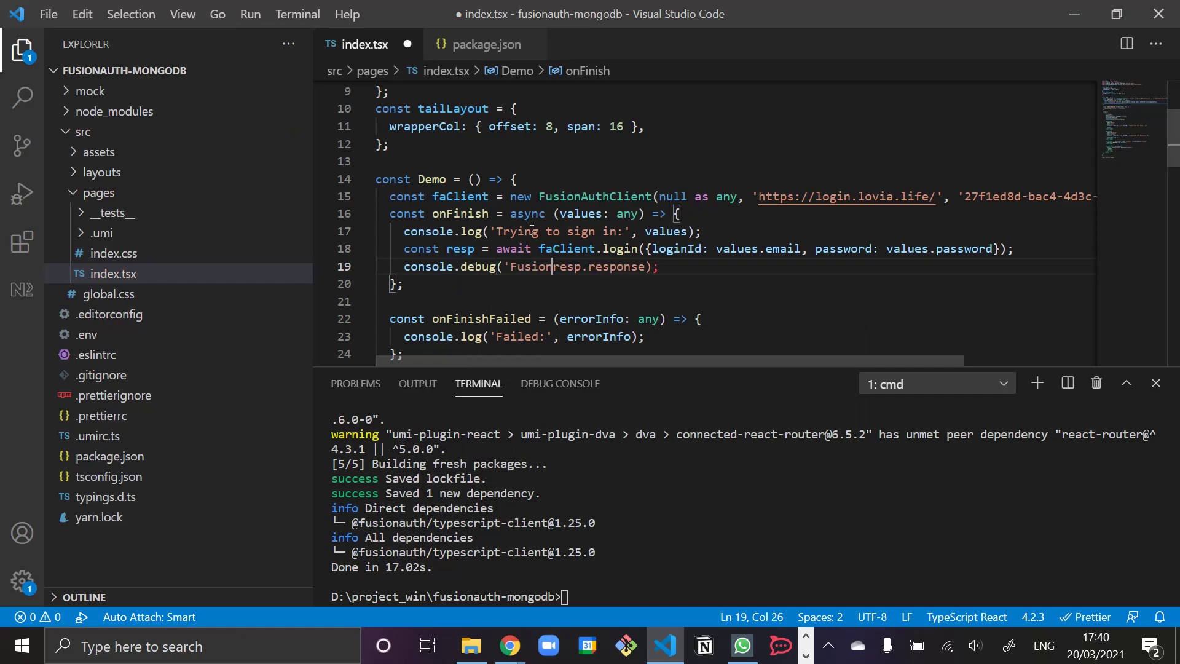
text(Response)
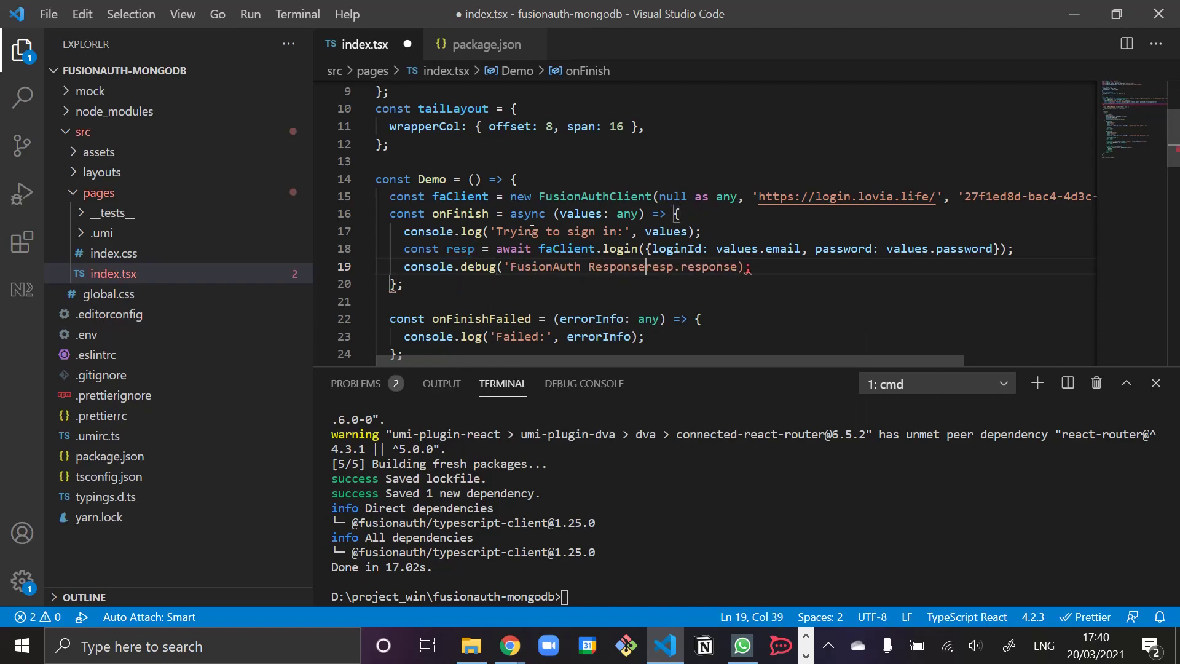
text(:',)
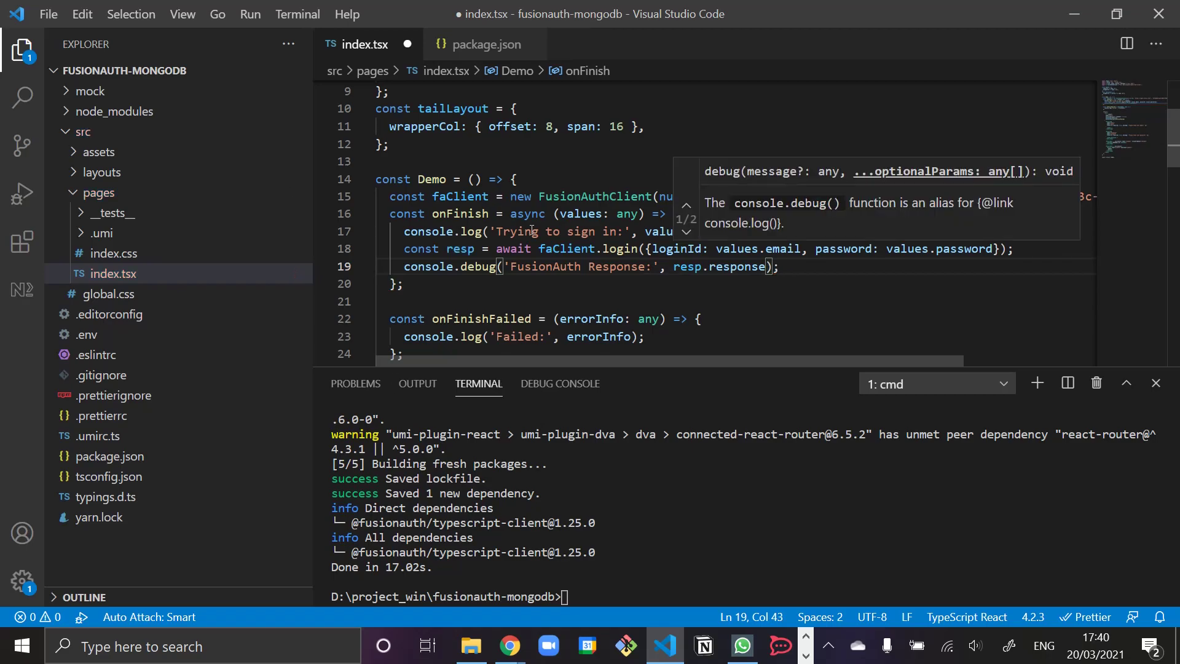
click(533, 248)
key(ctrl+s)
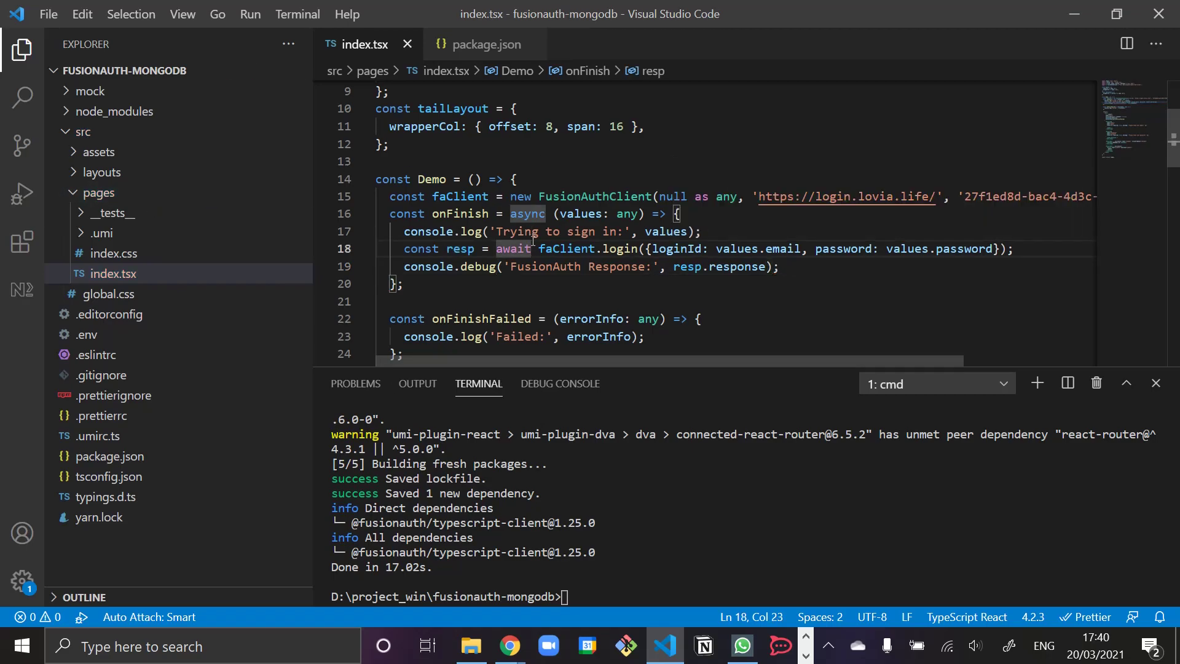
- In Chrome DevTools, enable Verbose console levels and clear the console
key(alt+Tab)
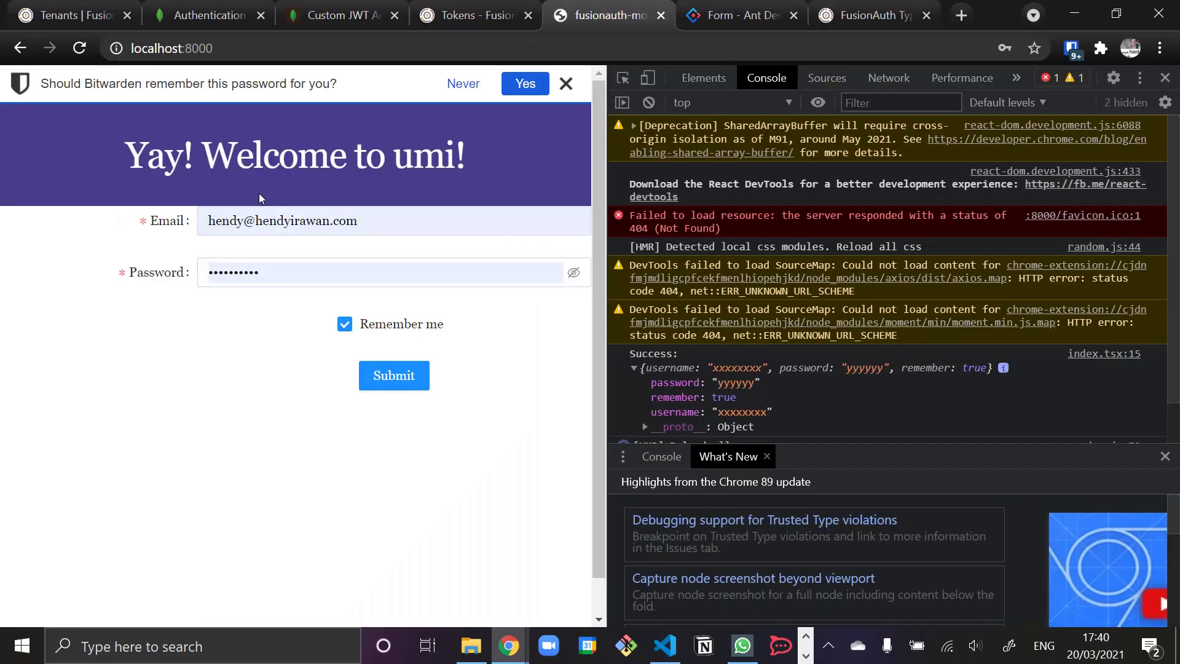
click(76, 19)
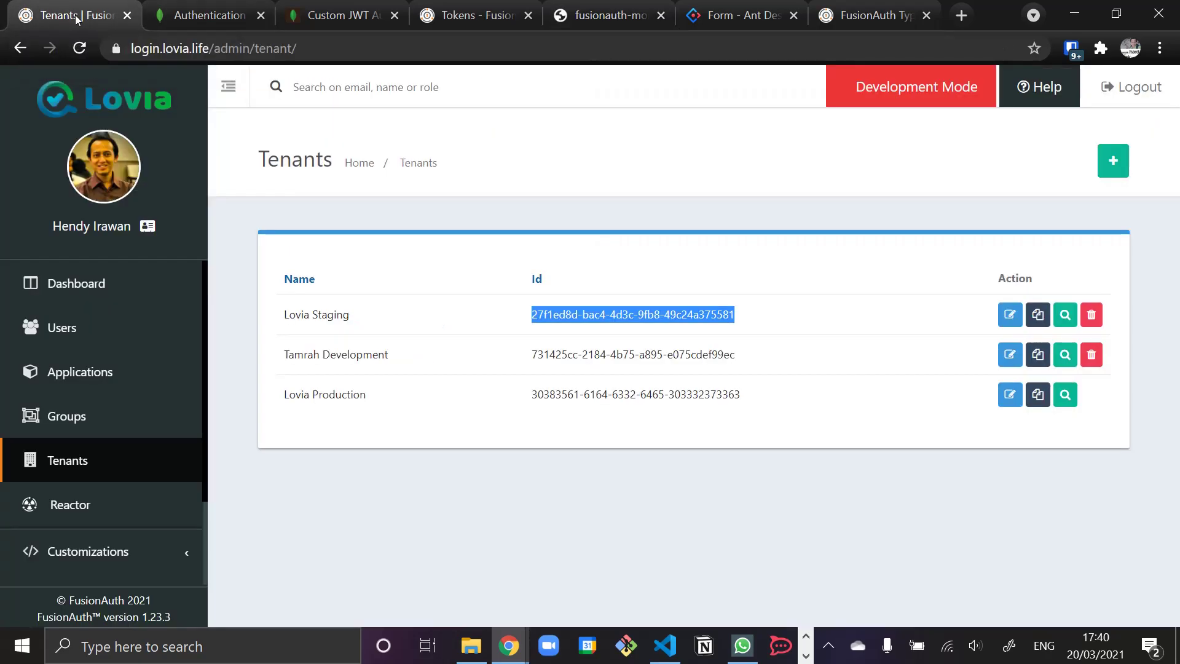
click(73, 330)
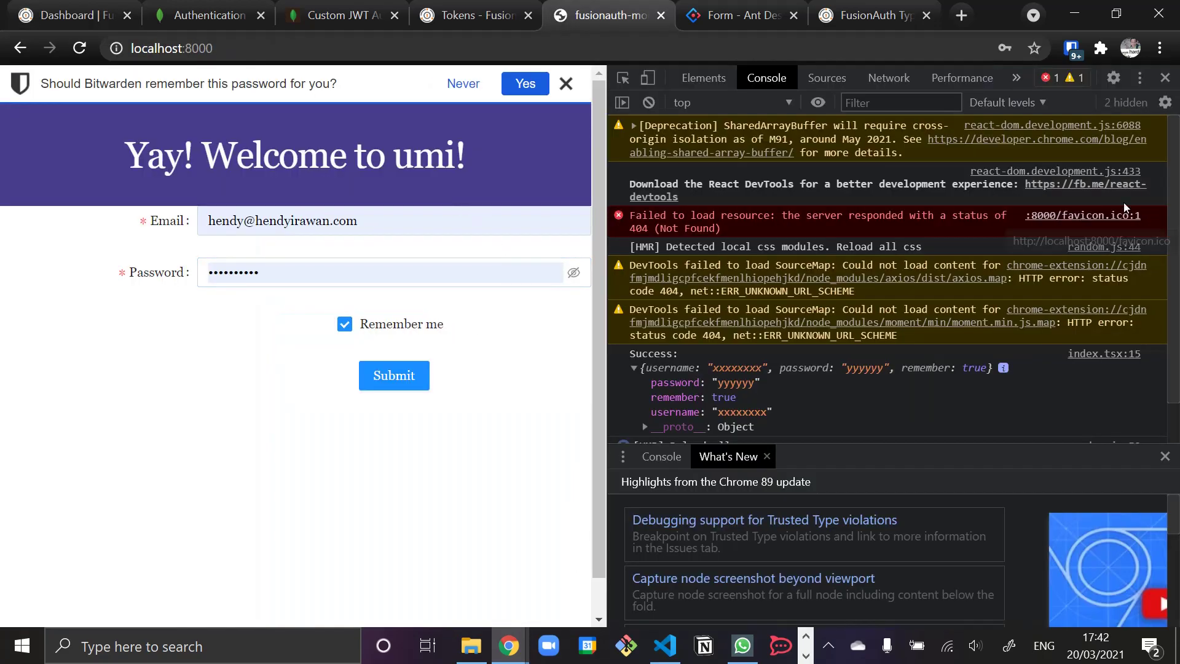
click(1027, 104)
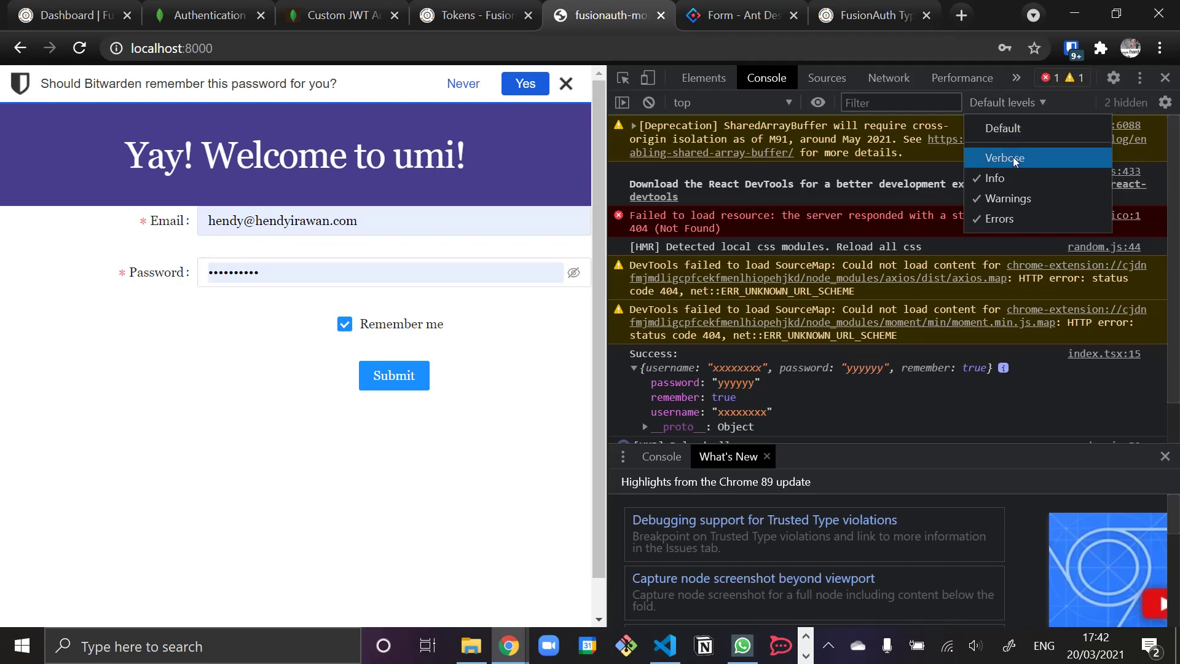
click(1014, 158)
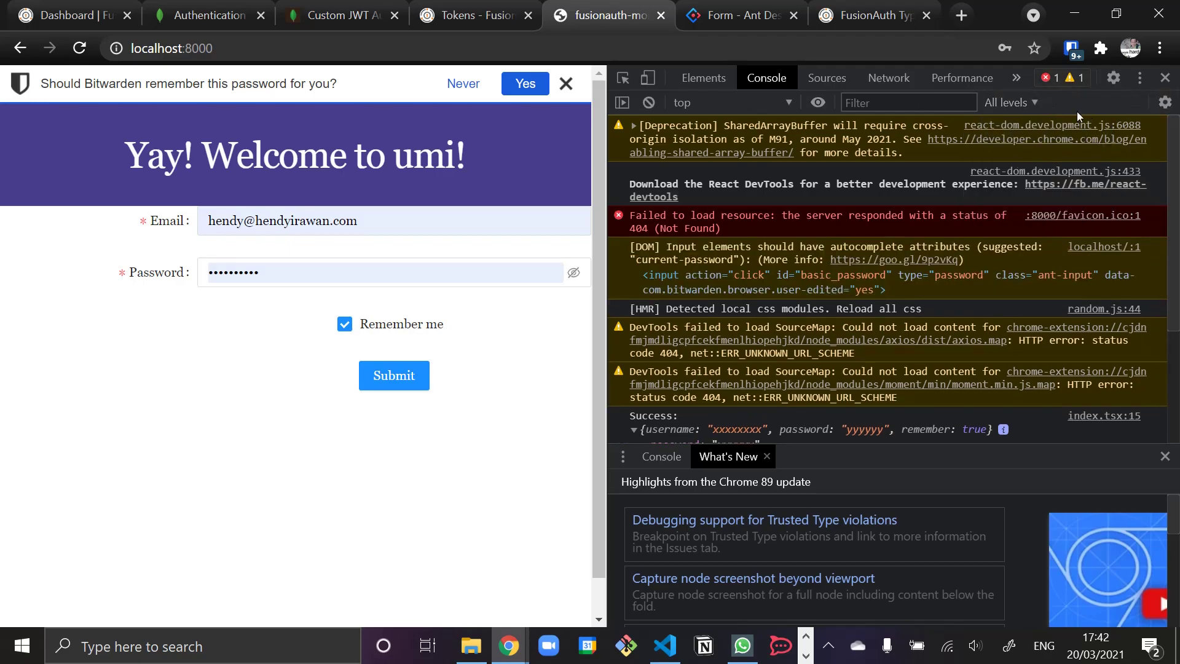
click(650, 103)
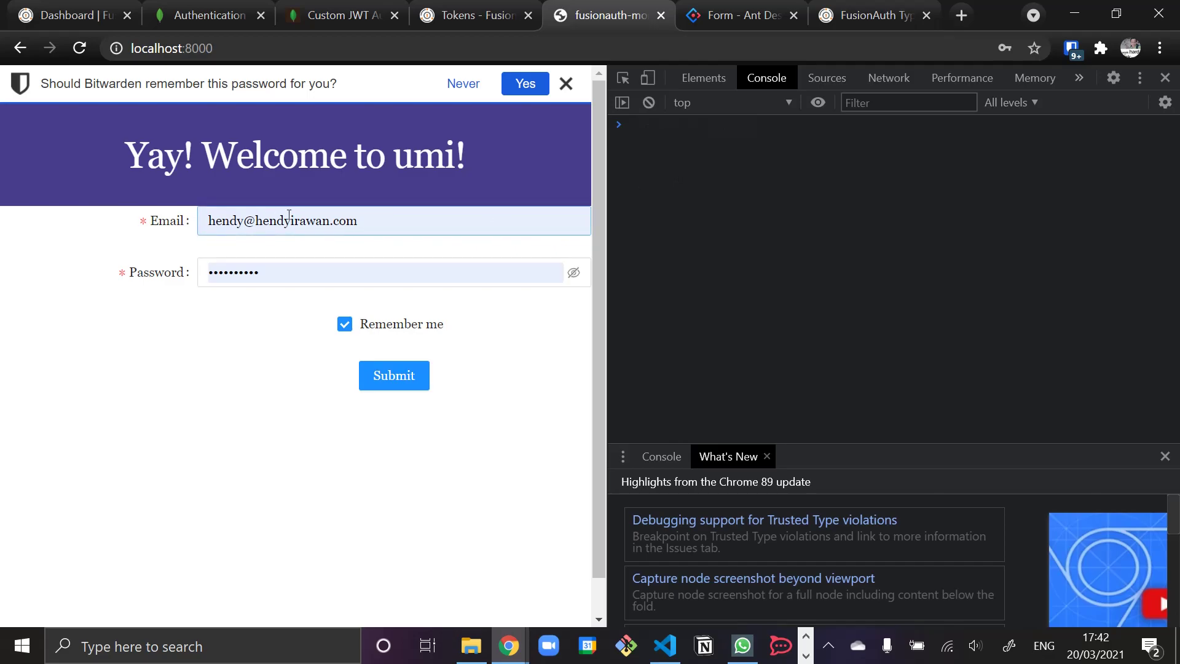
- Submit the login form with the test account's e-mail and a new password
click(328, 225)
key(ctrl+a)
key(Tab)
text(•••••)
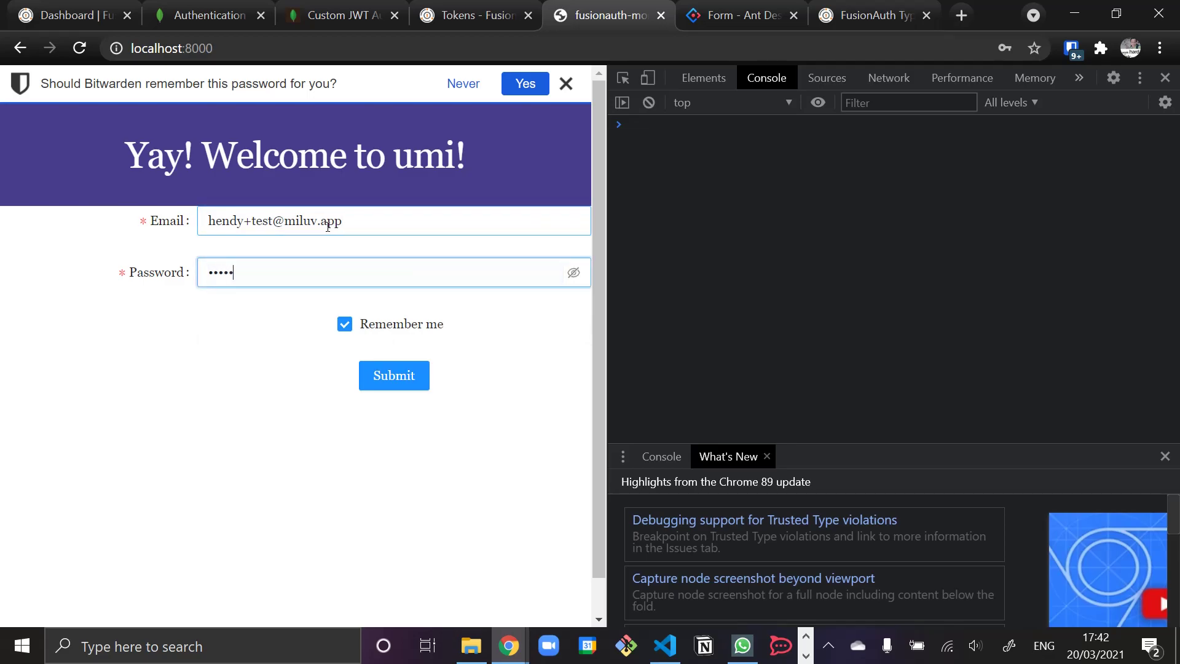
click(382, 373)
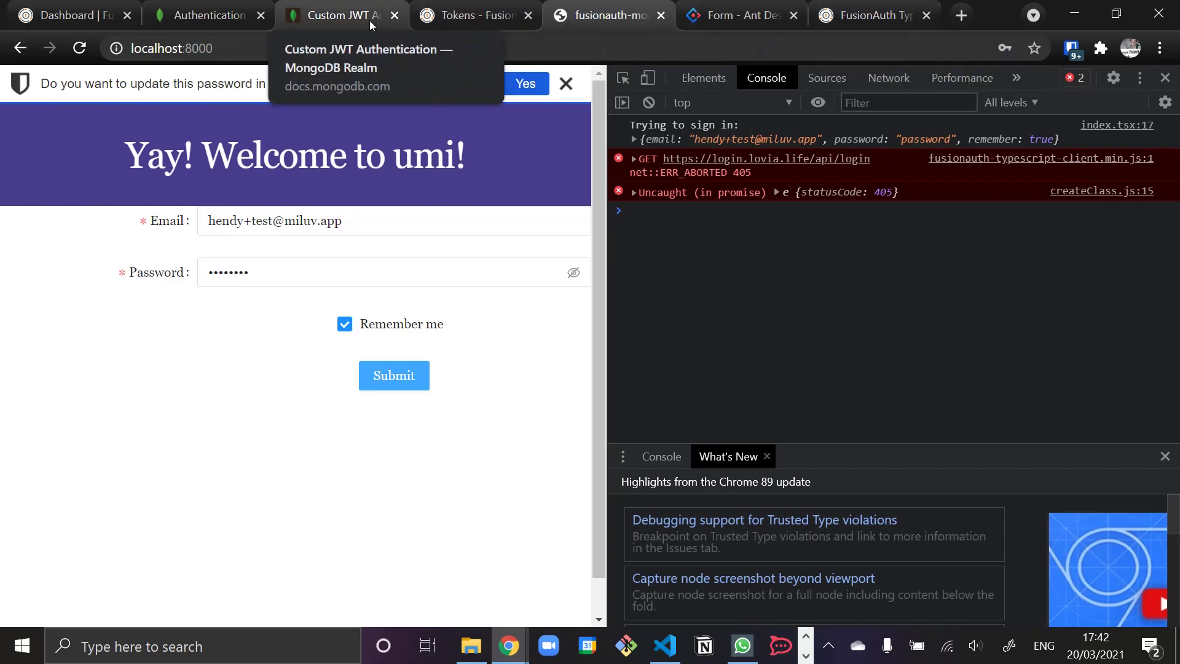
- Read through the FusionAuth API Authentication documentation page
click(510, 19)
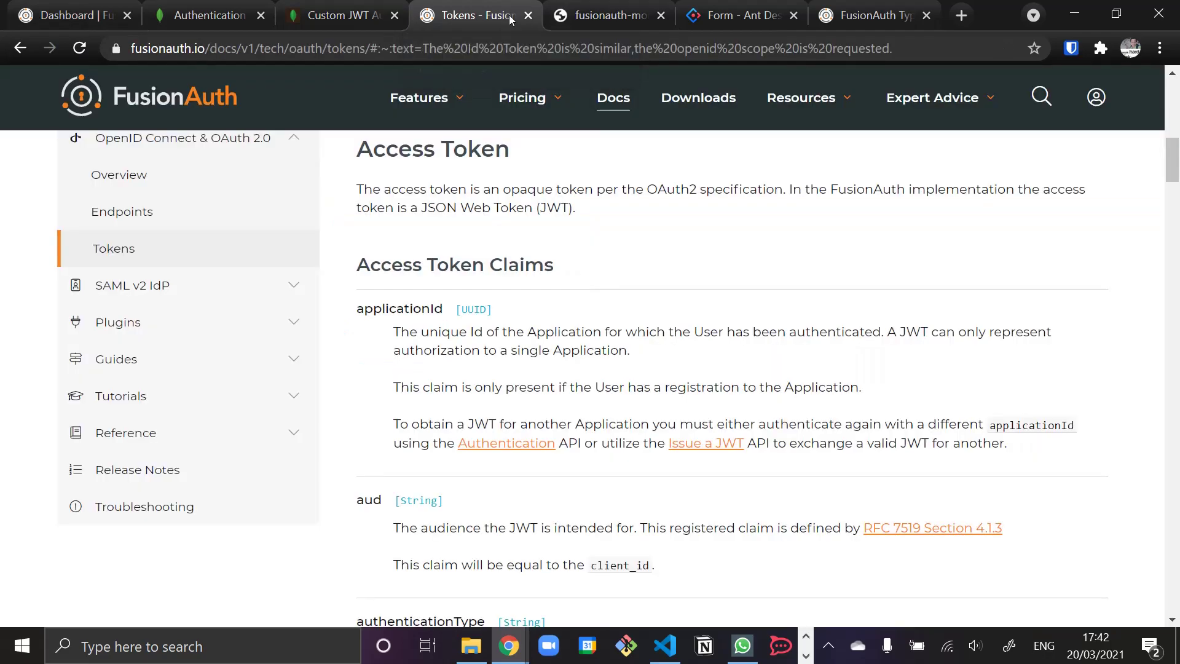
scroll(229, 345, up, 5)
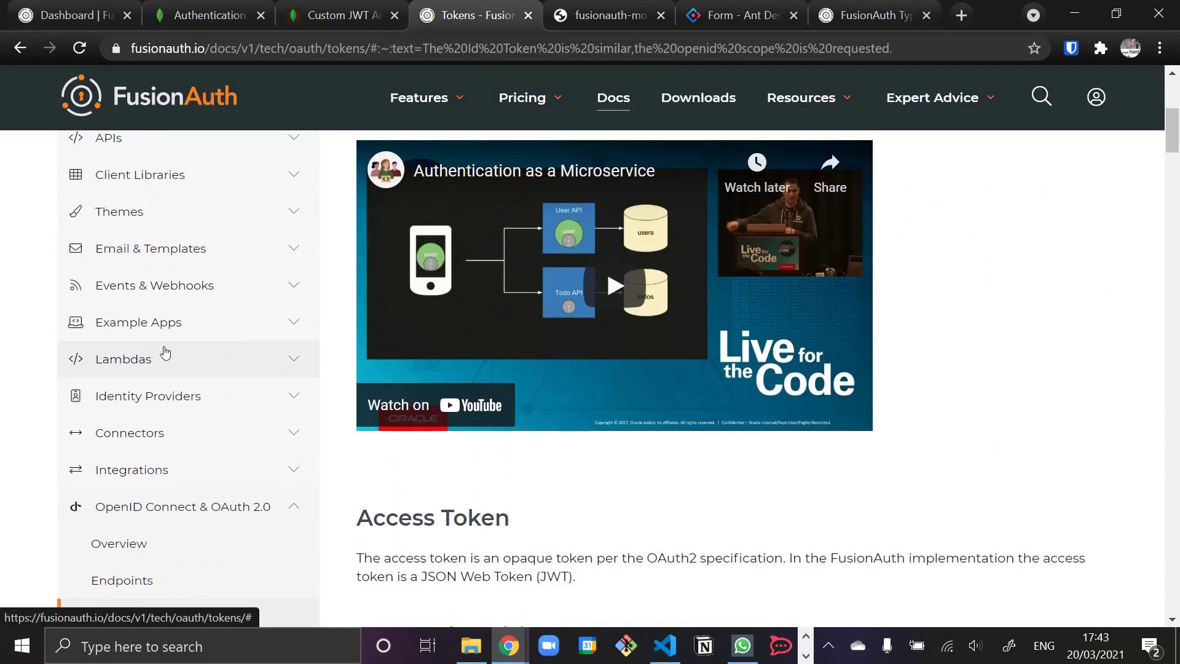
scroll(165, 344, up, 1)
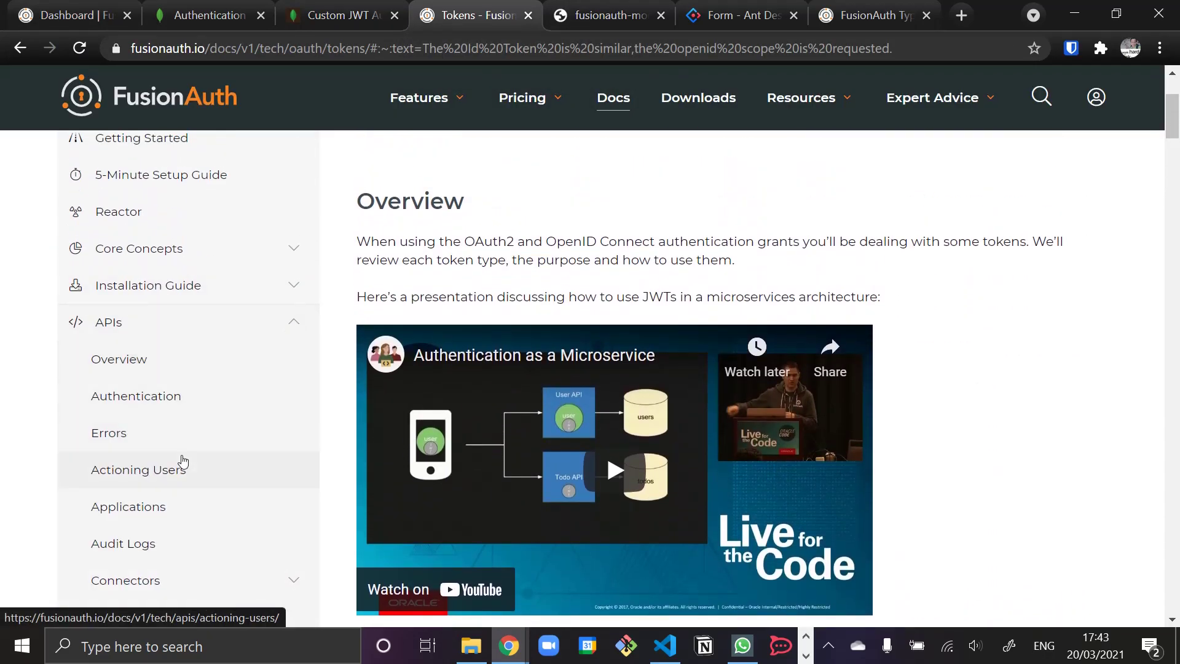
scroll(182, 461, down, 4)
scroll(125, 275, up, 3)
click(138, 306)
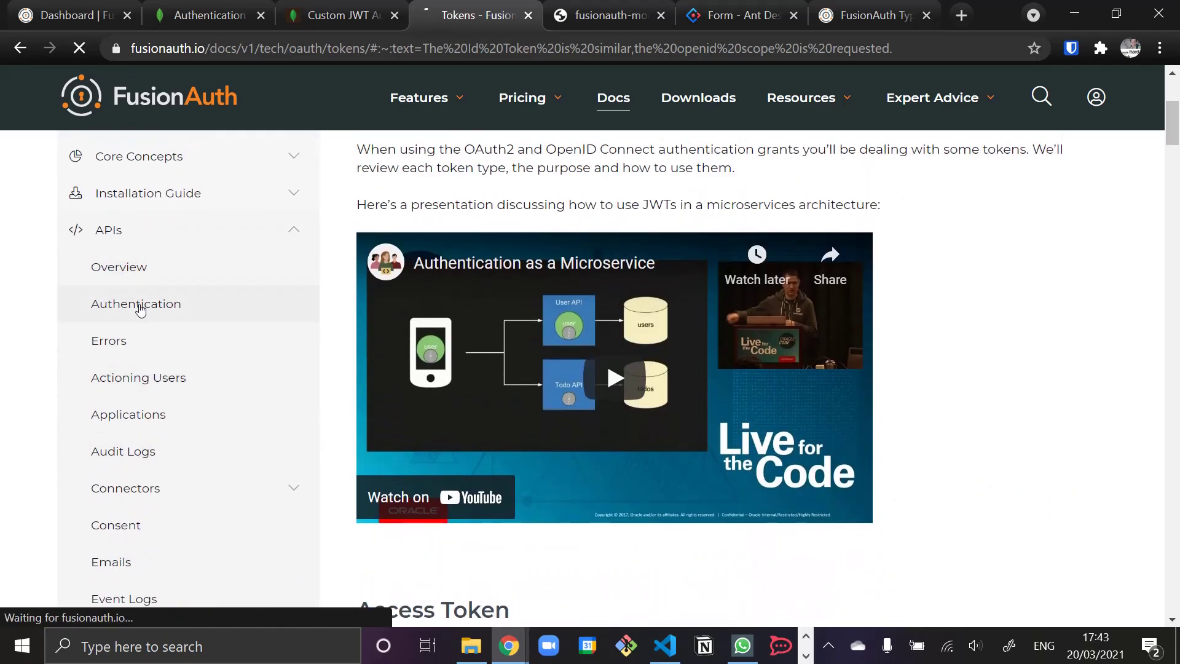
scroll(535, 413, down, 4)
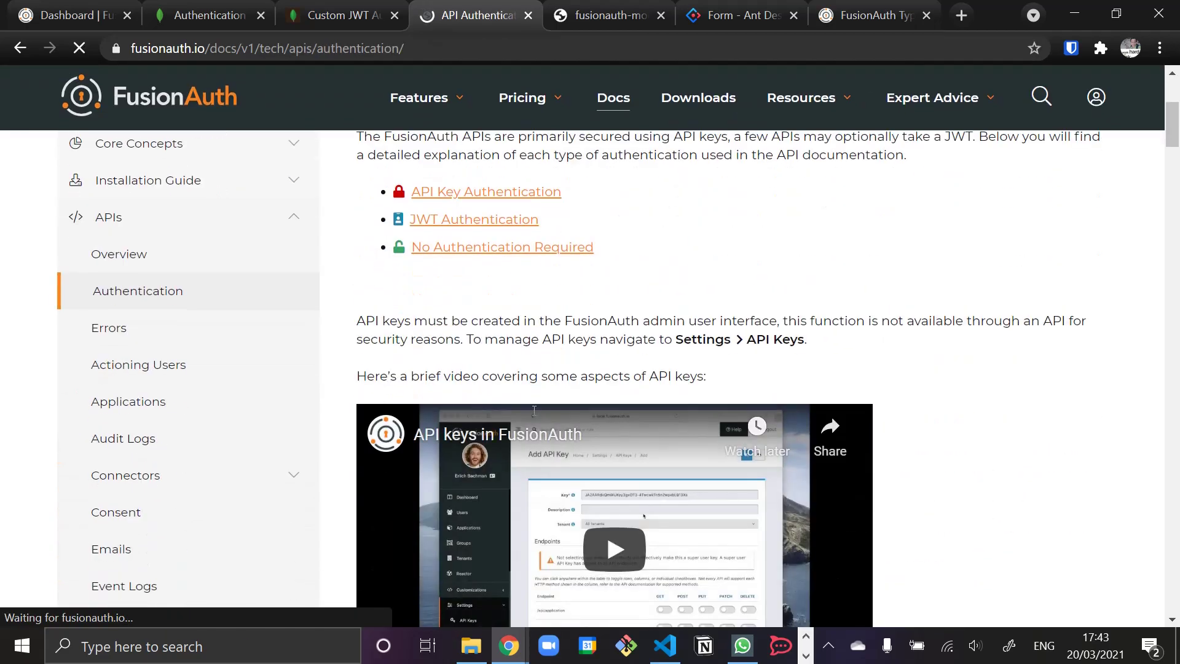
scroll(481, 363, down, 7)
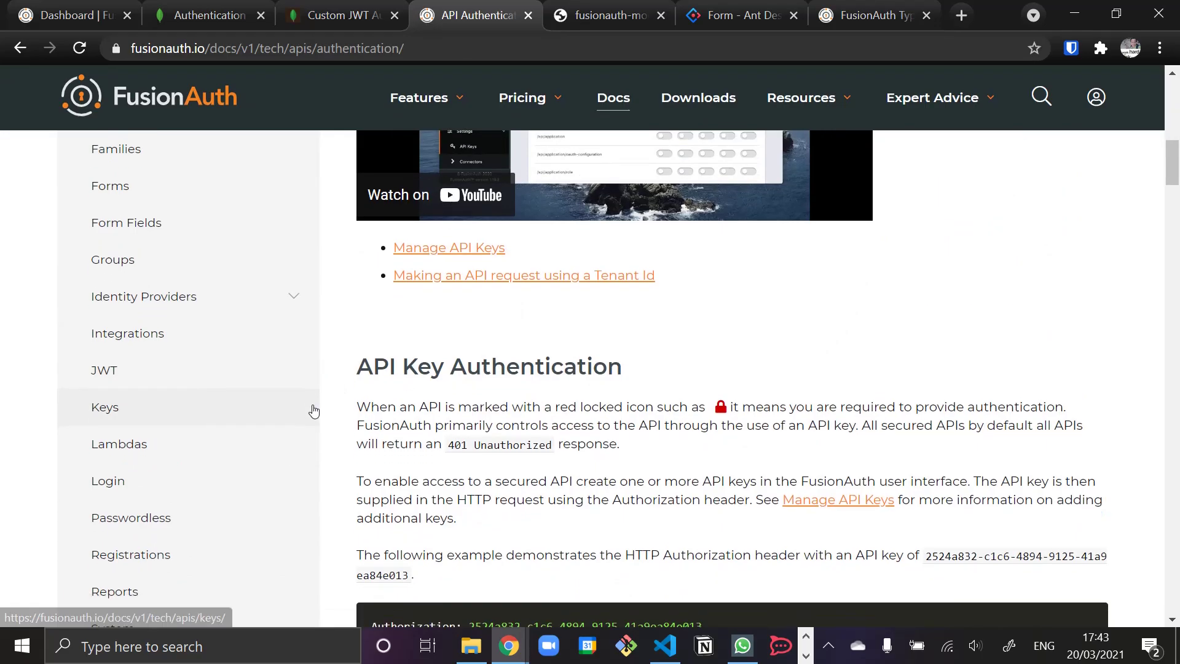
scroll(311, 408, down, 4)
scroll(314, 411, down, 3)
scroll(540, 339, up, 4)
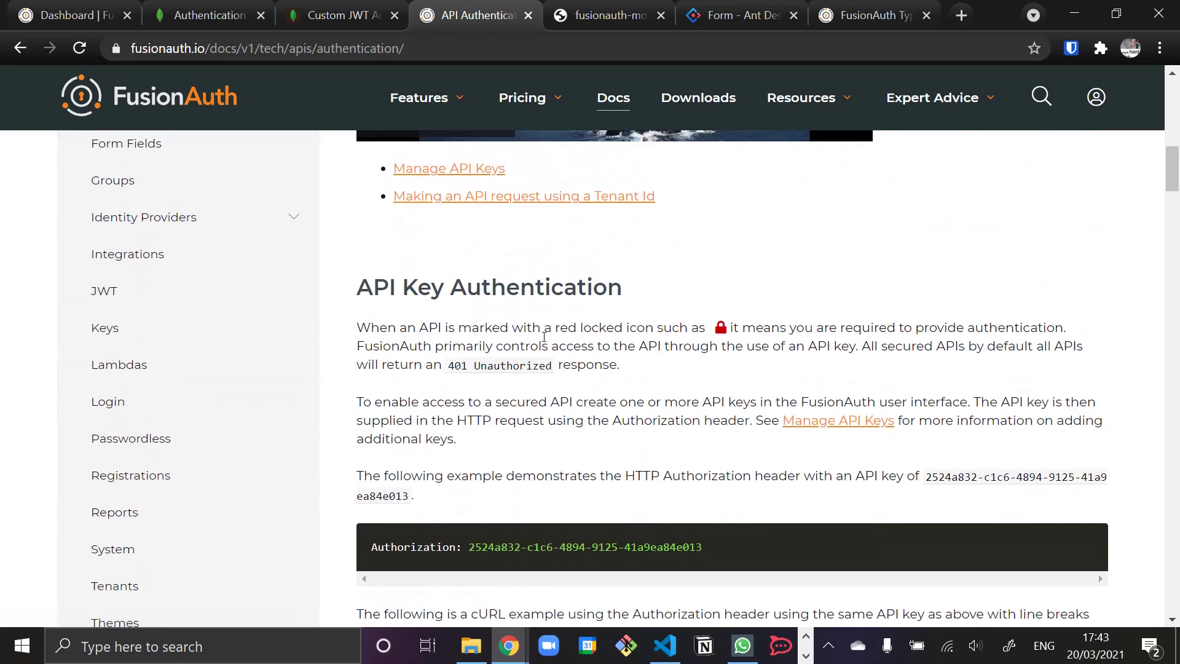
scroll(544, 340, down, 19)
scroll(543, 340, up, 12)
scroll(542, 331, up, 13)
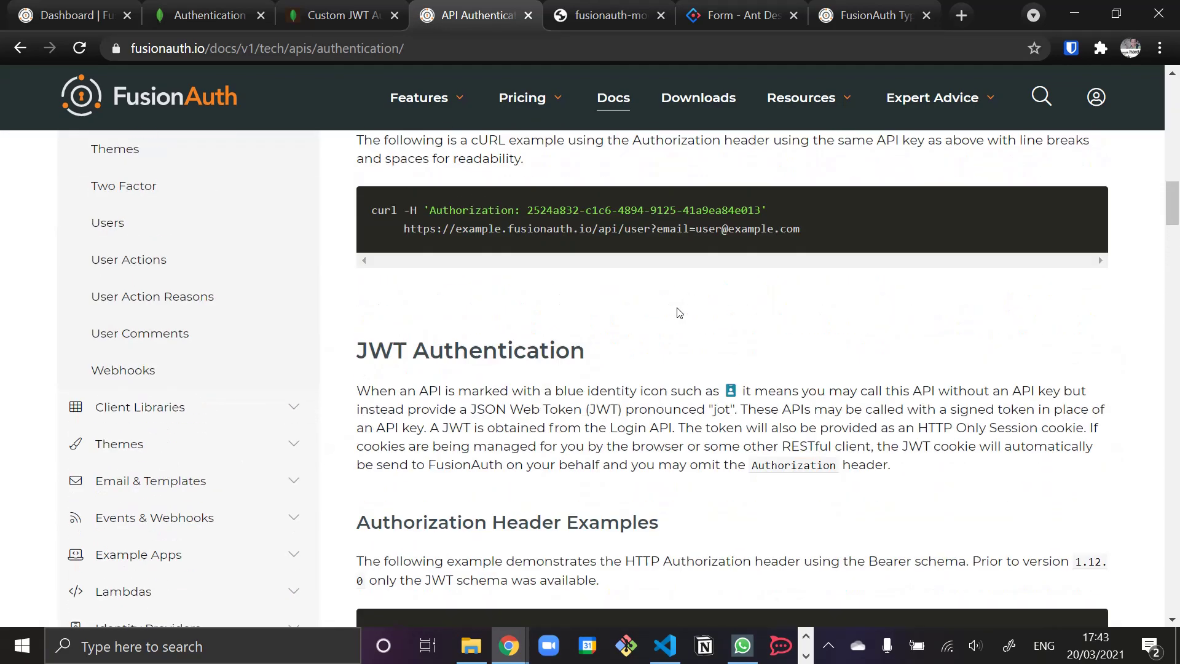
scroll(679, 313, down, 2)
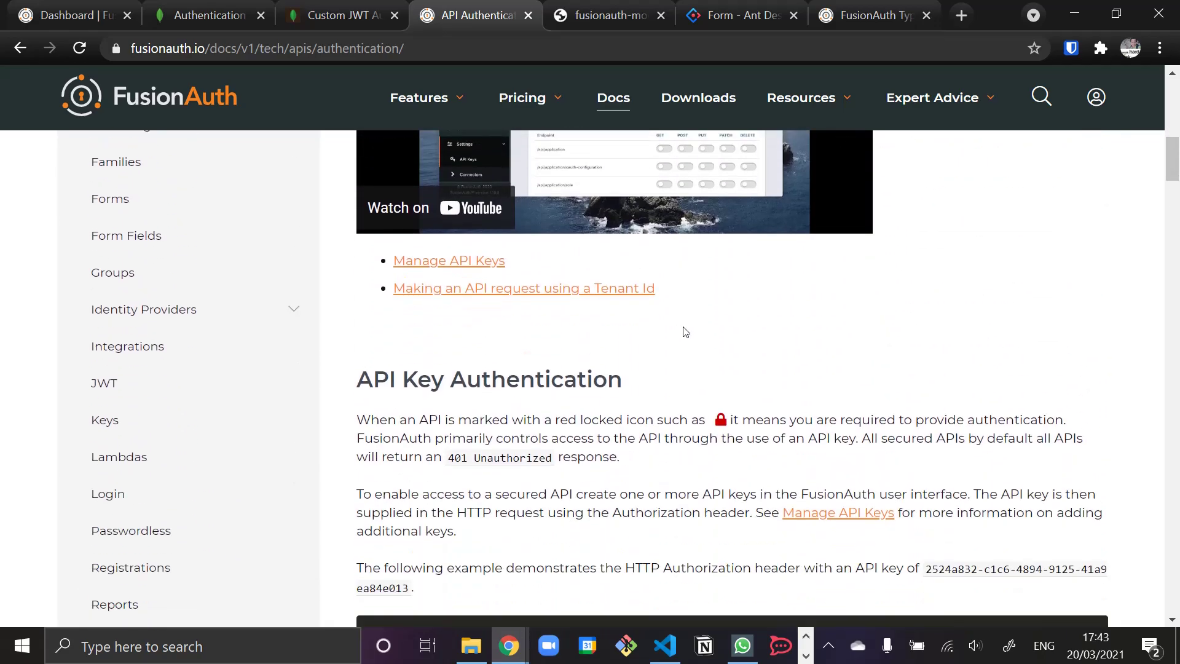
drag(1167, 161, 1143, 190)
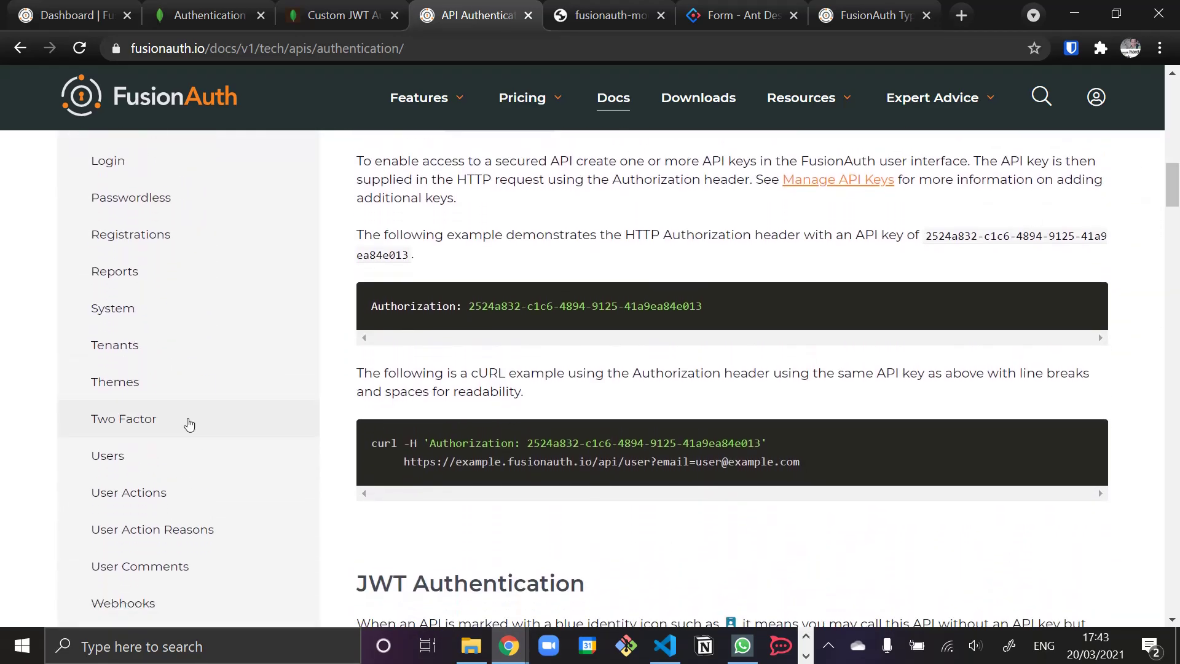
- Open the User APIs documentation page and skim its endpoints
click(148, 467)
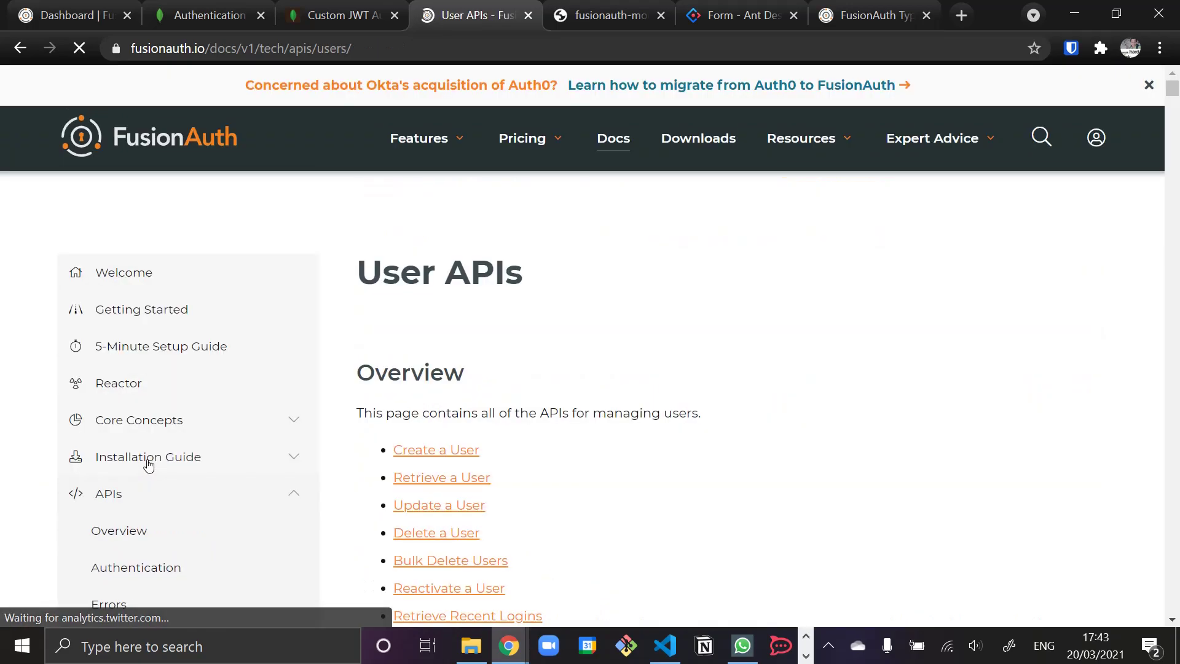
scroll(145, 460, down, 8)
scroll(141, 491, down, 5)
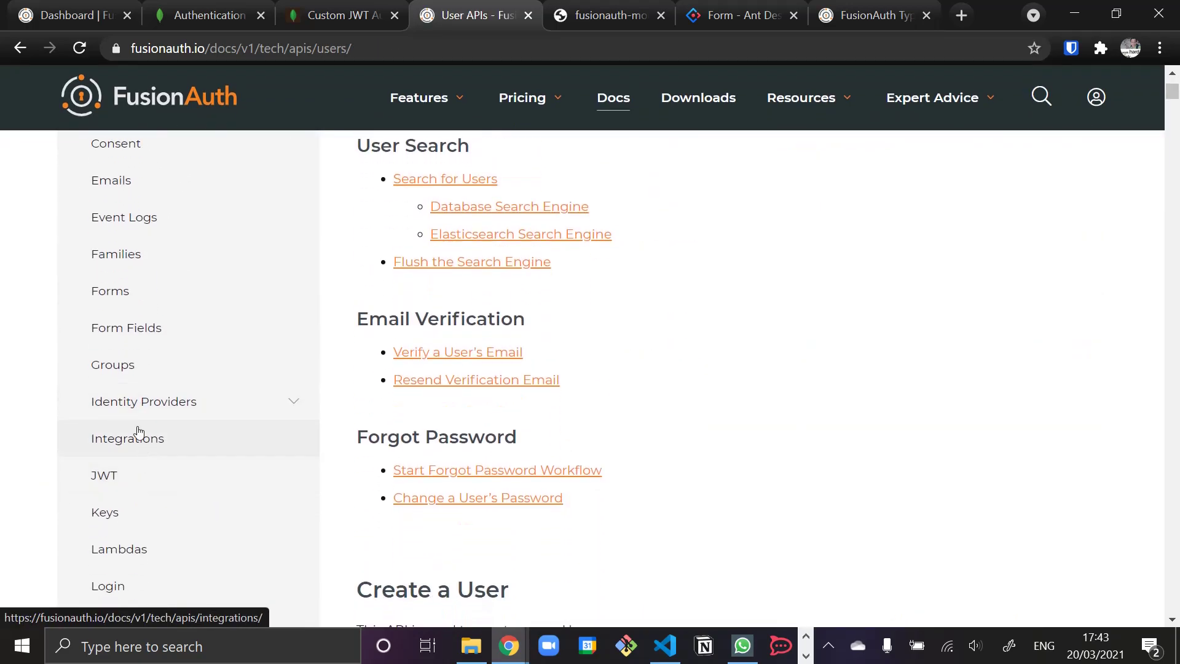
- Open the Login APIs docs at the Authenticate a User section
click(133, 397)
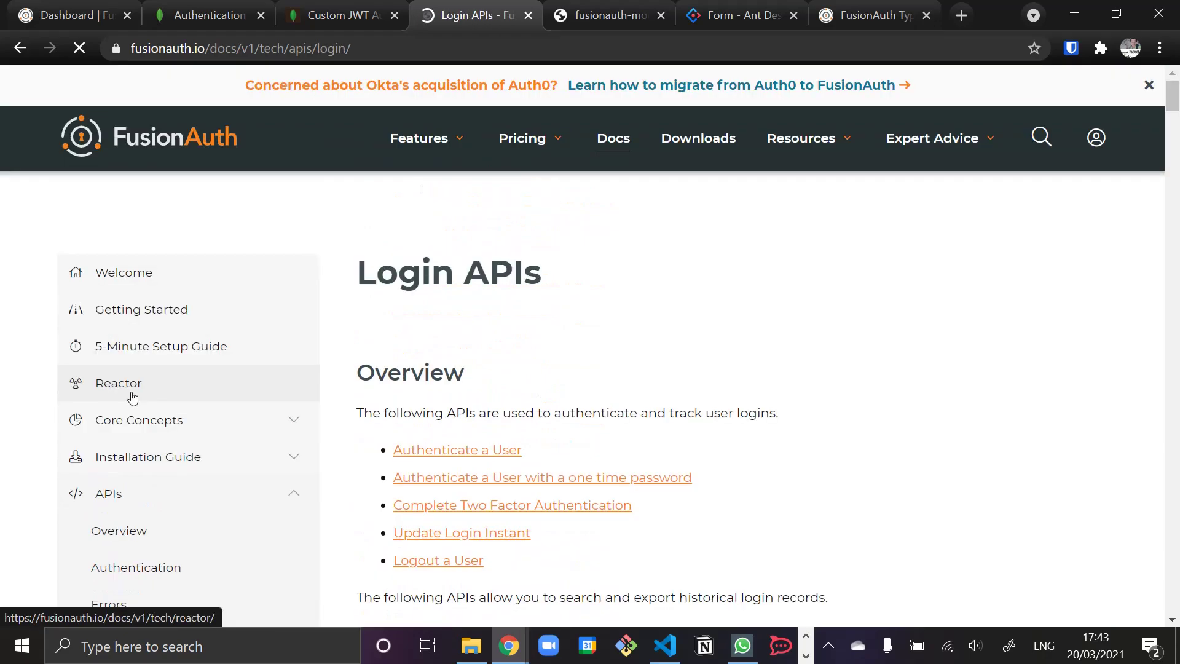
click(467, 451)
scroll(585, 414, down, 9)
scroll(585, 415, down, 20)
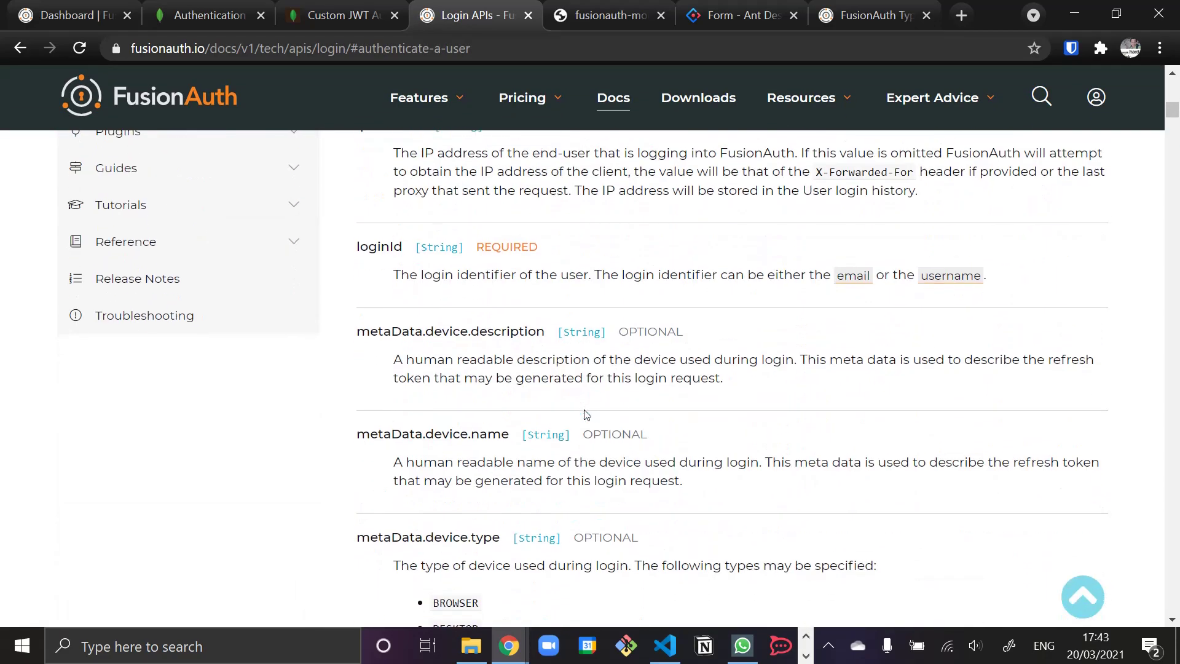
scroll(586, 414, down, 10)
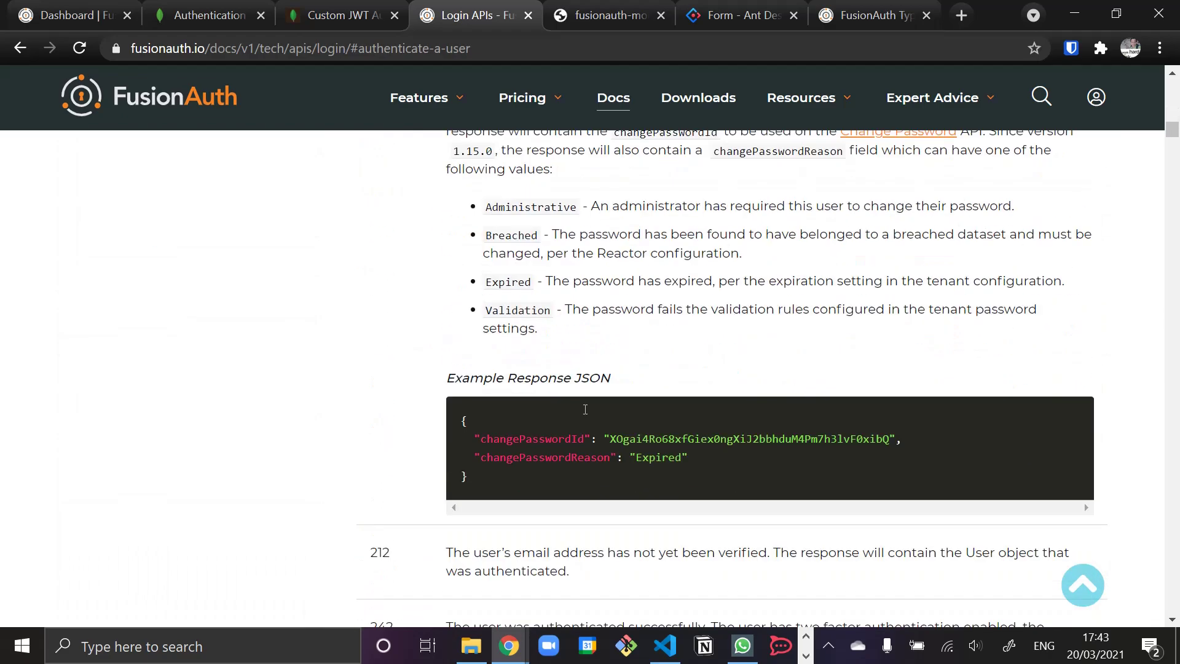
scroll(468, 318, up, 3)
- Review the Authenticate a User response codes table, then start a new browser tab
scroll(452, 375, down, 10)
scroll(443, 404, down, 1)
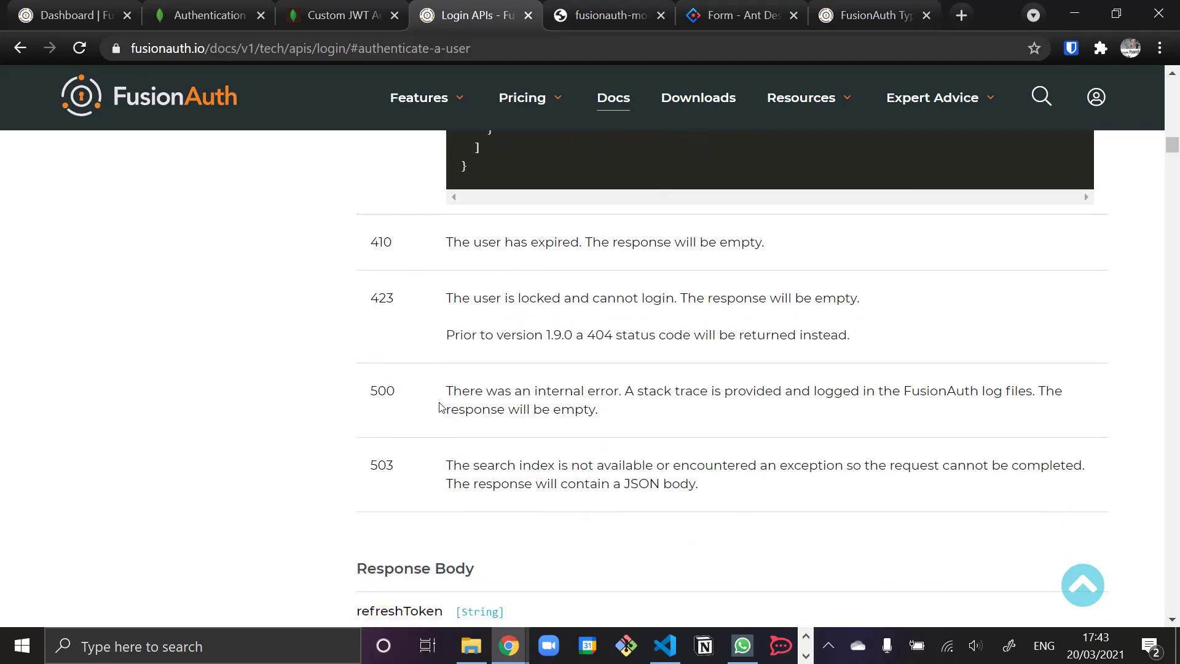
scroll(440, 407, up, 12)
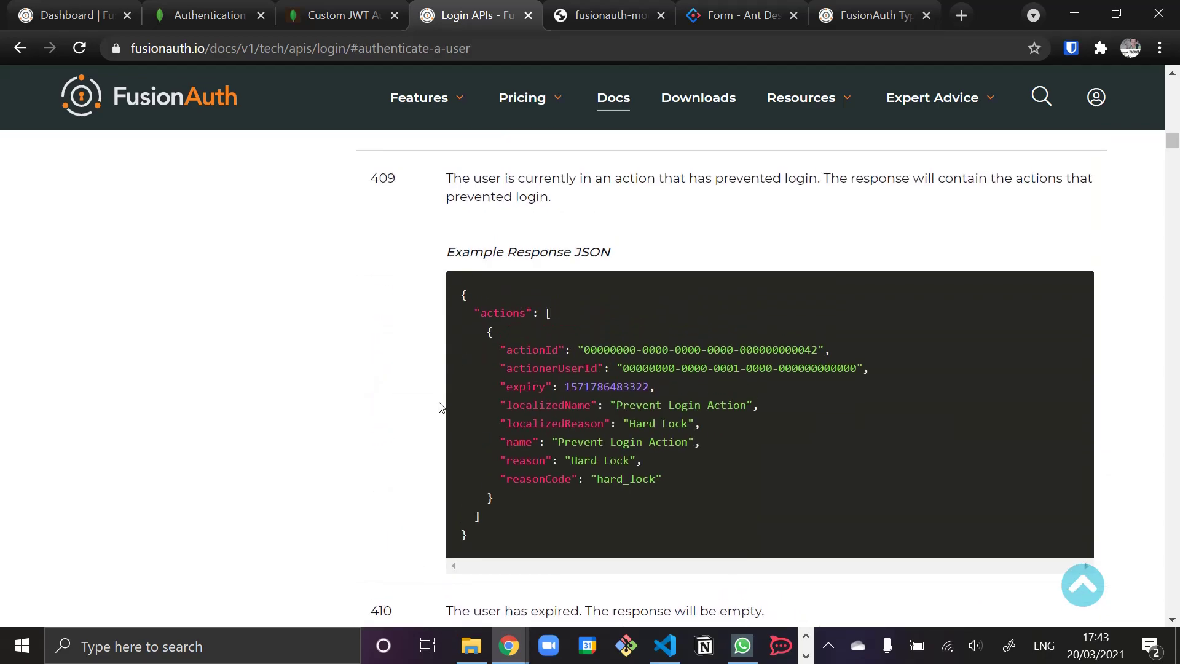
scroll(440, 407, up, 8)
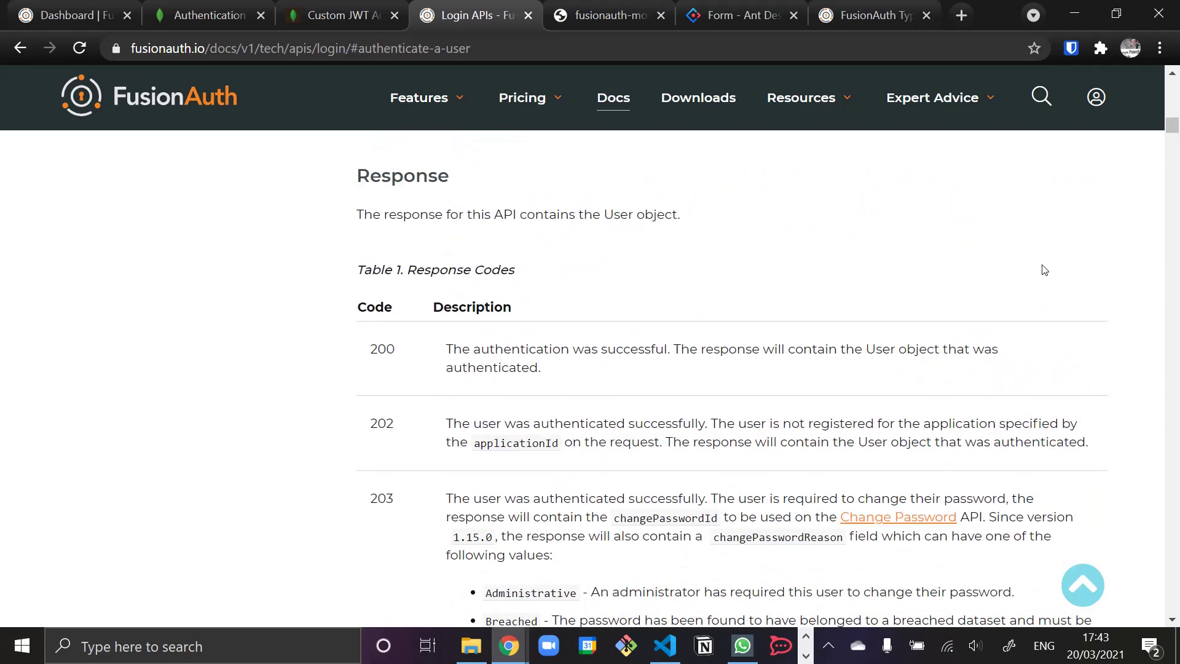
scroll(889, 438, down, 7)
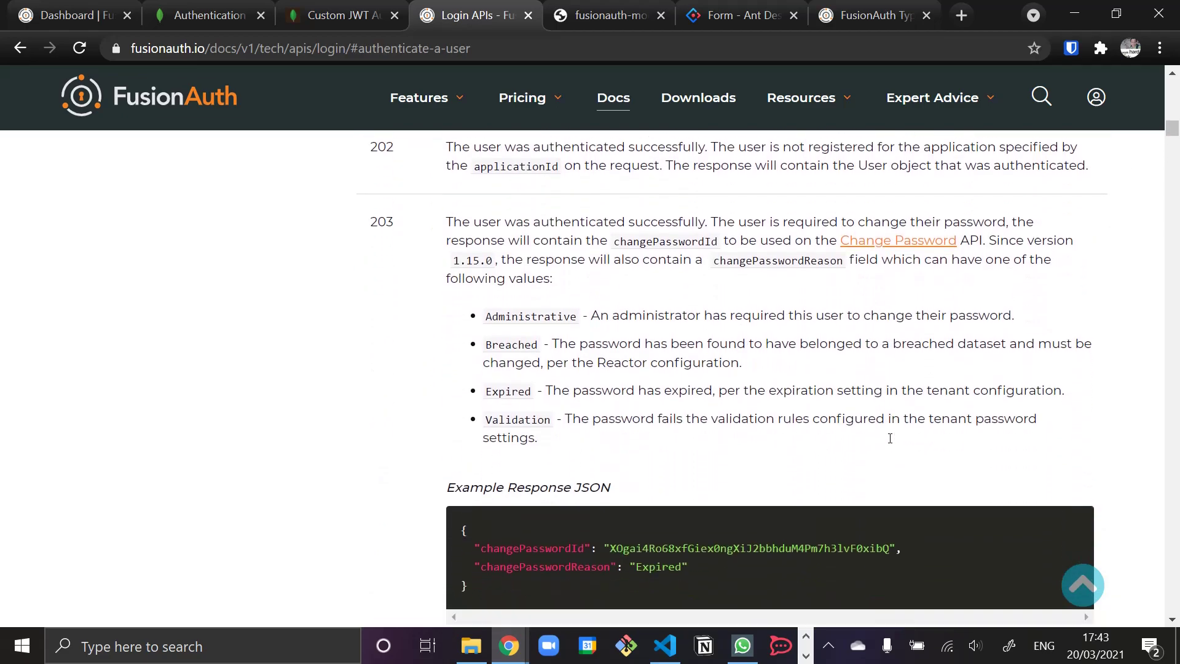
scroll(889, 438, down, 6)
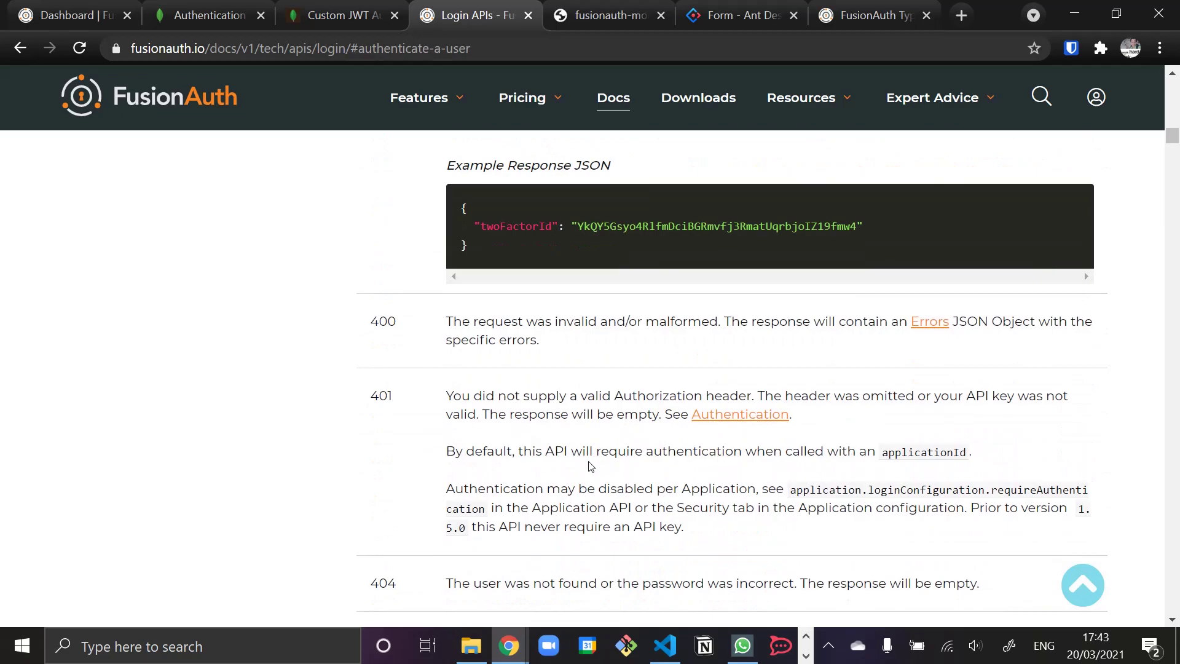
scroll(505, 457, down, 4)
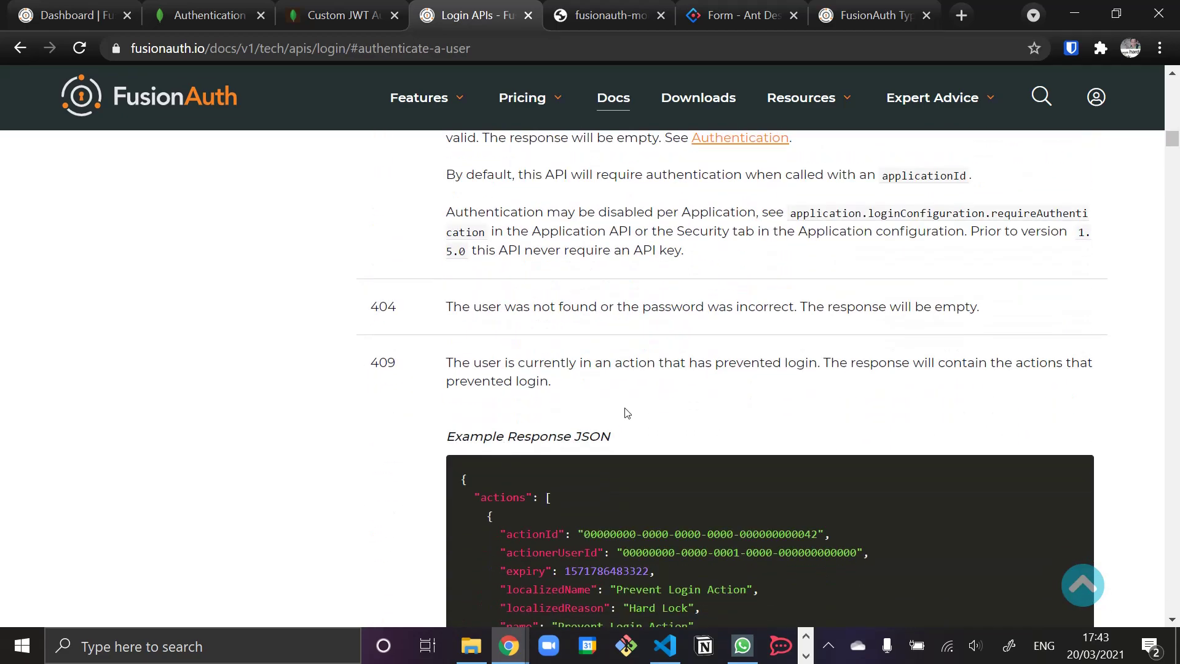
scroll(664, 424, down, 3)
scroll(664, 424, down, 3)
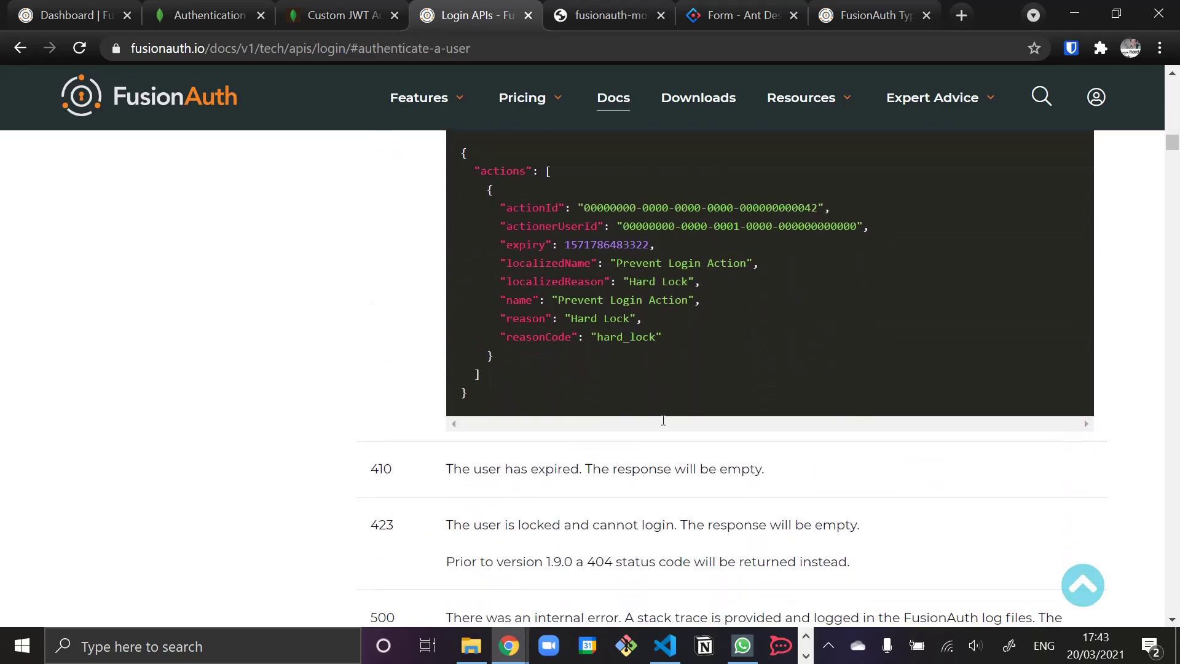
scroll(797, 459, down, 1)
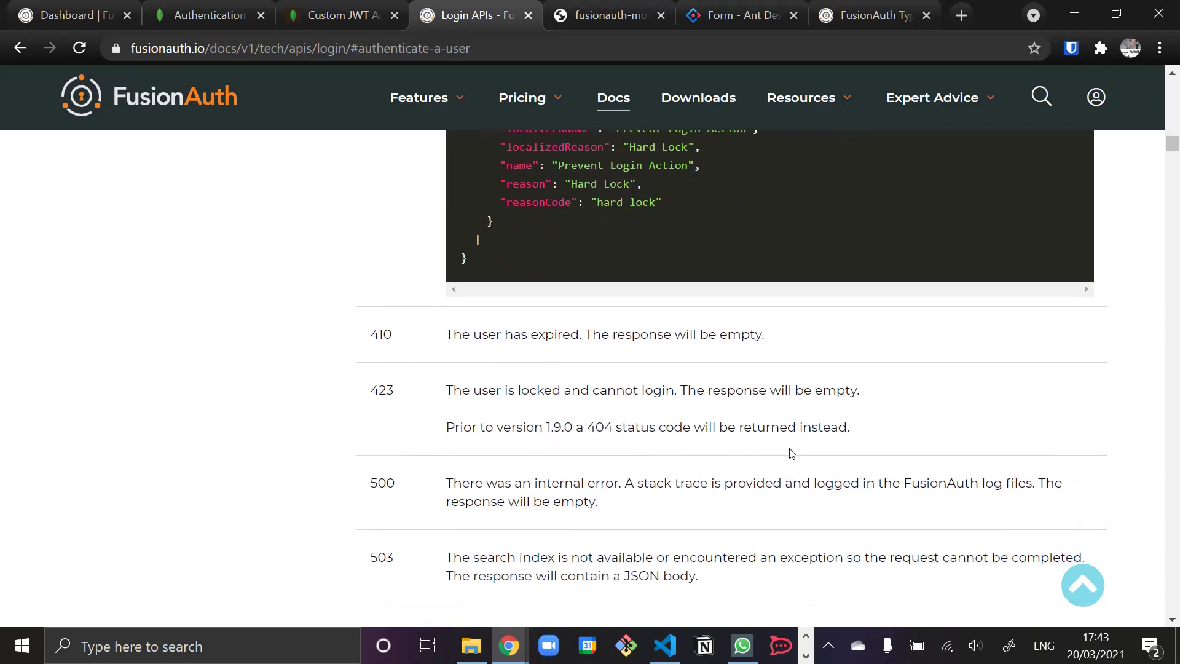
click(962, 16)
- Search the web for 'http 405 code', then return to the Login APIs docs
text(http 405 code)
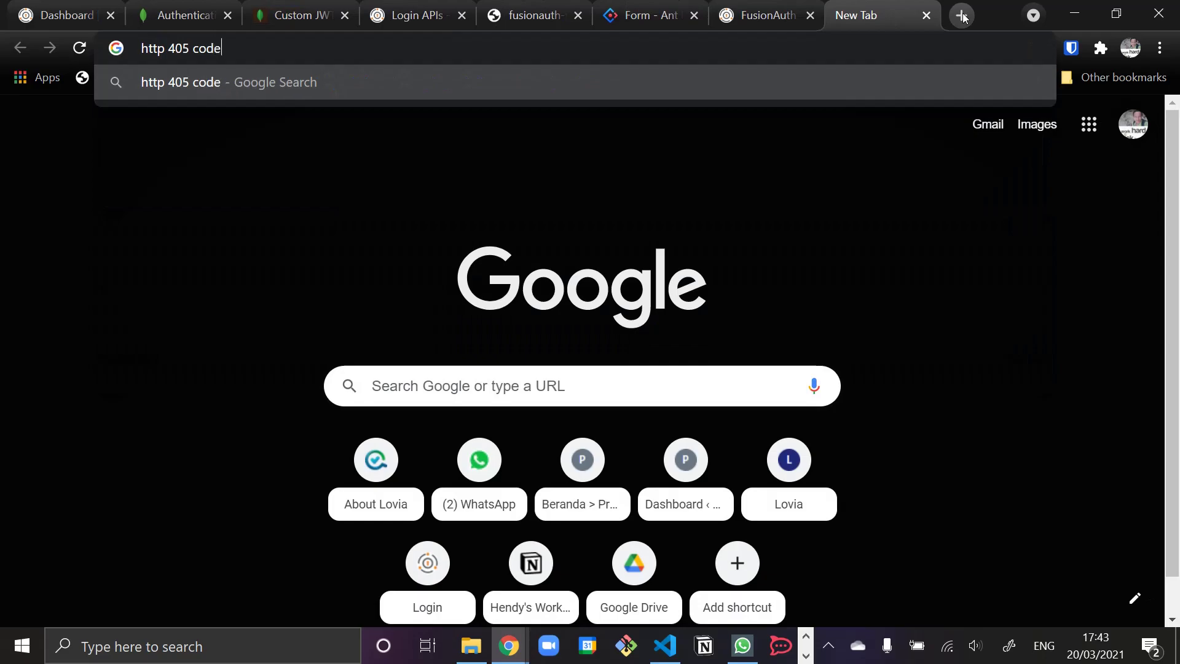
key(Return)
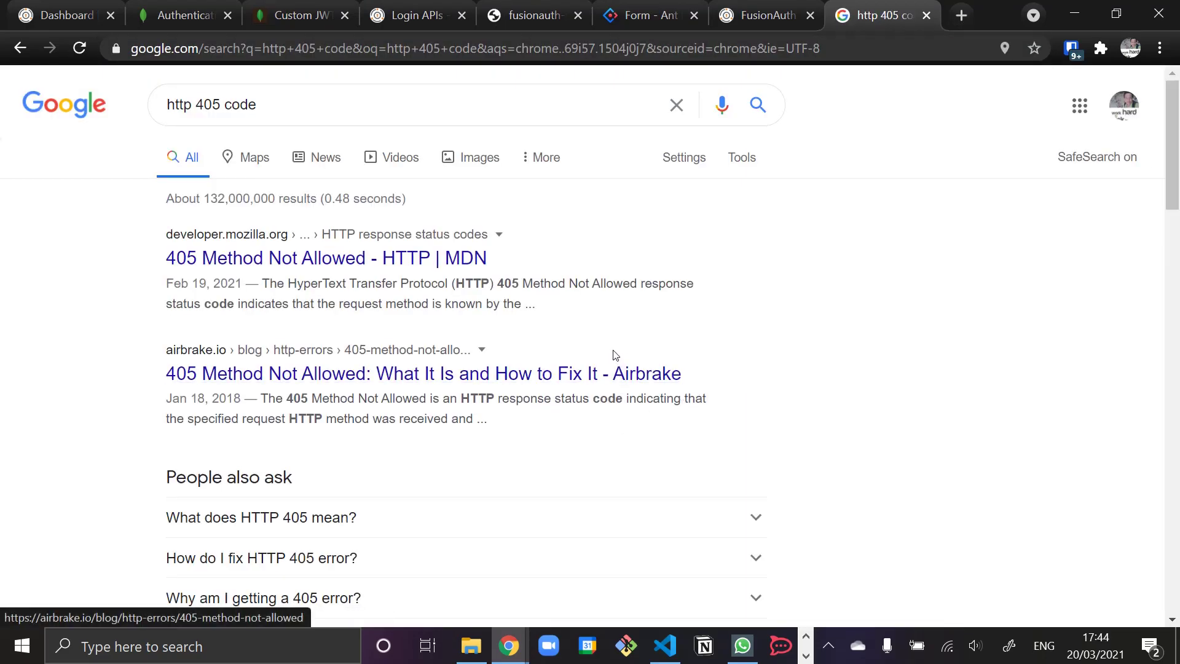
key(ctrl+4)
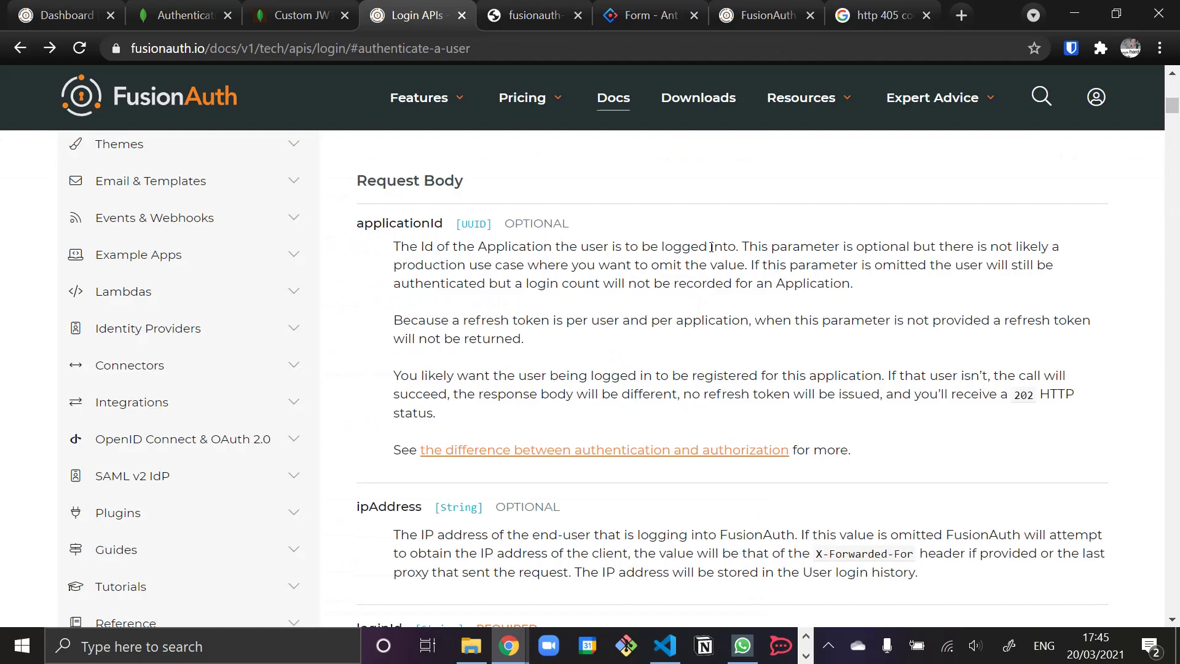
- Check the note on not omitting applicationId and the Lovia Staging application's Id
drag(937, 246, 736, 265)
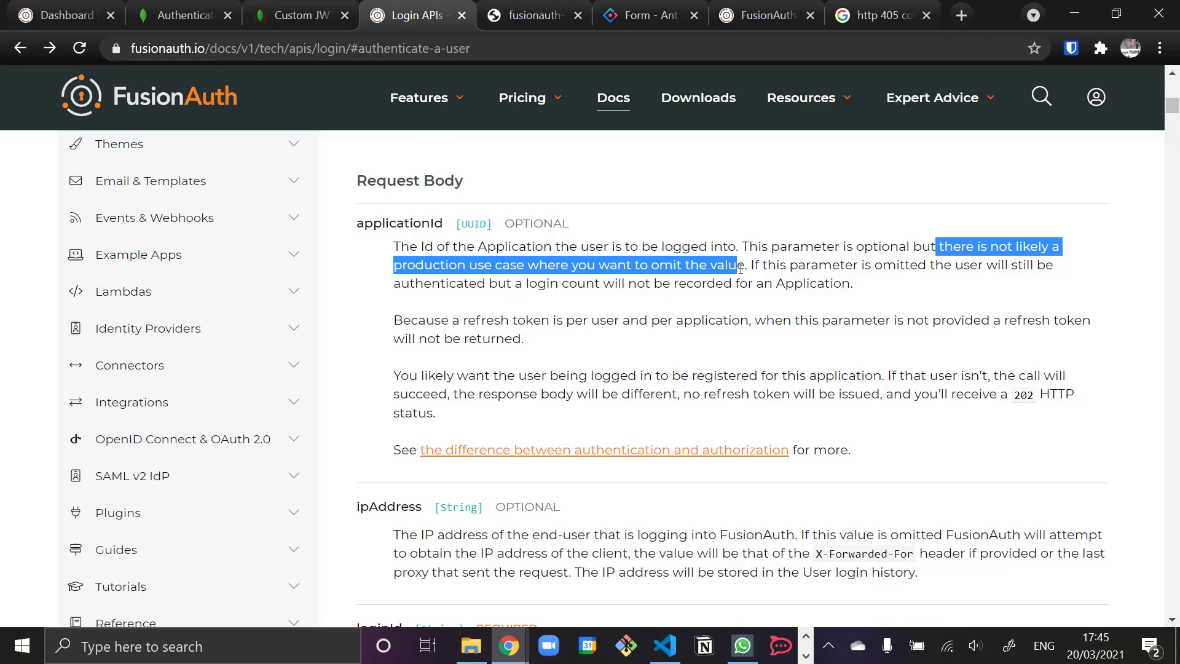
click(608, 282)
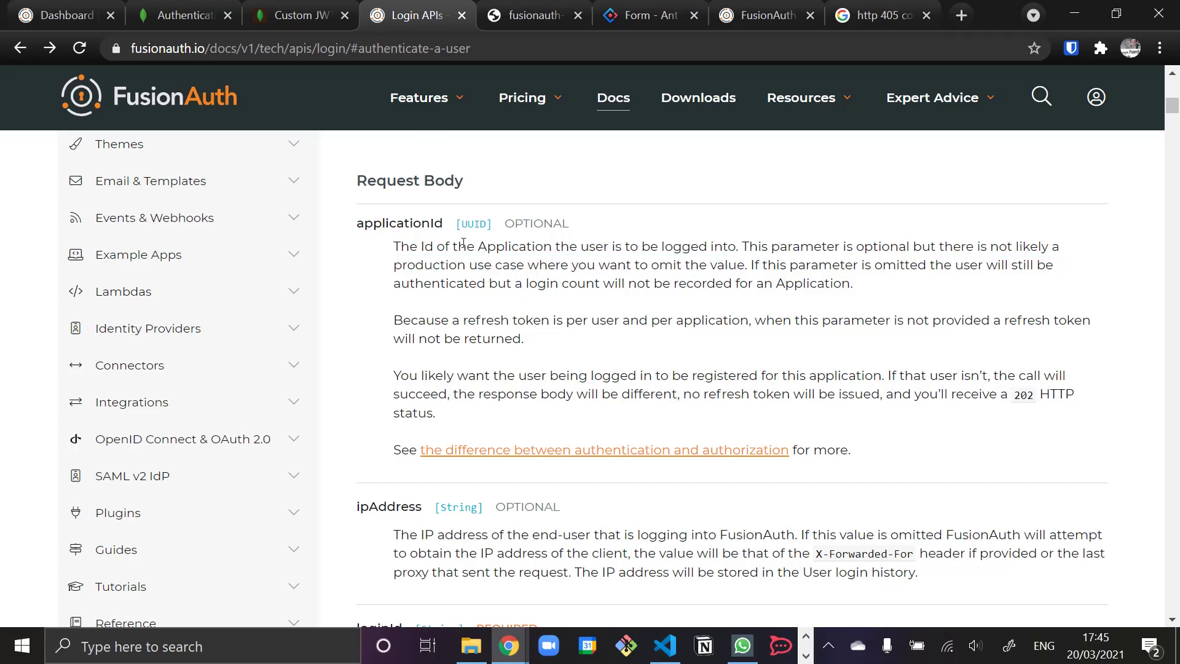
click(78, 21)
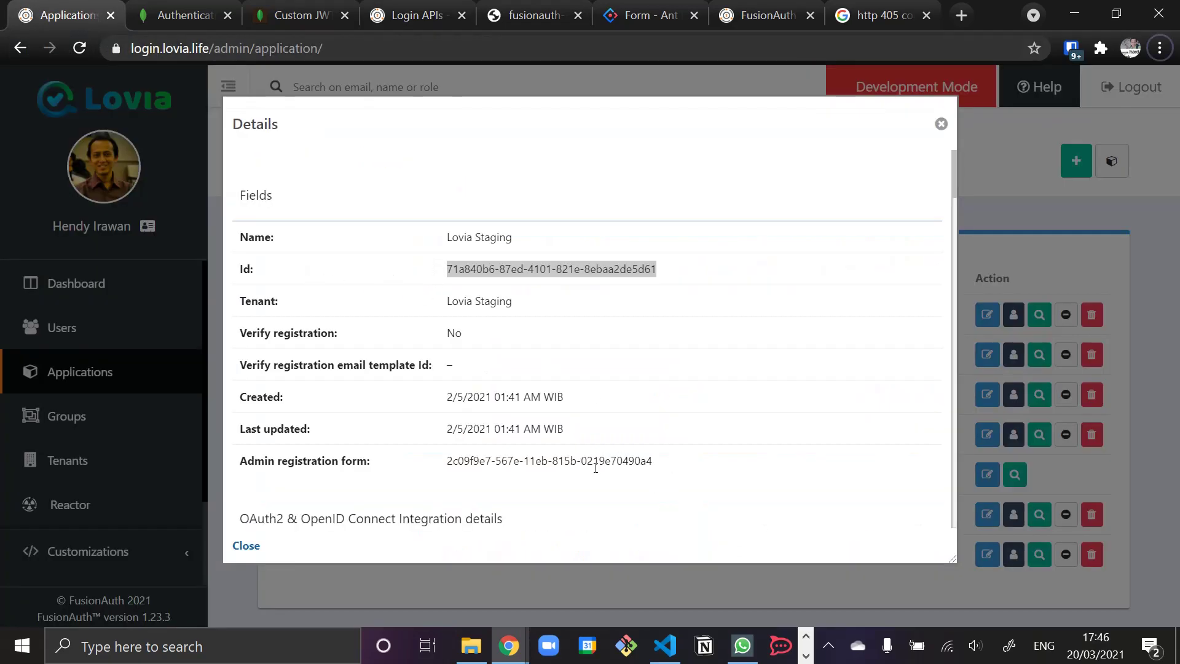
click(665, 645)
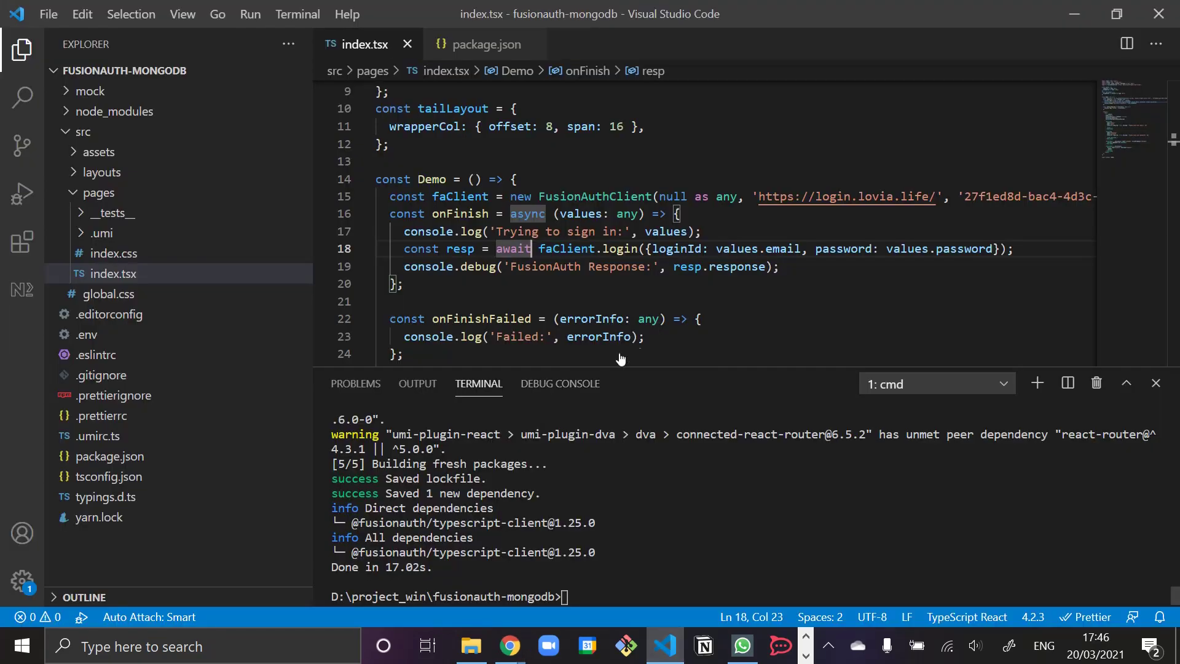
- Insert an applicationId property before loginId in the faClient.login call
click(740, 219)
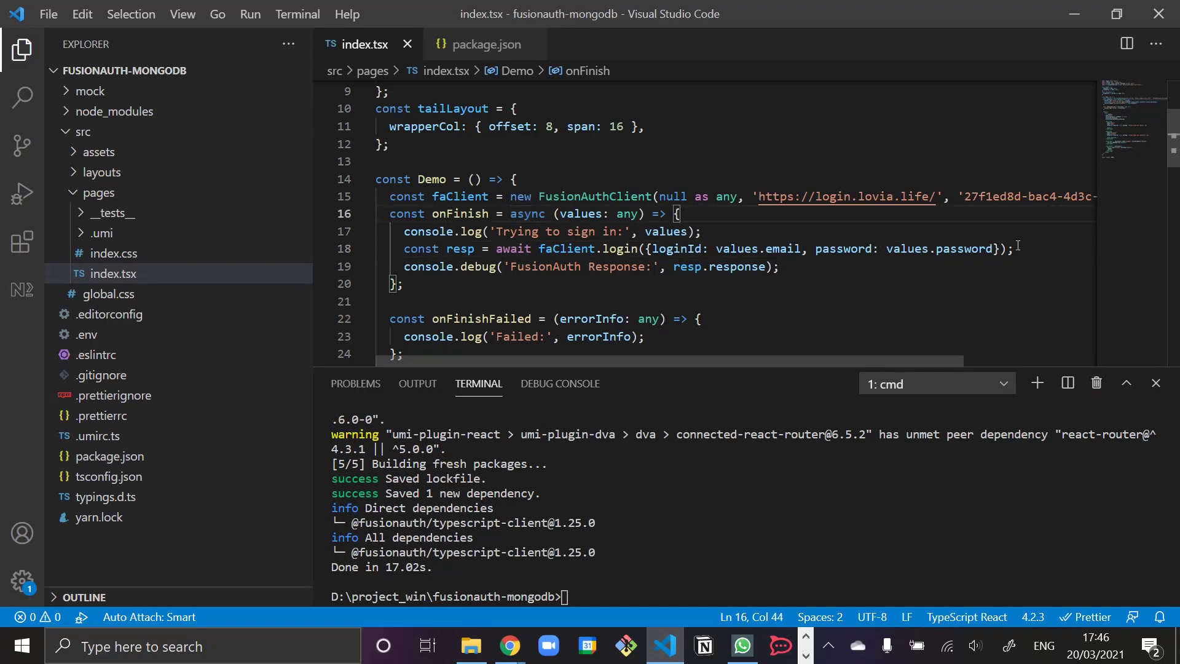
click(995, 248)
click(652, 250)
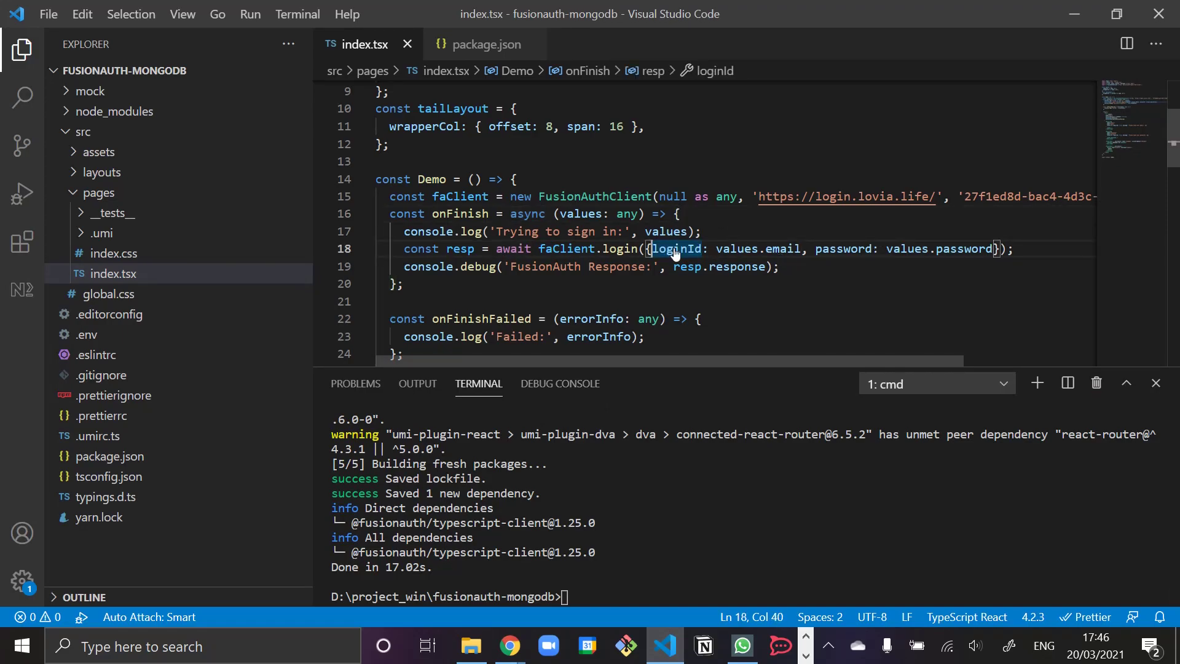
key(Return)
text(appli)
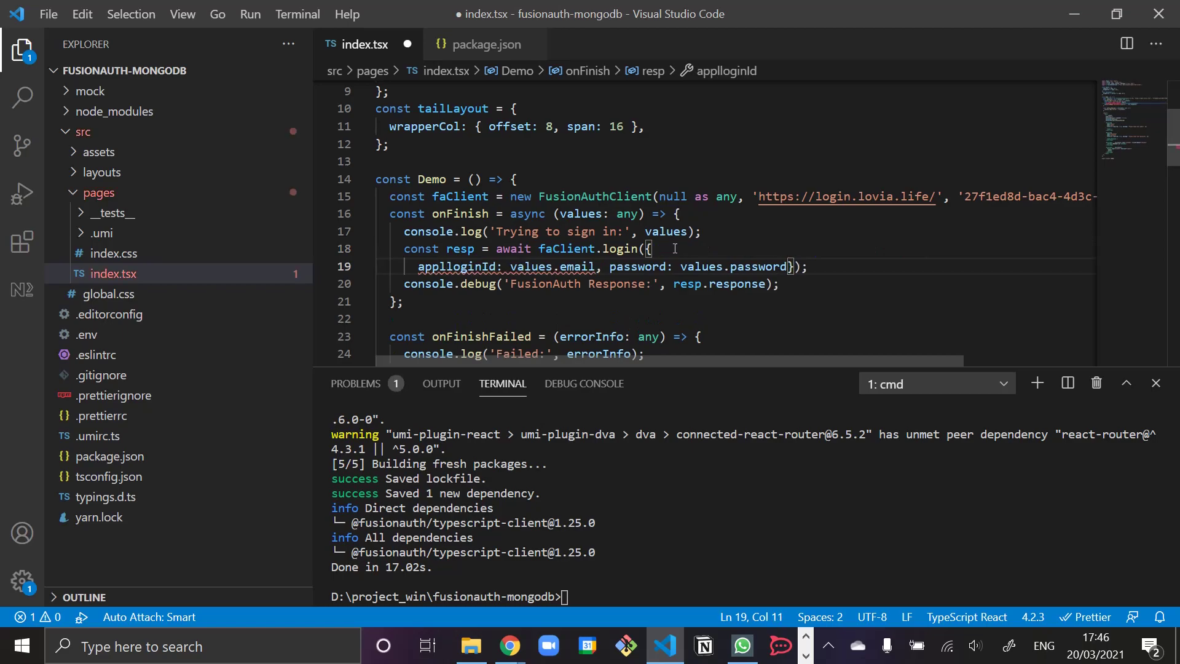
text(cationId:)
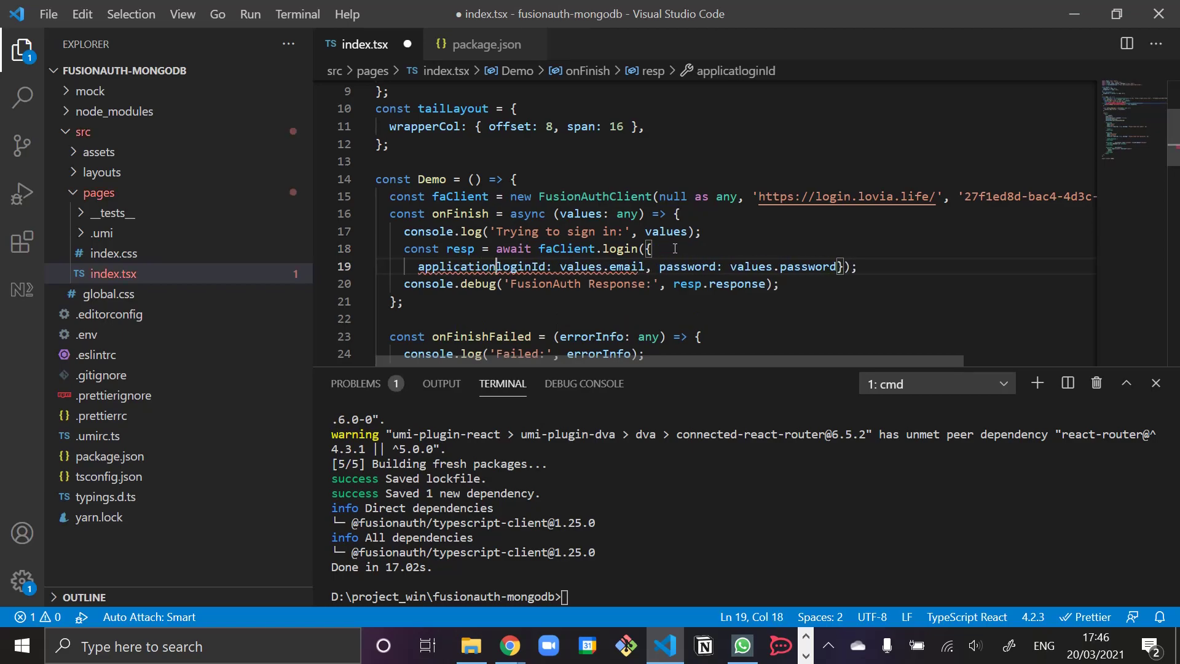
key(Left)
key(ctrl+space)
key(Return)
text(:)
- Set applicationId to '71a840b6-87ed-4101-821e-8ebaa2de5d61', keep loginId on its own line, and save
text(71a840b6-87ed-4101-821e-8ebaa2de5d61)
key(ctrl+z)
text(')
text(71a840b6-87ed-4101-821e-8ebaa2de5d61)
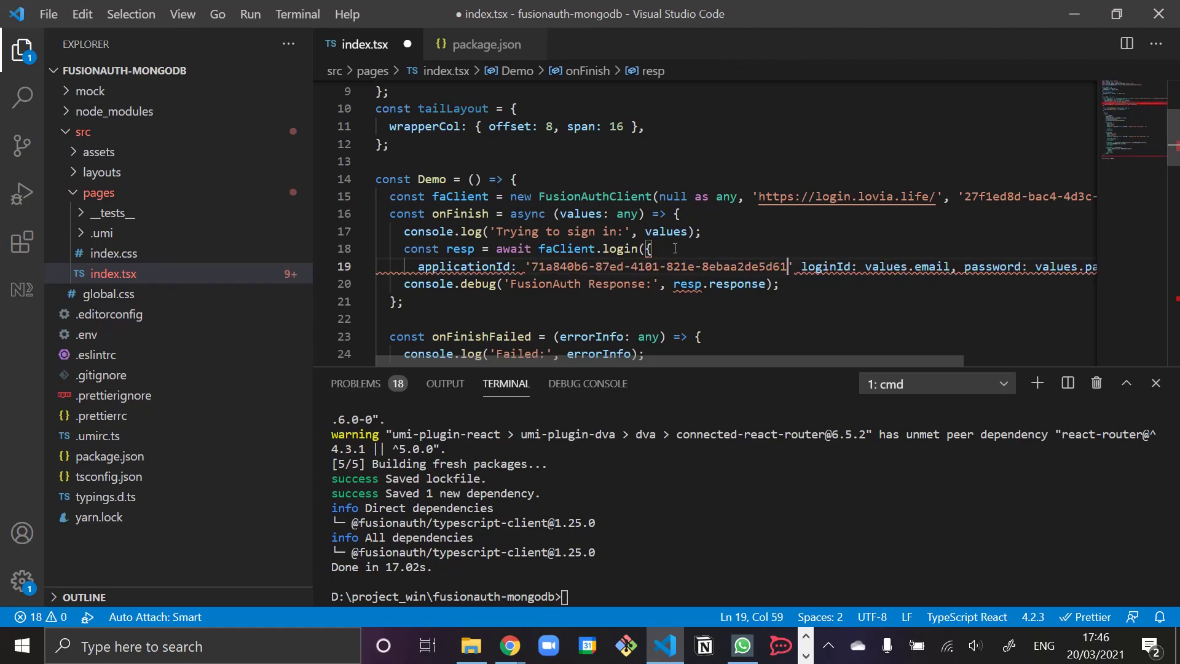
key(Right)
text(,)
key(Return)
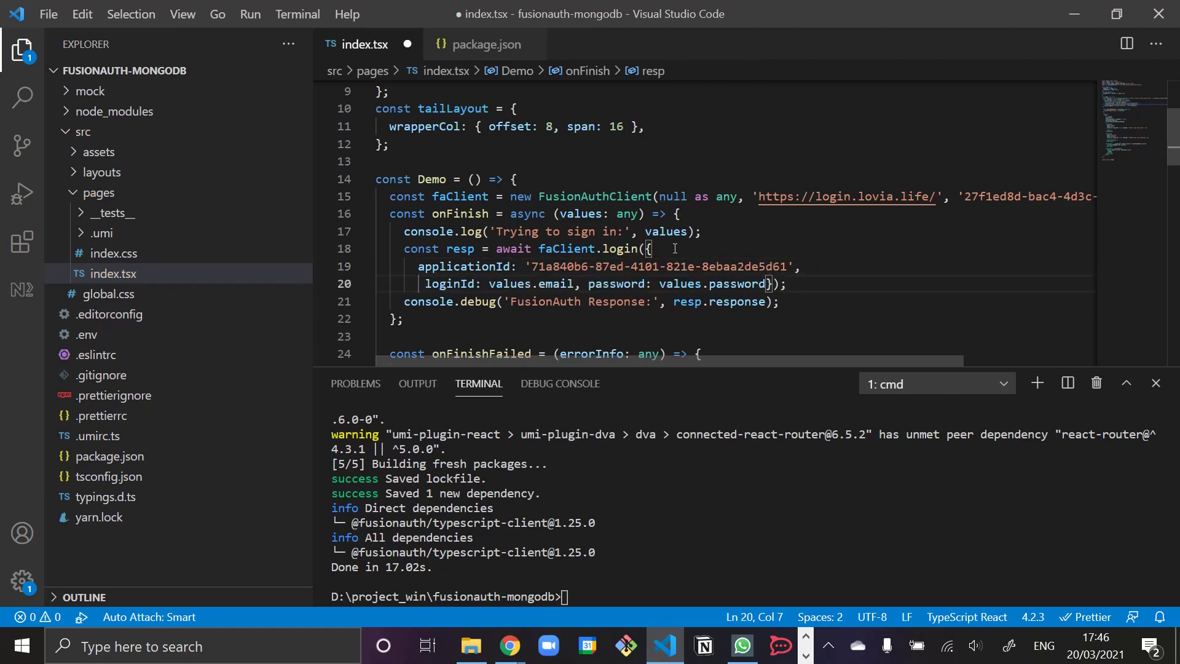
key(ctrl+s)
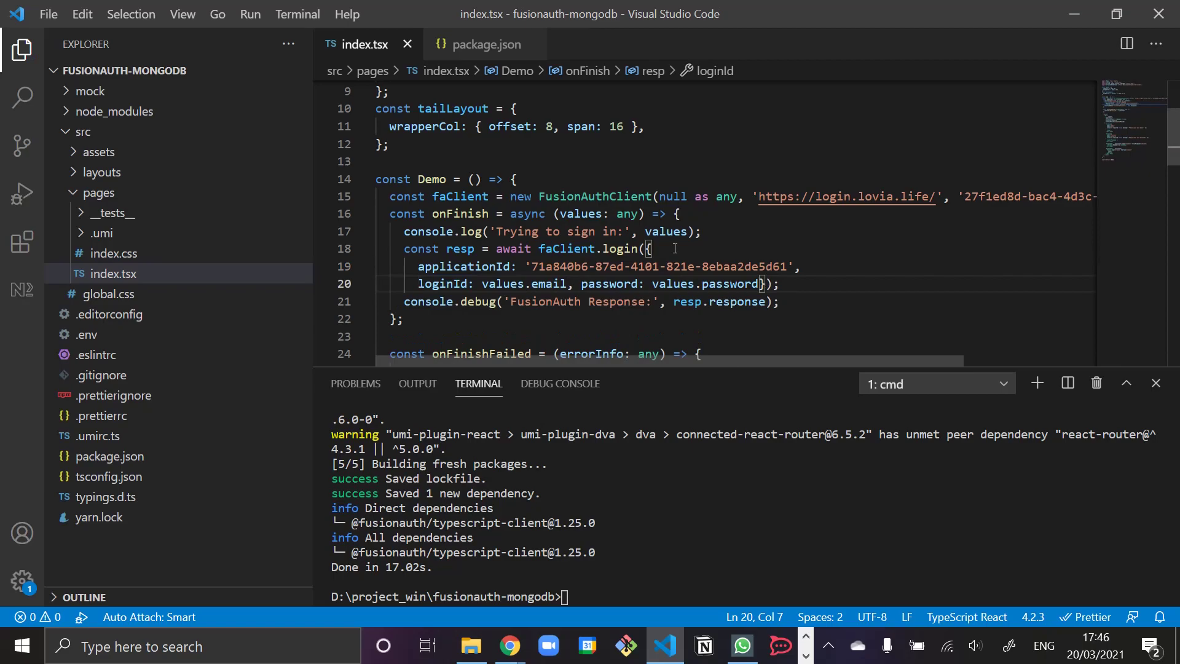
mouse_move(509, 646)
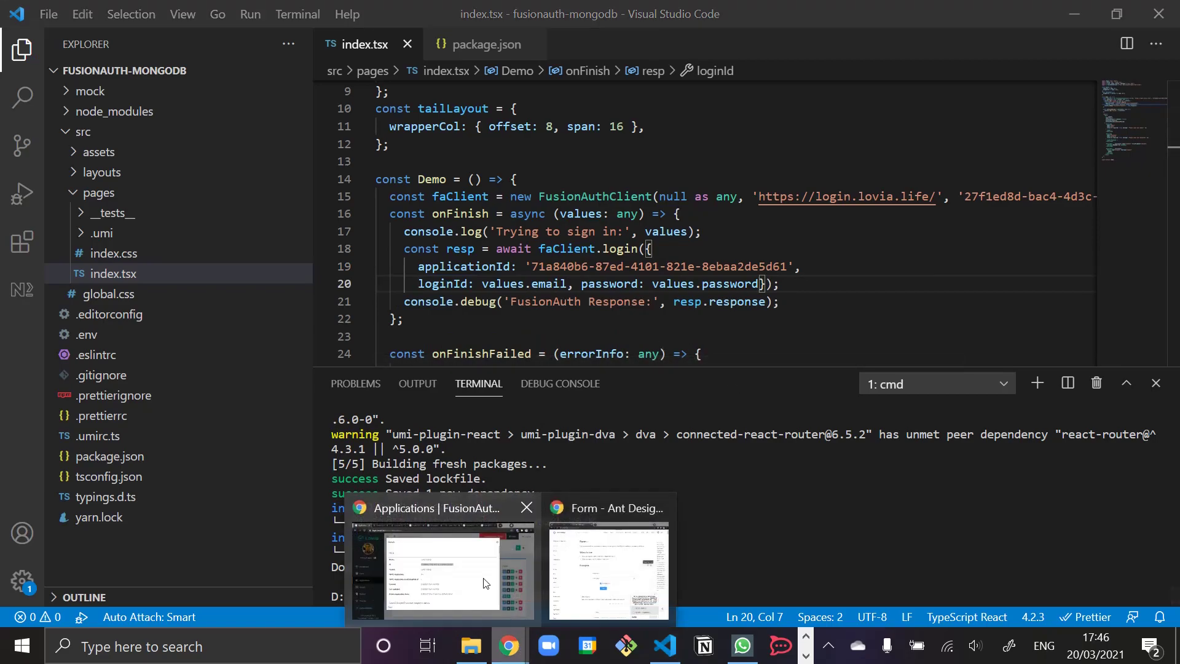
click(444, 569)
- Resubmit the localhost:8000 login form with the test e-mail and password
click(768, 16)
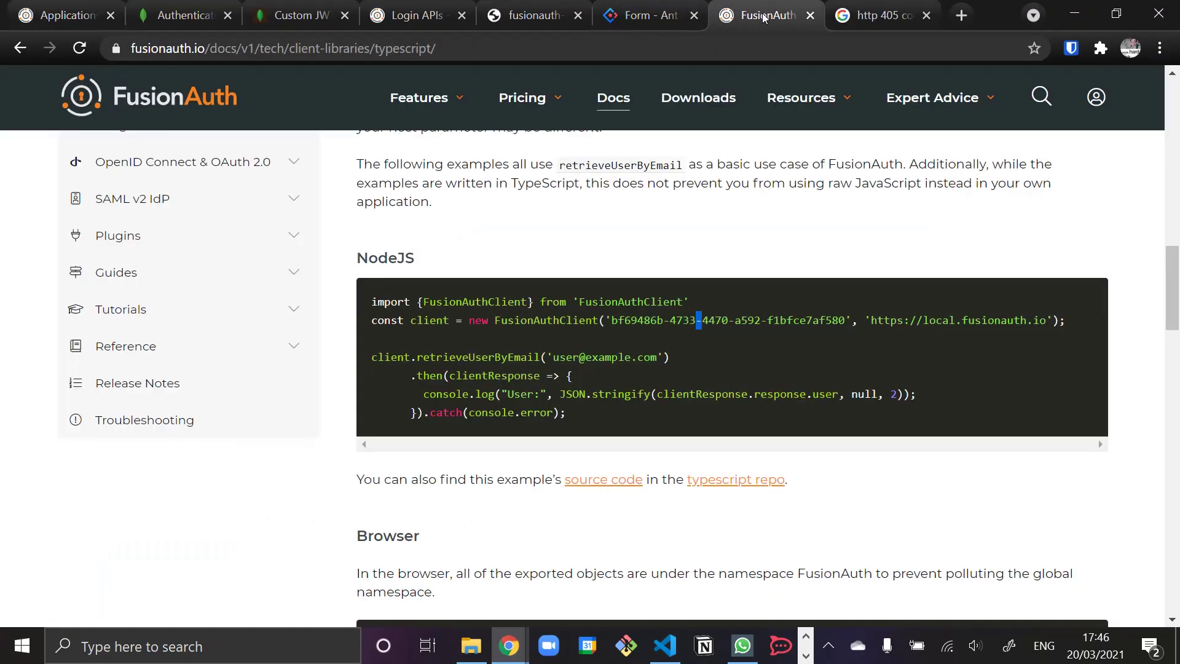
click(530, 16)
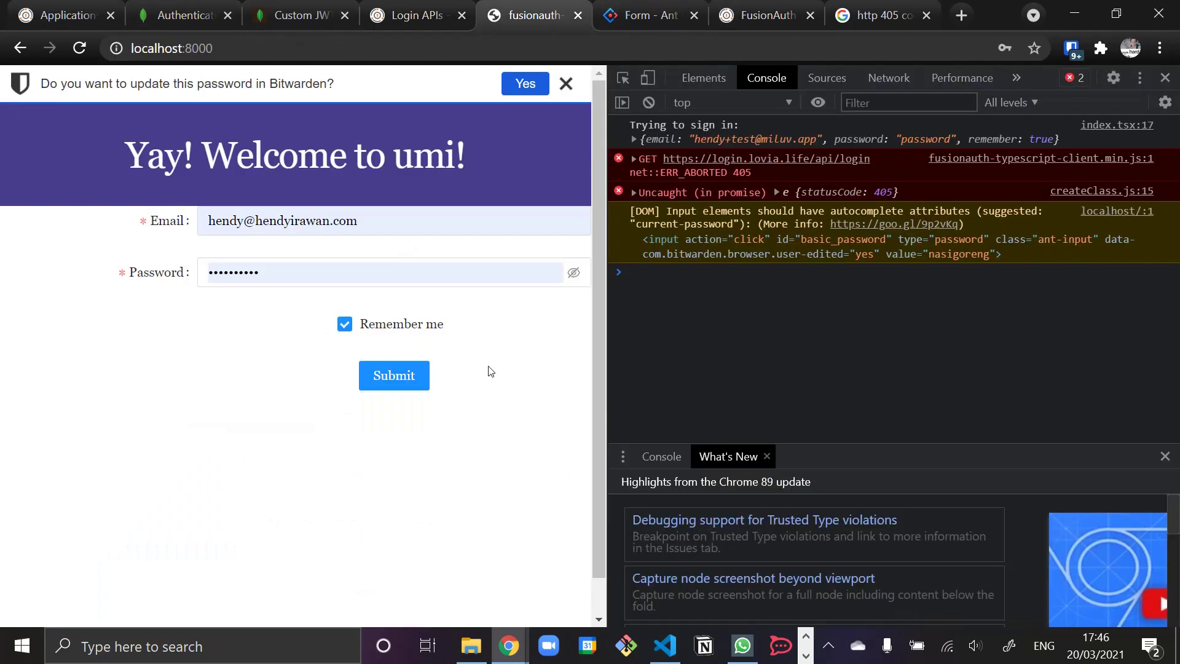
click(424, 219)
key(ctrl+a)
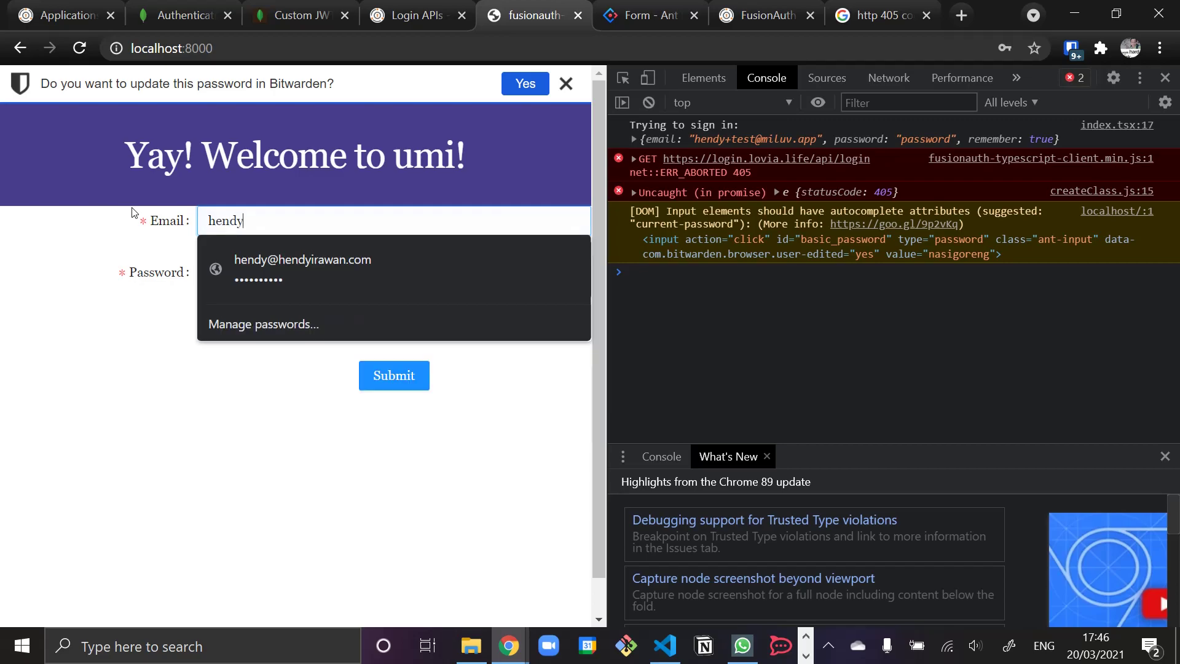
key(Tab)
text(password)
click(399, 376)
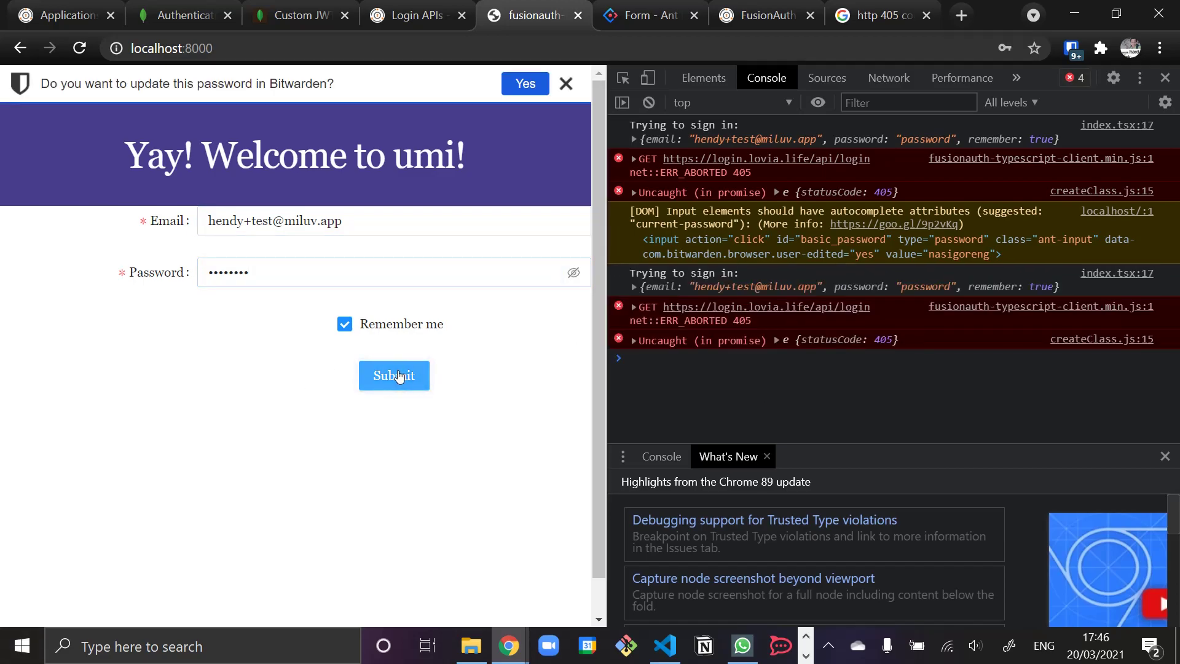
- Inspect the login request's headers, showing a GET to /api/login with status 405
click(771, 307)
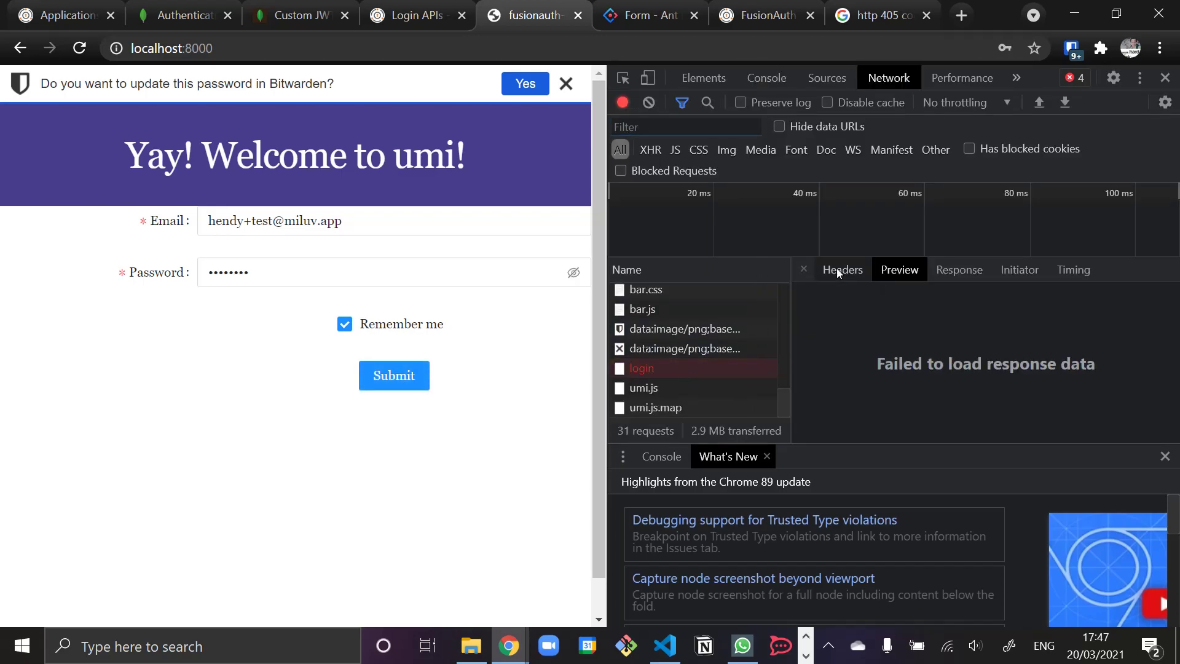
click(843, 270)
scroll(906, 393, down, 10)
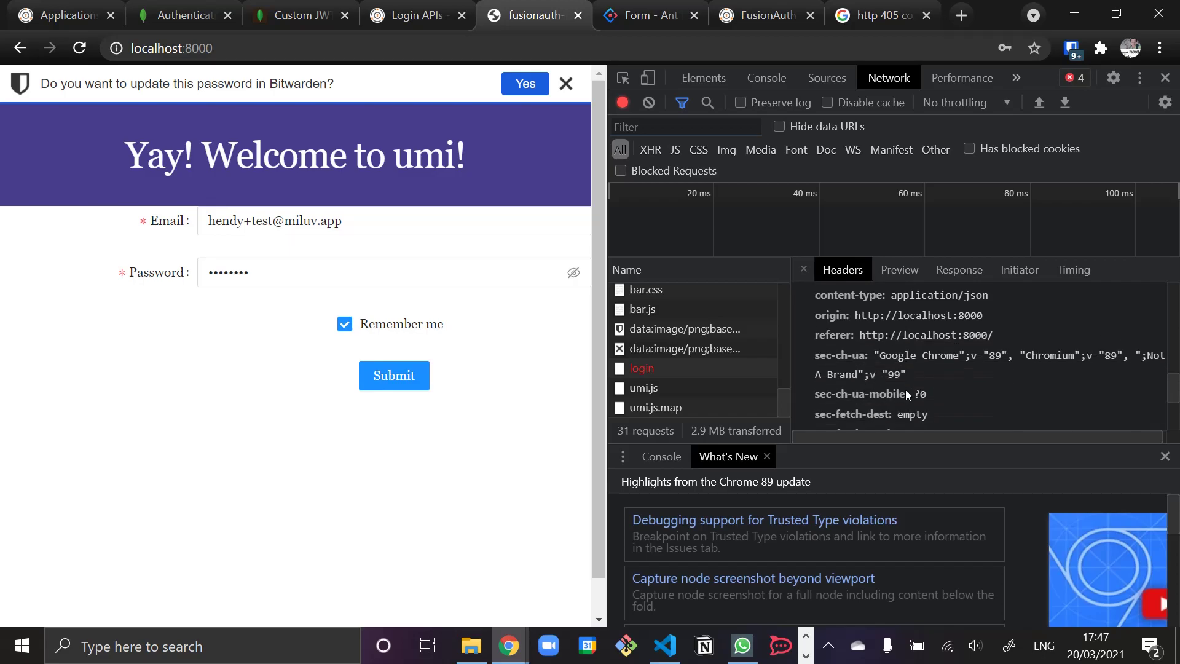
scroll(906, 394, up, 3)
scroll(906, 394, down, 4)
scroll(905, 390, down, 4)
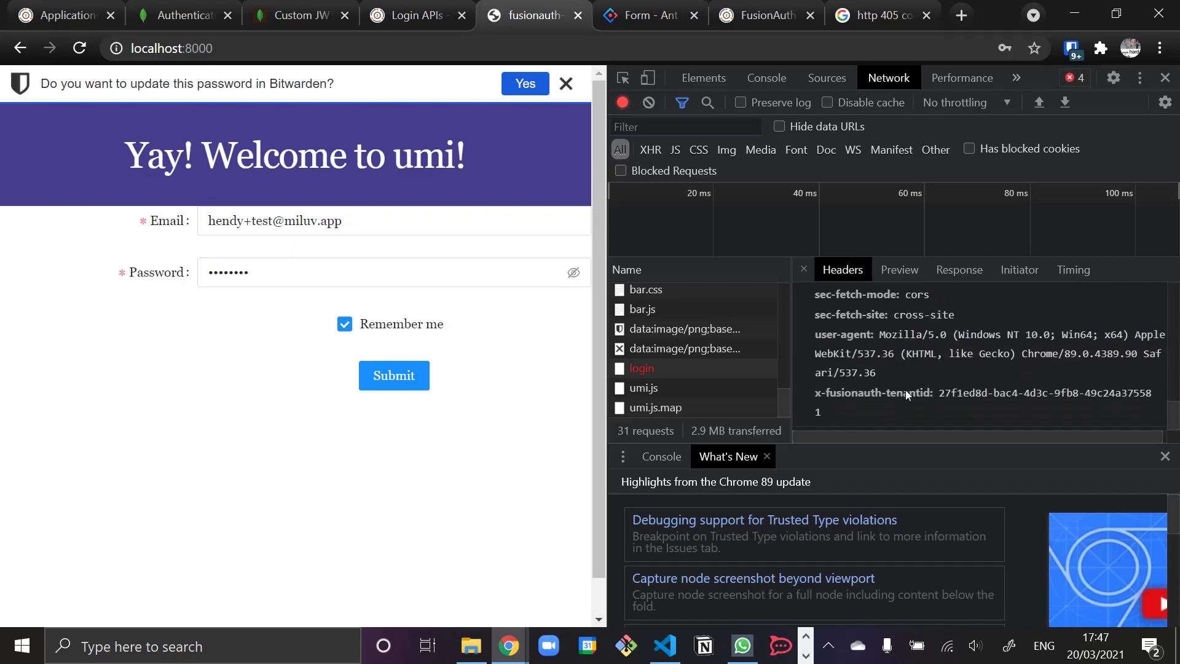
scroll(905, 390, up, 10)
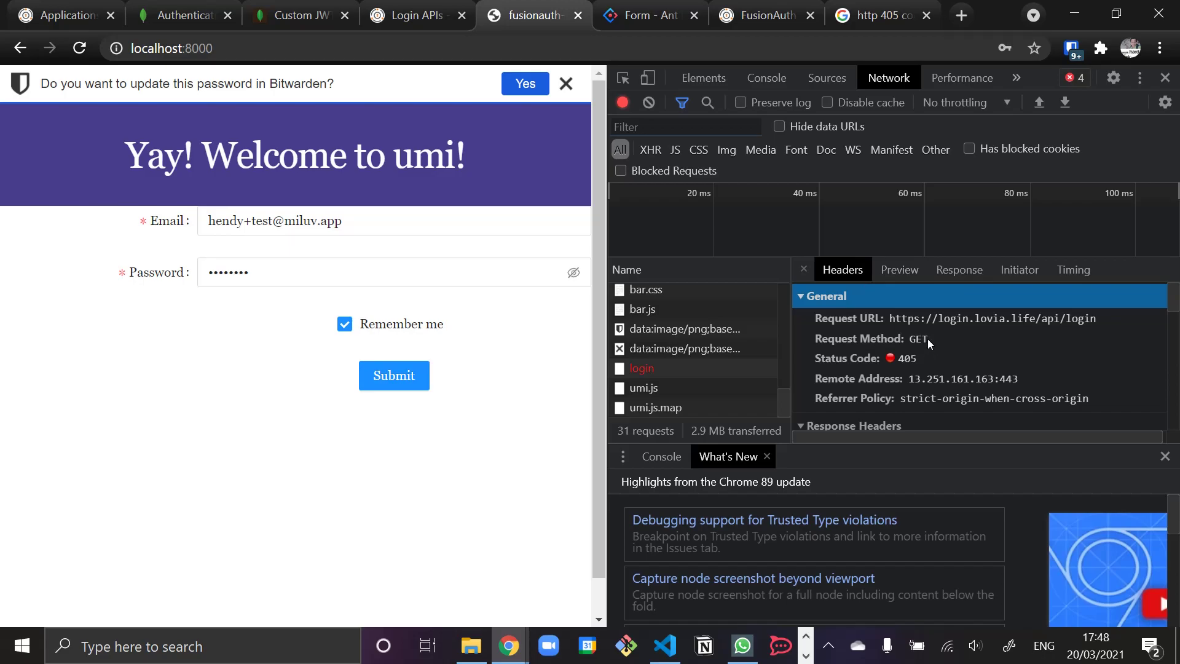
- Return to the Login APIs docs at Authenticate a User, whose URI is POST /api/login
click(409, 17)
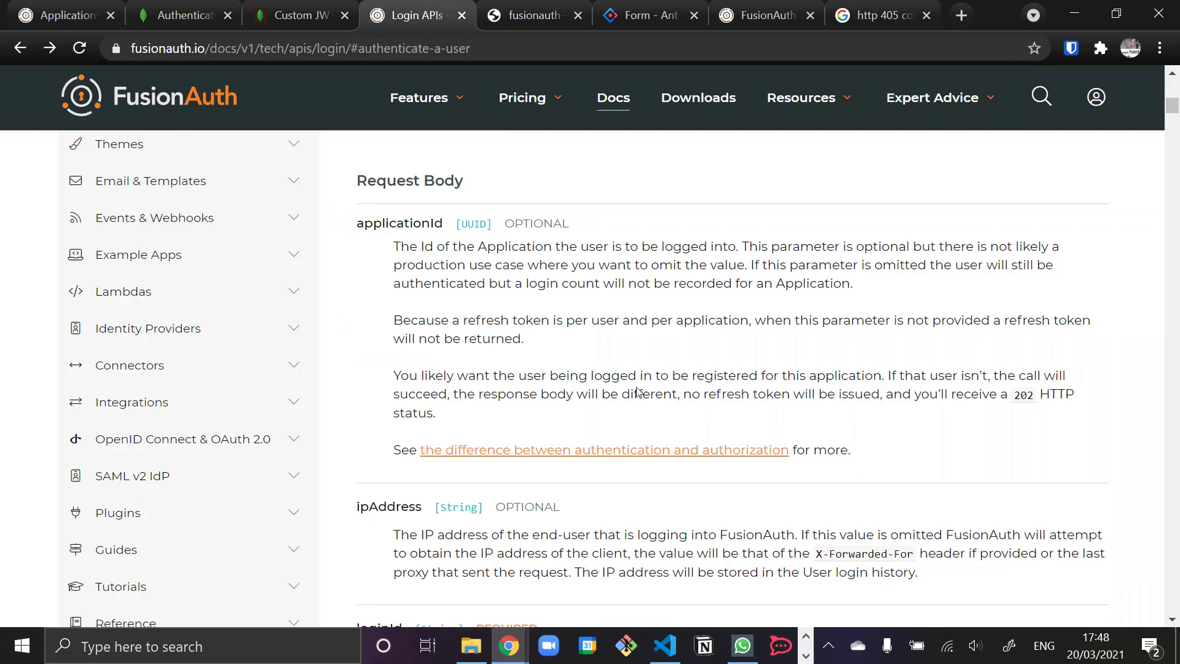
scroll(505, 426, up, 15)
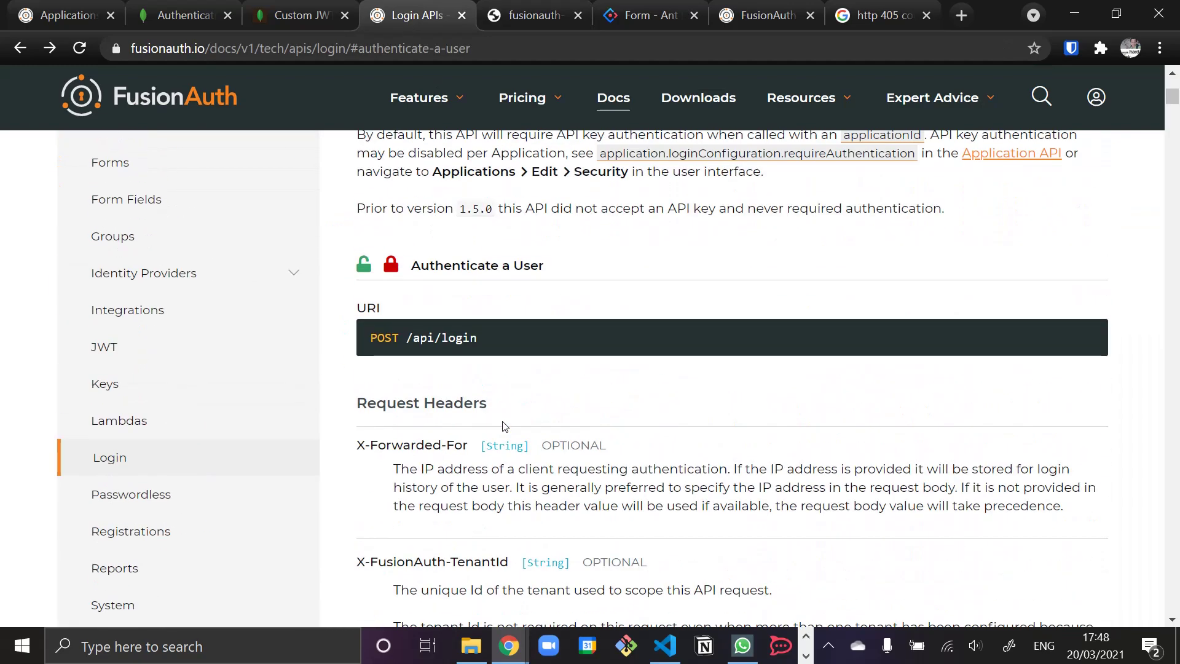
scroll(397, 489, down, 3)
scroll(584, 392, up, 10)
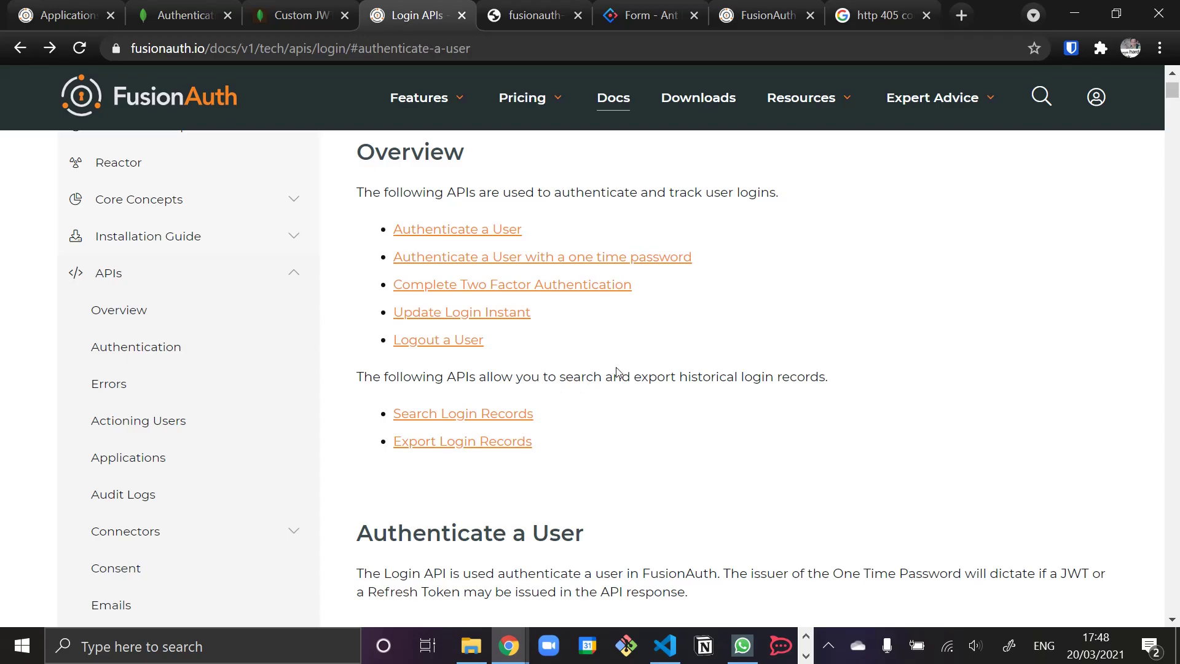
scroll(580, 413, down, 7)
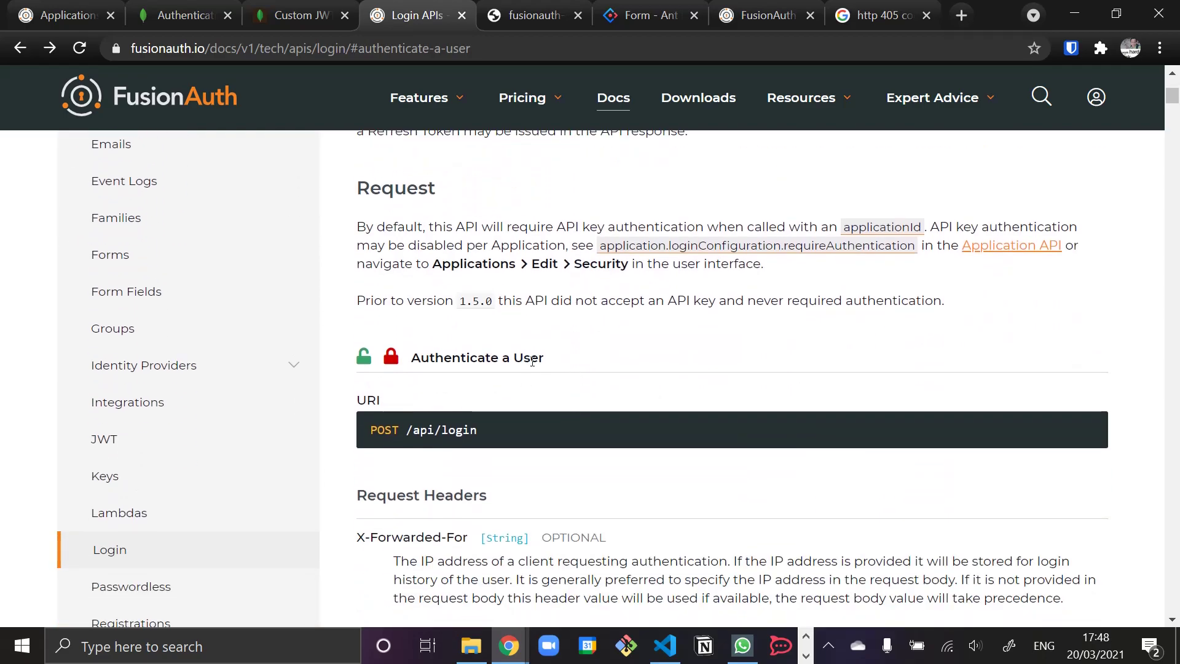
- Inspect the login() method in FusionAuthClient.js, keeping it open as a permanent tab
key(alt+Tab)
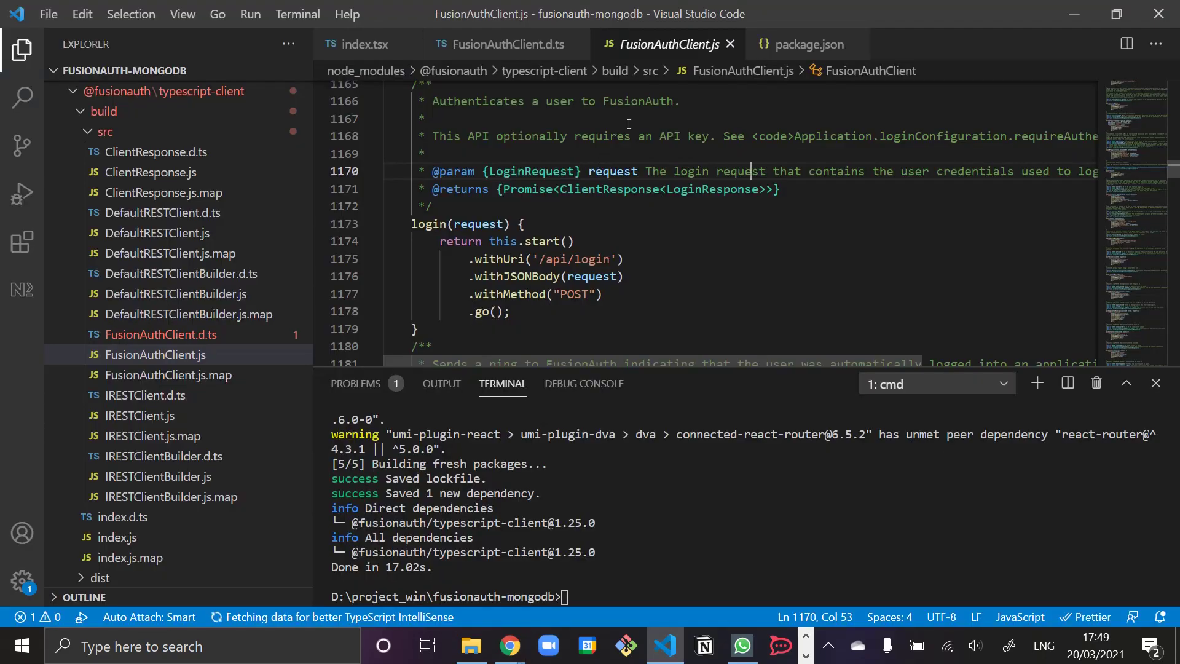
click(578, 160)
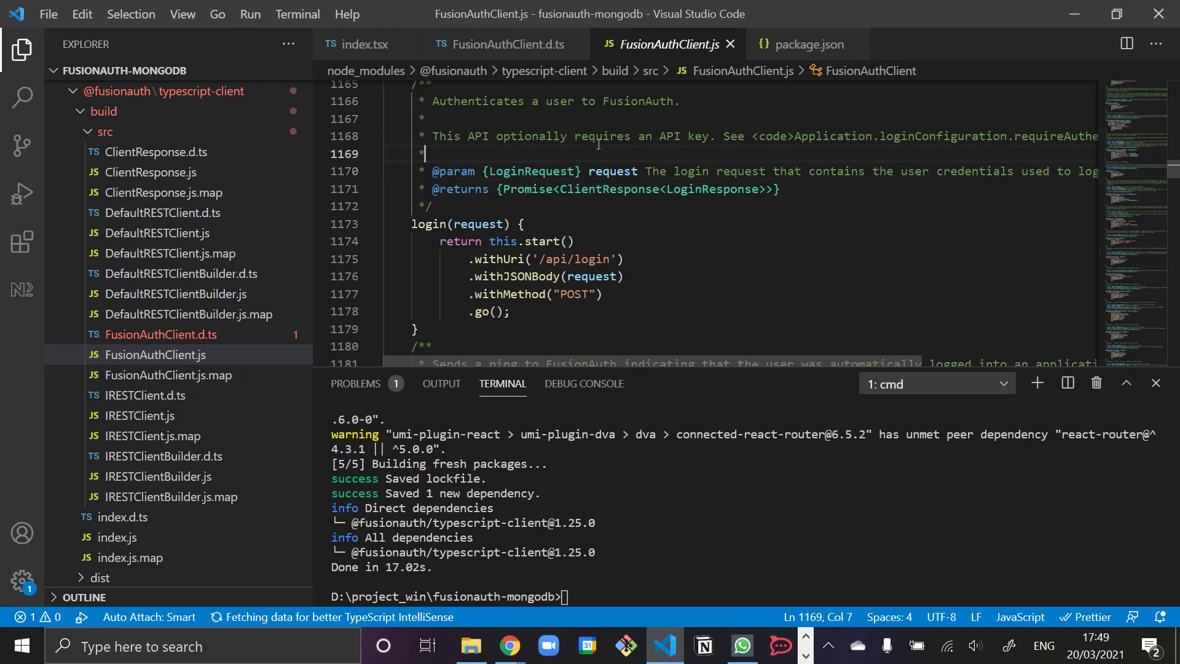
double_click(674, 46)
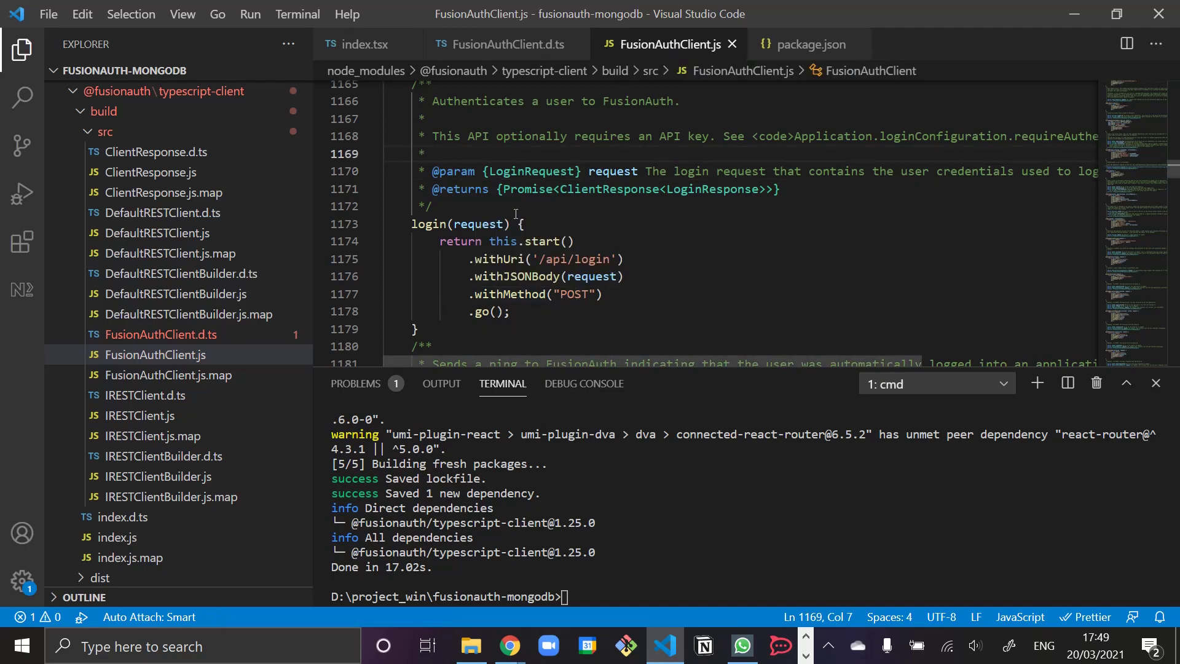
- Replace null as any with '' in the FusionAuthClient constructor and save index.tsx
click(364, 45)
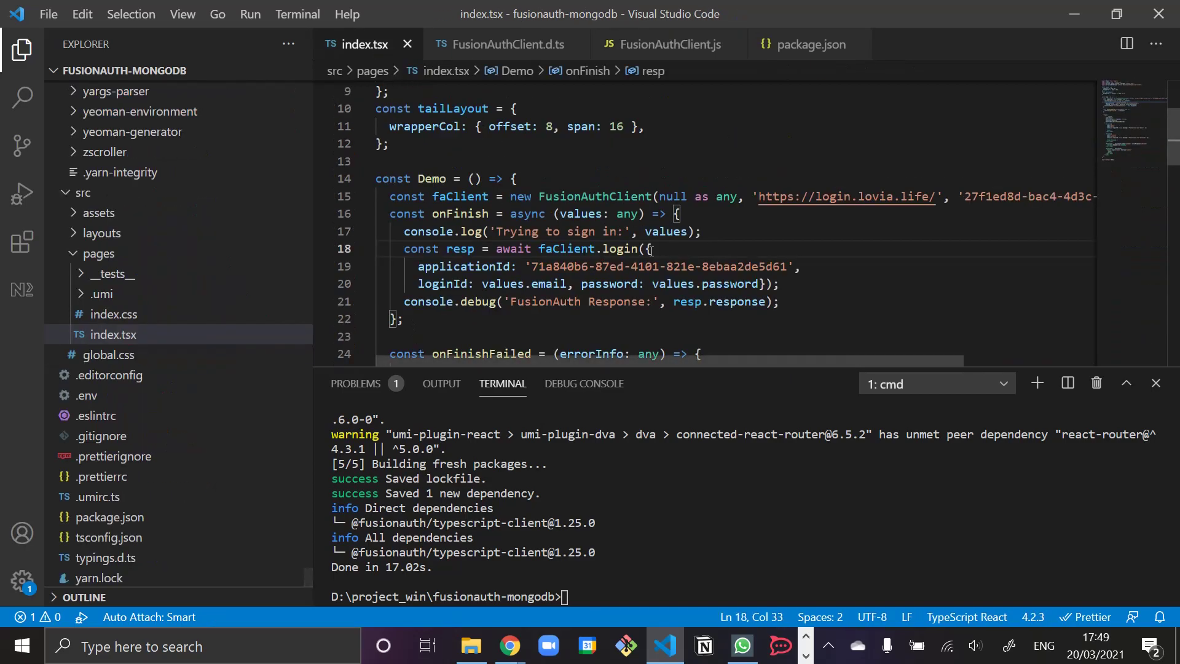
drag(686, 193, 726, 196)
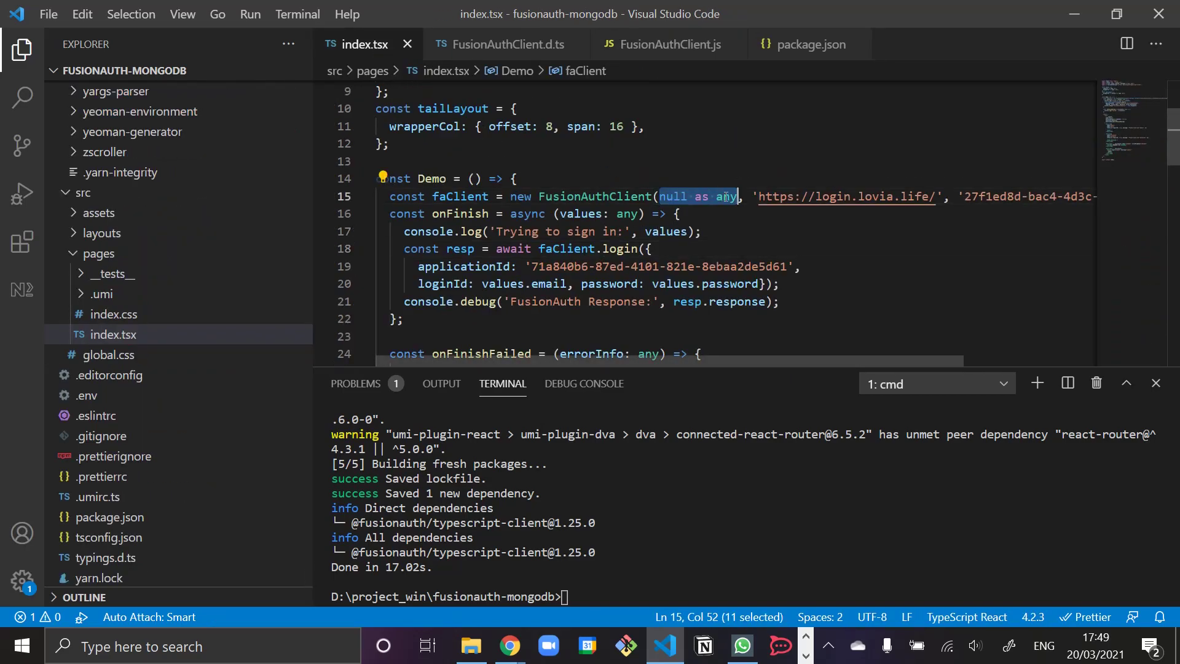
key(BackSpace)
text('')
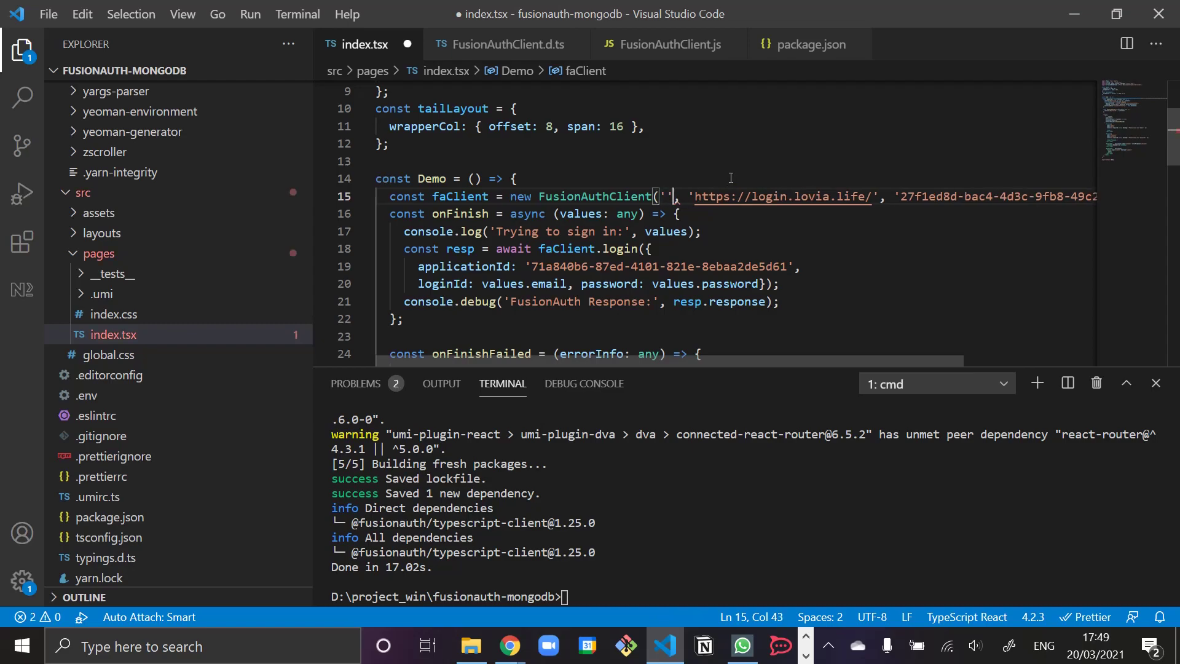
key(ctrl+s)
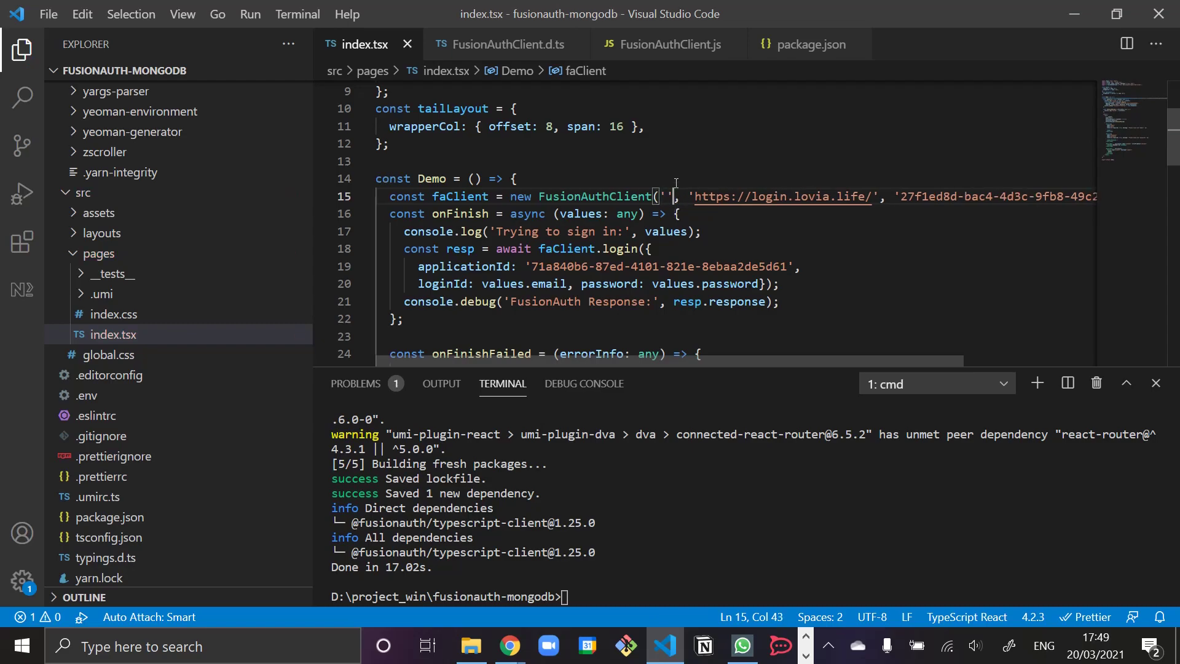
click(510, 645)
click(454, 564)
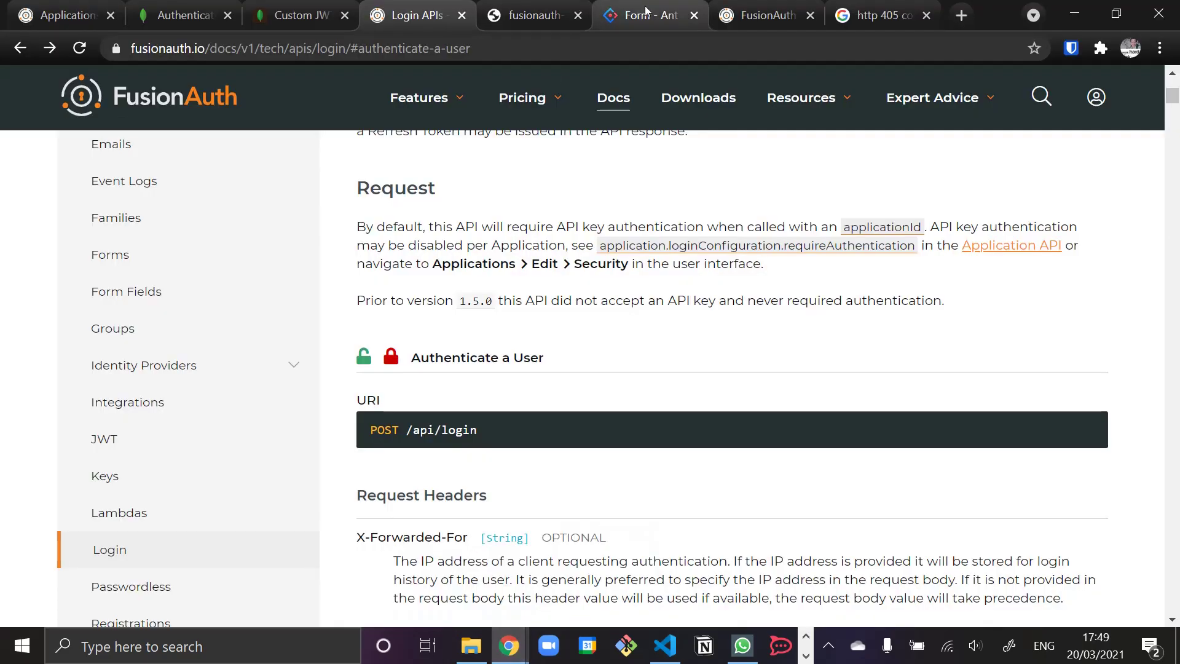
- Reload the localhost:8000 app to pick up the code changes
click(762, 15)
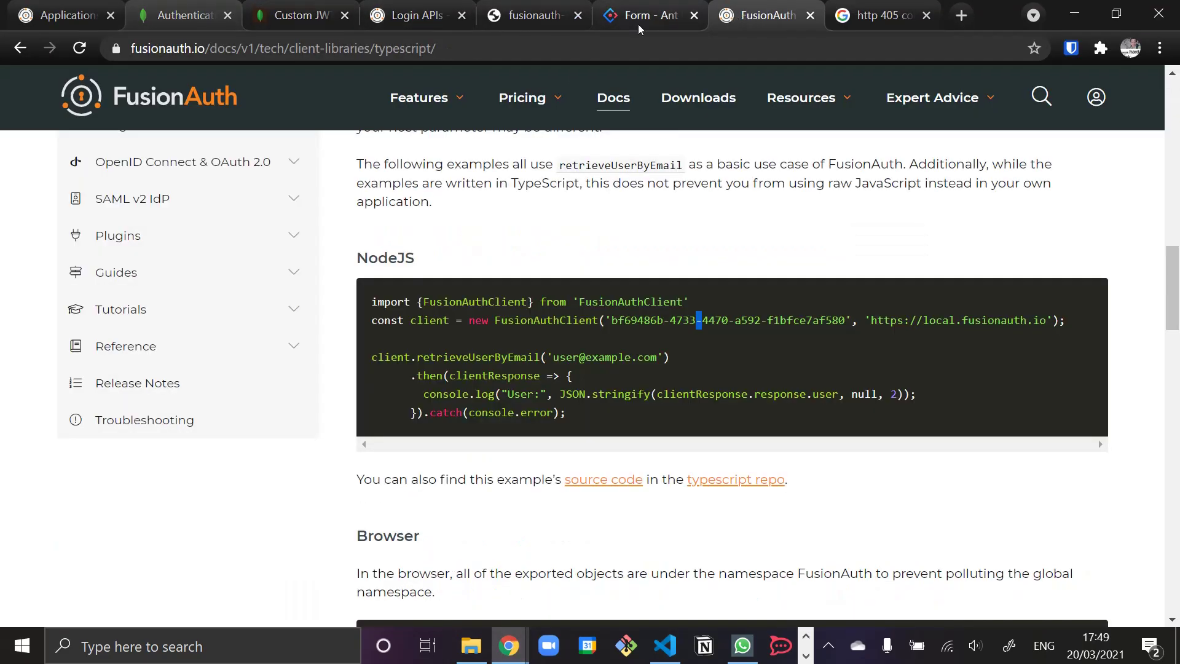
click(534, 16)
key(F5)
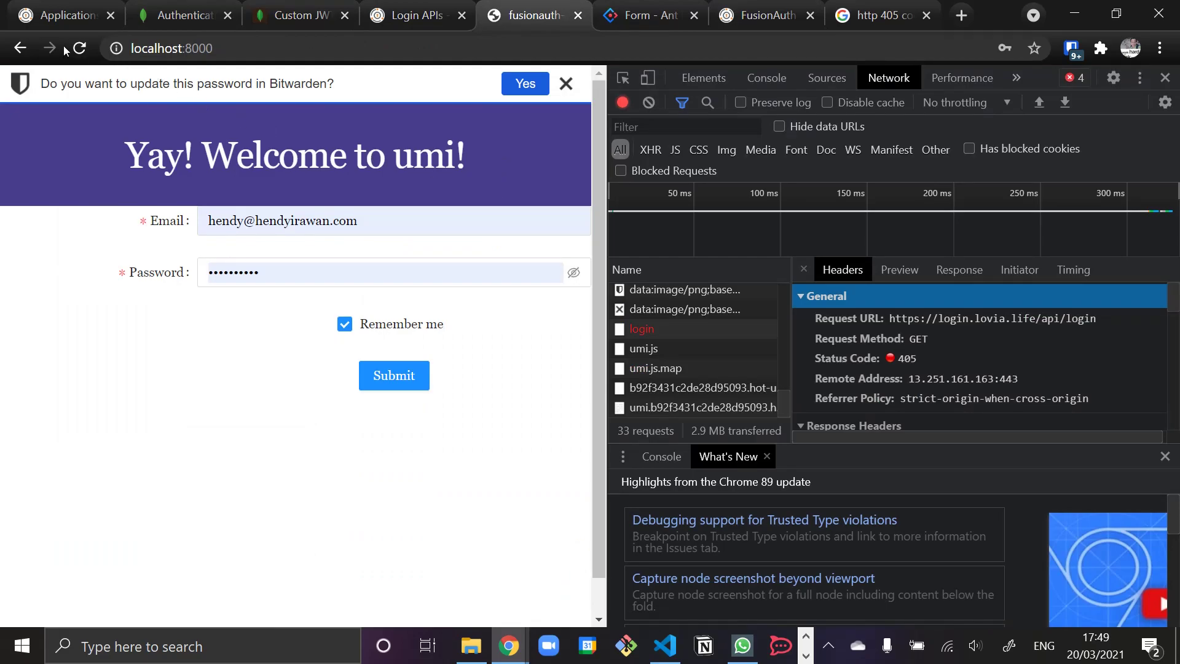
- Submit the saved test account and inspect the failed login request, still GET with 405
click(390, 223)
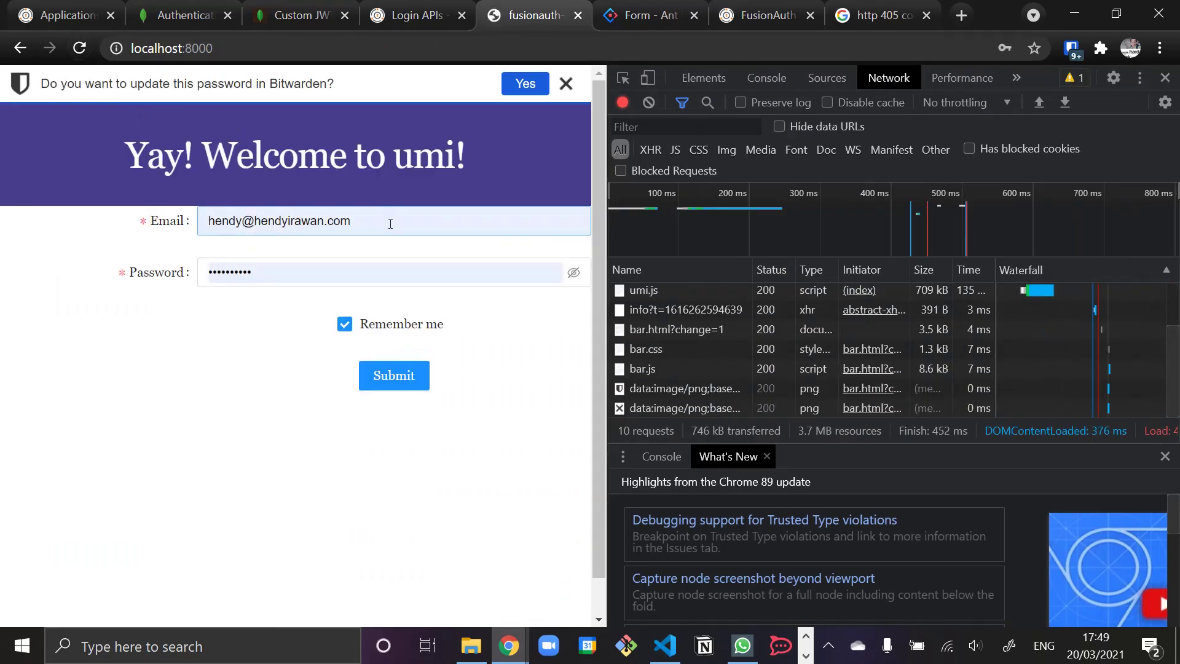
key(ctrl+a)
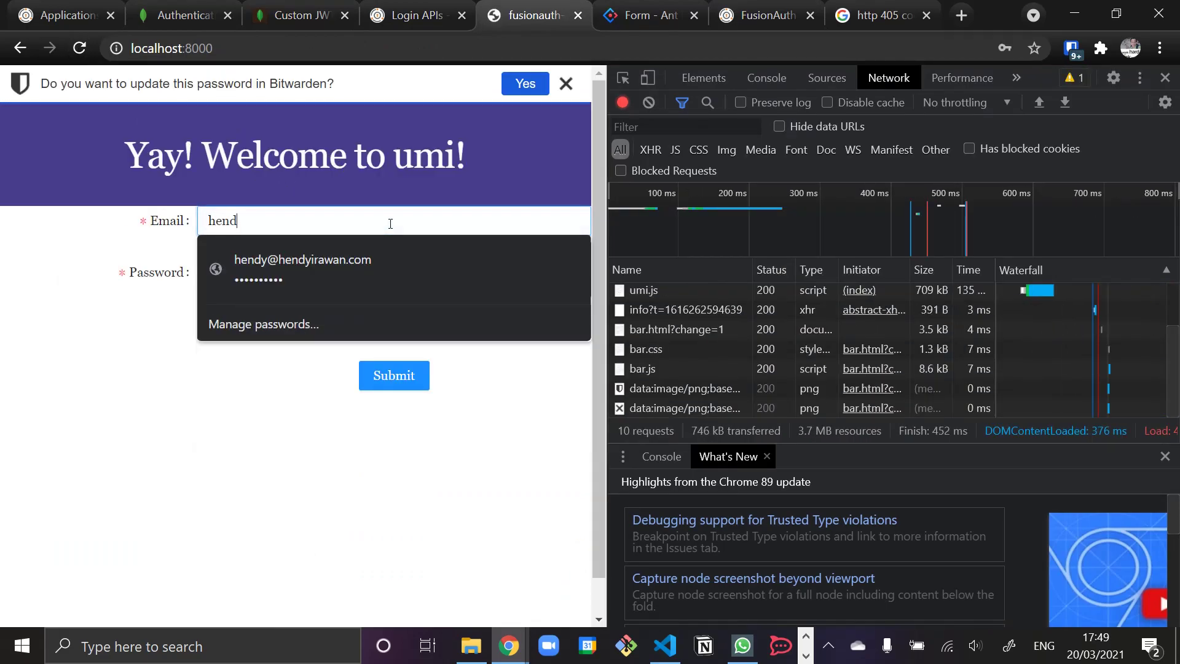
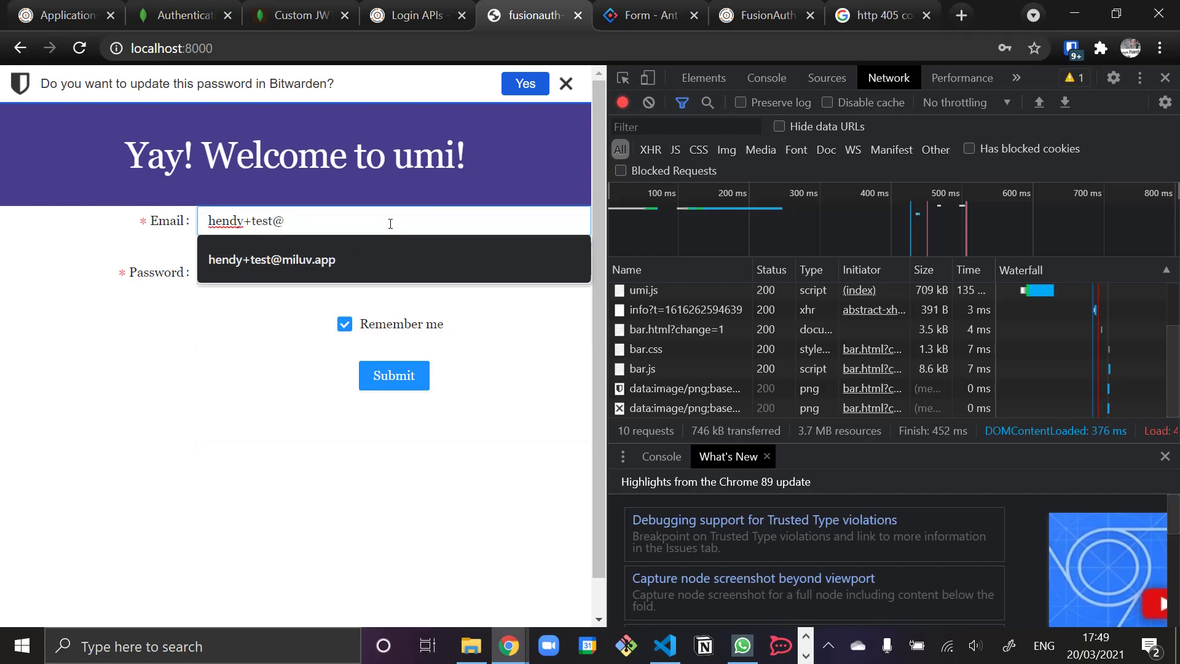
key(Down)
key(Return)
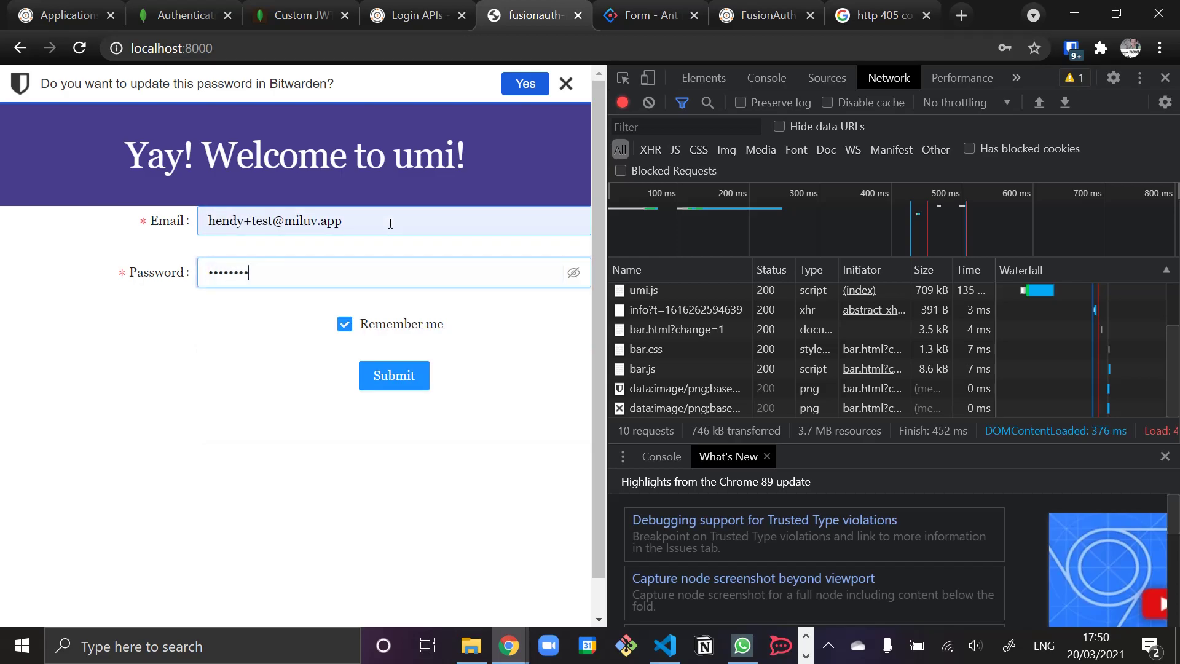
click(398, 375)
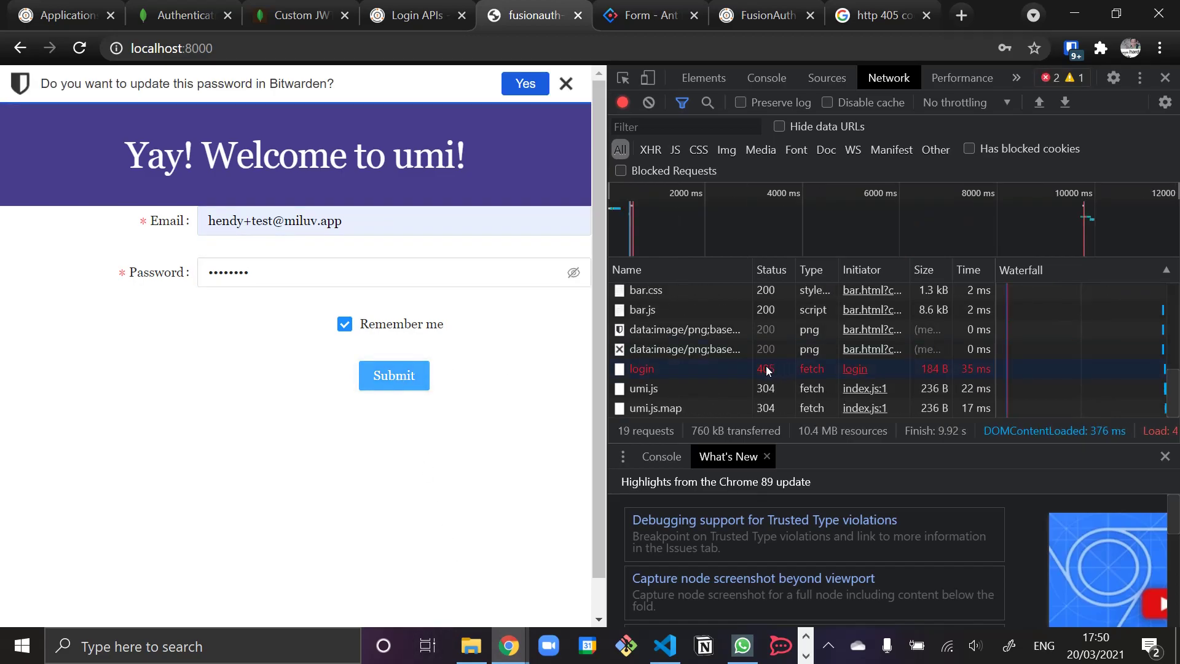
click(689, 368)
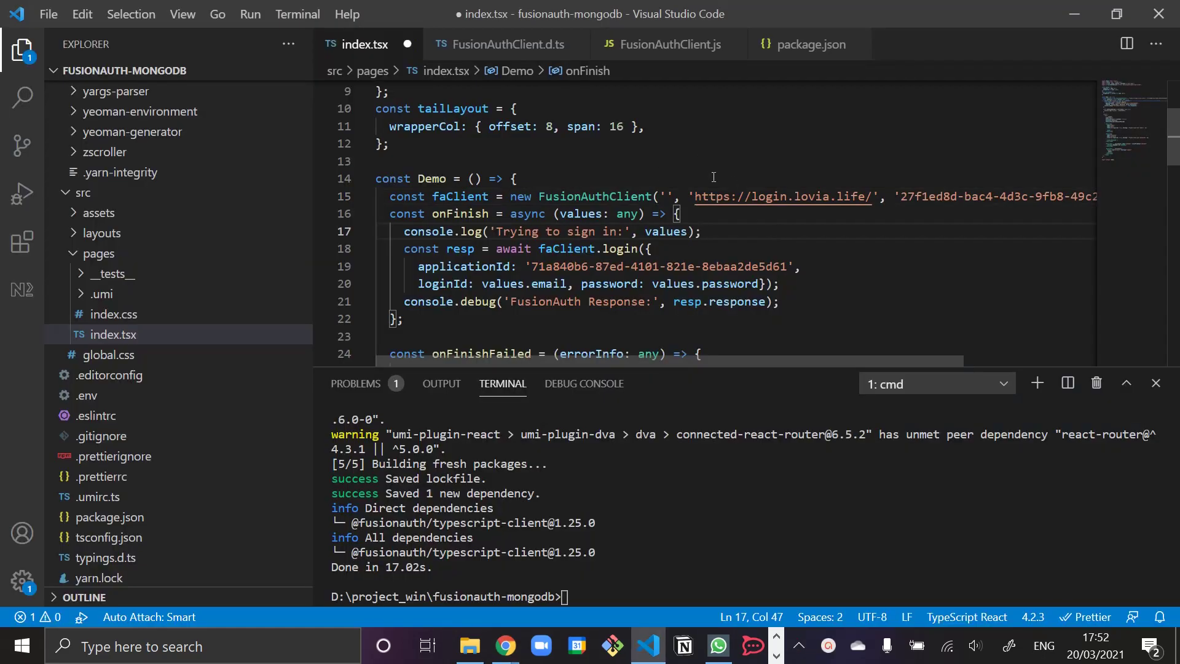
drag(864, 196, 872, 196)
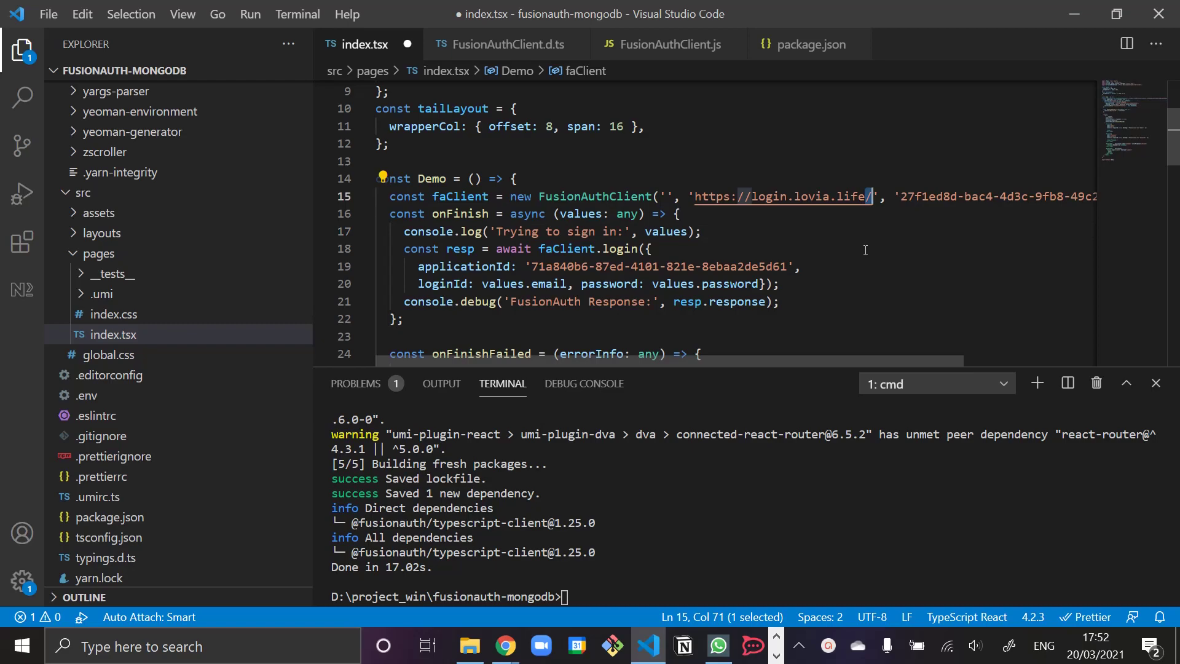
key(BackSpace)
key(ctrl+s)
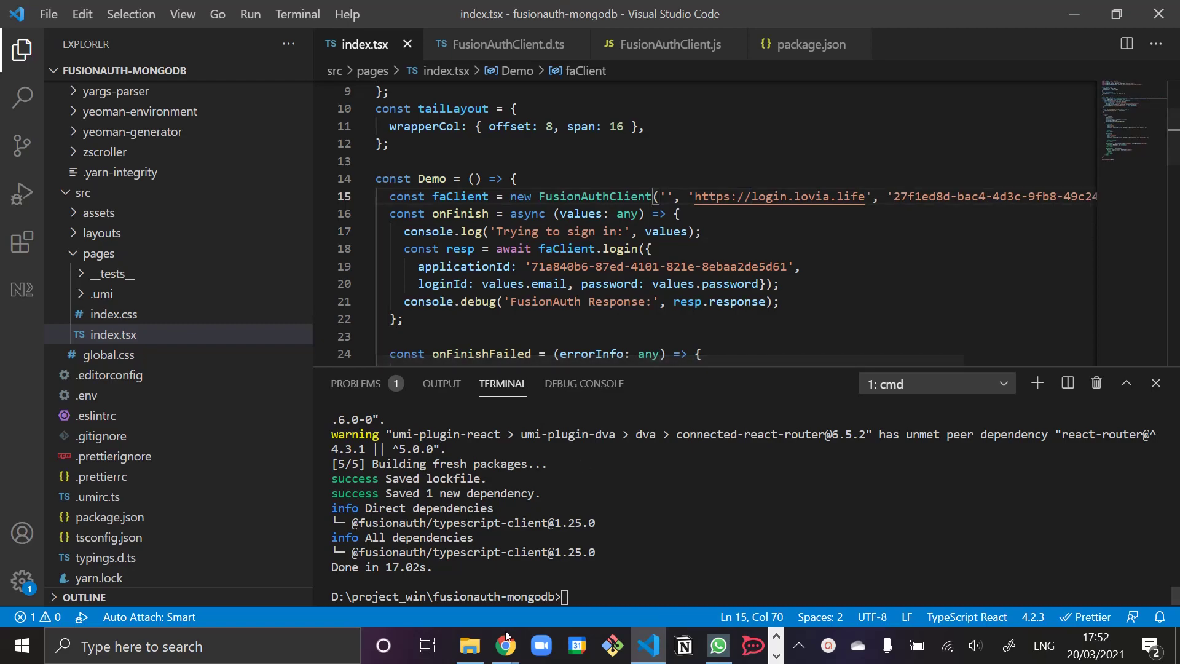
mouse_move(505, 643)
click(410, 565)
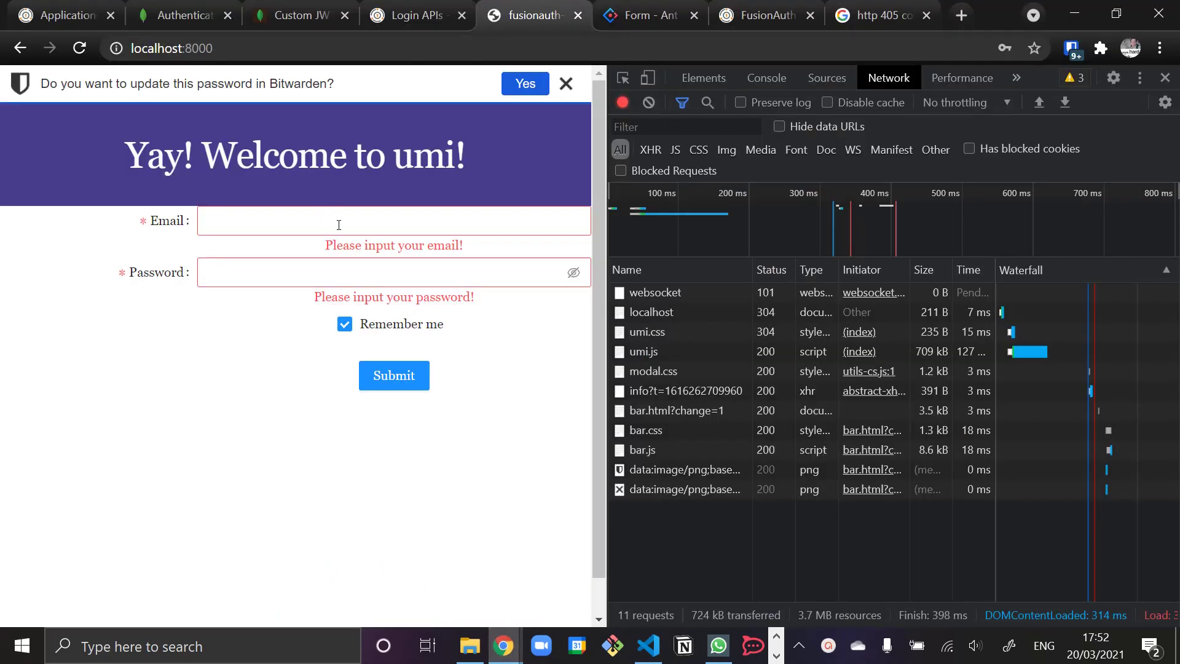
- Resubmit the login form using the saved test account email and its password
click(338, 225)
text(hendy+test)
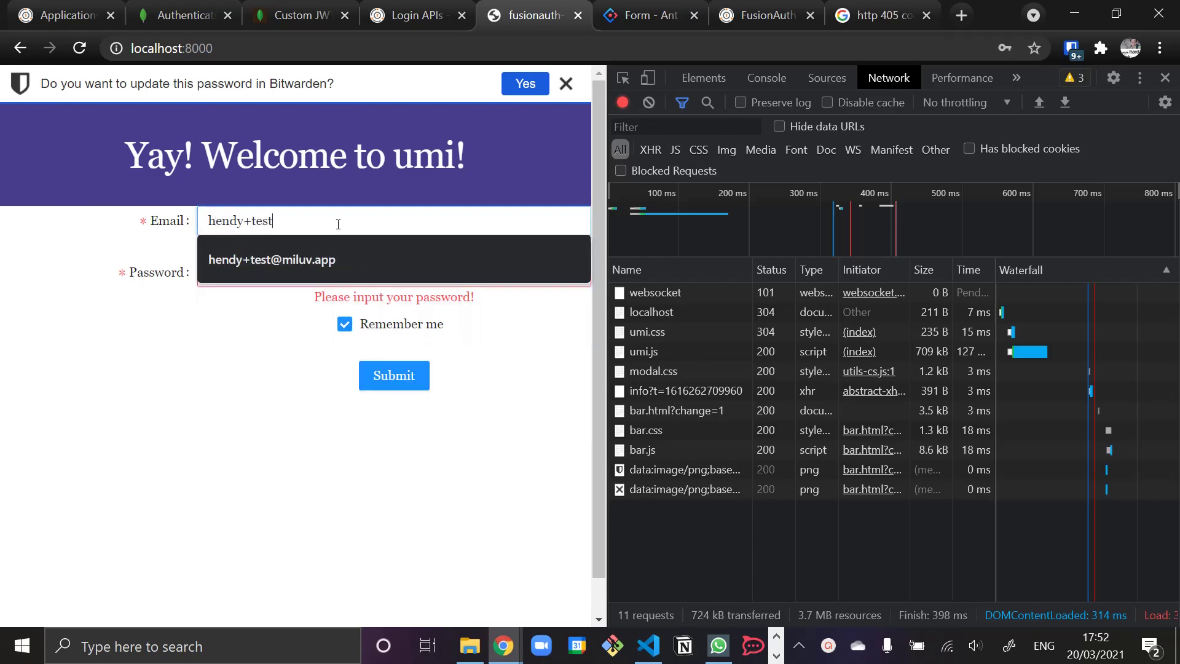
key(Down)
key(Tab)
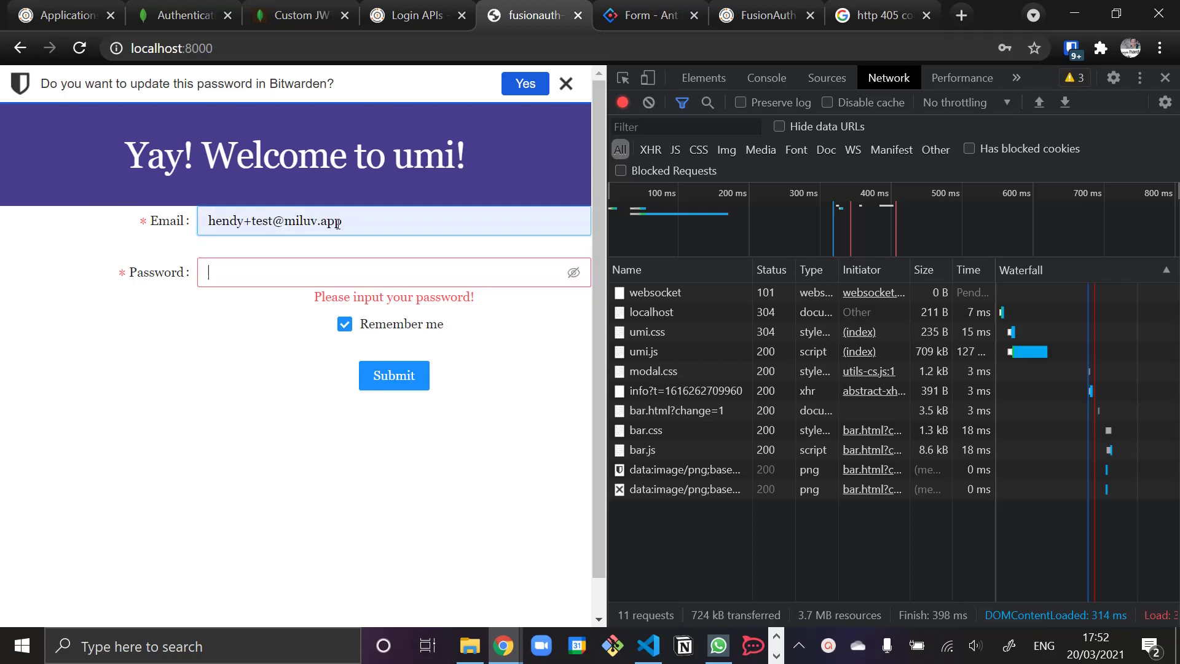
text(test)
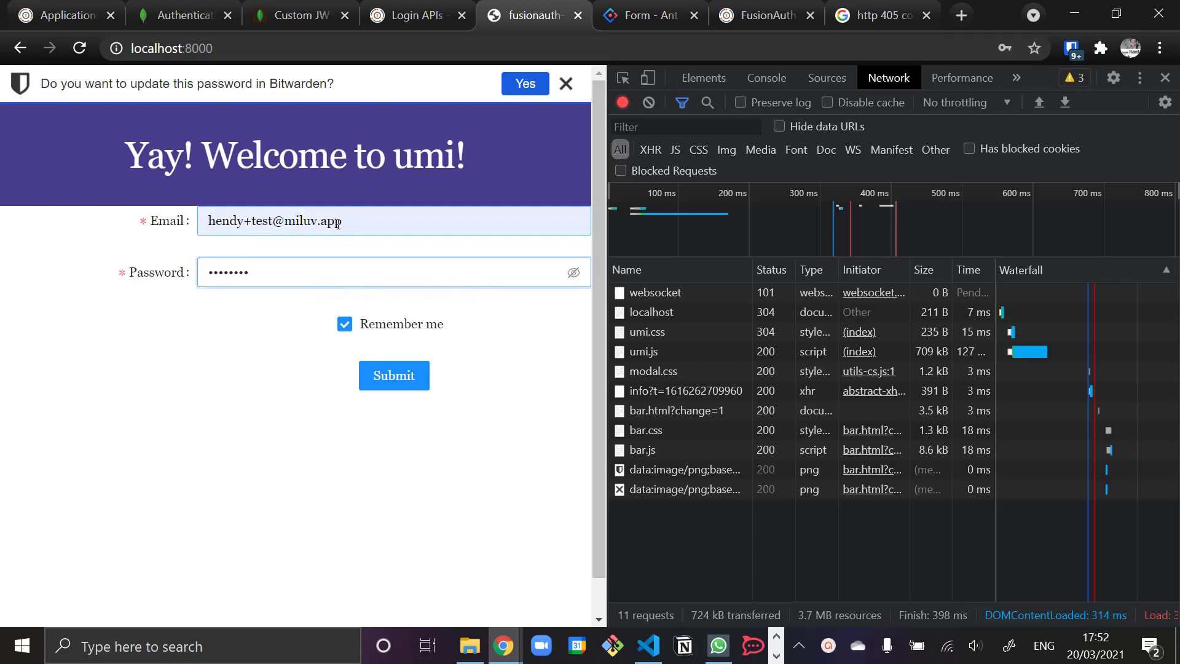
click(403, 395)
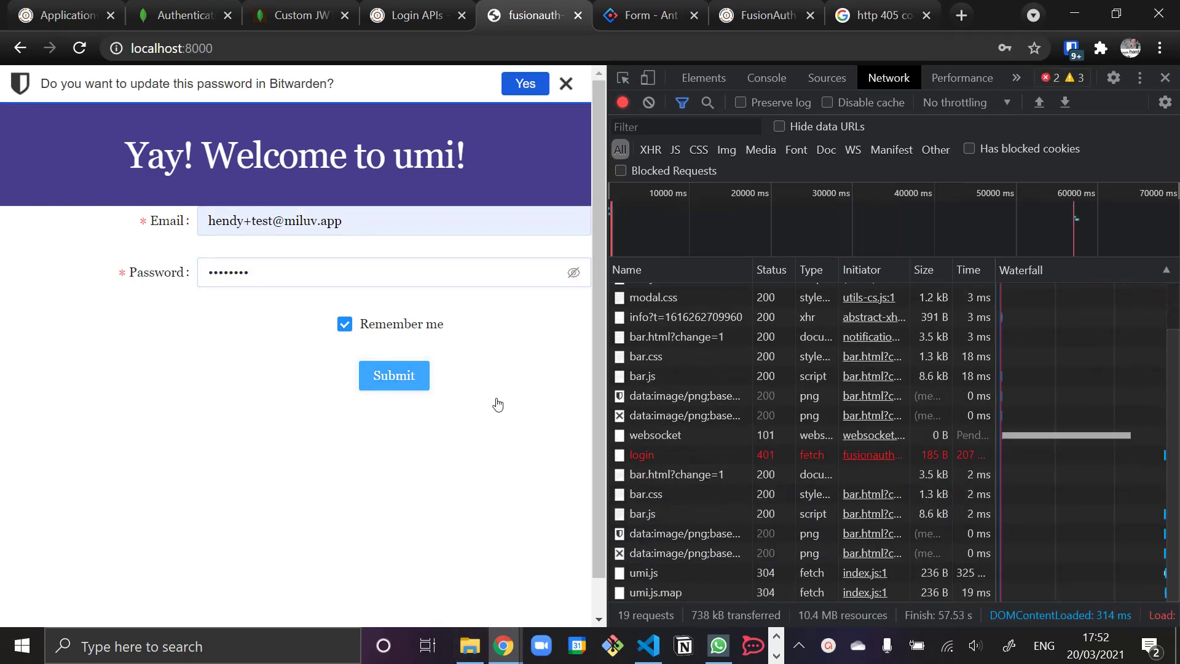
- Inspect the failed POST /api/login 401 request's response, headers and Console error
click(672, 460)
click(957, 271)
click(842, 269)
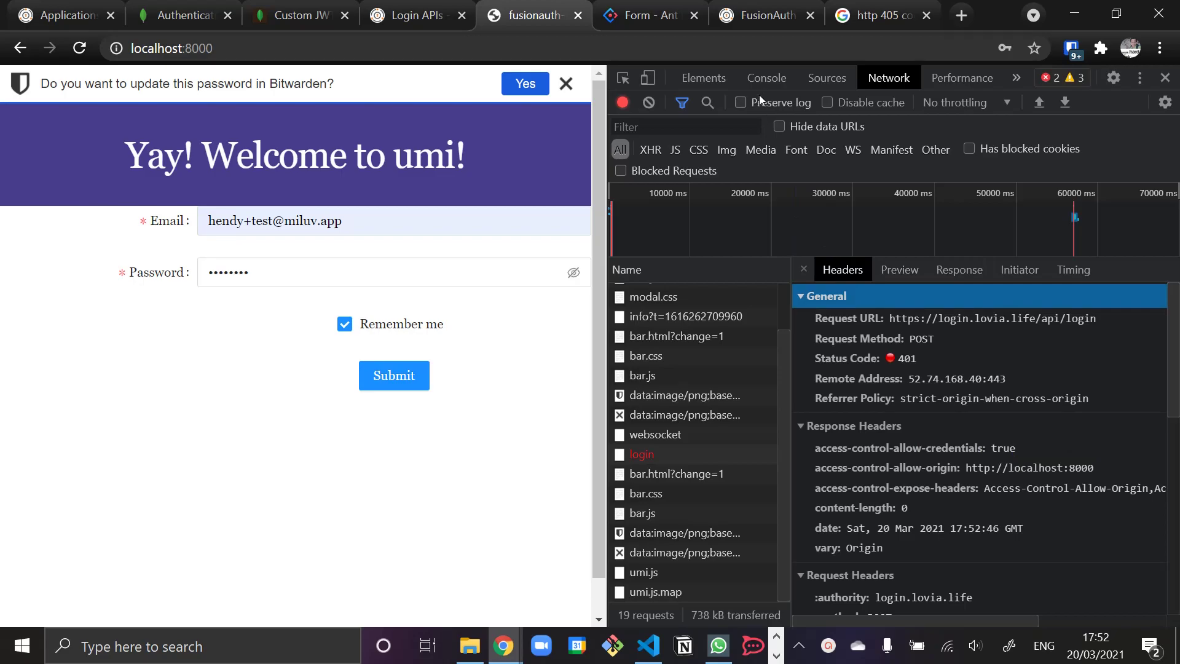
click(766, 79)
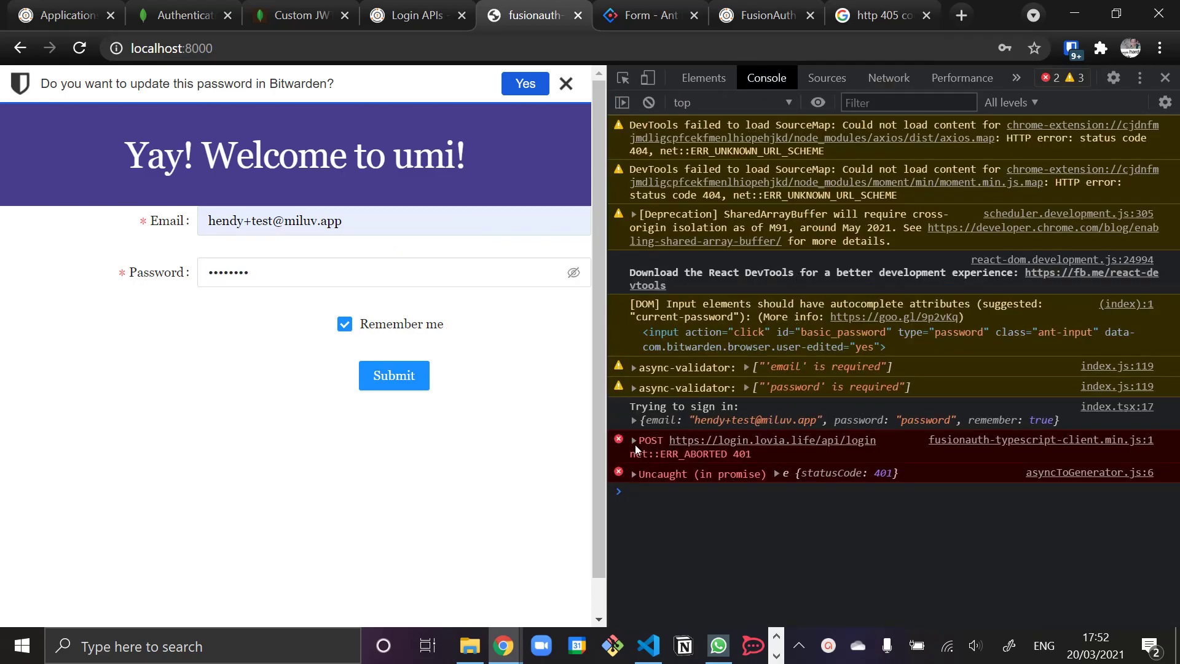
click(635, 441)
click(635, 441)
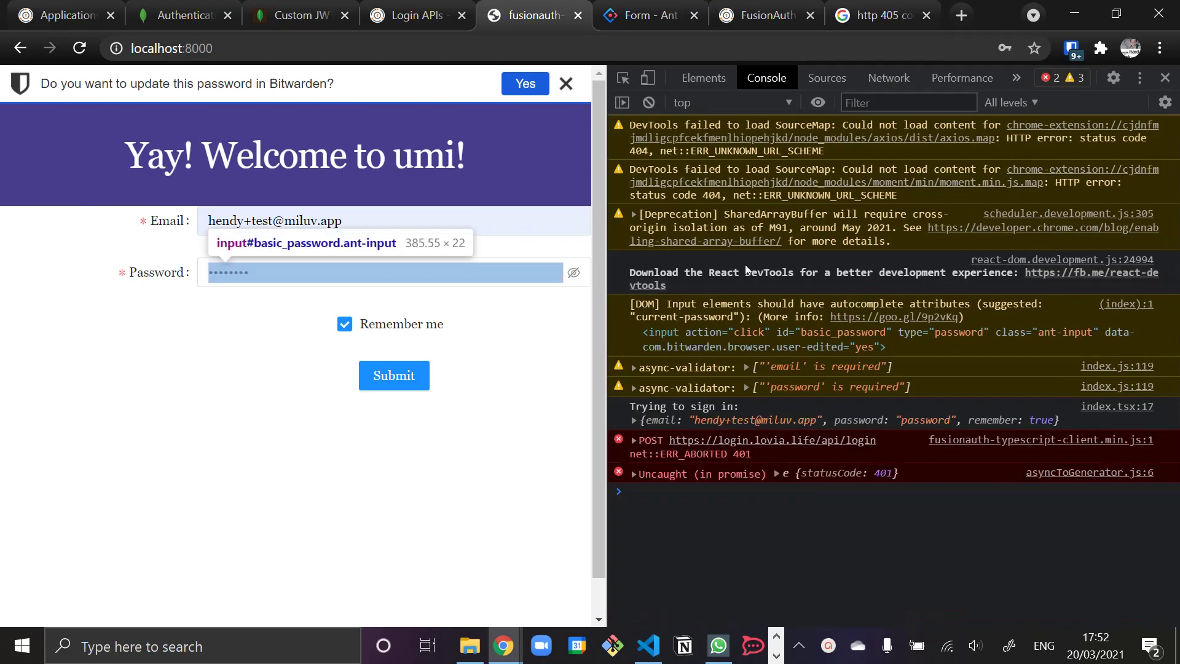
click(837, 78)
click(888, 78)
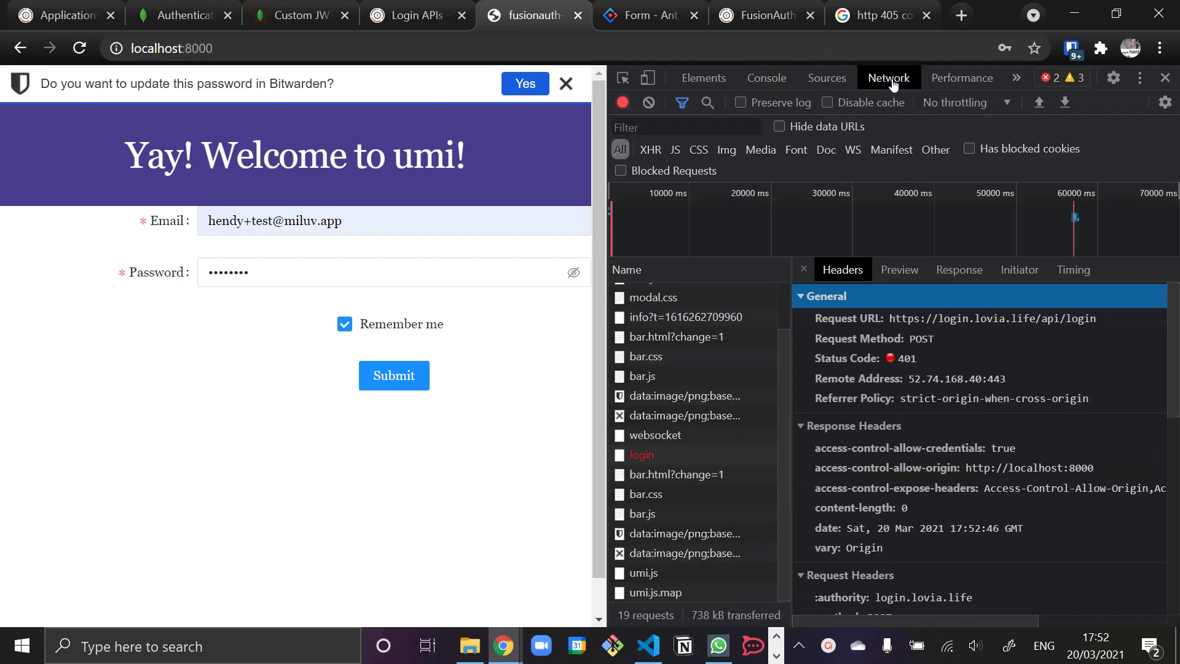
- Review the 401 login request's response and headers again in the Network panel
scroll(870, 393, down, 5)
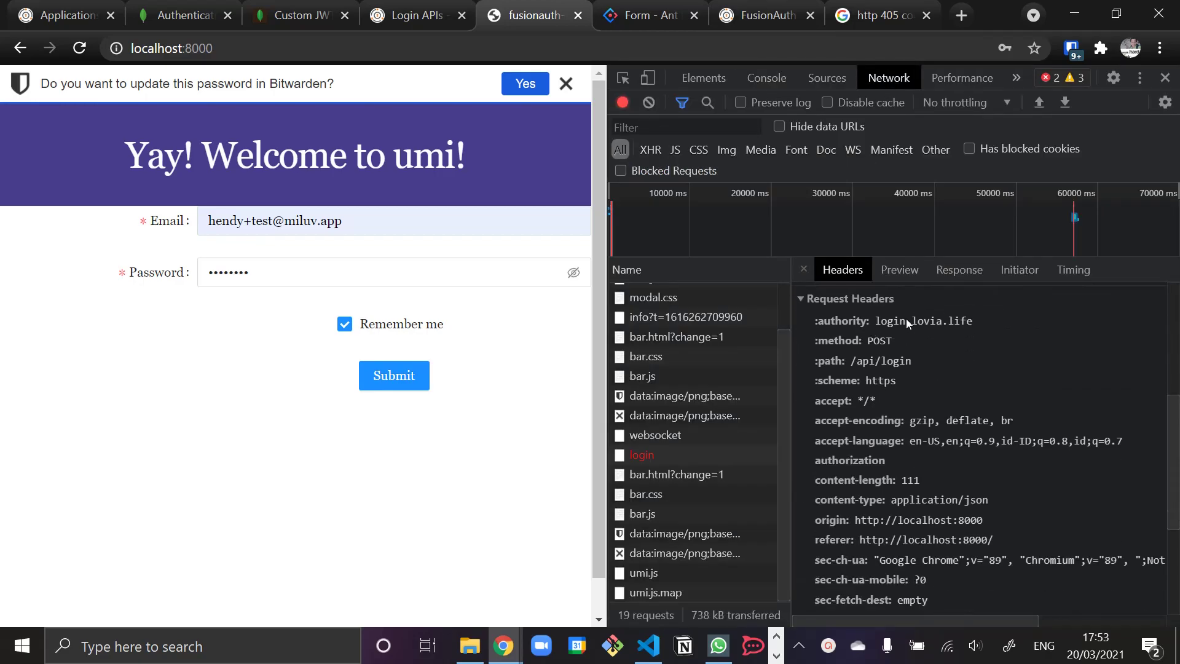
click(956, 271)
click(864, 269)
scroll(895, 459, down, 10)
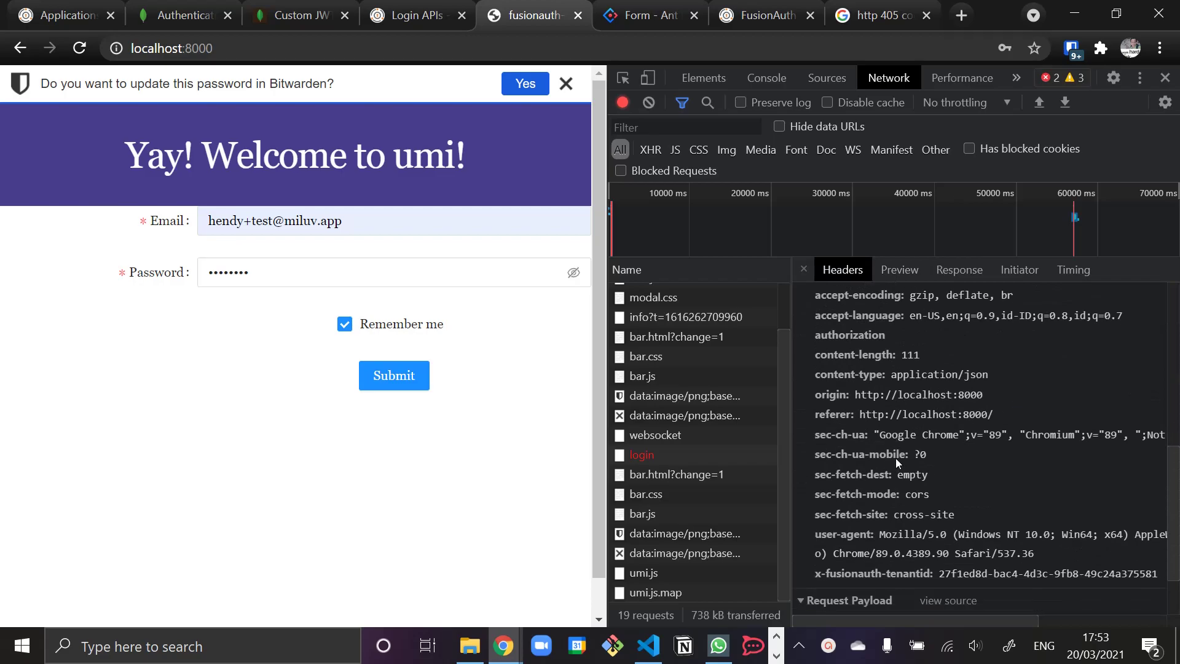
scroll(895, 458, up, 10)
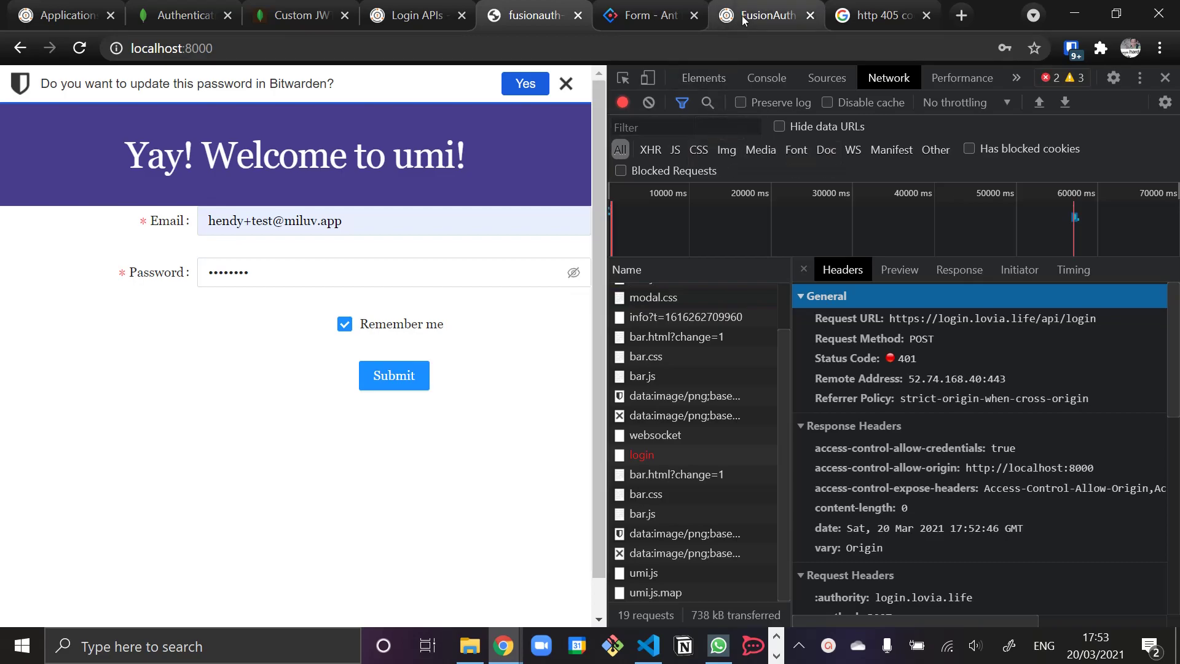
click(762, 16)
- Scroll the Login API docs to the 401 response code and highlight its applicationId authentication note
click(454, 20)
scroll(588, 480, down, 15)
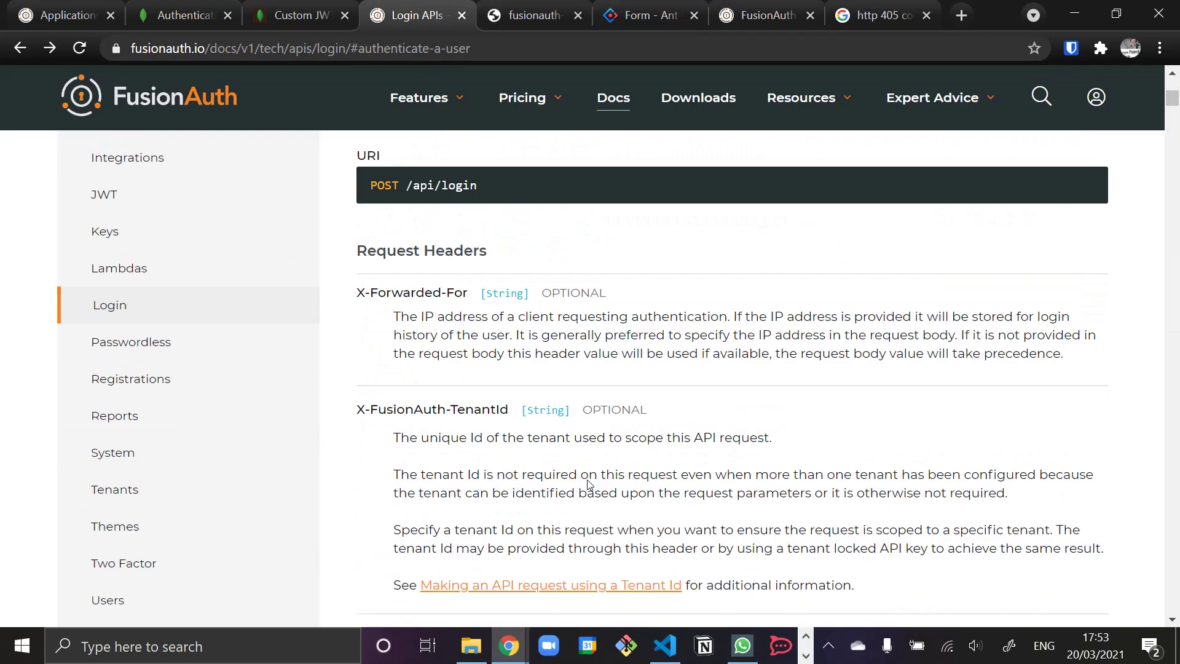
scroll(588, 479, down, 20)
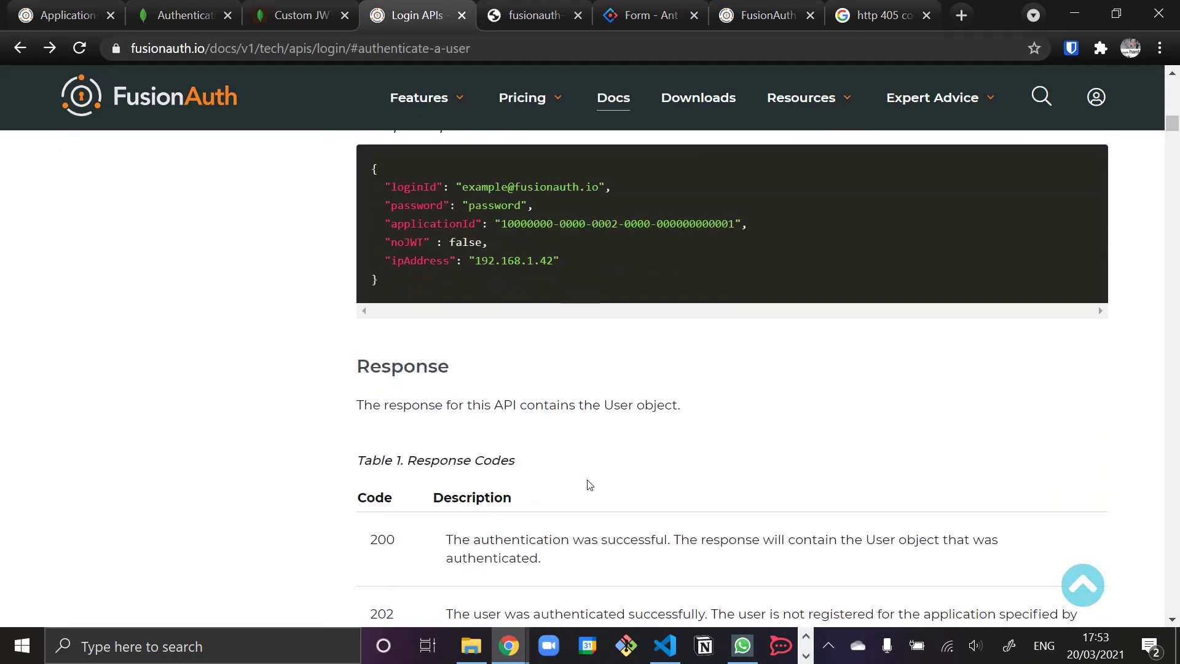
scroll(588, 479, down, 5)
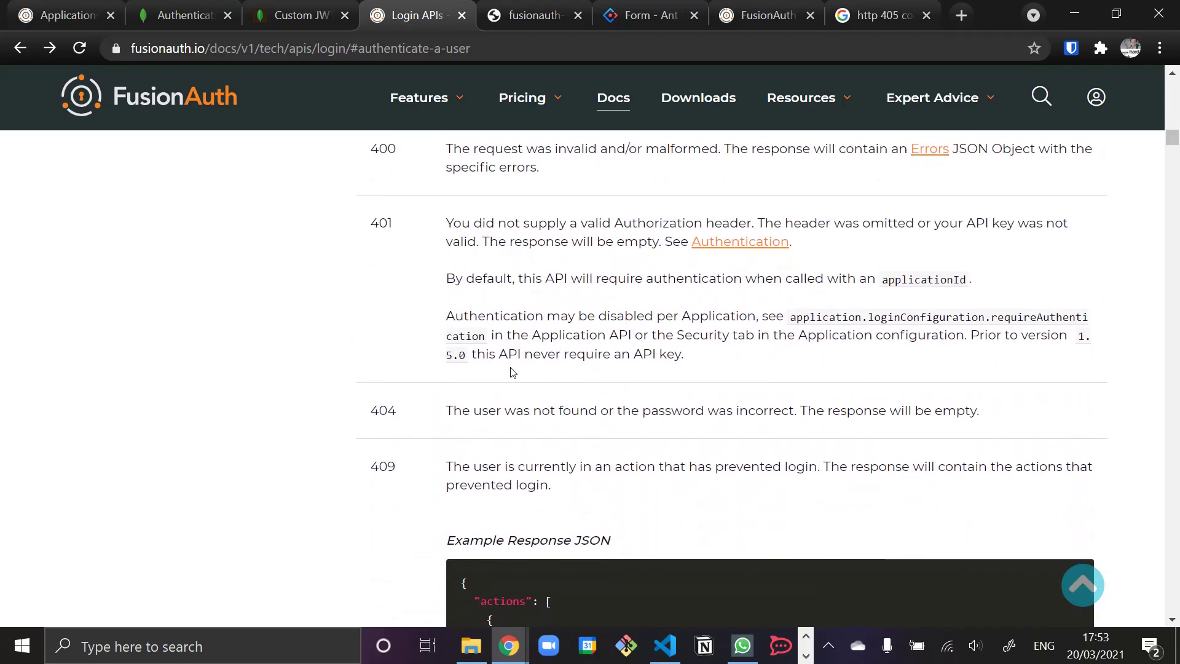
drag(439, 230, 885, 247)
click(898, 250)
drag(429, 279, 970, 280)
click(1012, 284)
drag(430, 279, 977, 276)
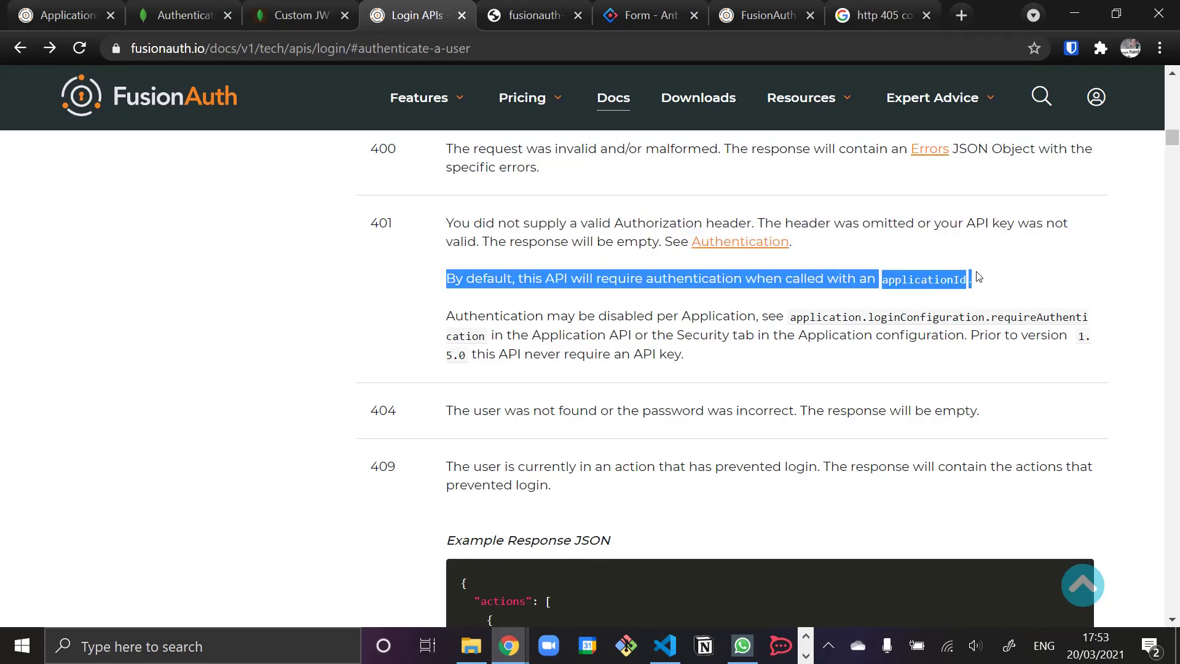
click(703, 272)
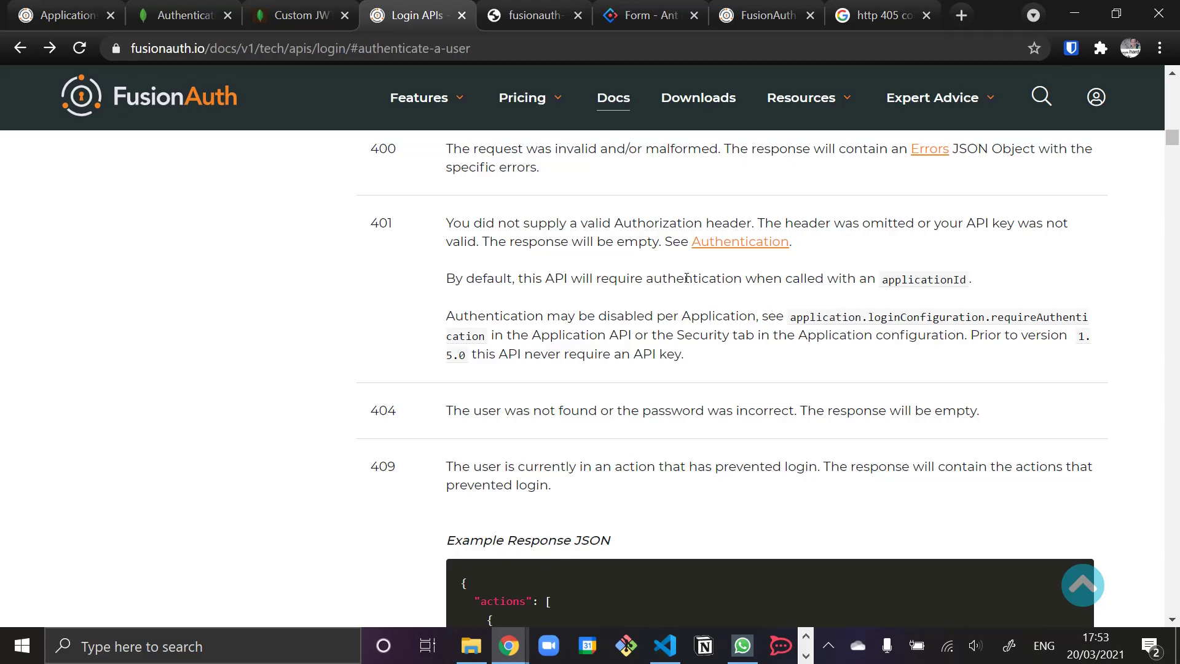
- Comment out the applicationId line of the faClient.login call and save index.tsx
click(665, 645)
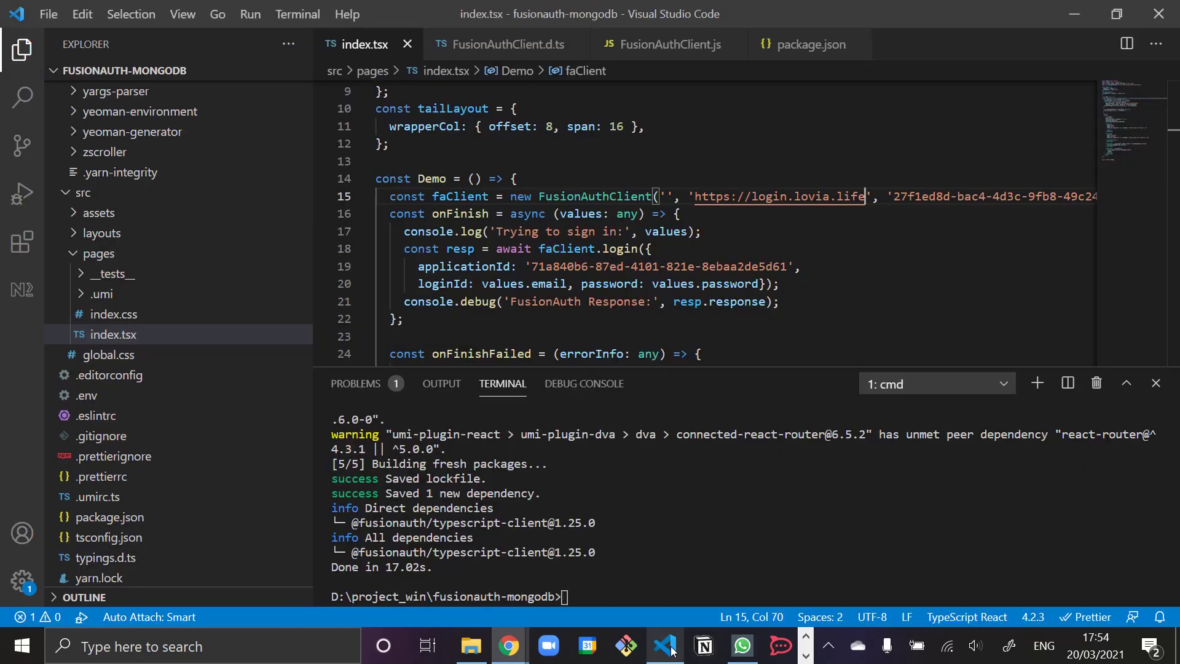
click(498, 266)
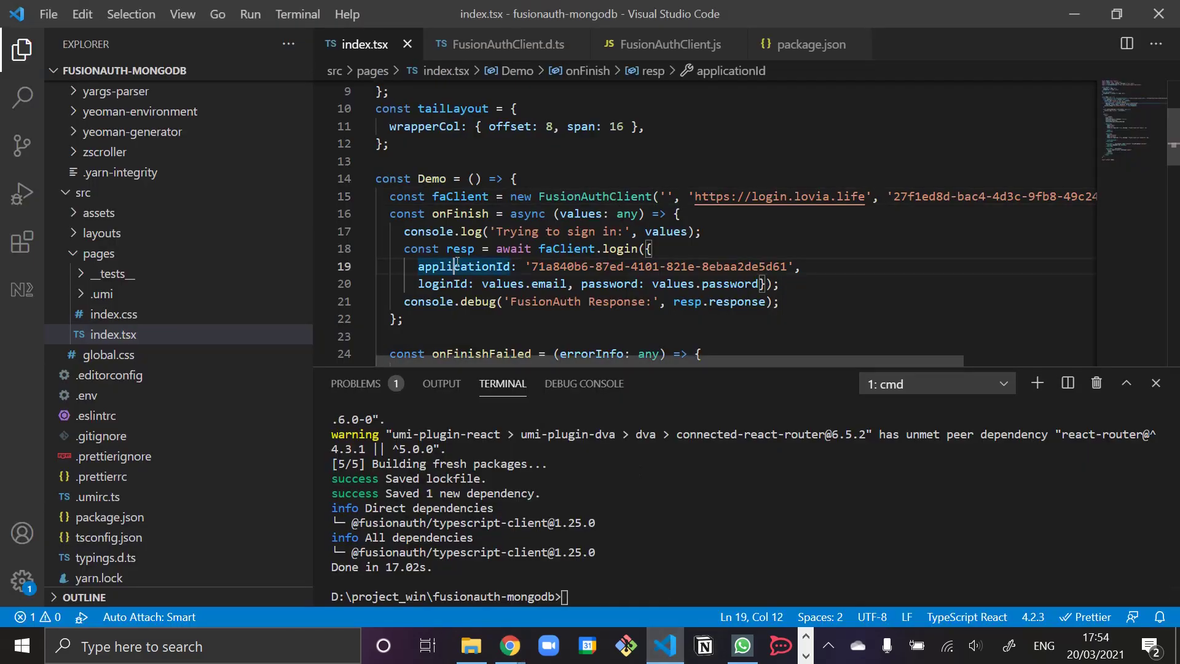
key(Home)
key(ctrl+slash)
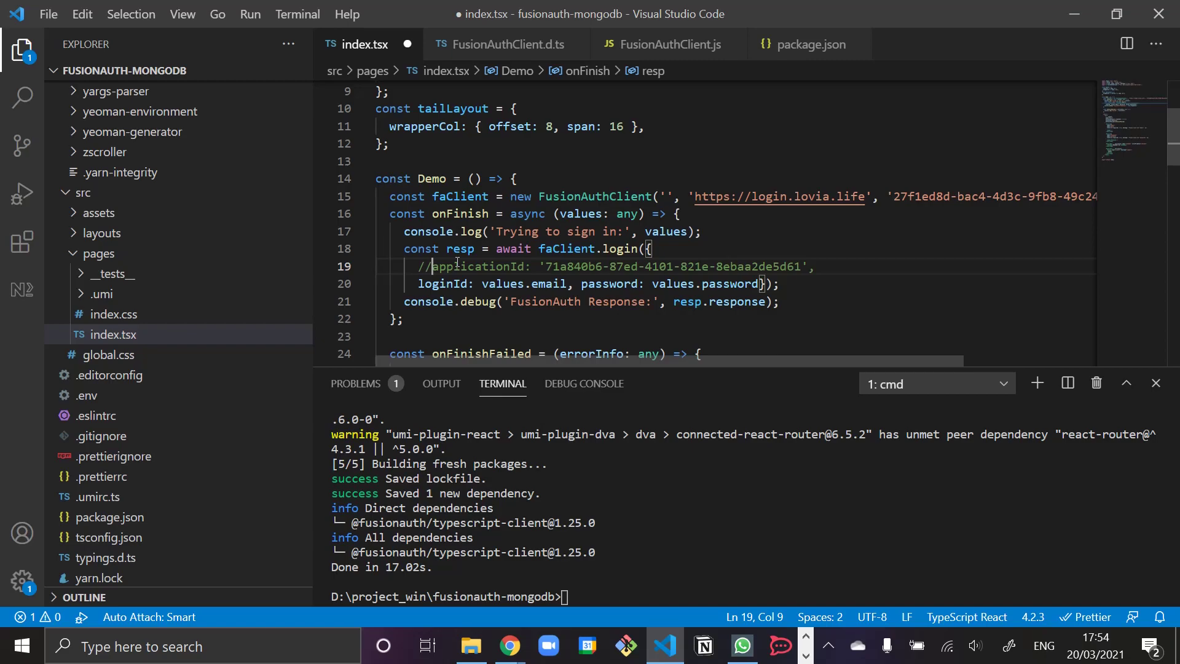
click(652, 266)
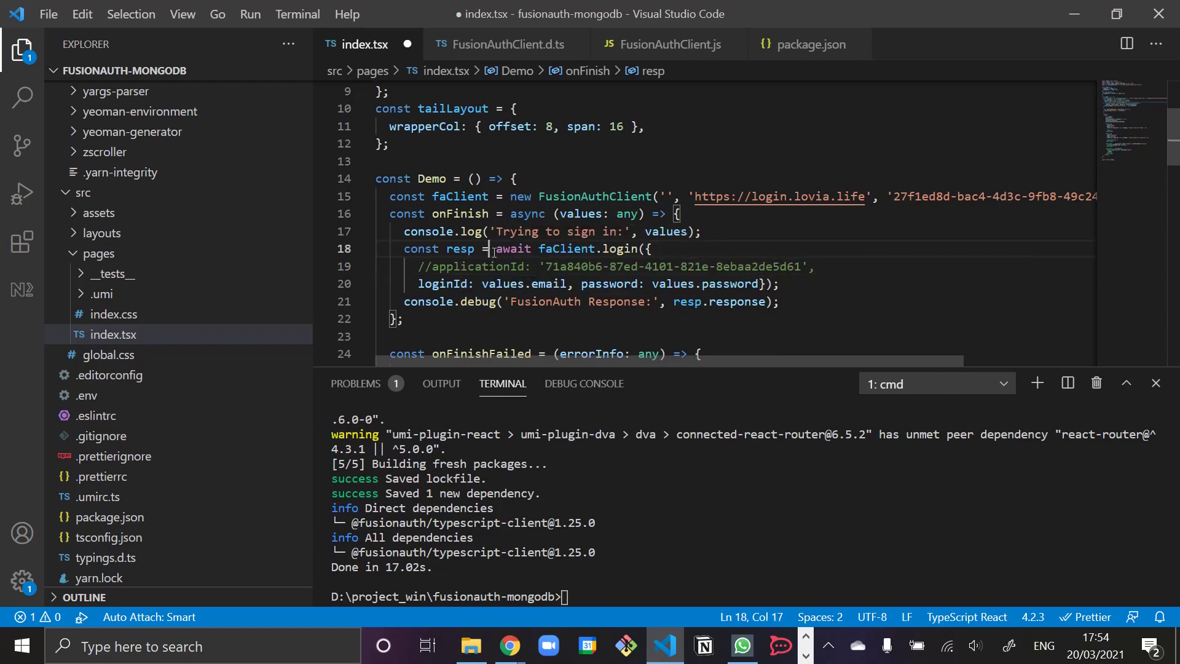
key(ctrl+s)
key(alt+Tab)
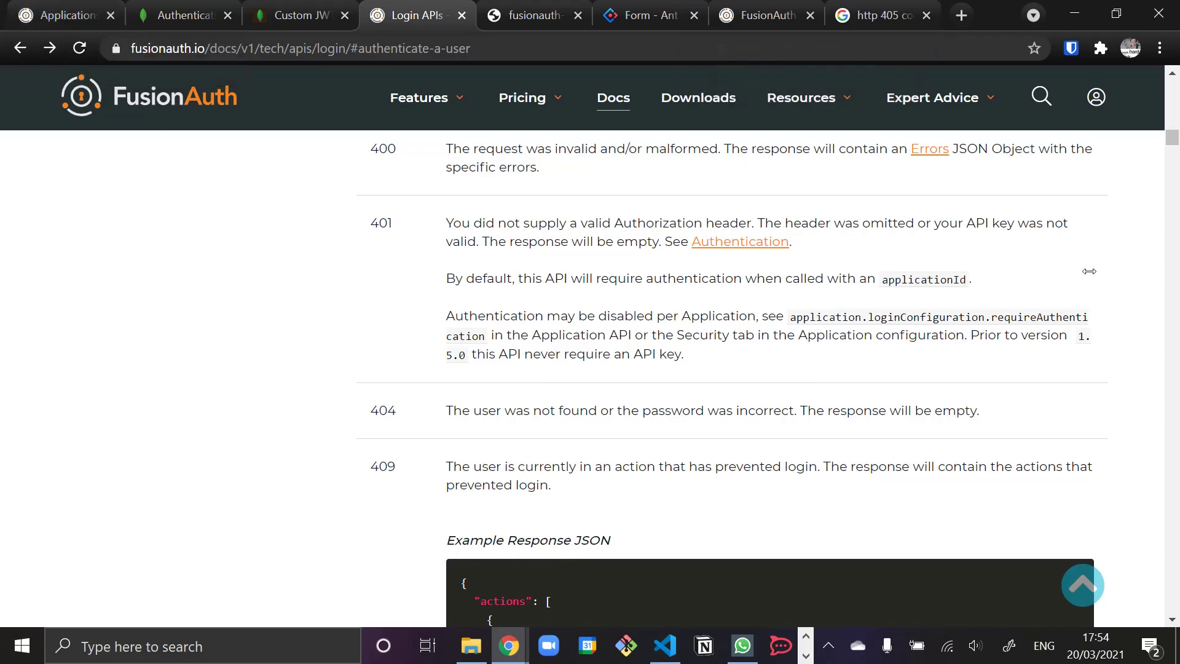
- Sign in to the umi app with the first test account; the console's FusionAuth response requests a password change
click(549, 21)
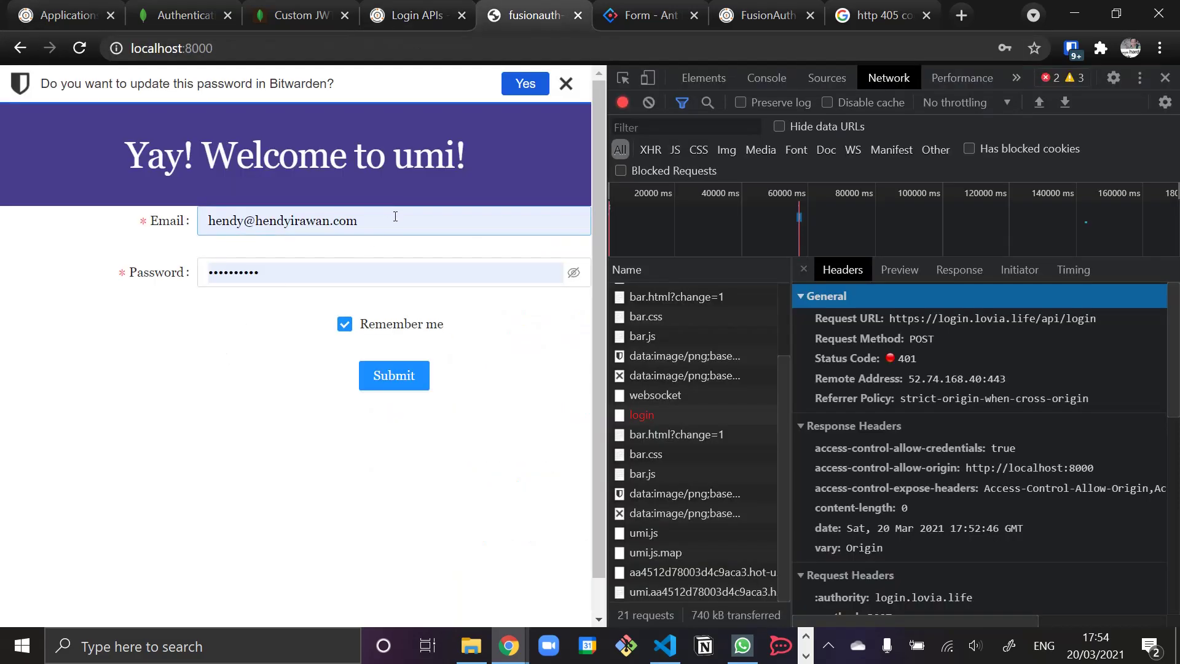
triple_click(398, 218)
text(hendy)
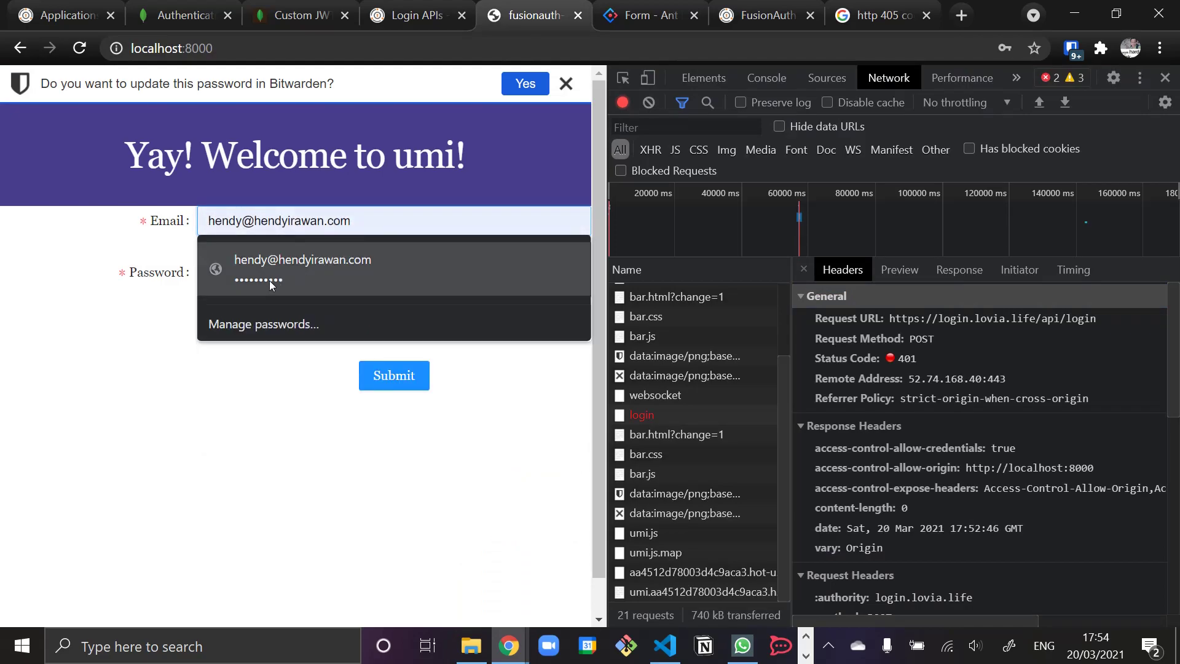
text(+test)
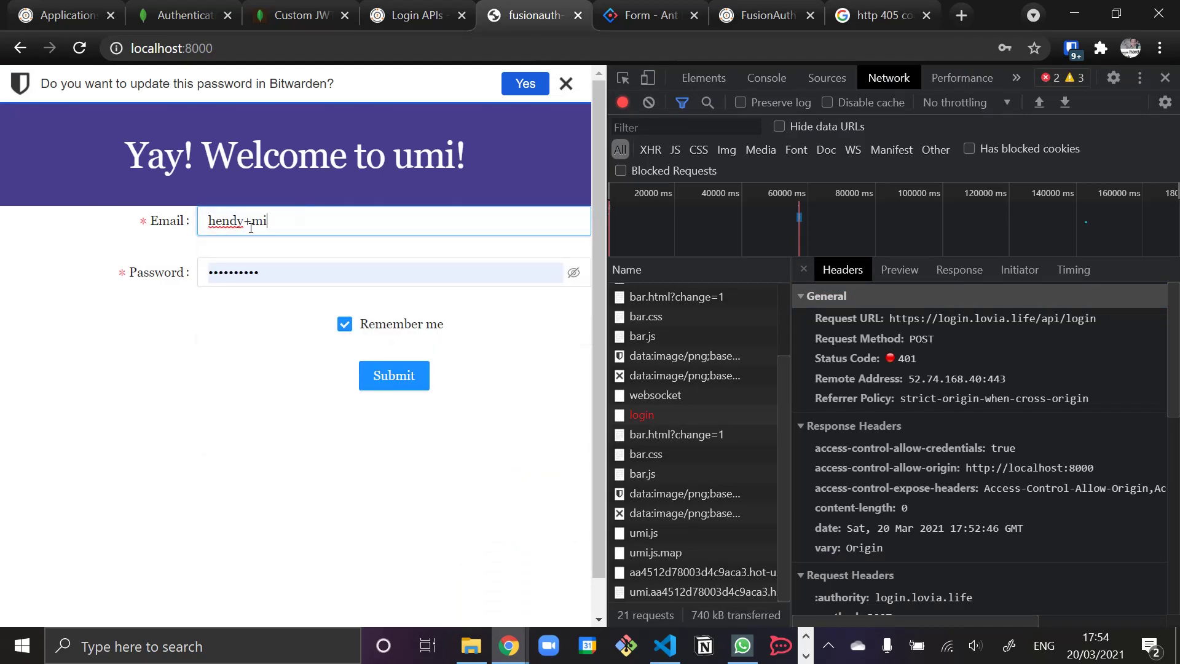
key(Down)
key(Return)
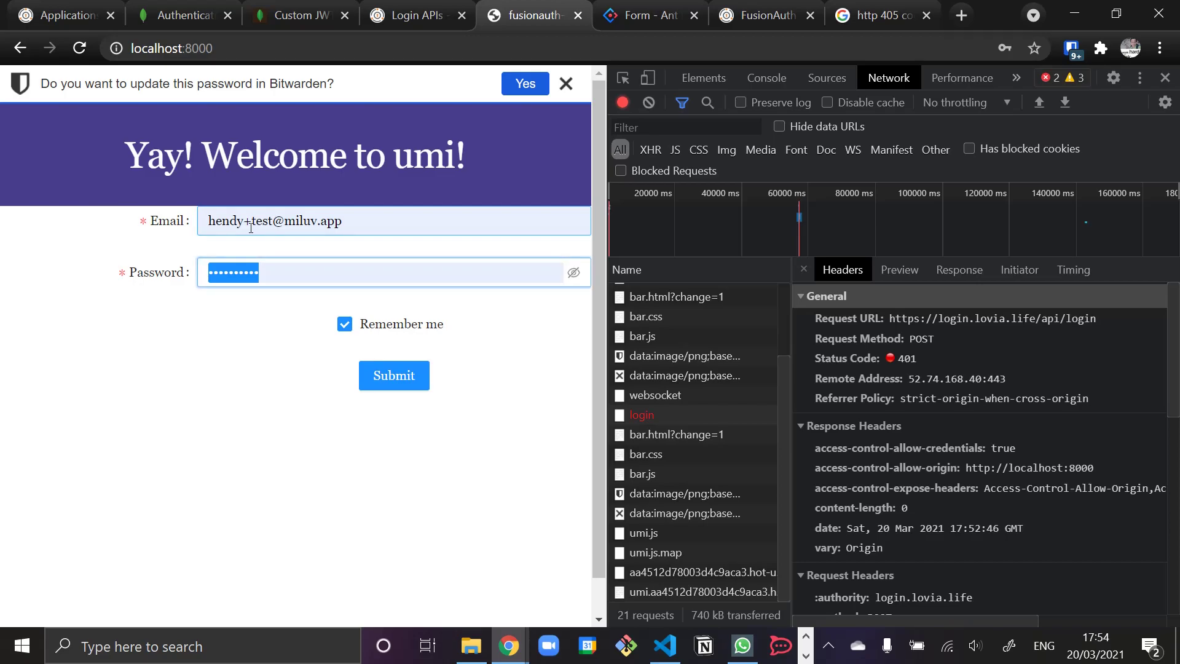
text(••••••••)
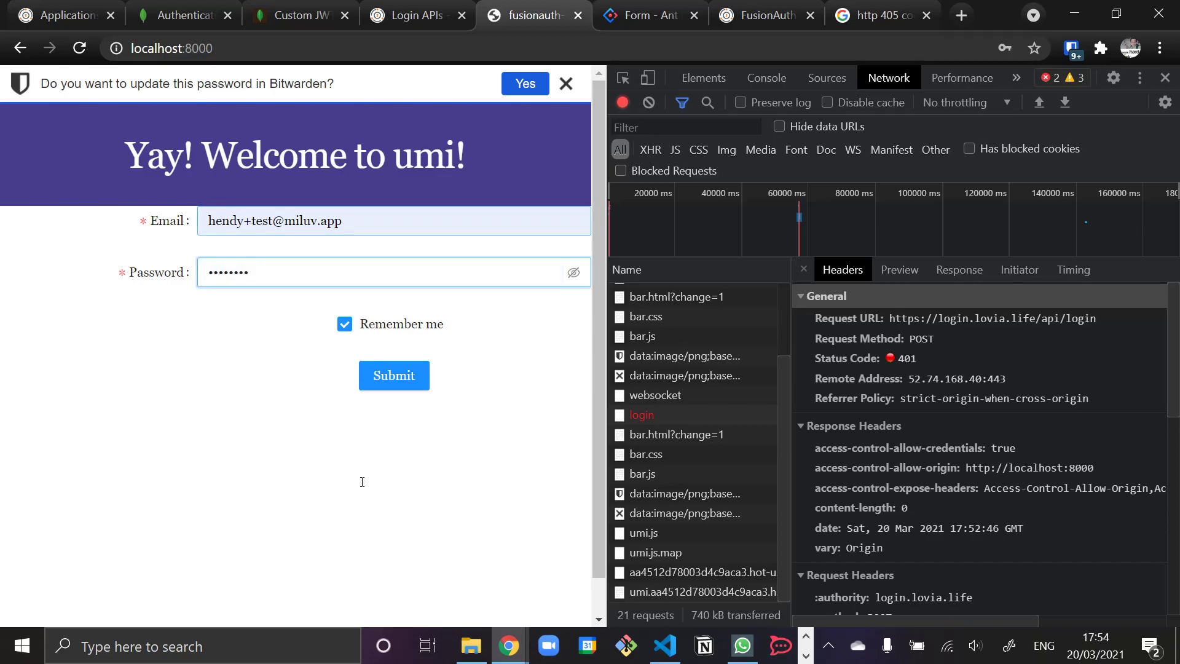
click(395, 385)
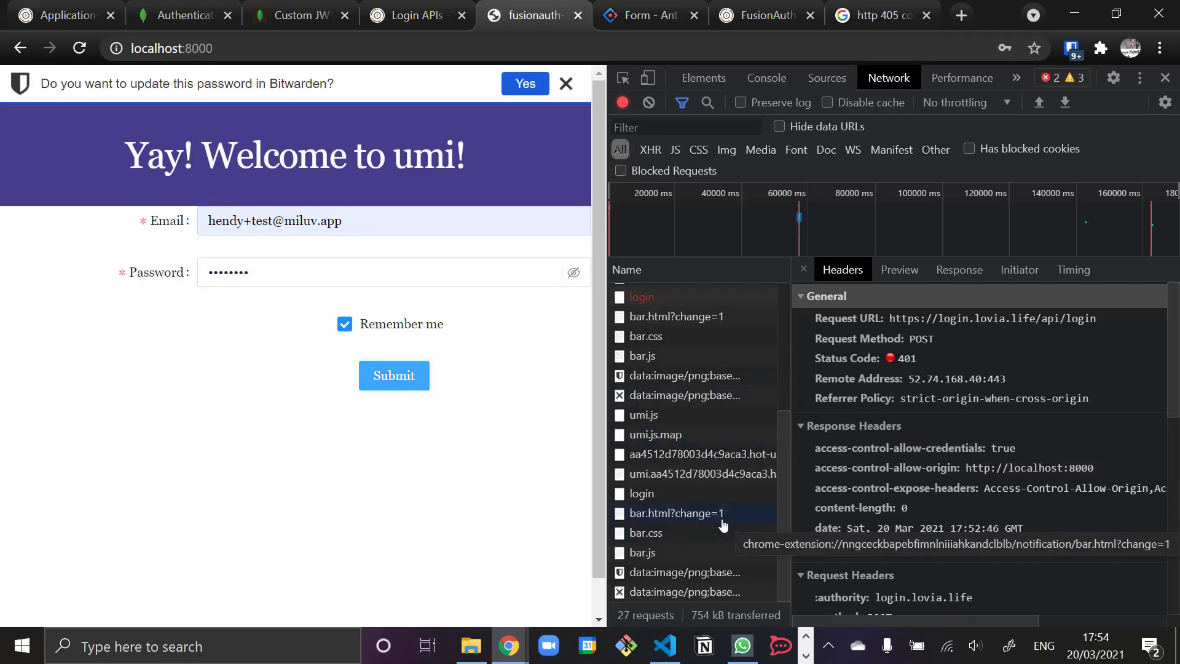
click(766, 77)
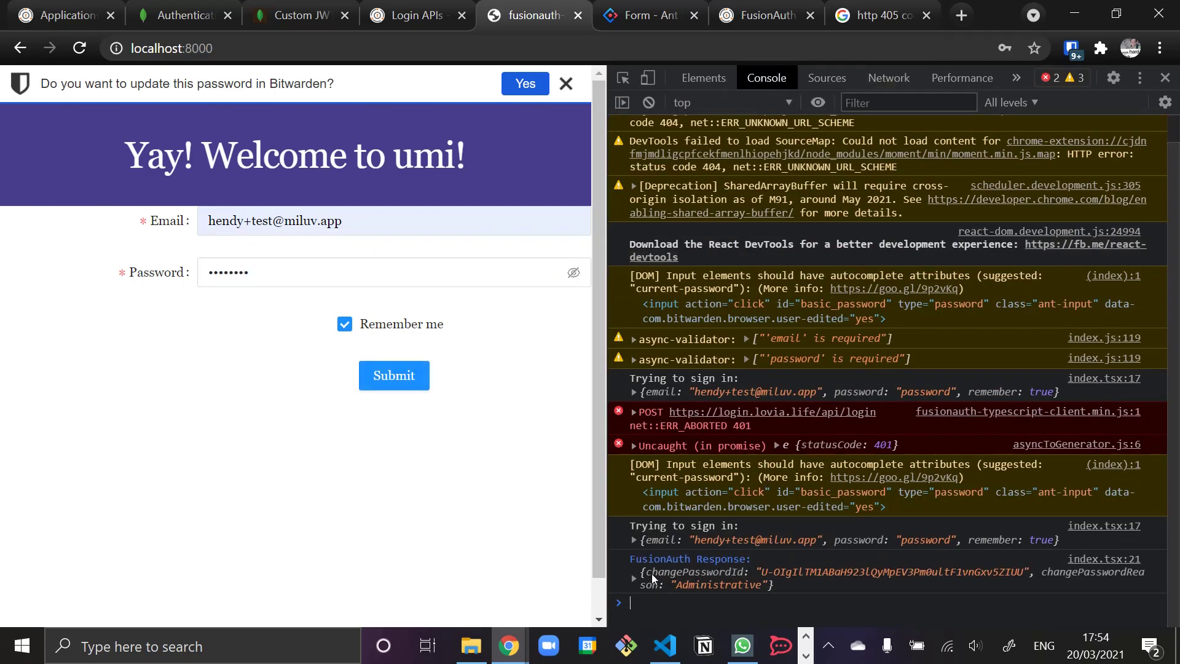
click(781, 584)
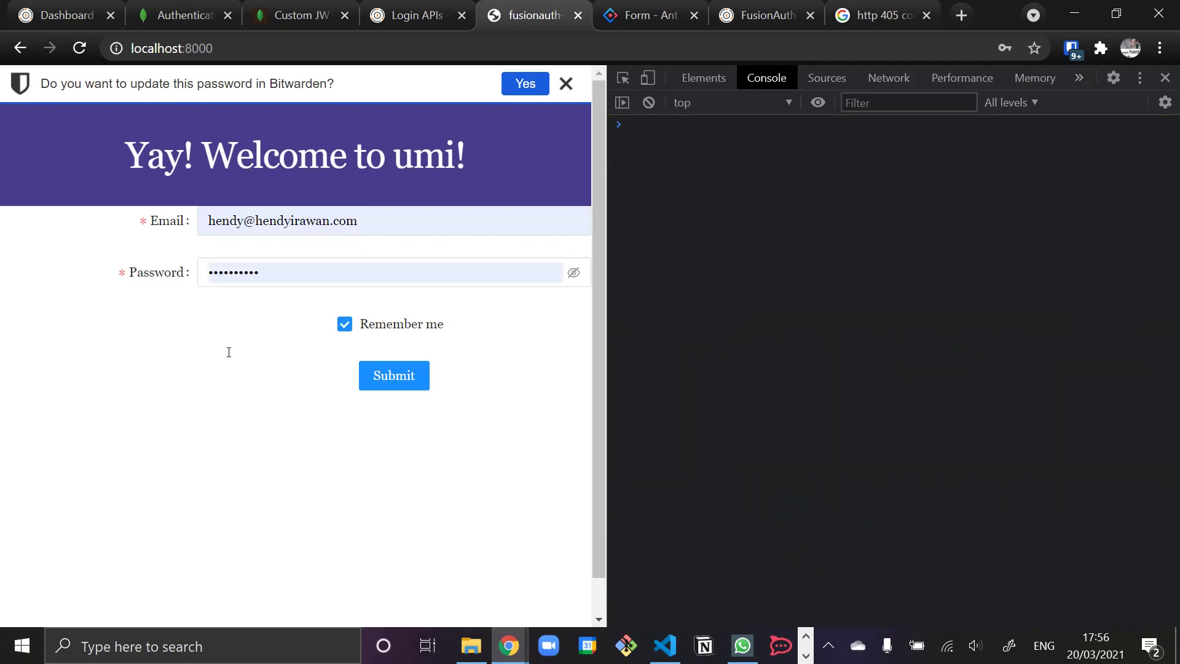
- Sign in with the verified test account and expand the FusionAuth response's token and user in the console
drag(406, 220, 197, 227)
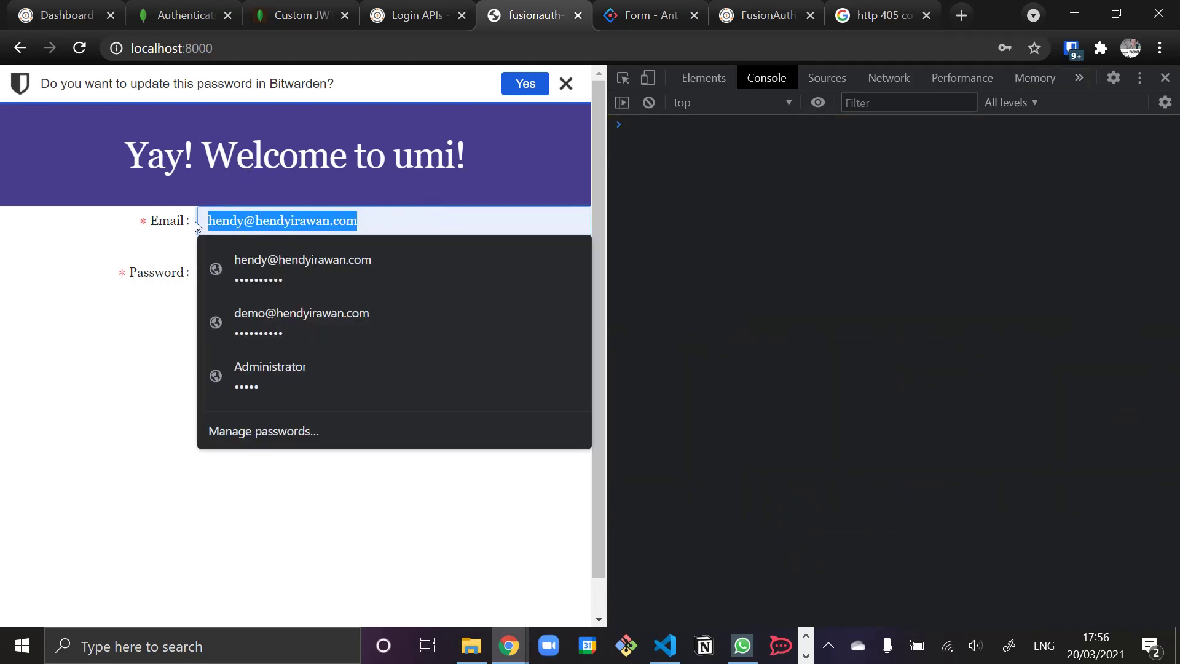
key(ctrl+v)
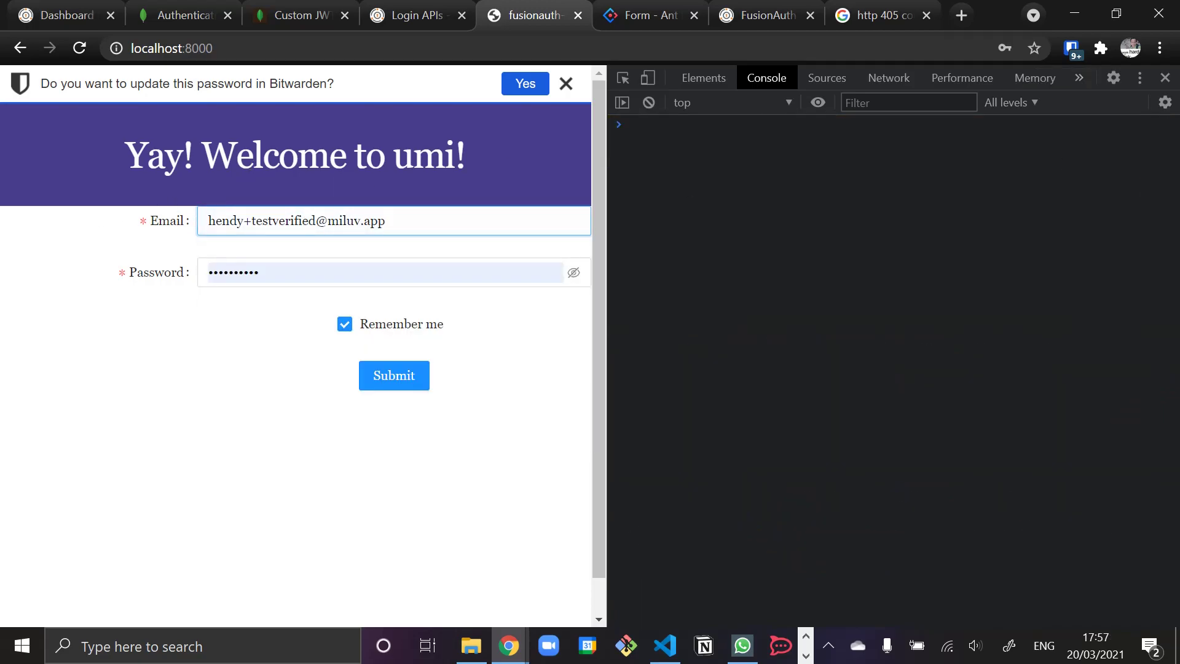
key(alt+Tab)
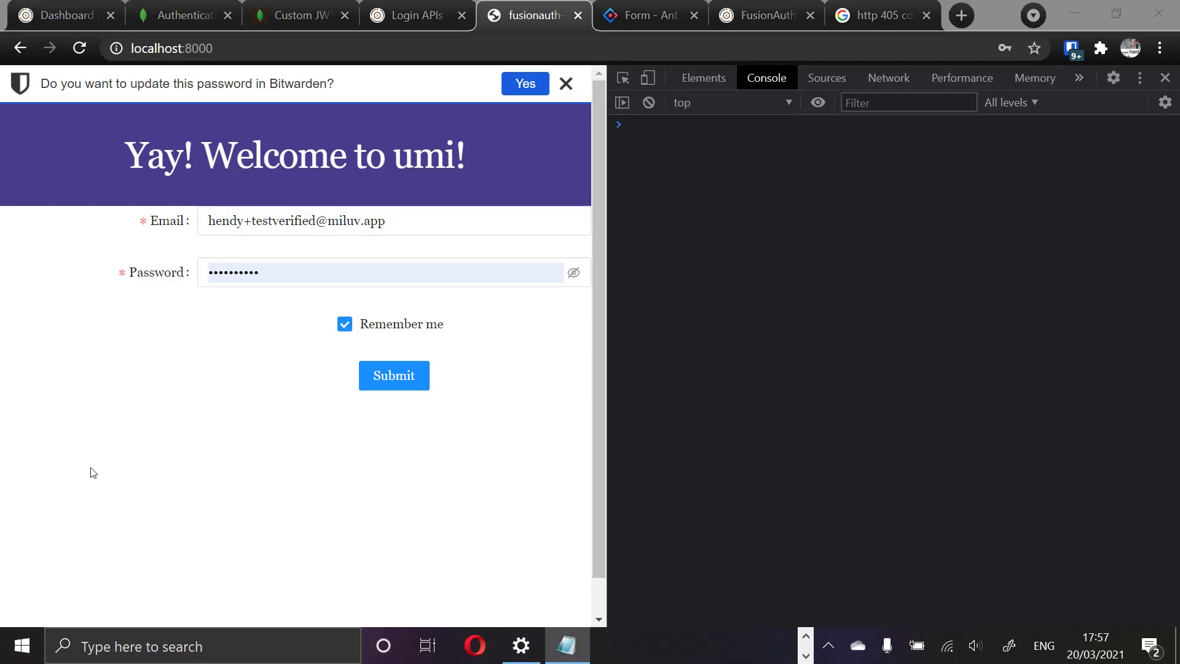
click(238, 281)
text(1234)
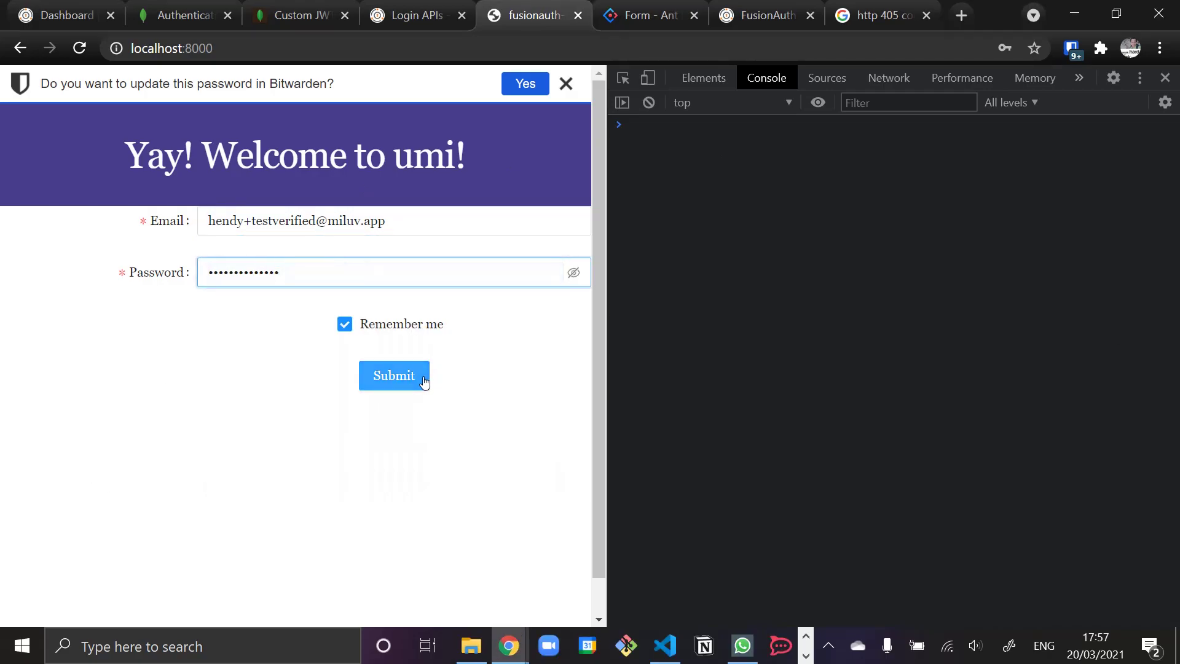
click(389, 380)
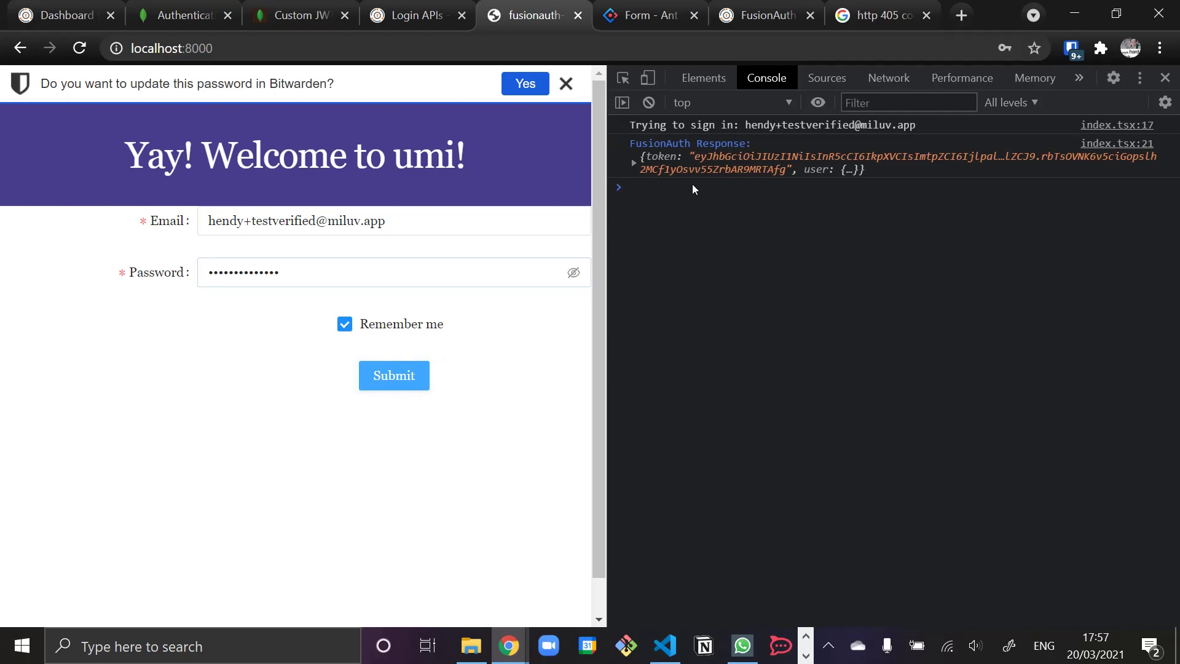
click(634, 162)
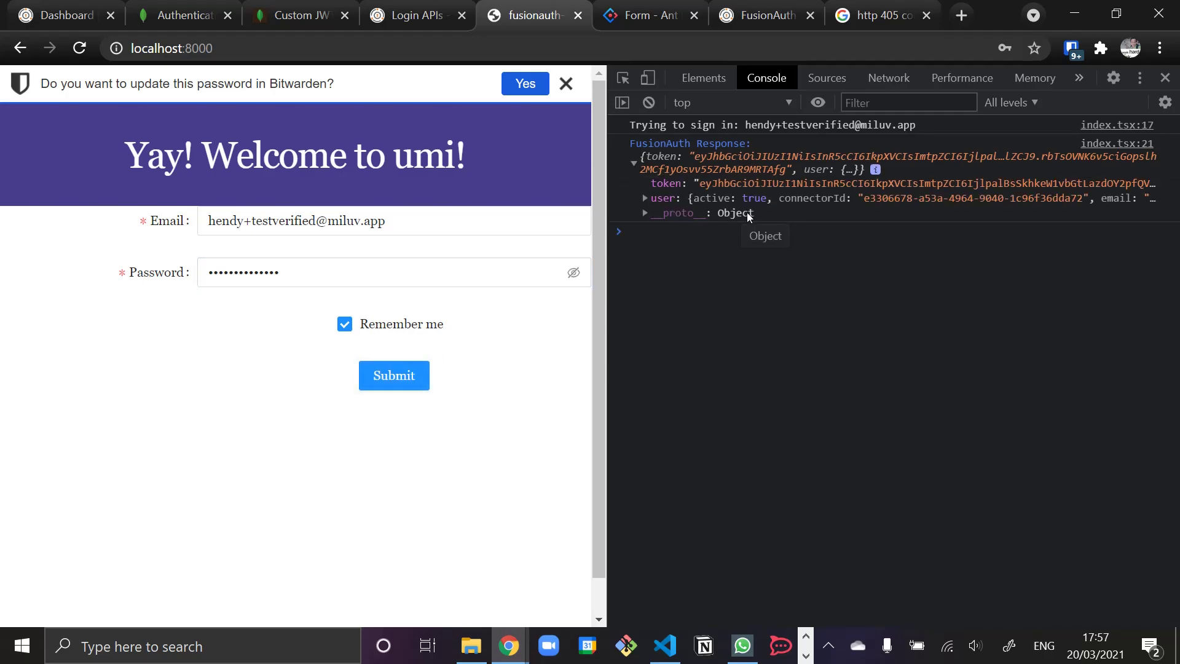
click(724, 180)
click(750, 301)
- Enable the Realm Custom JWT authentication provider
click(294, 18)
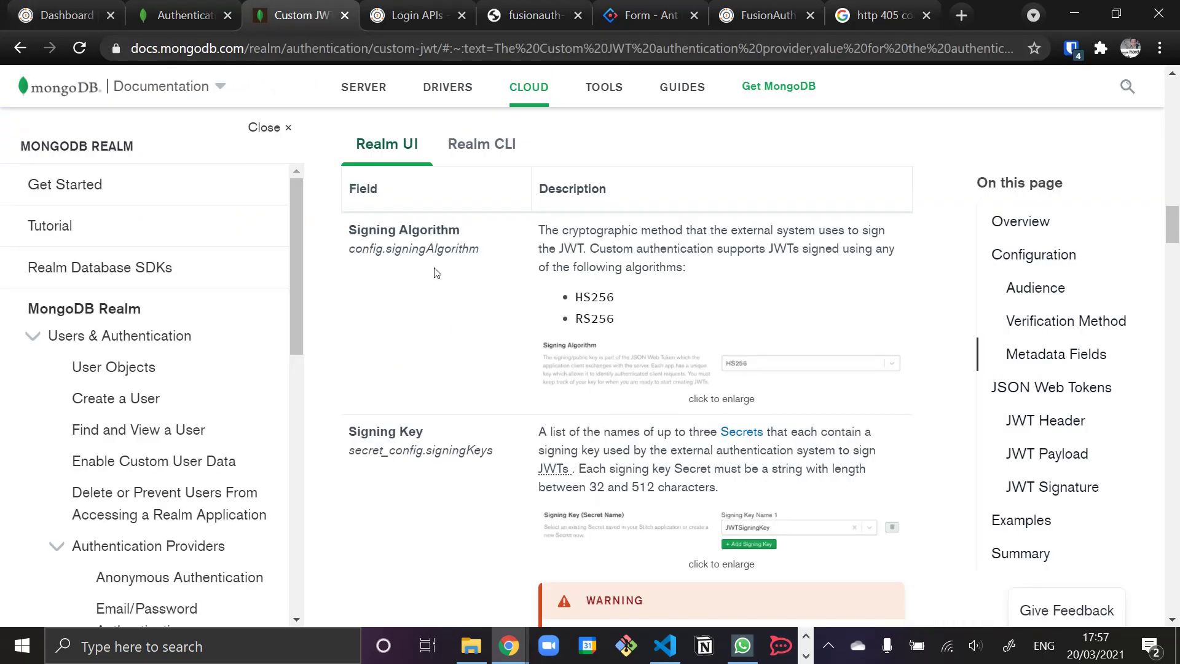
click(194, 23)
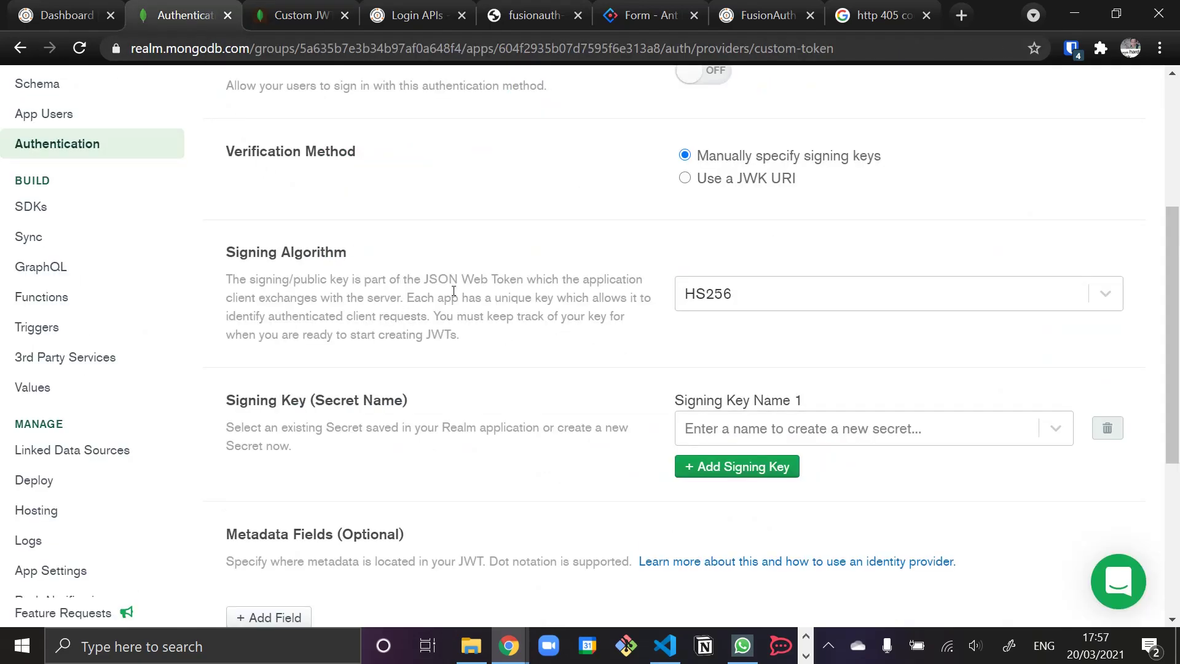
scroll(453, 290, up, 5)
scroll(469, 337, down, 3)
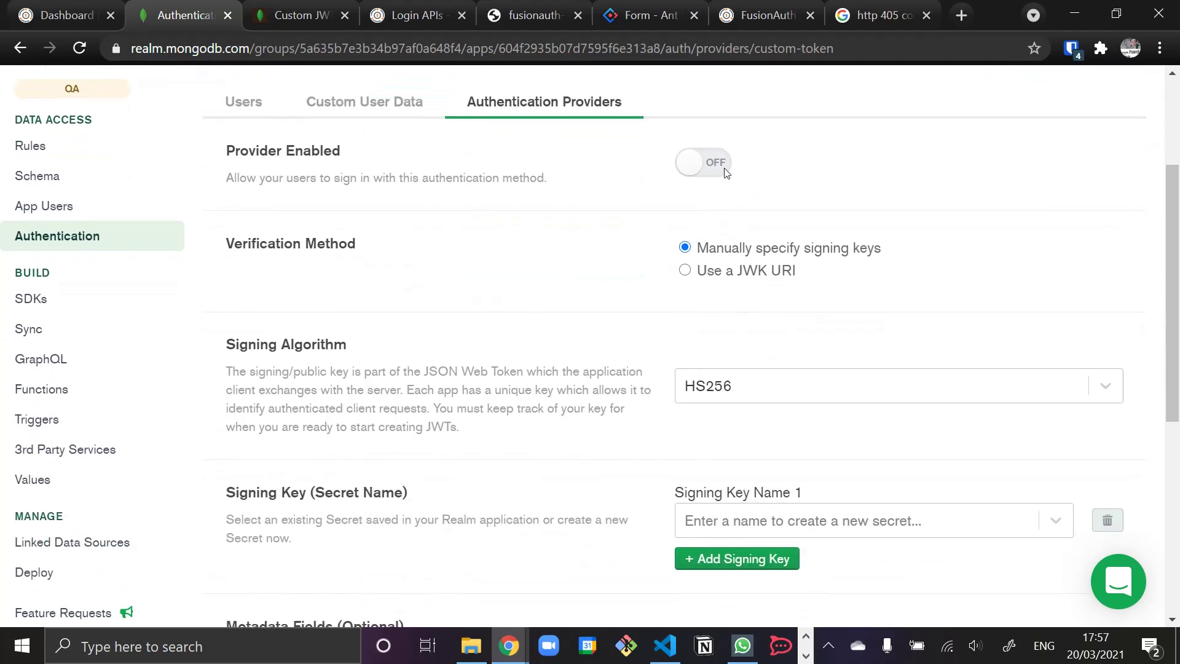
click(696, 161)
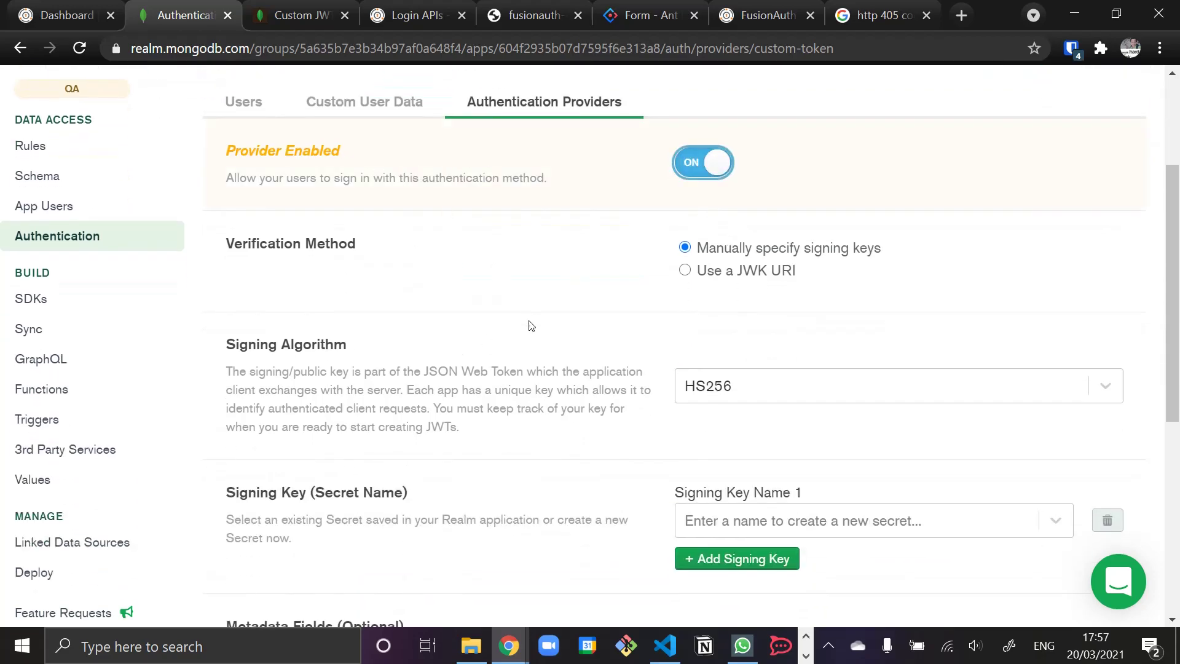
- Create a new signing key secret named 'Lovia Staging Shared Secret'
scroll(531, 326, down, 5)
scroll(530, 220, up, 5)
scroll(531, 220, down, 3)
scroll(527, 221, up, 3)
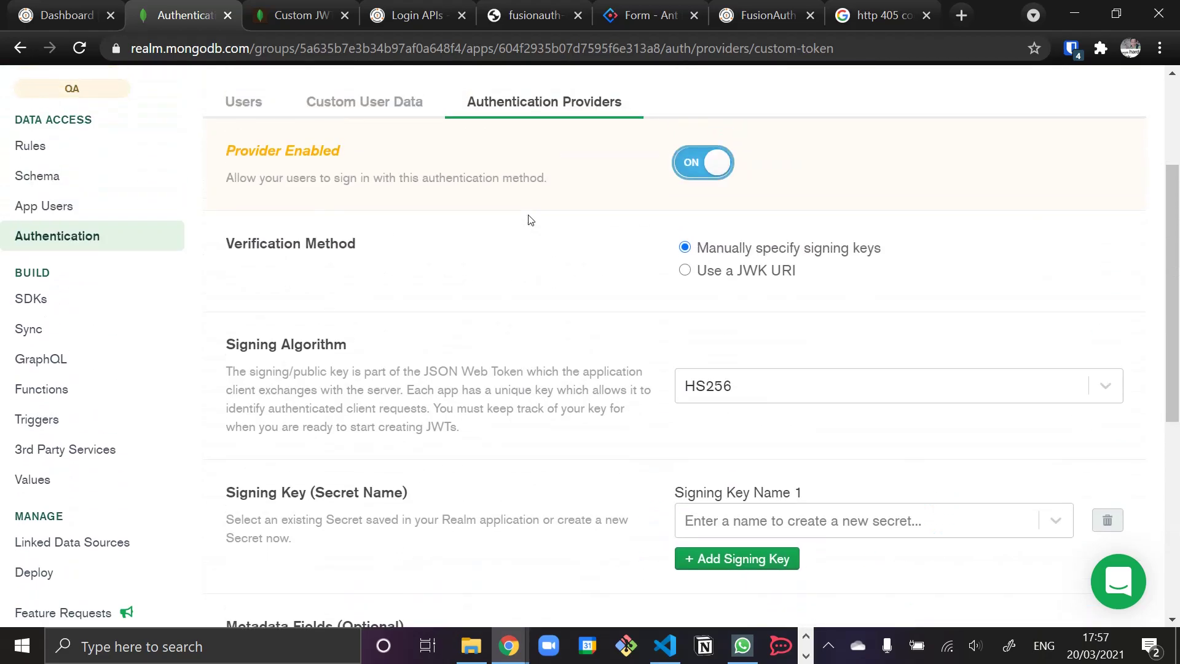
click(780, 526)
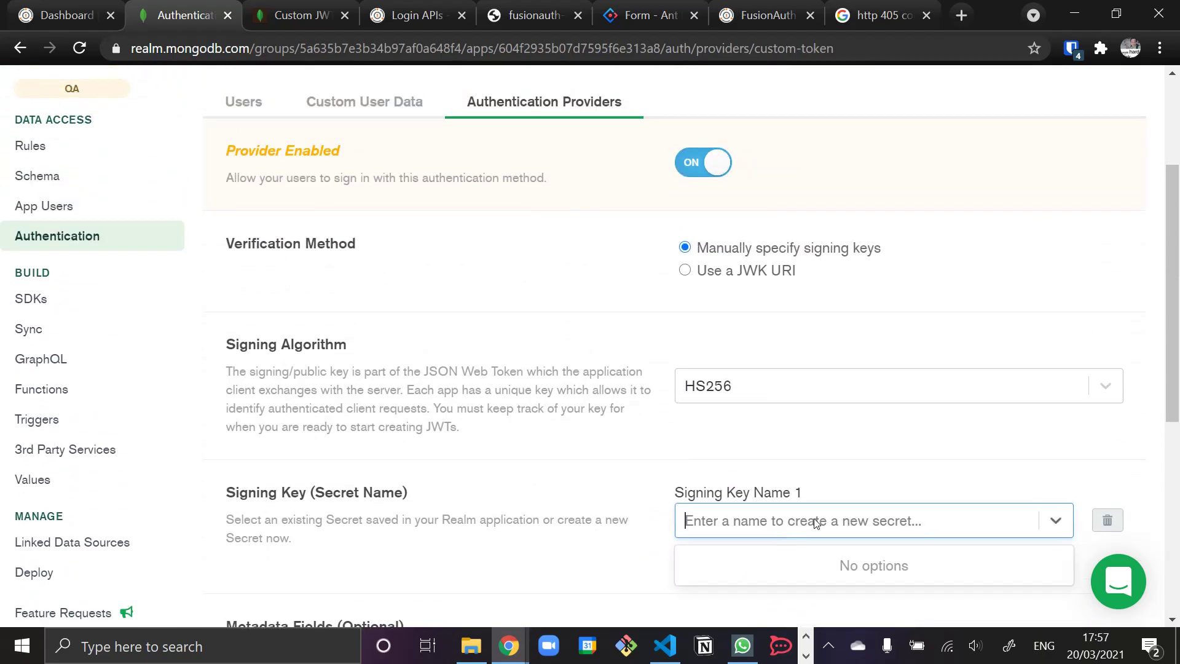
text(L)
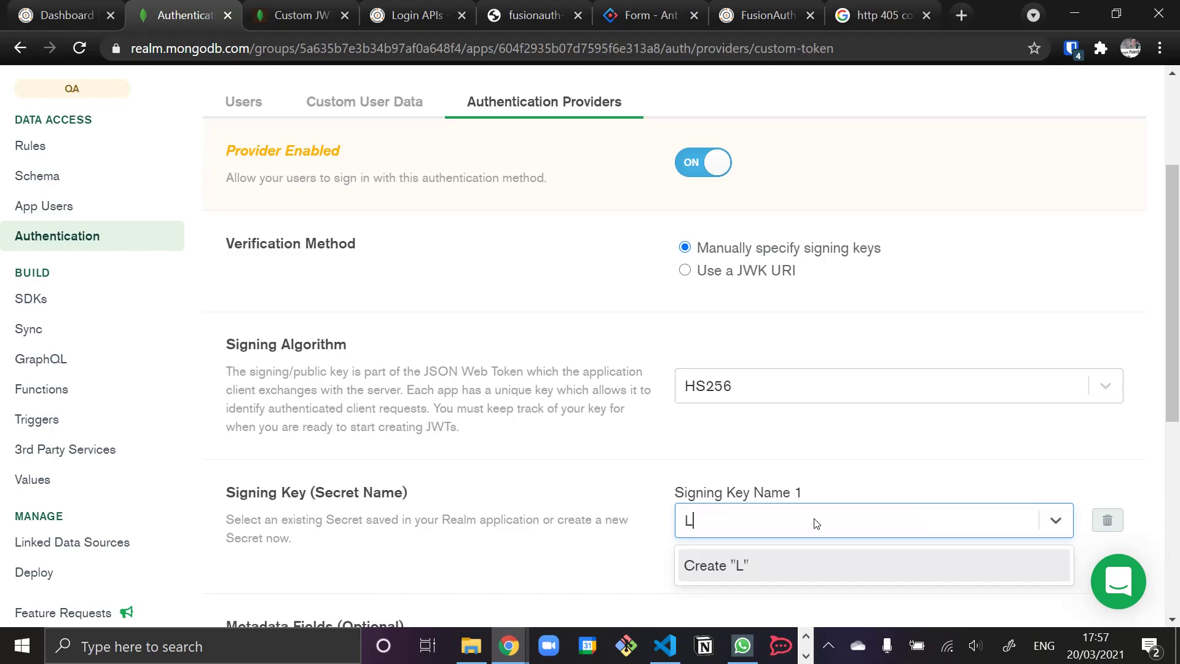
text(ovia Staging Shared Secret)
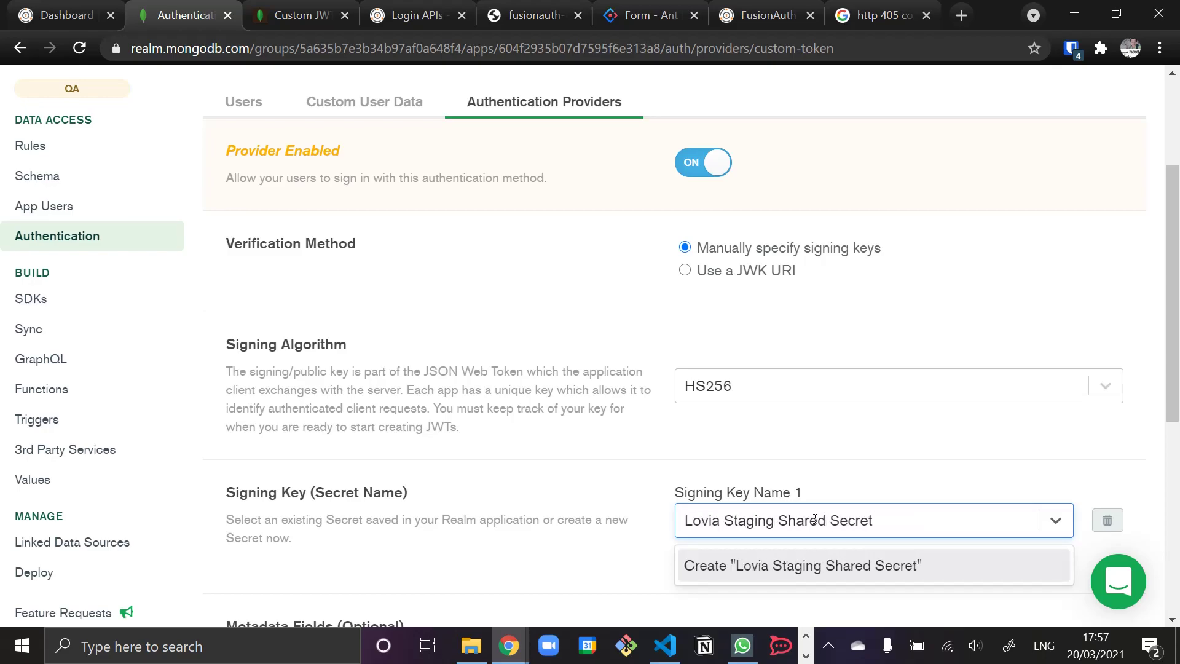
click(732, 566)
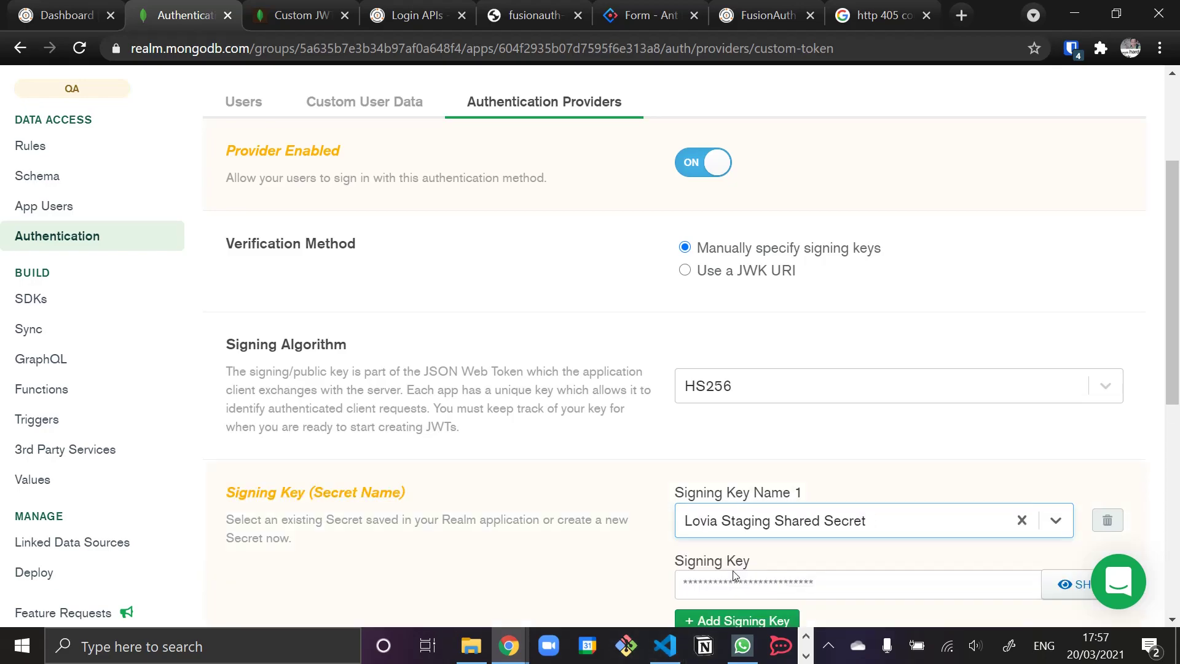
- Paste the shared HS256 signing key value and open the metadata fields documentation
scroll(754, 541, down, 3)
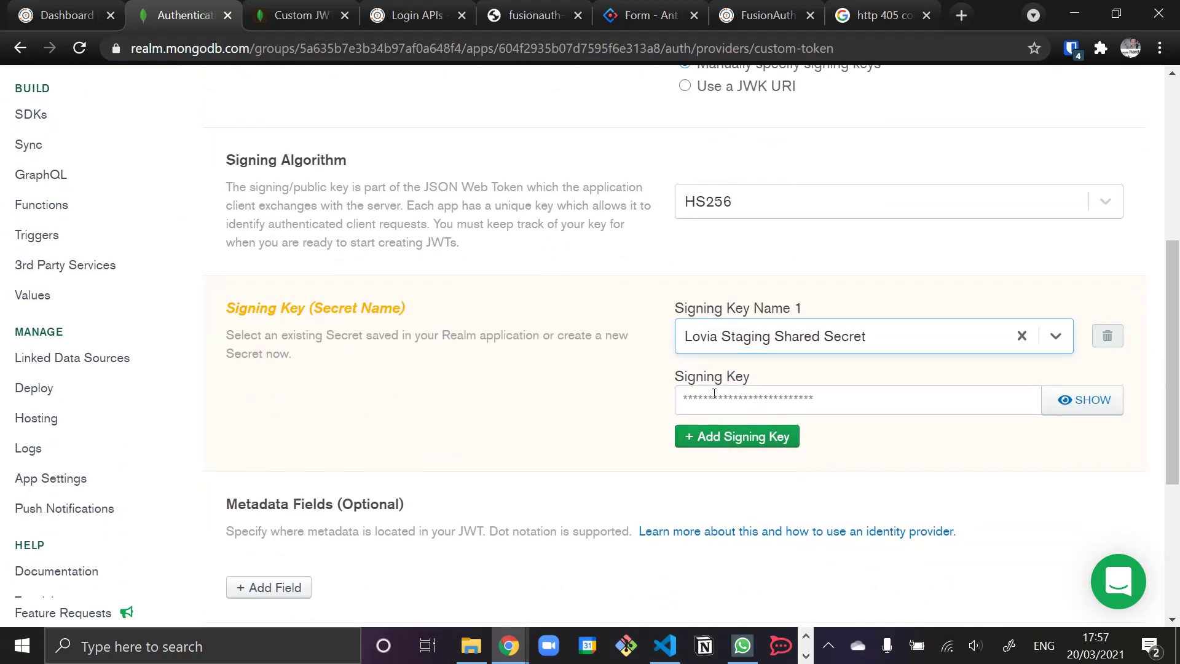
click(742, 398)
click(655, 400)
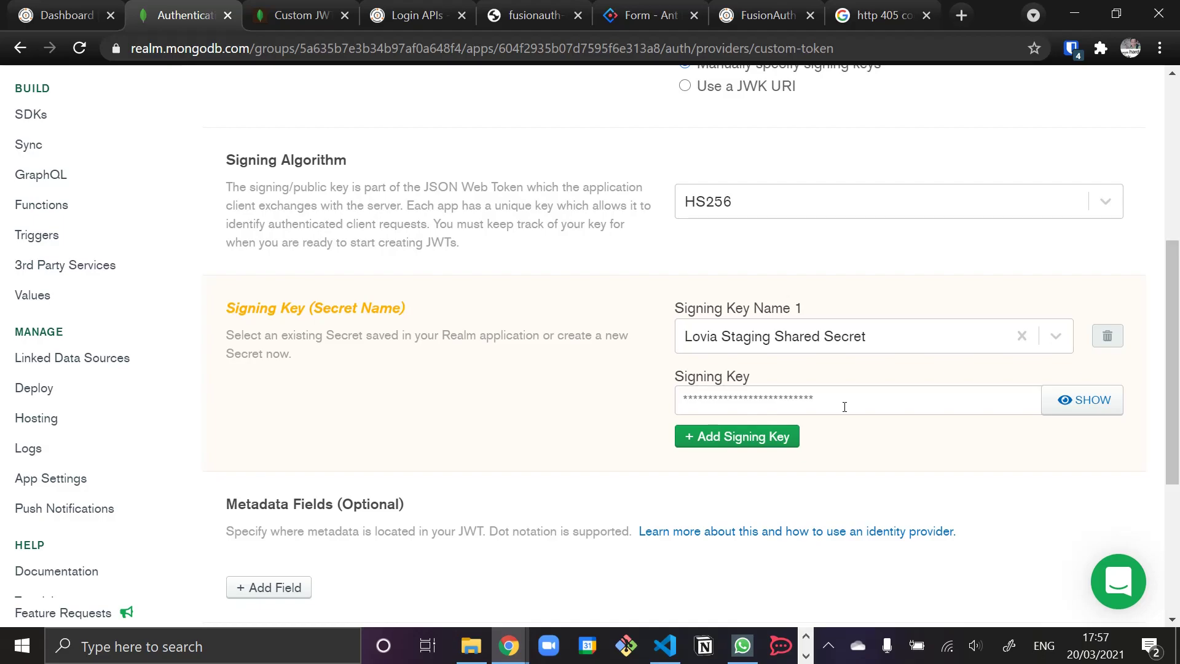
key(ctrl+v)
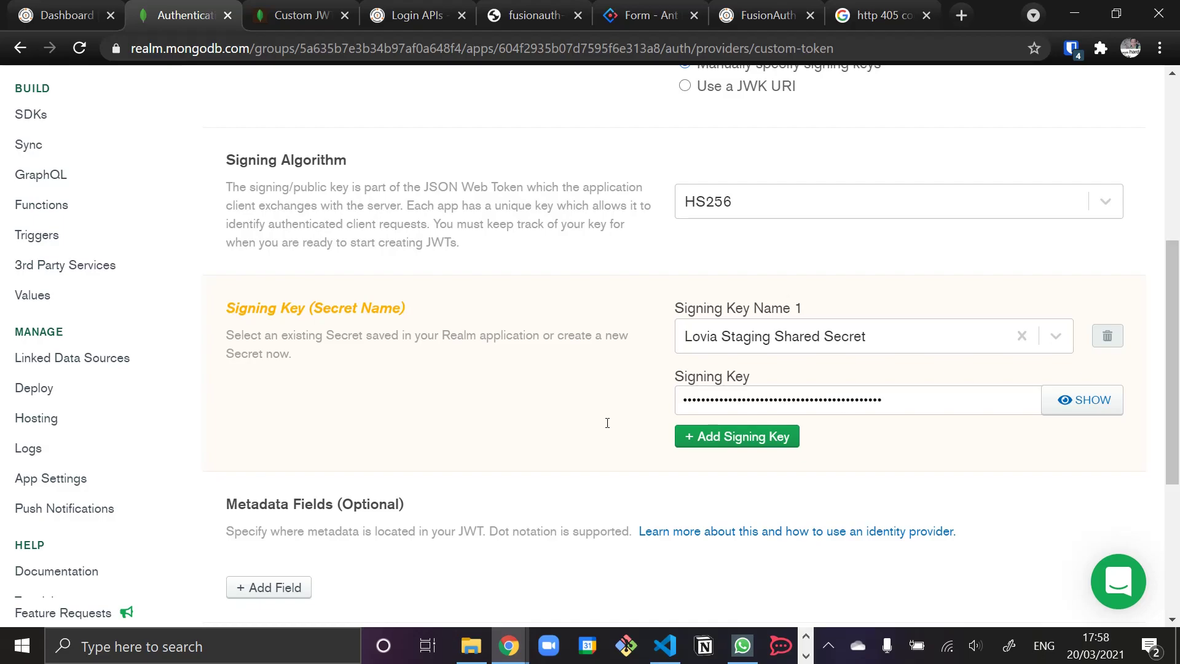
scroll(477, 397, down, 5)
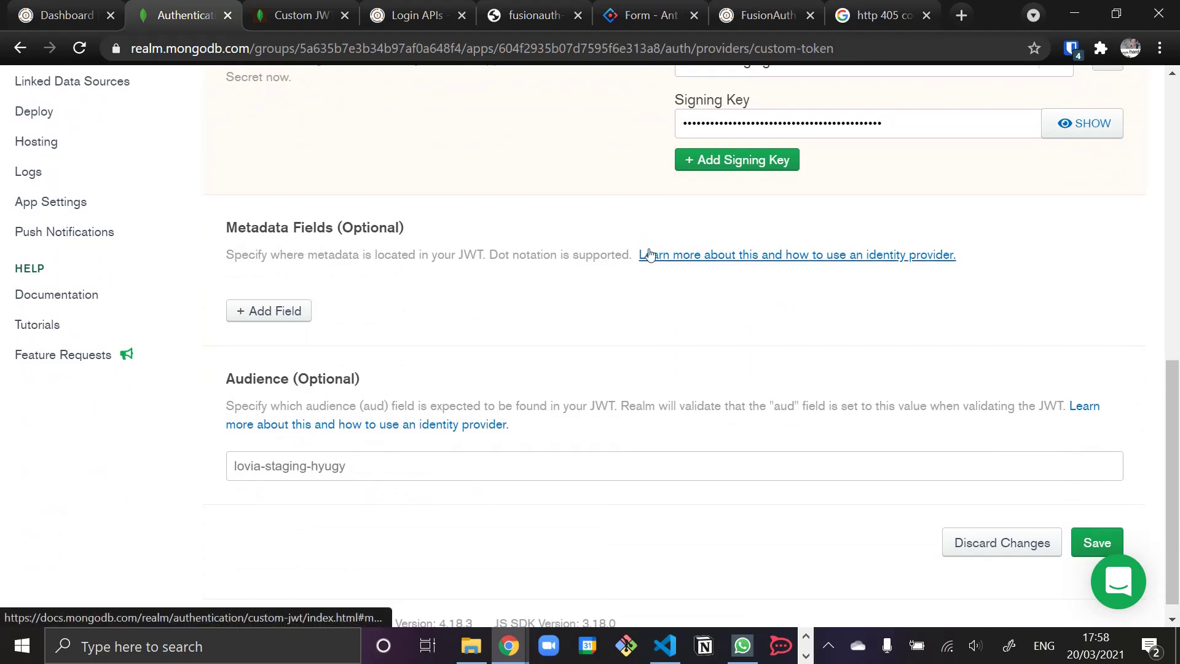
click(669, 256)
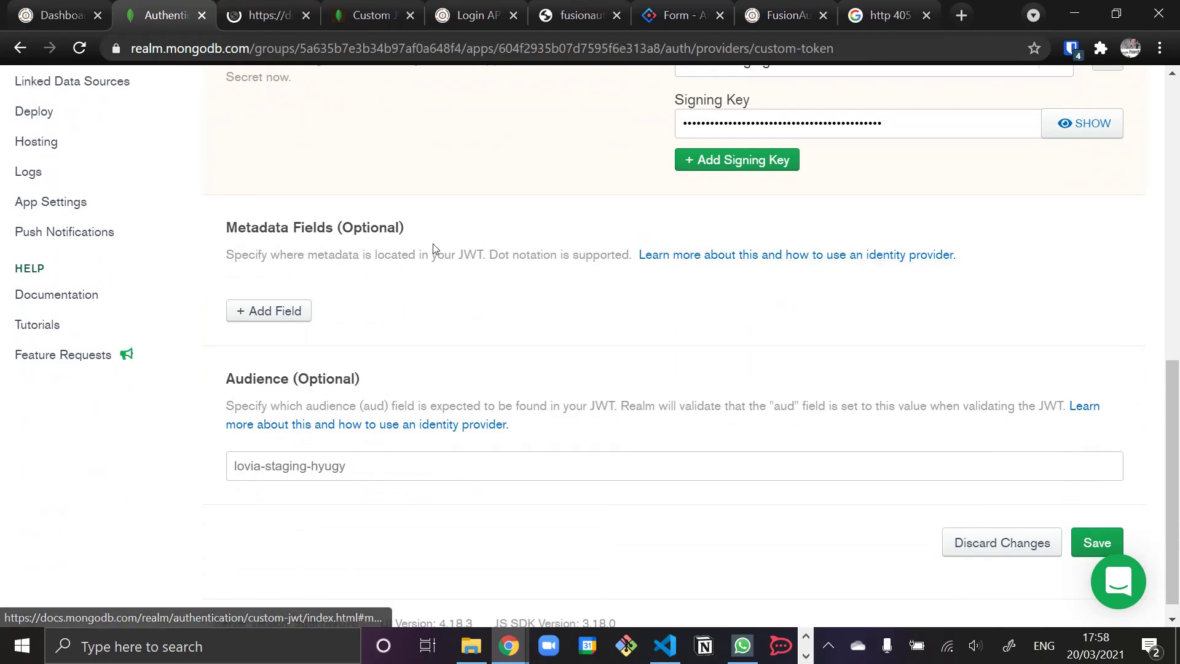
- Read the Metadata Fields example mapping userId to externalUserId and name.first to firstName, then return to the umi app
click(265, 15)
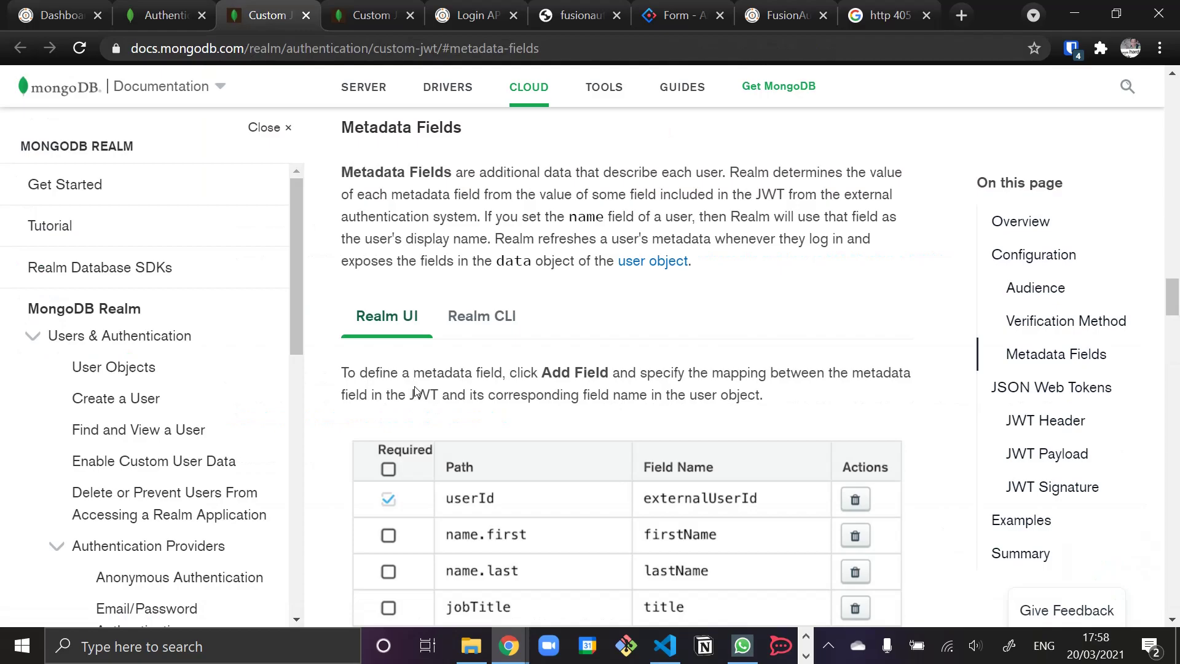
scroll(416, 386, down, 1)
scroll(415, 386, up, 1)
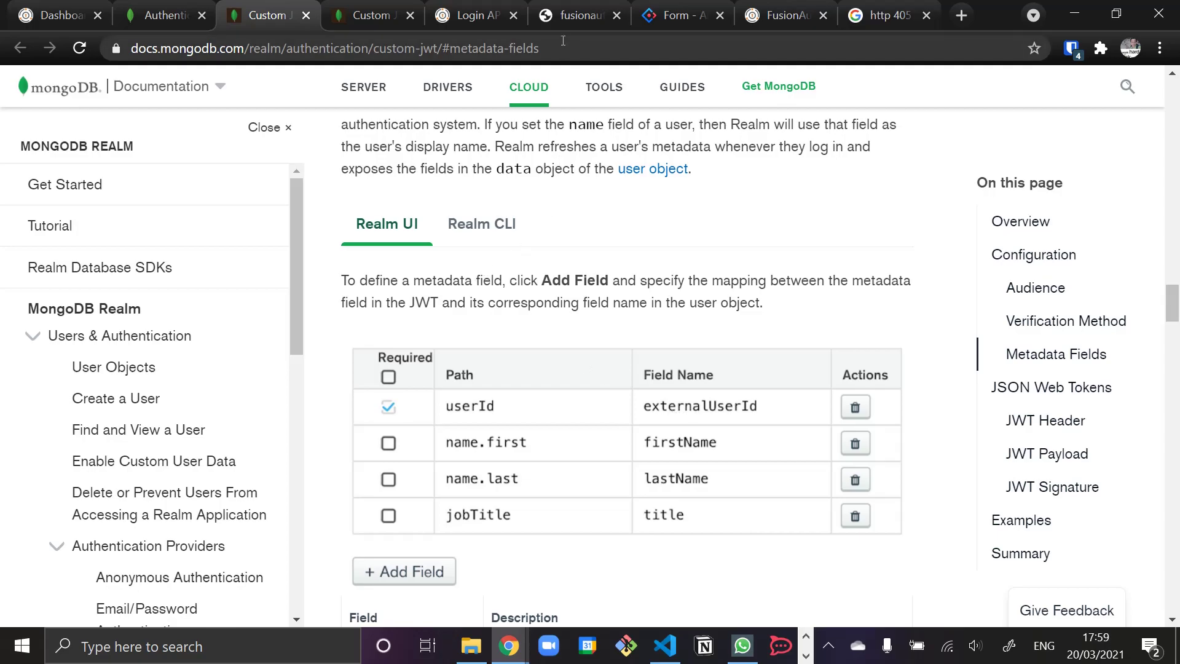
click(590, 15)
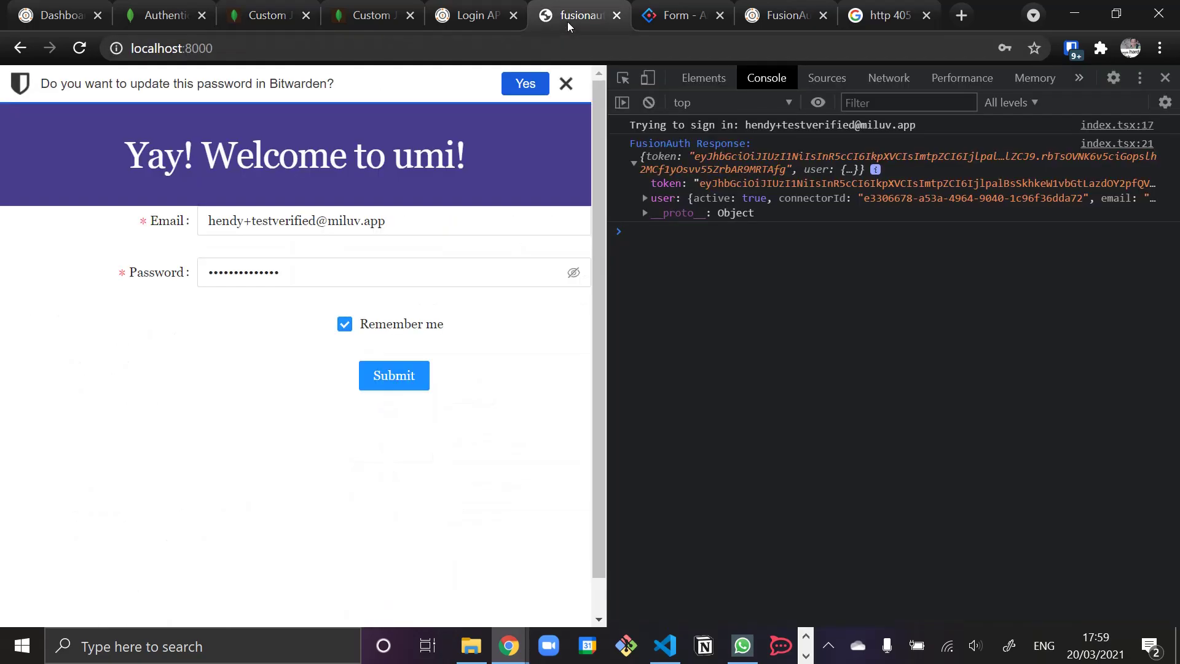
- Copy the login token and load jwt.io in a new tab
double_click(721, 184)
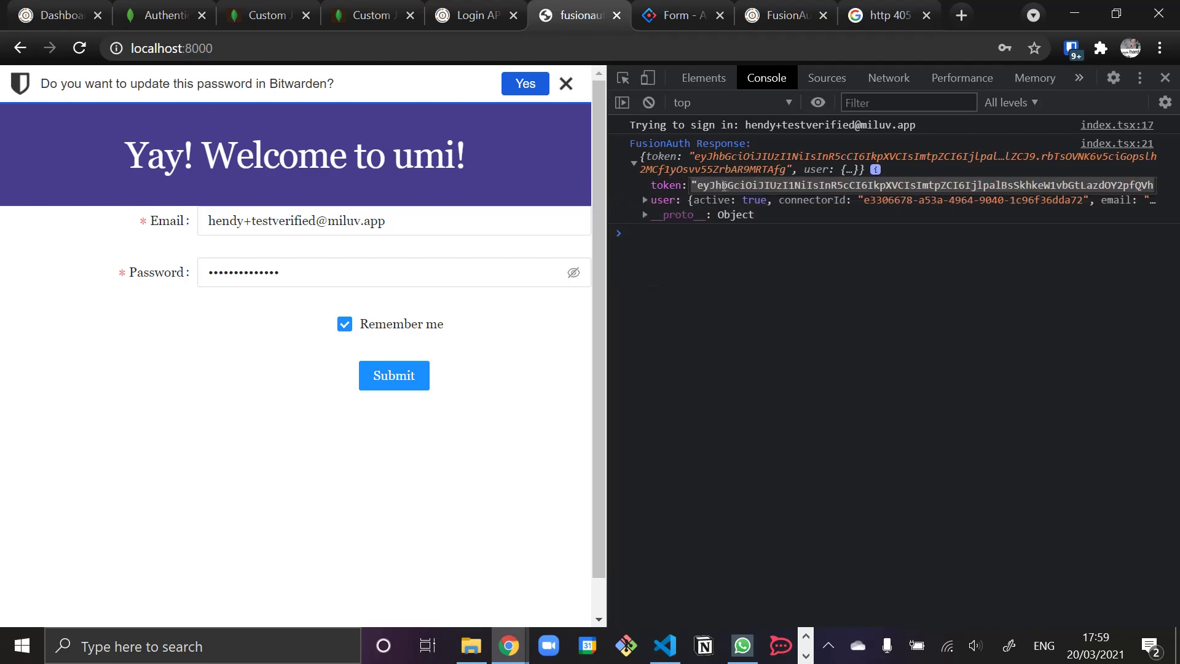
click(962, 15)
text(jwt.io)
key(Return)
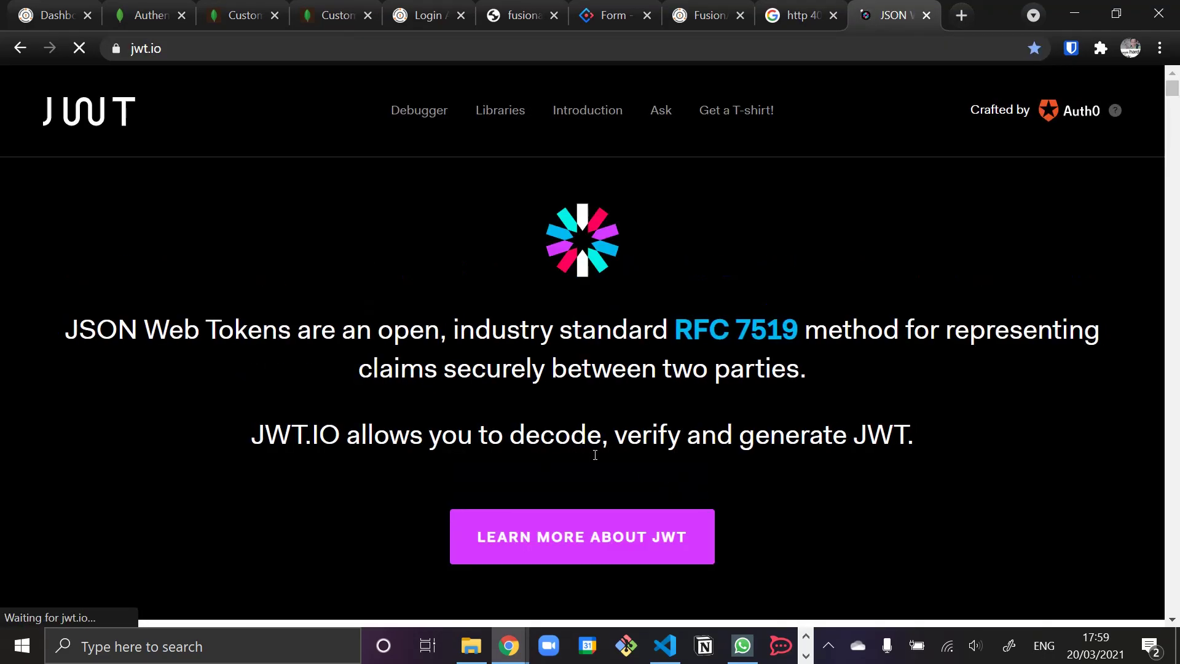
- Paste the token into the jwt.io debugger and remove its stray leading quote
scroll(593, 456, down, 6)
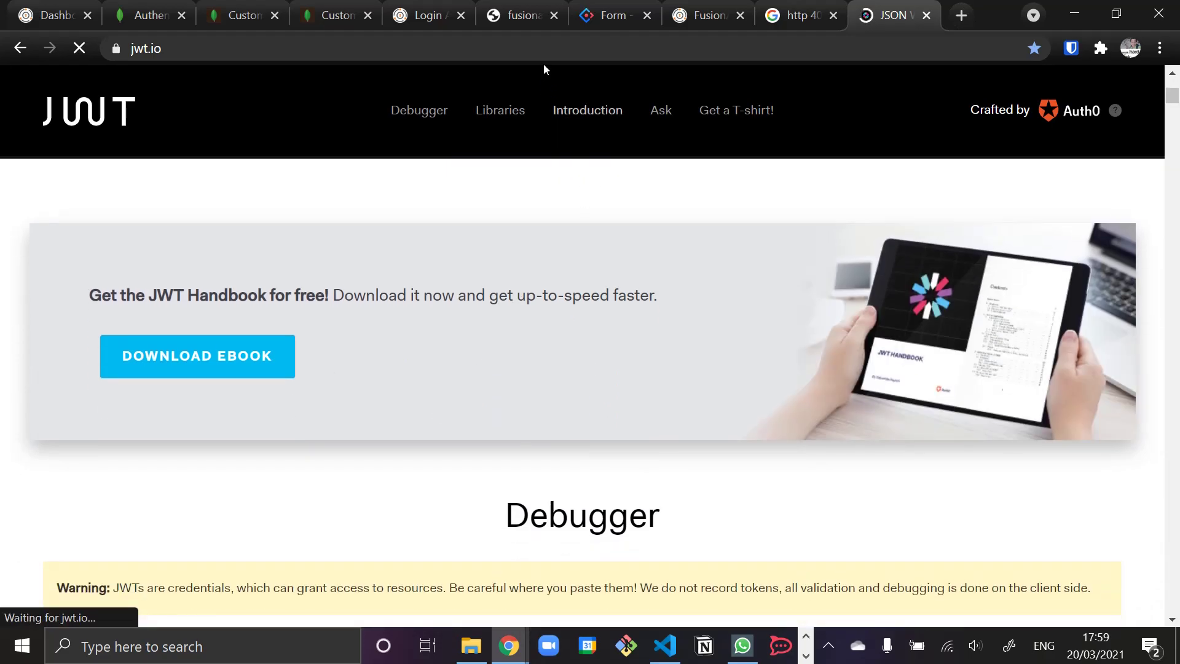
click(422, 114)
scroll(403, 443, down, 7)
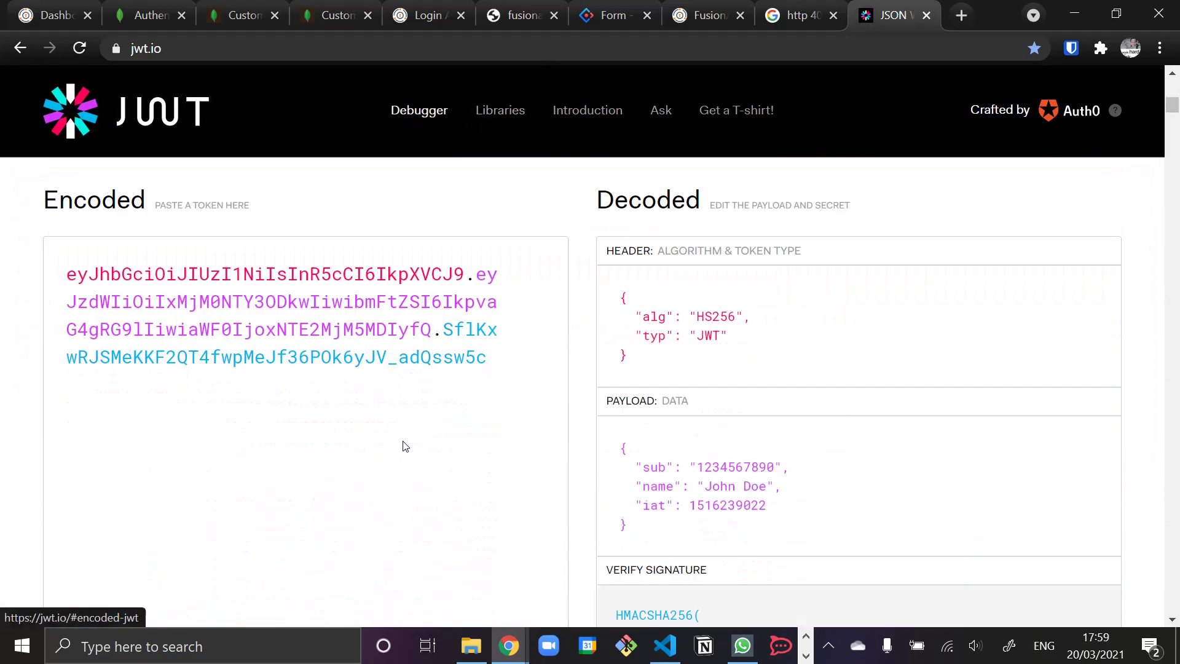
scroll(355, 351, up, 4)
key(ctrl+a)
key(ctrl+v)
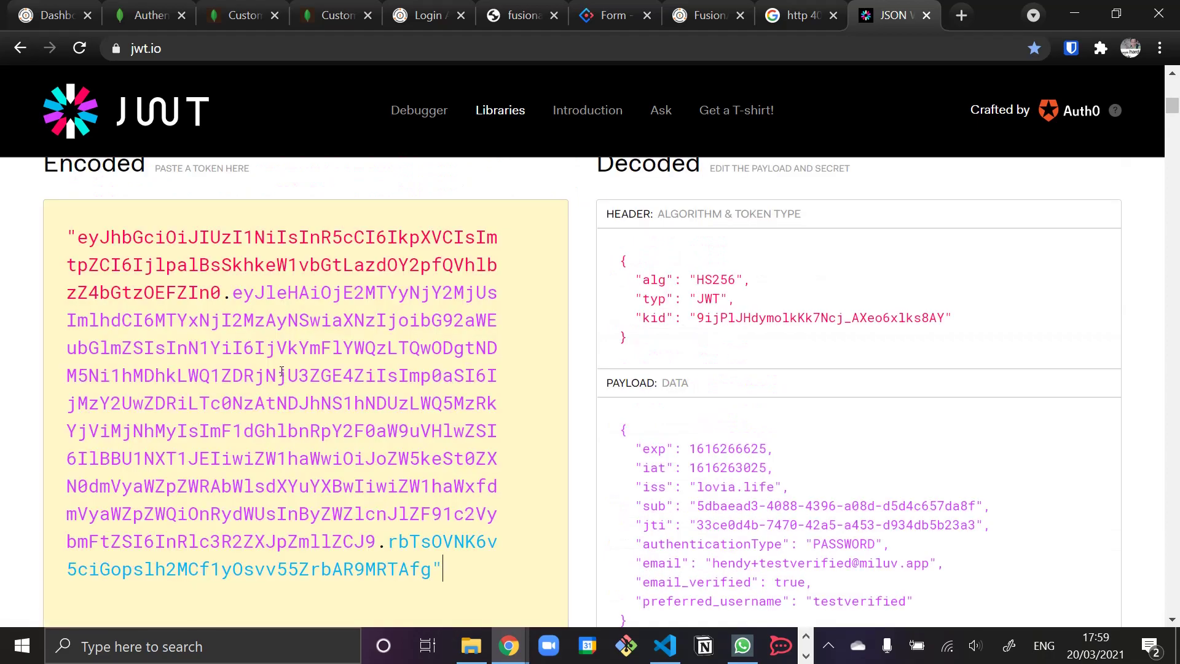
click(79, 237)
key(BackSpace)
- Inspect the decoded payload's sub, email and preferred_username claims, then return to the Realm provider settings
scroll(482, 368, down, 3)
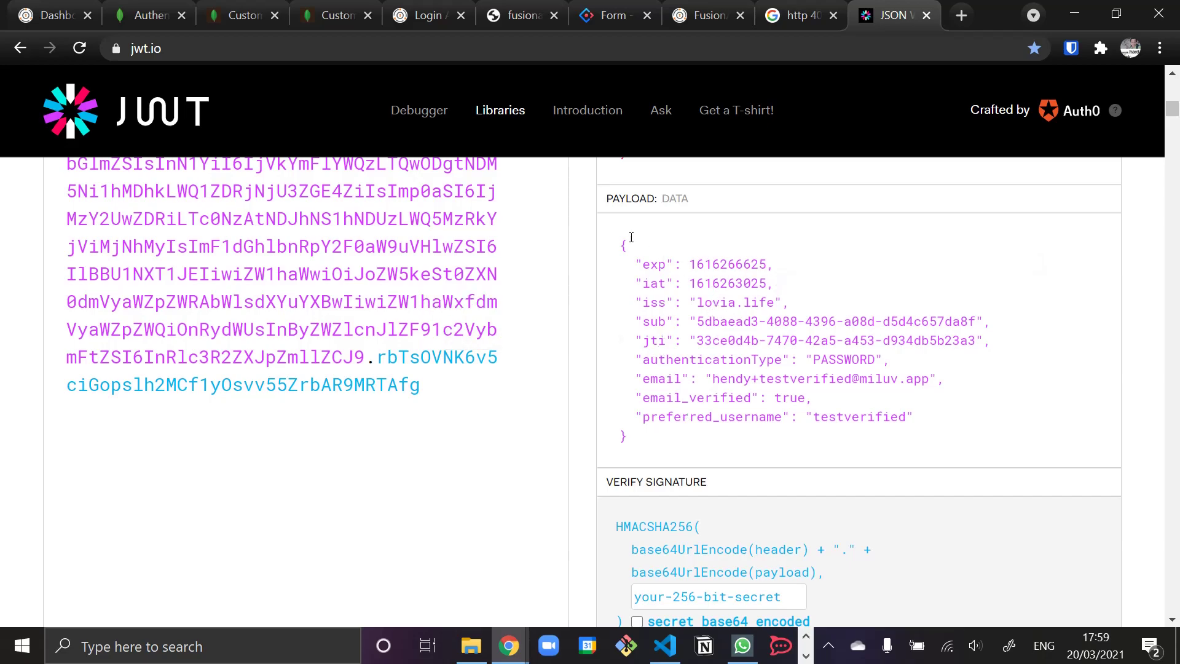
mouse_move(742, 264)
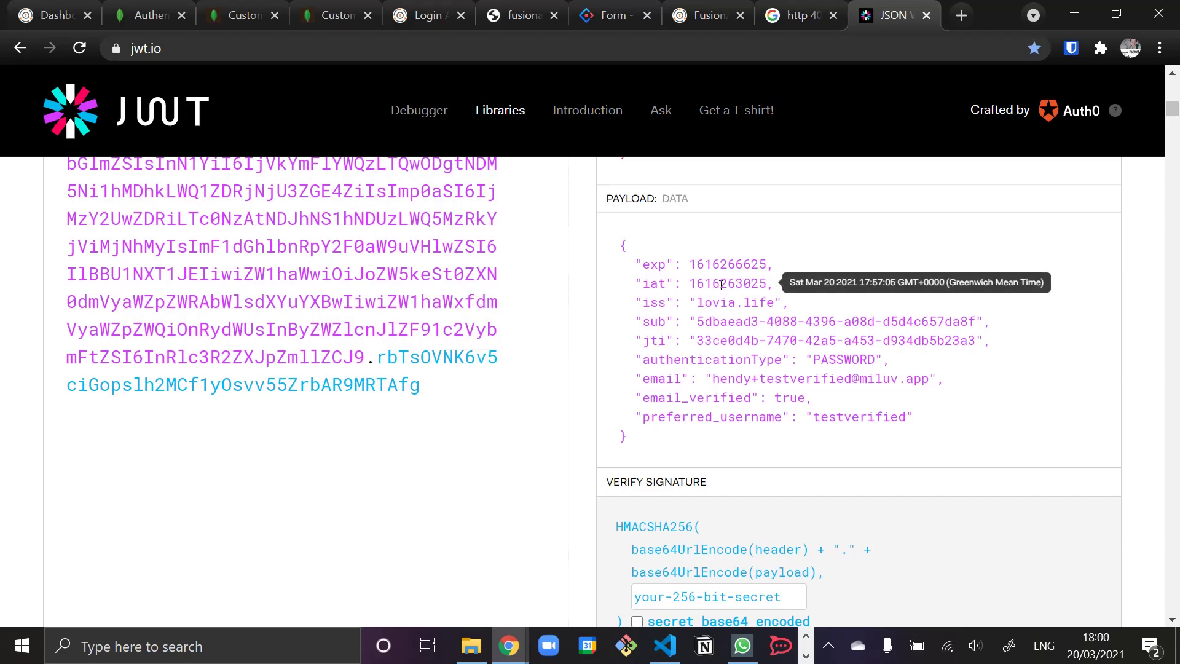
mouse_move(691, 302)
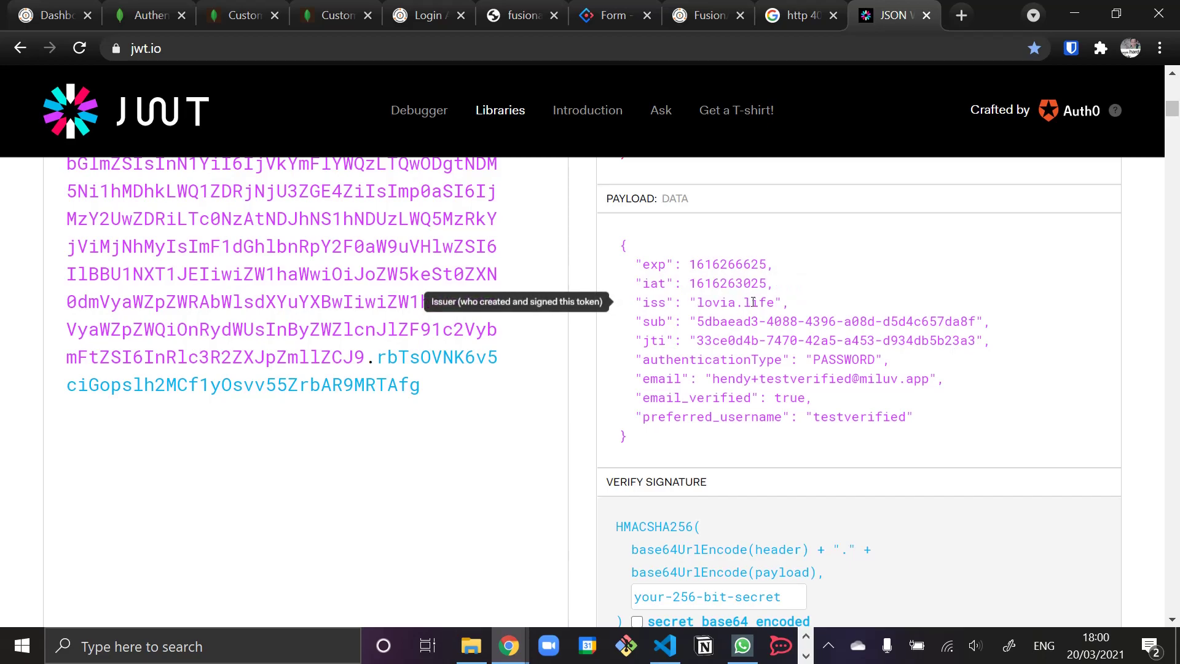
drag(696, 321, 973, 321)
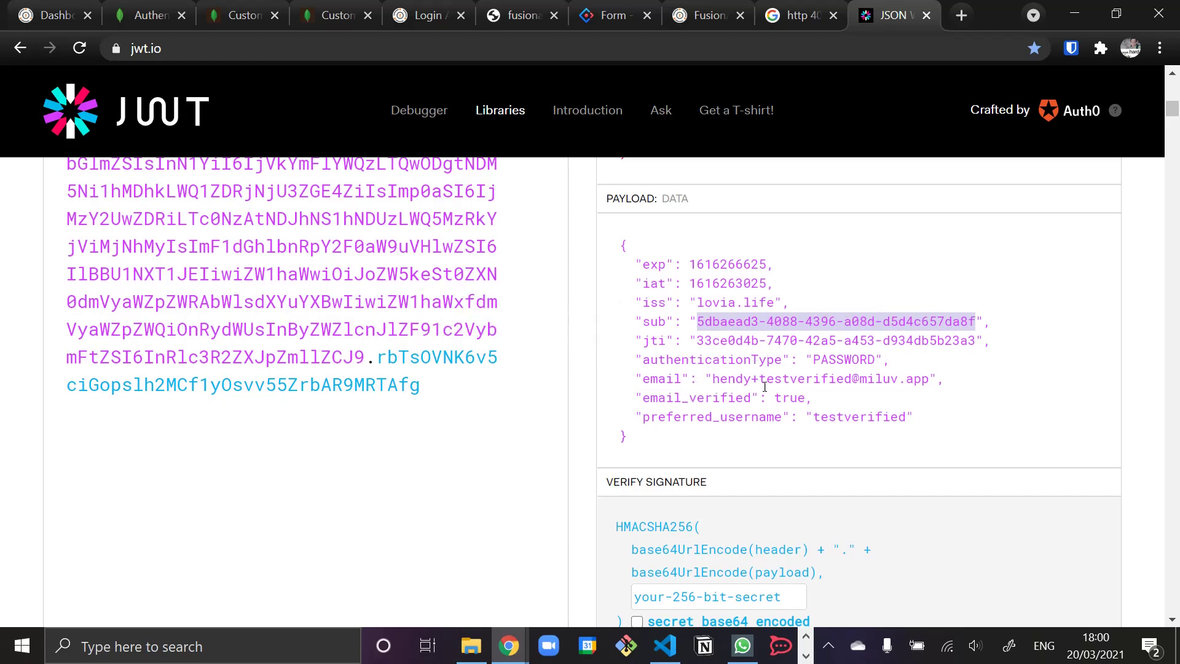
drag(720, 379, 936, 380)
click(925, 381)
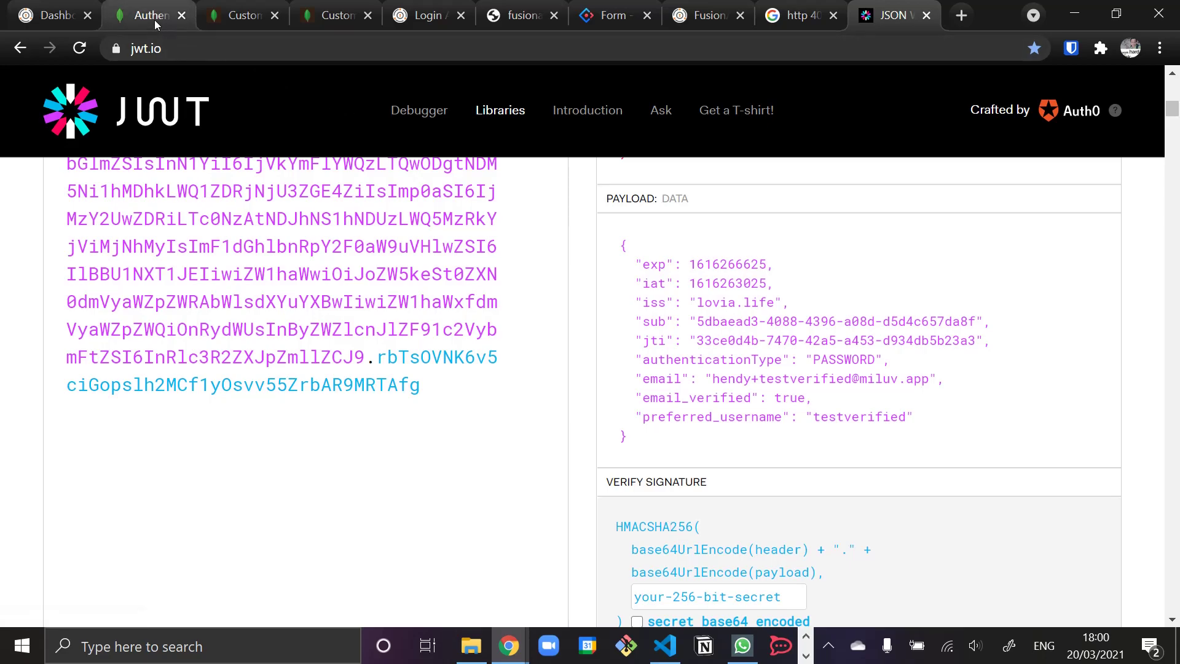
click(136, 15)
scroll(508, 261, up, 10)
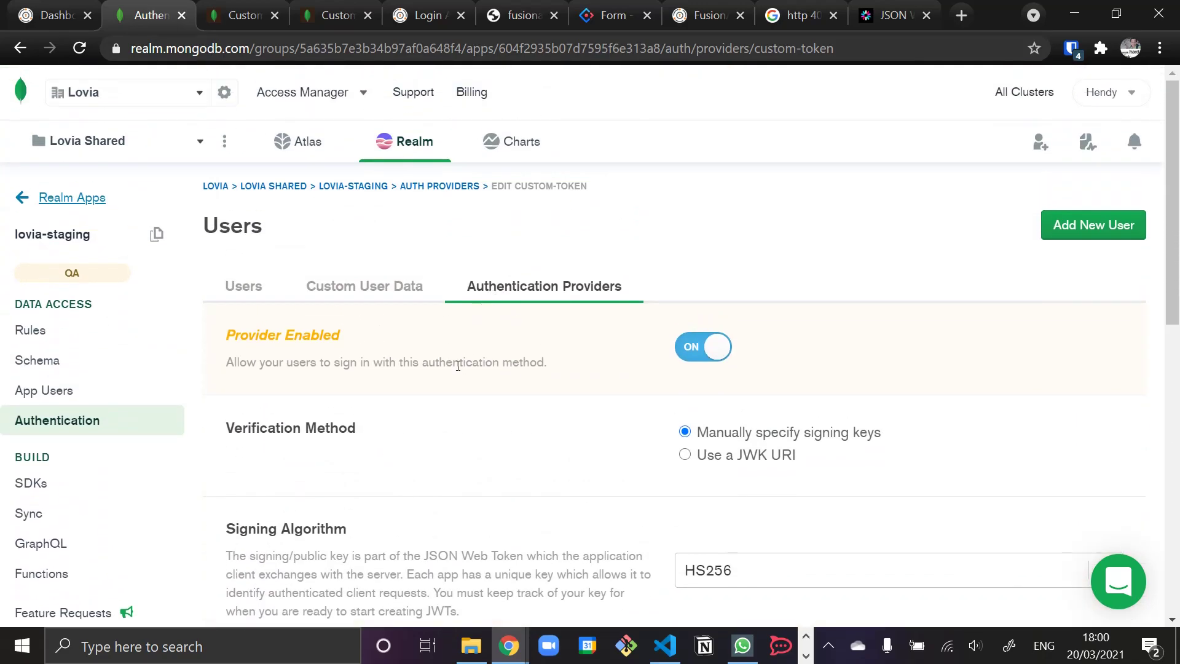
- Add a metadata field mapping path sub to field name _id
scroll(457, 366, down, 10)
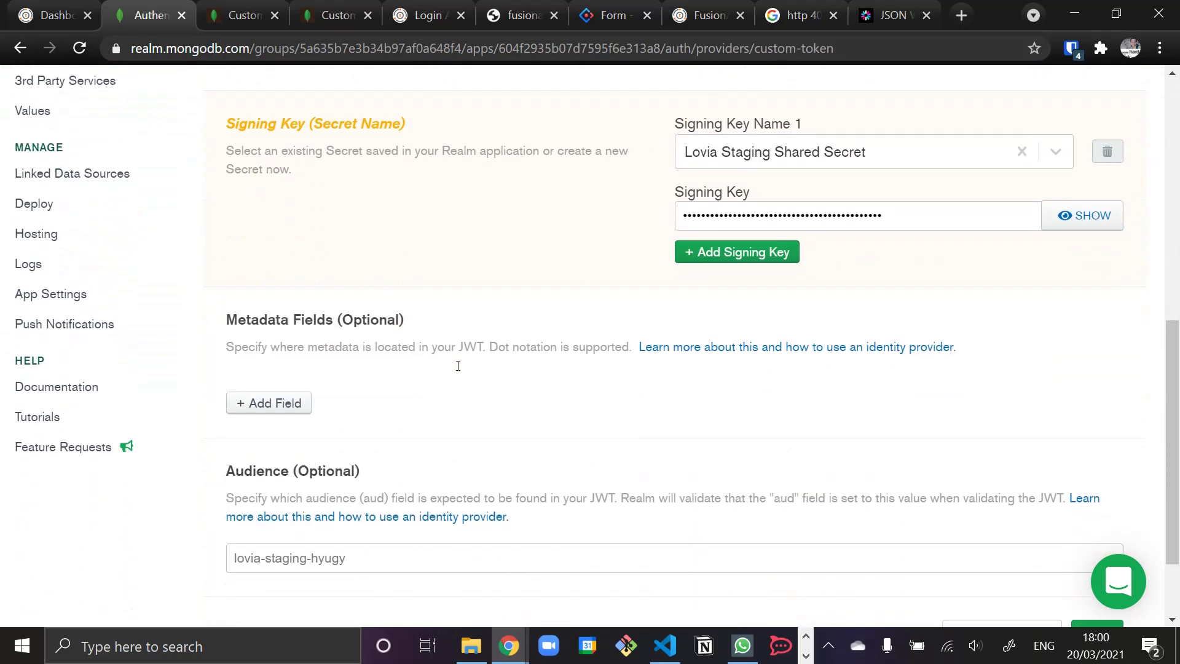
click(271, 311)
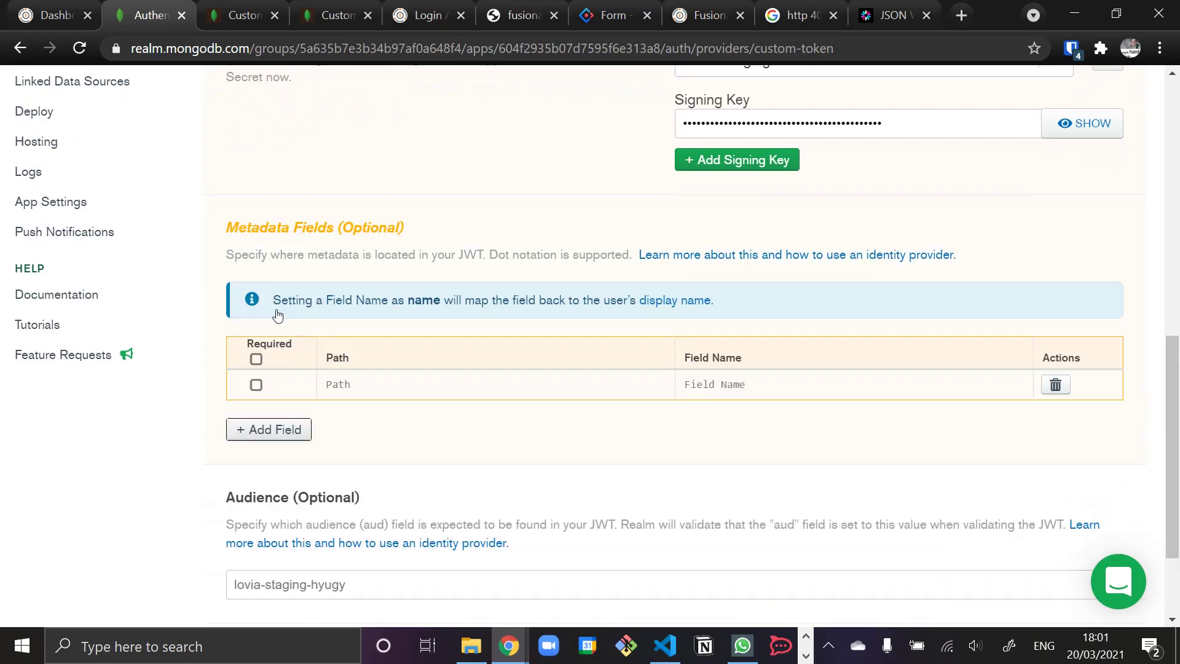
click(380, 387)
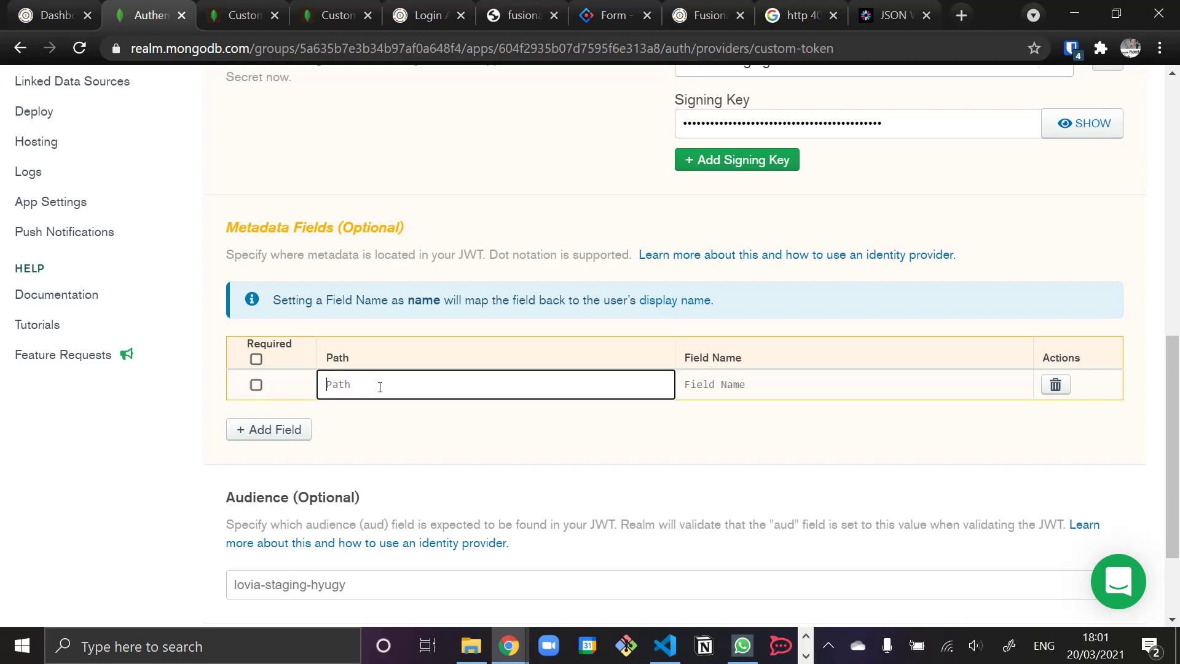
text(sub)
key(Tab)
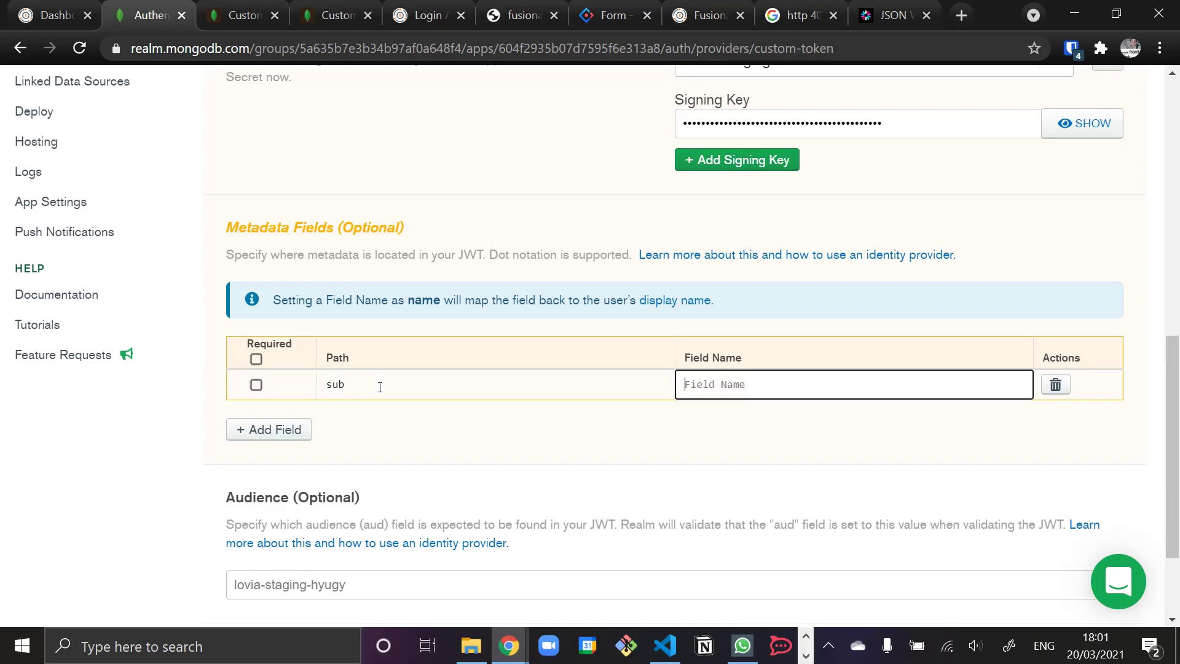
text(_id)
- Add a second metadata mapping from email to email, checking the token's claim names
click(270, 429)
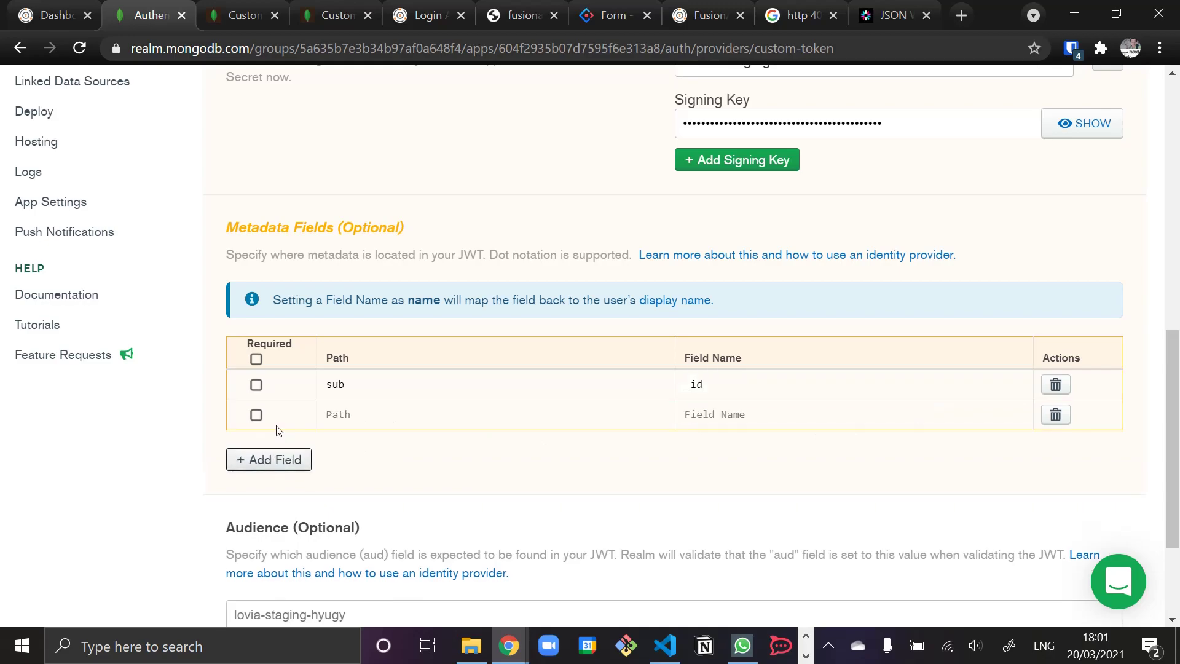
click(345, 417)
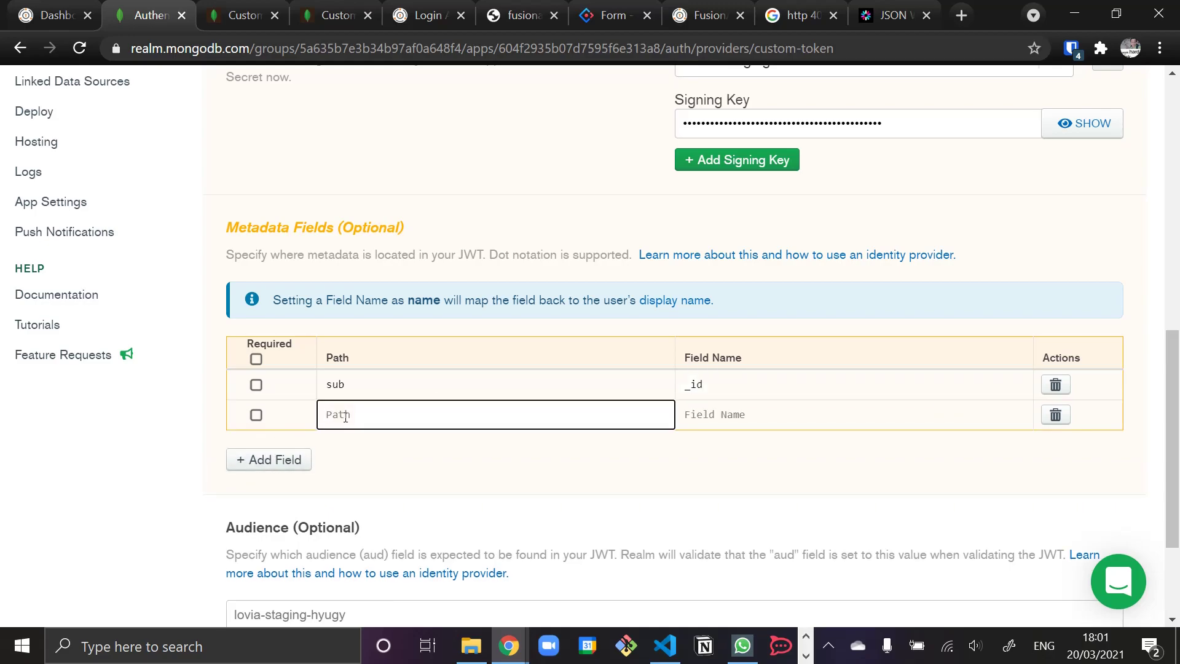
text(email)
key(Tab)
text(emal)
key(BackSpace)
text(il)
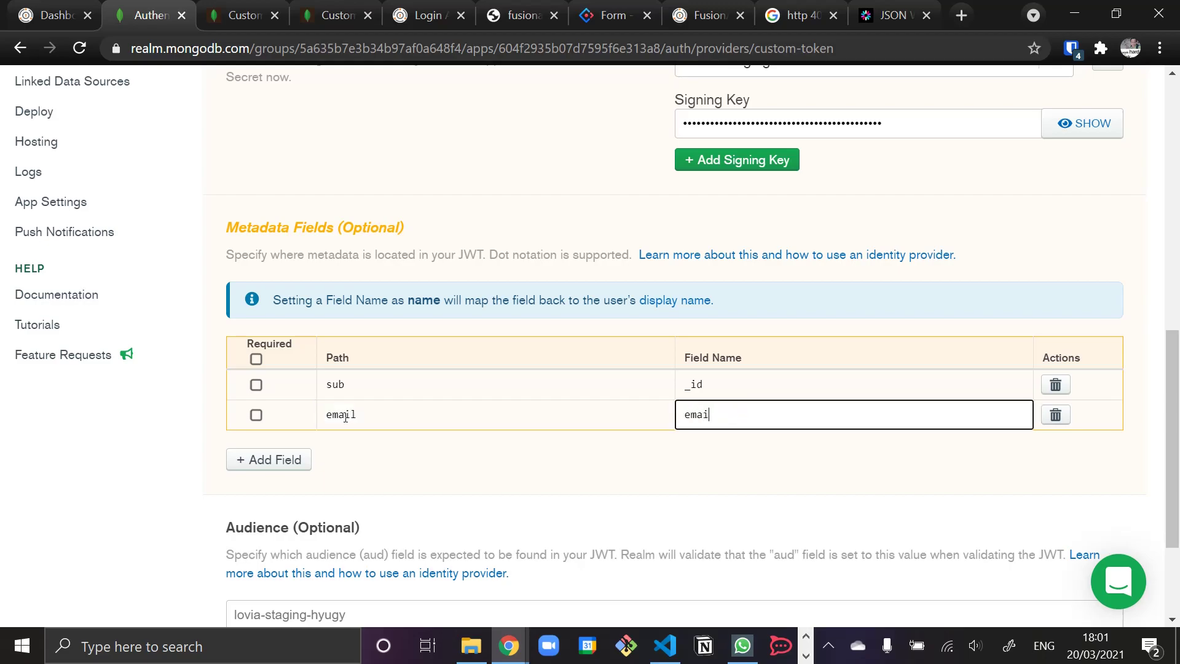
click(894, 15)
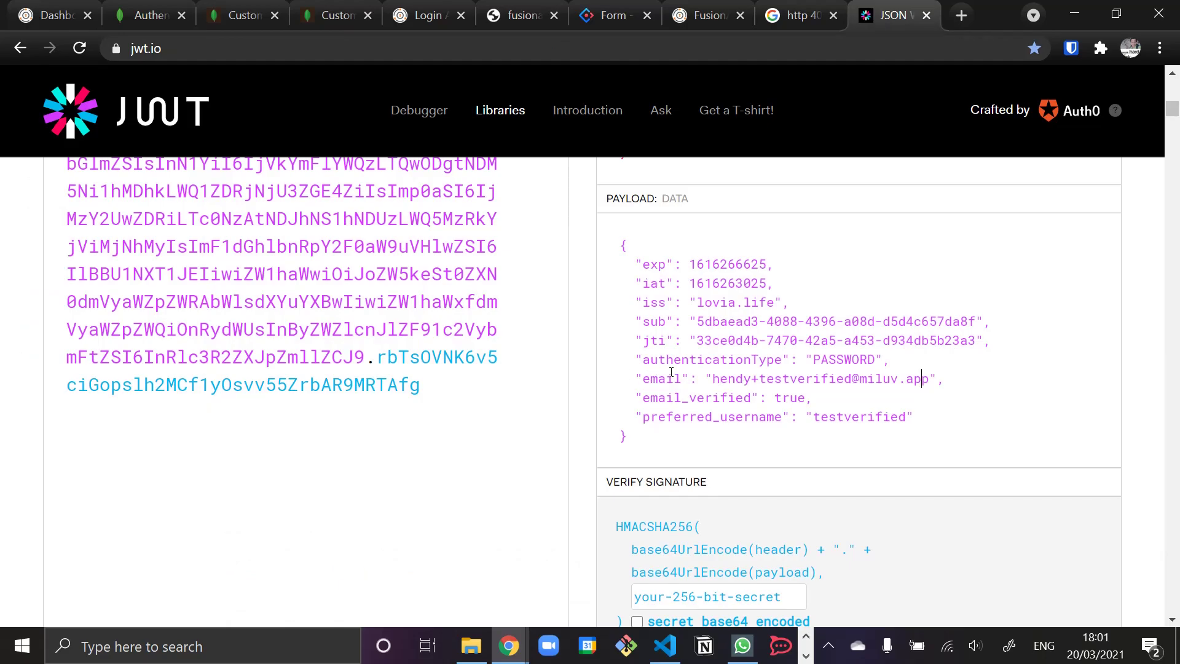
click(144, 19)
- Add a third metadata mapping from preferred_username to username
click(289, 467)
click(363, 450)
text(preferre)
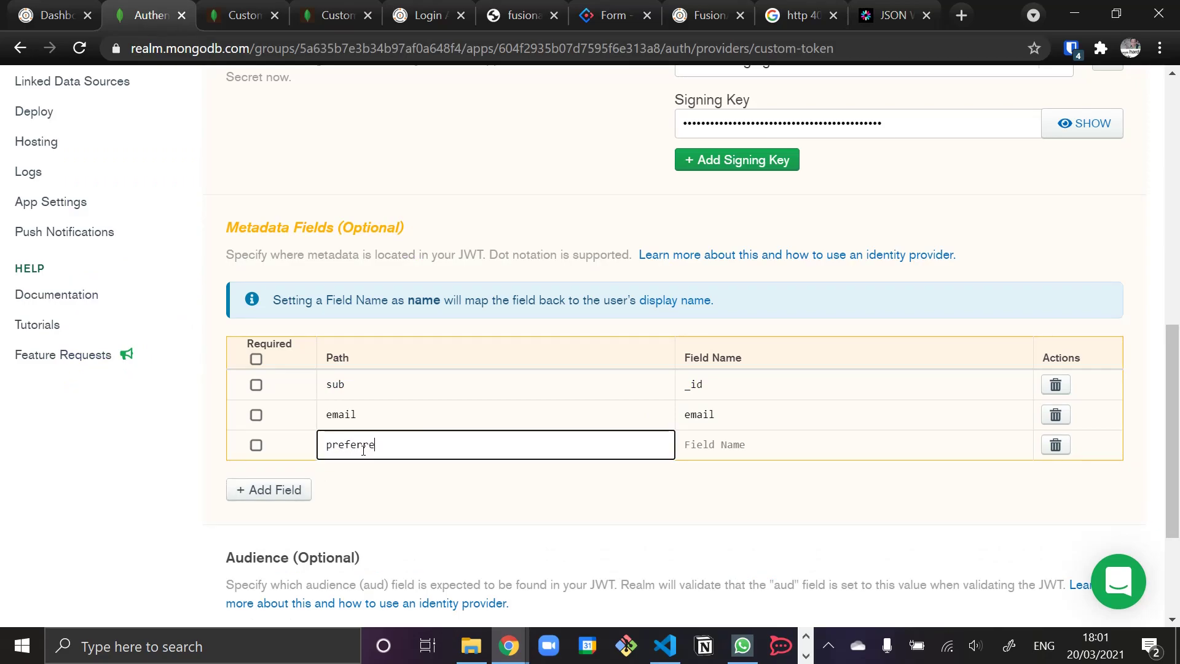
text(d_username)
key(Tab)
text(username)
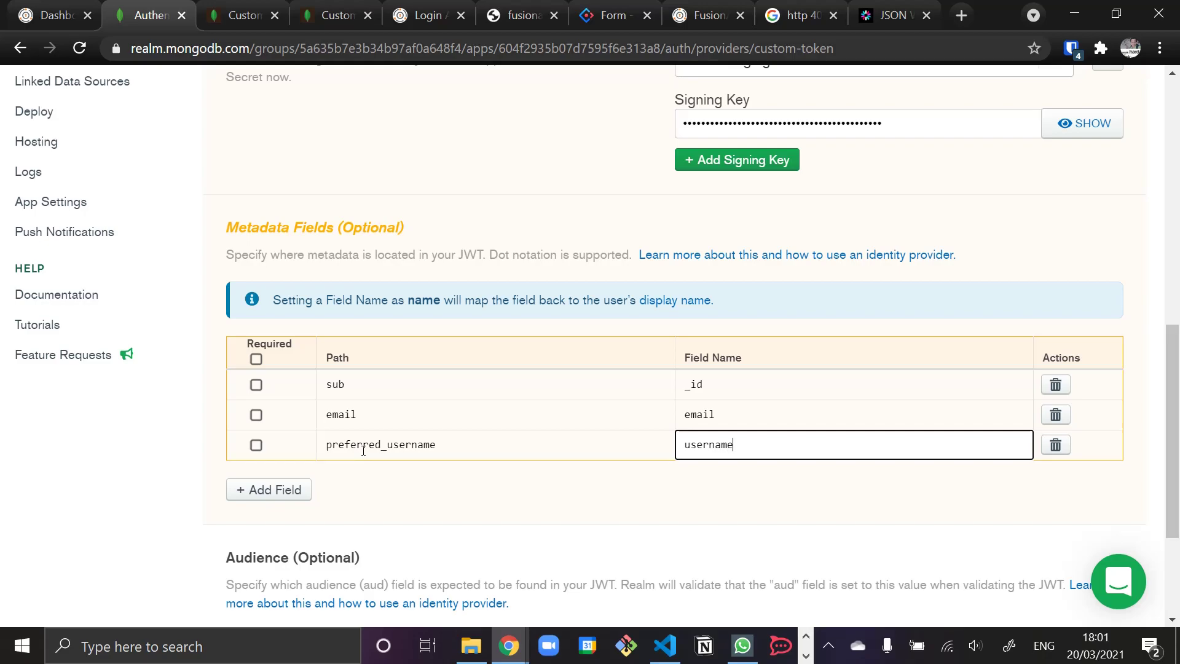
scroll(516, 446, down, 3)
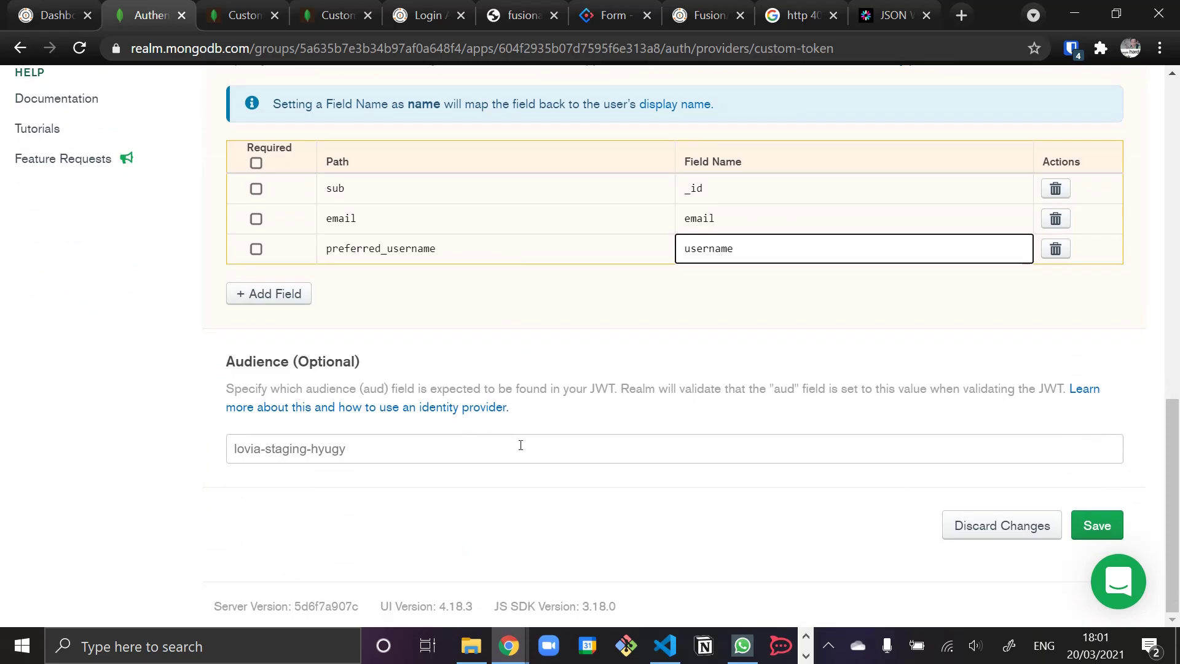
- Compare the token payload with the provider's Audience value and read the Realm docs on aud
click(891, 15)
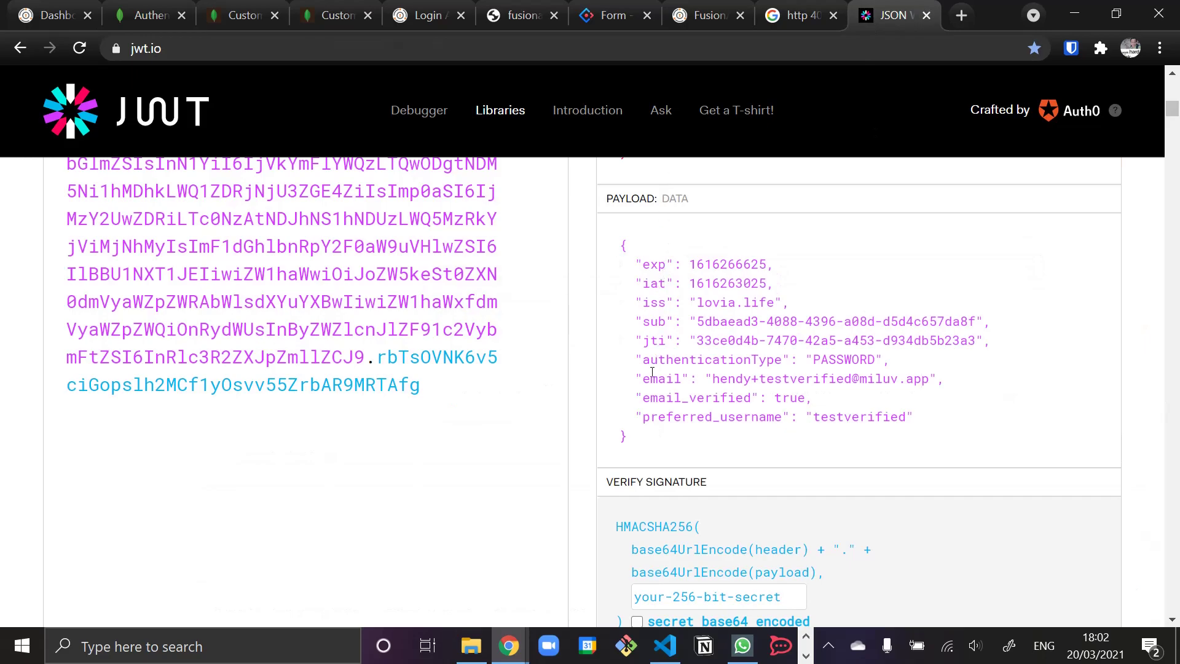
click(158, 19)
click(432, 449)
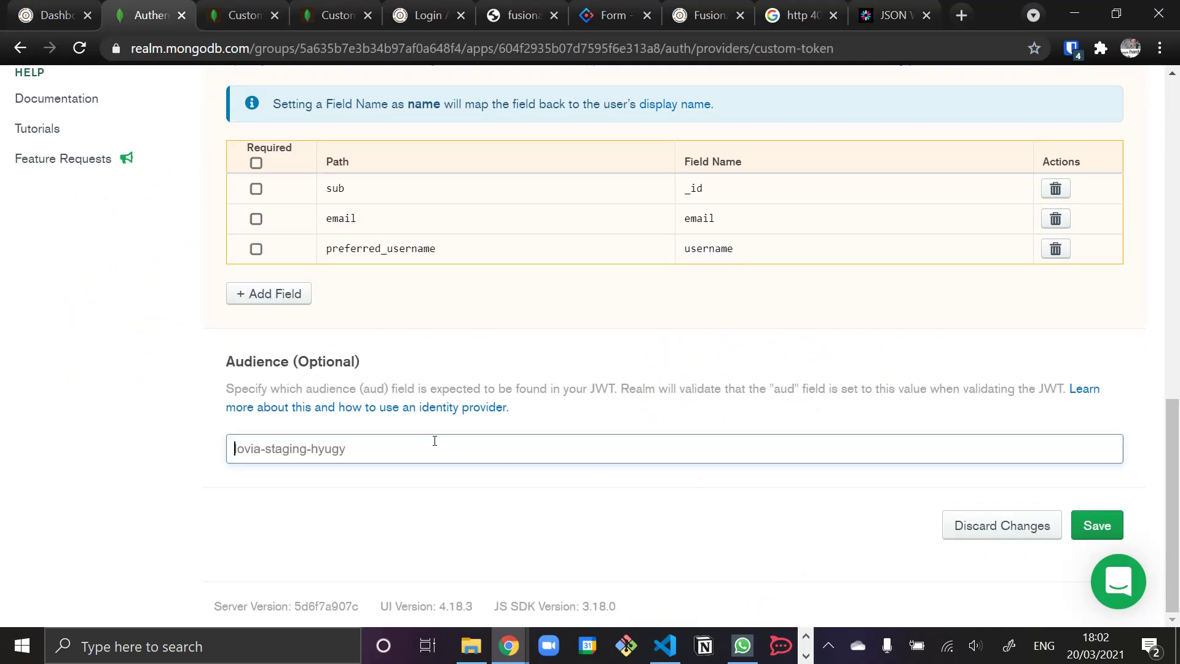
click(560, 421)
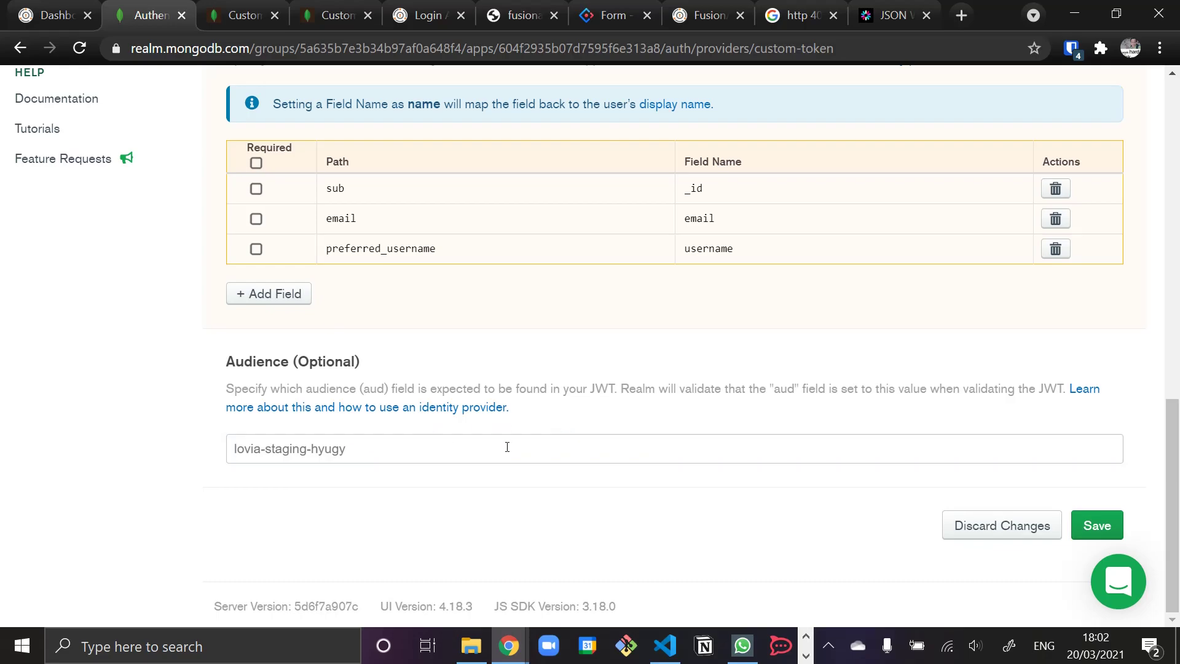
key(ctrl+Tab)
- Open the FusionAuth Edit Application page and expand Settings to reach API keys
click(54, 14)
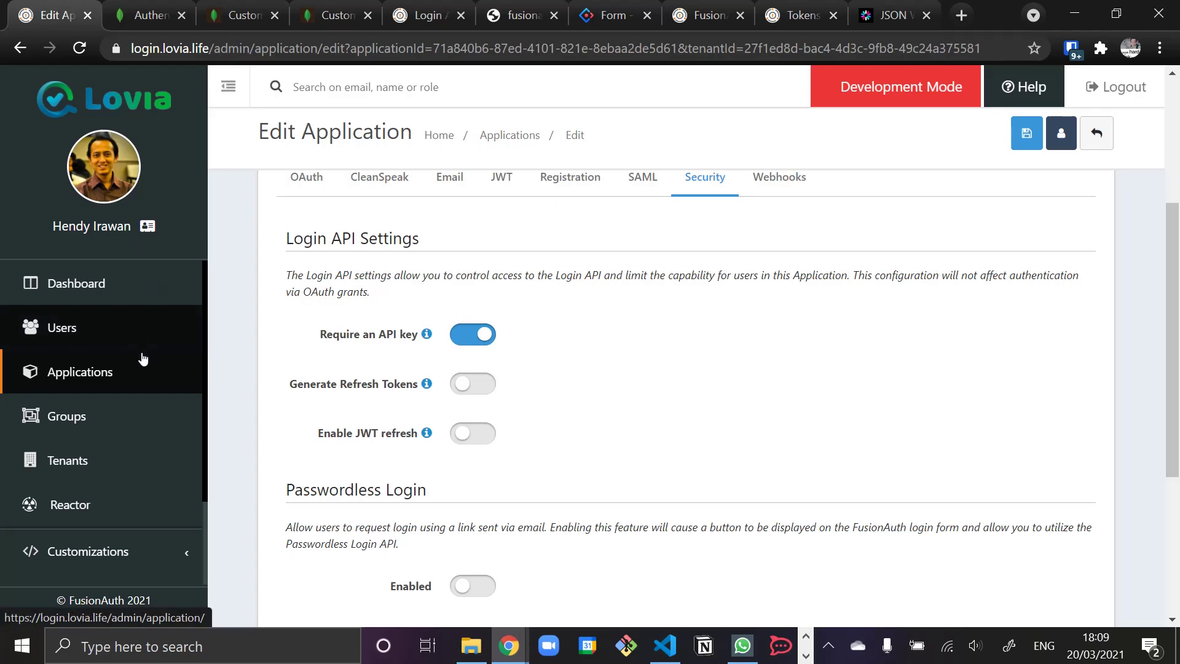
scroll(123, 461, down, 2)
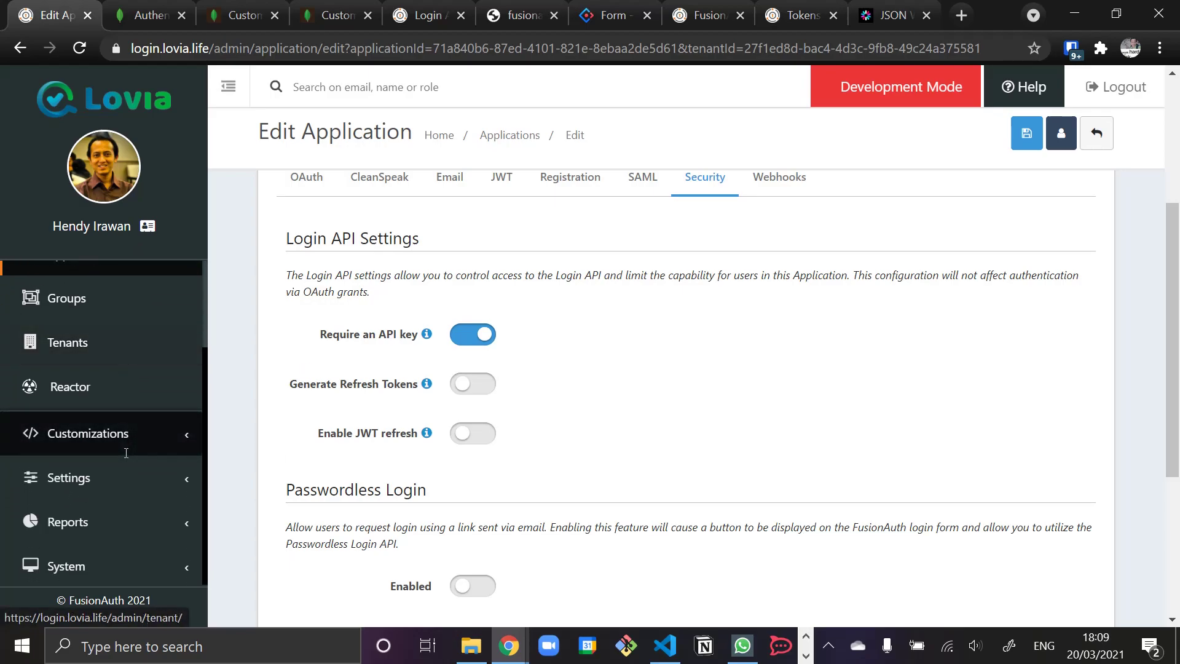
click(170, 478)
scroll(142, 469, down, 3)
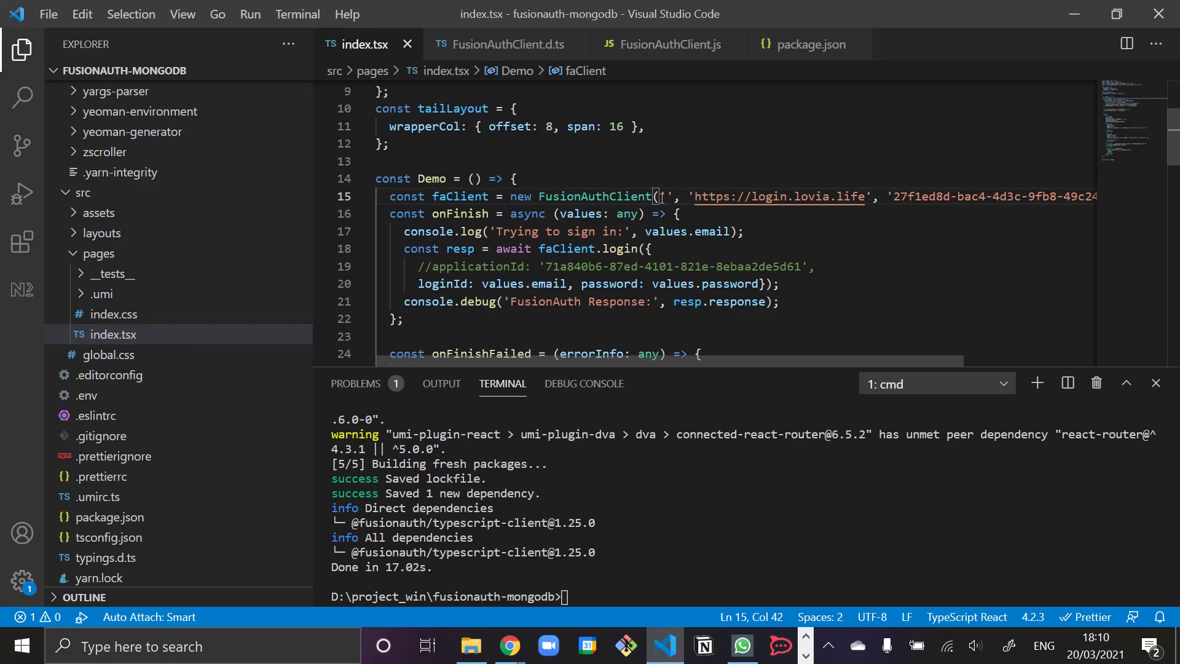
- Pass the API key to FusionAuthClient, uncomment the applicationId login option, and save index.tsx
key(ctrl+v)
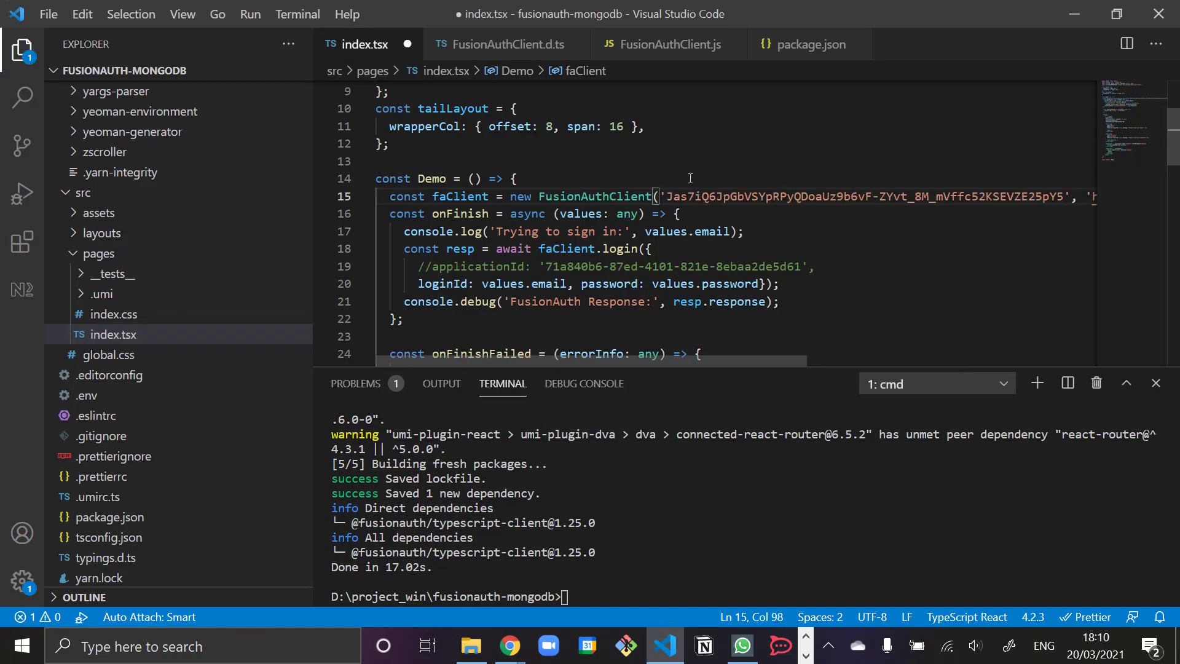
key(Return)
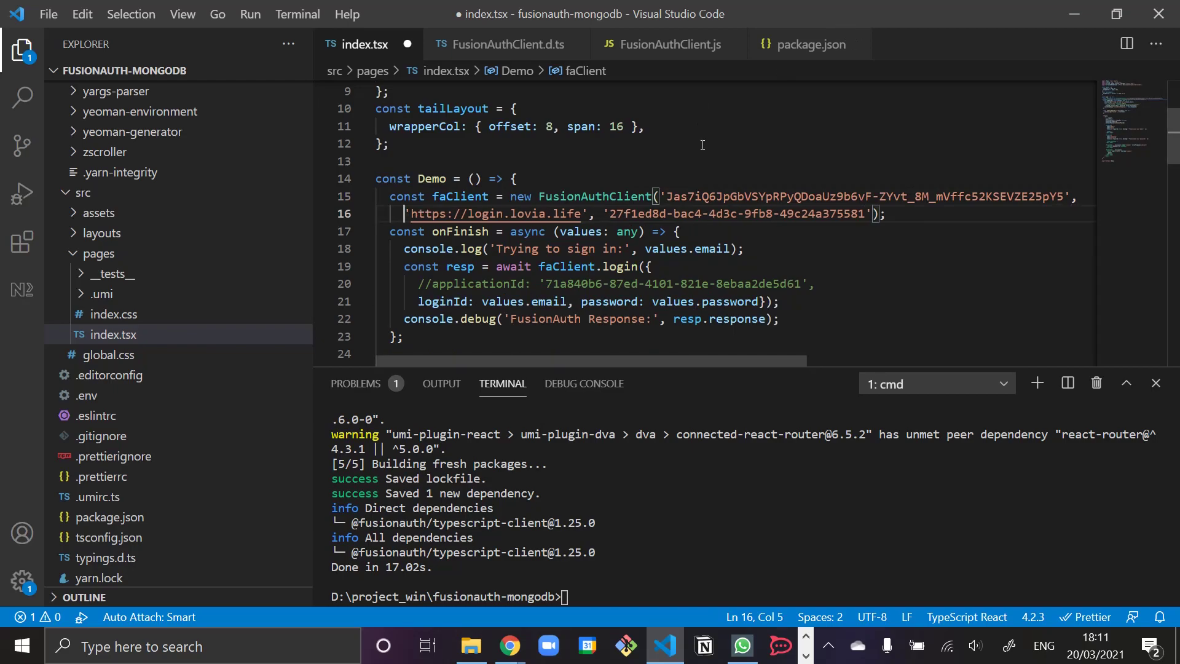
click(481, 283)
click(431, 283)
key(BackSpace)
key(BackSpace)
key(ctrl+s)
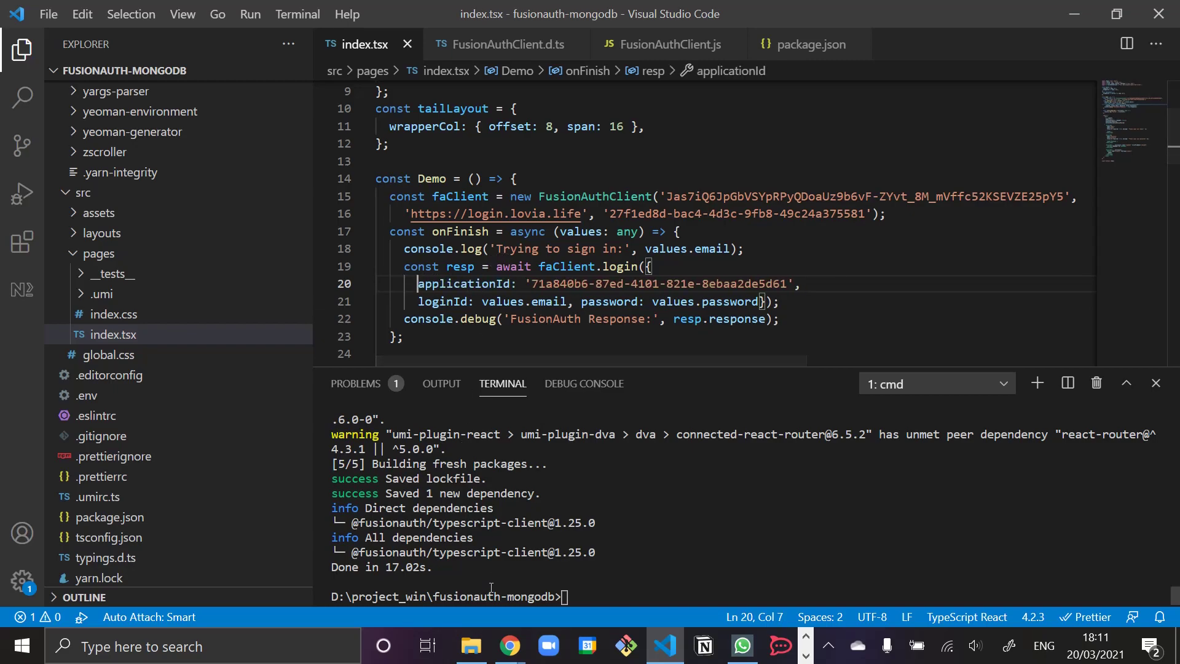
click(509, 645)
click(429, 580)
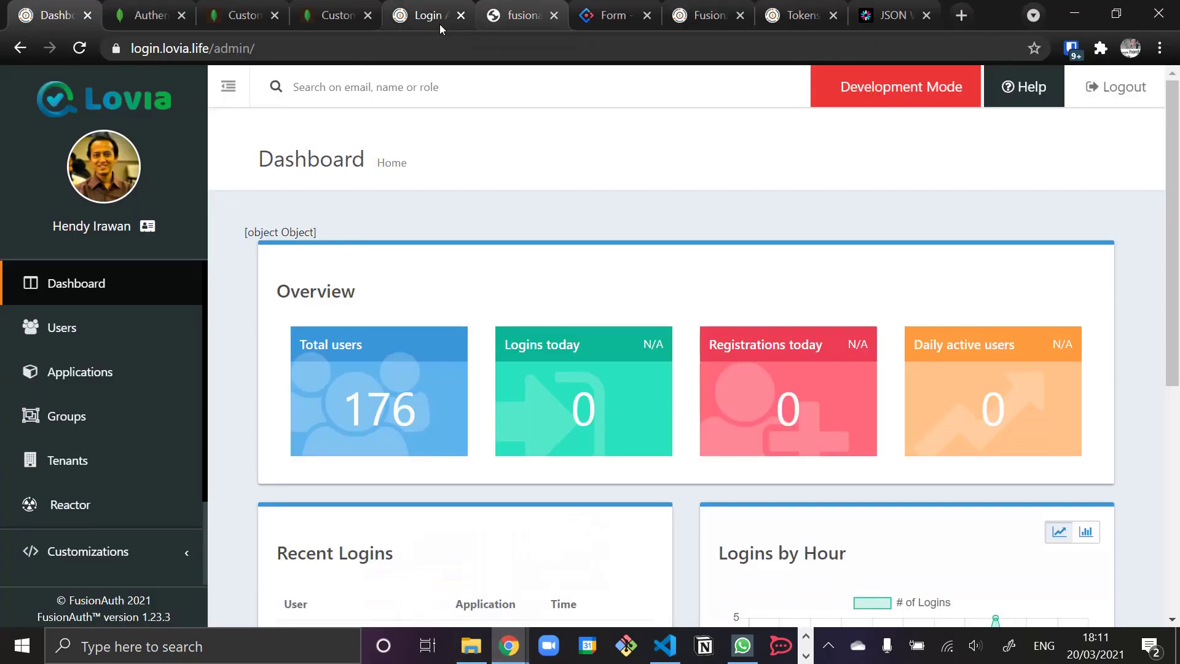
- Sign in again on the umi app with the test account's e-mail and password
click(539, 21)
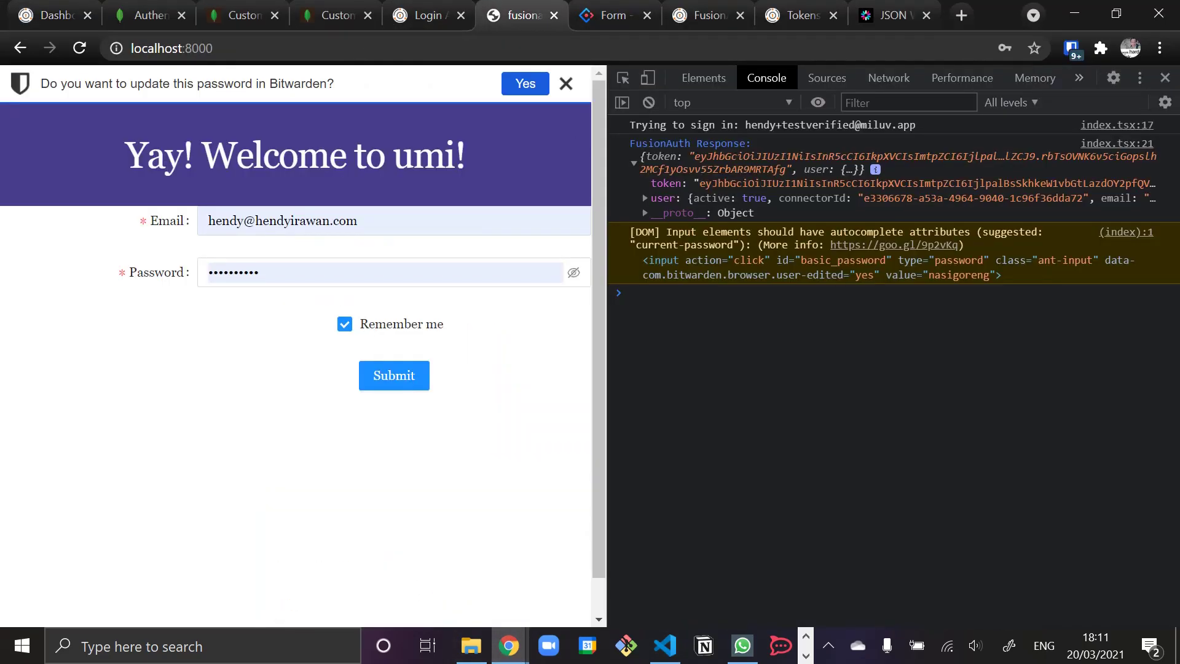
key(alt+Tab)
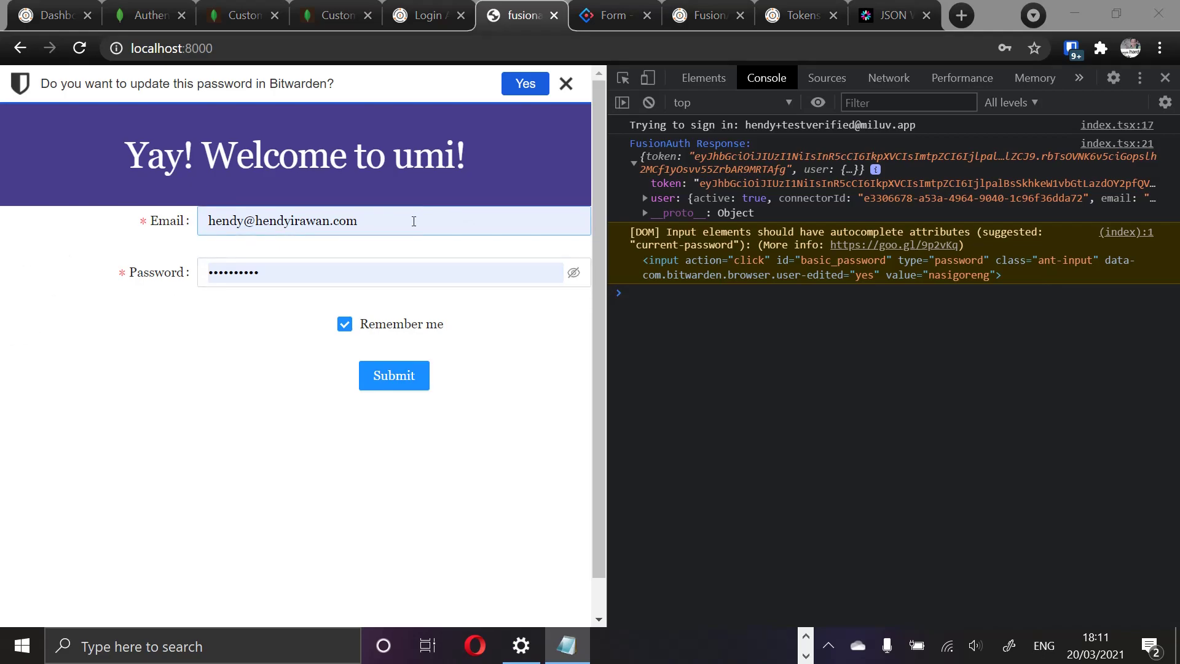
click(414, 221)
key(ctrl+a)
key(ctrl+v)
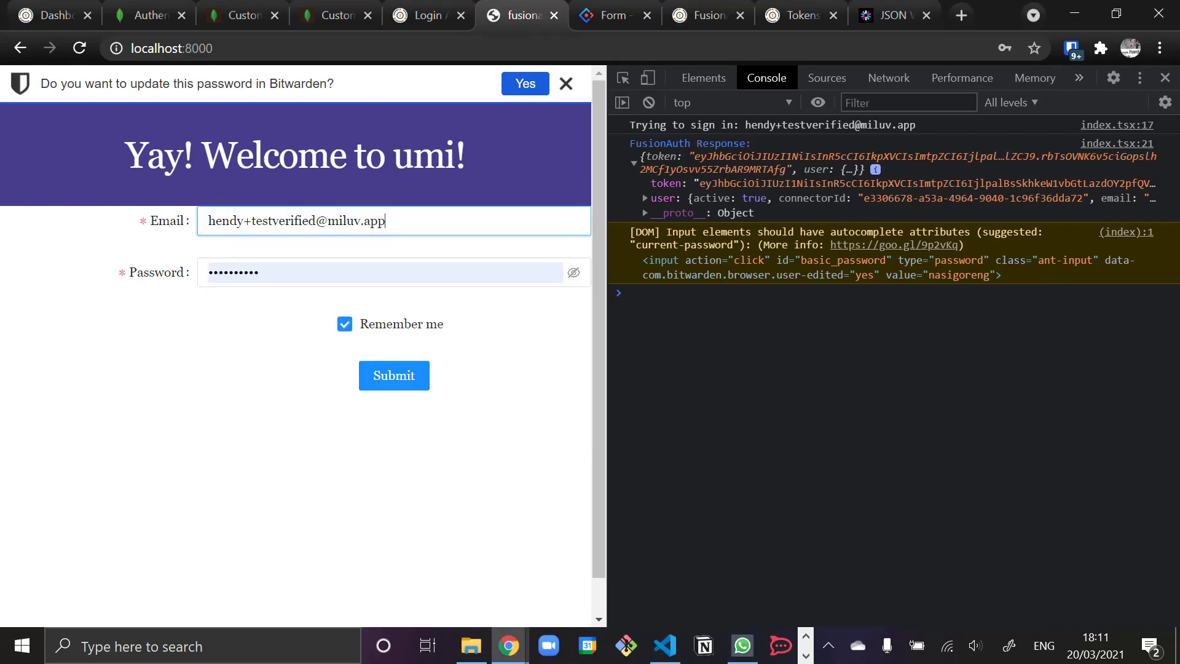
key(alt+Tab)
click(274, 271)
key(ctrl+a)
key(ctrl+v)
click(398, 376)
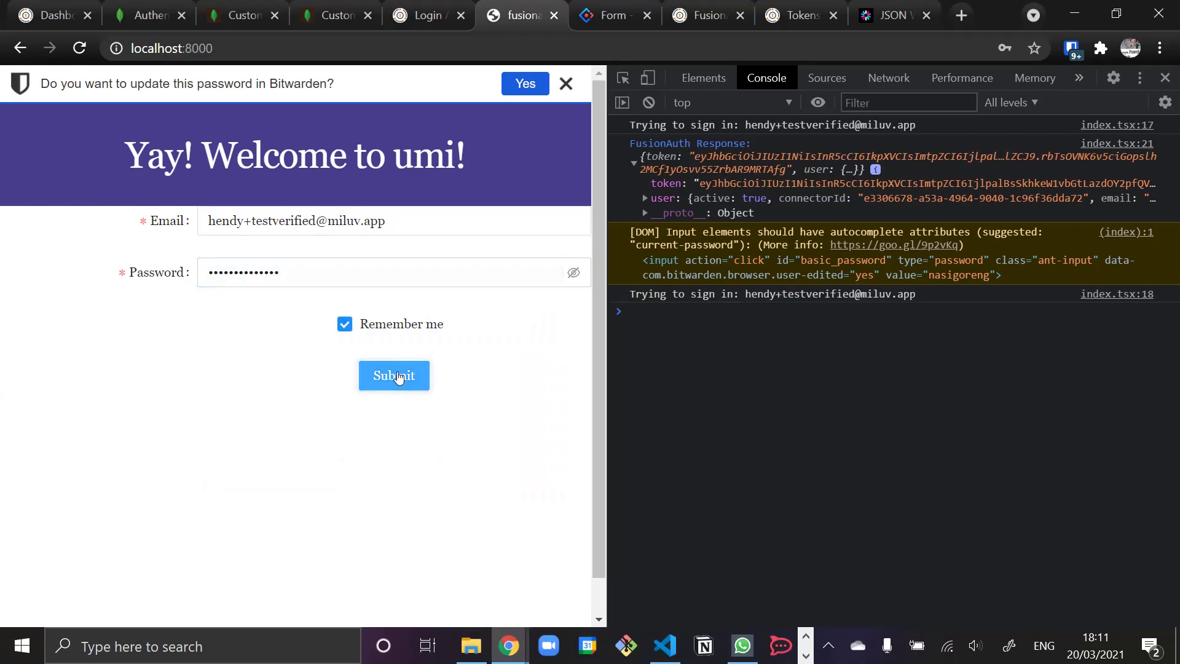
- Decode the fresh login token in jwt.io and select its aud claim value
click(635, 334)
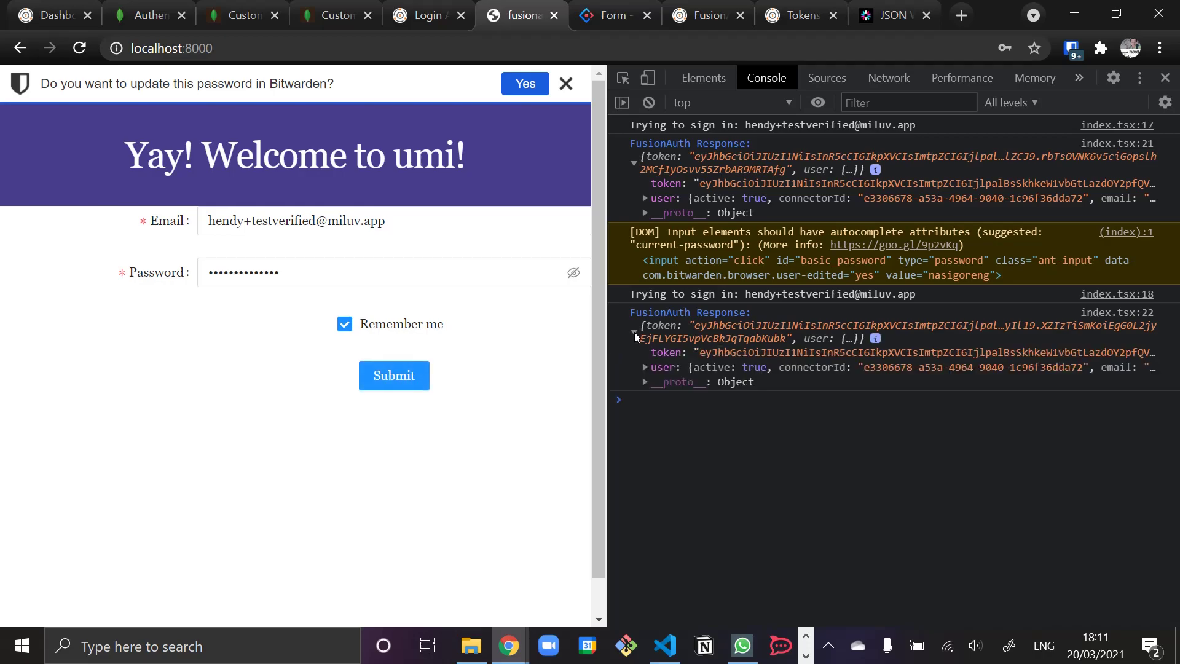
double_click(725, 357)
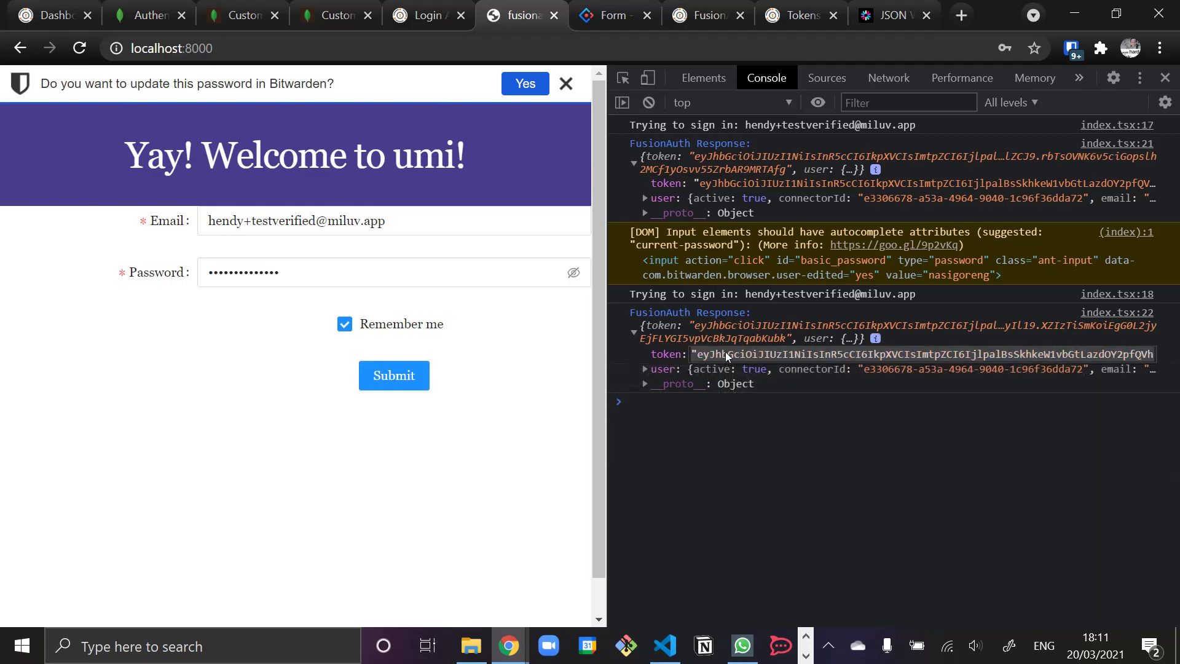
click(865, 26)
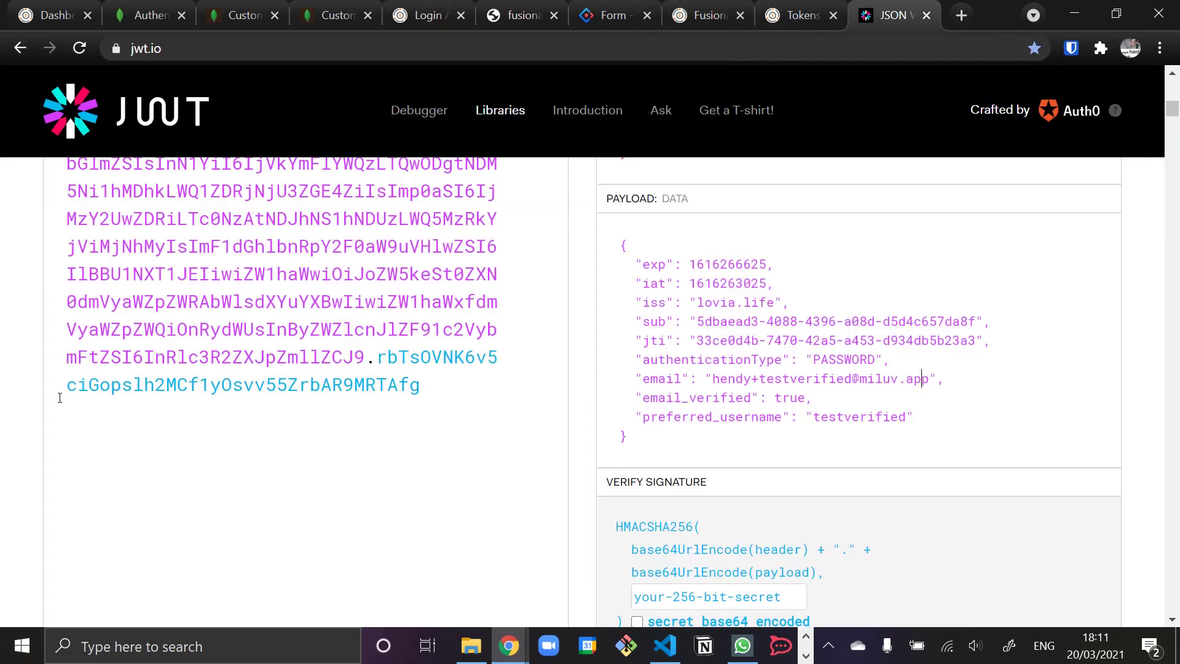
key(ctrl+a)
key(ctrl+v)
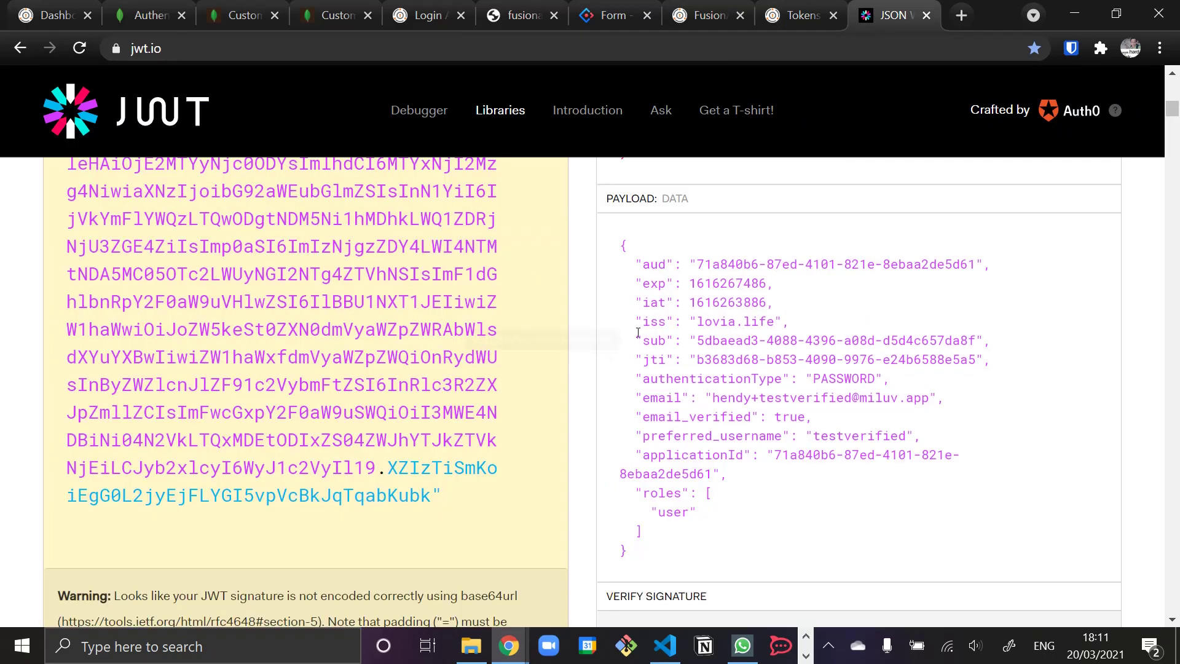
mouse_move(697, 265)
drag(697, 265, 977, 259)
key(ctrl+c)
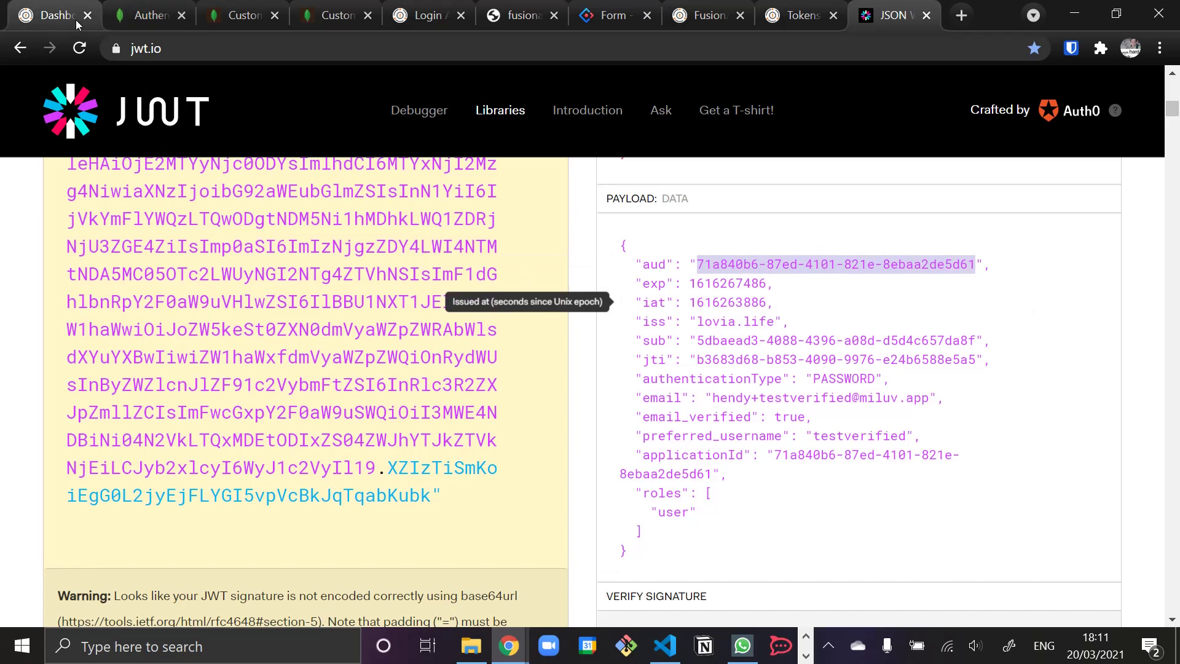
- Paste 71a840b6-87ed-4101-821e-8ebaa2de5d61 into the custom JWT Audience field and try saving
click(142, 17)
triple_click(311, 453)
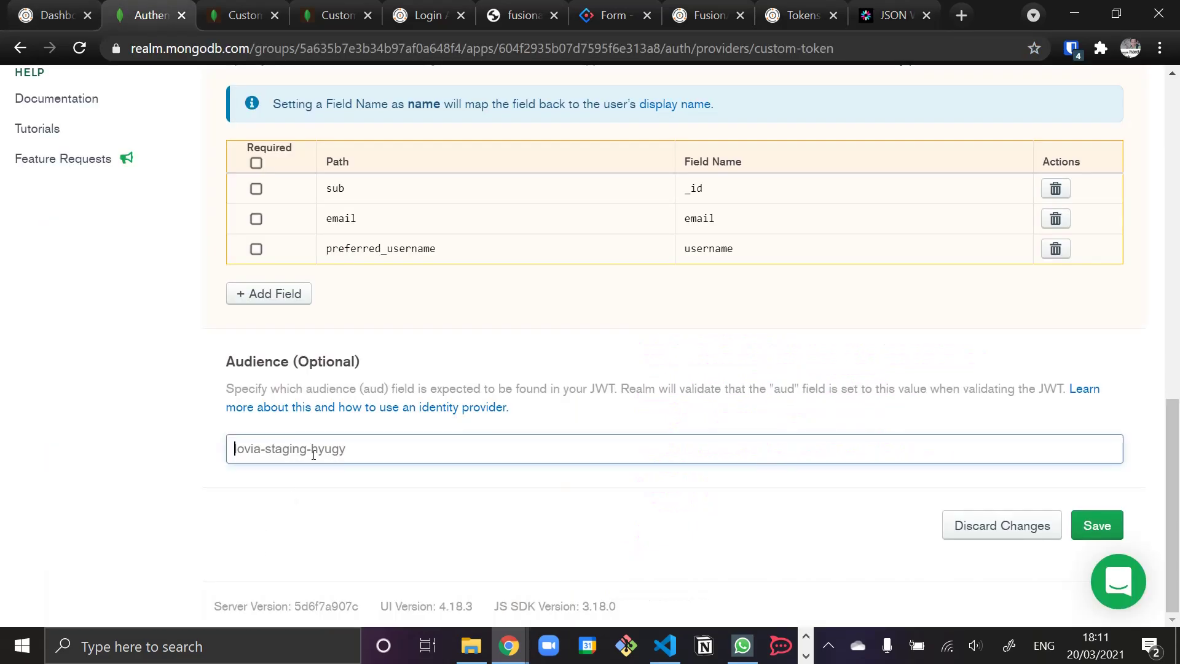
key(ctrl+v)
scroll(346, 424, up, 3)
scroll(431, 495, down, 3)
scroll(702, 438, up, 9)
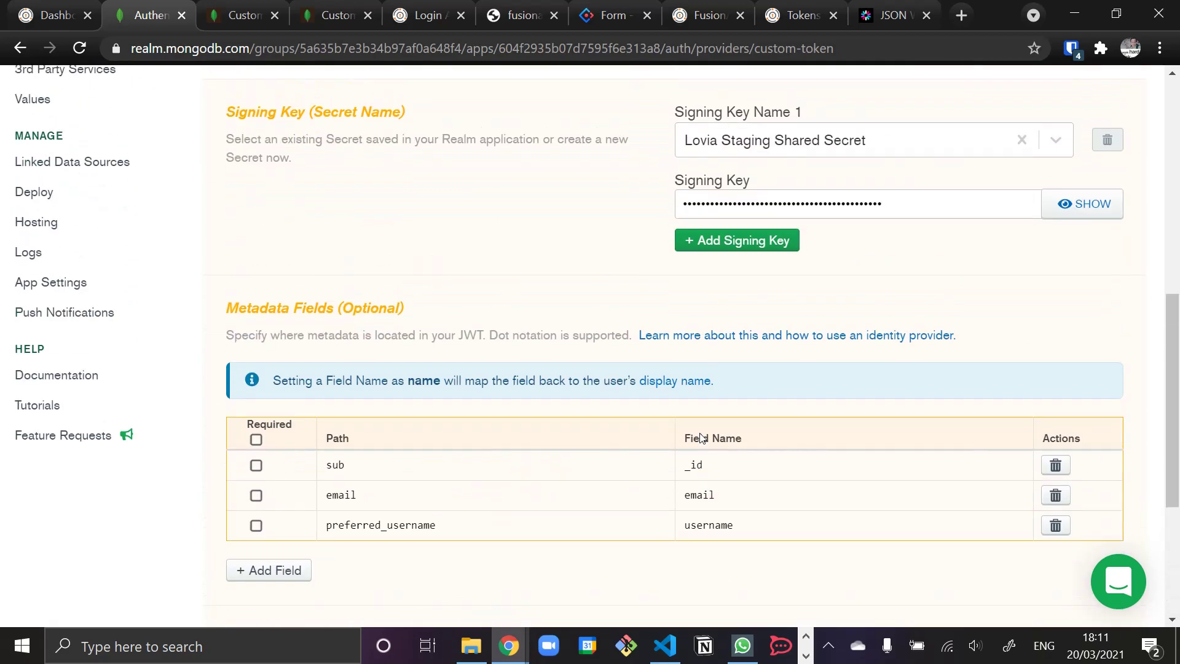
scroll(703, 438, down, 2)
scroll(703, 438, up, 5)
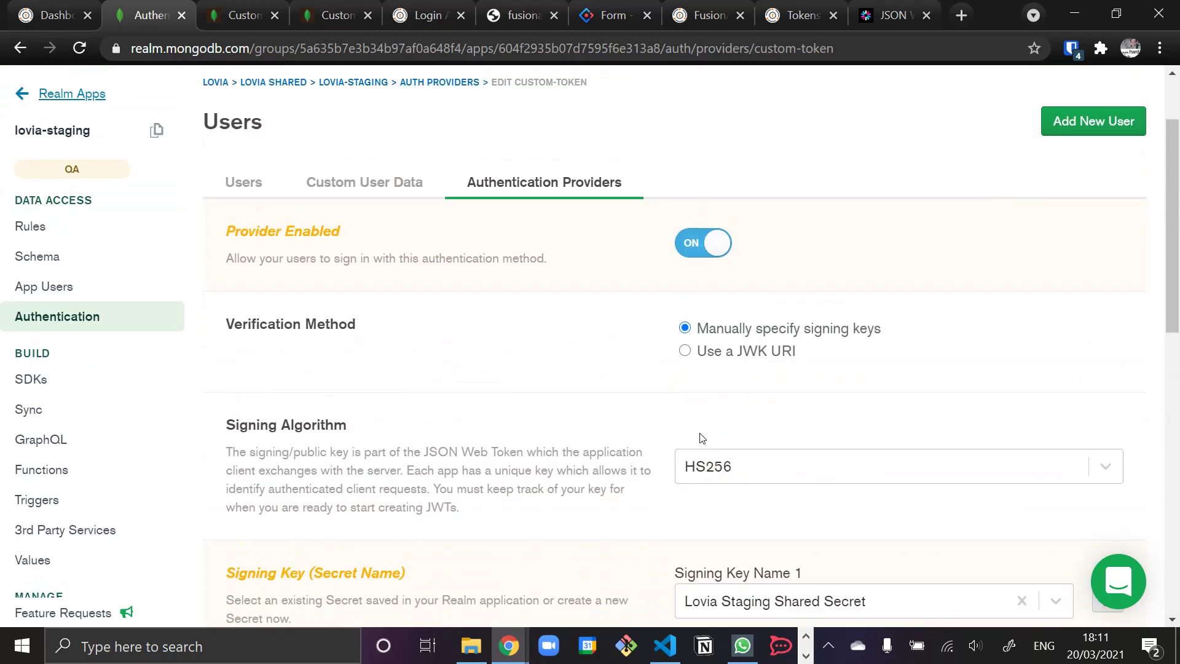
scroll(702, 438, down, 12)
click(1088, 524)
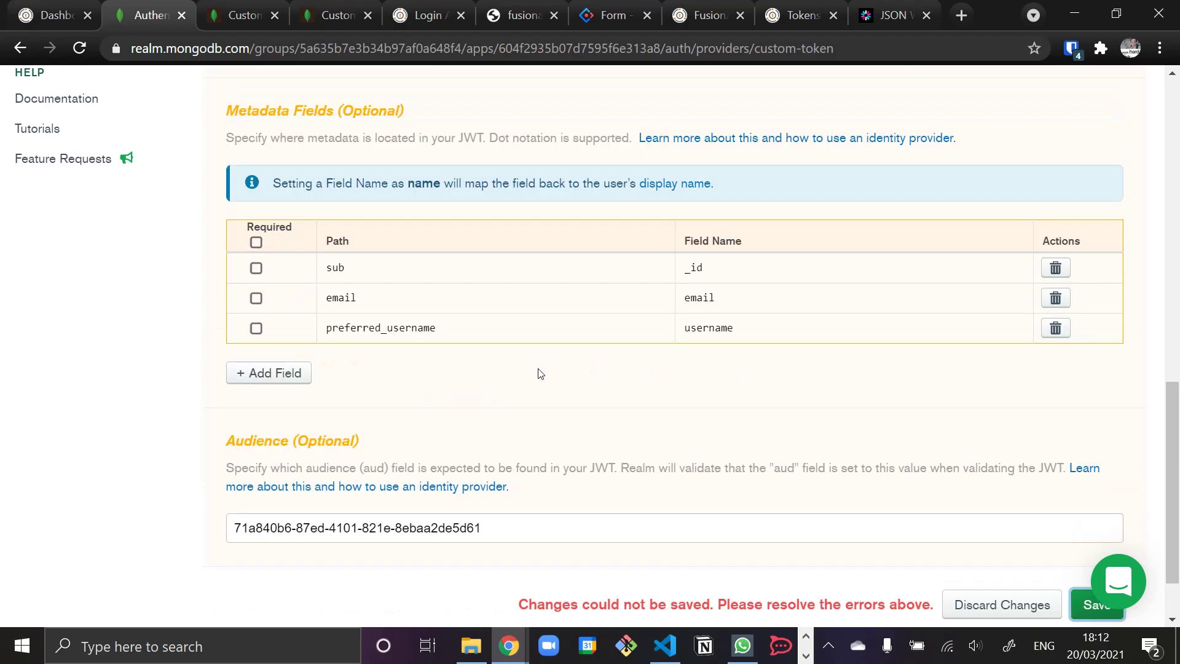
- Clear the invalid Signing Key Name and create a new secret named lovia-staging-shared-secret
scroll(533, 365, up, 6)
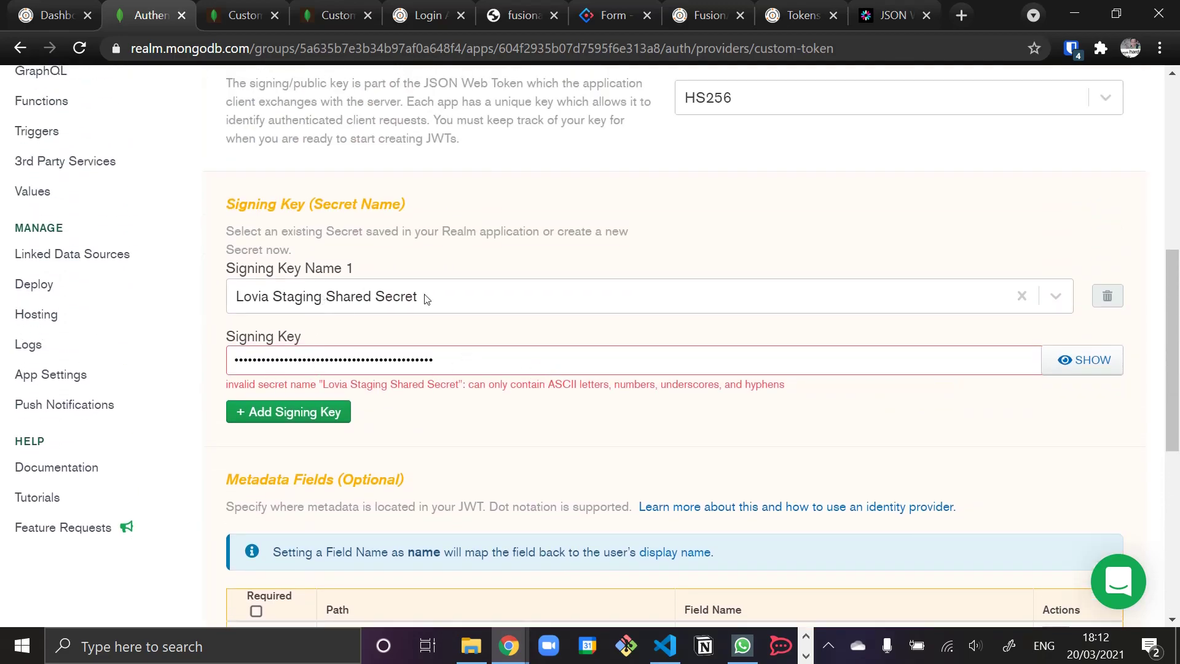
click(293, 300)
click(443, 305)
click(477, 268)
click(1020, 296)
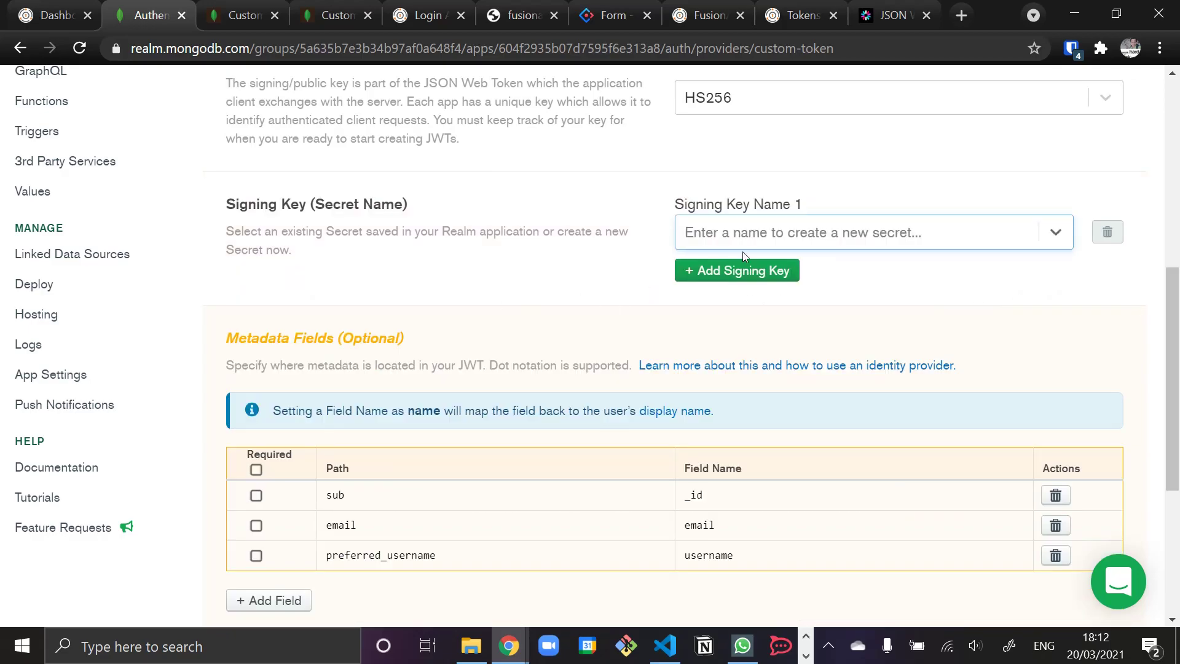
click(788, 239)
text(l)
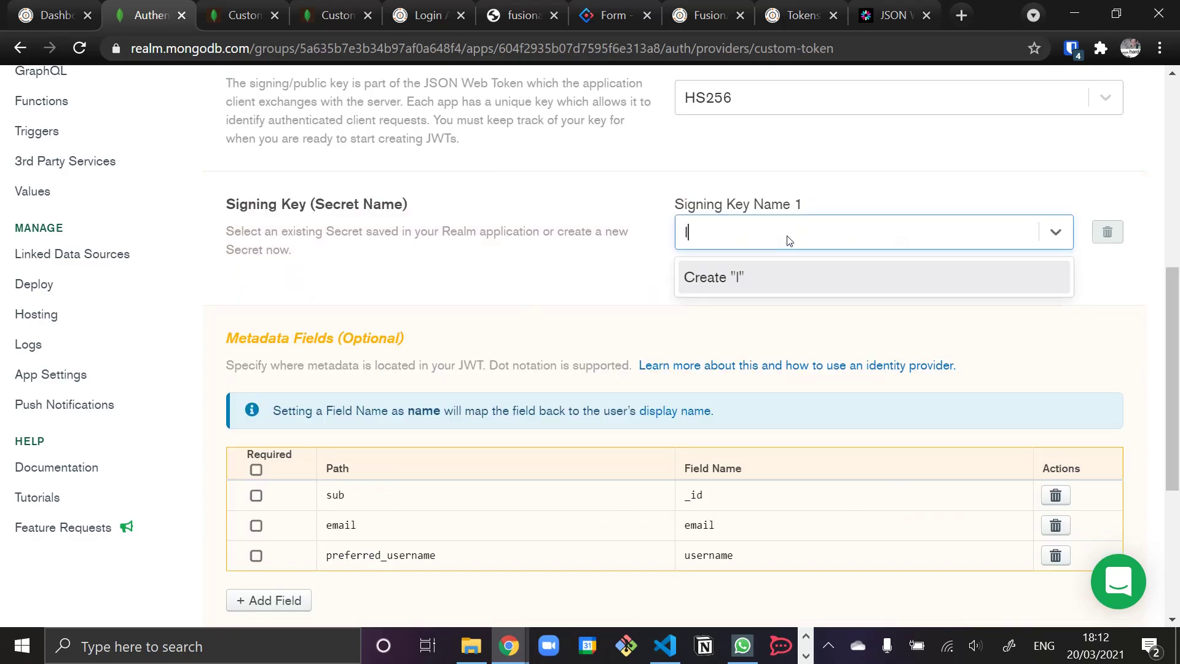
text(ovia-staging)
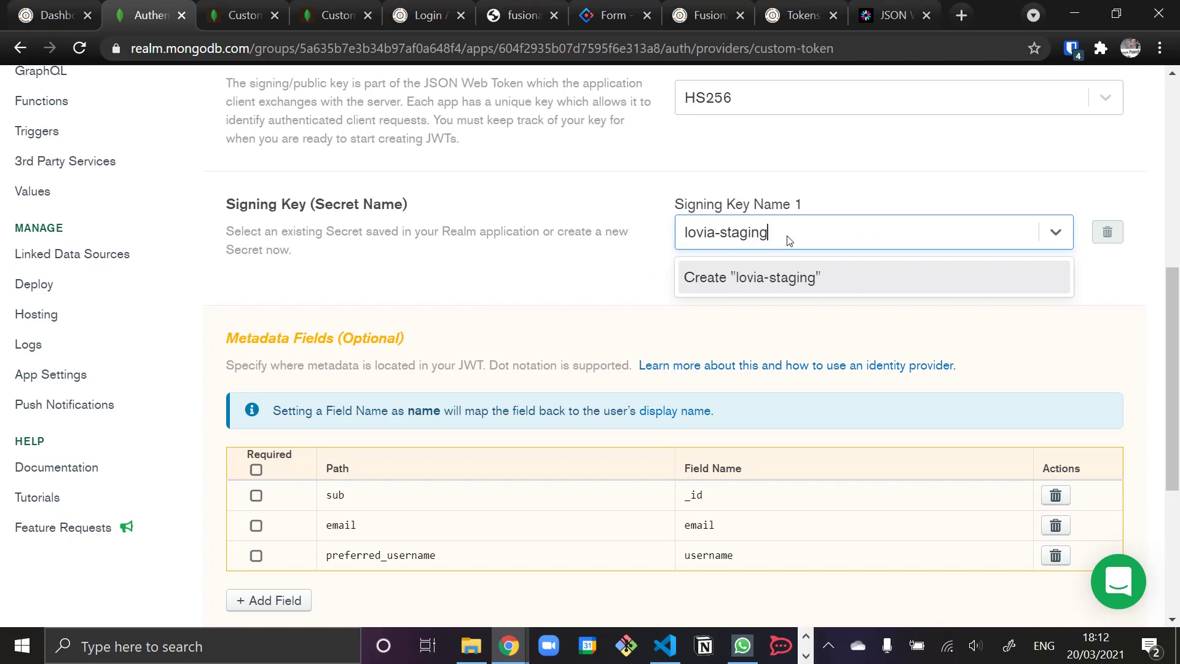
text(-shared-secret)
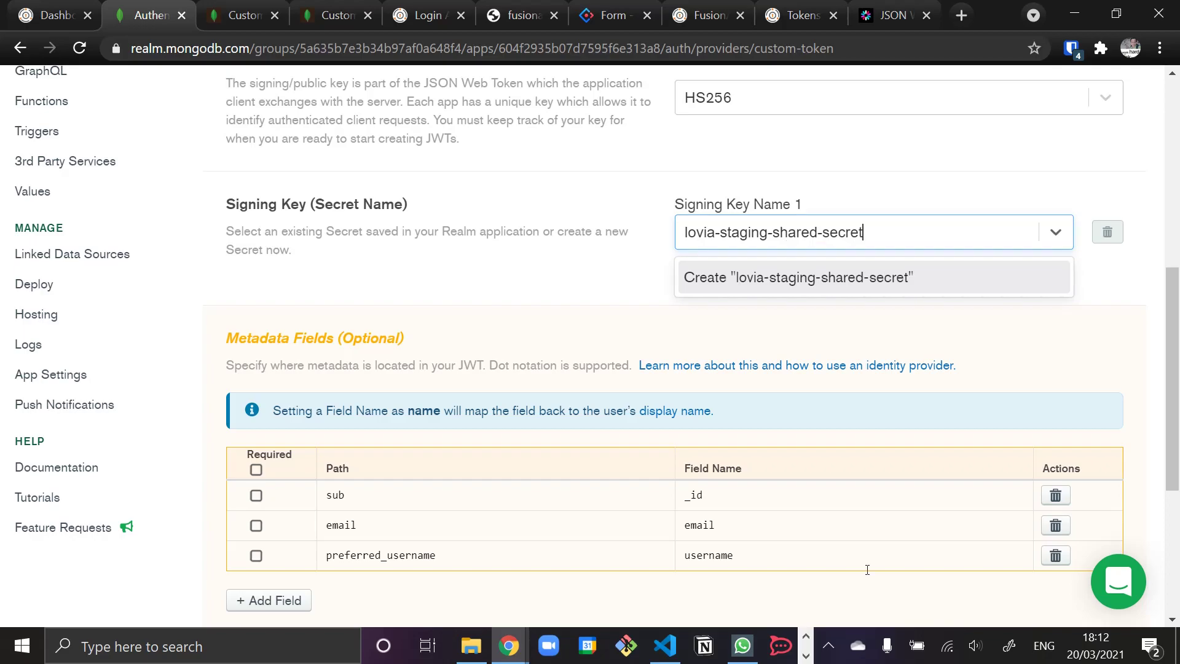
click(803, 279)
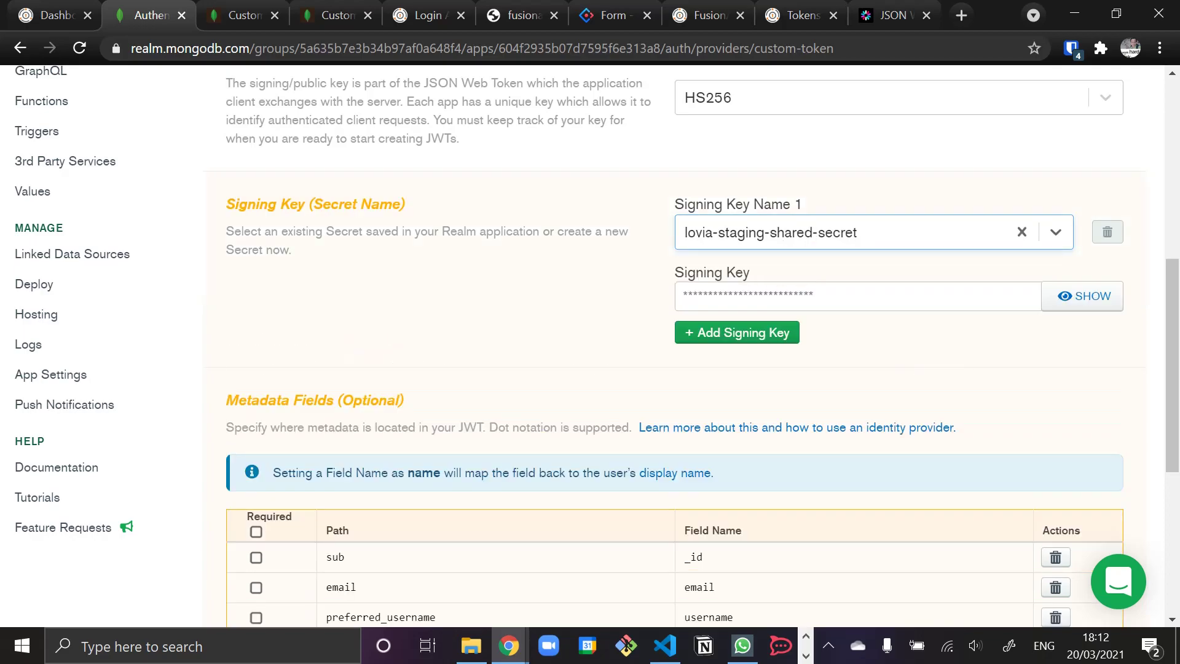
- Paste the shared secret value as the signing key and save, which fails on the '_id' field
key(alt+Tab)
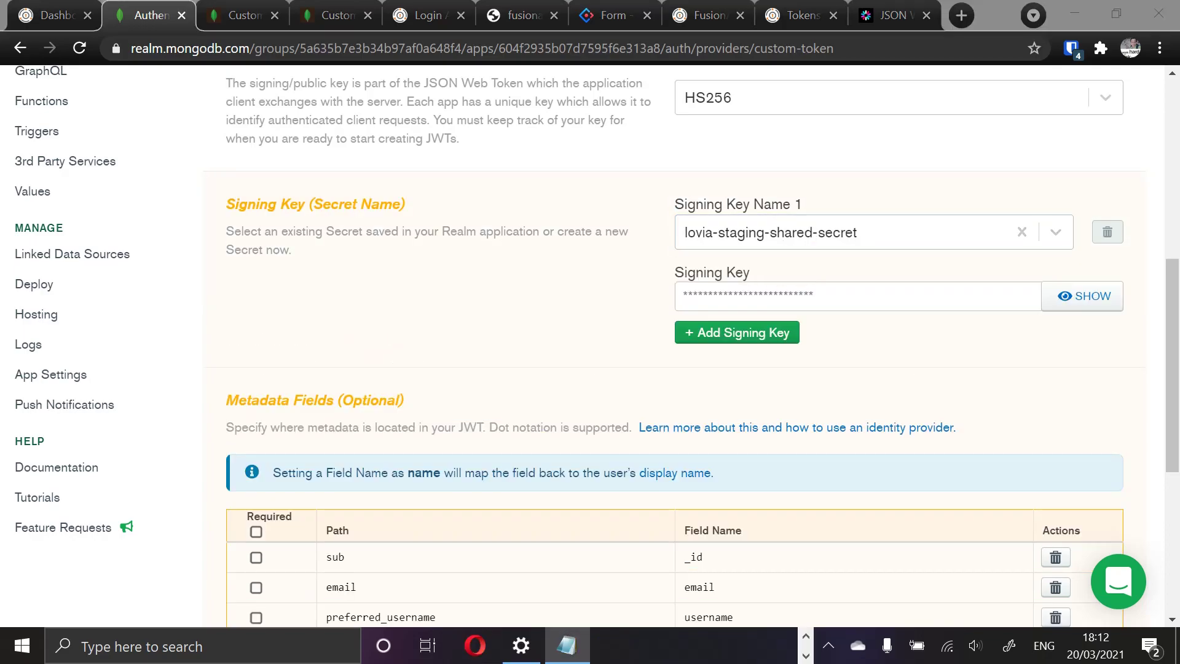
click(842, 296)
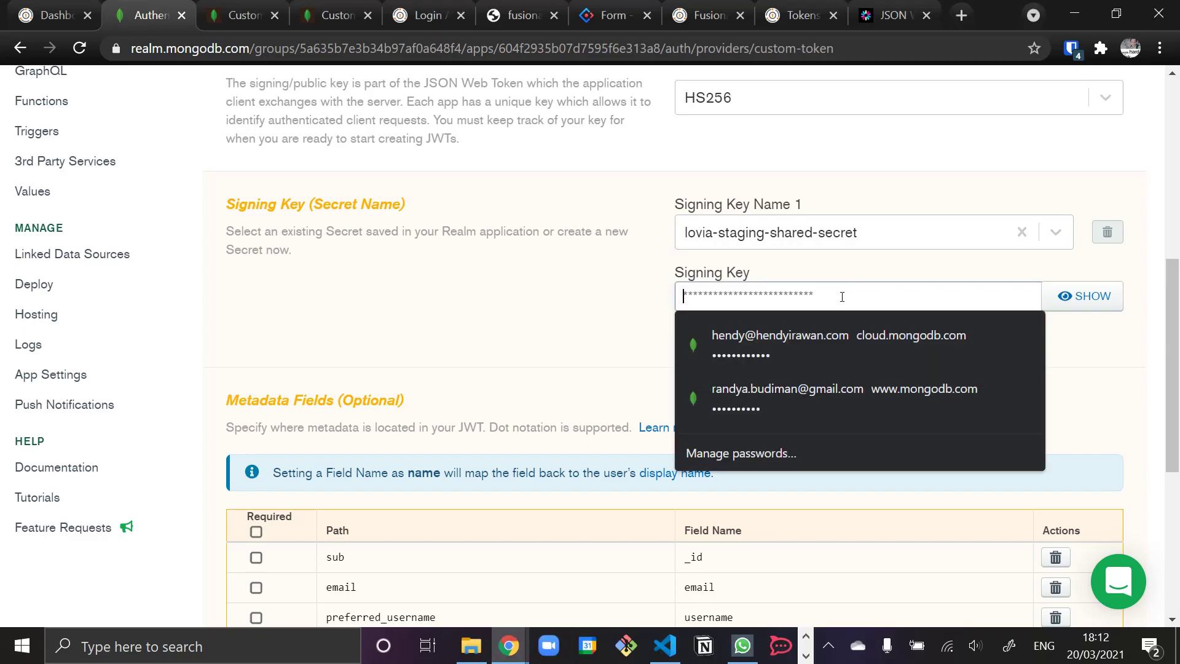
key(ctrl+v)
click(631, 343)
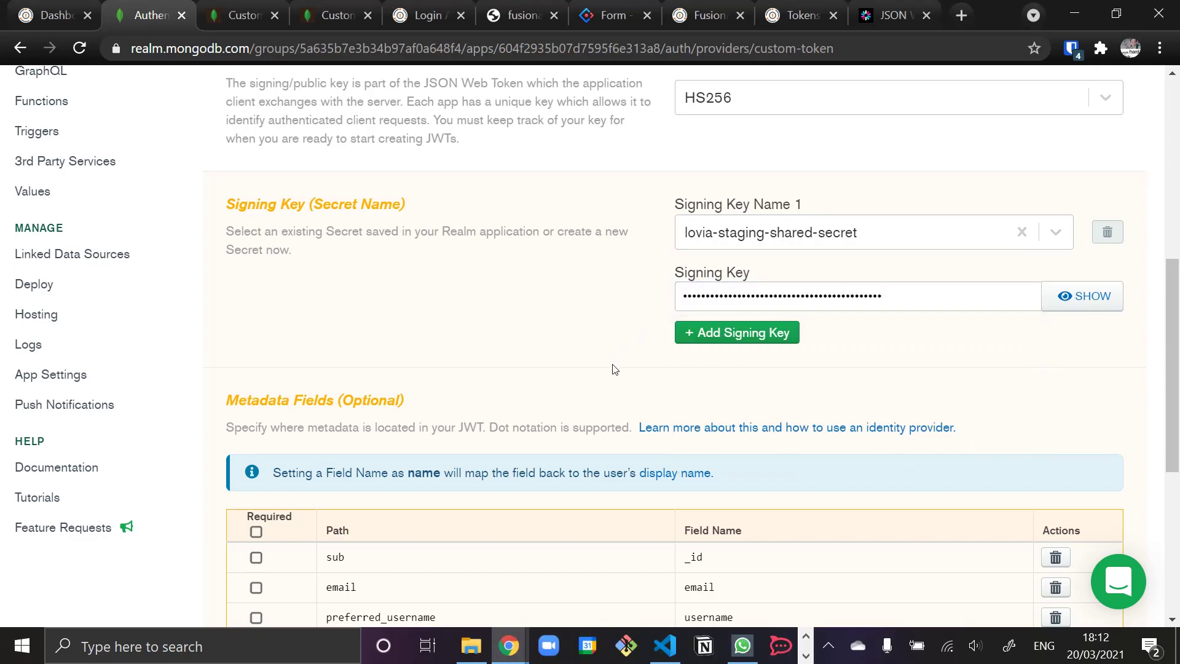
scroll(614, 369, down, 5)
scroll(615, 369, down, 2)
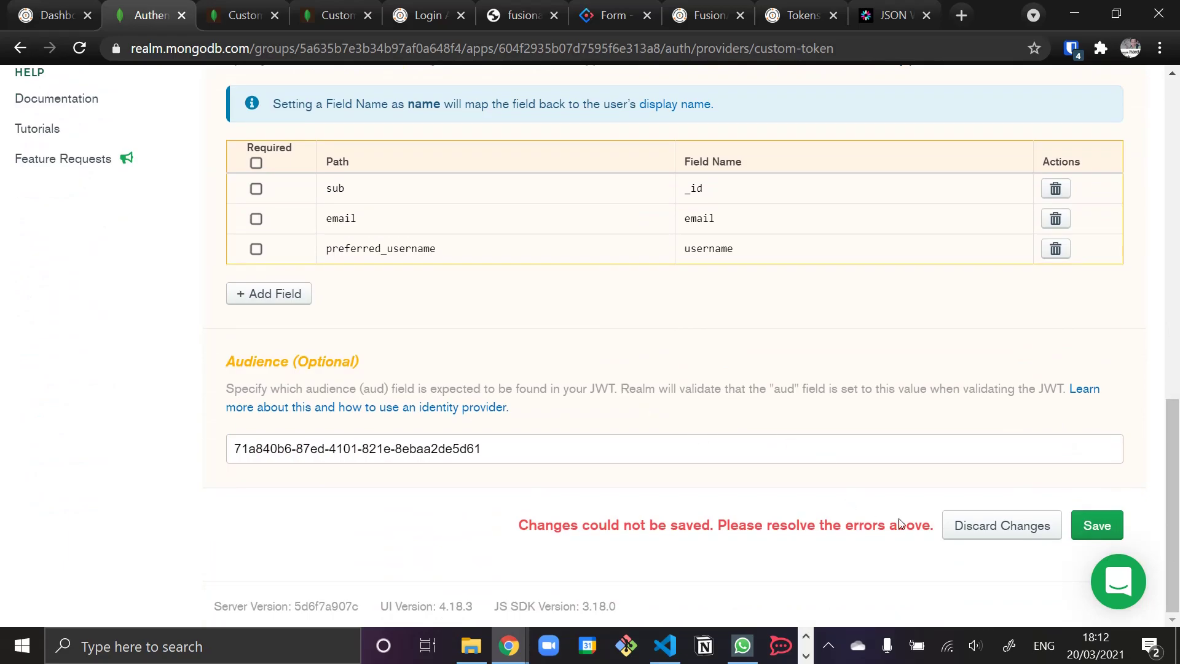
click(1097, 525)
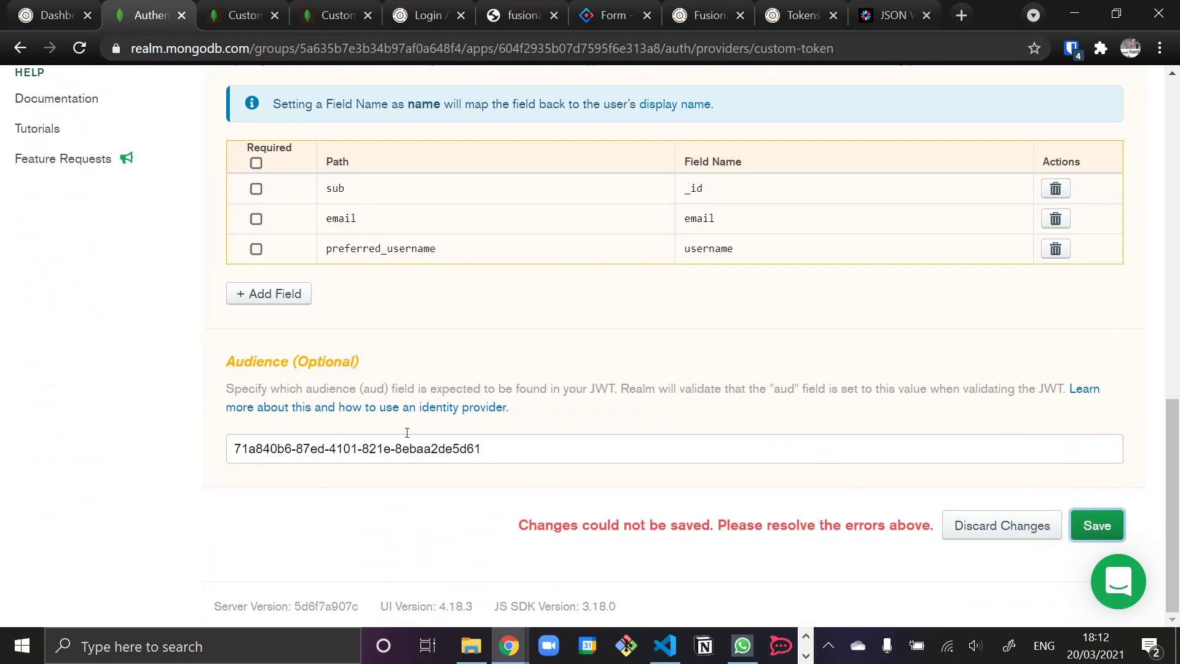
key(Return)
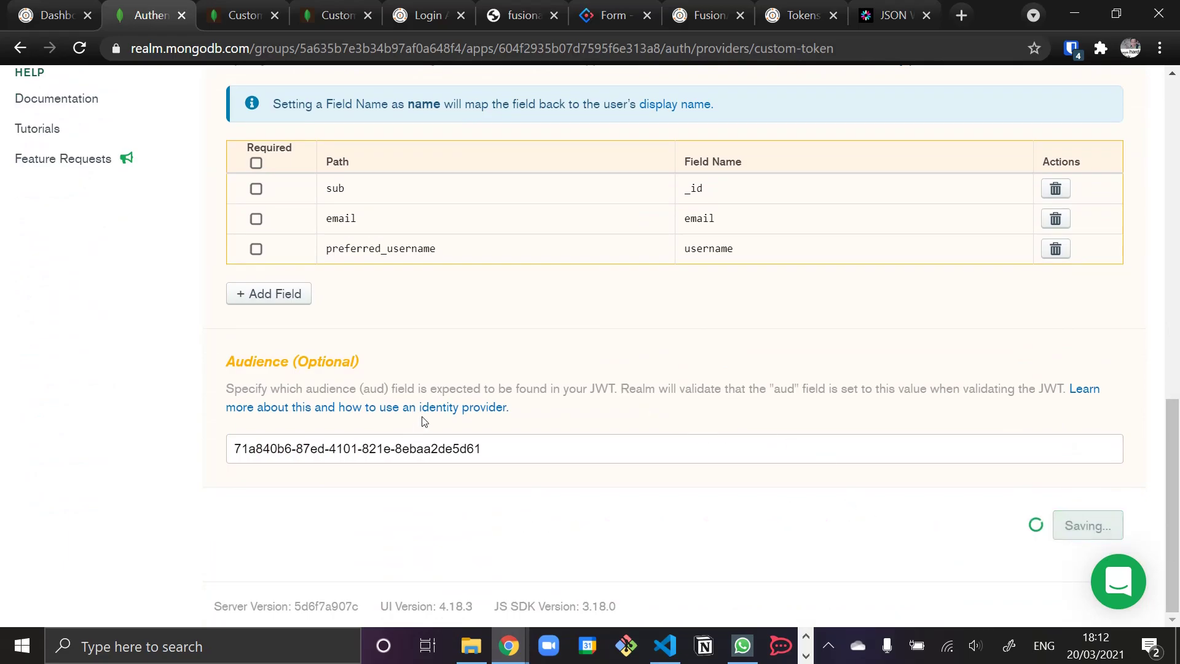
scroll(423, 421, up, 1)
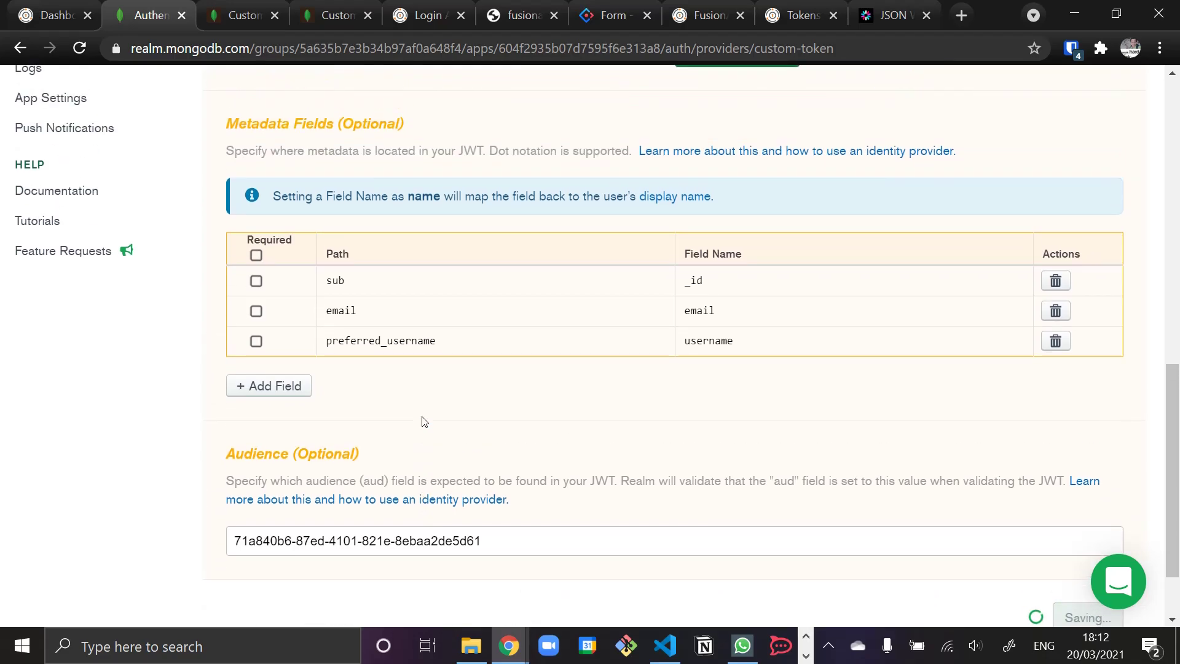
scroll(423, 421, up, 1)
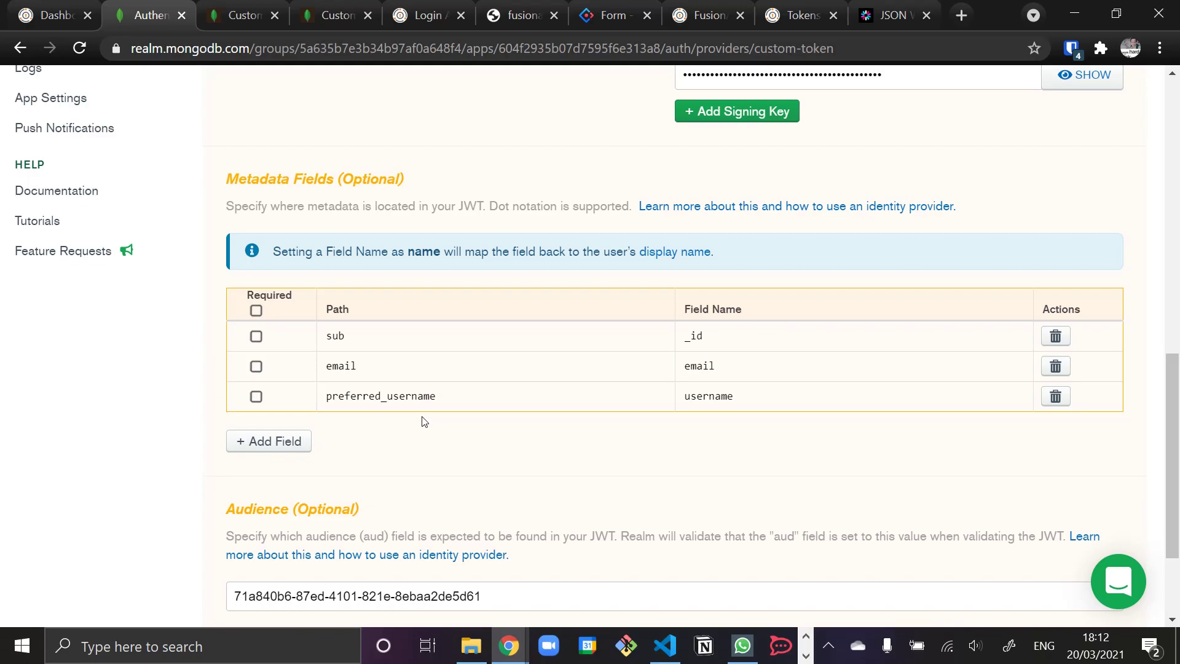
scroll(423, 421, down, 2)
scroll(423, 421, up, 10)
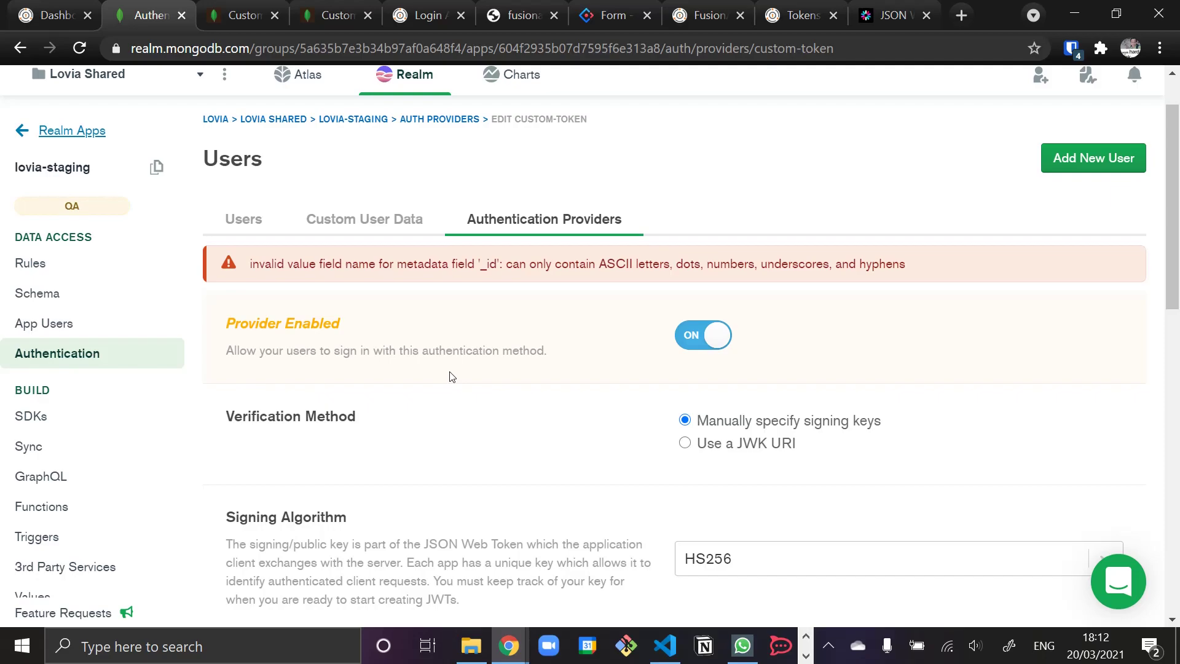
scroll(452, 376, down, 10)
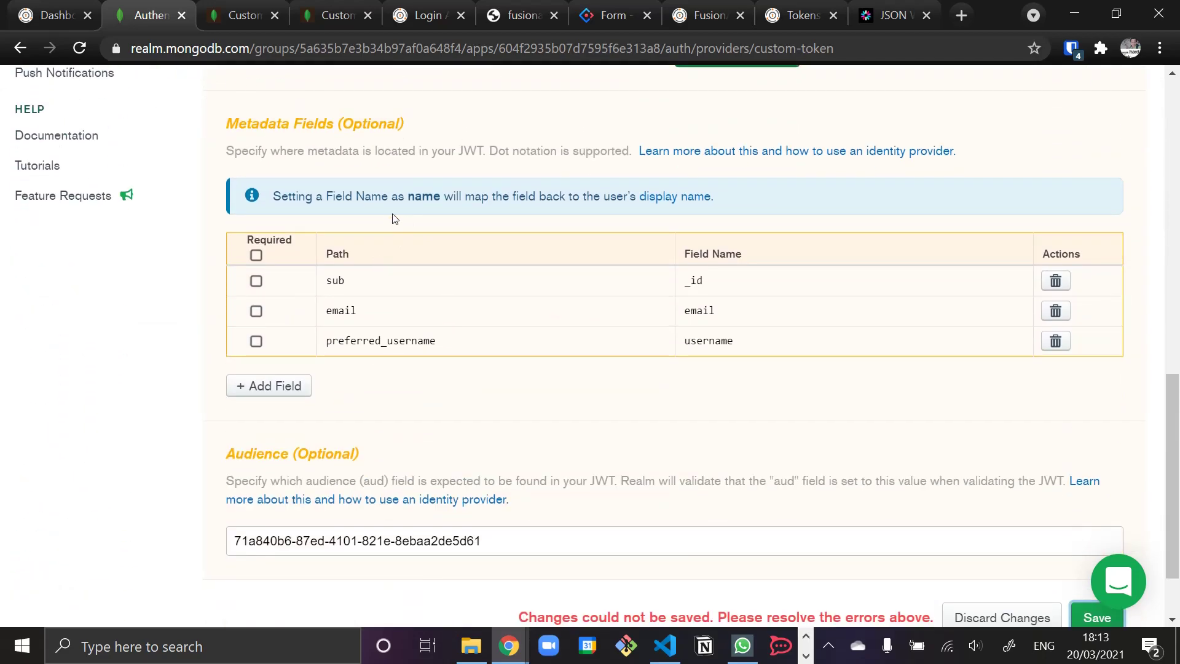
- Delete the sub to _id metadata mapping and save the custom JWT provider
click(1055, 281)
scroll(543, 373, down, 1)
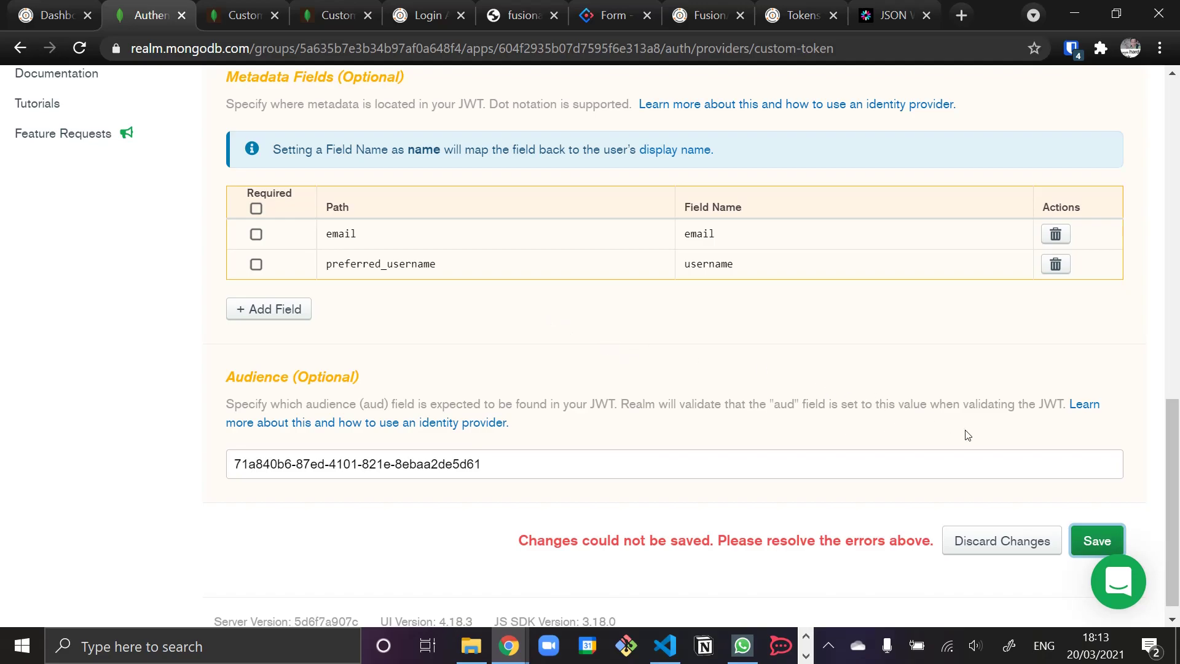
click(1087, 543)
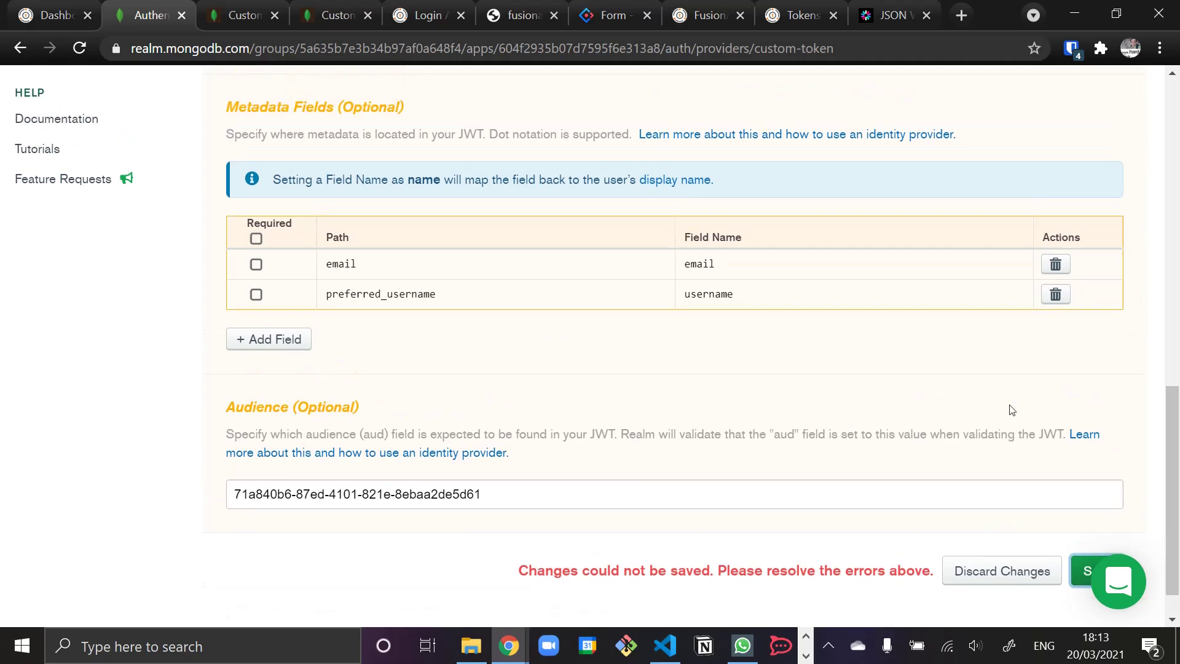
scroll(1011, 409, down, 15)
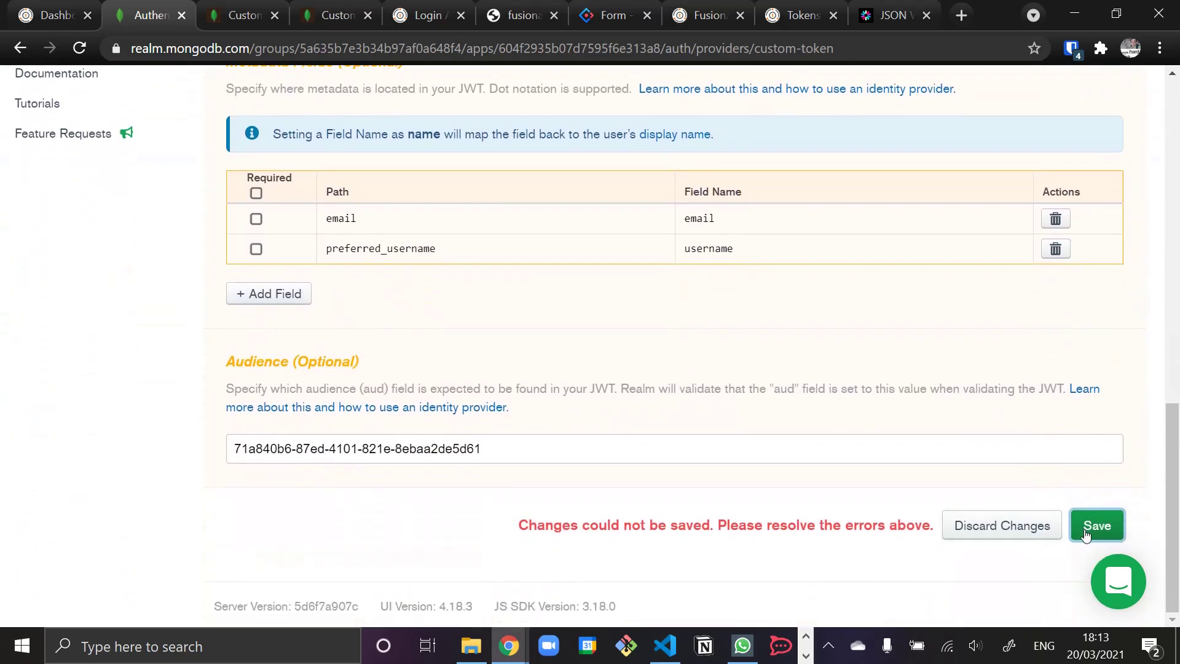
scroll(987, 404, up, 8)
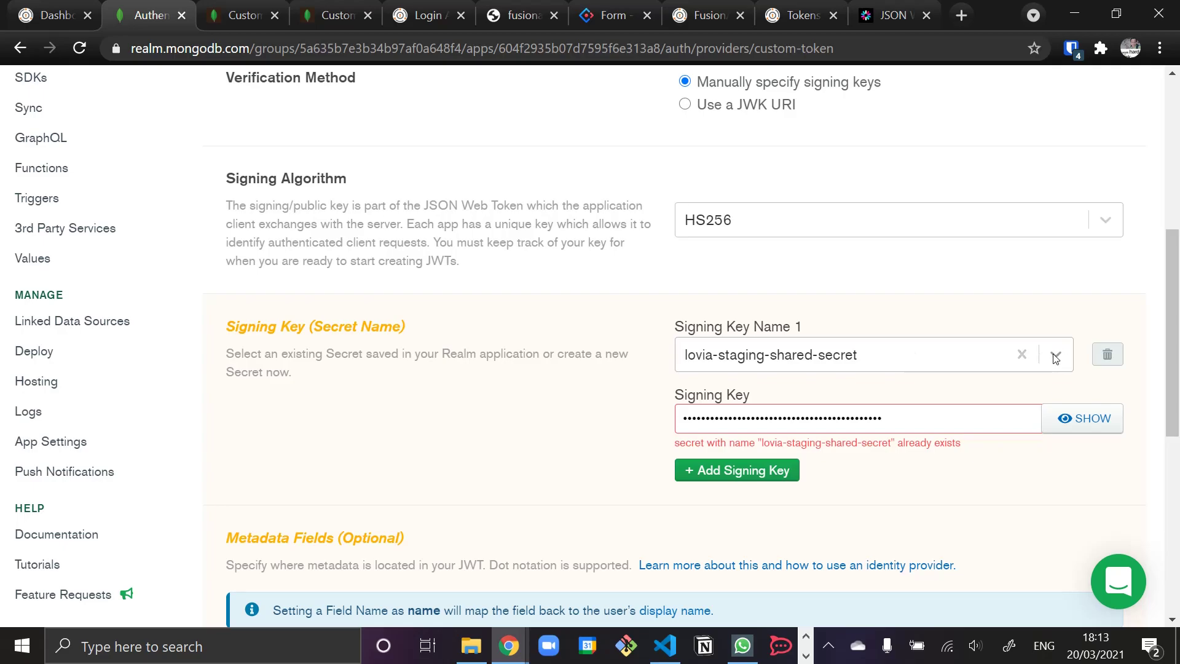
- Reselect lovia-staging-shared-secret as the signing key and save the provider settings
click(1022, 357)
click(1053, 353)
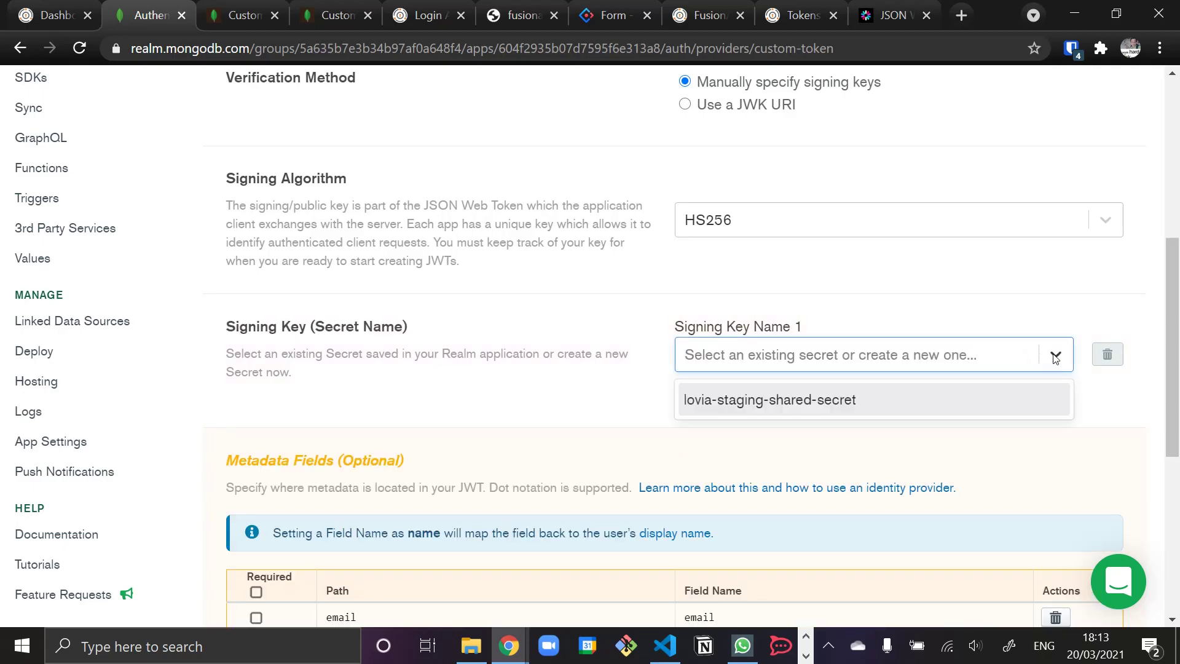
click(922, 398)
scroll(689, 445, down, 5)
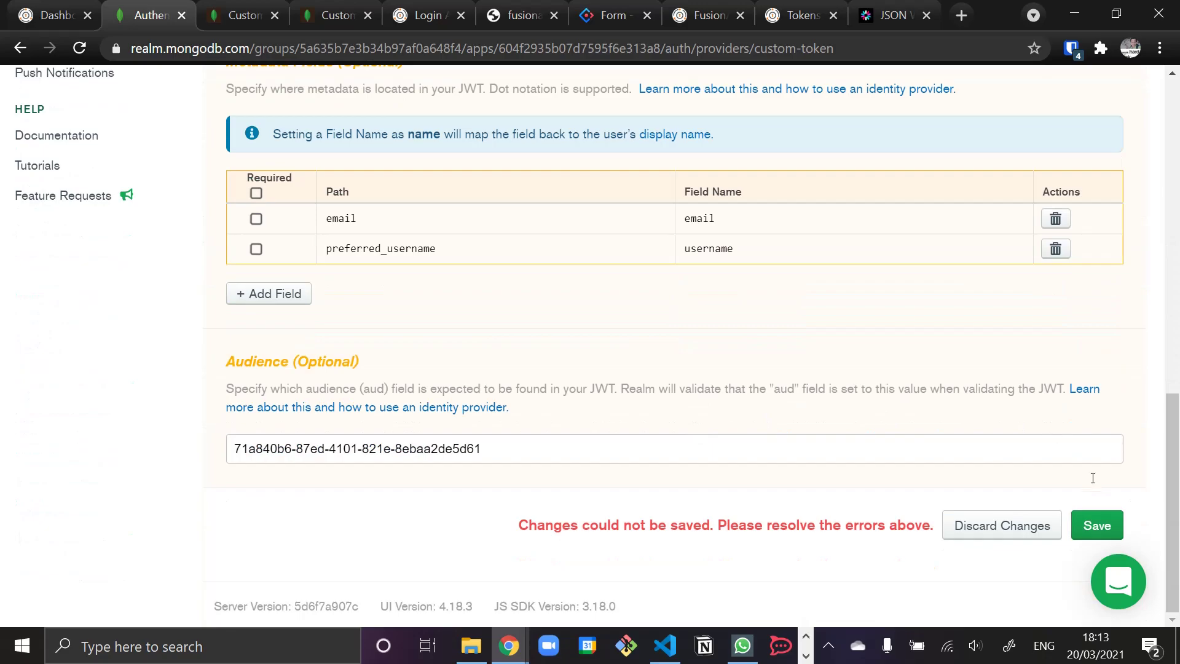
click(1087, 525)
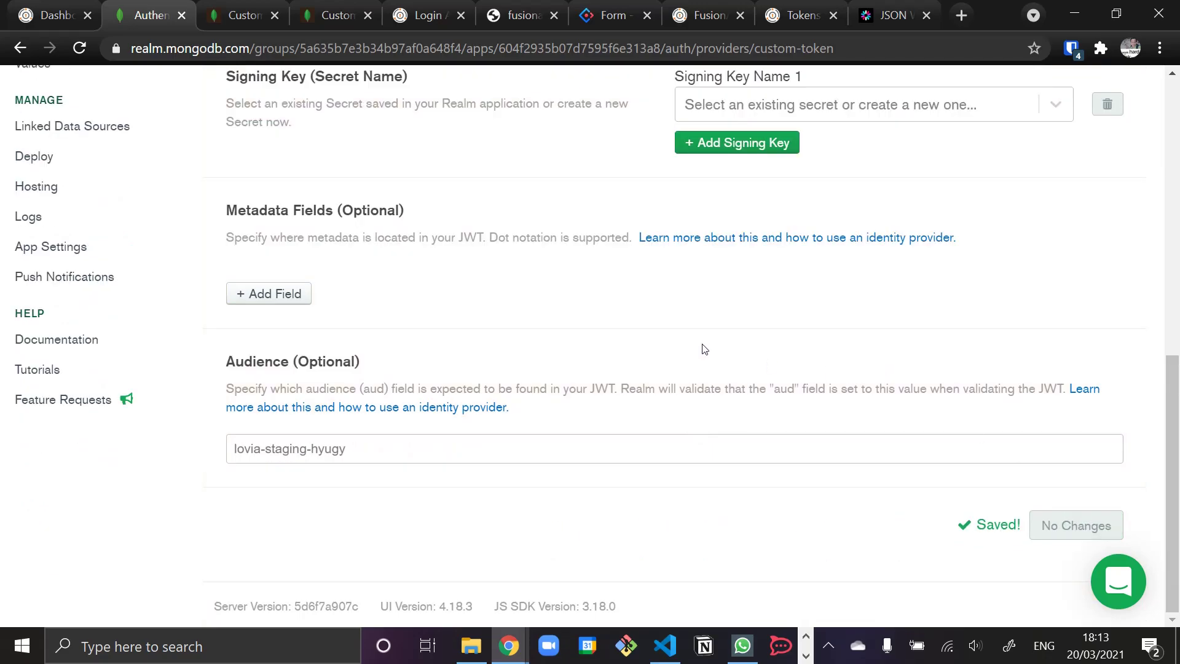
scroll(543, 342, up, 7)
scroll(542, 342, down, 4)
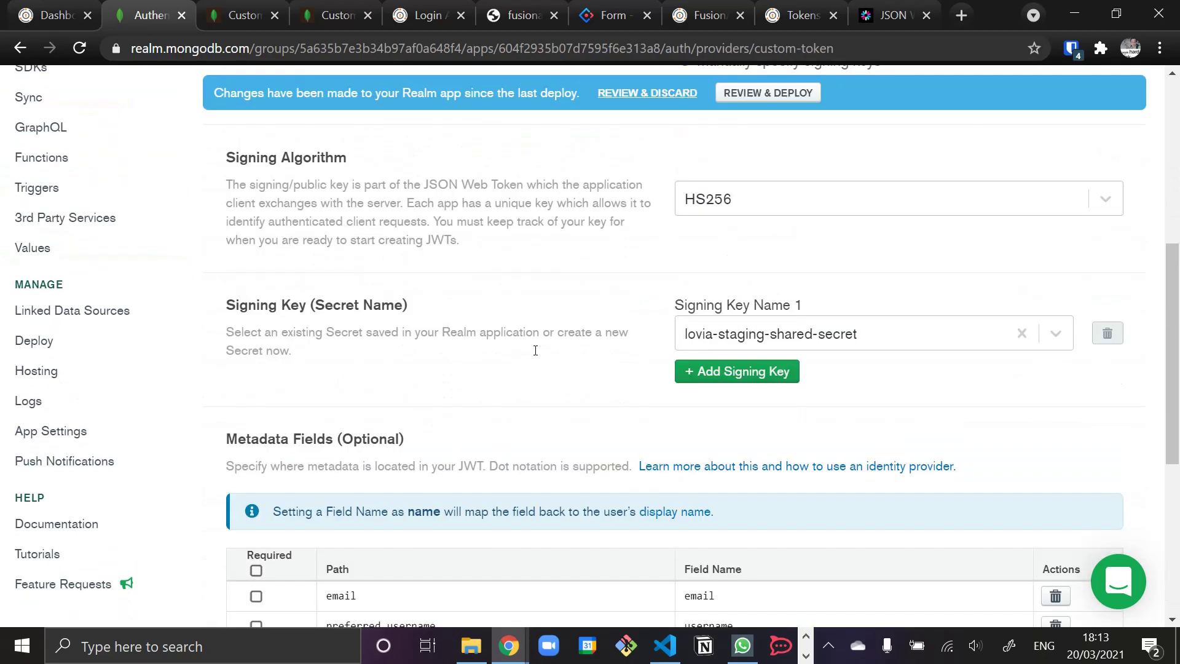
scroll(535, 351, down, 3)
scroll(536, 350, up, 9)
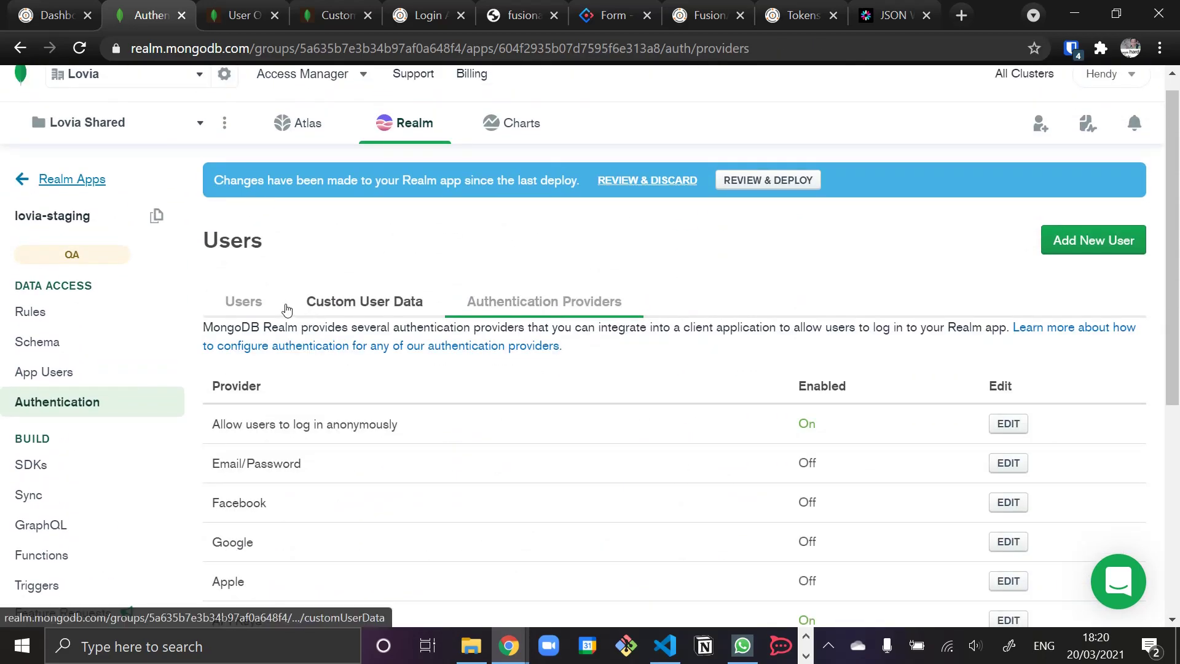
- Check the app users list, then reopen the Custom JWT Authentication provider settings
click(243, 300)
scroll(342, 406, down, 3)
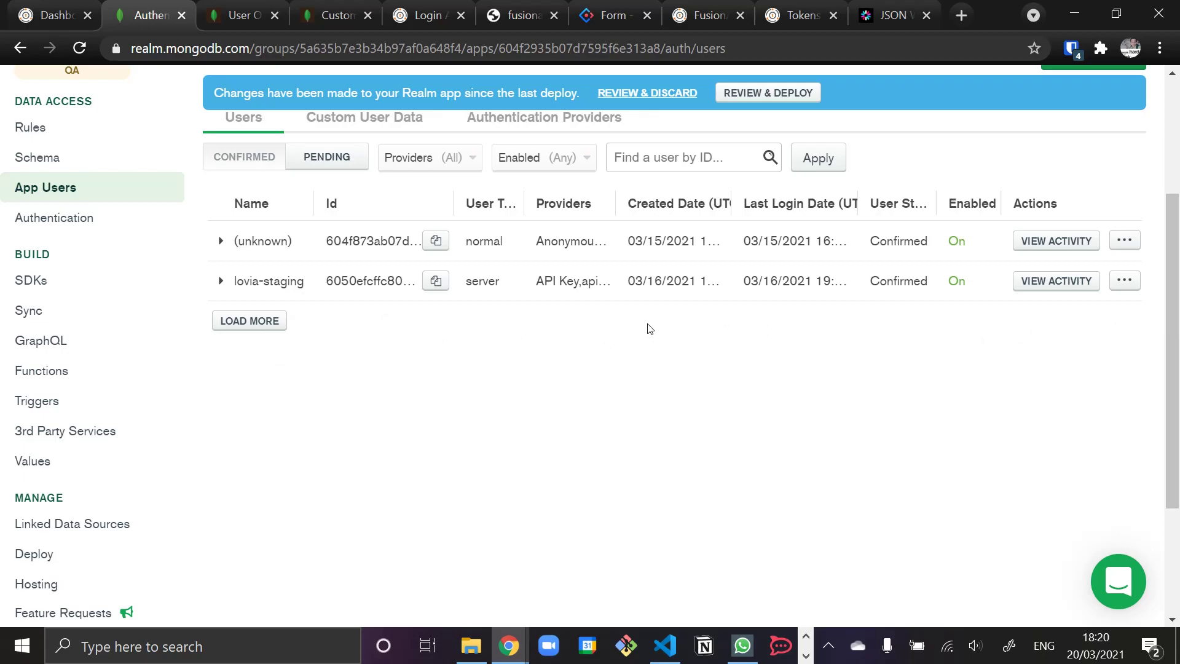
click(522, 118)
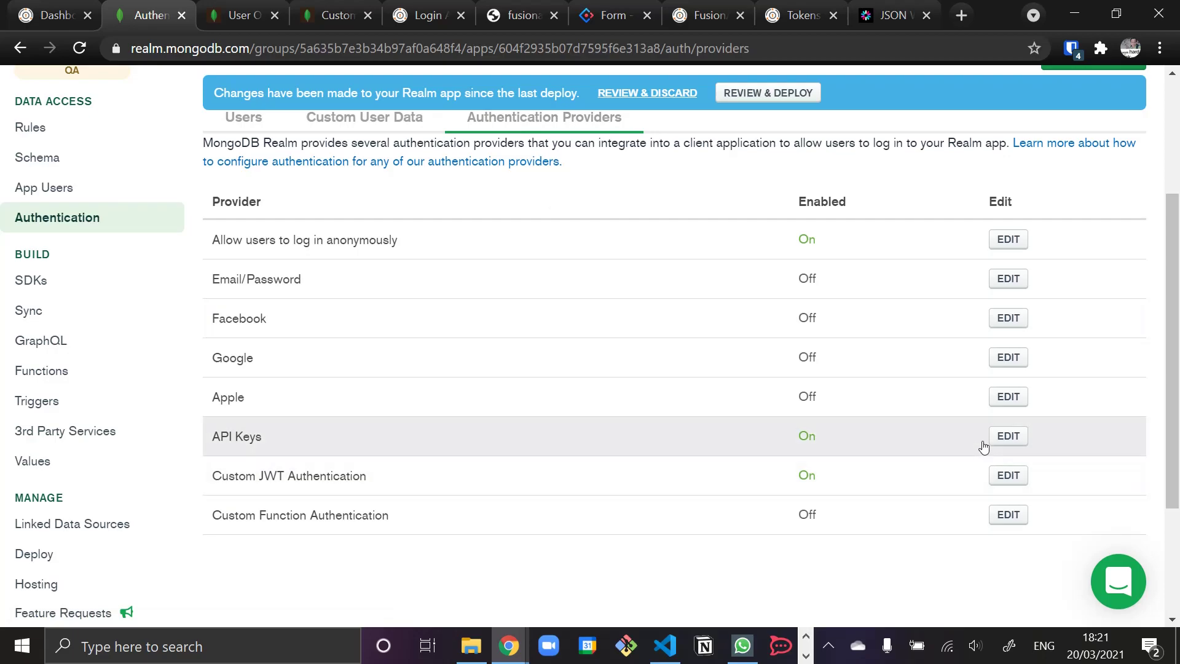
click(1008, 475)
scroll(799, 486, down, 7)
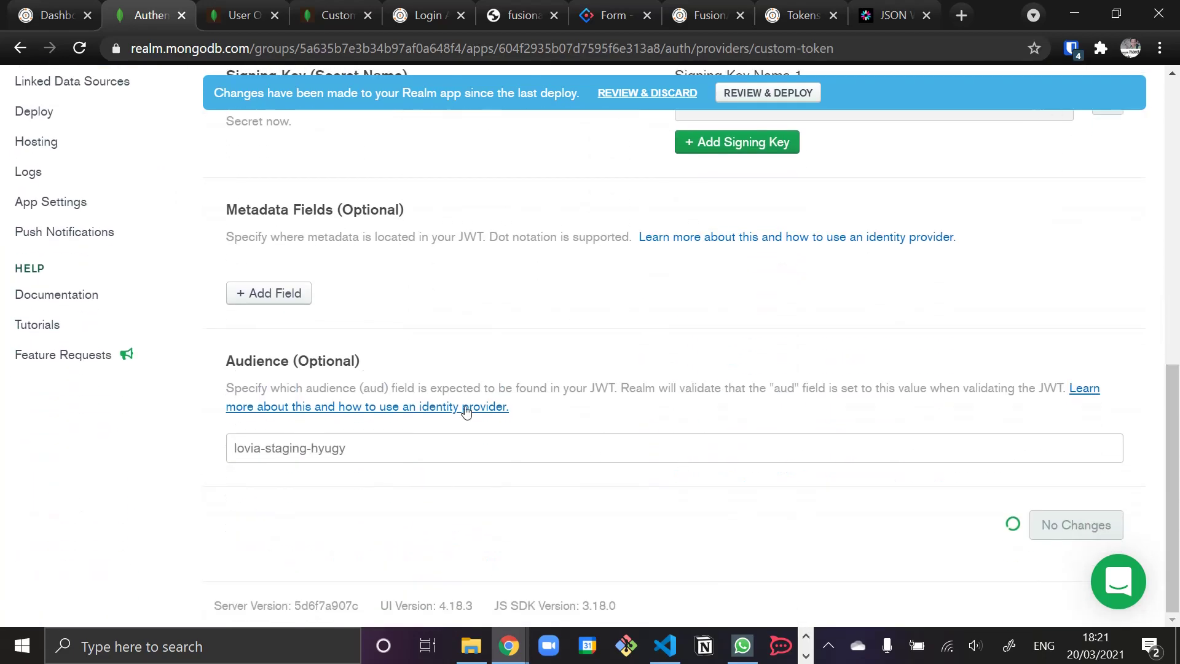
- Add a third metadata row with path em and field name name
click(282, 438)
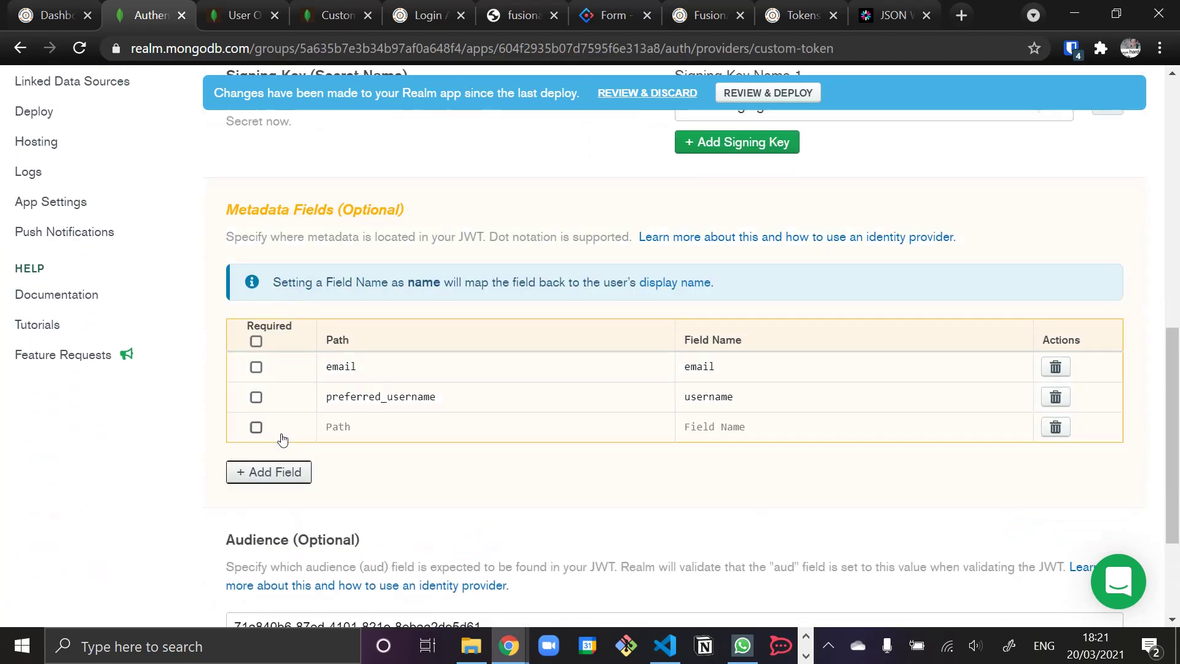
click(371, 427)
text(email)
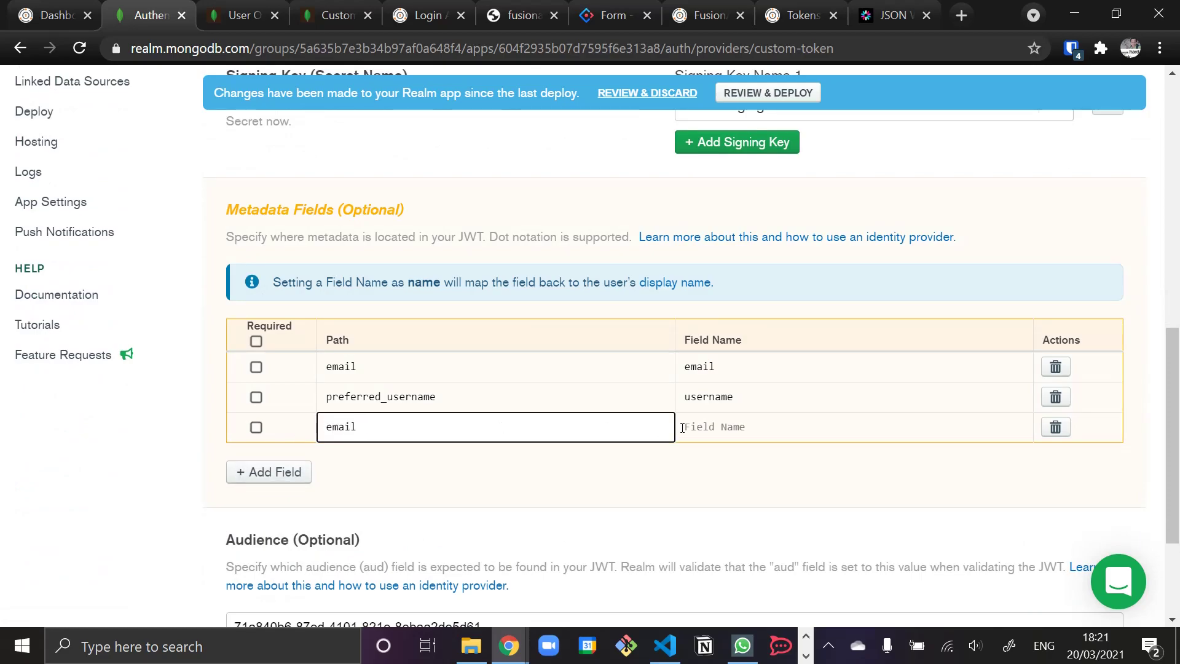
click(683, 427)
text(name)
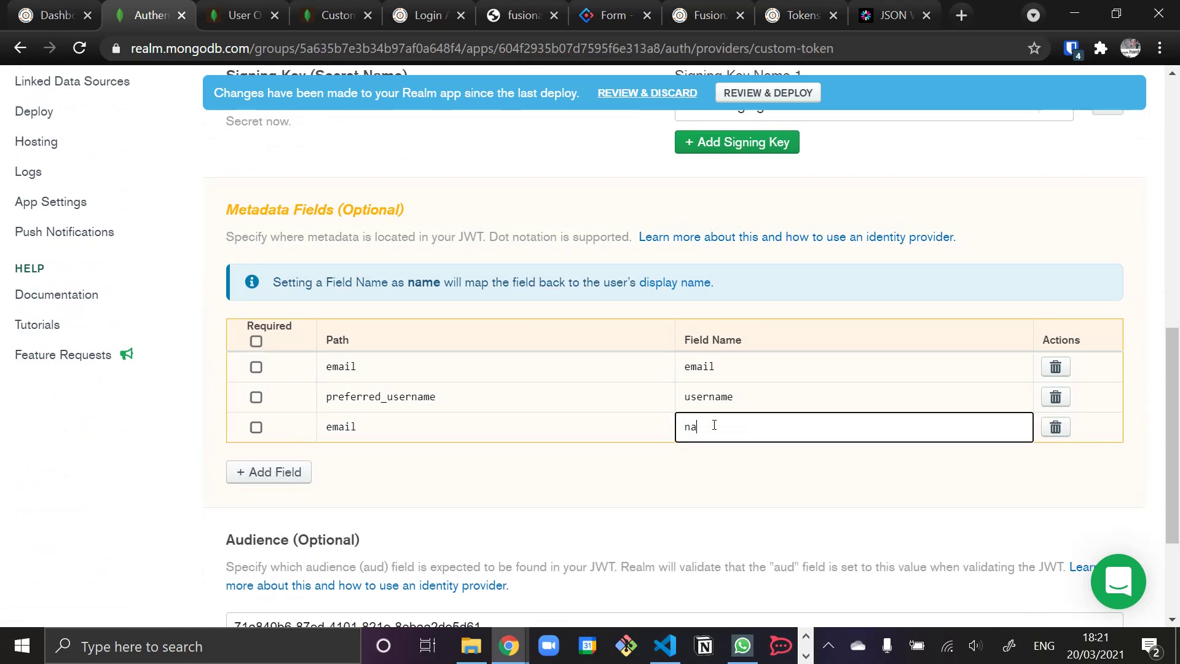
click(659, 484)
- Change the third row's path to preferred_username and save the provider
scroll(648, 478, down, 3)
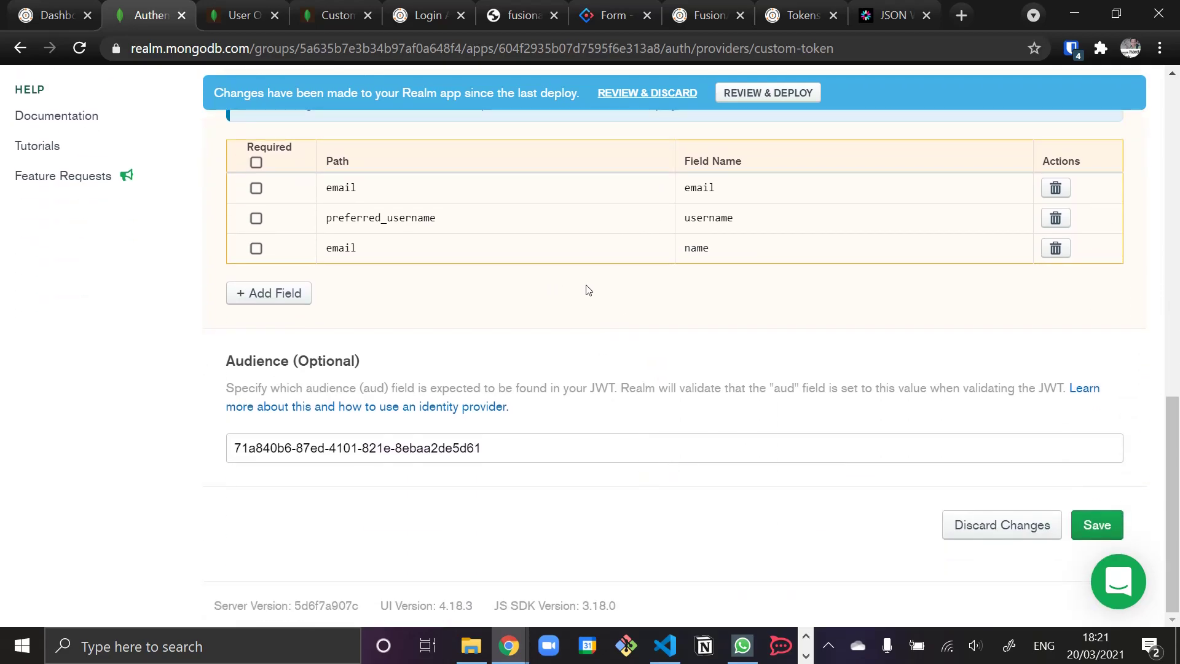
click(381, 244)
double_click(380, 245)
text(prefer)
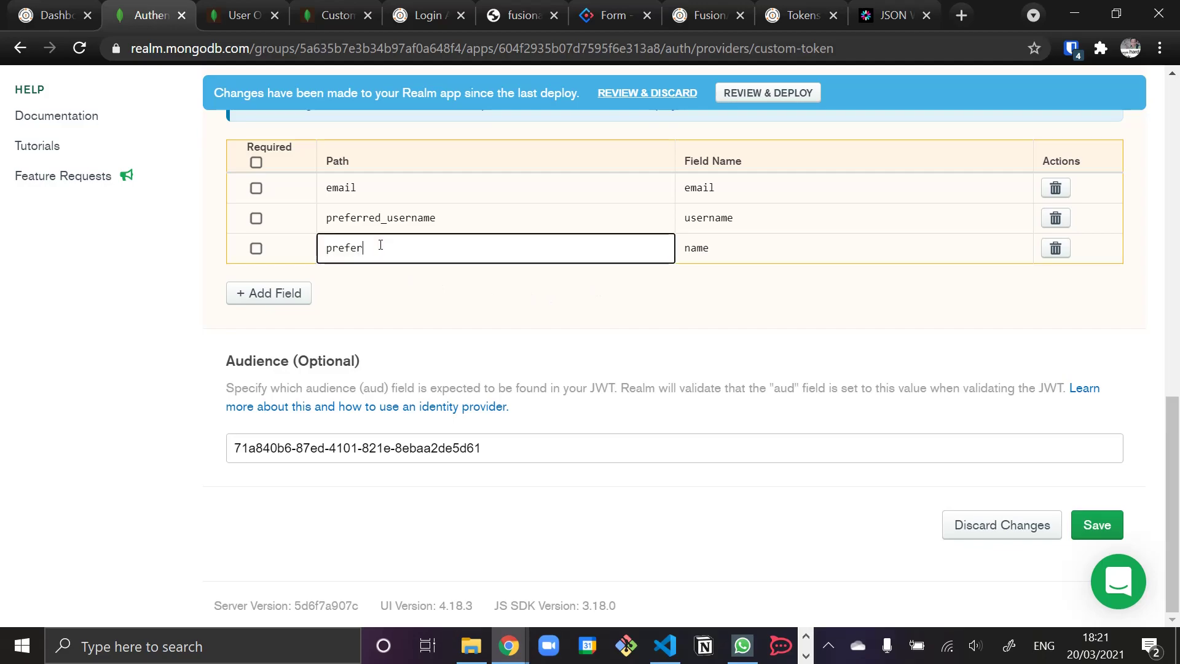
text(red_usernaem)
double_click(380, 244)
click(1096, 525)
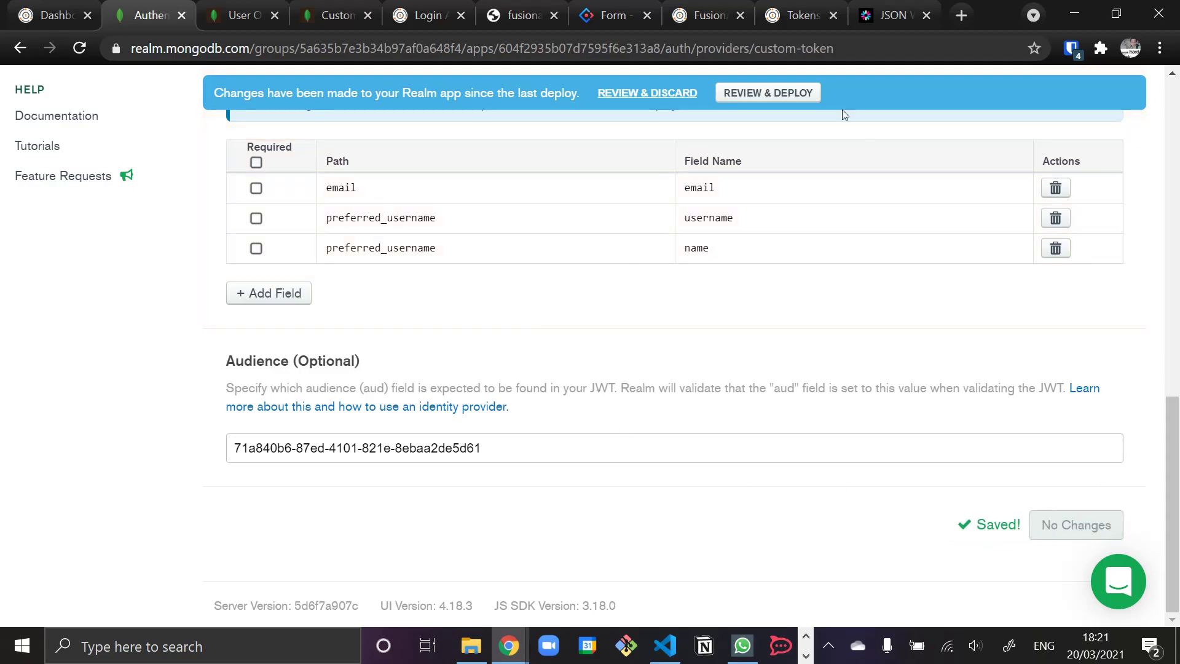
scroll(770, 170, up, 15)
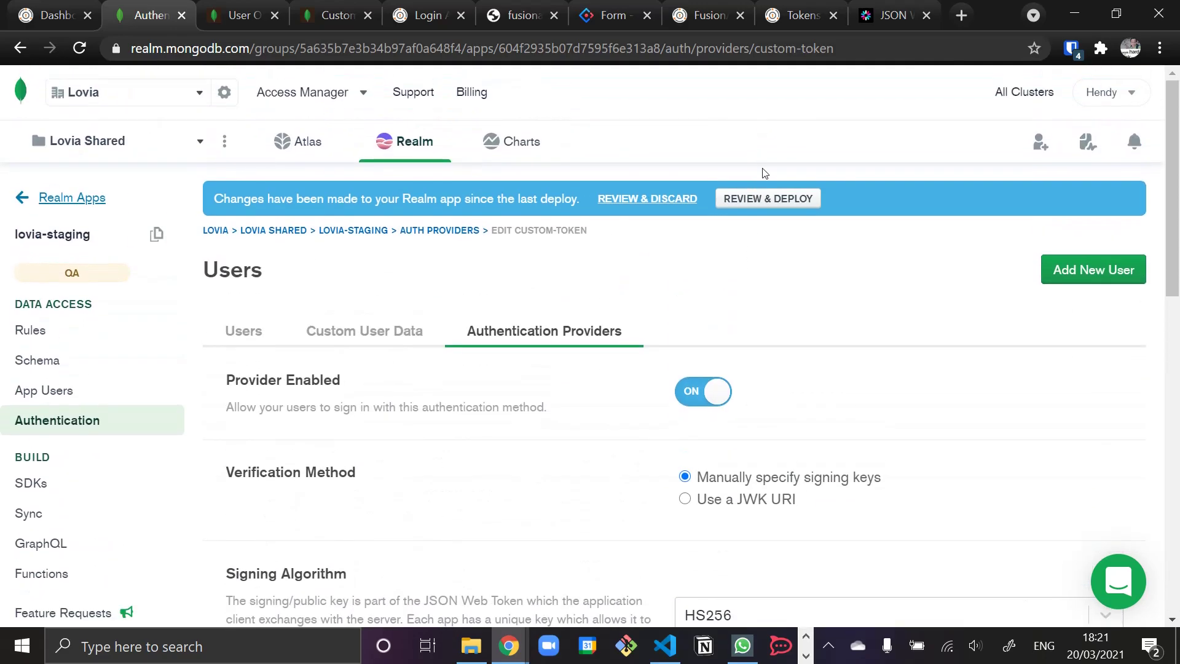
- Review the pending custom-token provider changes and deploy them to lovia-staging
click(761, 203)
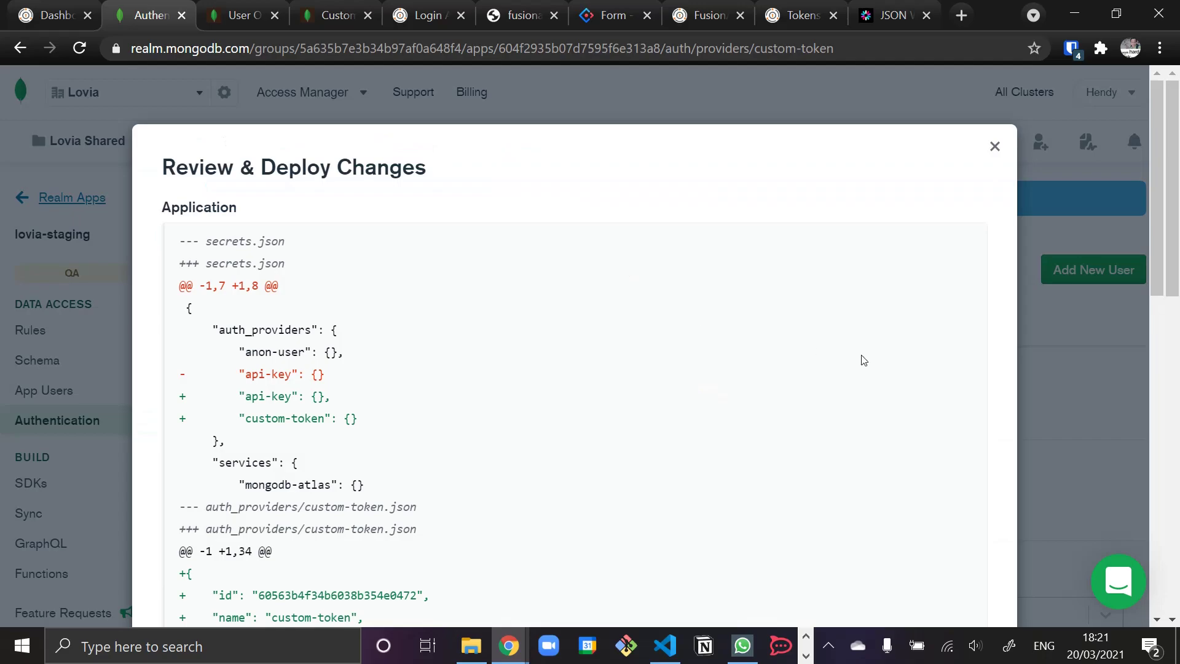
scroll(861, 359, down, 7)
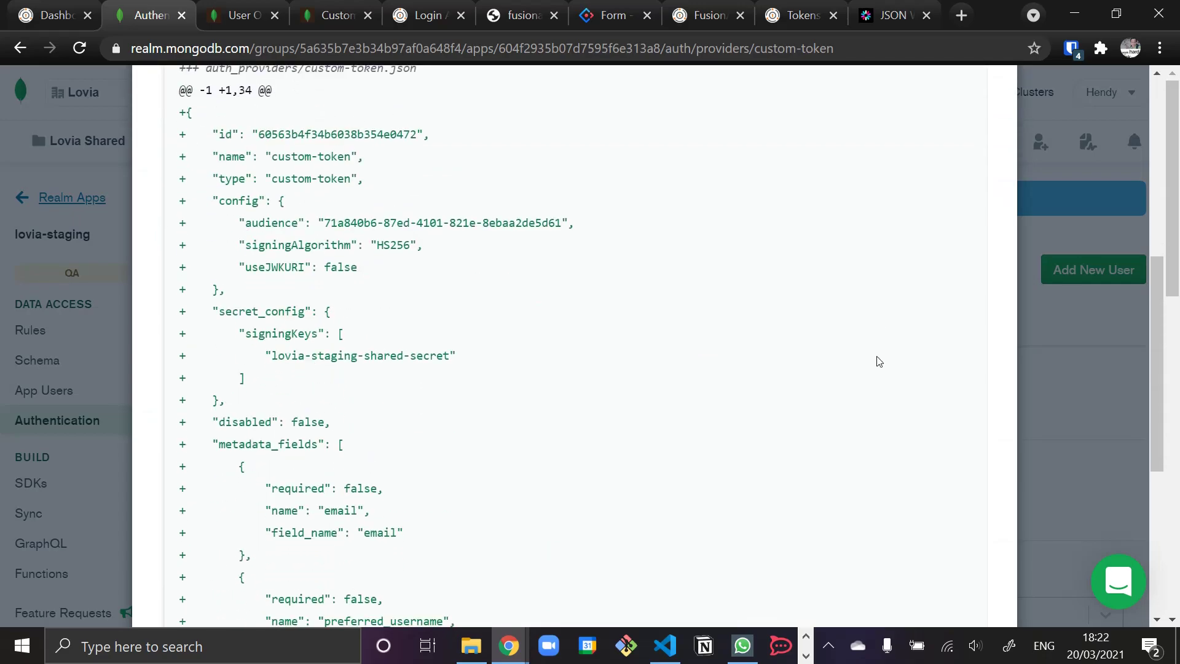
scroll(879, 361, down, 6)
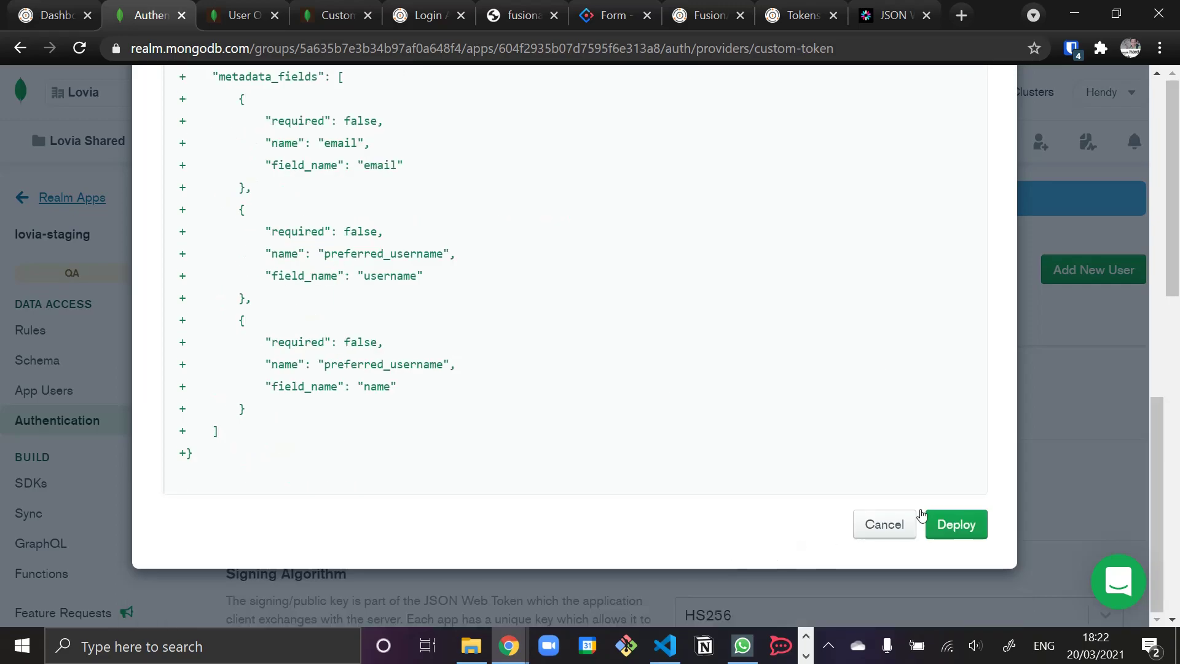
click(960, 527)
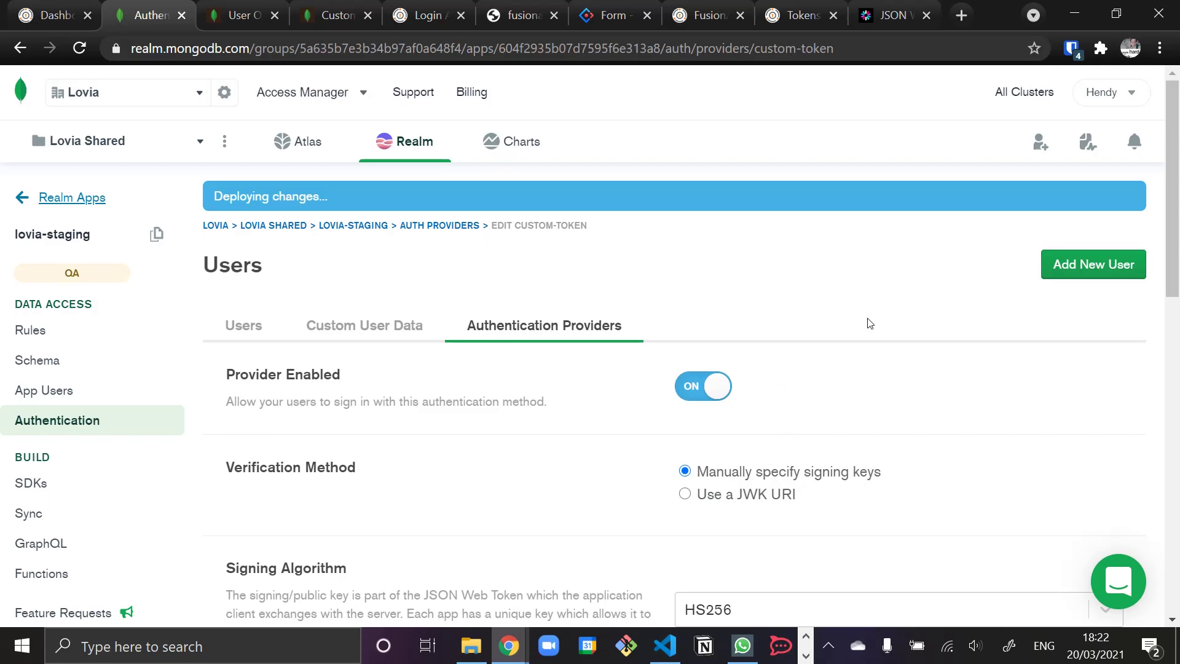
- Navigate to Realm Database SDKs > Web SDK > Quick Start (React) and select the yarn add realm-web command
click(244, 17)
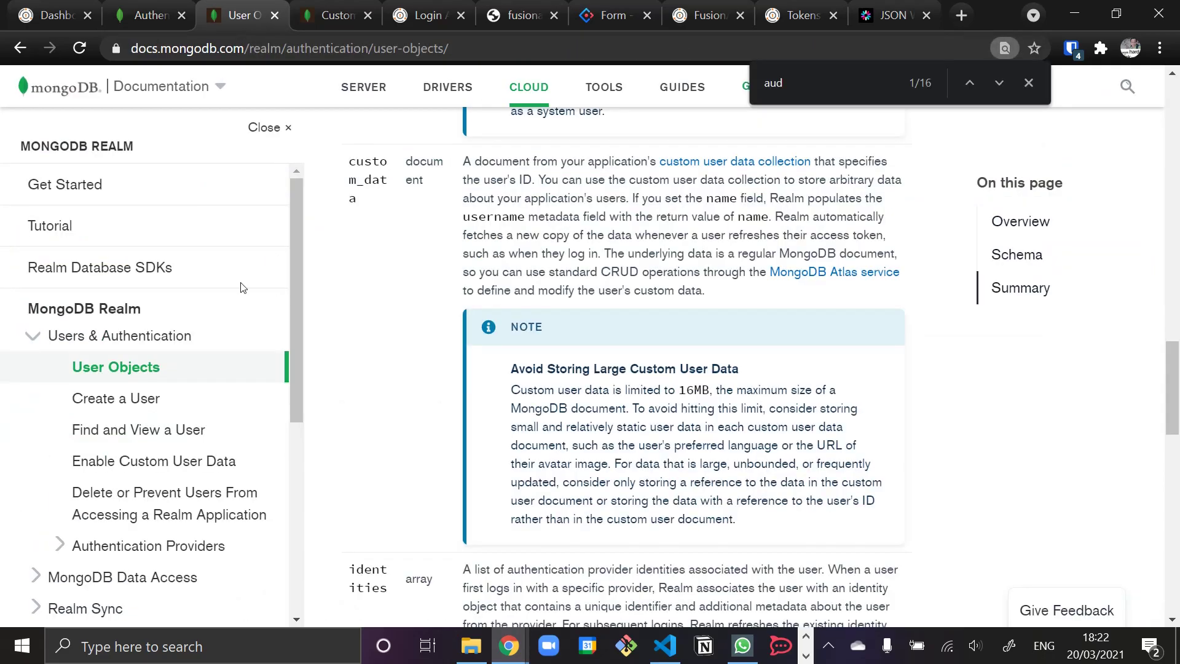
click(123, 269)
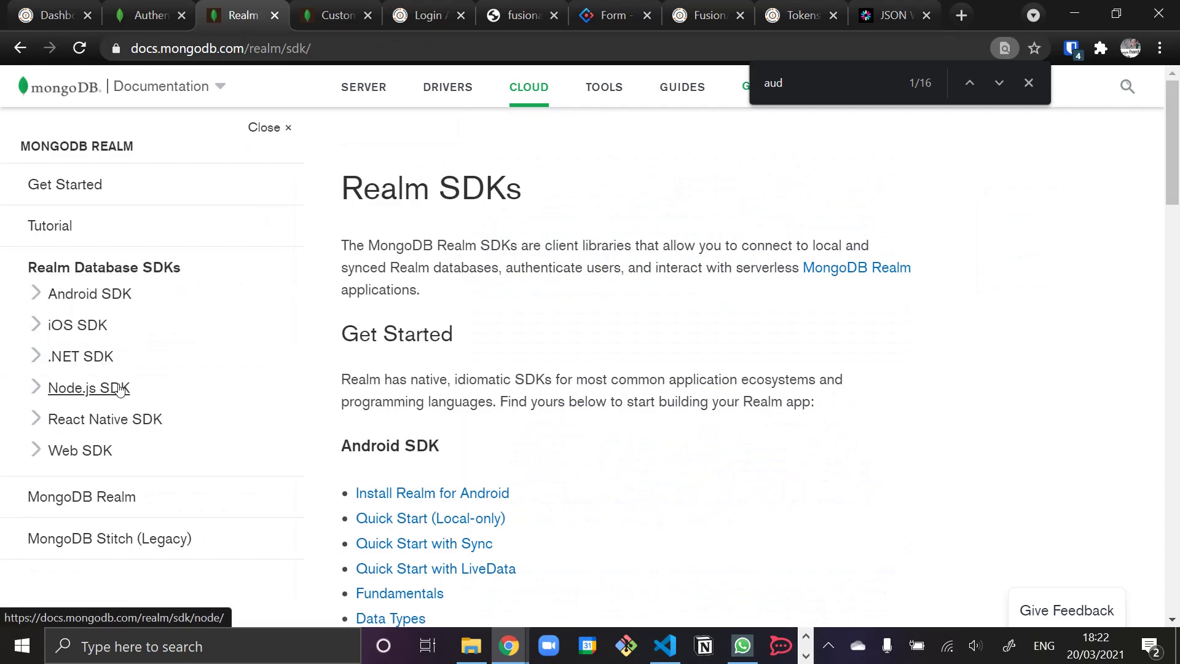
click(86, 451)
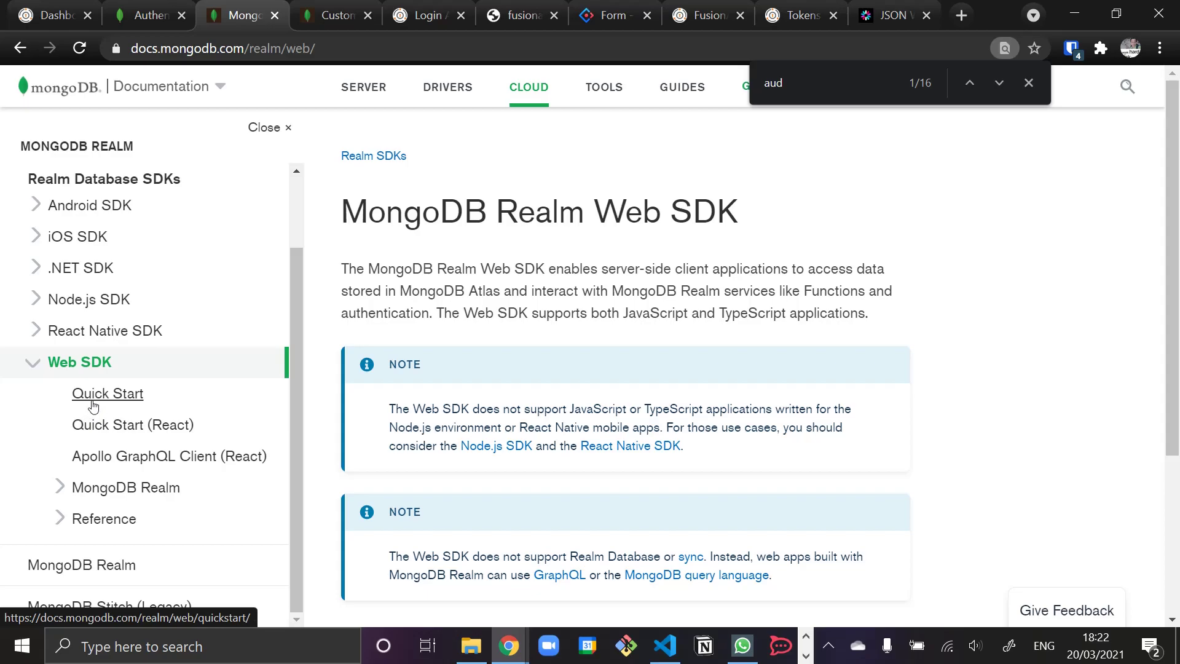
click(138, 427)
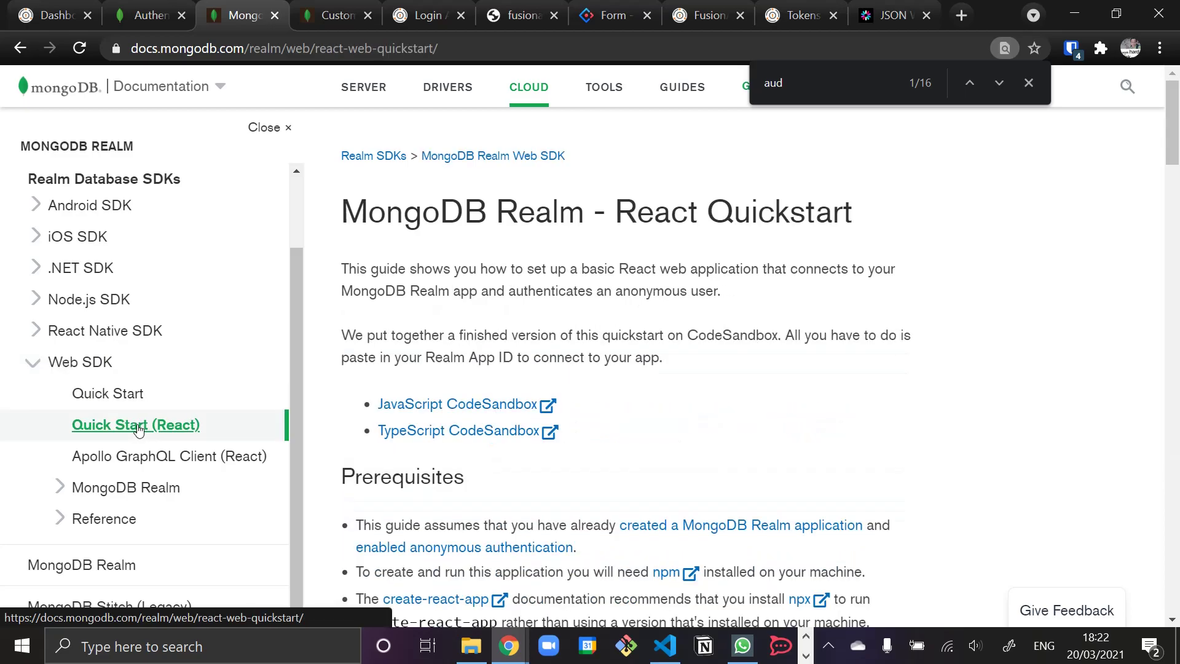
scroll(311, 431, down, 3)
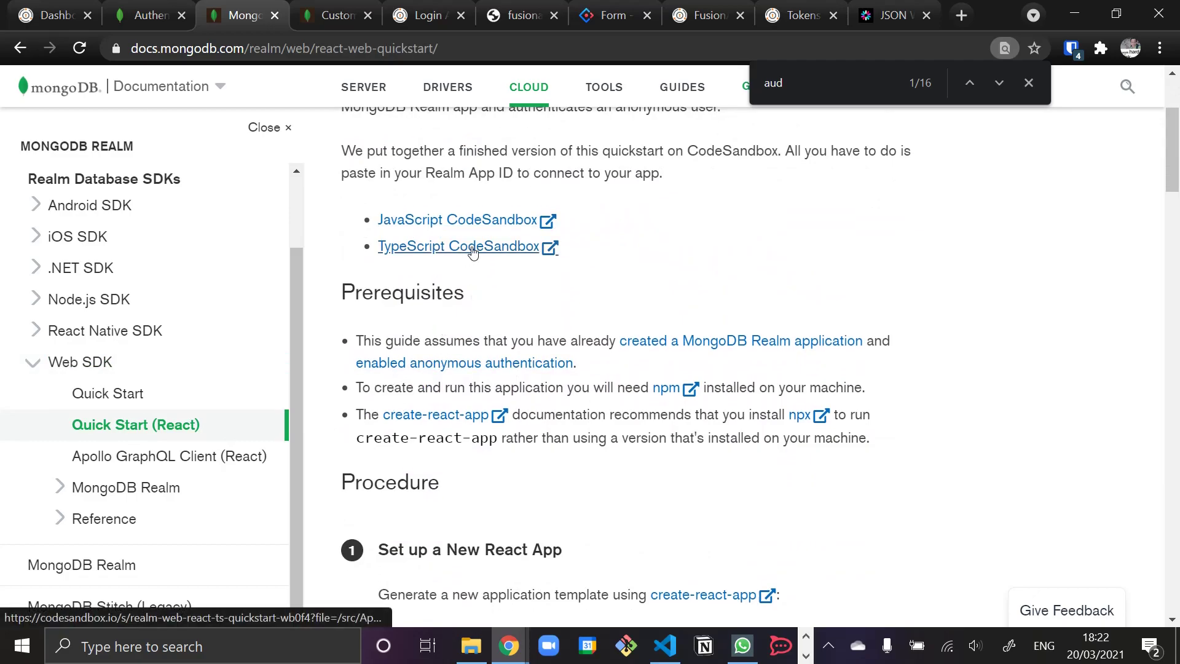
scroll(472, 251, down, 10)
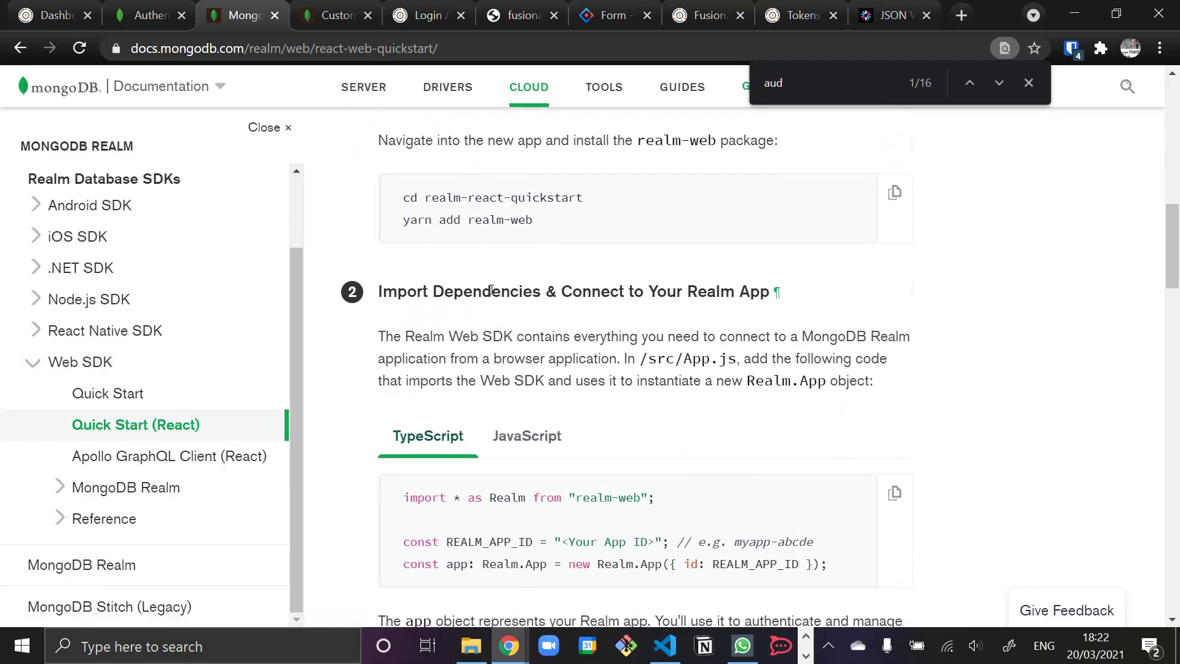
scroll(461, 295, up, 3)
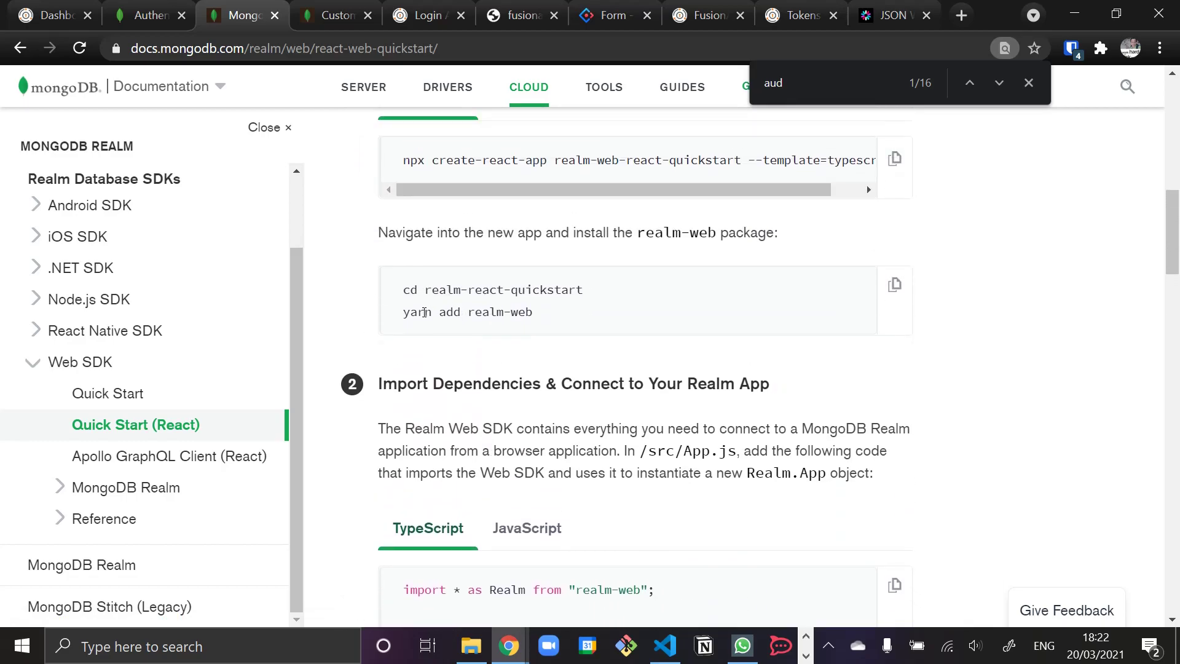
drag(403, 312, 532, 313)
key(ctrl+c)
- Run yarn add realm-web in the VS Code terminal to install realm-web 1.2.1
click(665, 645)
key(ctrl+v)
key(Return)
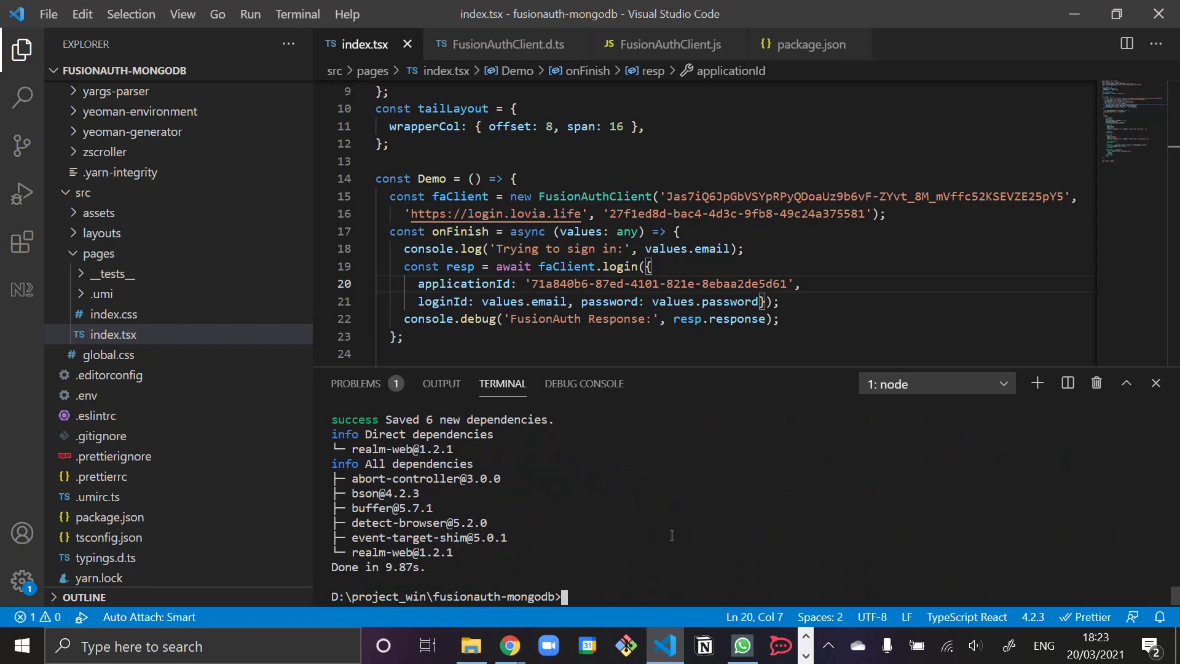
- Add import * as Realm from 'realm-web' on line 5 of index.tsx
key(alt+Tab)
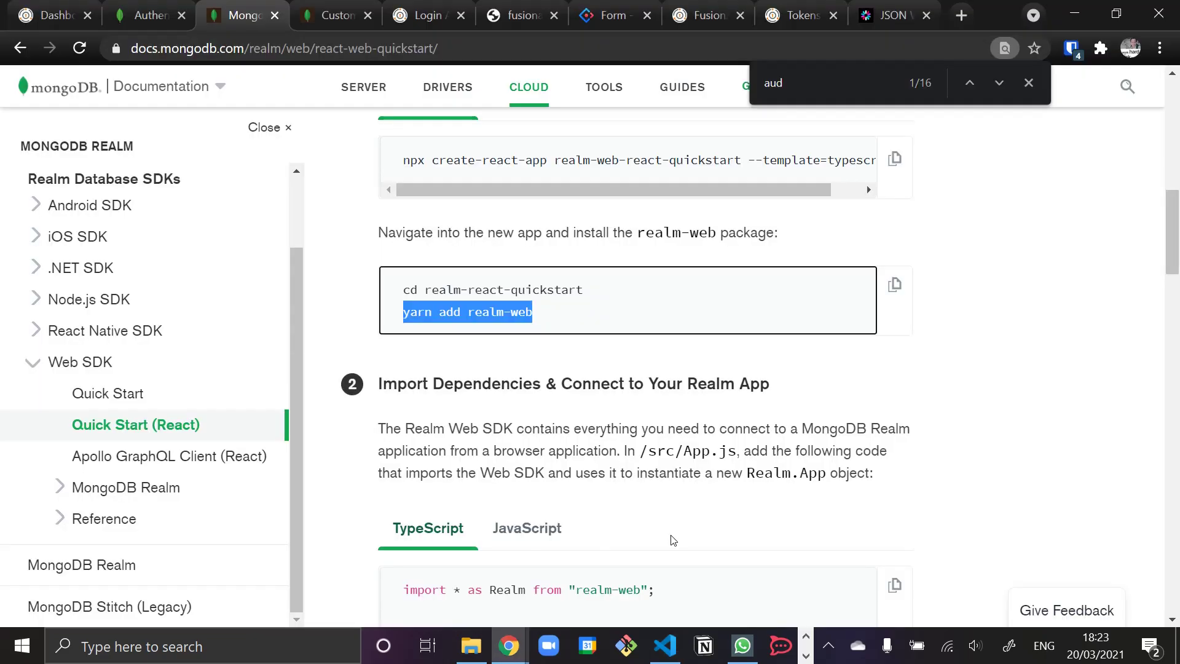
scroll(679, 482, down, 6)
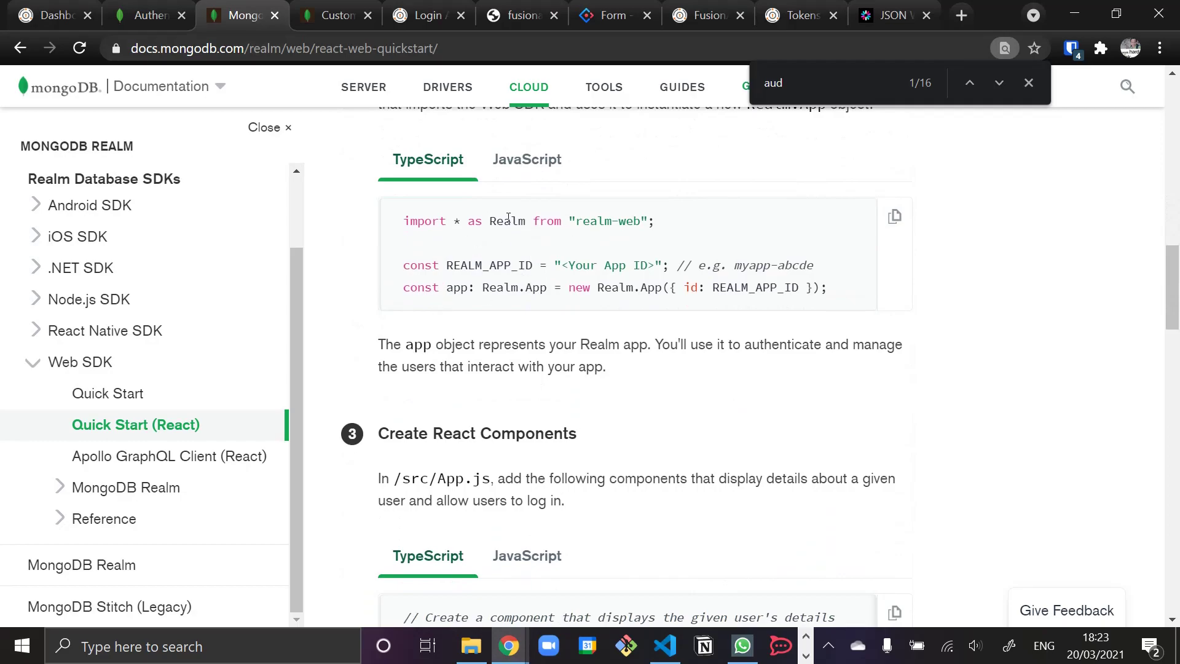
key(alt+Tab)
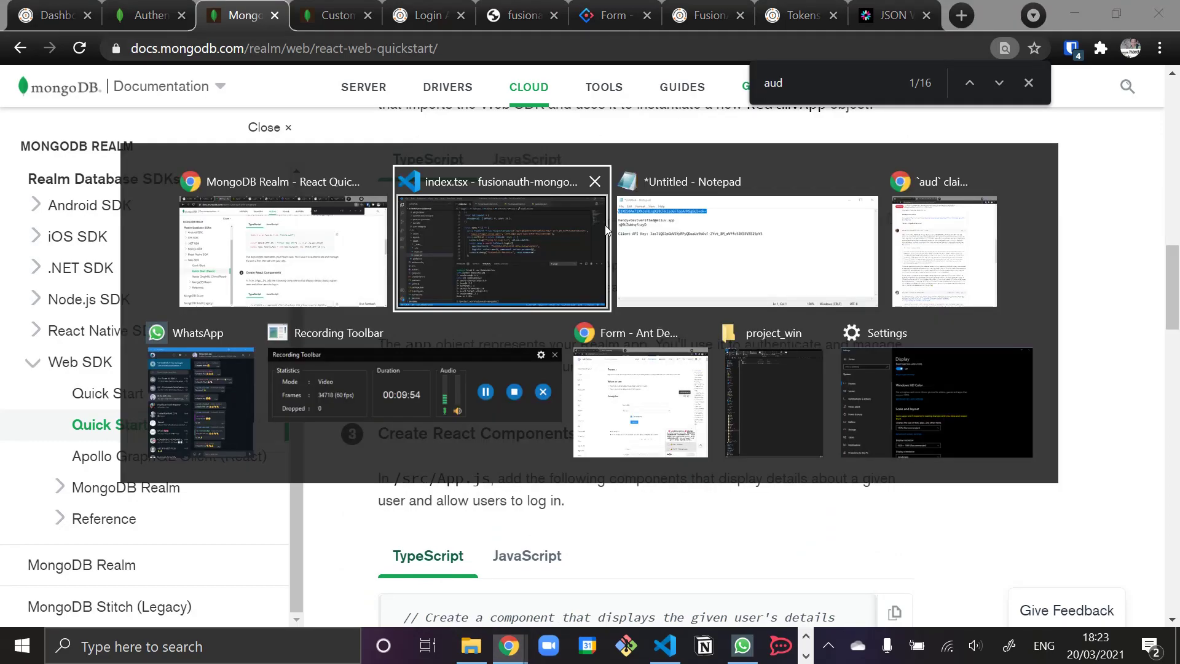
click(527, 155)
text(i)
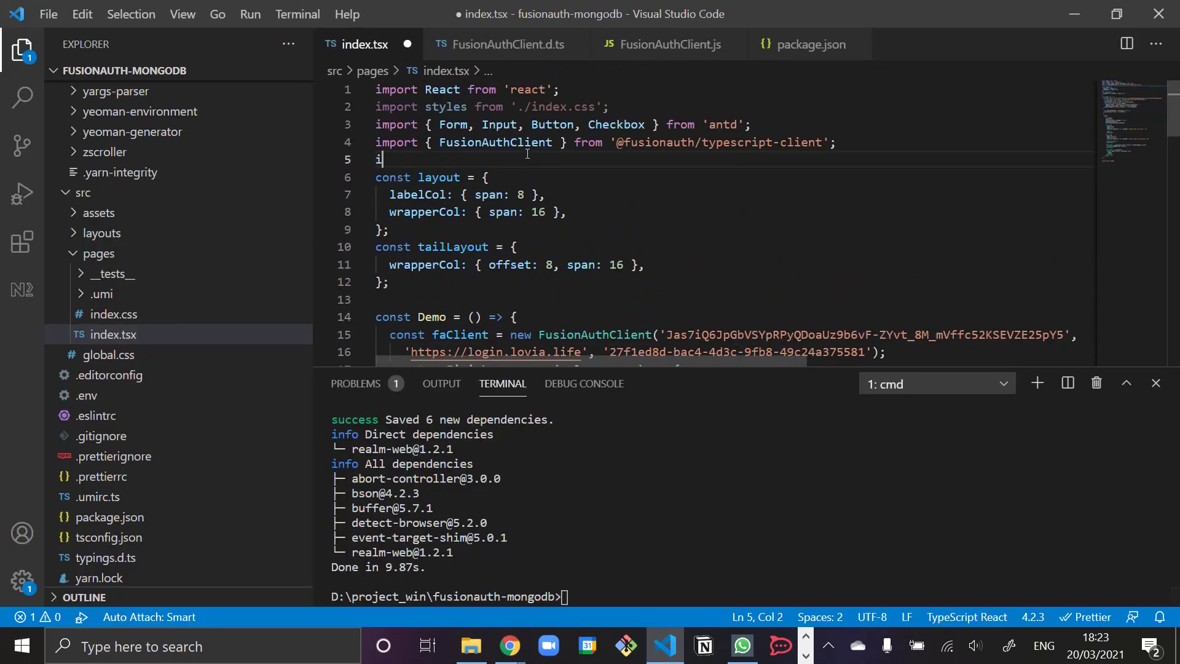
text(mport * as Realm)
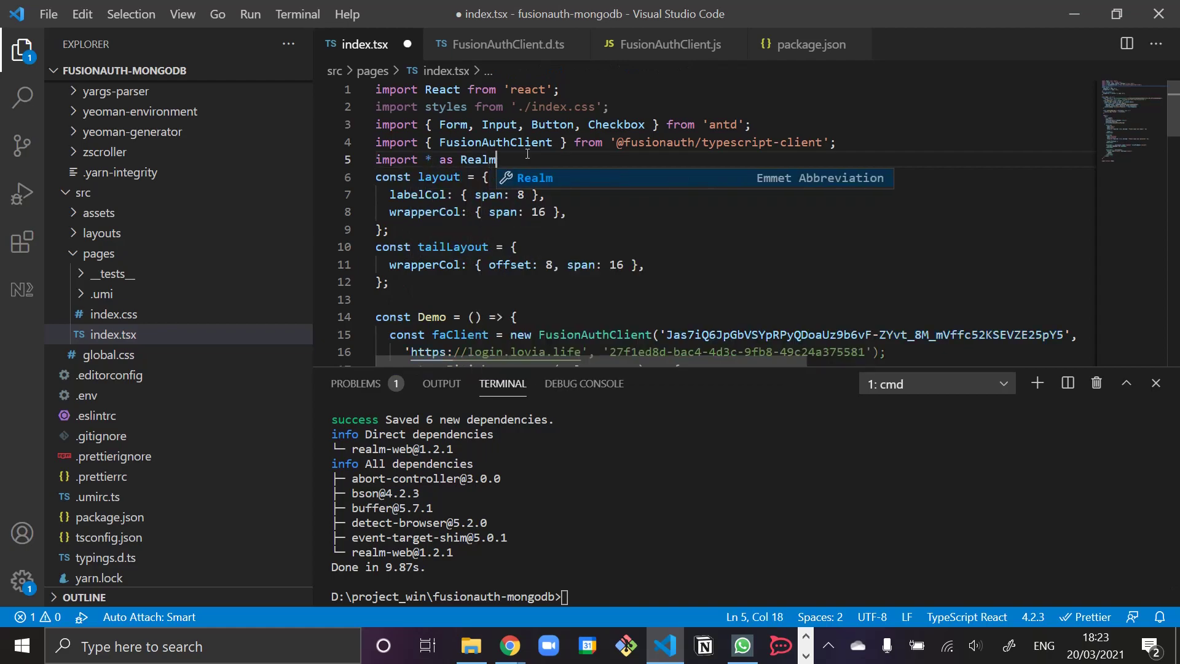
text( from 'realm-web';)
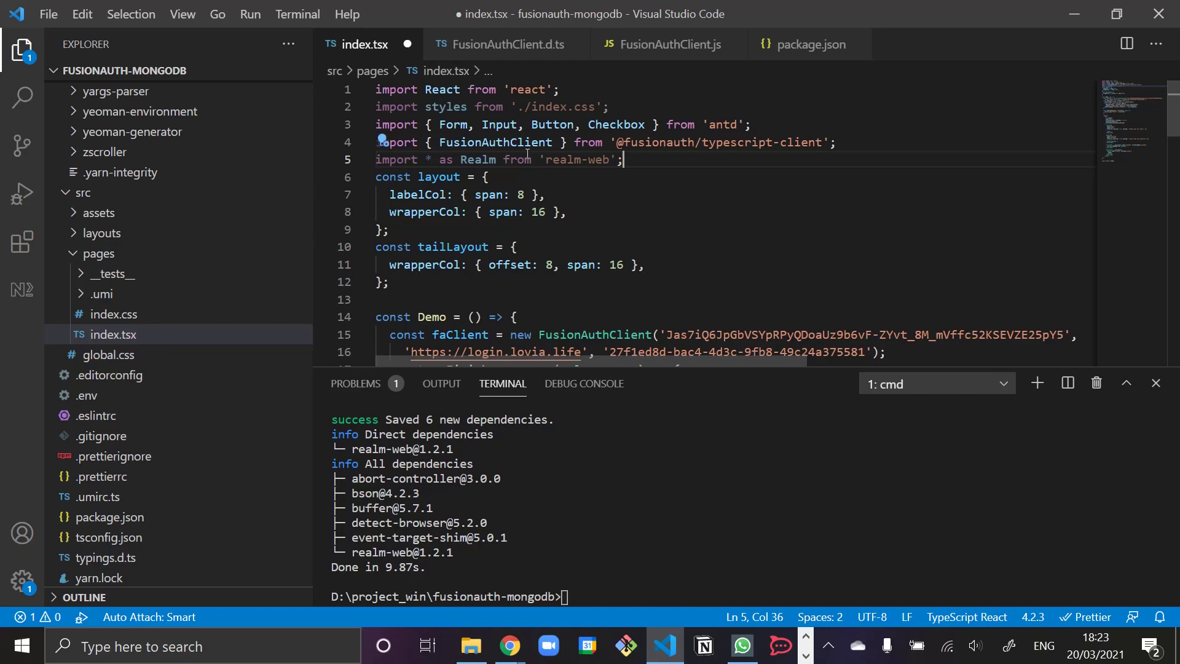
- Declare const REALM_APP_ID holding the Realm app id 'lovia-staging-hyugy' copied from Realm
key(alt+Tab)
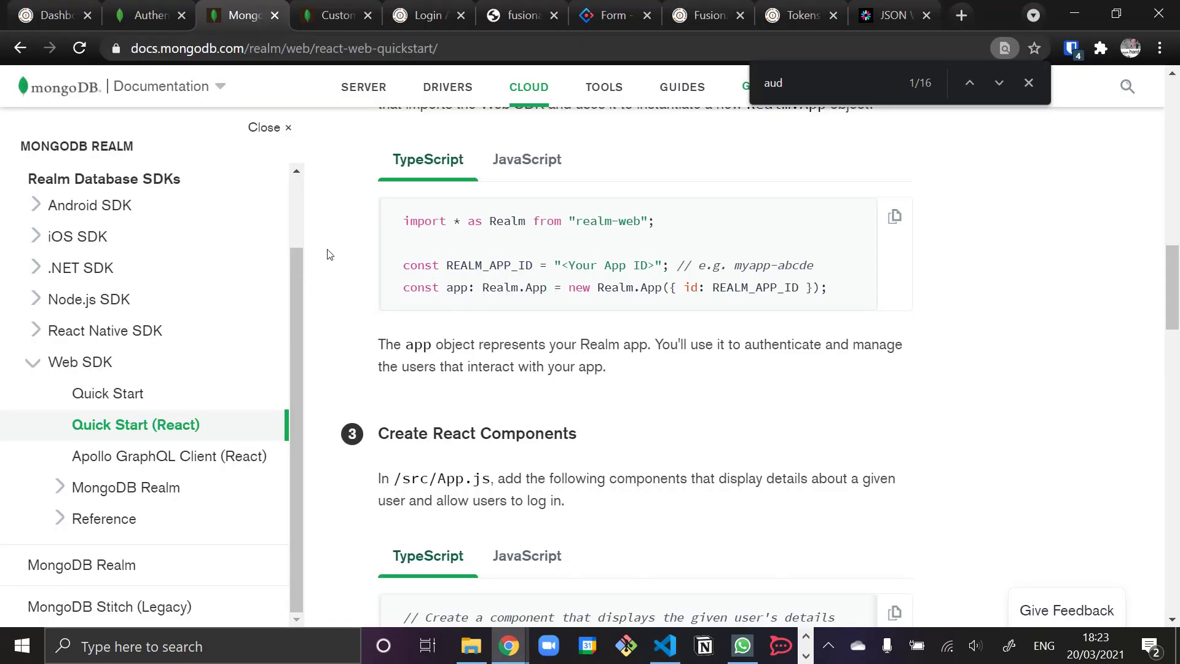
key(alt+Tab)
key(Return)
text(const REALM_APP_ID = '';)
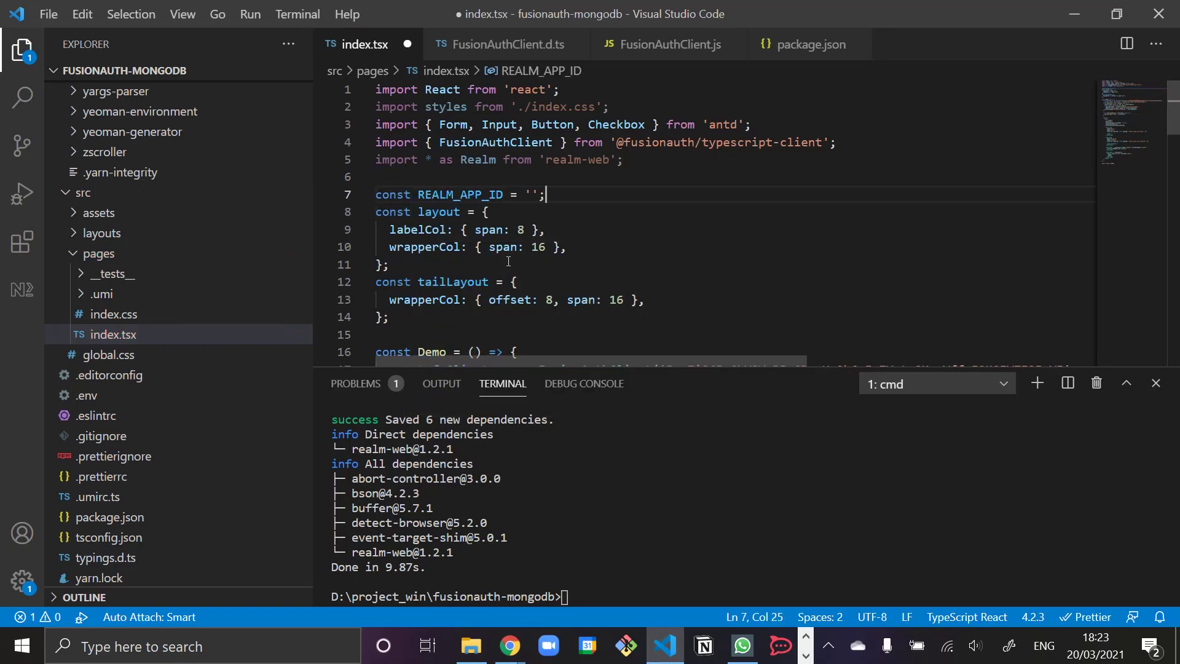
key(alt+Tab)
key(ctrl+shift+Tab)
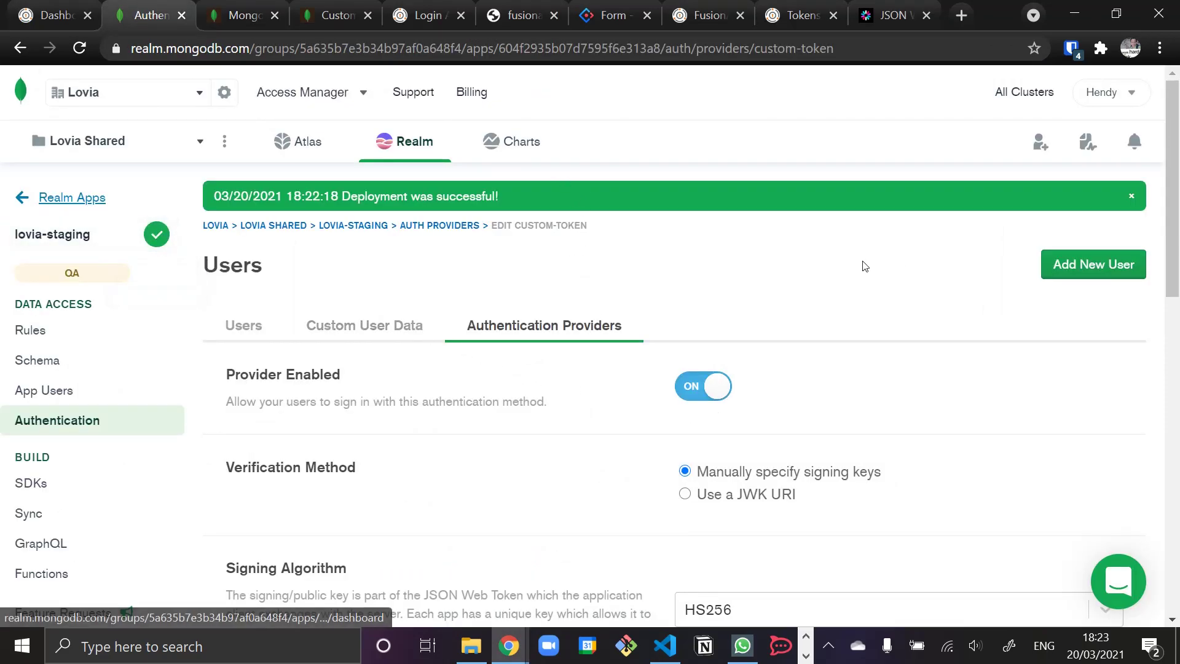
key(alt+Tab)
click(532, 195)
text(lovia-staging-hyxgg)
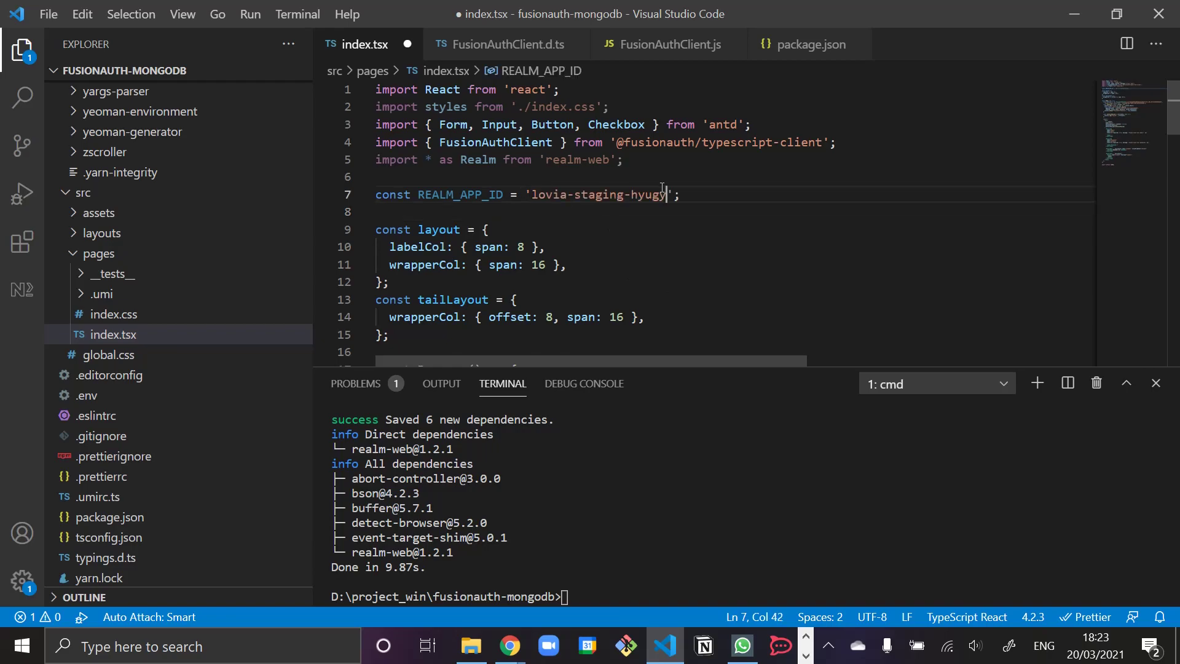
key(alt+Tab)
click(236, 16)
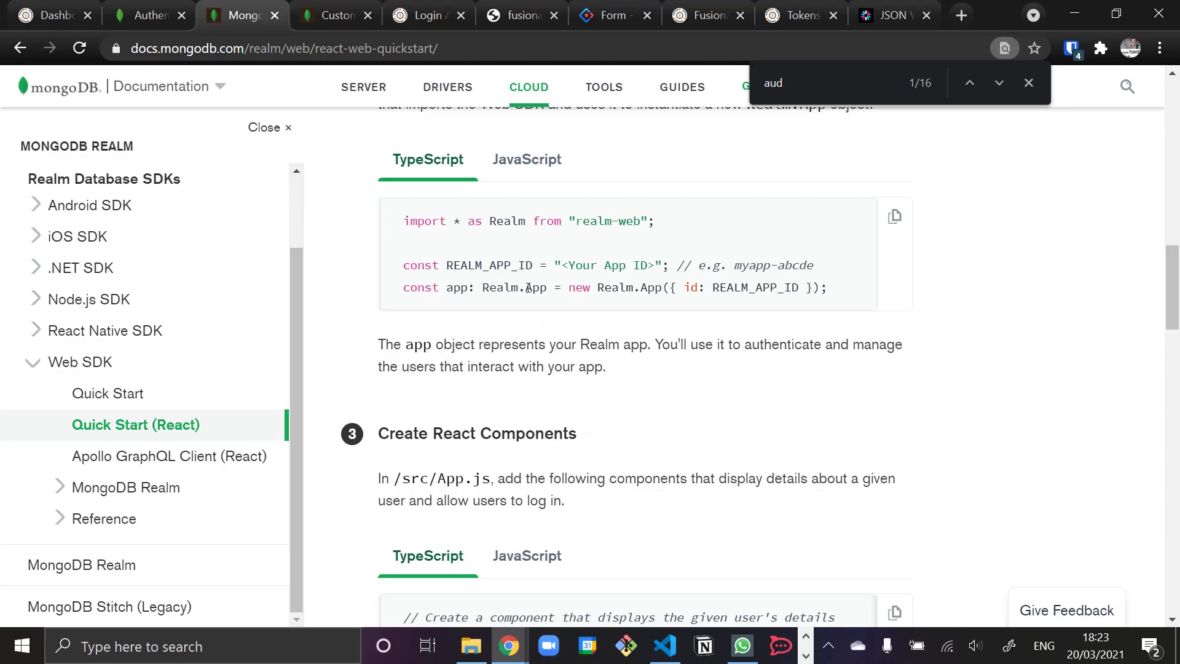
key(alt+Tab)
- Make room for a new line below the faClient declaration in the Demo component
scroll(597, 225, down, 7)
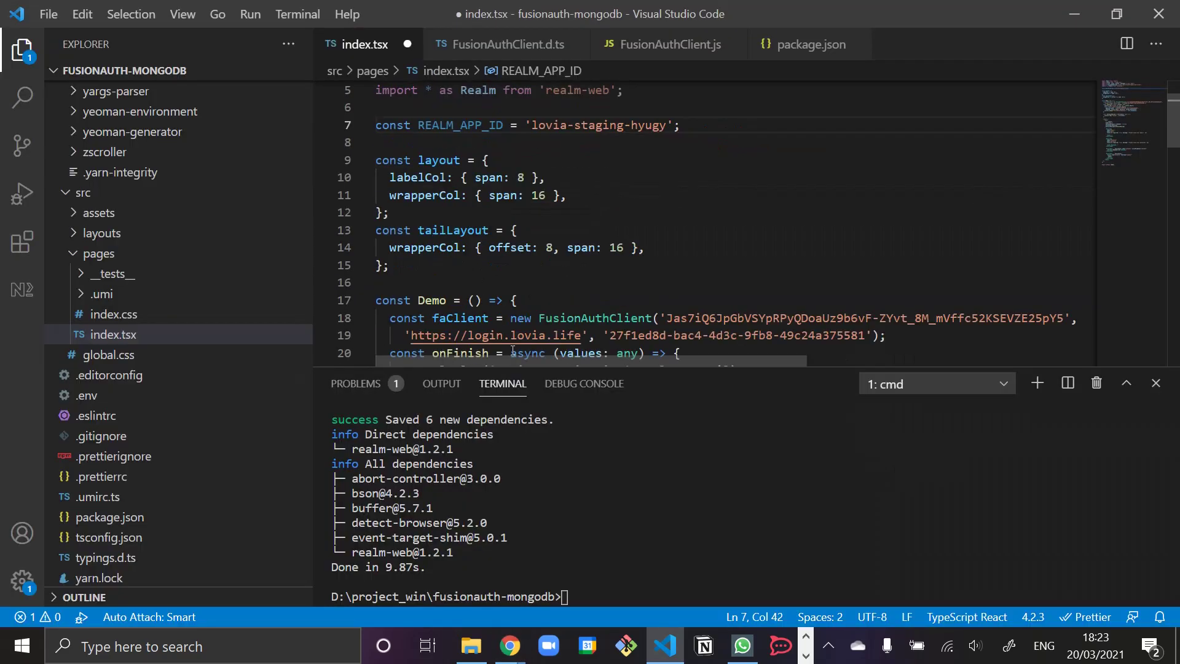
scroll(596, 225, up, 3)
click(590, 179)
click(502, 320)
key(Return)
key(Return)
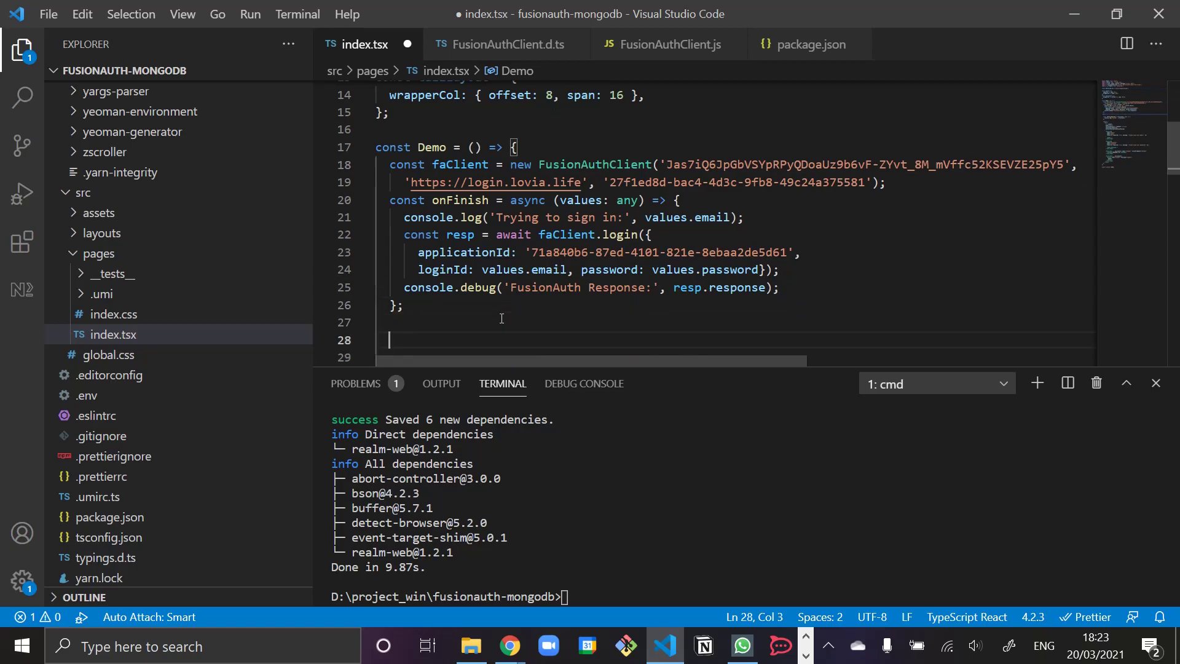
key(BackSpace)
key(BackSpace)
key(BackSpace)
key(Up)
key(Up)
key(Up)
key(Up)
key(Up)
key(Up)
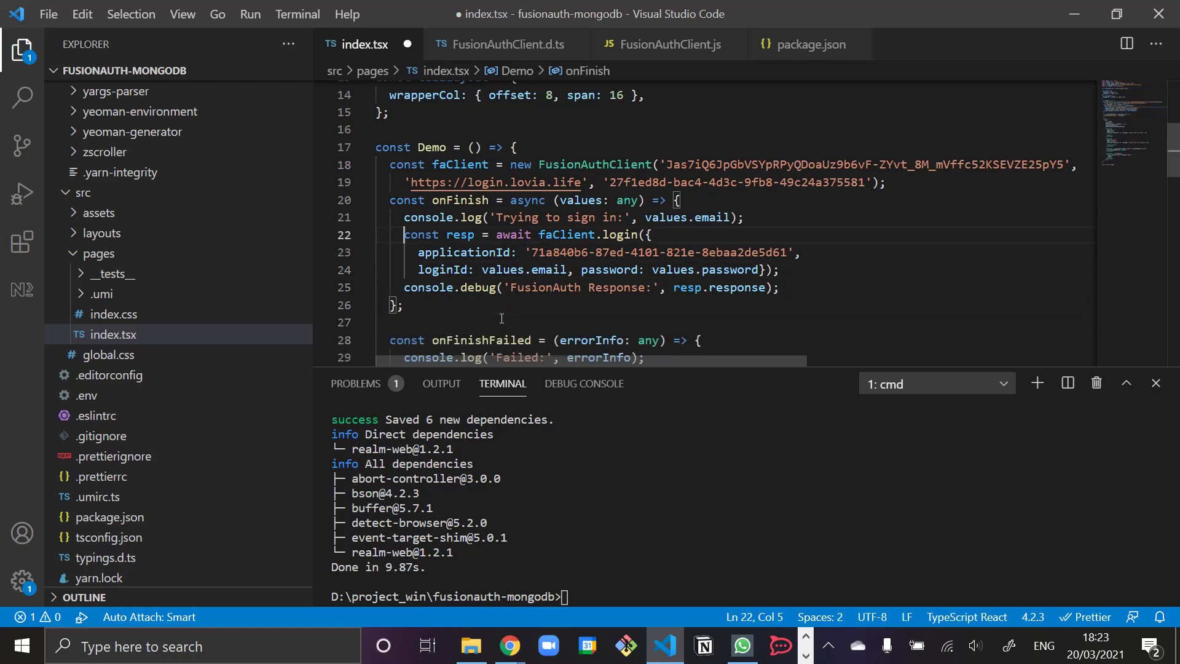
key(Home)
key(Left)
key(Left)
key(Left)
key(Left)
key(Left)
key(Right)
key(Right)
key(Right)
key(Left)
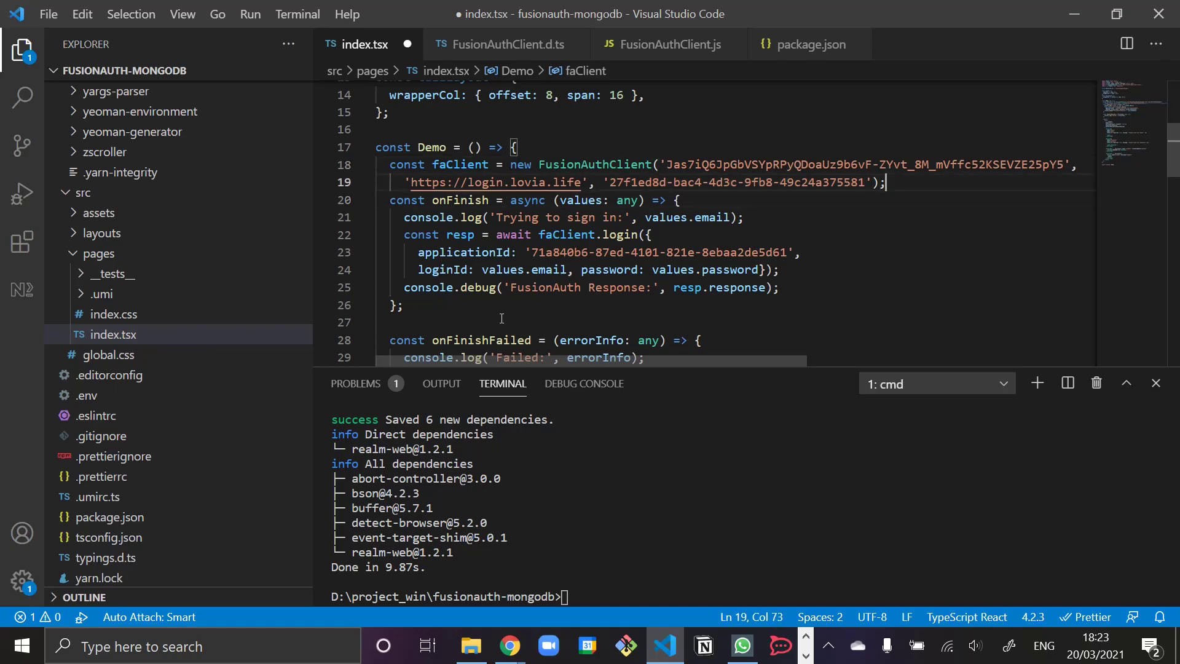
key(Return)
key(Return)
key(Up)
- Write const realmApp = new Realm.App({id: REALM_APP_ID}); following the docs example
text(const realmApp = new Rea)
key(alt+Tab)
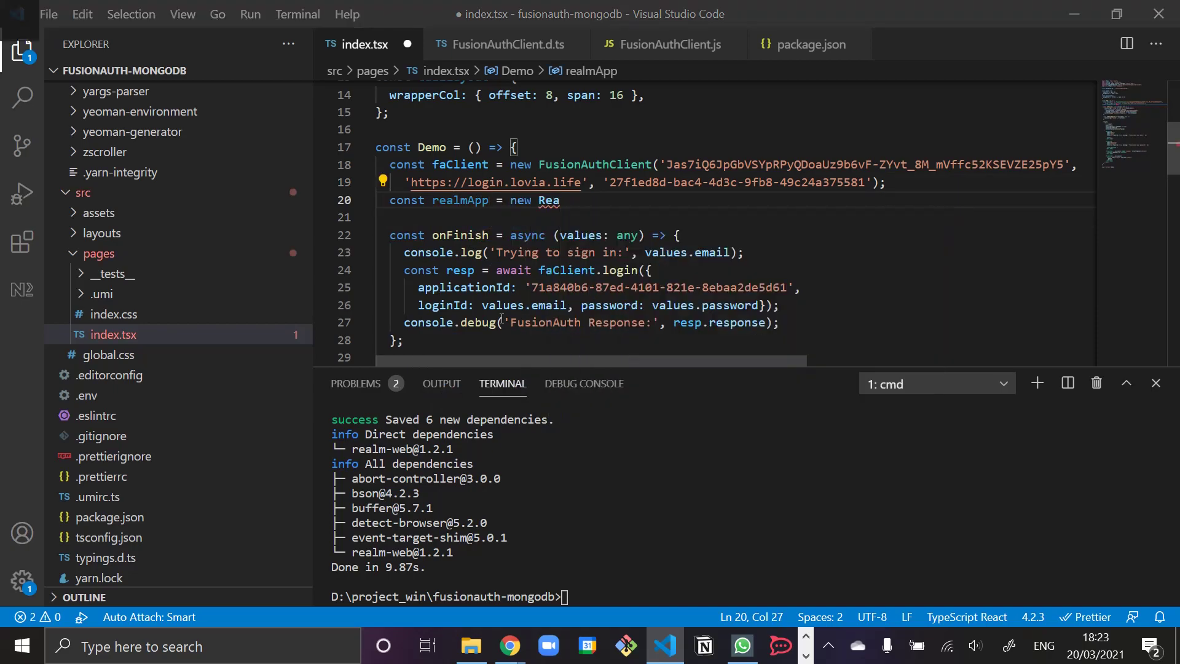
key(alt+Tab)
text(lm.)
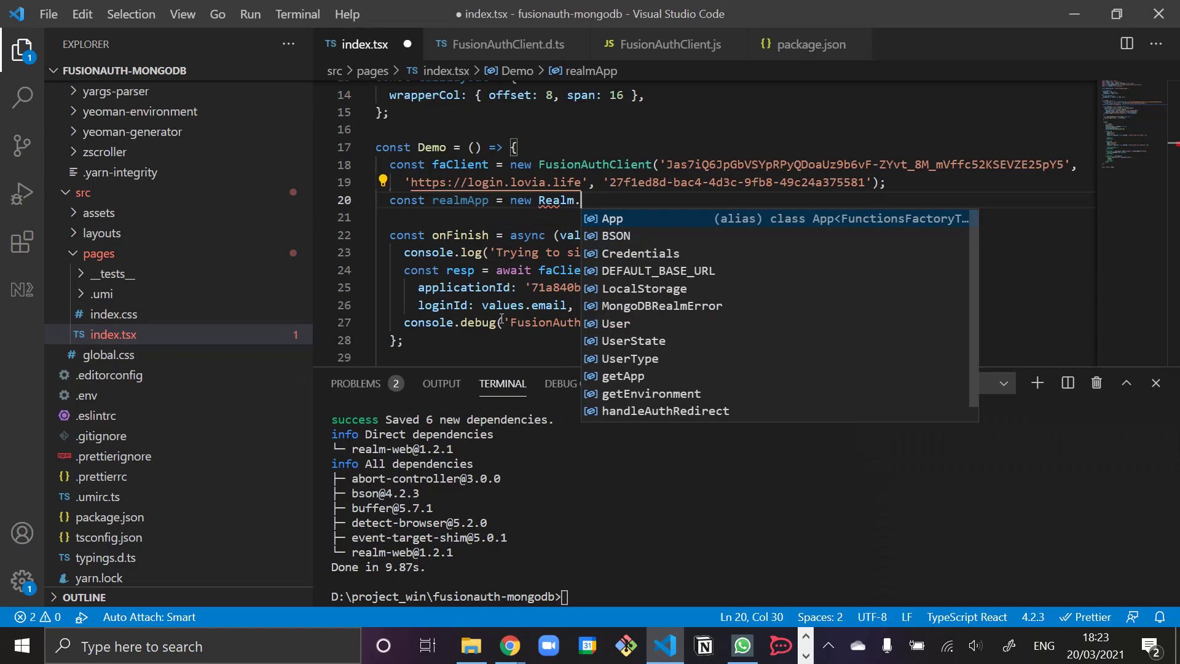
text(App({)
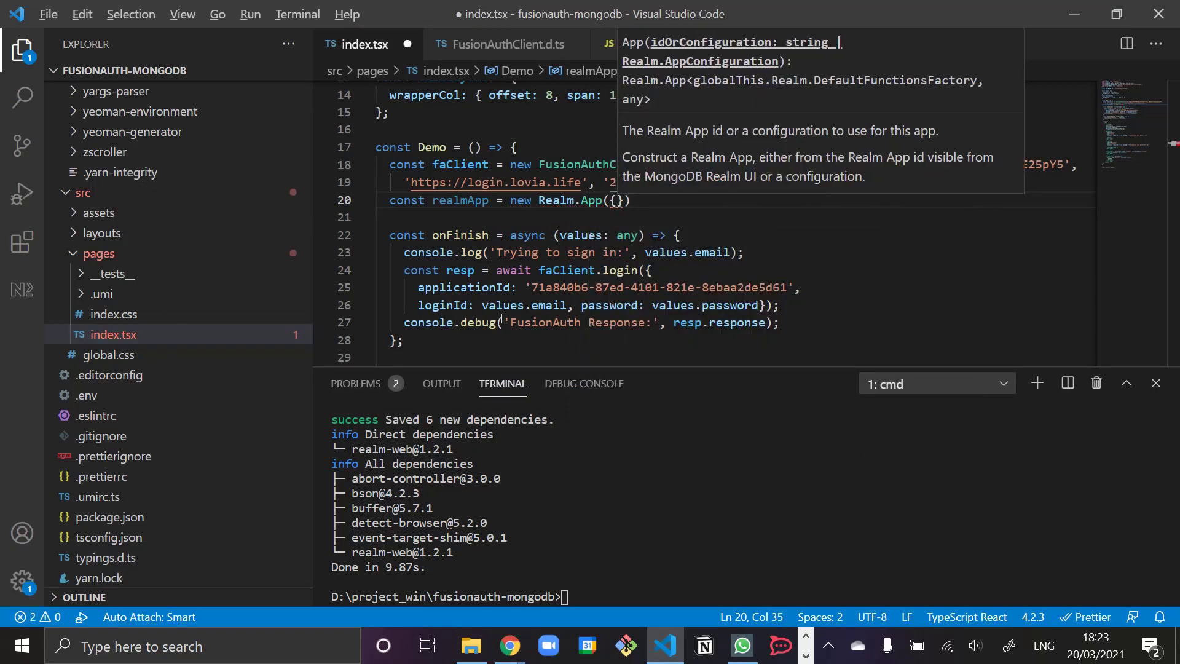
key(alt)
key(alt+Tab)
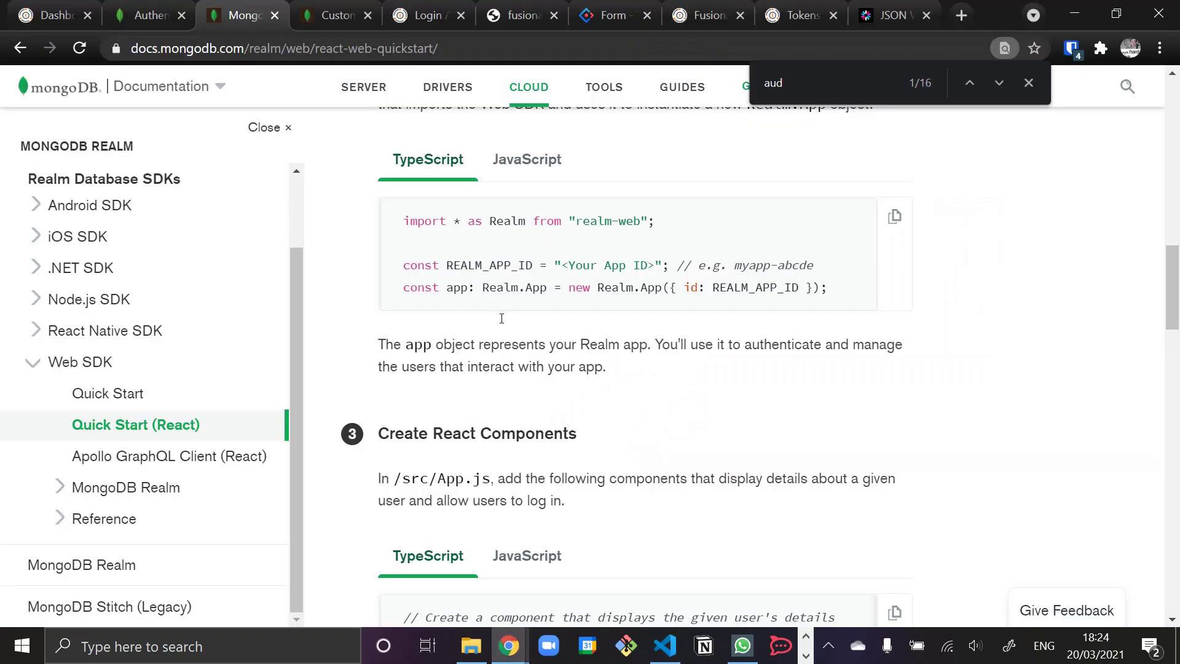
key(alt+Tab)
text(id)
key(alt+Tab)
key(alt+Tab)
text(: REALM_APP_ID)
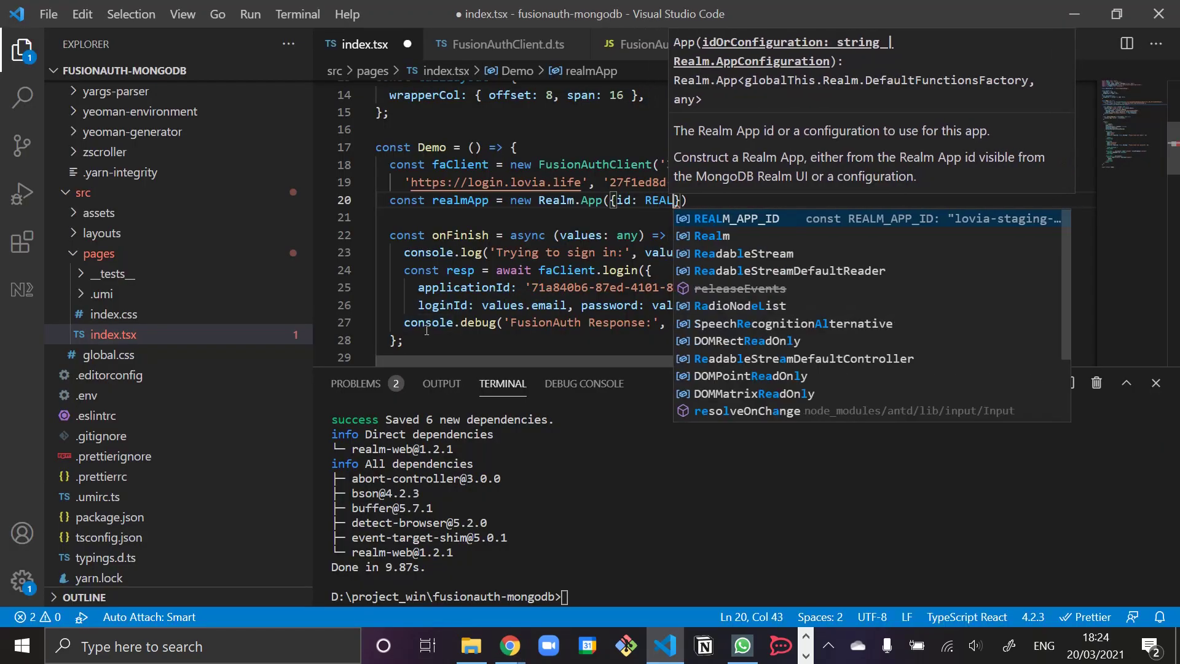
text(});)
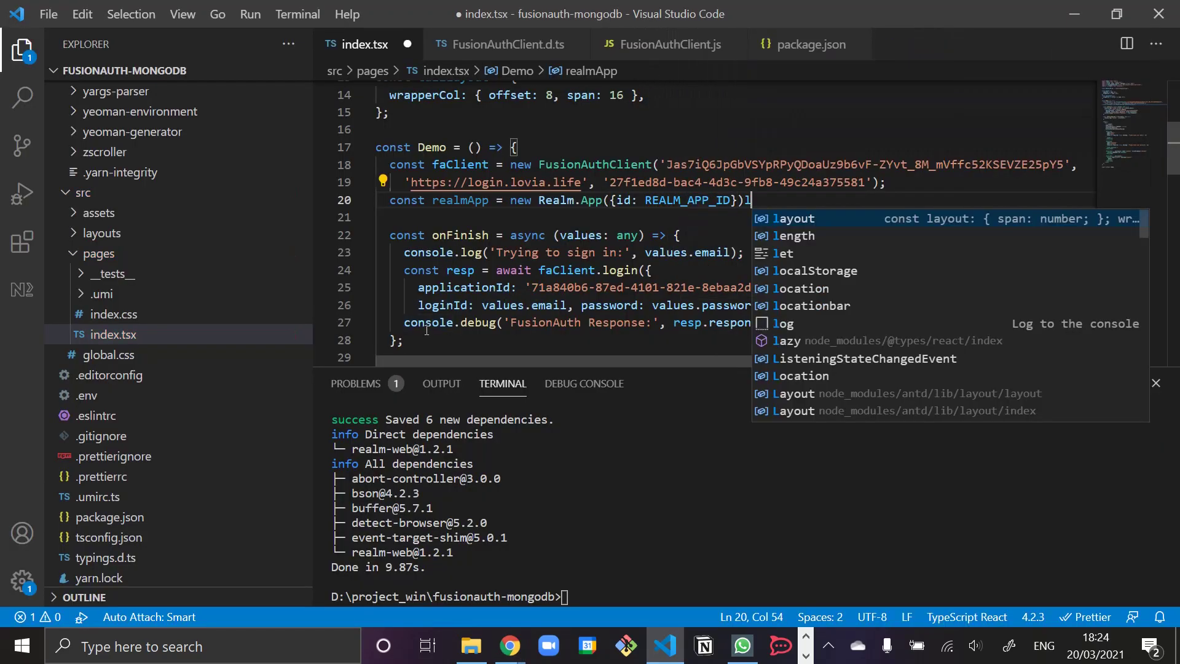
- Below the FusionAuth debug line in onFinish, start an await realmApp.logIn({payload}) call
key(Down)
key(Down)
key(Down)
key(Down)
key(Down)
key(Down)
key(Down)
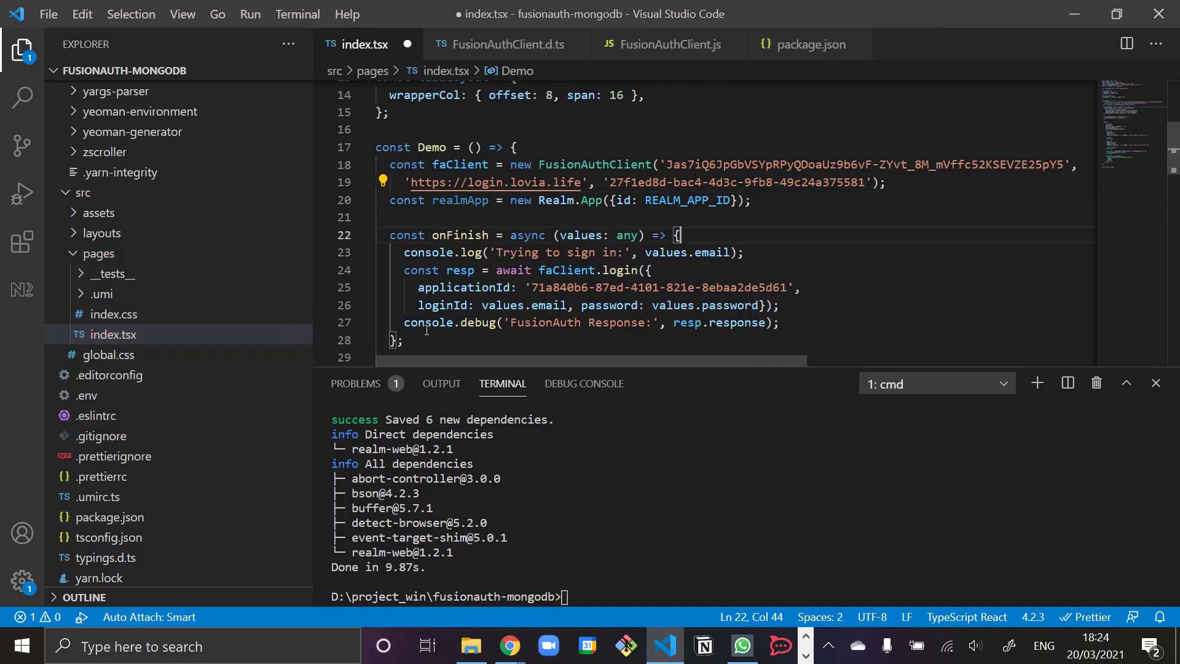
key(End)
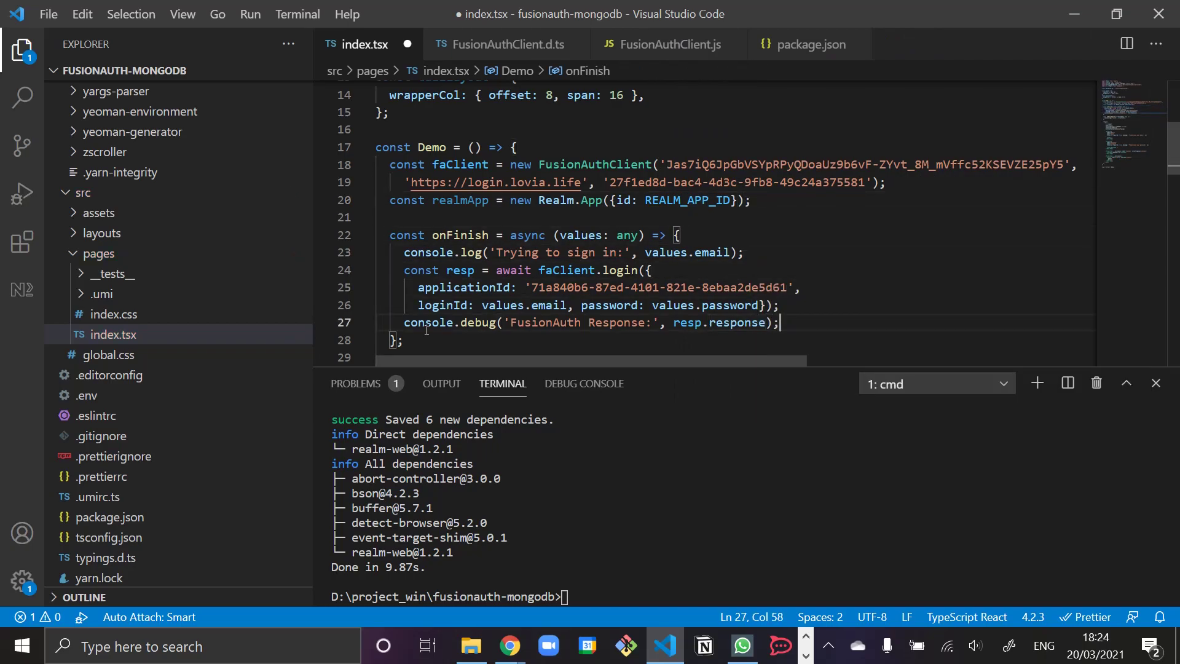
key(Return)
key(Return)
text(await rea)
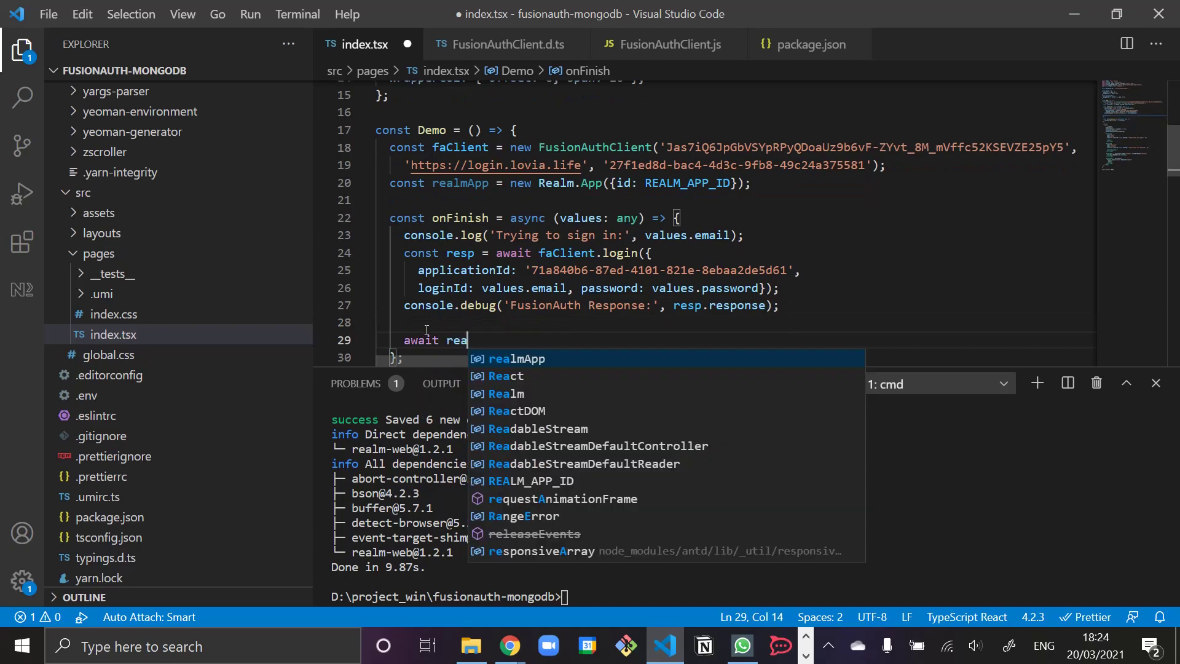
text(lmApp.log)
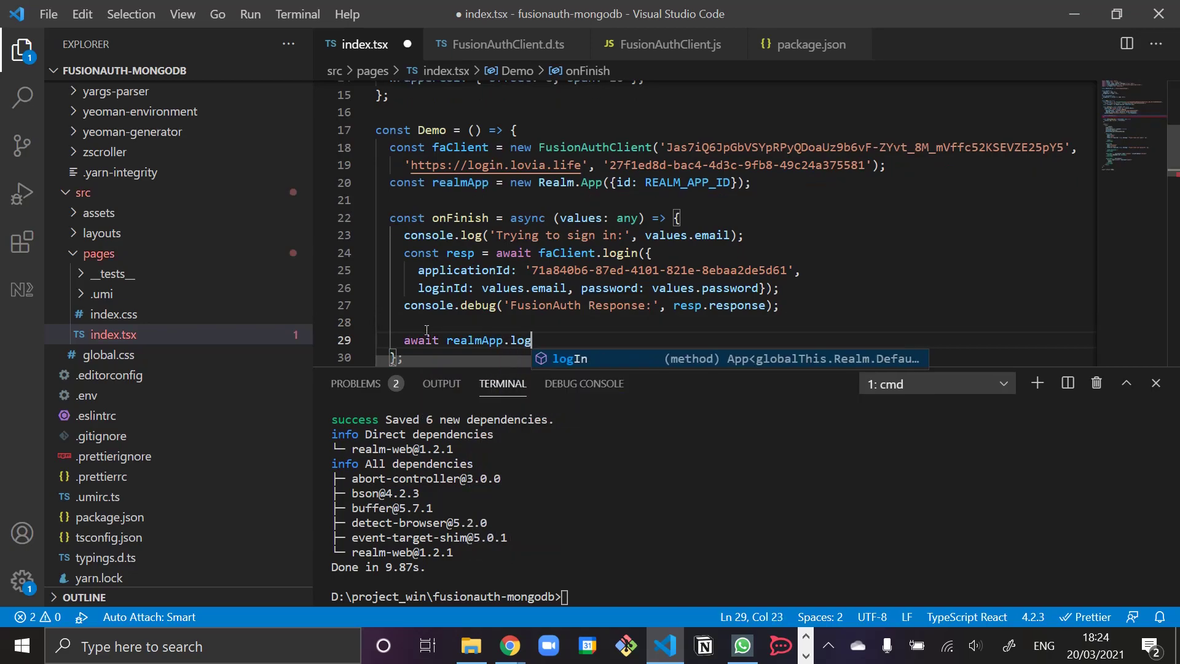
key(Tab)
text(()
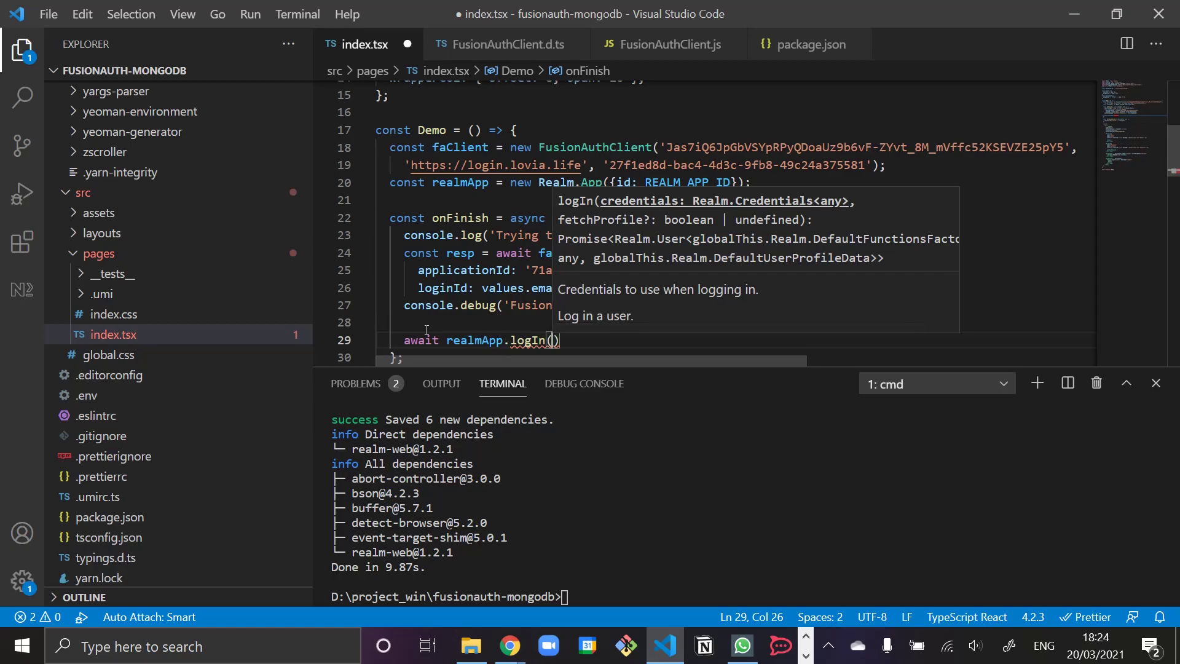
text({)
key(ctrl+space)
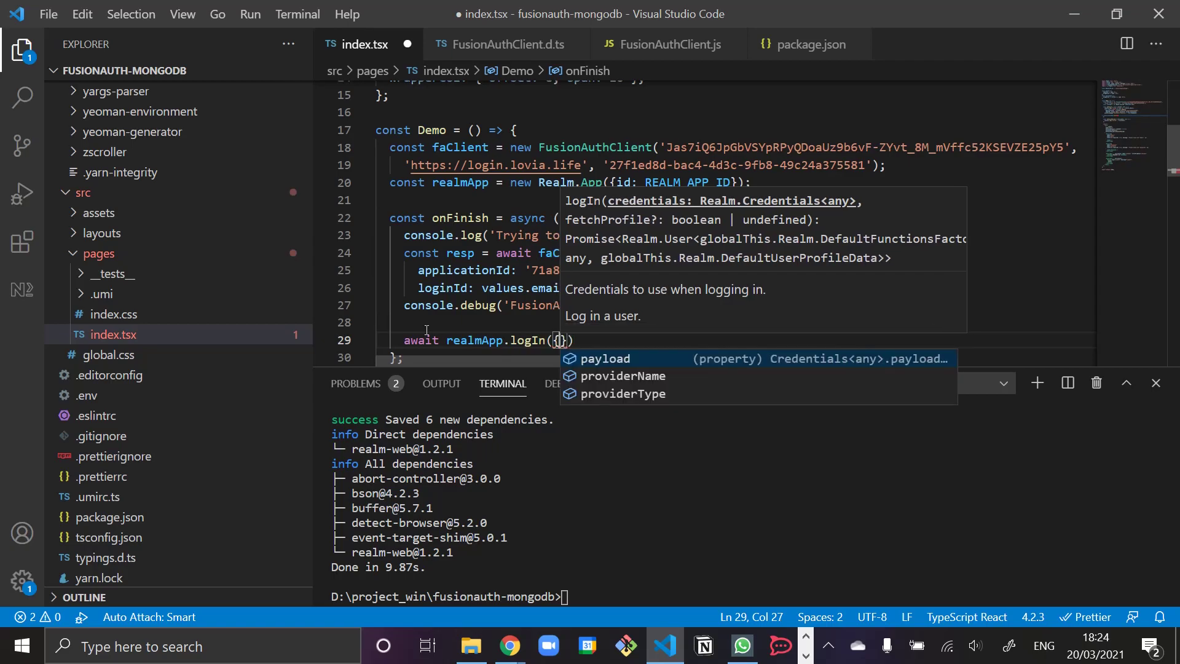
key(Down)
key(Up)
key(Tab)
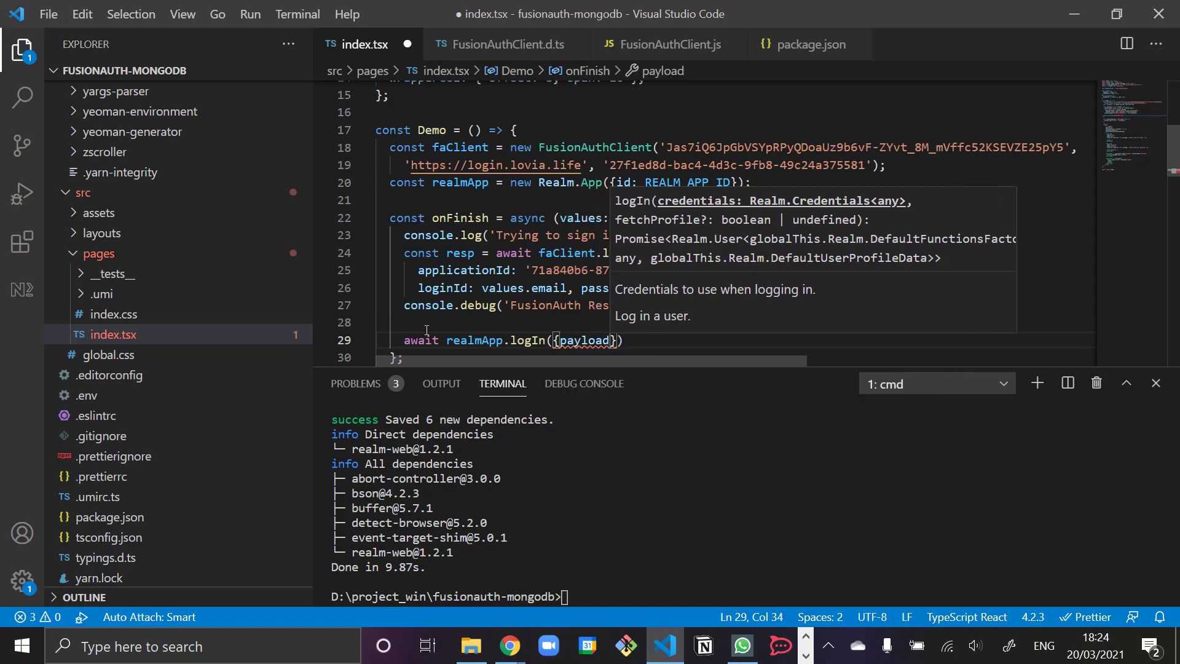
key(alt+Tab)
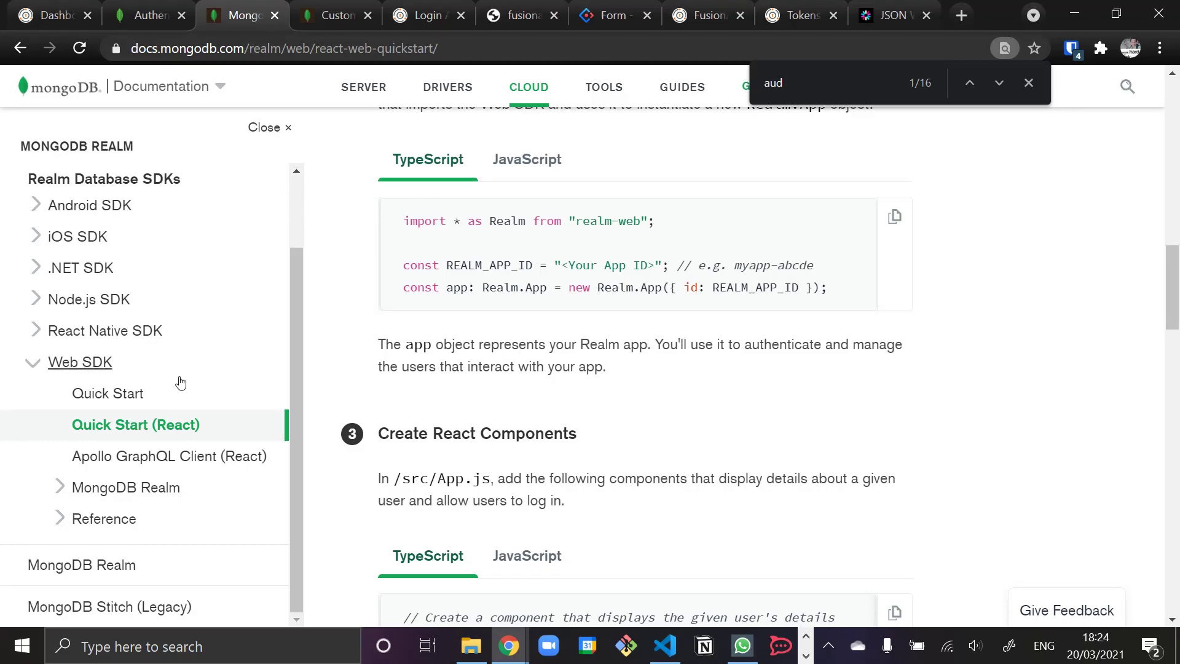
- Go back to the custom JWT docs and open the Web SDK Custom JWT login guide from Examples
click(15, 53)
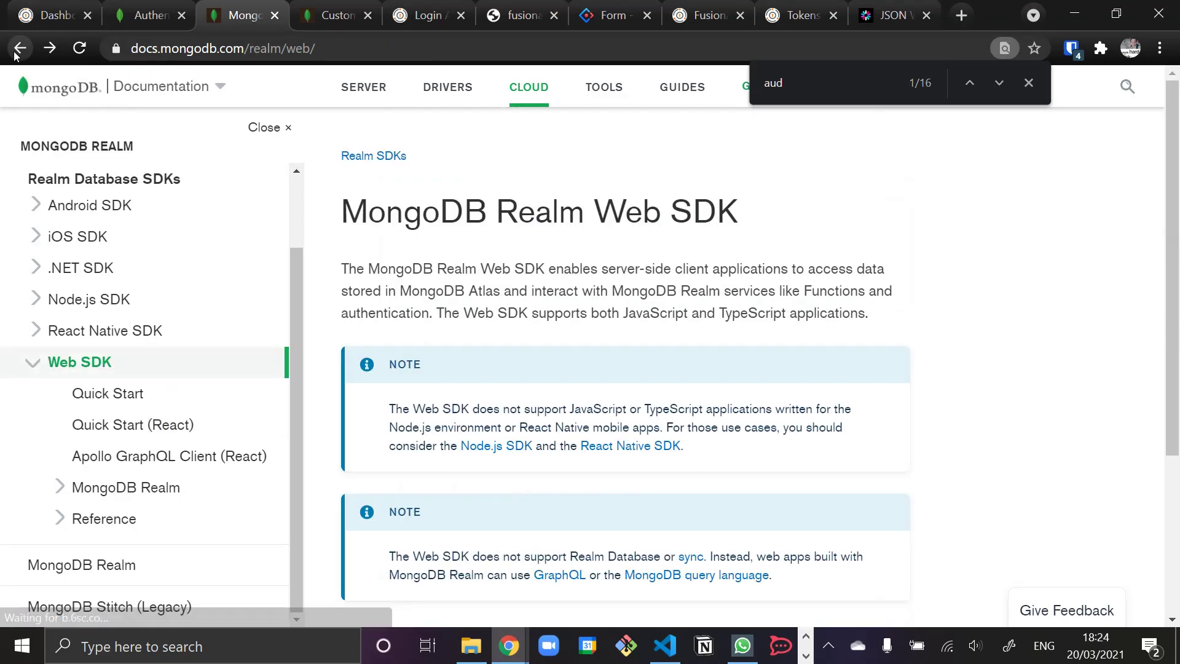
click(15, 53)
scroll(328, 350, down, 3)
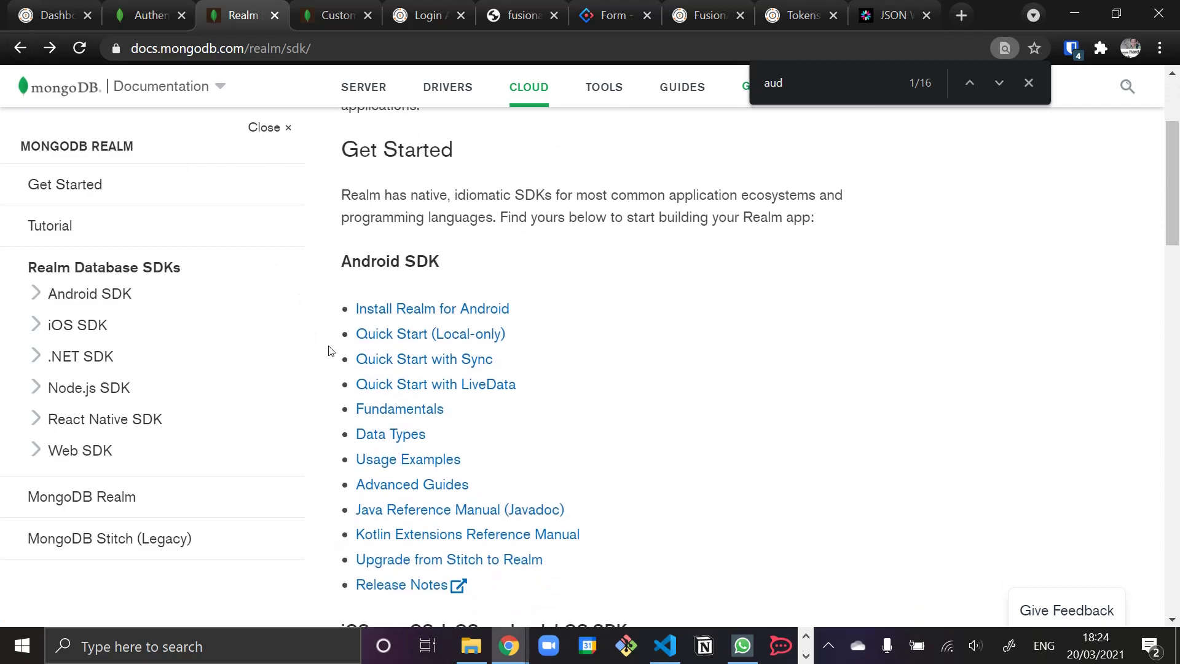
click(20, 50)
click(21, 51)
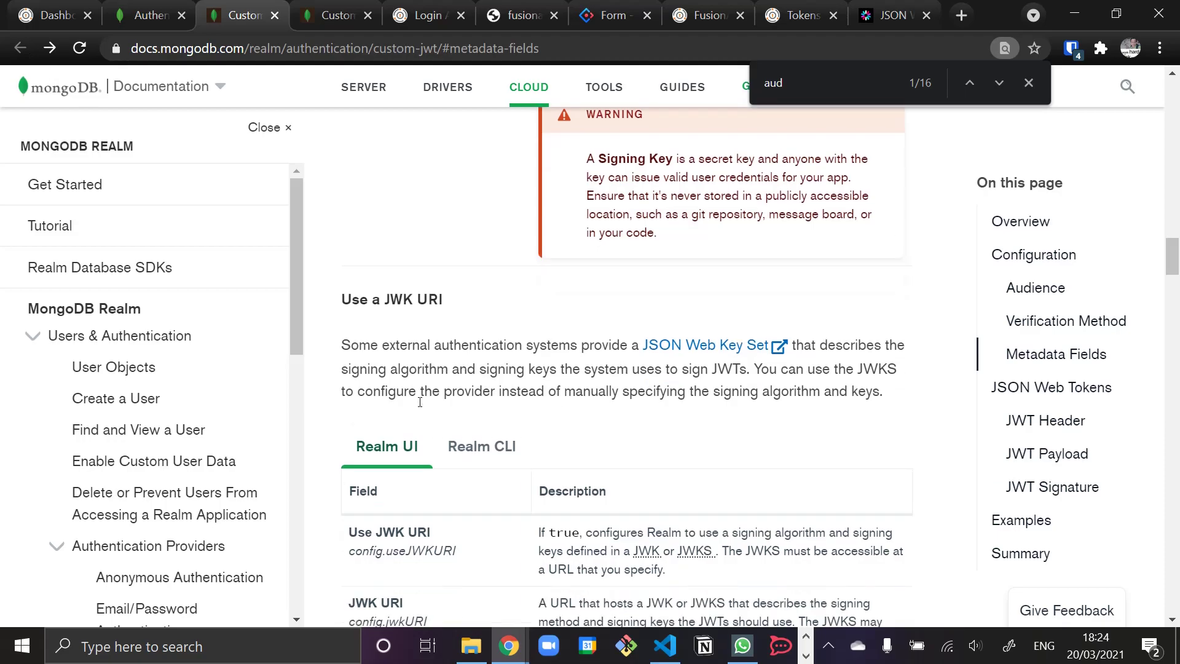
click(1020, 521)
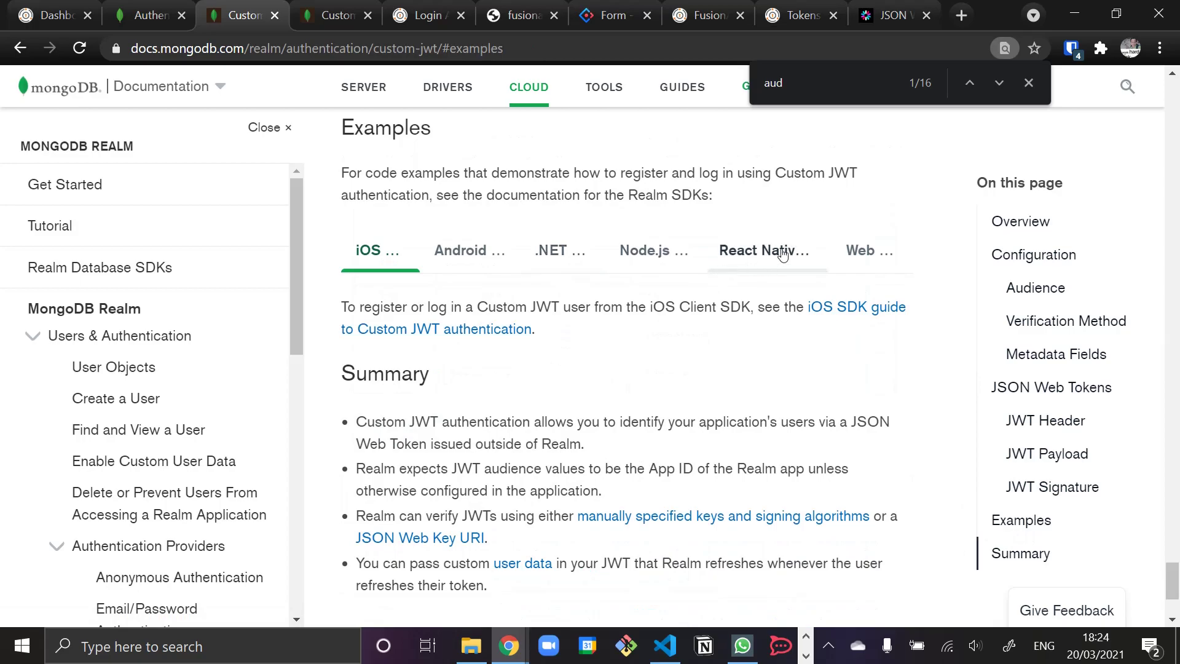
click(868, 250)
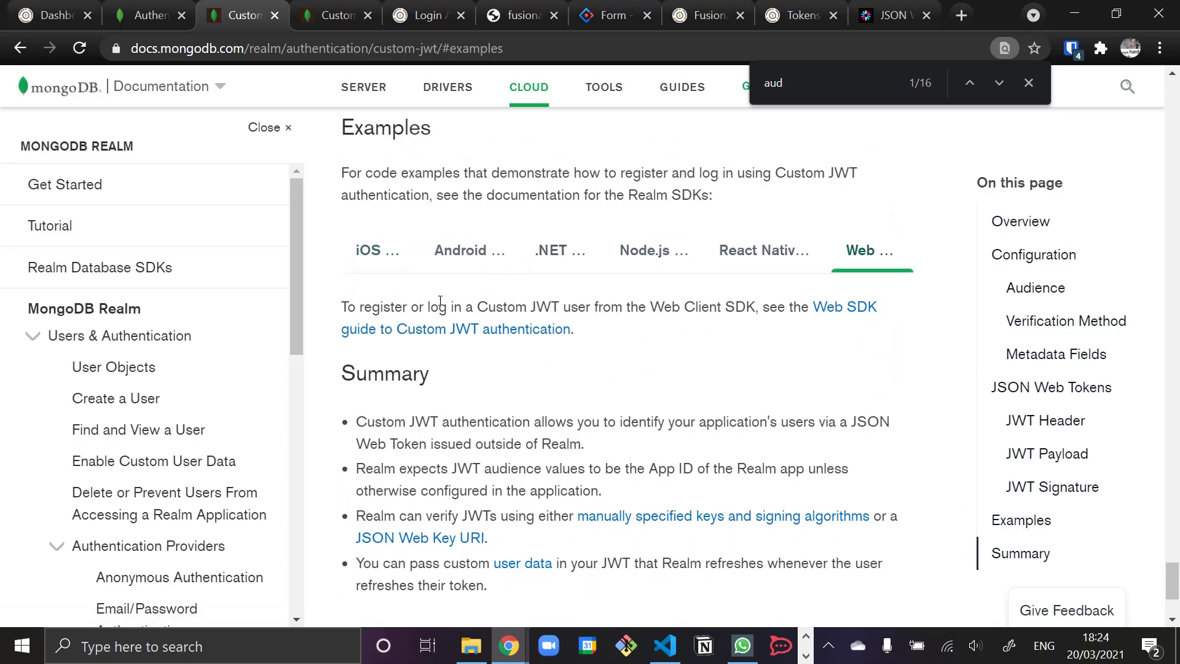
click(531, 335)
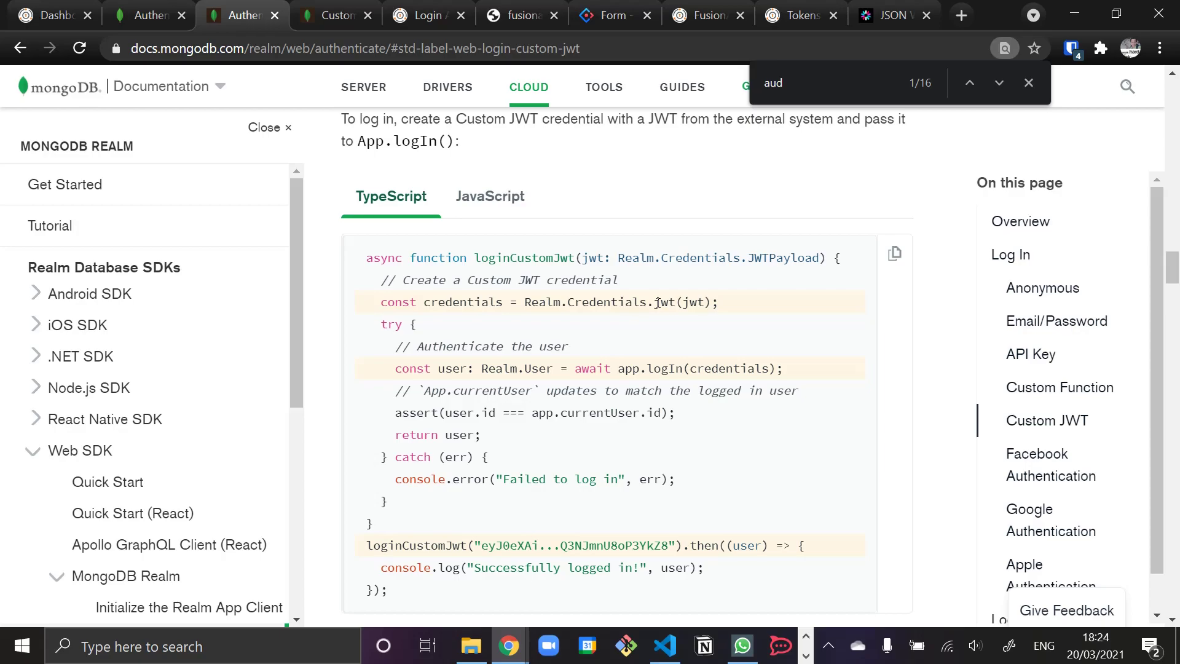
key(alt+Tab)
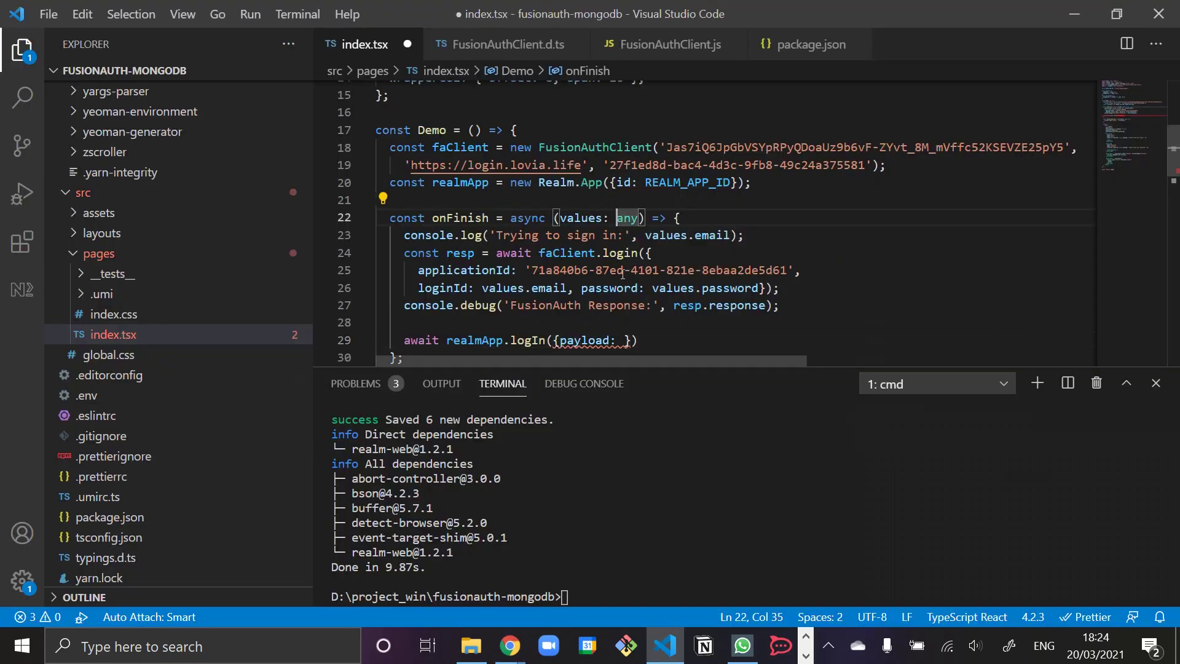
- Add 'const credentials = Realm.Credentials.jwt(resp.response.token!);' below the FusionAuth debug line
click(804, 313)
key(Return)
key(Return)
text(const)
key(alt+Tab)
key(alt+Tab)
text(credentials = R)
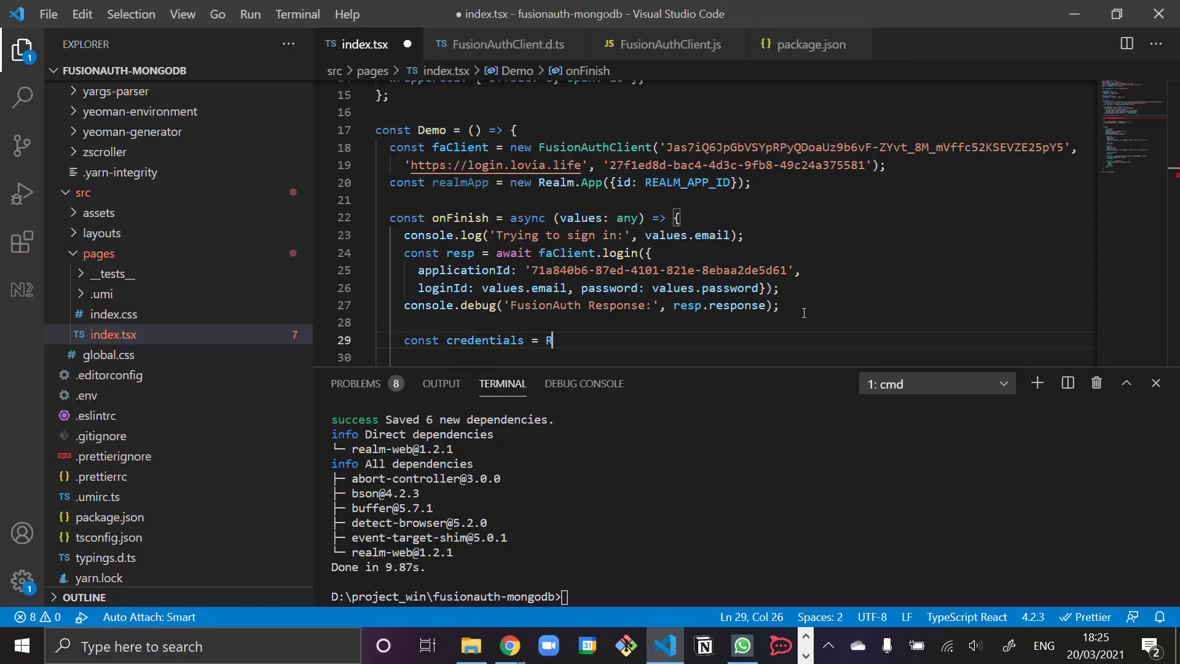
text(ealm.Credentials.)
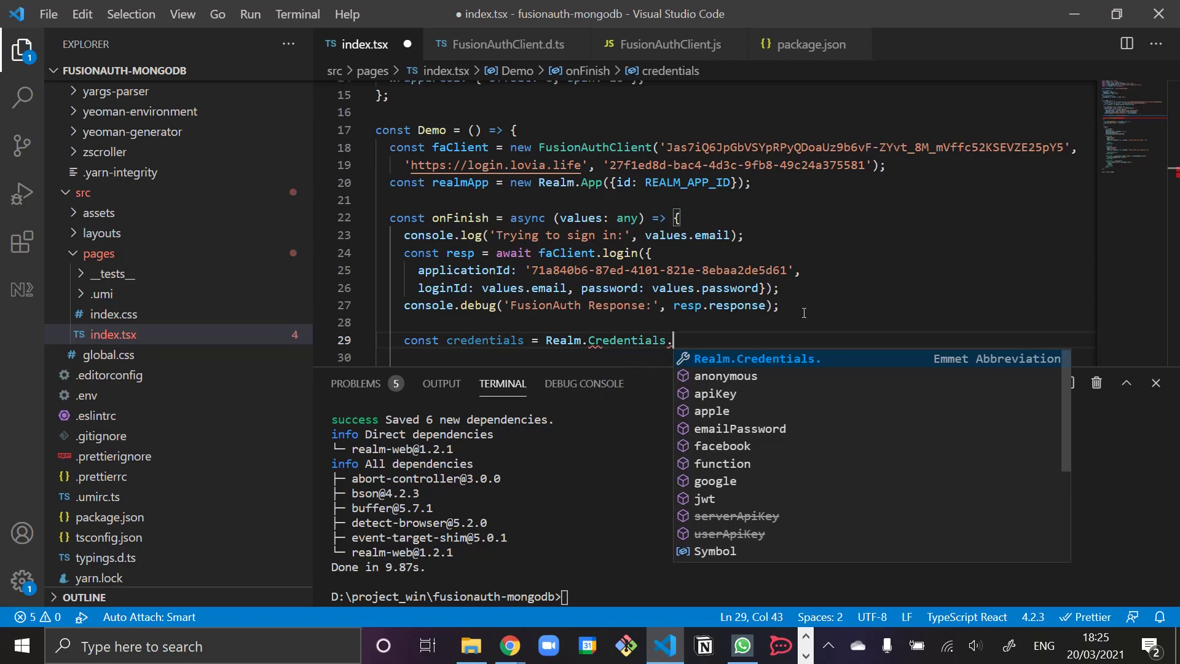
text(jwt()
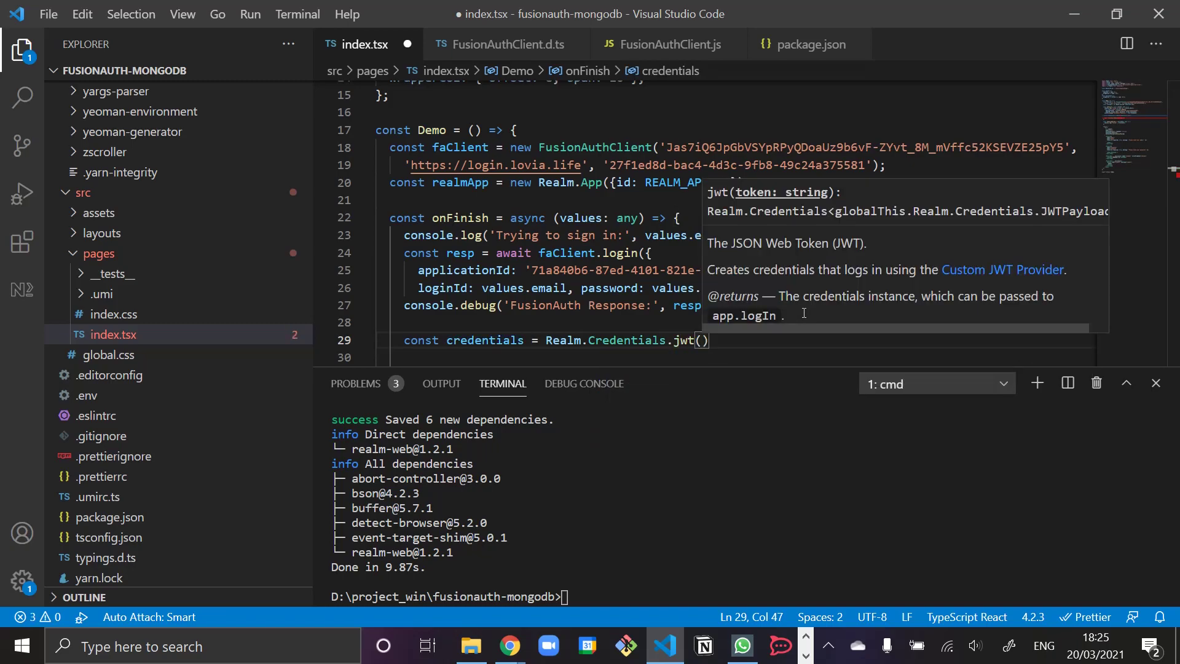
text(resp)
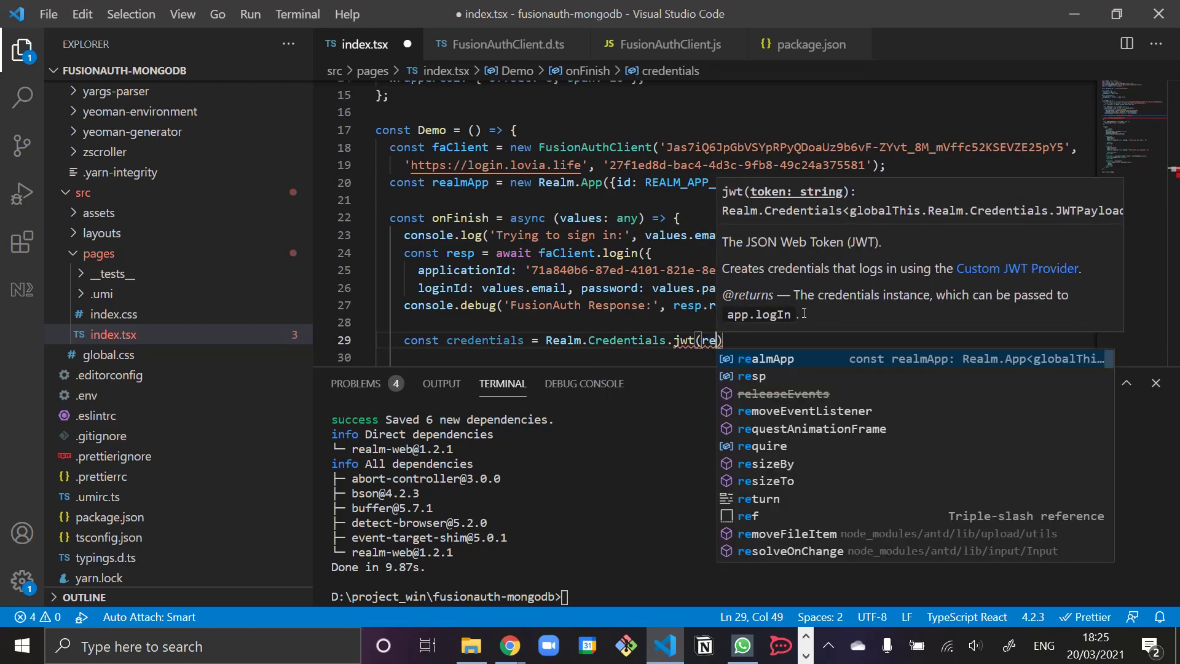
text(.response.)
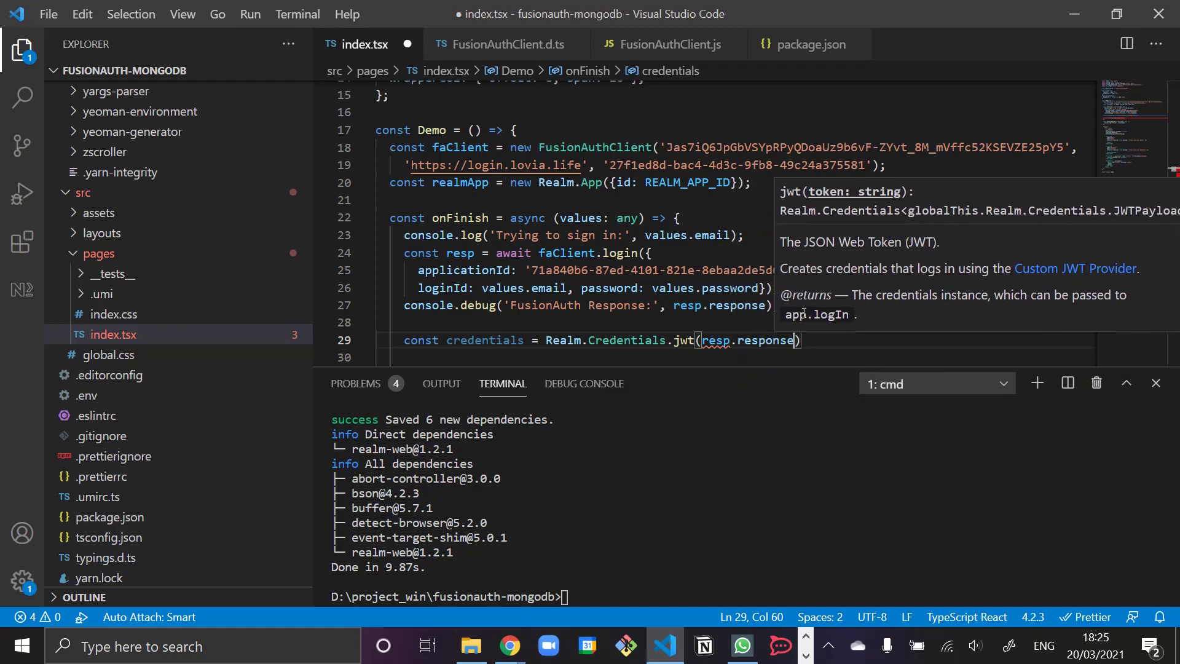
key(Down)
key(Down)
key(Down)
key(Down)
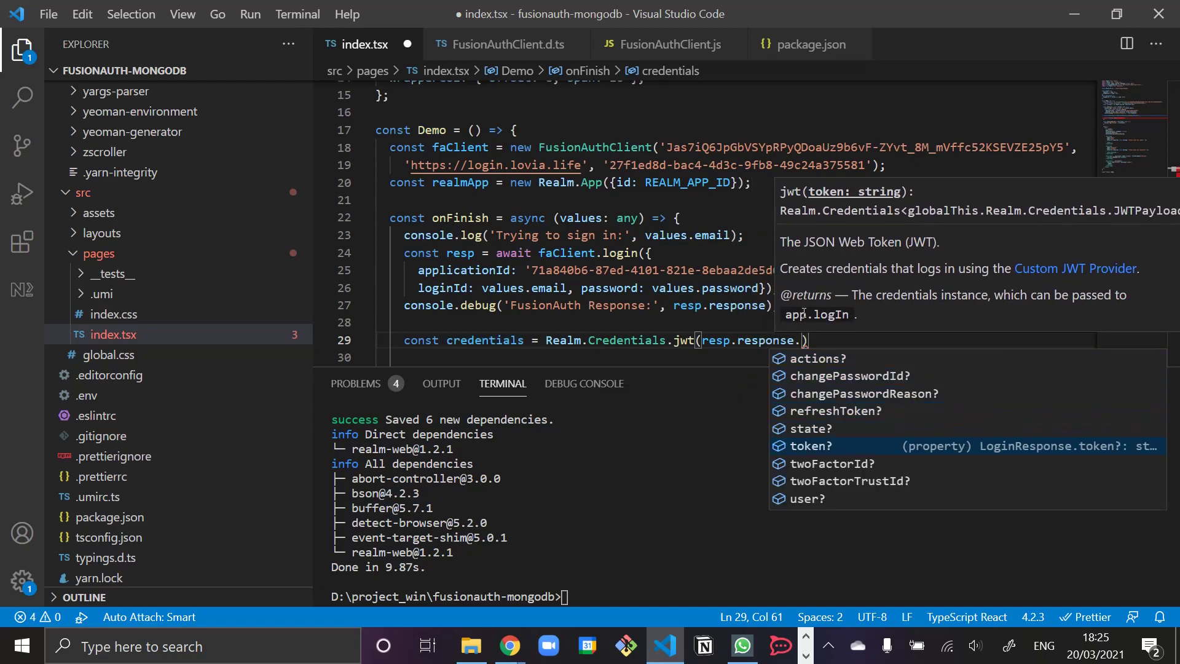
key(Return)
key(Right)
text(;)
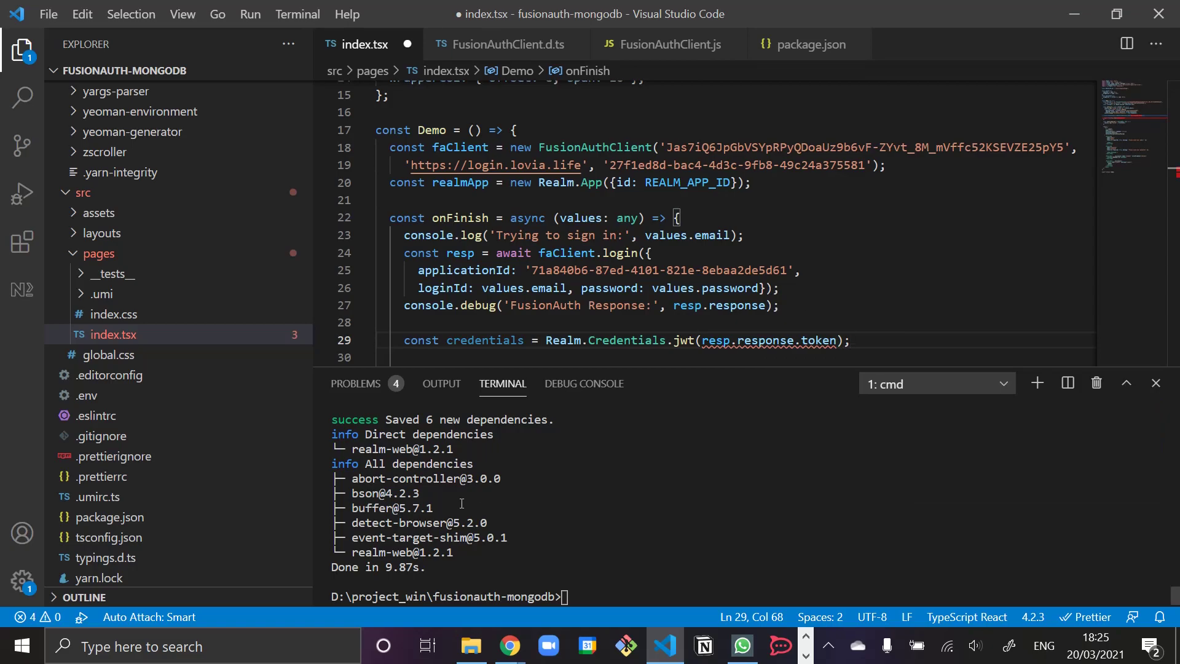
mouse_move(712, 342)
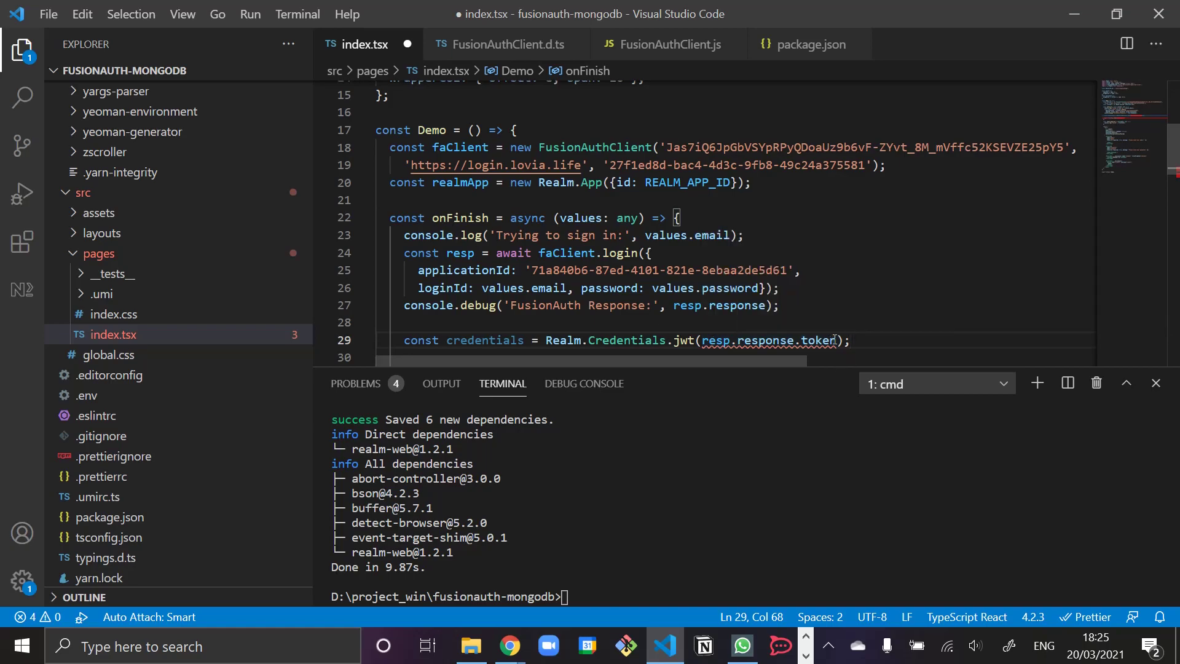
click(834, 340)
text(!)
scroll(621, 188, down, 3)
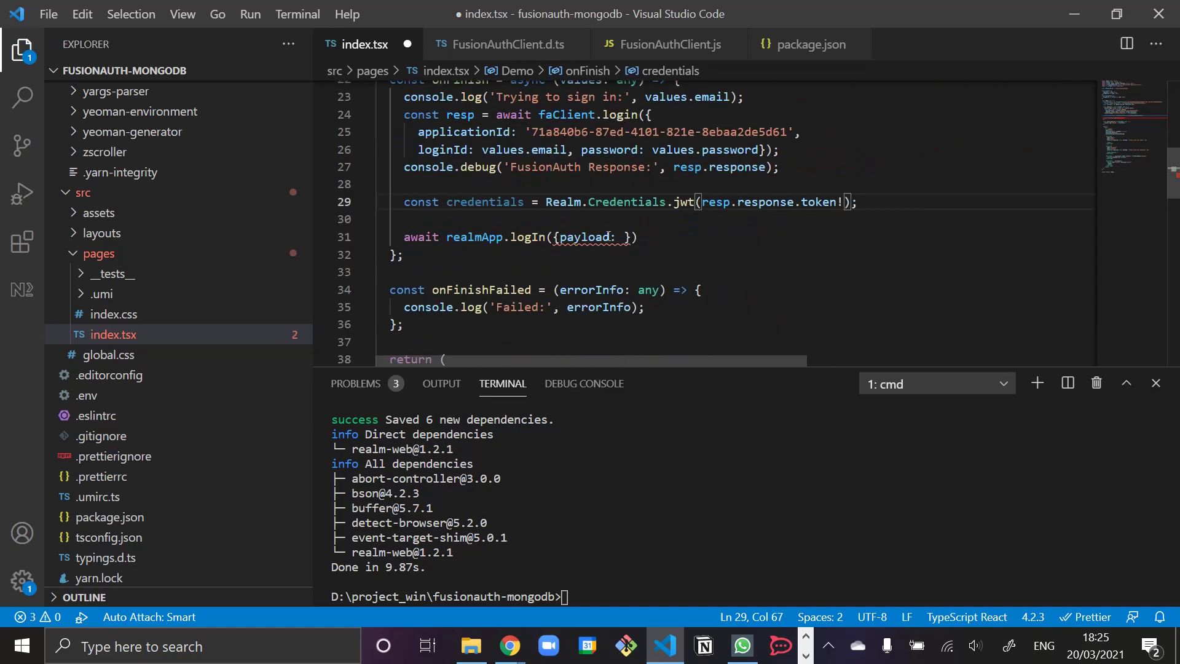
- Change the await line to 'const realmUser = await realmApp.logIn(credentials)'
key(alt+Tab)
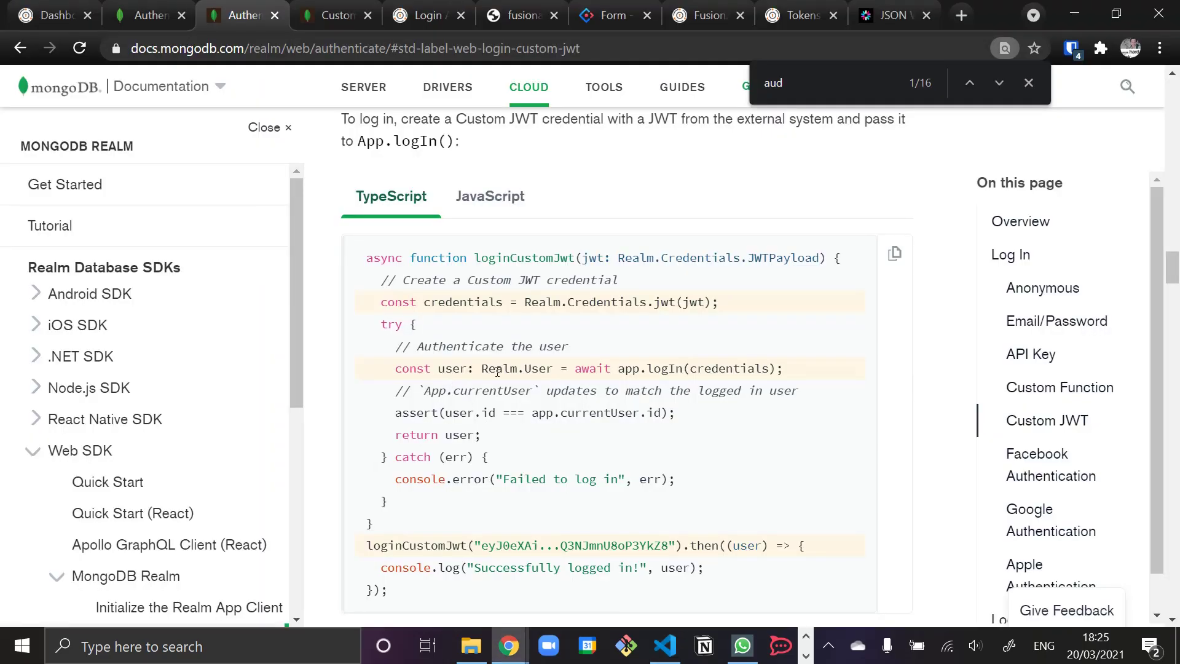
key(alt+Tab)
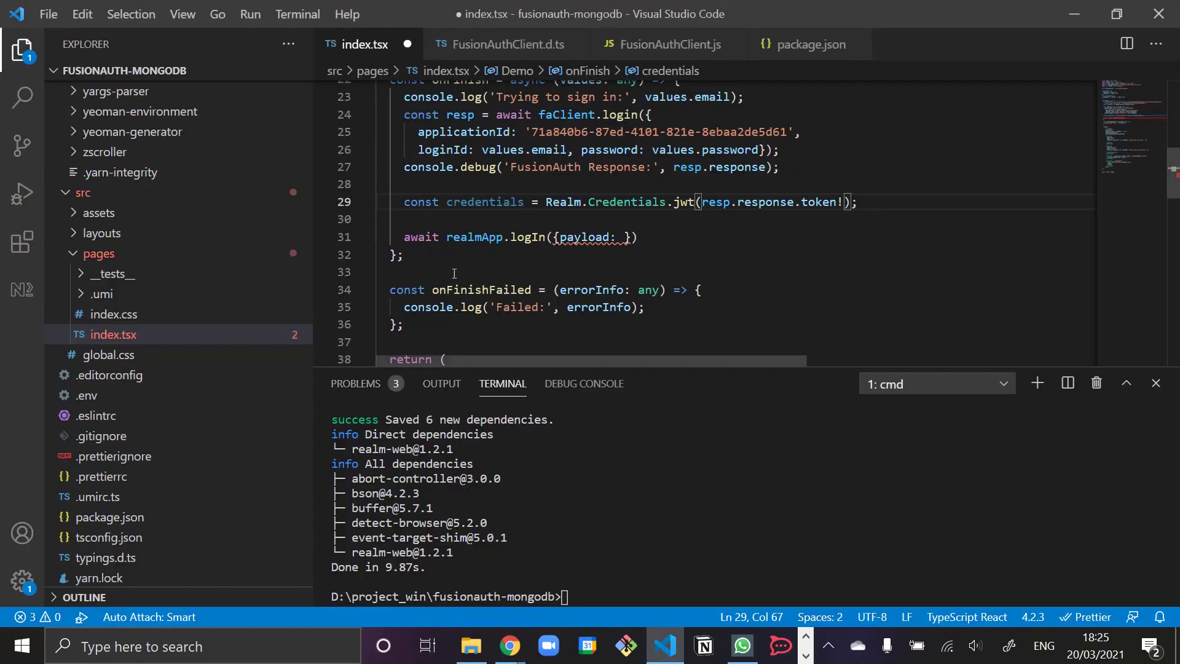
click(404, 237)
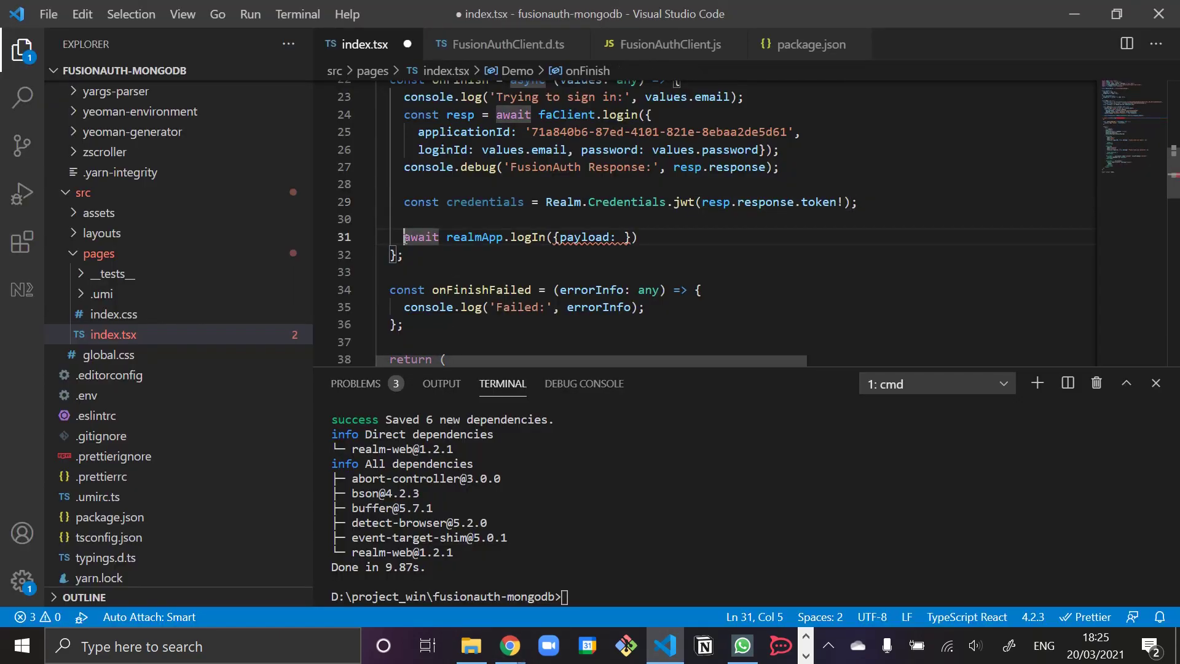
text(aw)
key(BackSpace)
key(BackSpace)
text(const realmUser =)
key(ctrl+Right)
key(ctrl+Right)
key(ctrl+Right)
key(ctrl+Right)
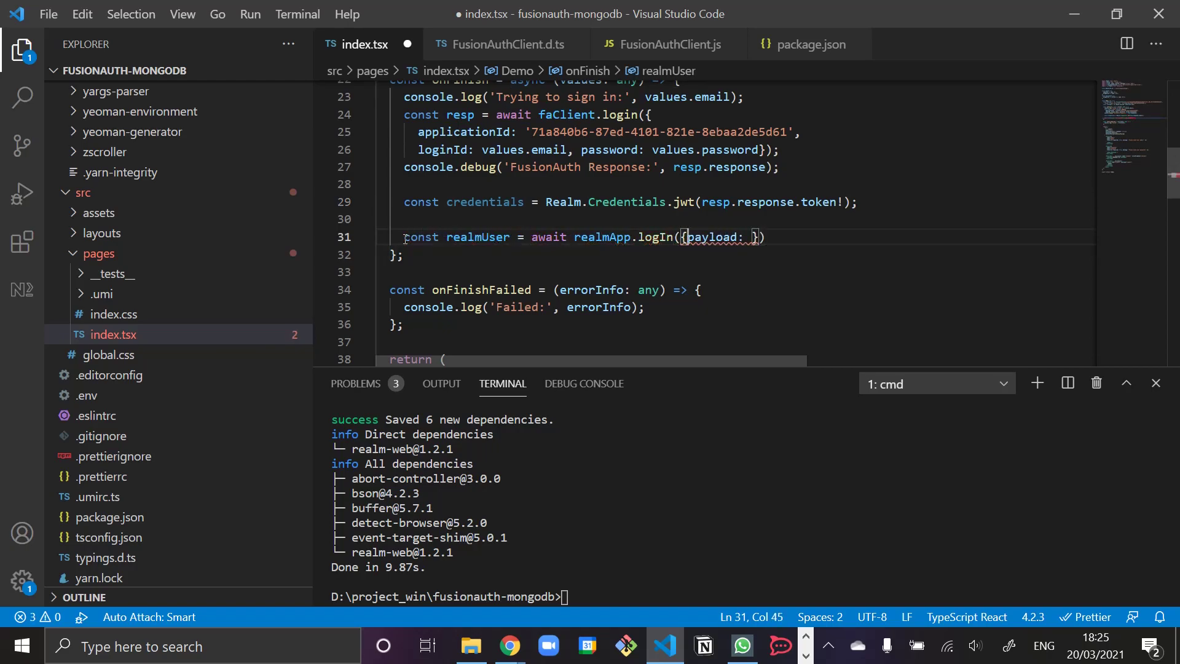
key(alt+Tab)
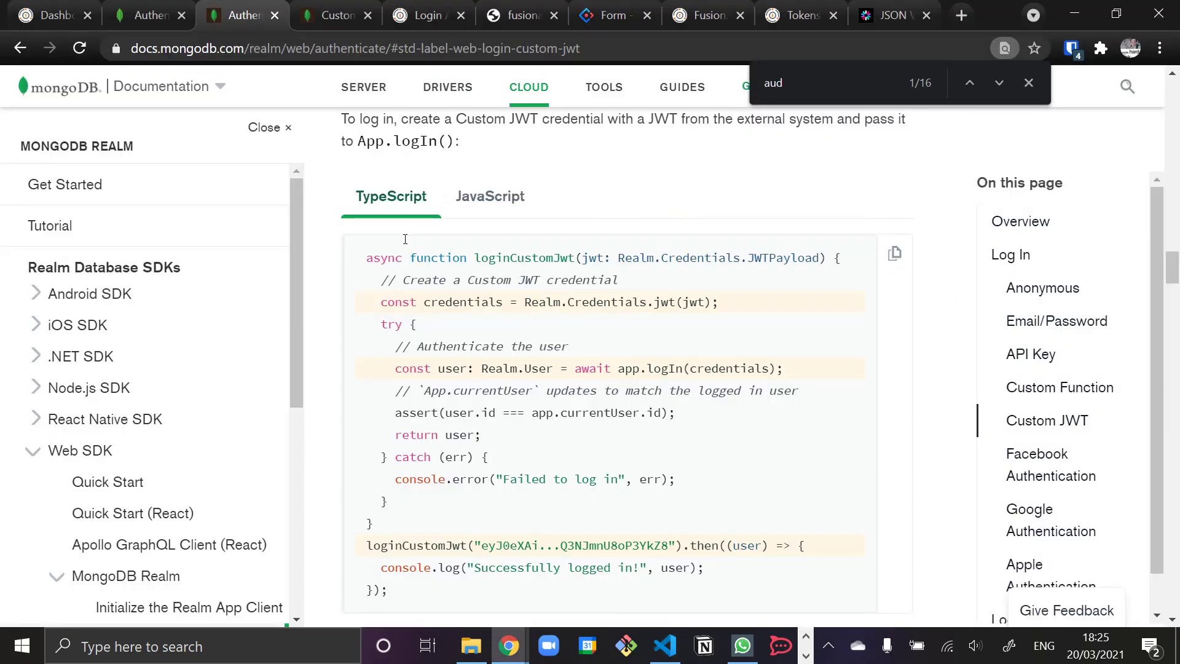
key(alt+Tab)
key(Left)
key(ctrl+shift+Right)
key(shift+Right)
key(shift+Right)
key(shift+Right)
text(cred)
key(Return)
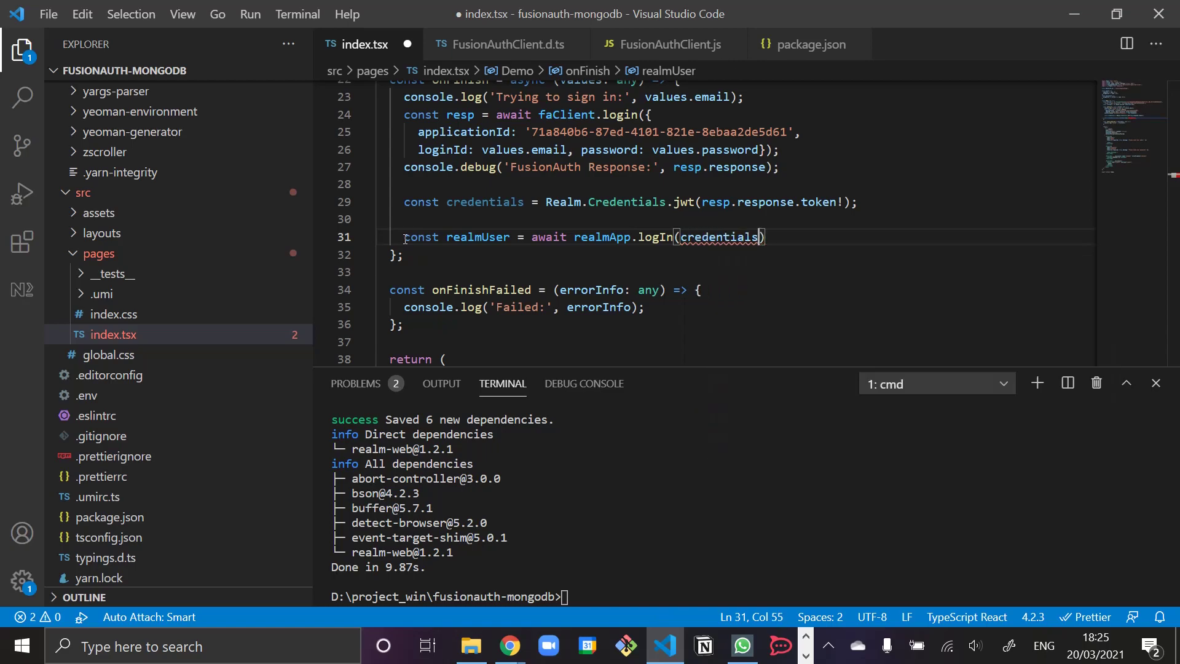
key(Up)
key(BackSpace)
key(Down)
- Log console.debug('Logging in to MongoDB Realm:', credentials) before the Realm login
text(;)
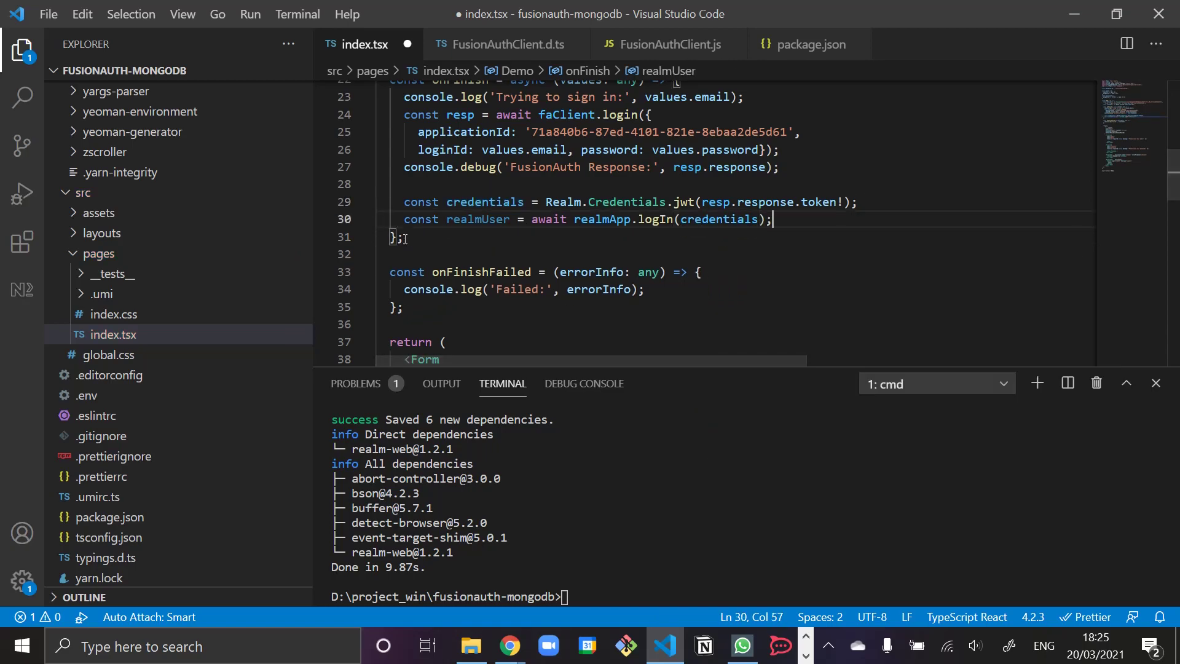
key(Left)
key(Left)
key(Left)
key(Left)
key(Left)
key(Left)
key(Left)
key(Left)
key(Left)
key(Left)
key(Left)
key(Left)
key(Left)
key(Left)
key(Left)
key(Left)
key(Left)
key(Left)
key(Left)
key(Up)
key(Right)
key(Right)
key(Right)
key(Right)
key(Right)
key(Right)
key(Right)
key(Right)
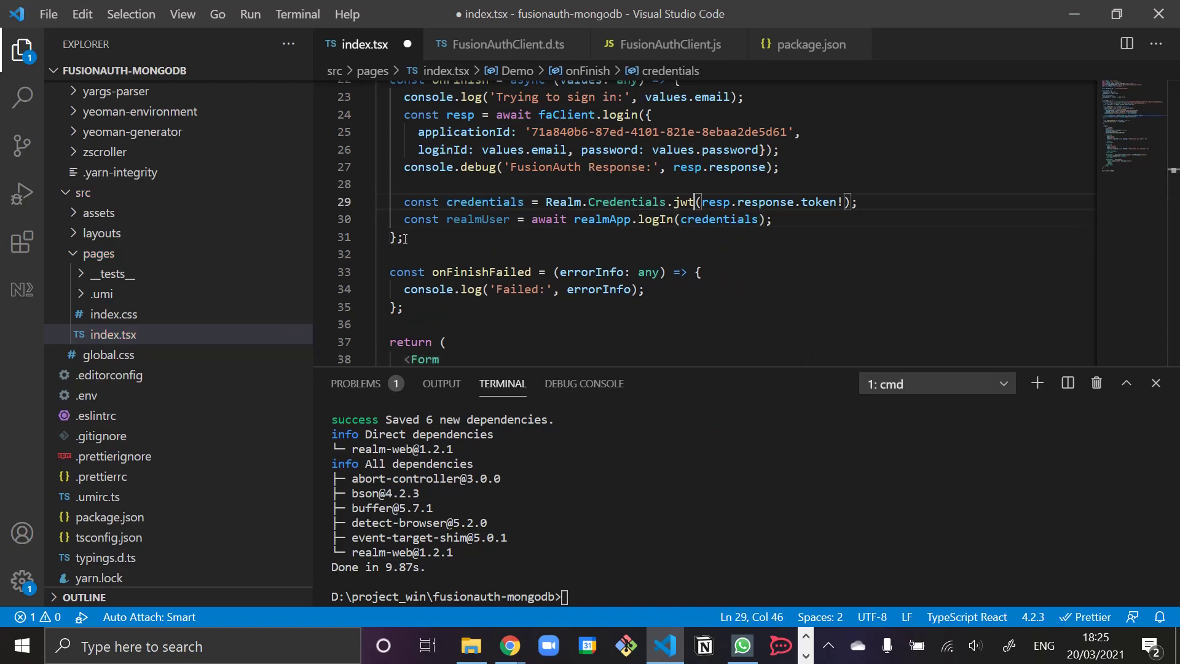
key(End)
key(Return)
text(console.debug(')
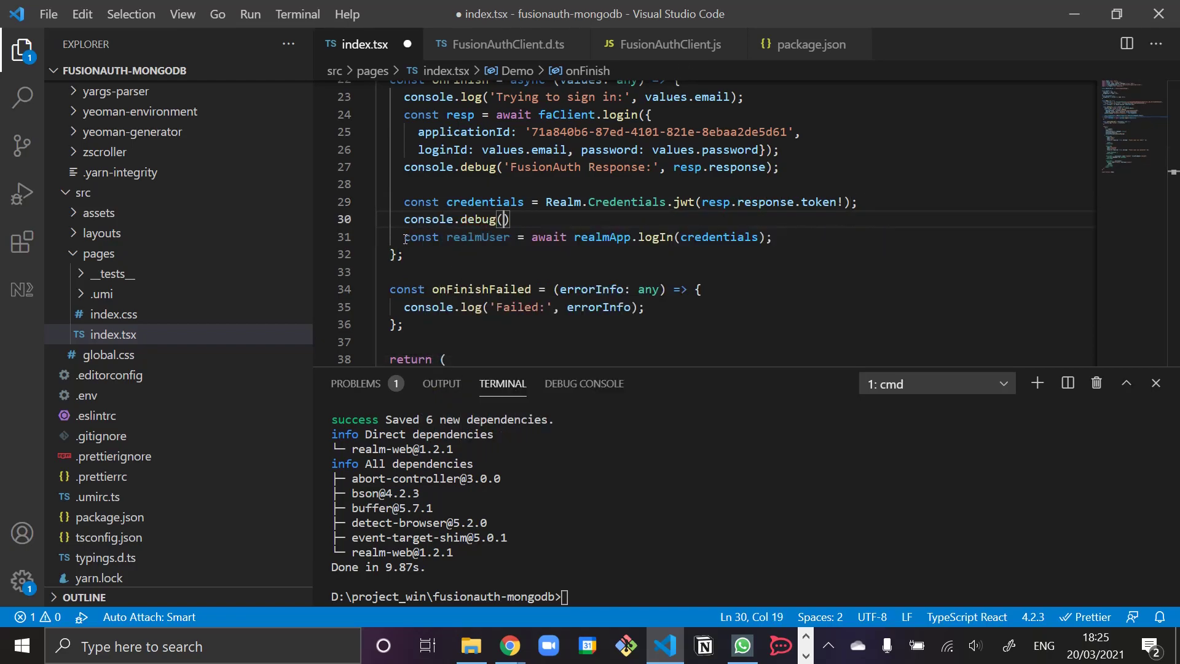
text(Logging in to Fusio)
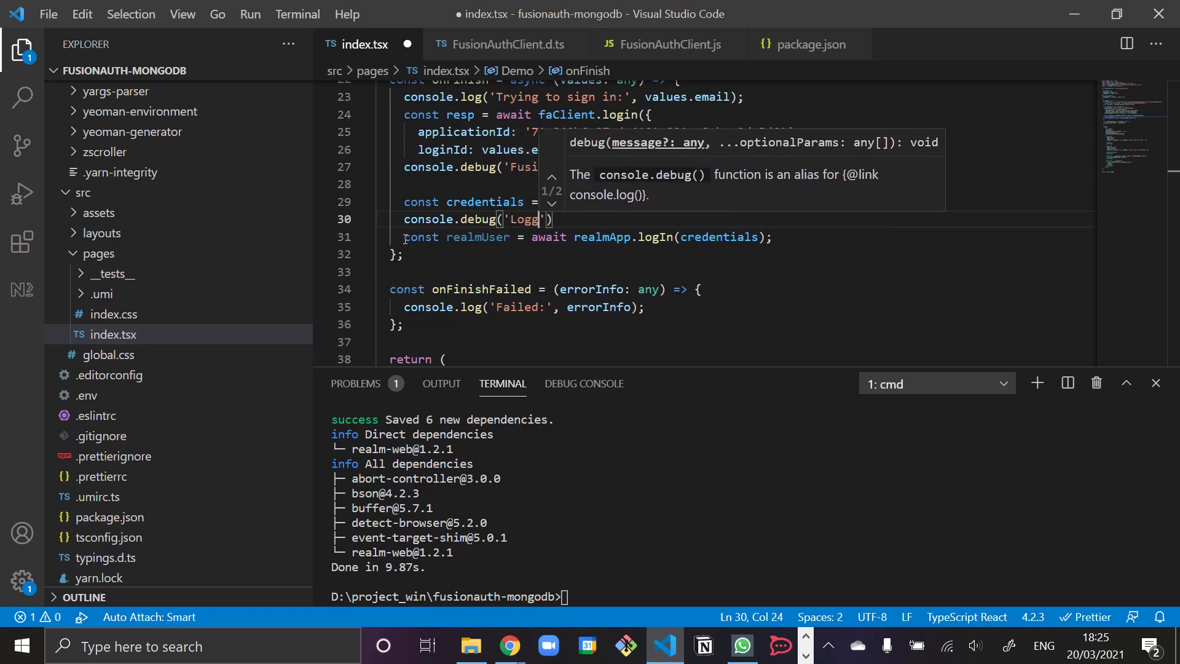
key(BackSpace)
key(BackSpace)
key(BackSpace)
key(BackSpace)
key(BackSpace)
text(Mongo)
text(DB Realm:', c)
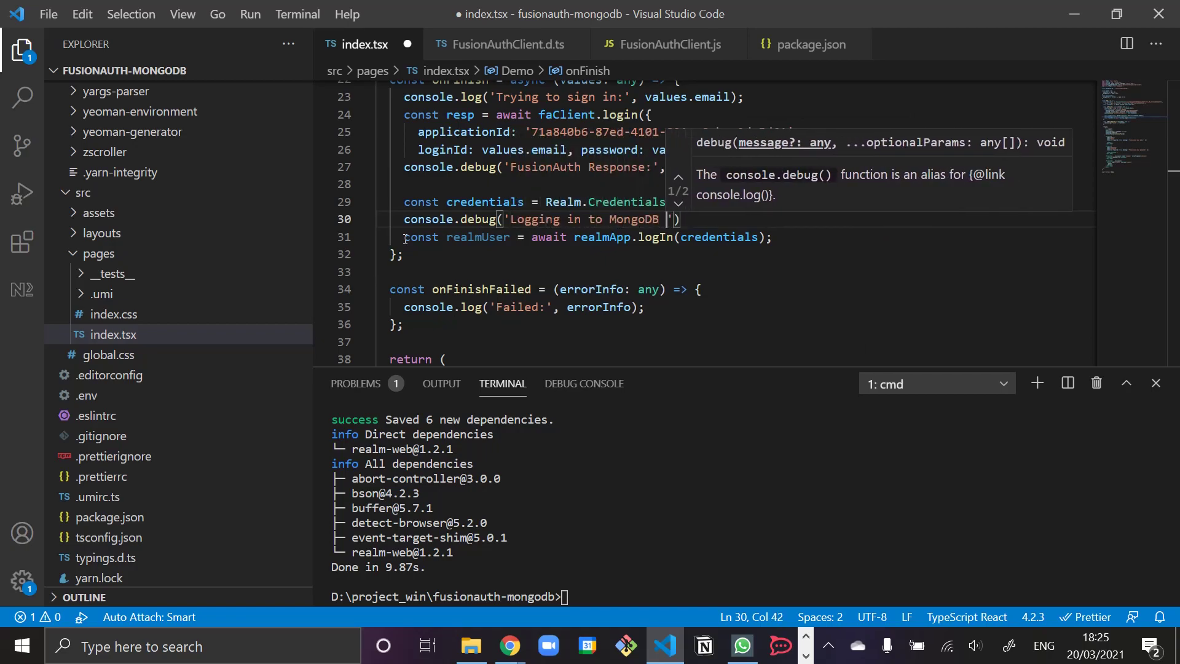
text(redentials)
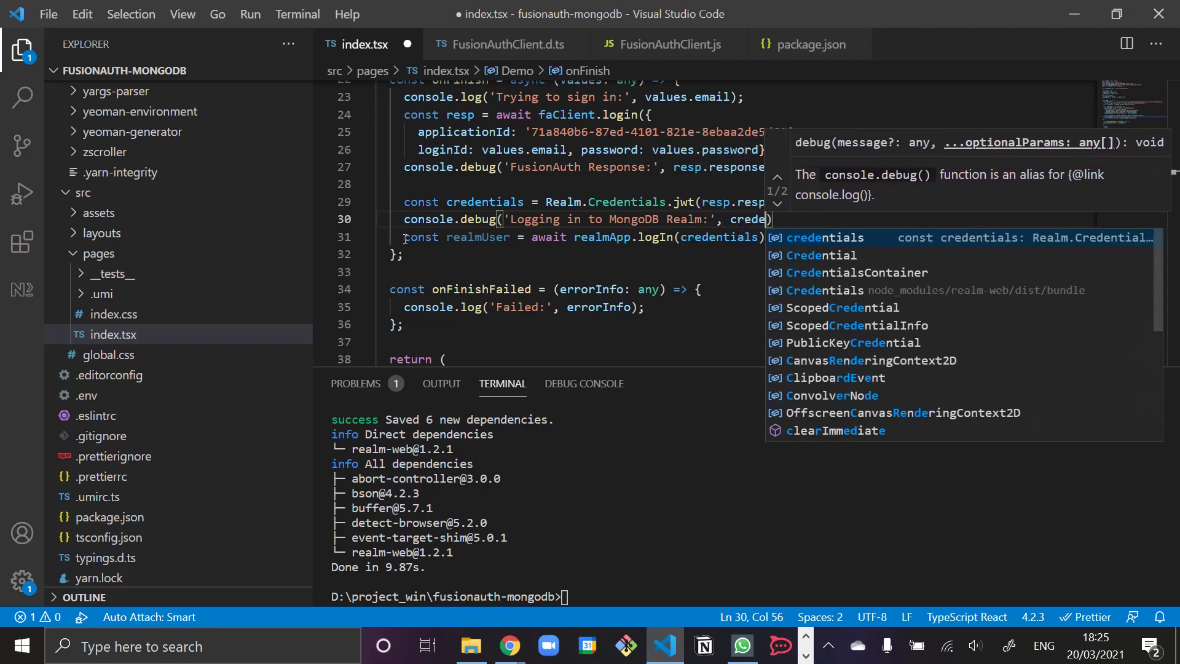
text();)
- Log console.info('Realm user:', realmUser) after the login and save index.tsx
key(Down)
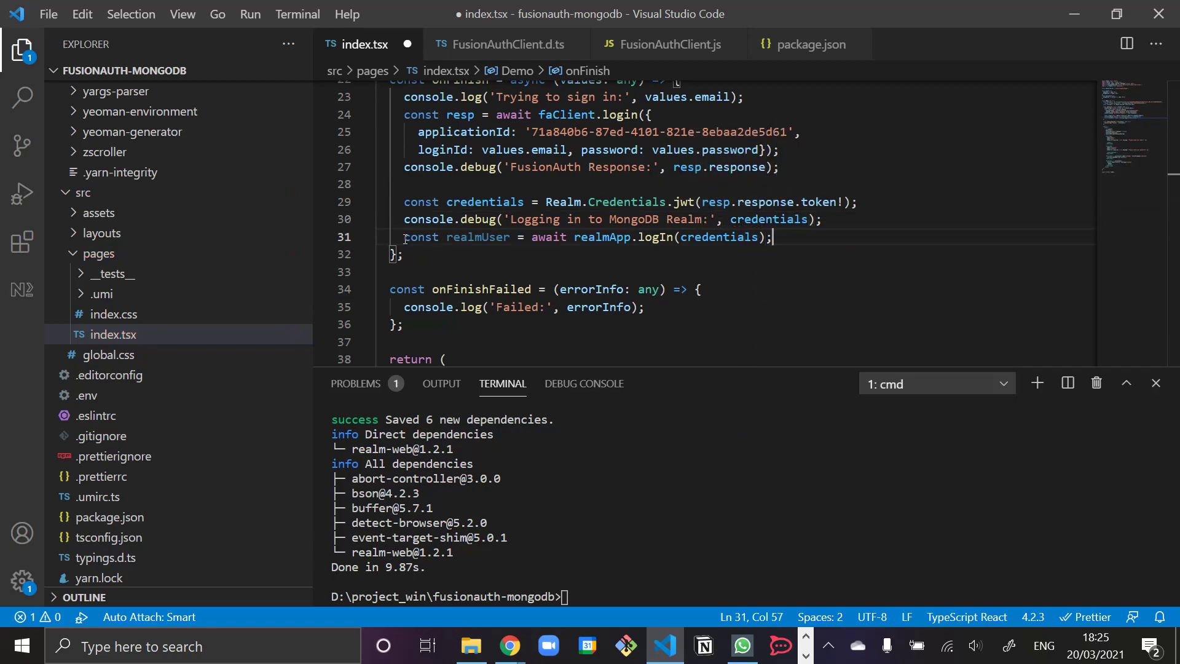
key(Return)
text(console.in)
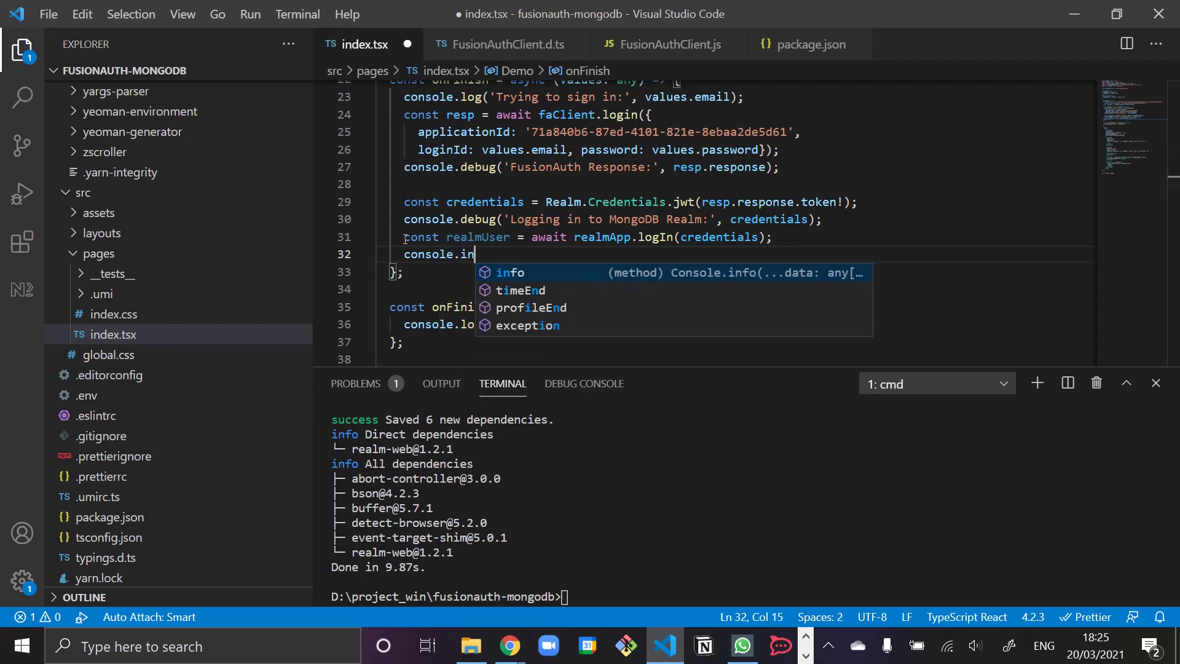
text(fo('Realm user:')
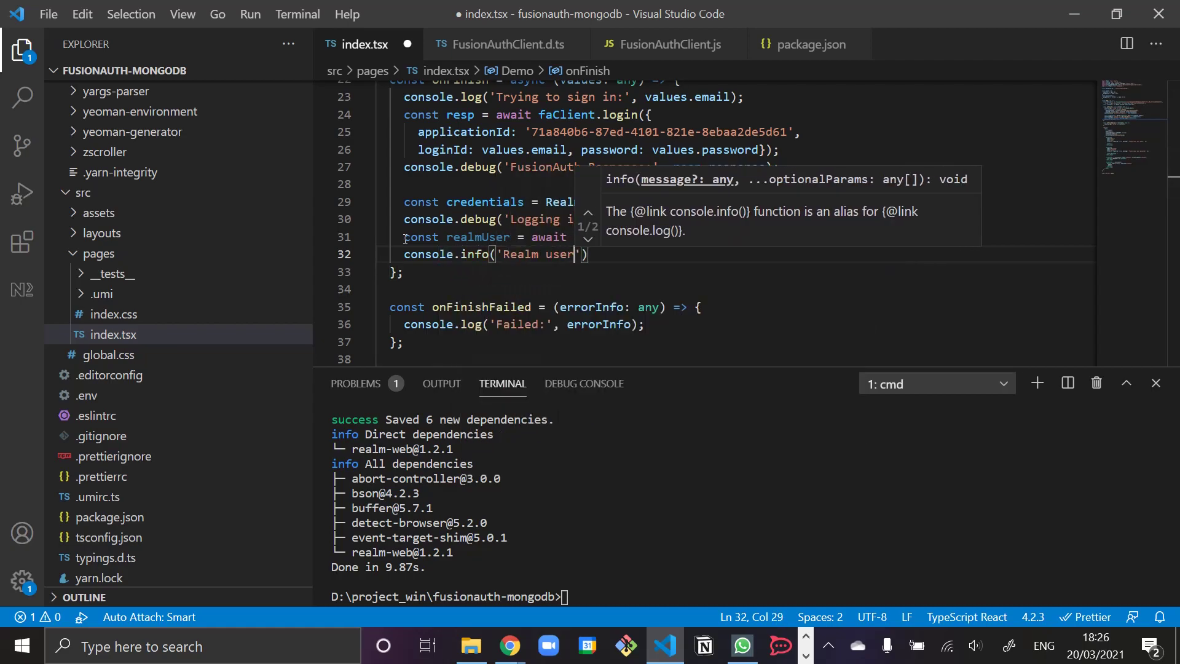
text(, realmUser)
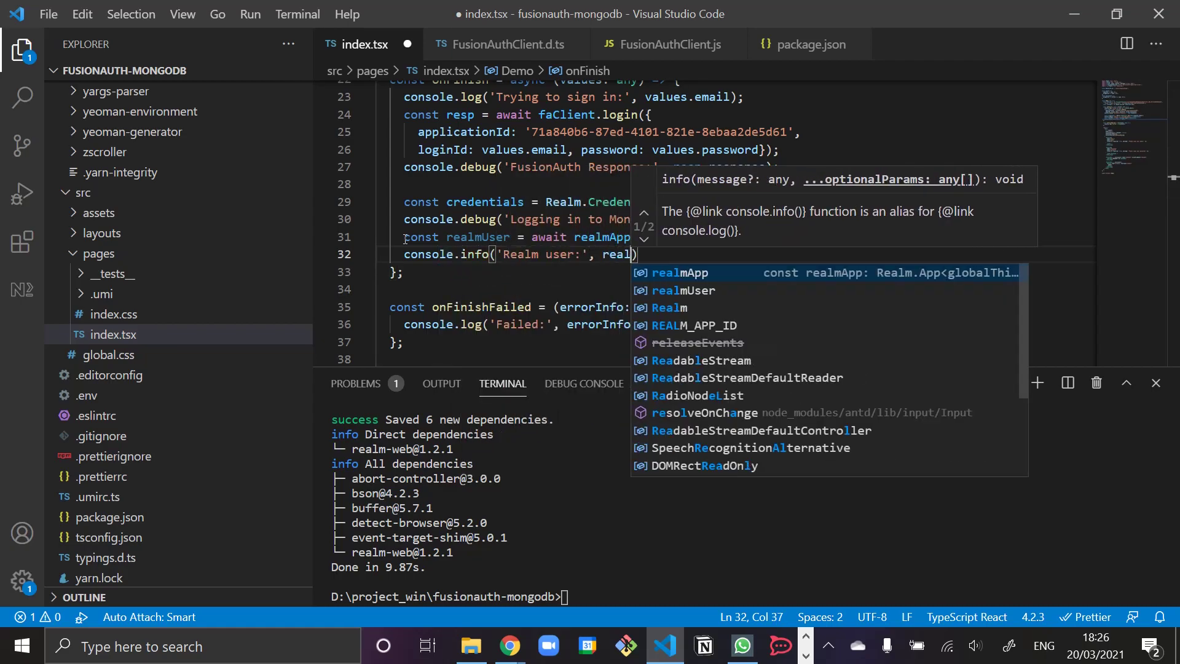
key(alt+Tab)
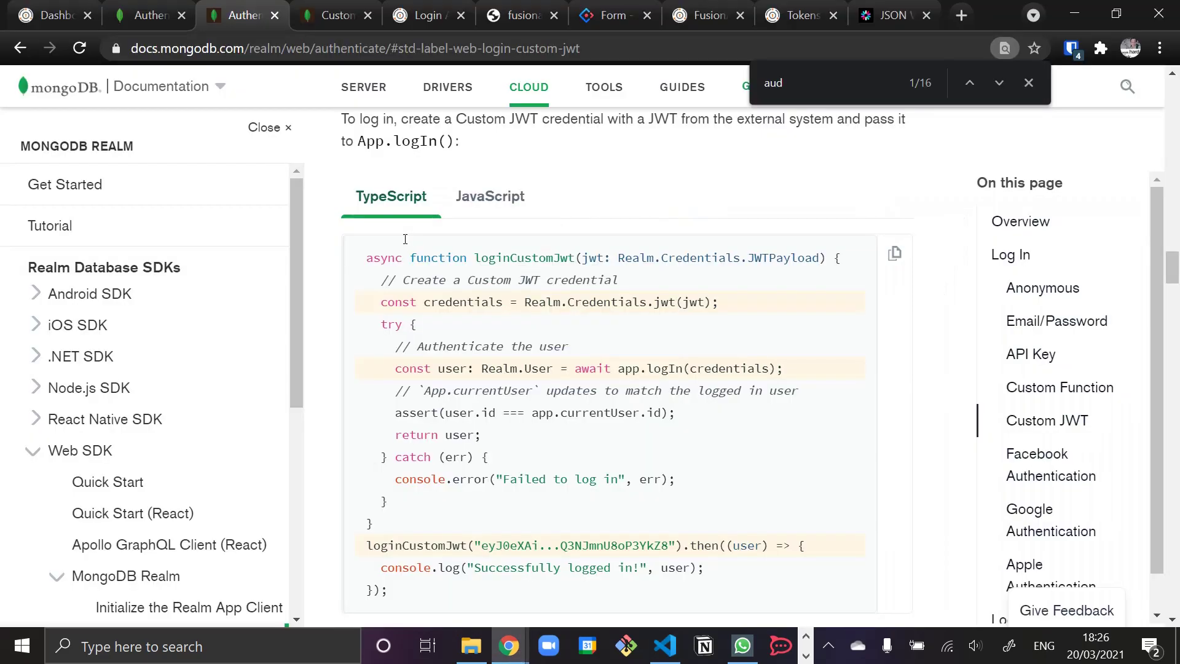
key(alt+Tab)
text()l)
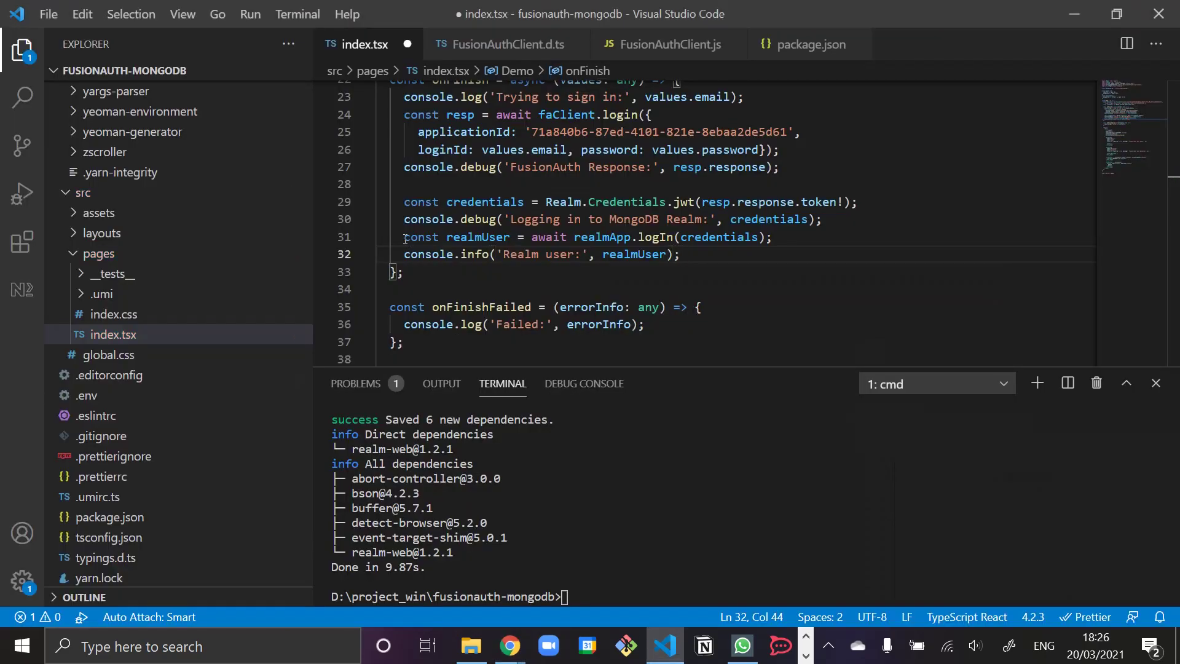
click(595, 219)
key(ctrl+s)
key(alt+Tab)
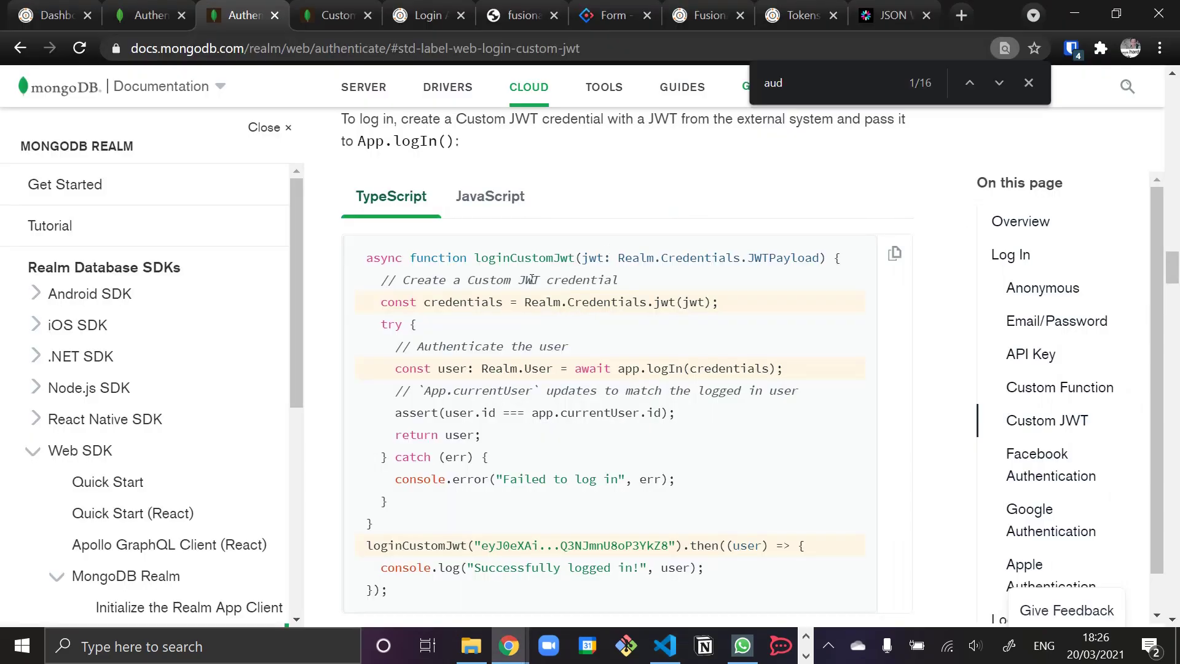
- Sign in to the localhost:8000 umi app with the test account's email and password
click(517, 16)
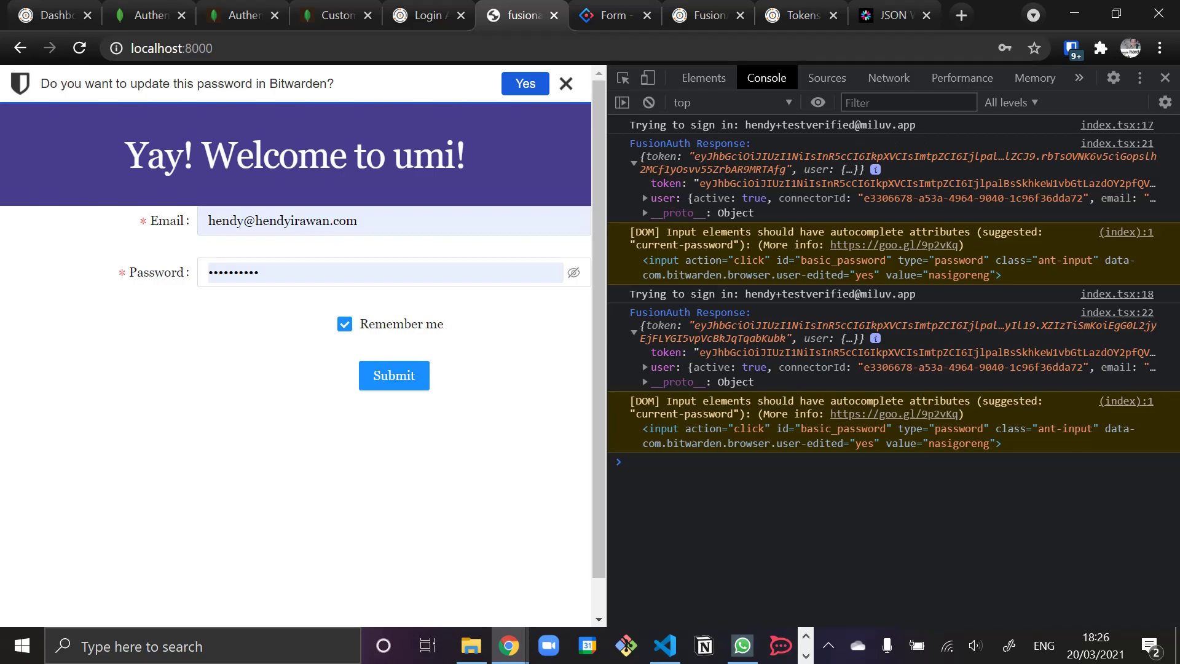
key(alt+Tab)
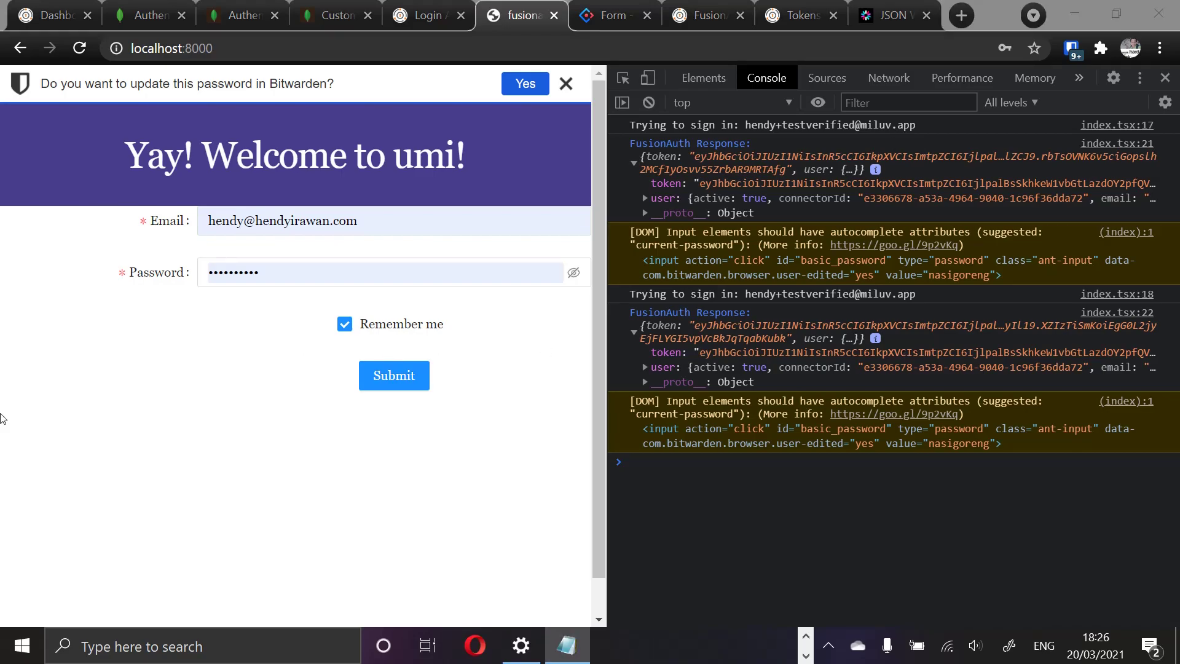
click(392, 233)
key(ctrl+v)
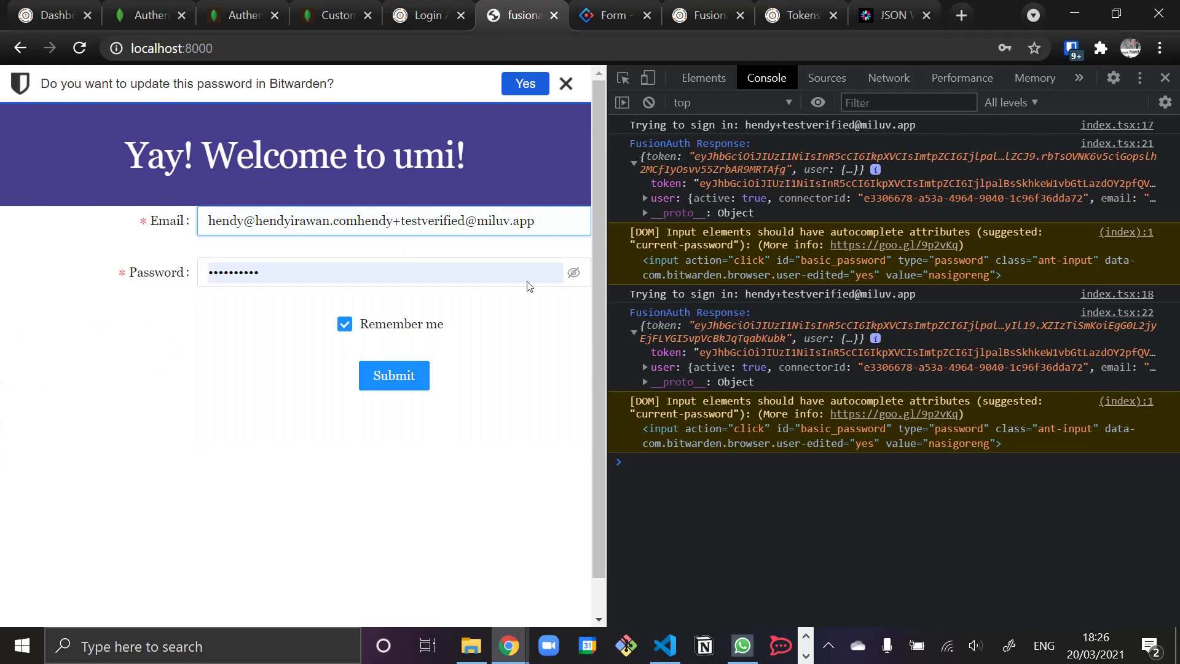
key(ctrl+a)
key(ctrl+v)
key(alt+Tab)
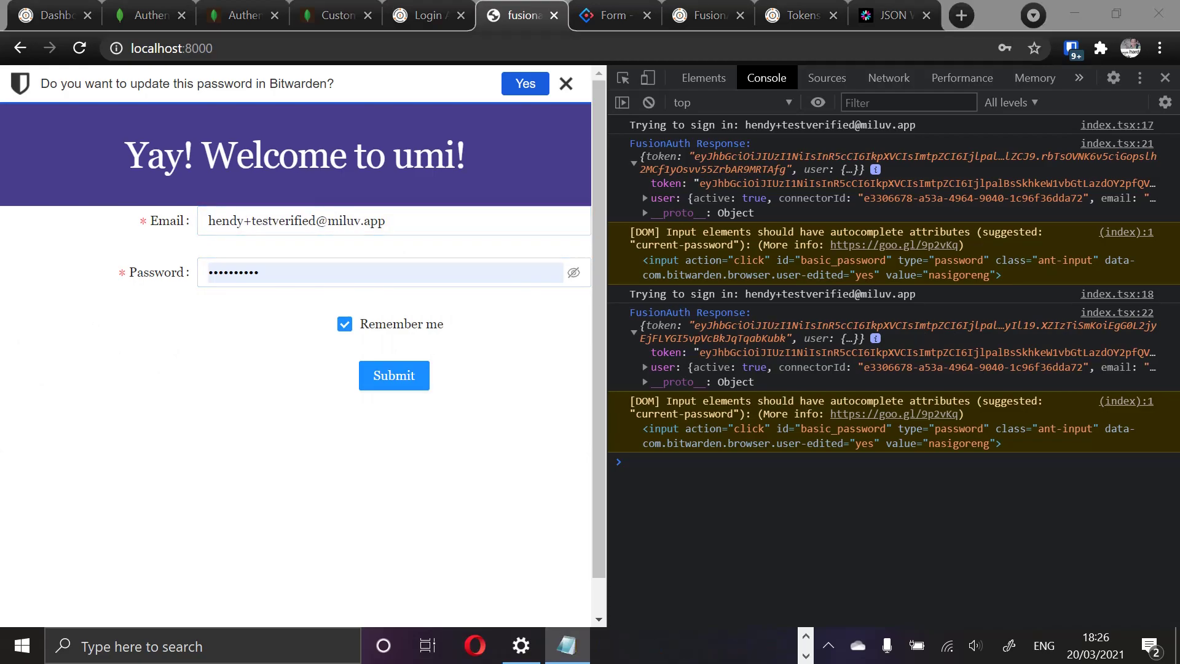
click(260, 265)
key(ctrl+a)
key(ctrl+v)
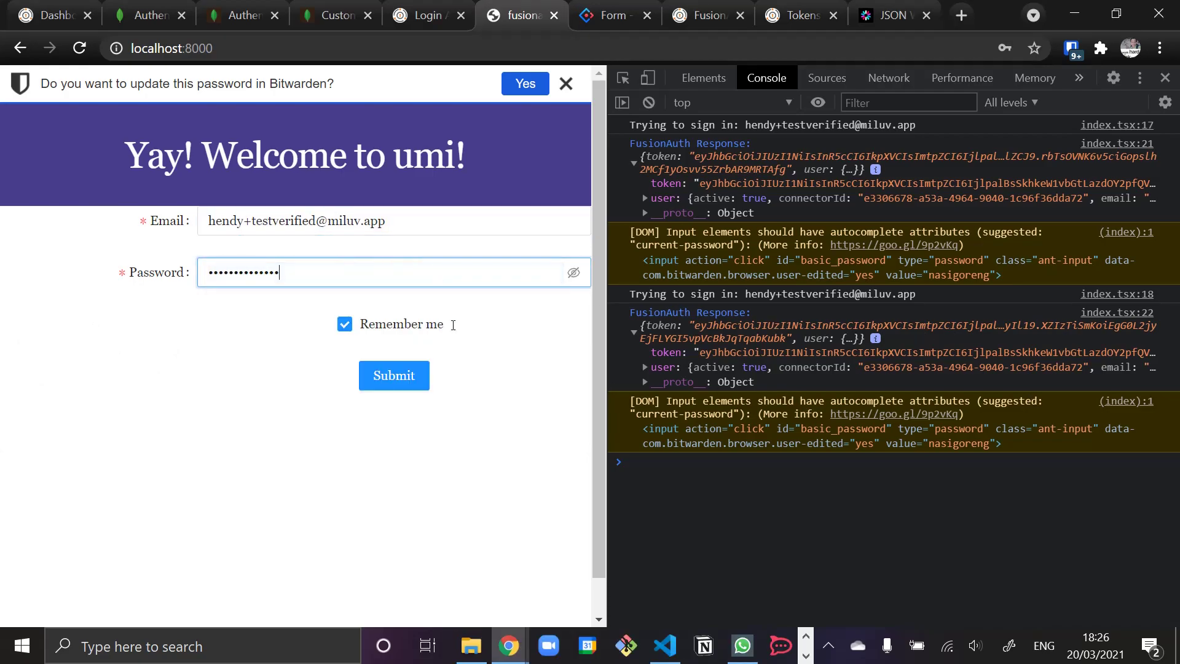
click(394, 387)
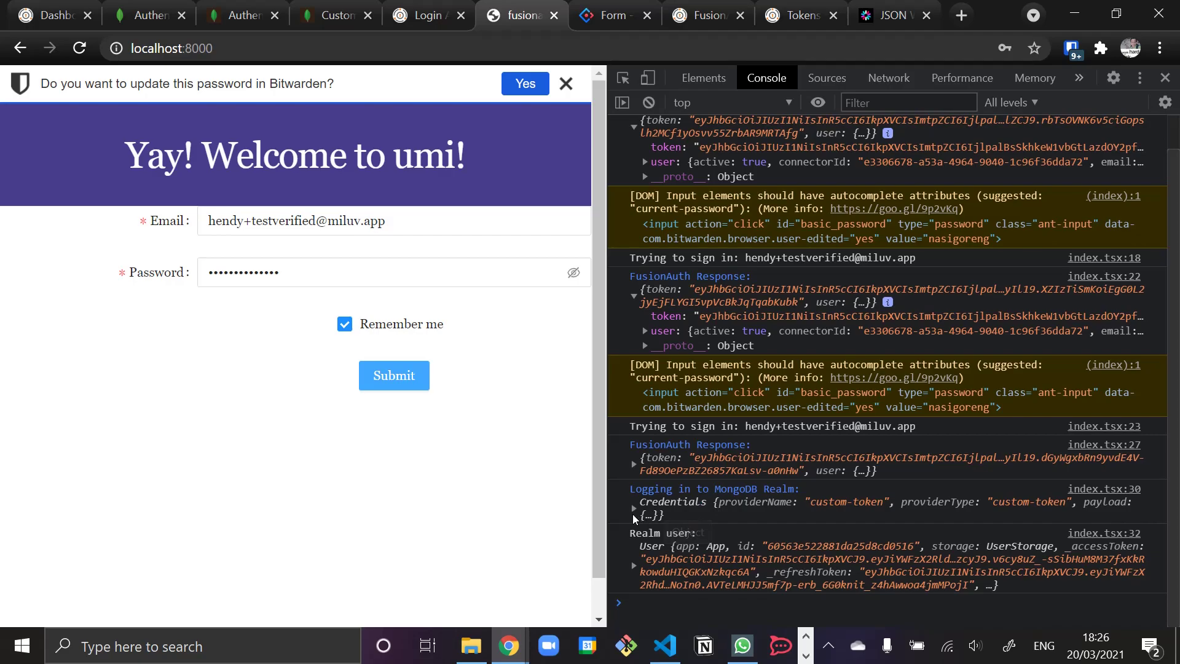
- Expand the logged credentials, Realm user, _profile, data, identities and identities[0] in the Console
click(722, 512)
scroll(723, 512, down, 2)
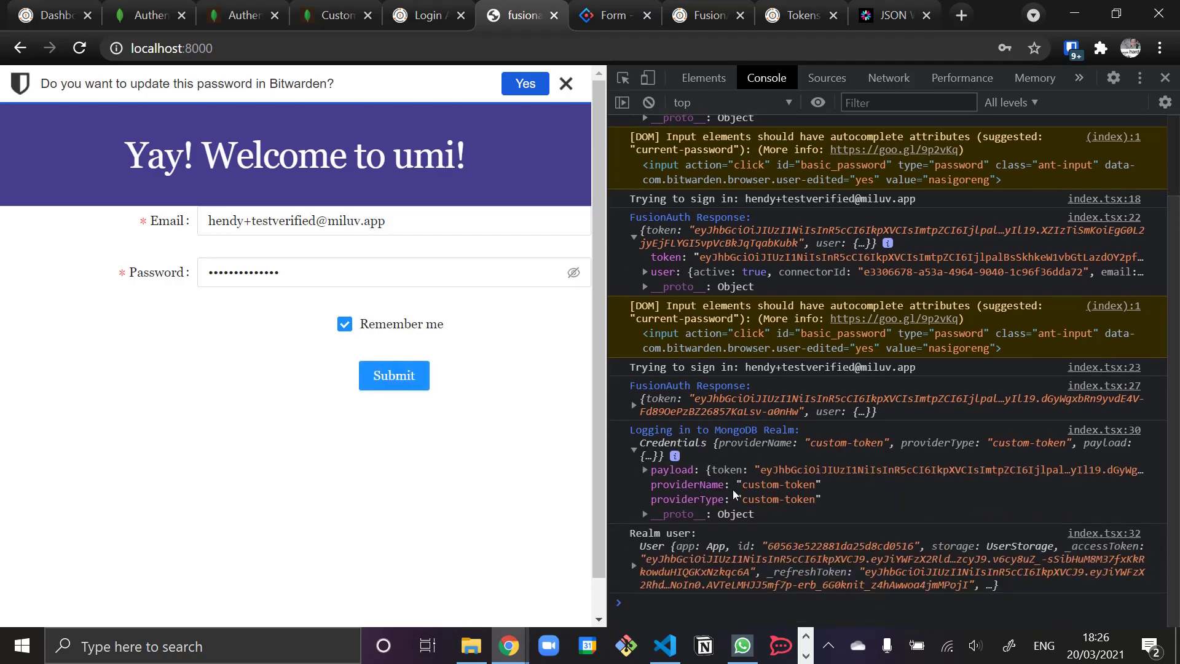
click(635, 567)
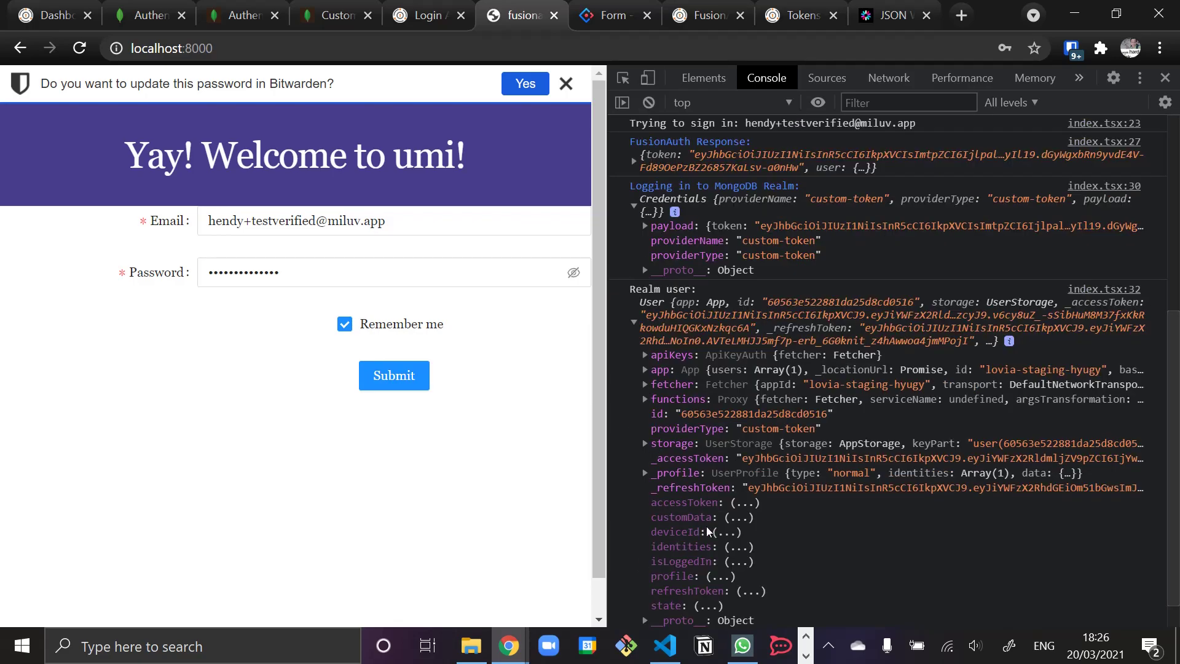
scroll(708, 531, down, 1)
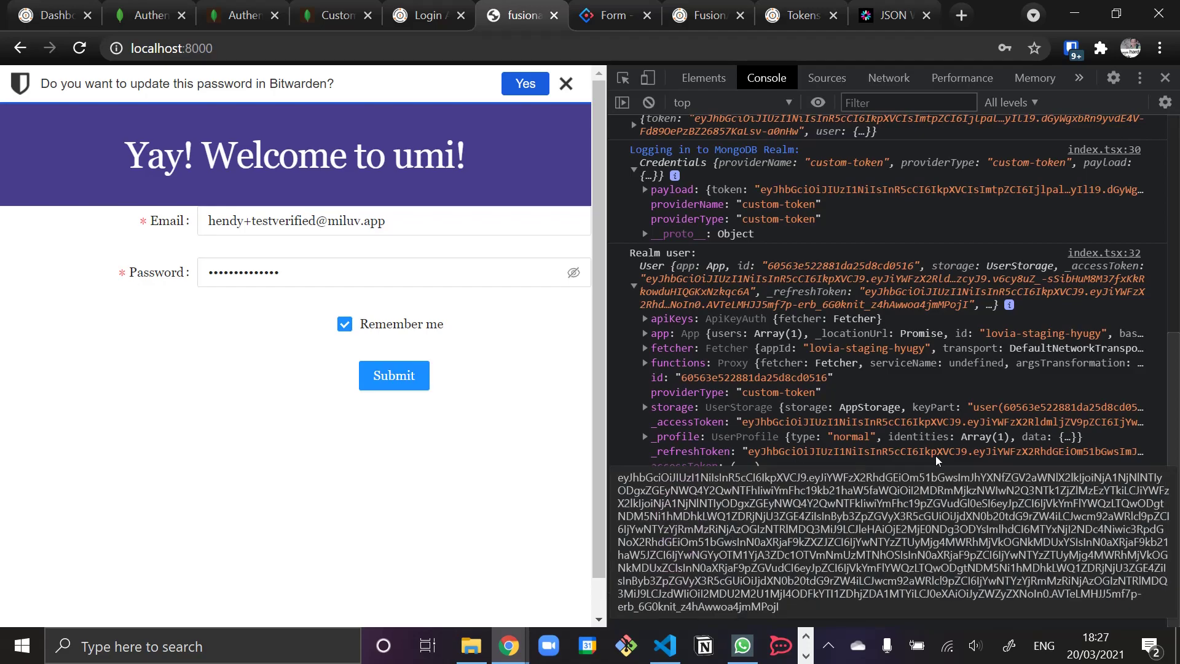
click(671, 435)
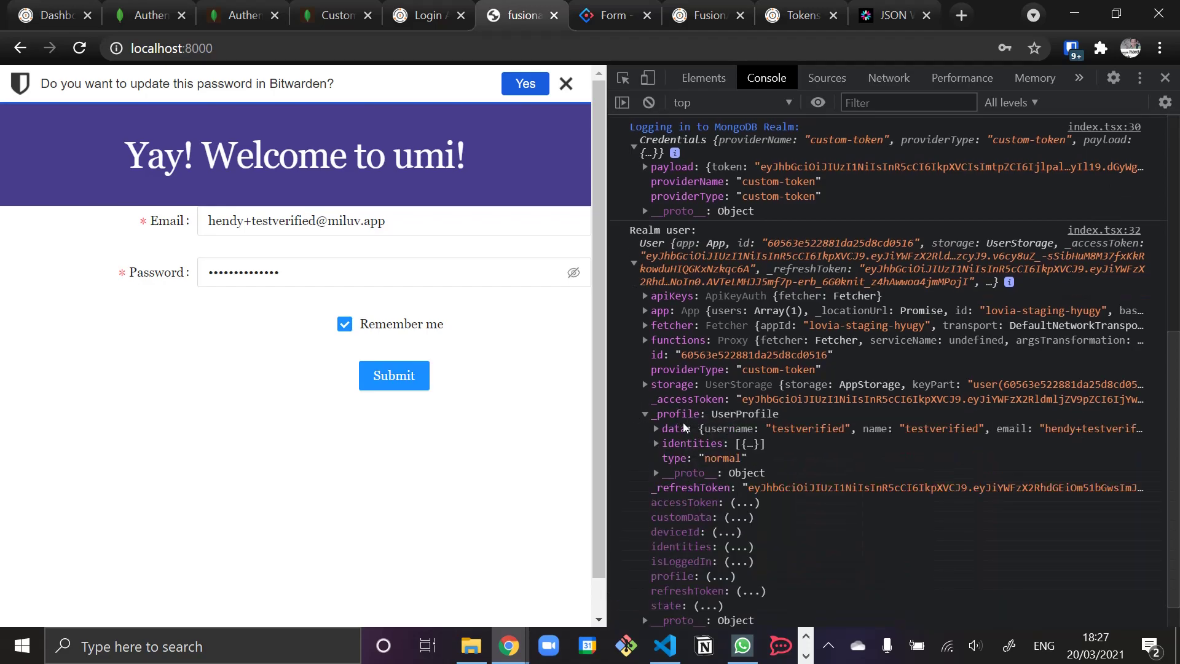
click(657, 430)
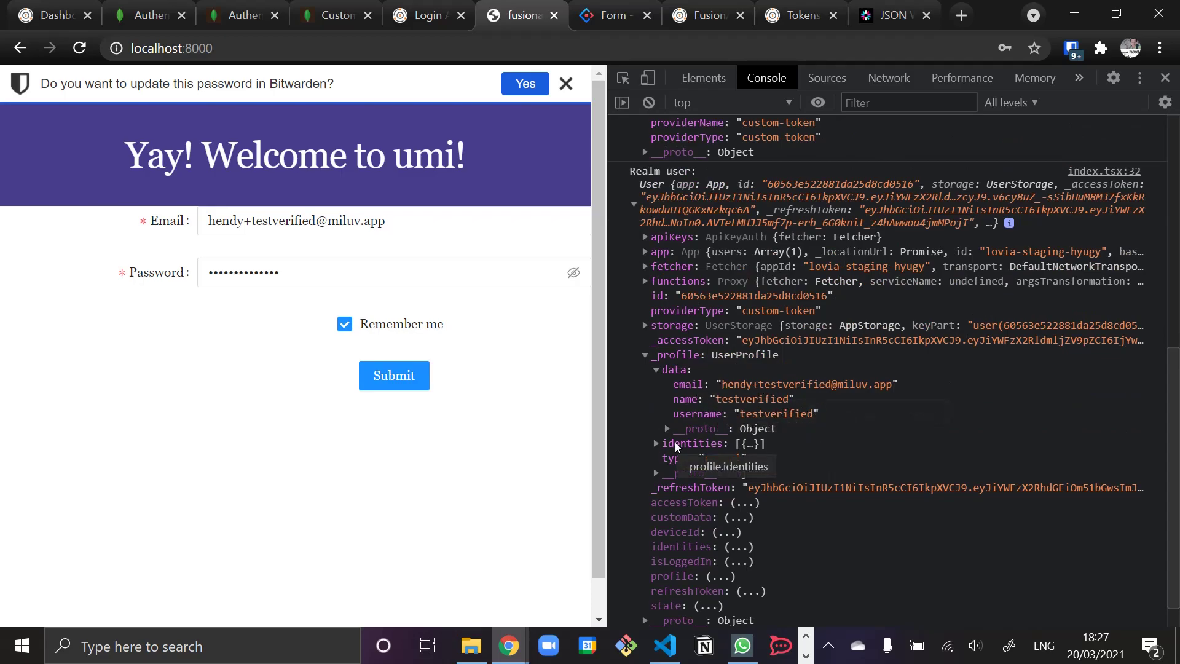
click(656, 443)
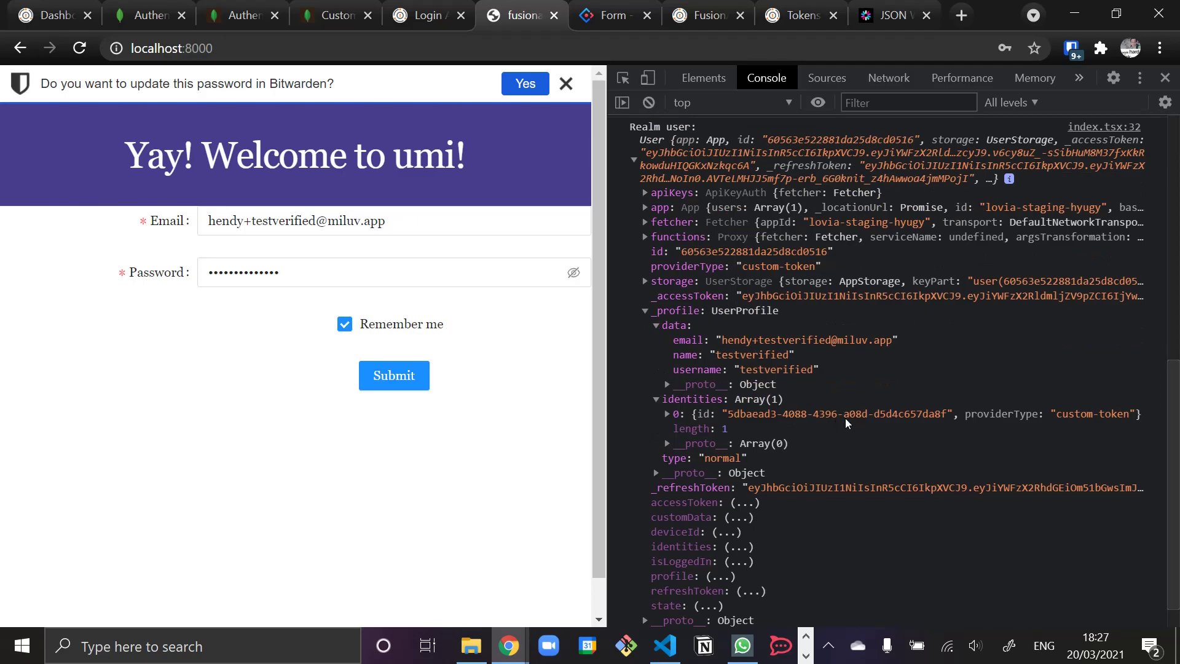
click(668, 414)
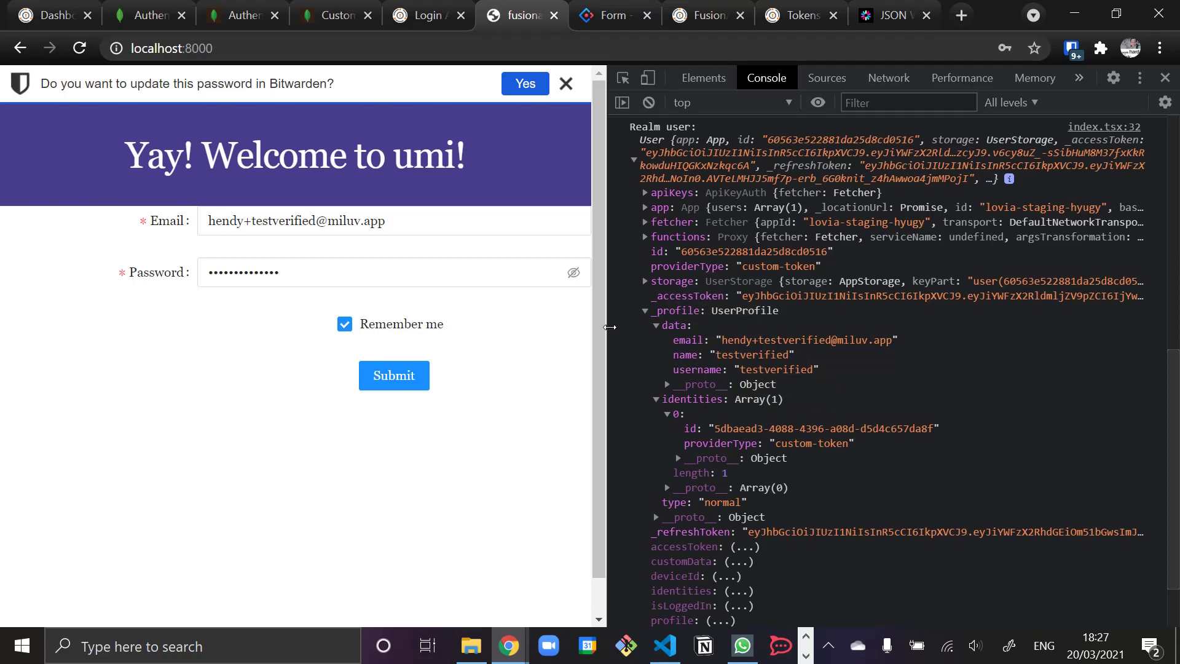
- Add a required metadata field with Path sub and Field Name ssoId, then save the provider
click(148, 15)
scroll(627, 444, down, 10)
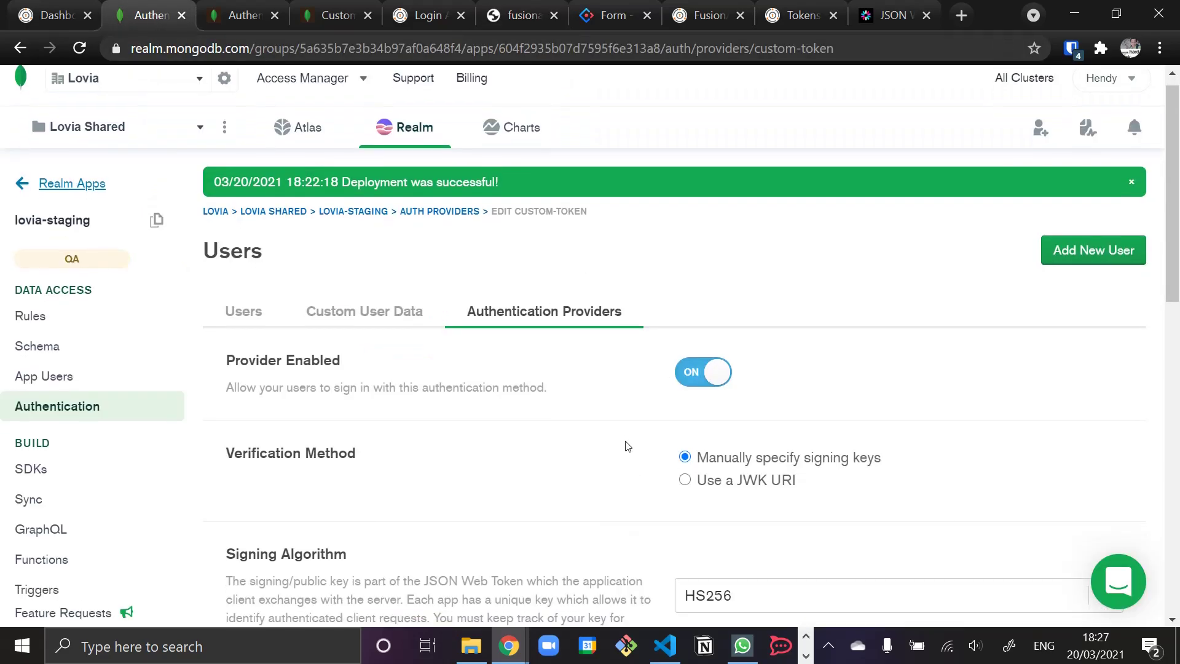
click(279, 468)
click(360, 453)
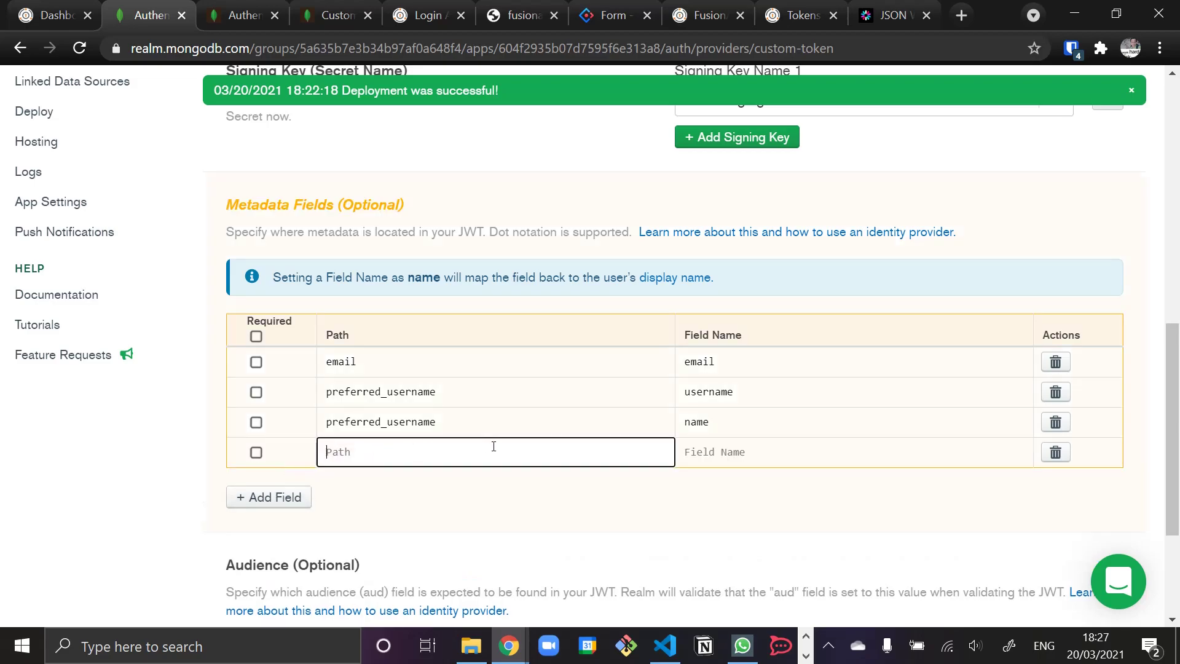
text(sub)
key(Tab)
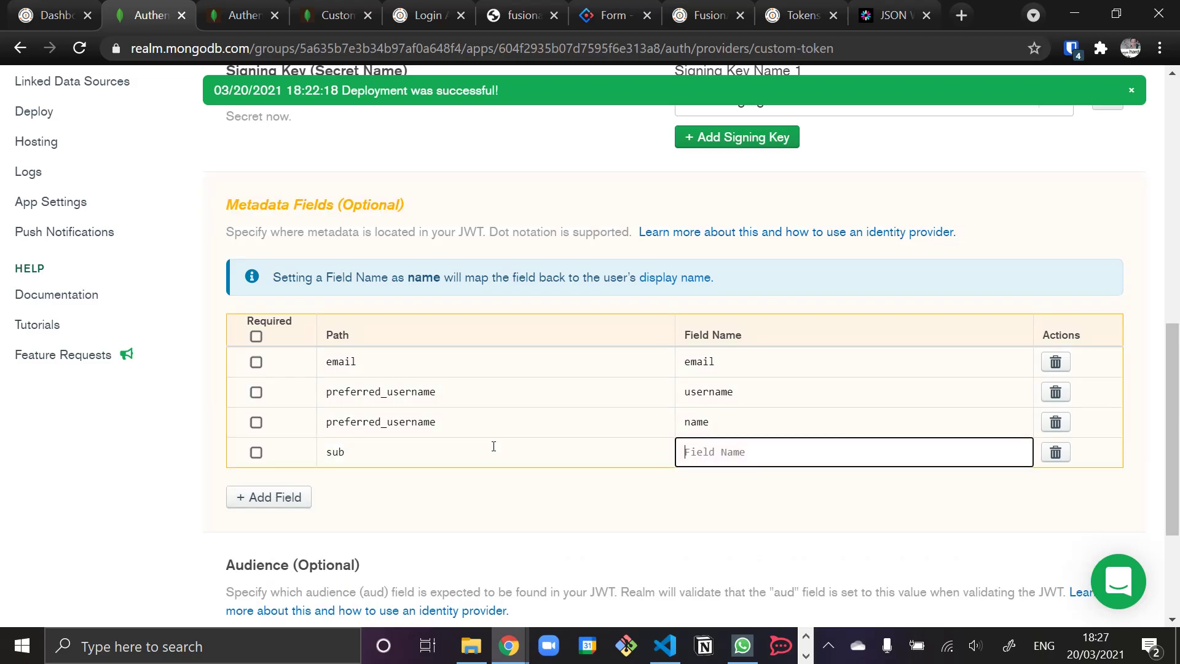
text(ssoI)
click(257, 452)
scroll(559, 479, down, 3)
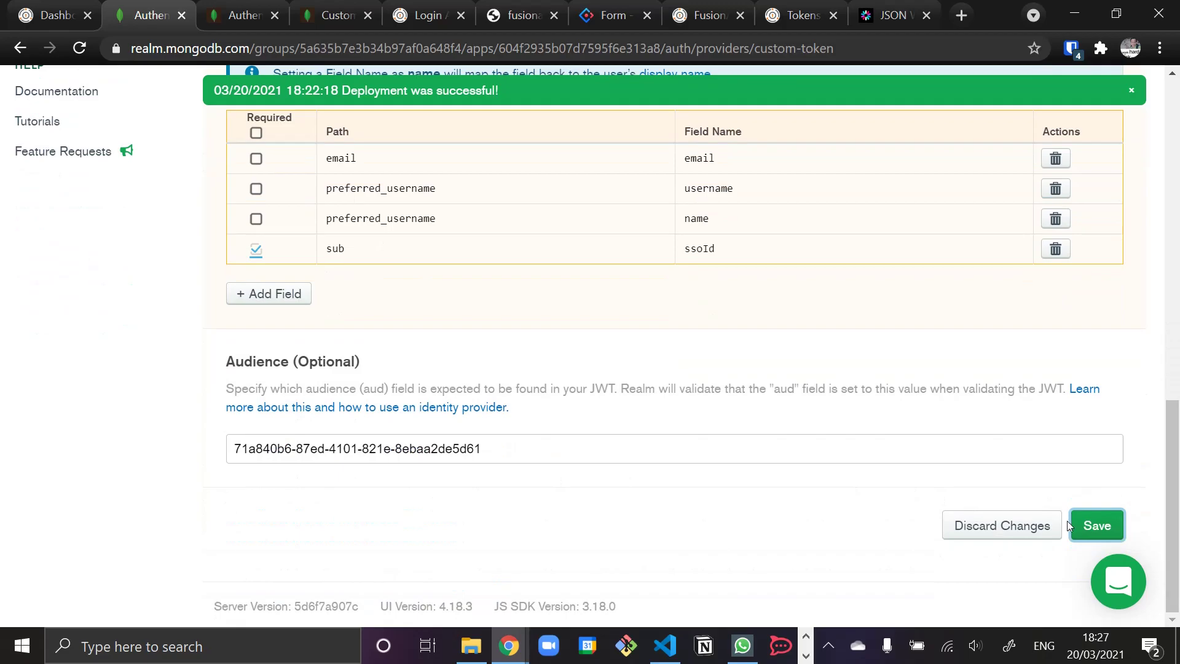
click(1098, 528)
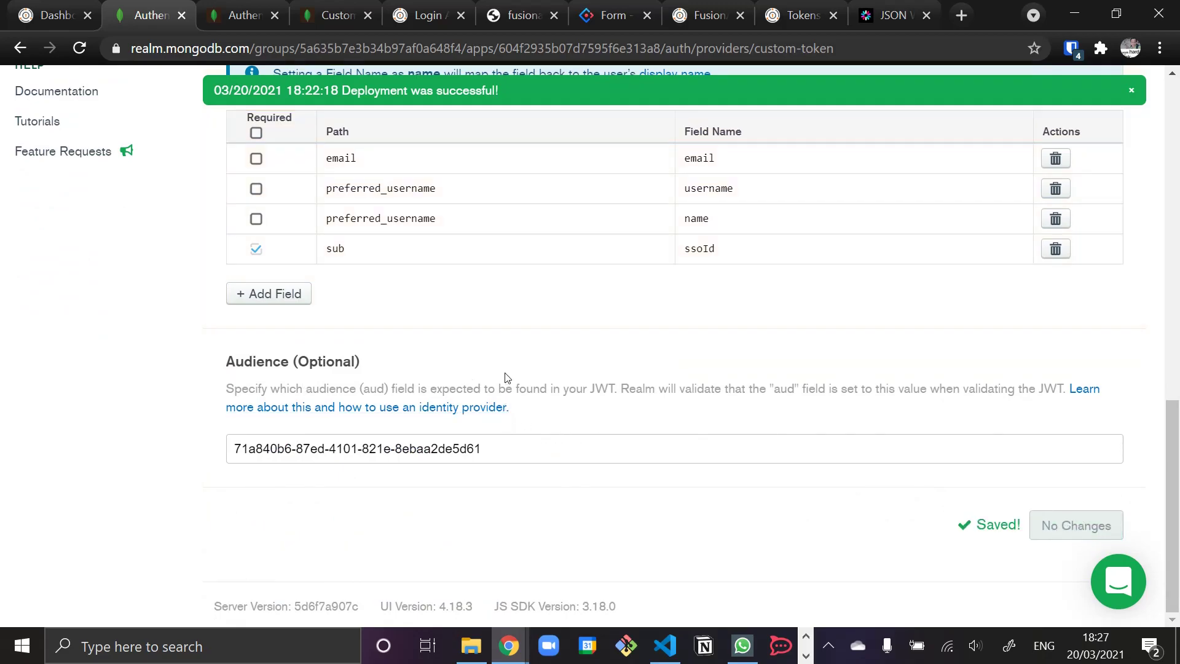
- Clear the console, sign in again, and check profile data shows only email, name, username
click(511, 18)
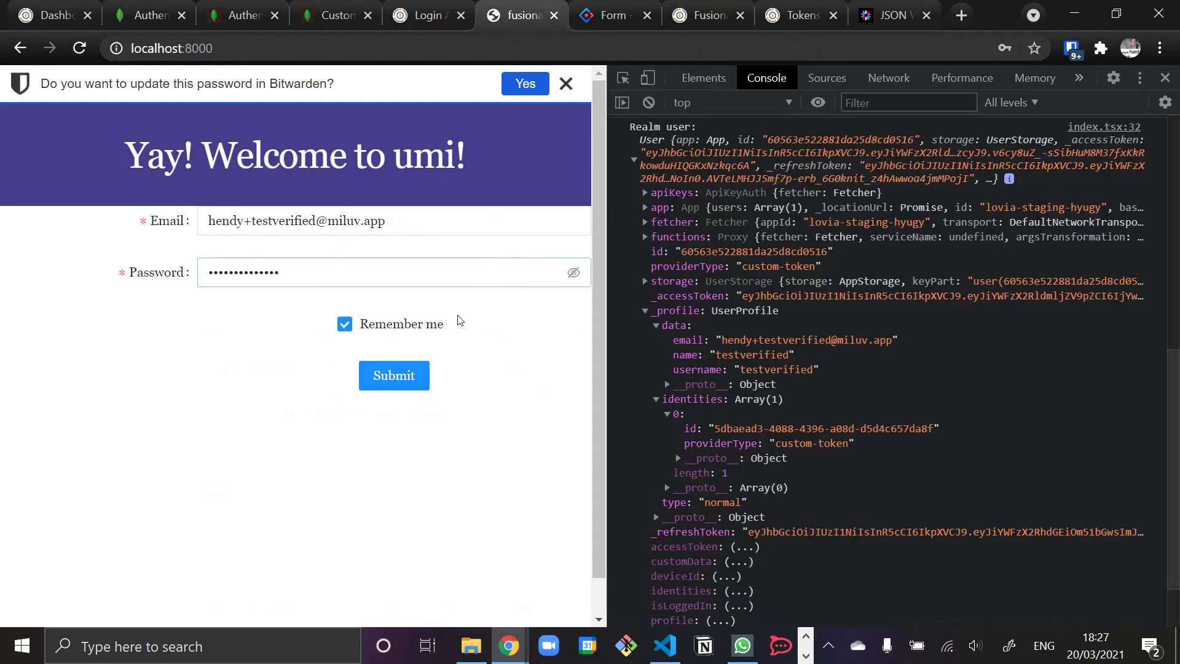
scroll(662, 169, up, 3)
scroll(664, 180, up, 1)
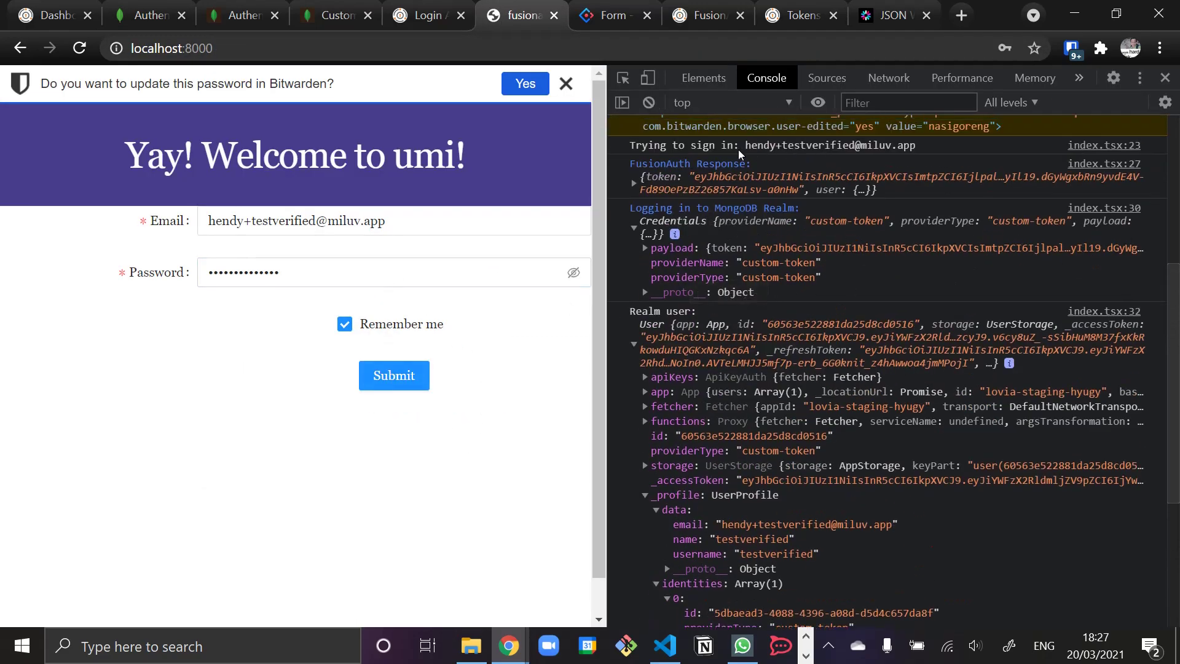
click(648, 102)
click(394, 375)
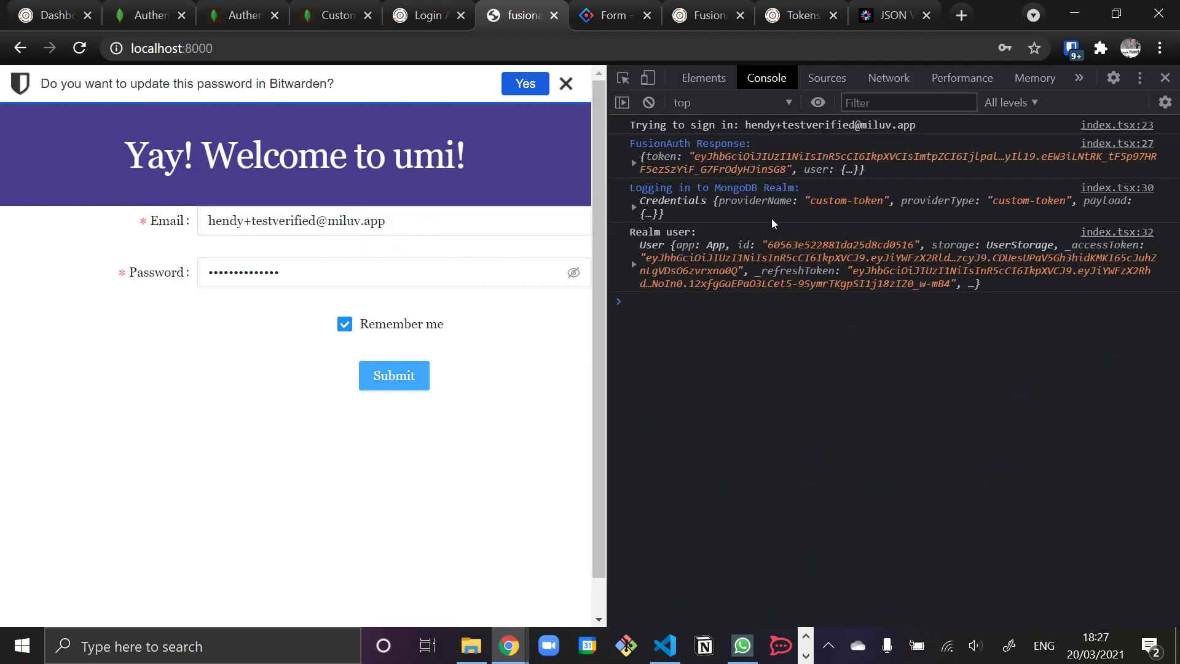
click(634, 265)
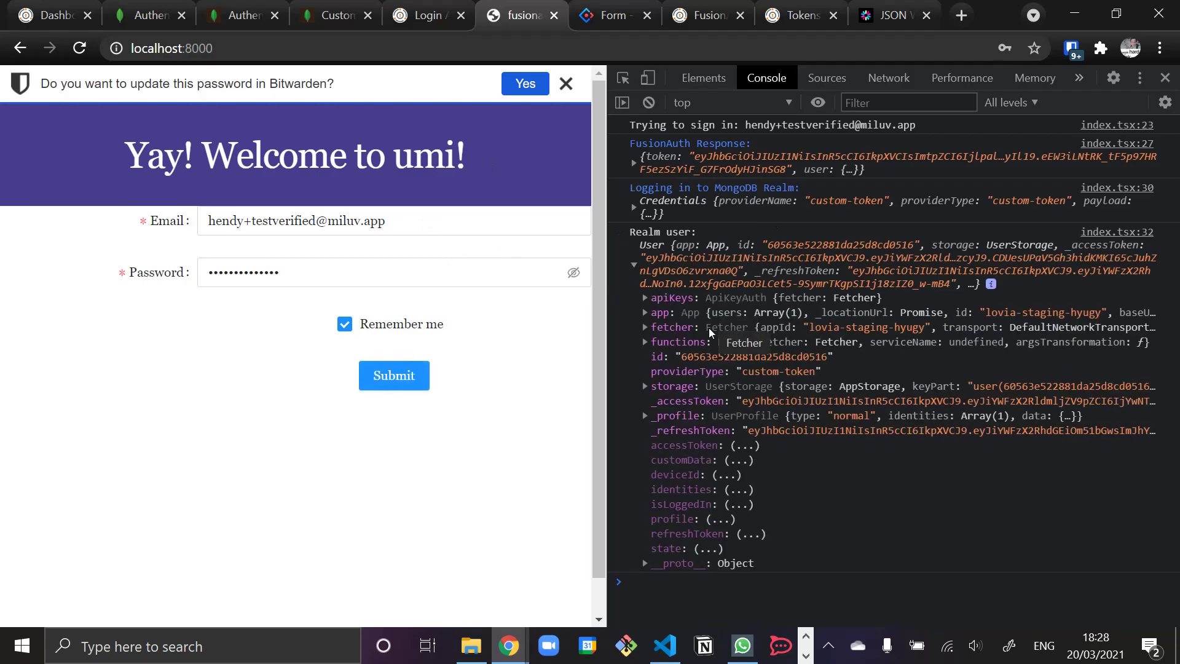
click(645, 416)
click(656, 433)
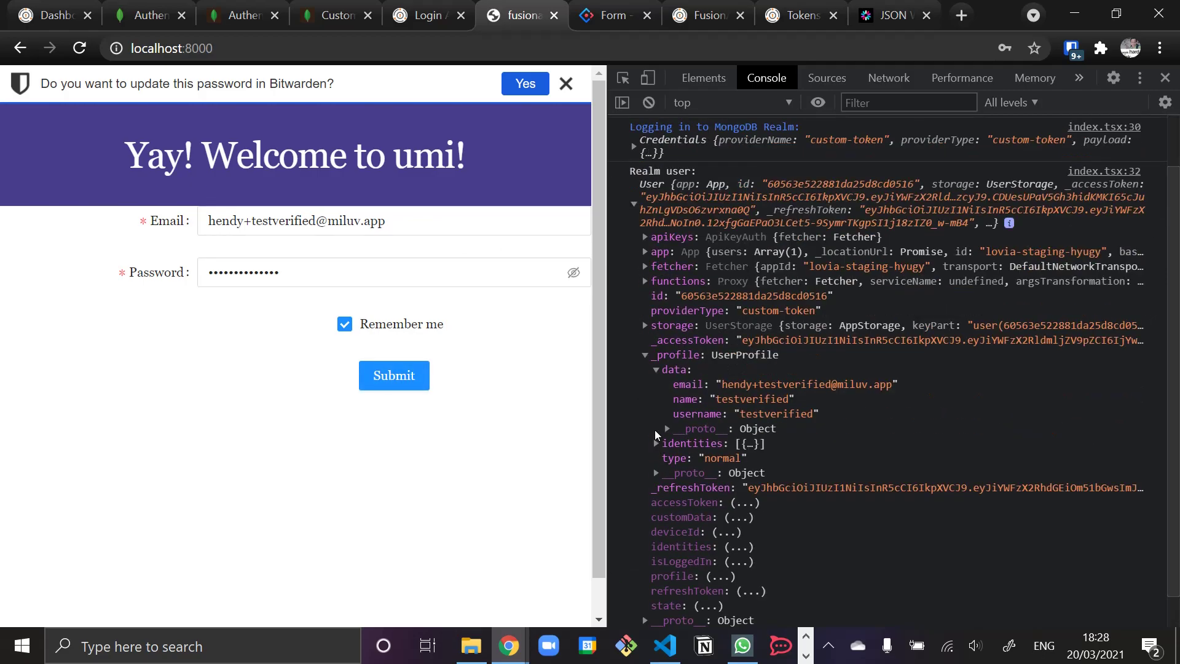
click(148, 14)
click(793, 95)
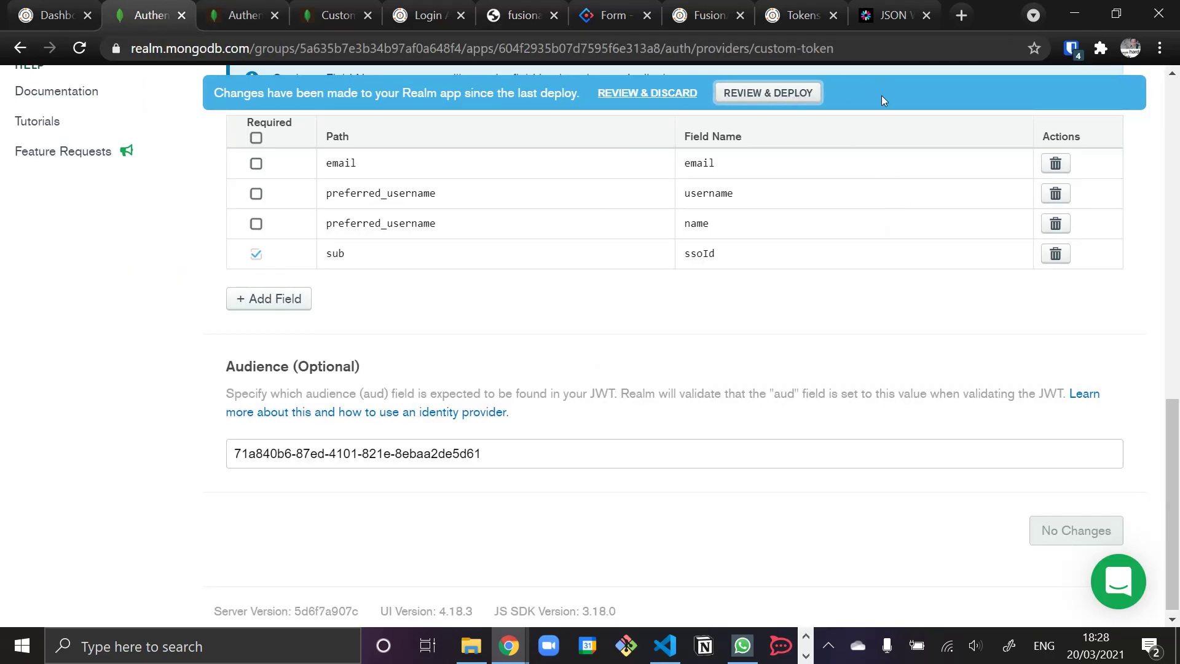
- Review and deploy the sub-to-ssoId metadata change, then return to the umi app tab
click(737, 95)
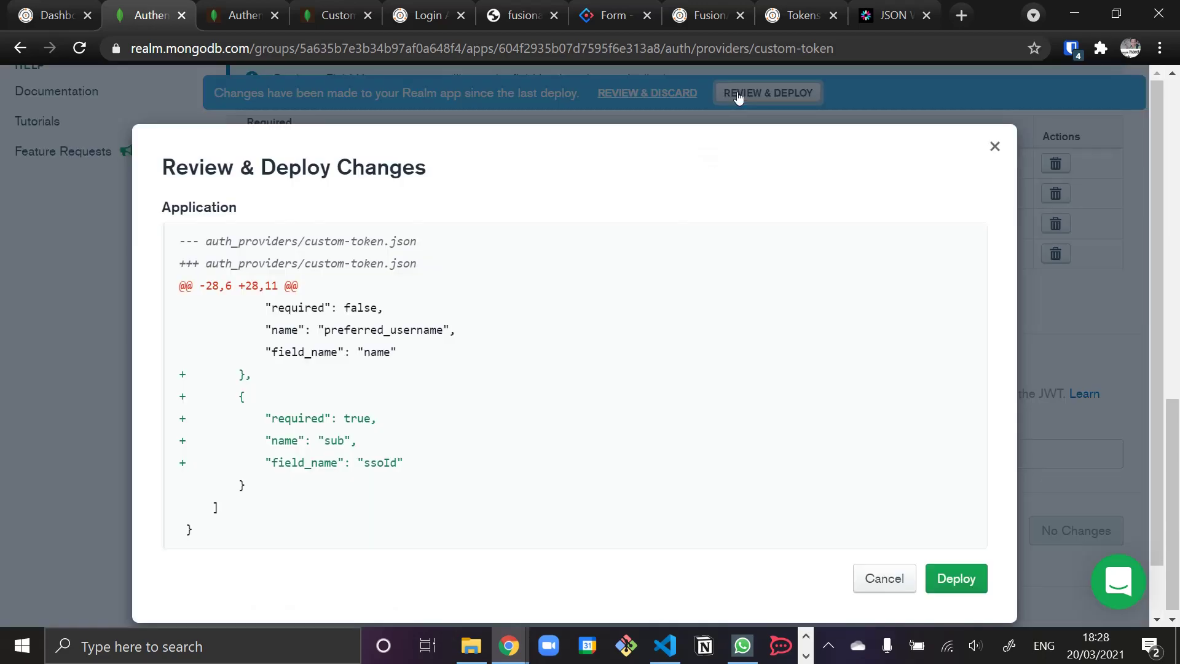
click(955, 578)
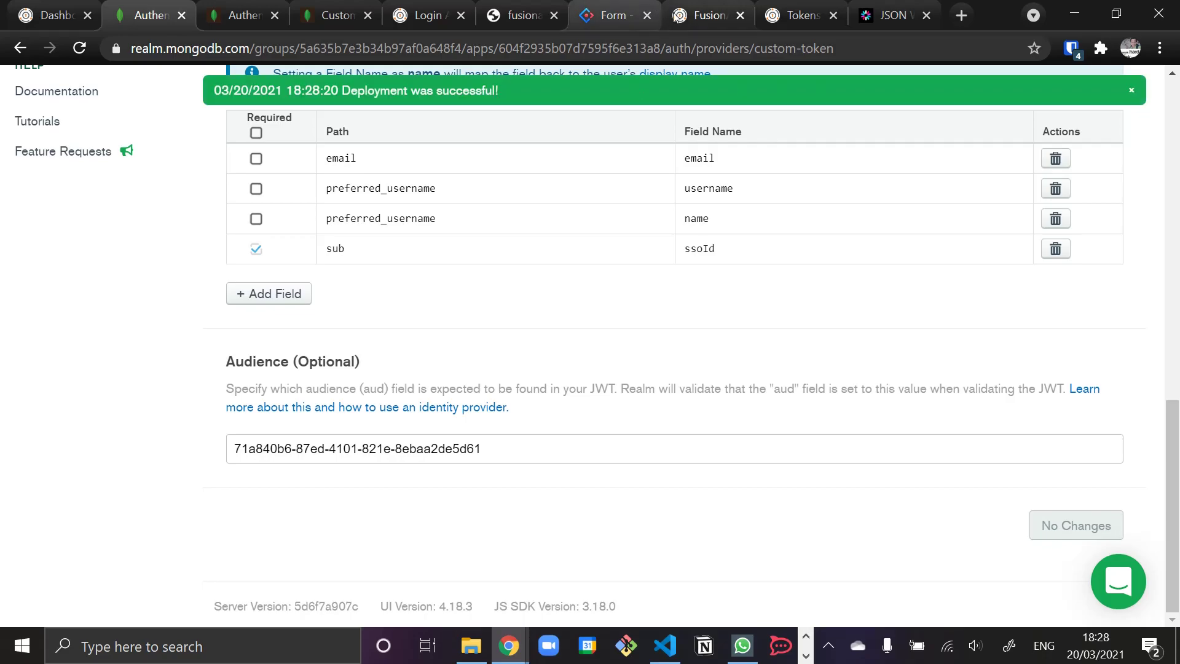
click(516, 15)
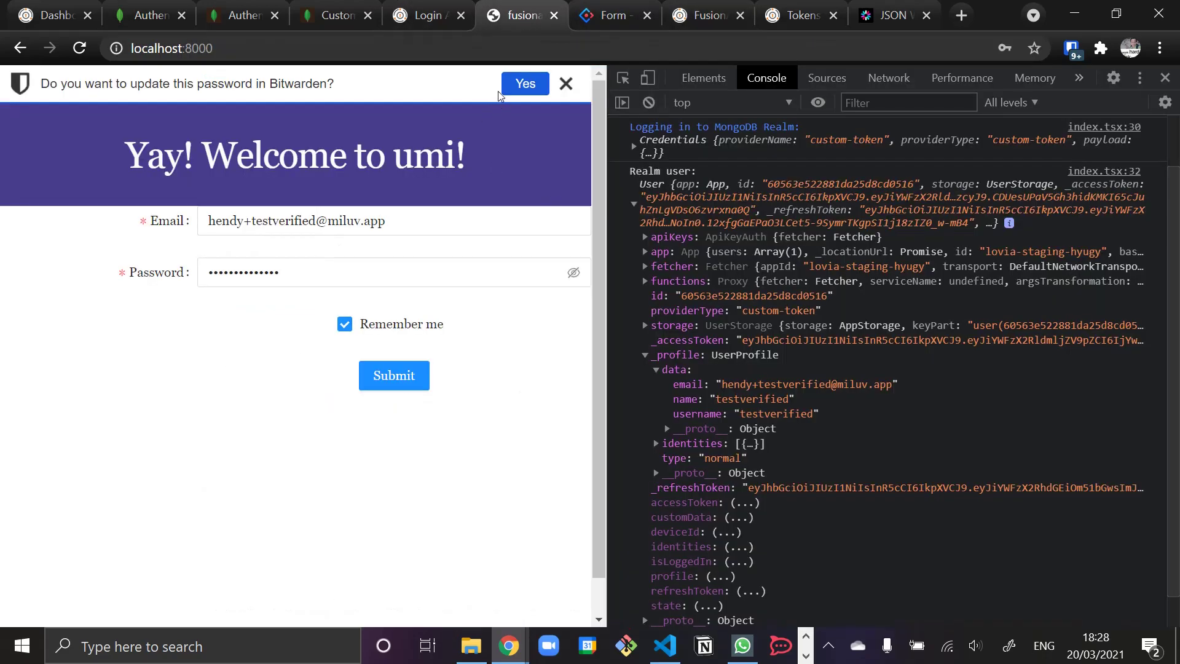
- Dismiss the password prompt, sign in again, and confirm the Realm user's profile data includes ssoId
click(567, 84)
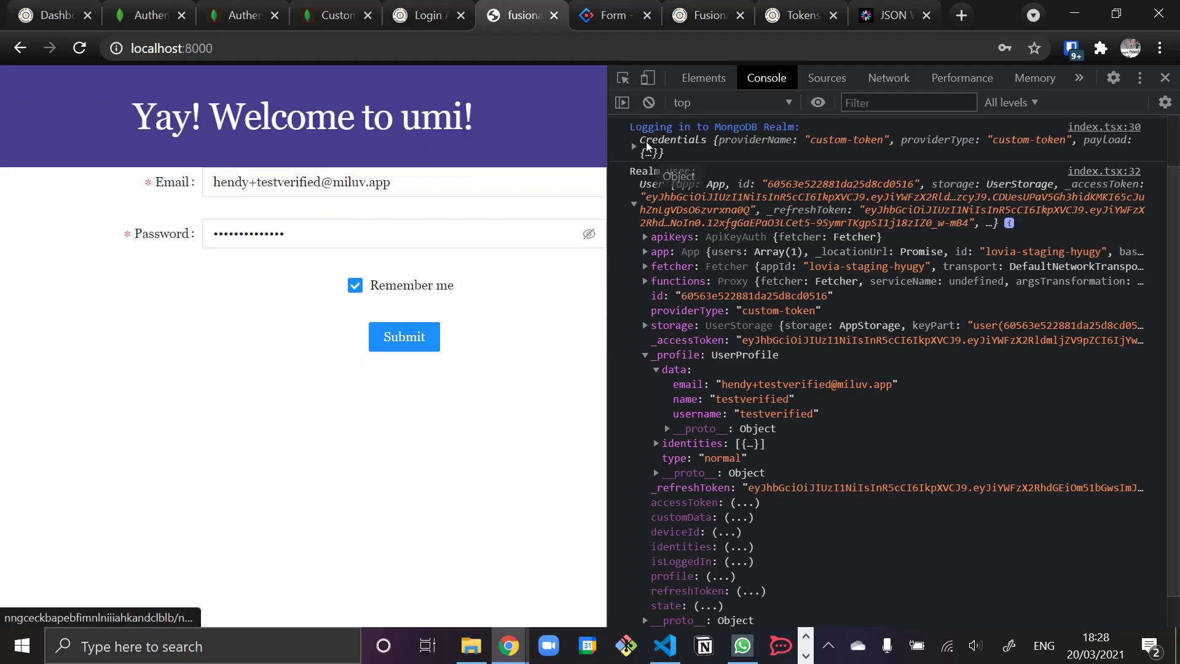
click(403, 337)
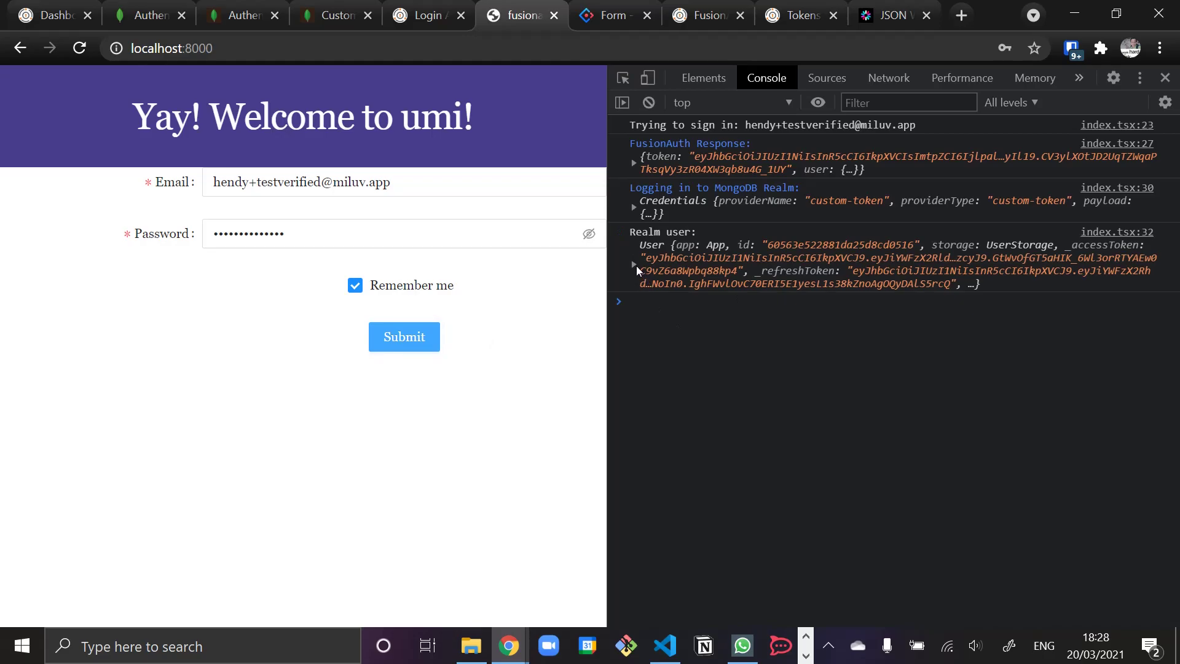
click(633, 264)
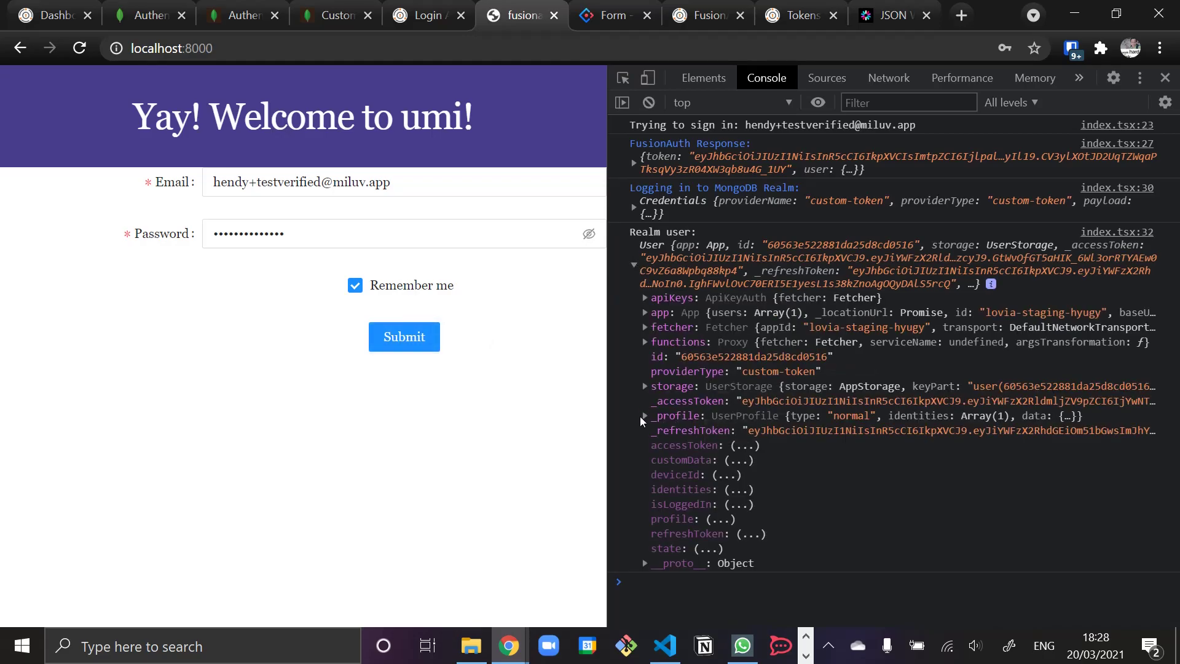
click(643, 418)
click(656, 430)
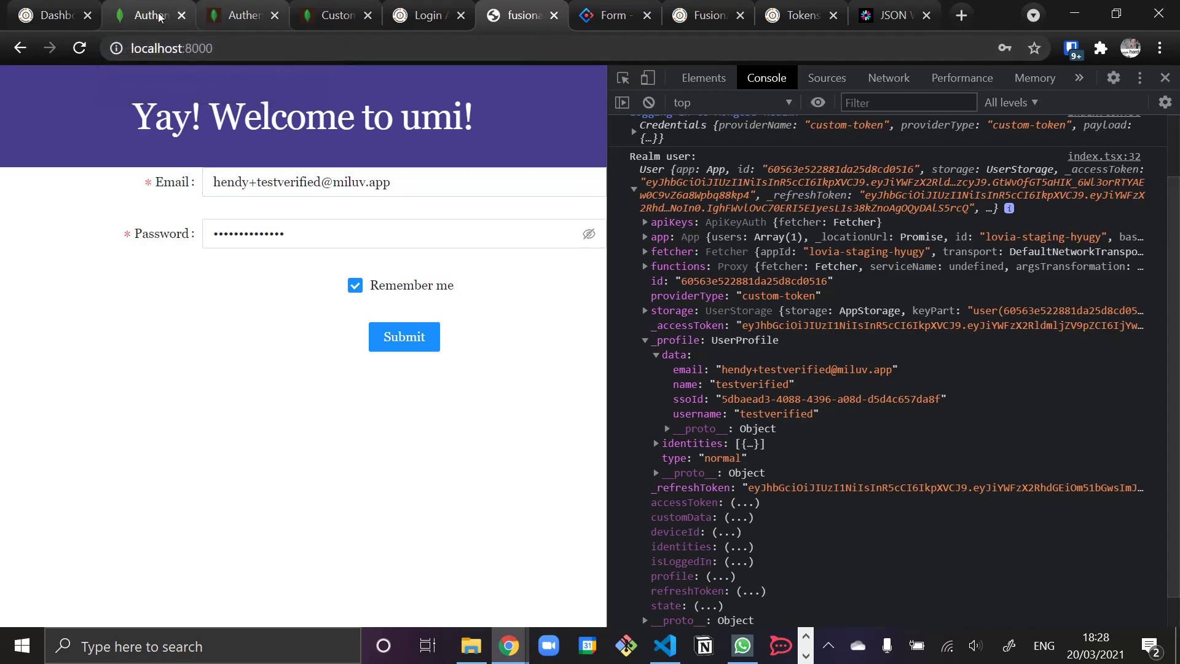
click(148, 16)
scroll(284, 158, up, 15)
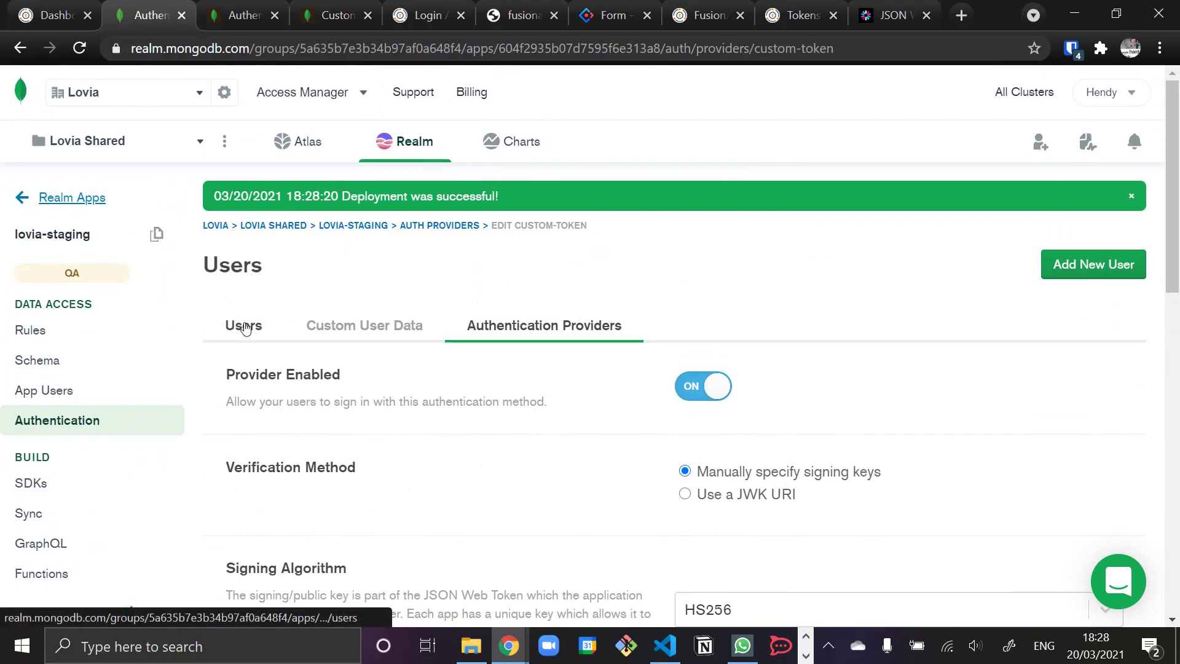
- Expand the newest test user's Devices and Provider Data to see its ssoId field
click(243, 325)
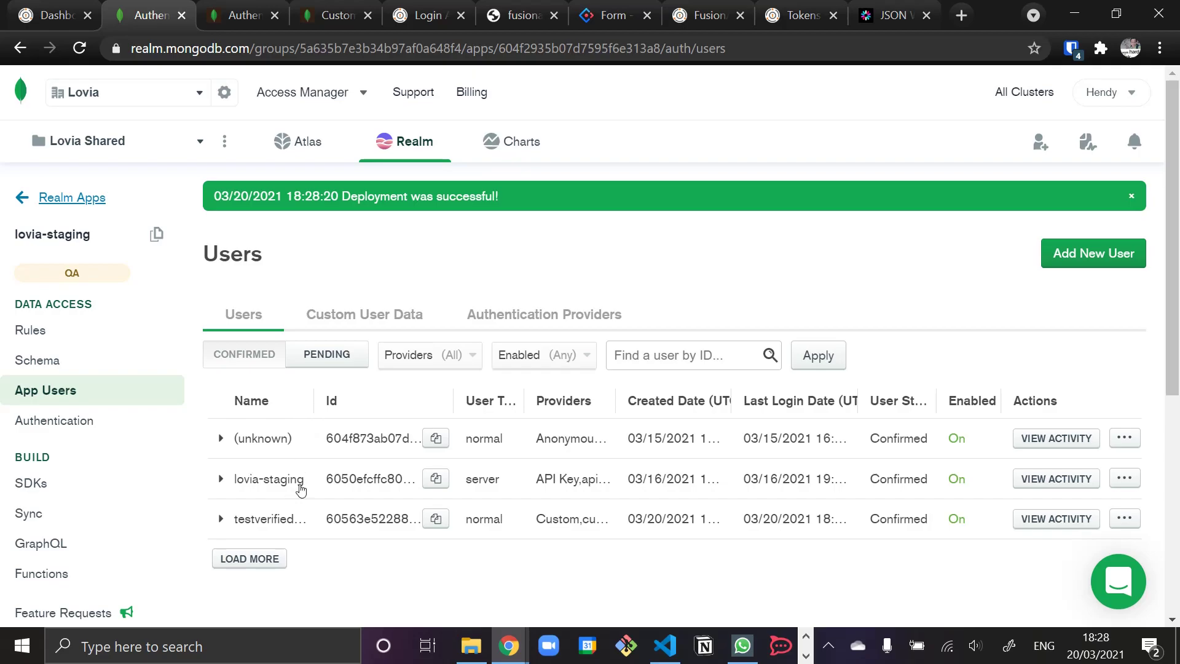
click(221, 519)
scroll(280, 517, down, 5)
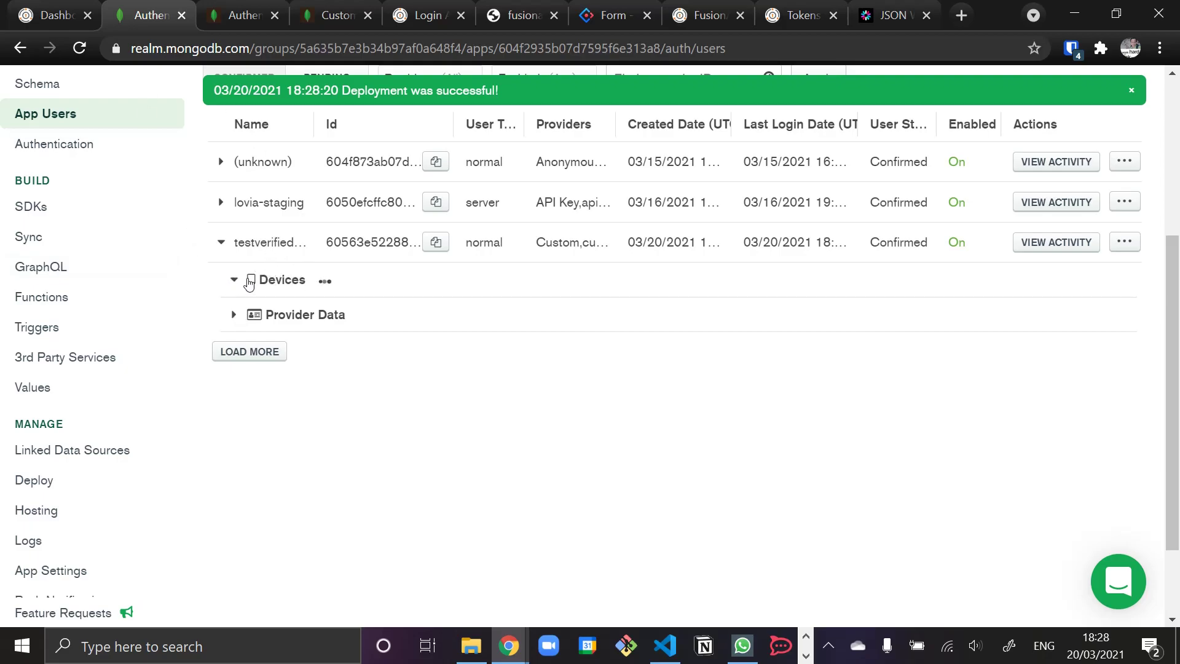
click(233, 280)
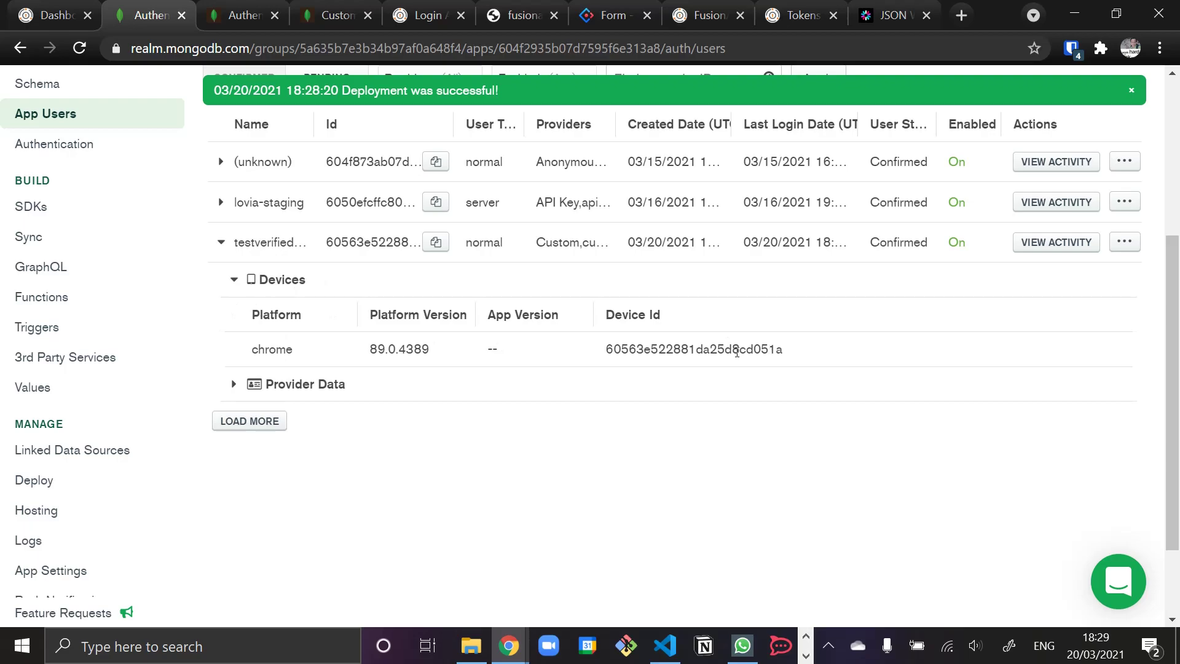
click(232, 386)
scroll(285, 433, down, 2)
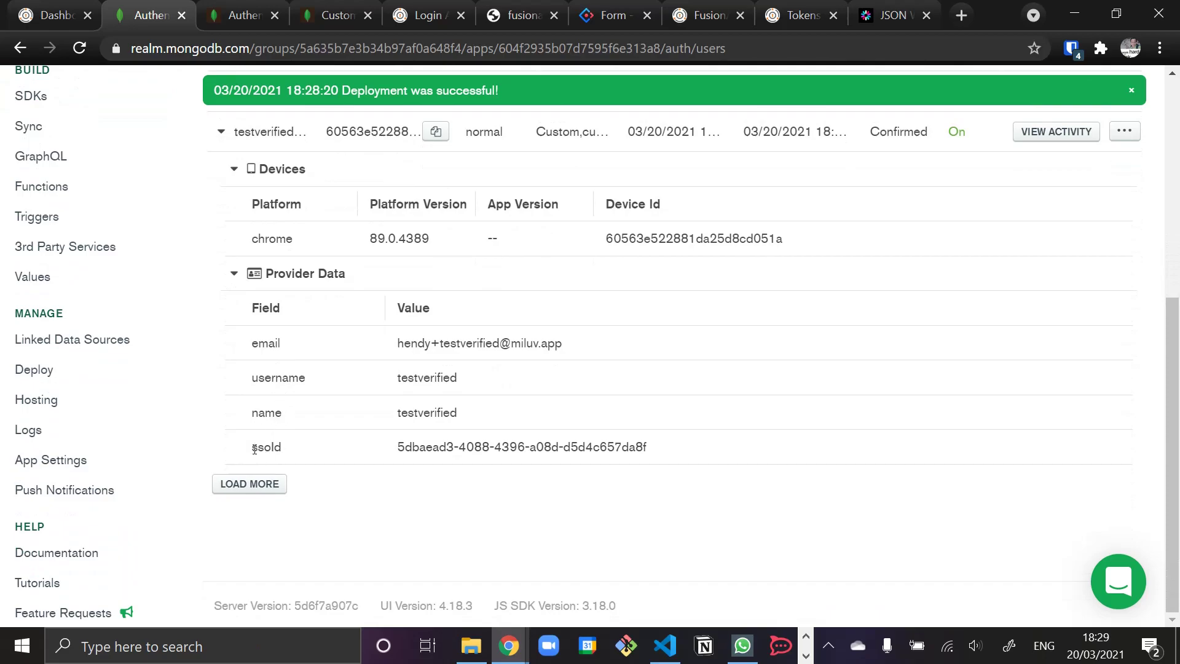
scroll(410, 379, up, 2)
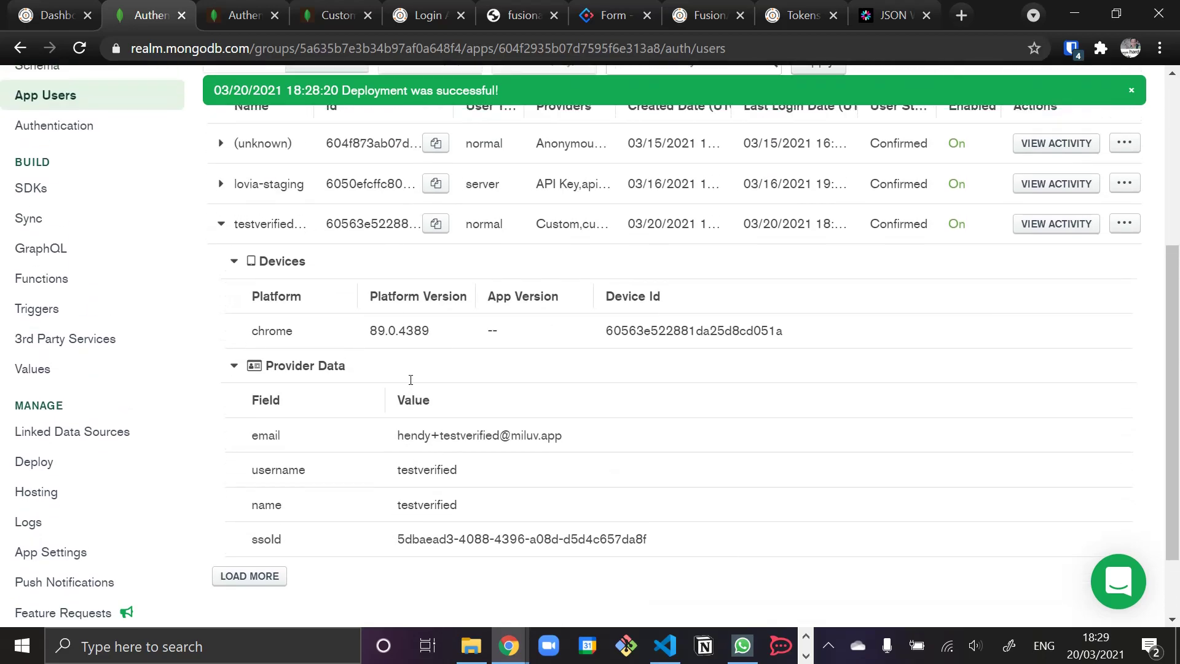
scroll(410, 379, up, 5)
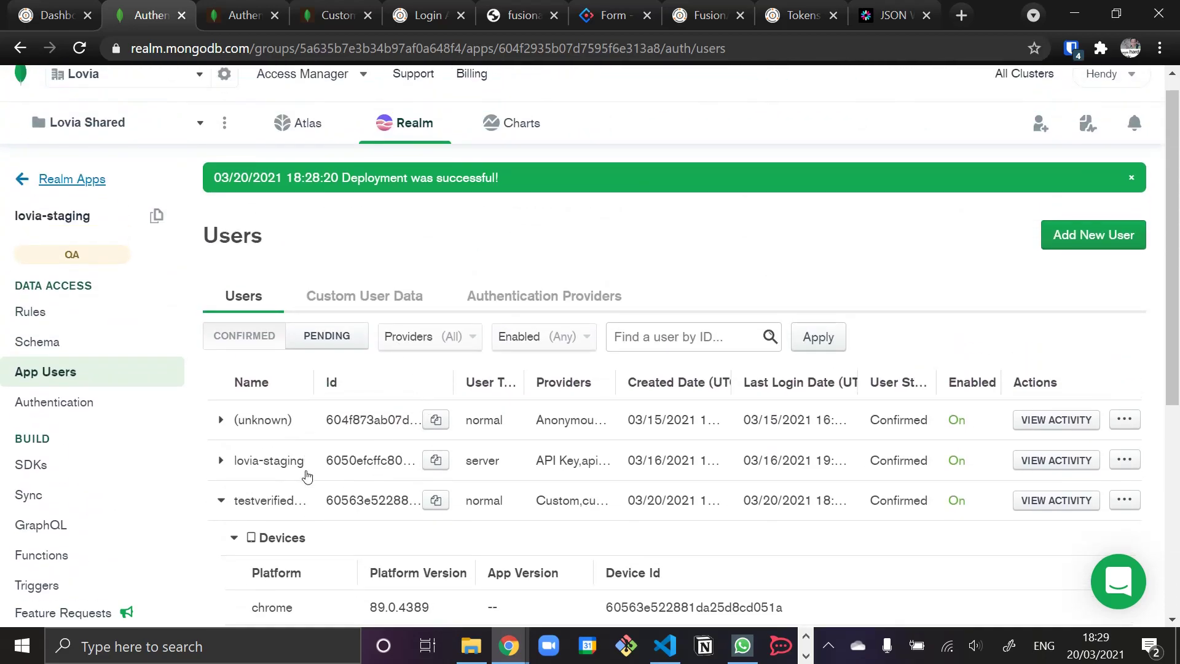
scroll(306, 475, down, 6)
scroll(304, 449, up, 6)
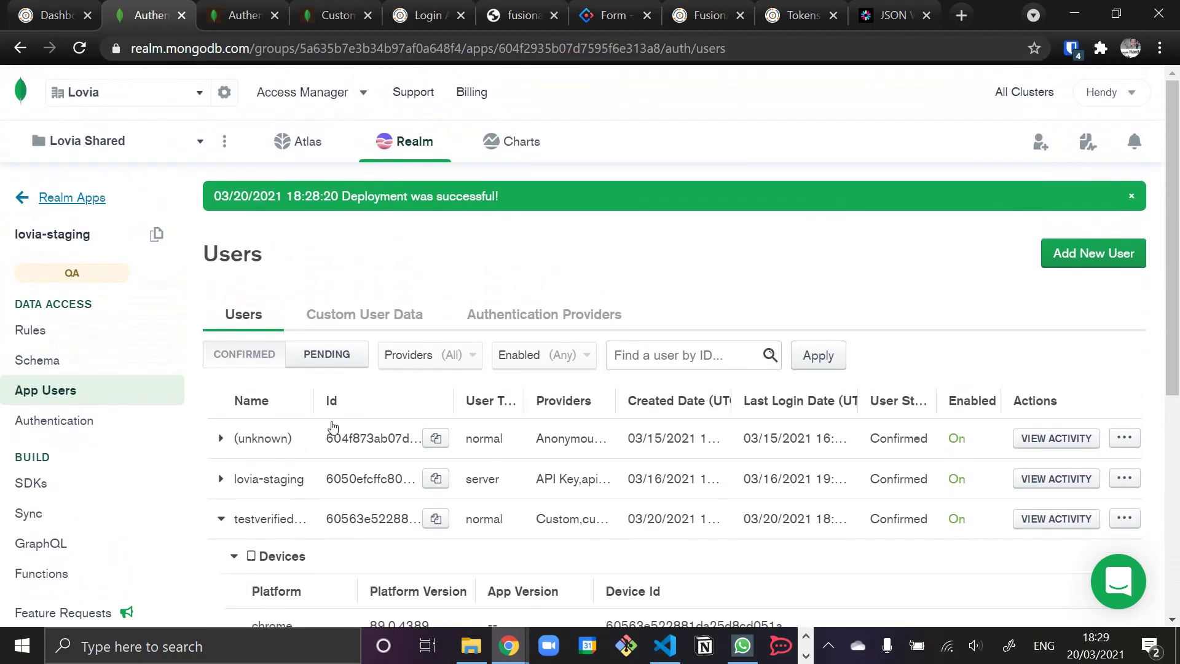
scroll(335, 430, down, 3)
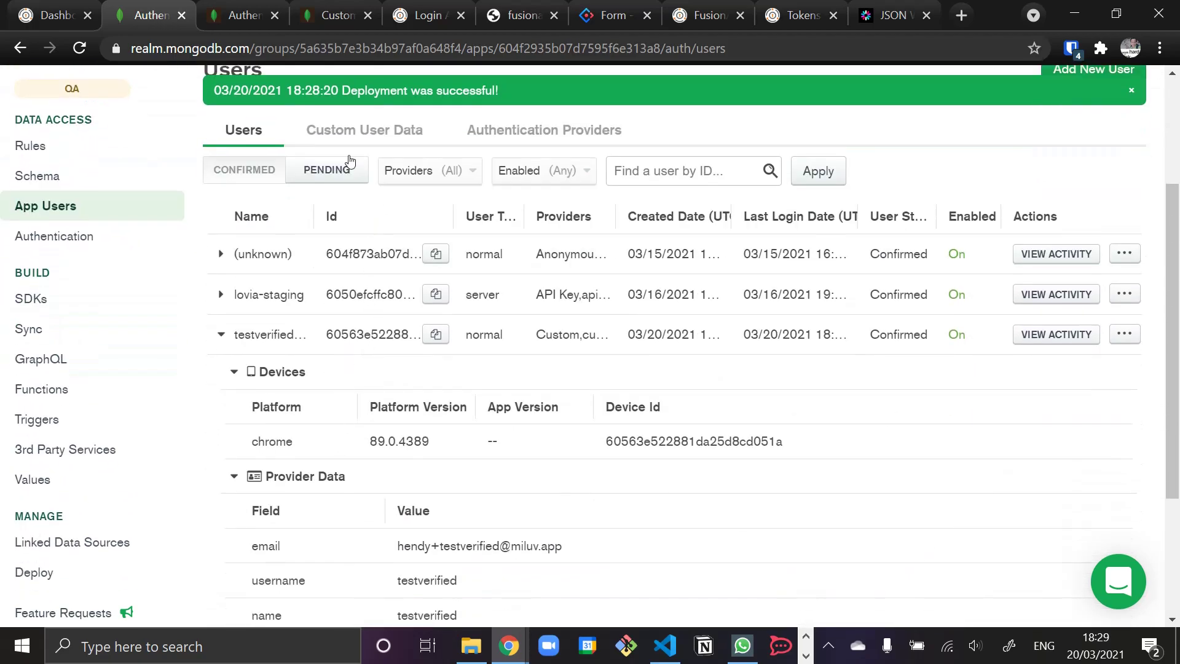
- Enable custom user data stored in mongodb-atlas, database heartenly_stg, collection user
click(357, 129)
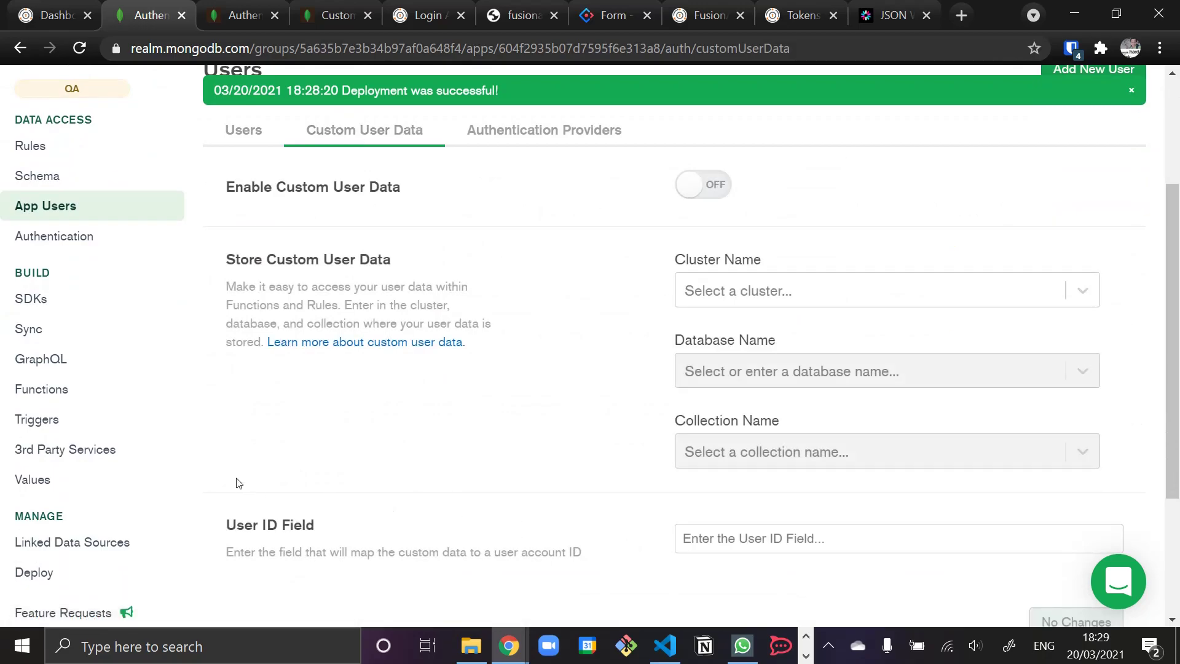
triple_click(357, 305)
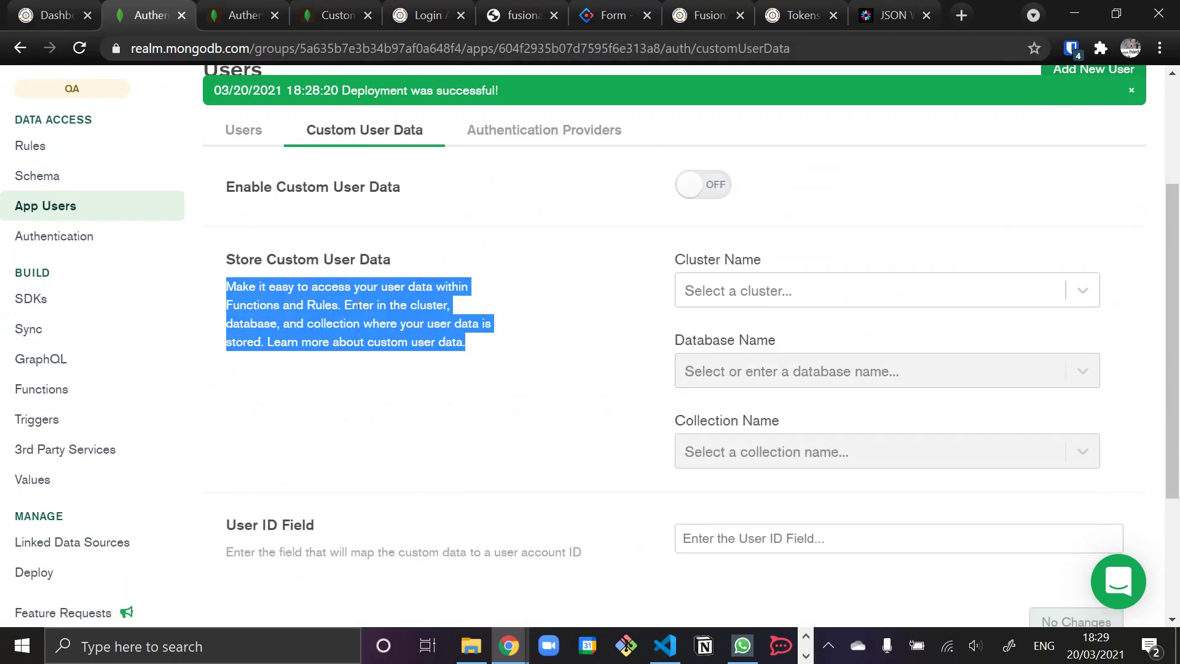
click(417, 305)
click(770, 297)
click(740, 276)
click(711, 185)
click(777, 291)
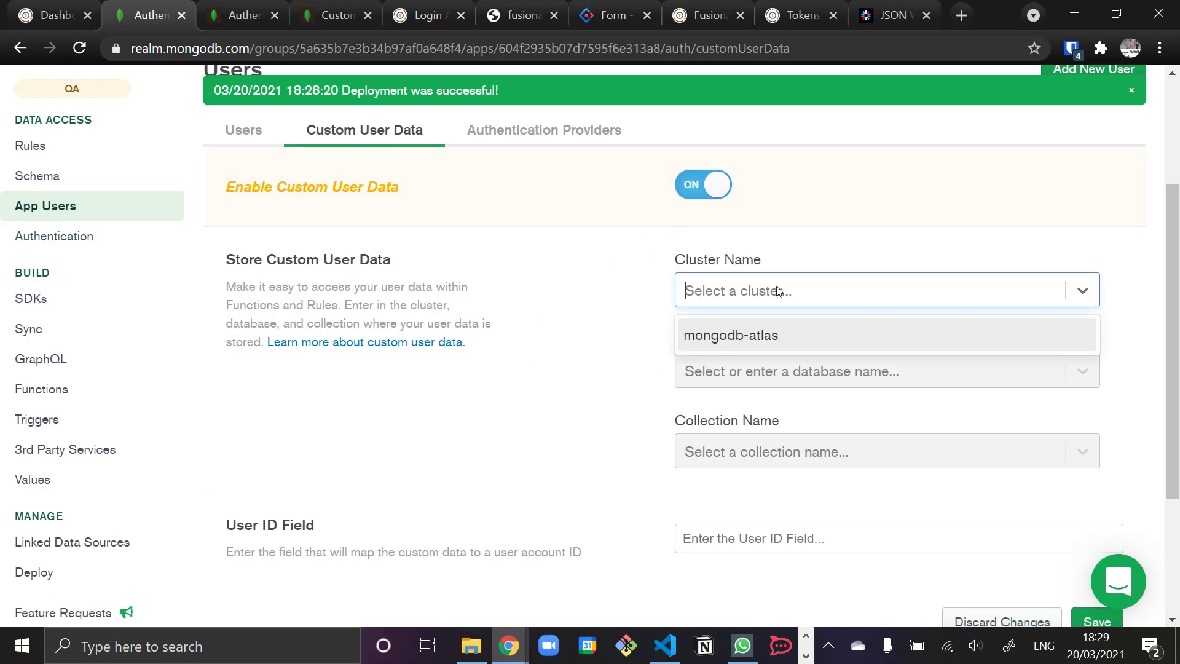
click(772, 335)
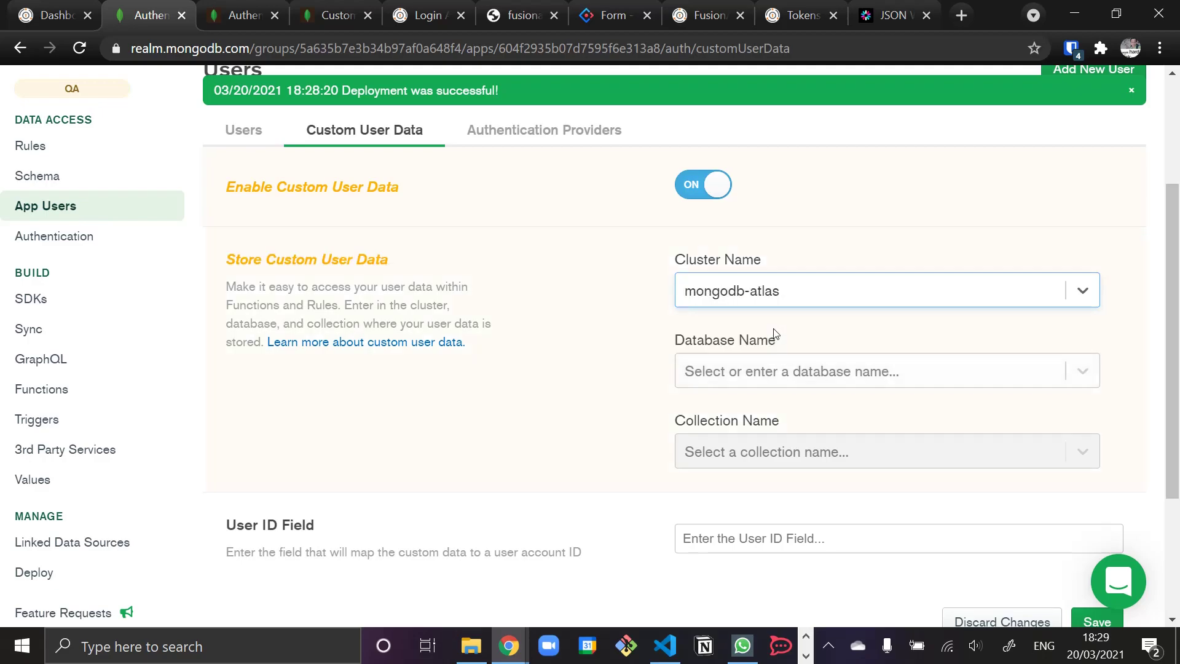
click(779, 369)
click(814, 291)
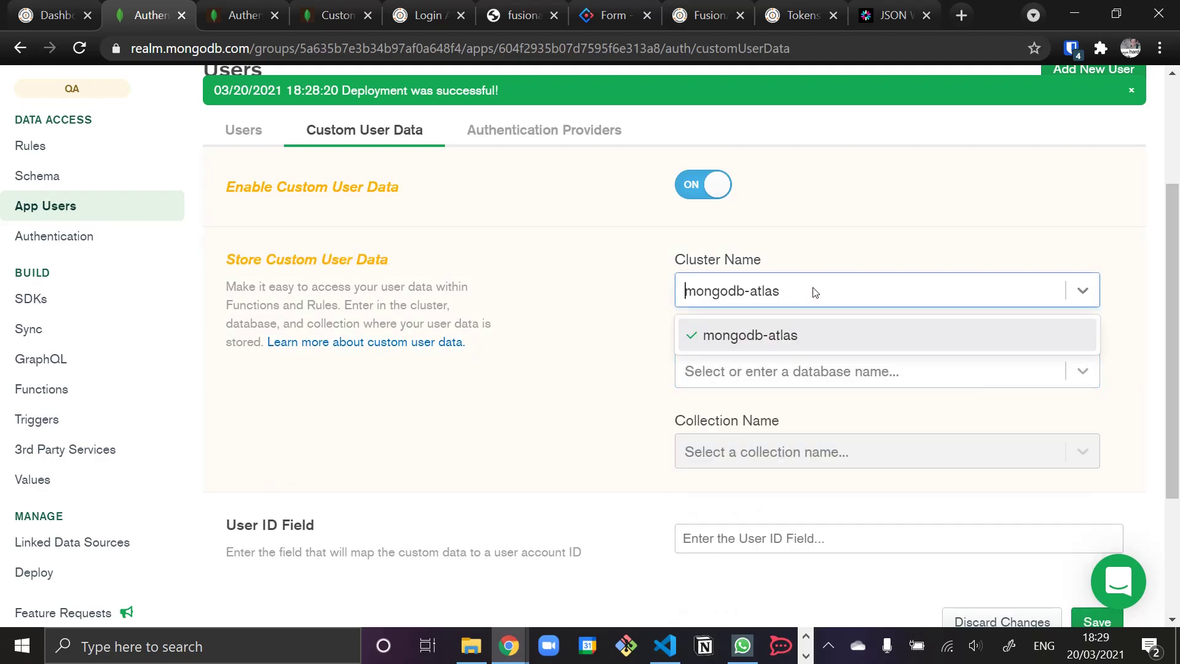
click(769, 376)
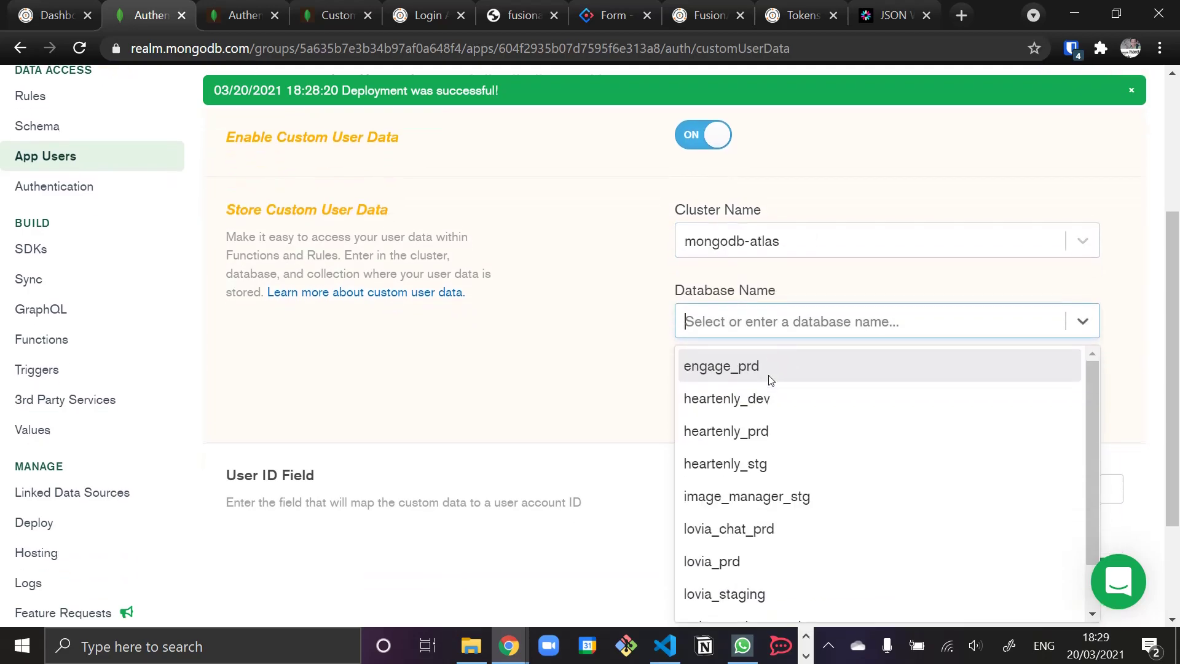
click(760, 466)
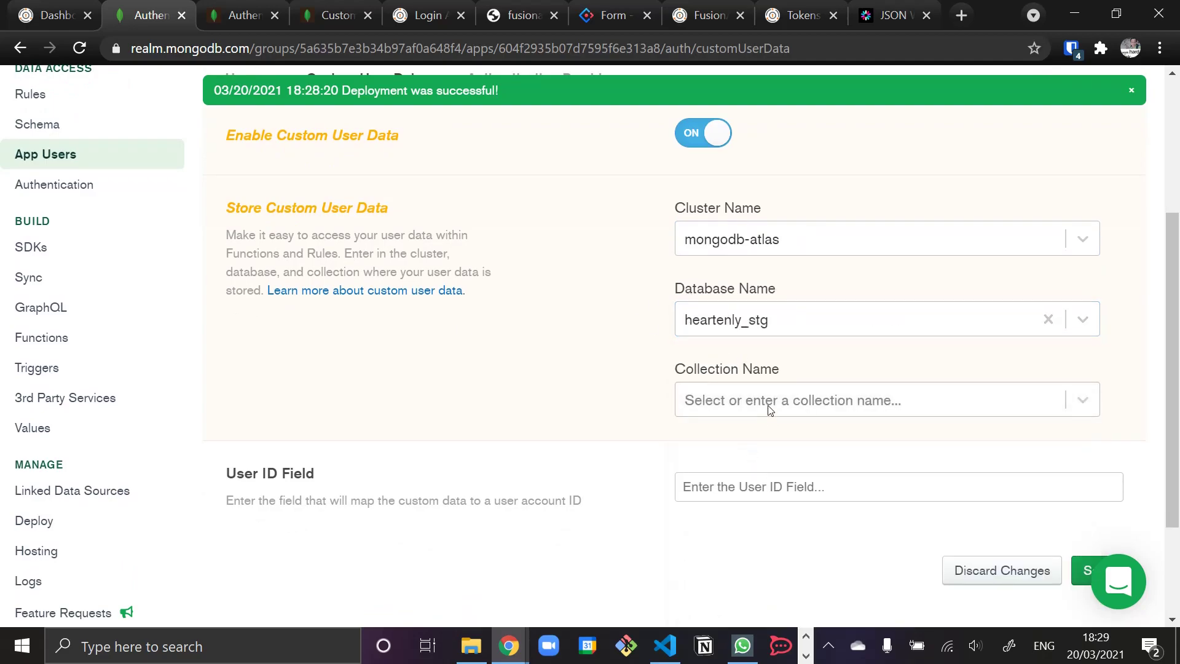
click(769, 405)
text(user)
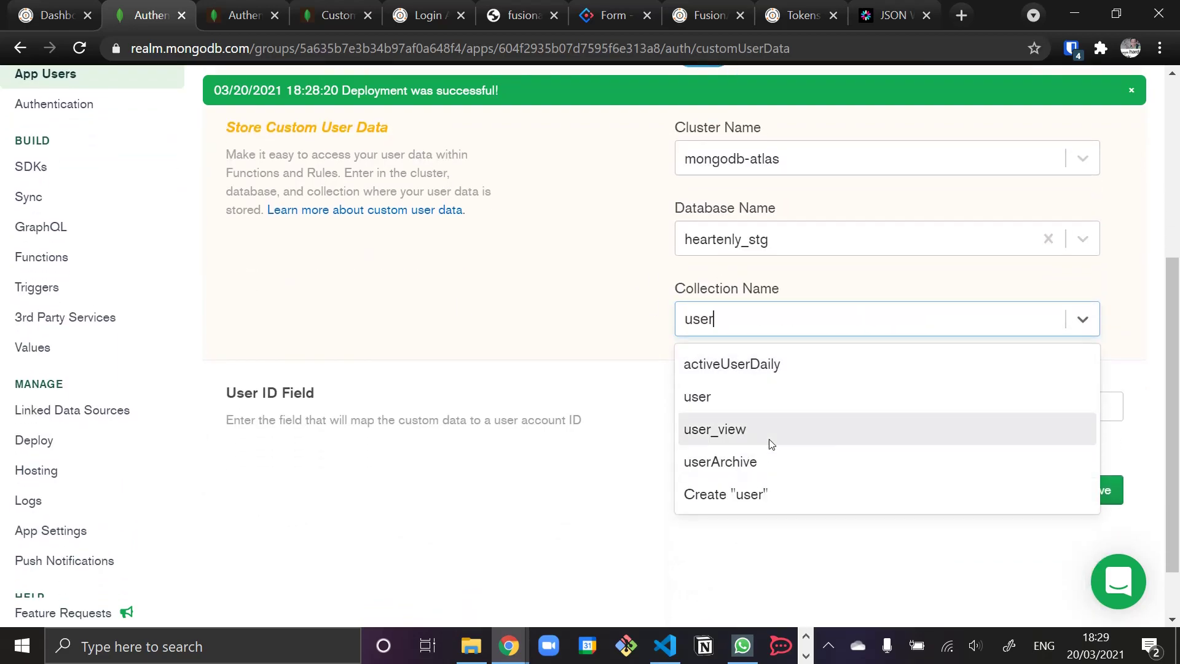
click(709, 398)
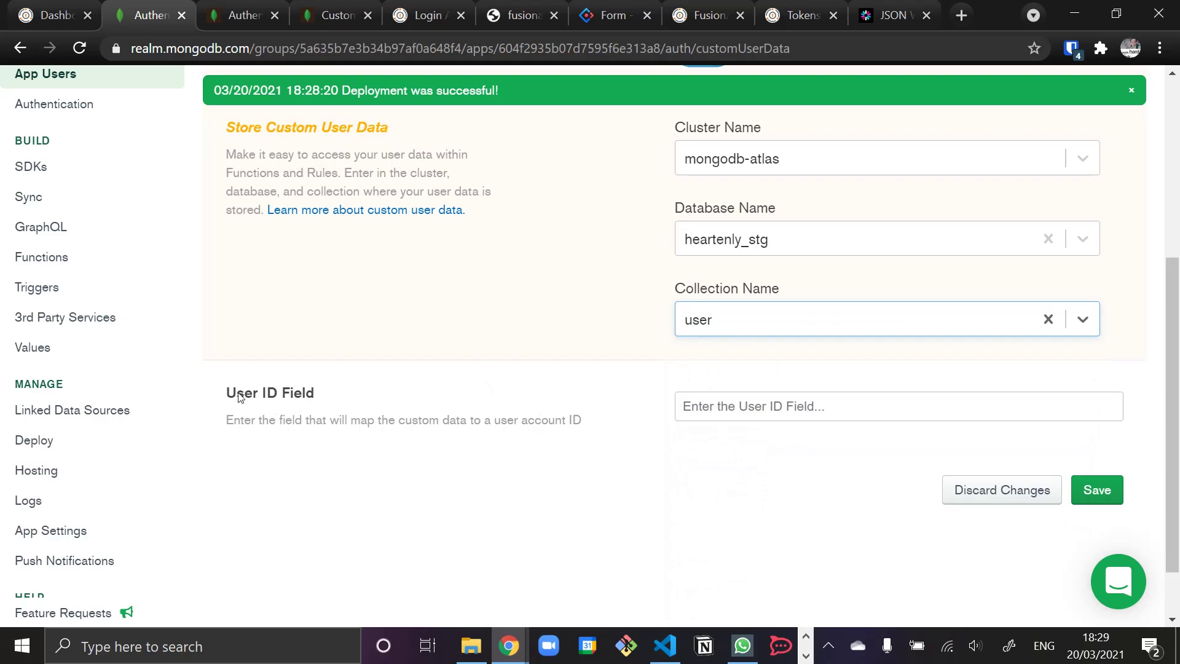
- Set the User ID Field to realmUserId and save the custom user data settings
drag(230, 397, 634, 437)
click(635, 437)
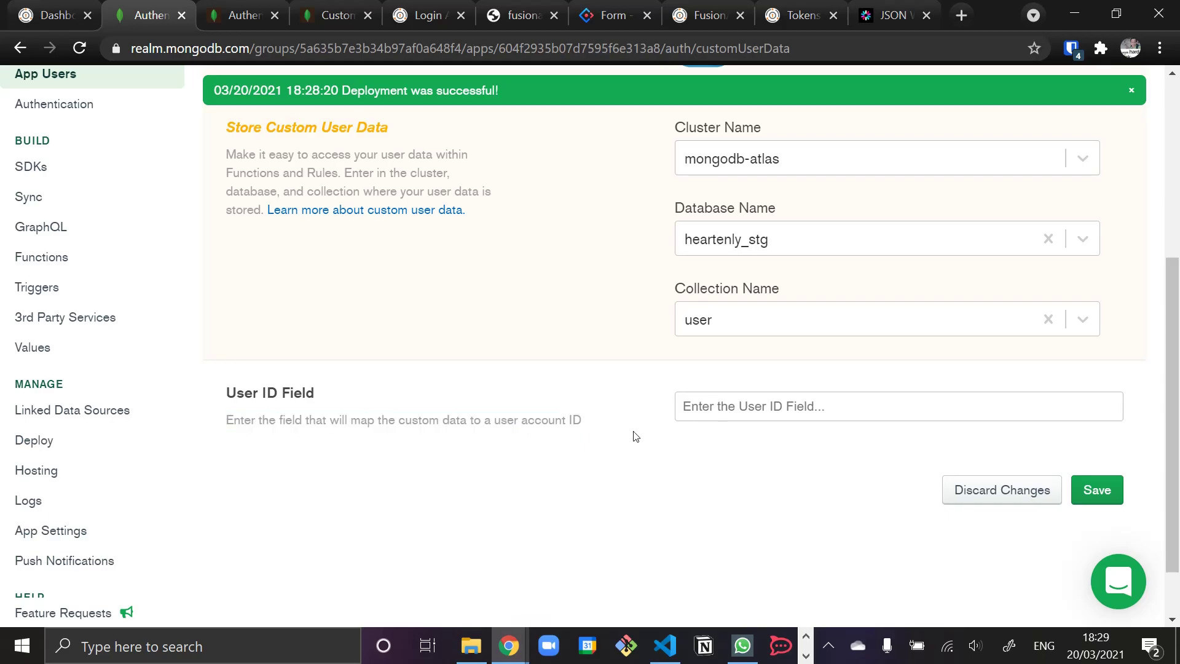
click(810, 406)
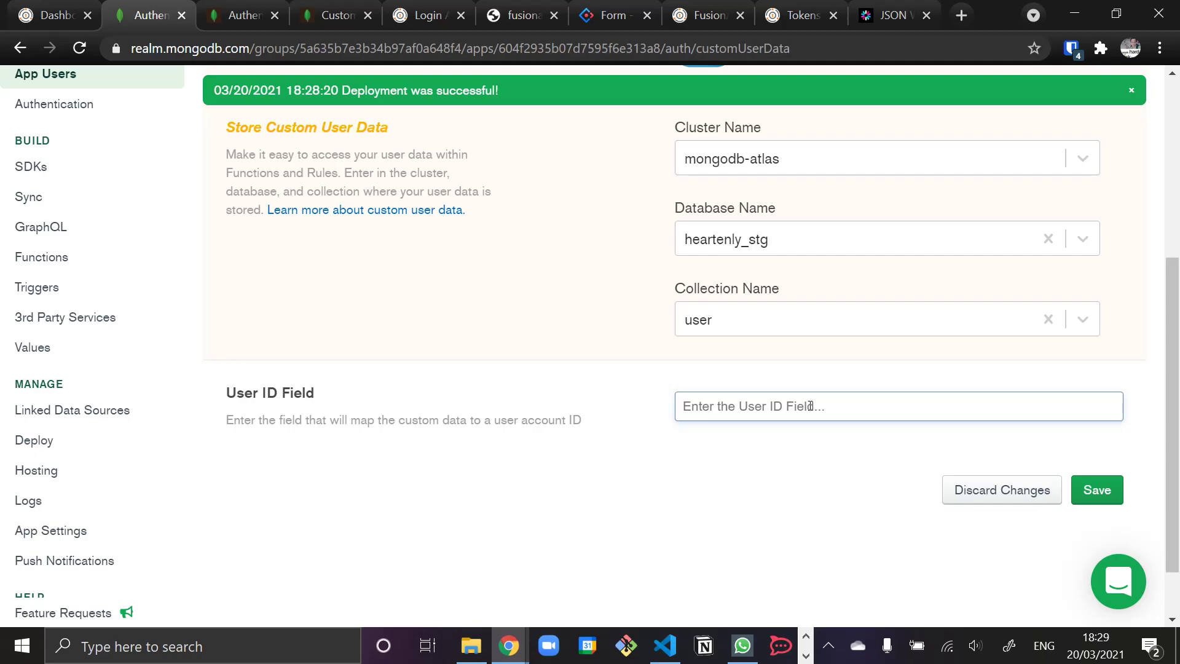
text(mongodb)
key(BackSpace)
key(BackSpace)
key(BackSpace)
key(BackSpace)
key(BackSpace)
key(BackSpace)
key(BackSpace)
text(realm)
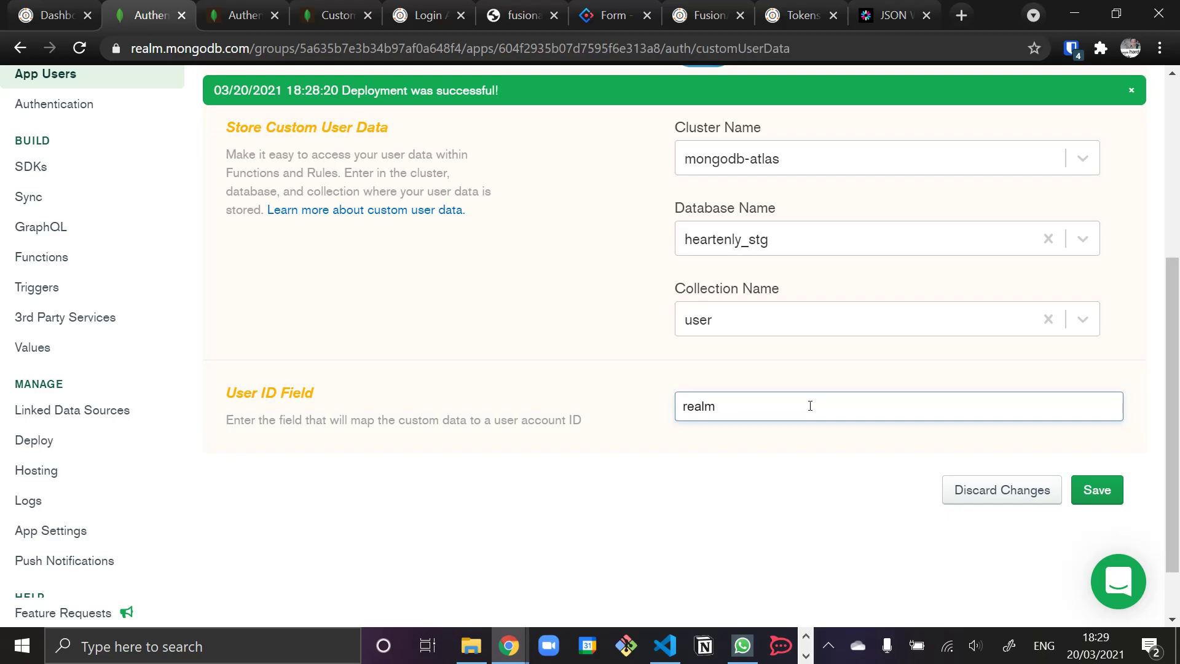
text(UserId)
drag(689, 406, 639, 408)
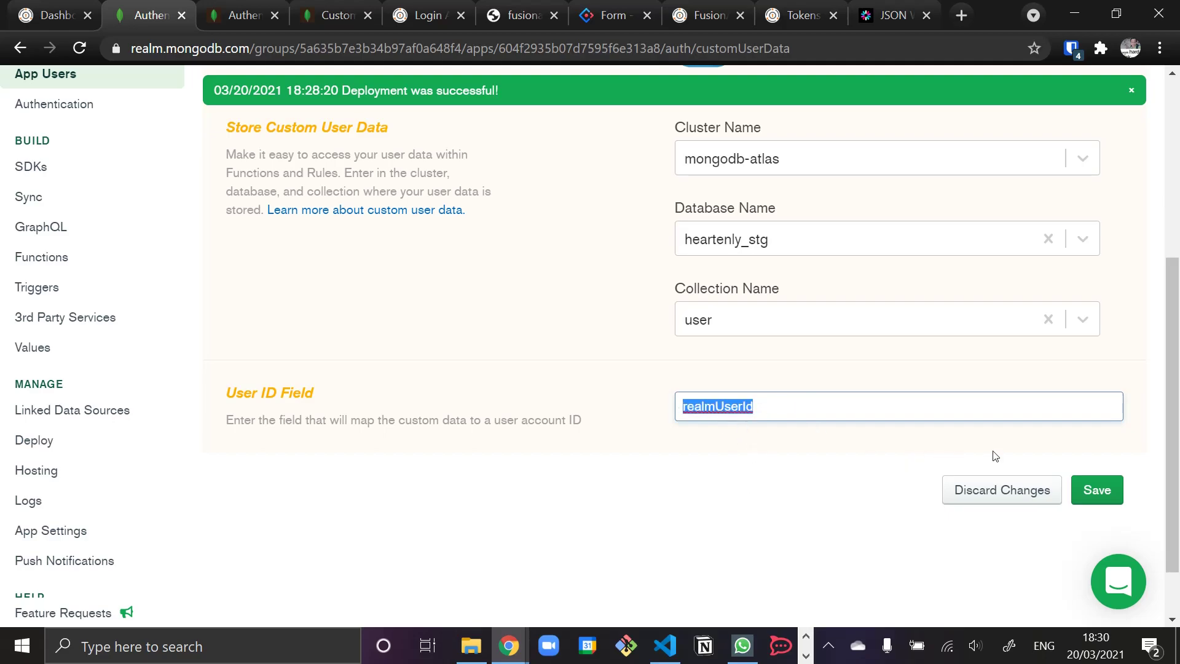
click(1100, 499)
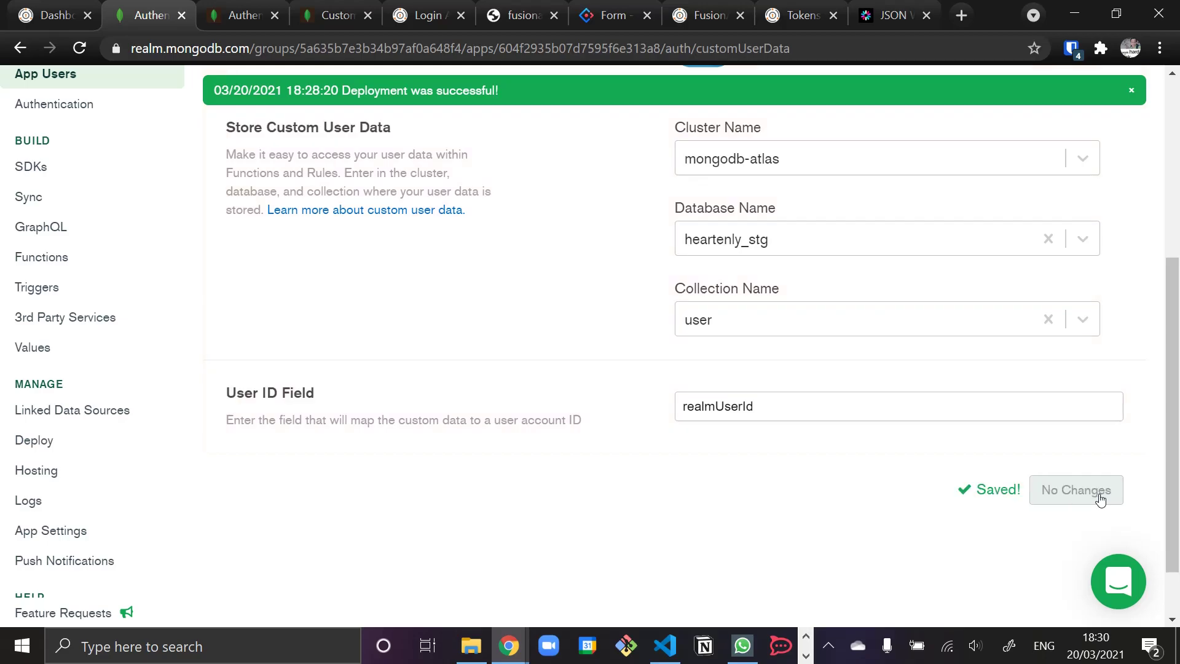
scroll(519, 284, up, 3)
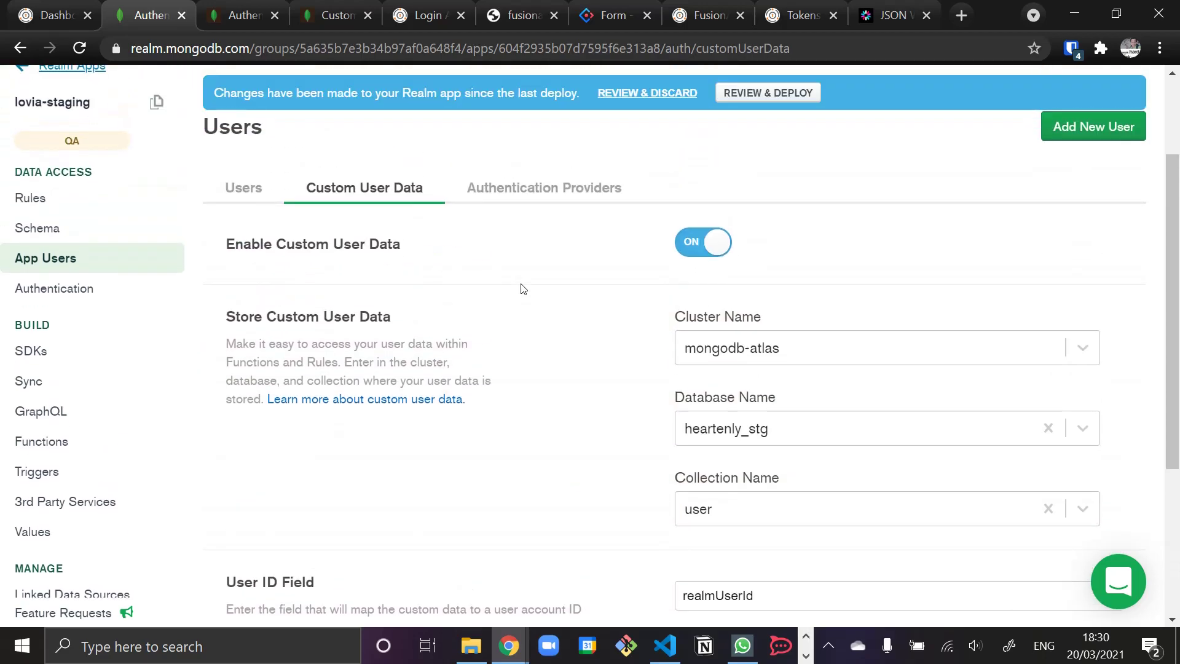